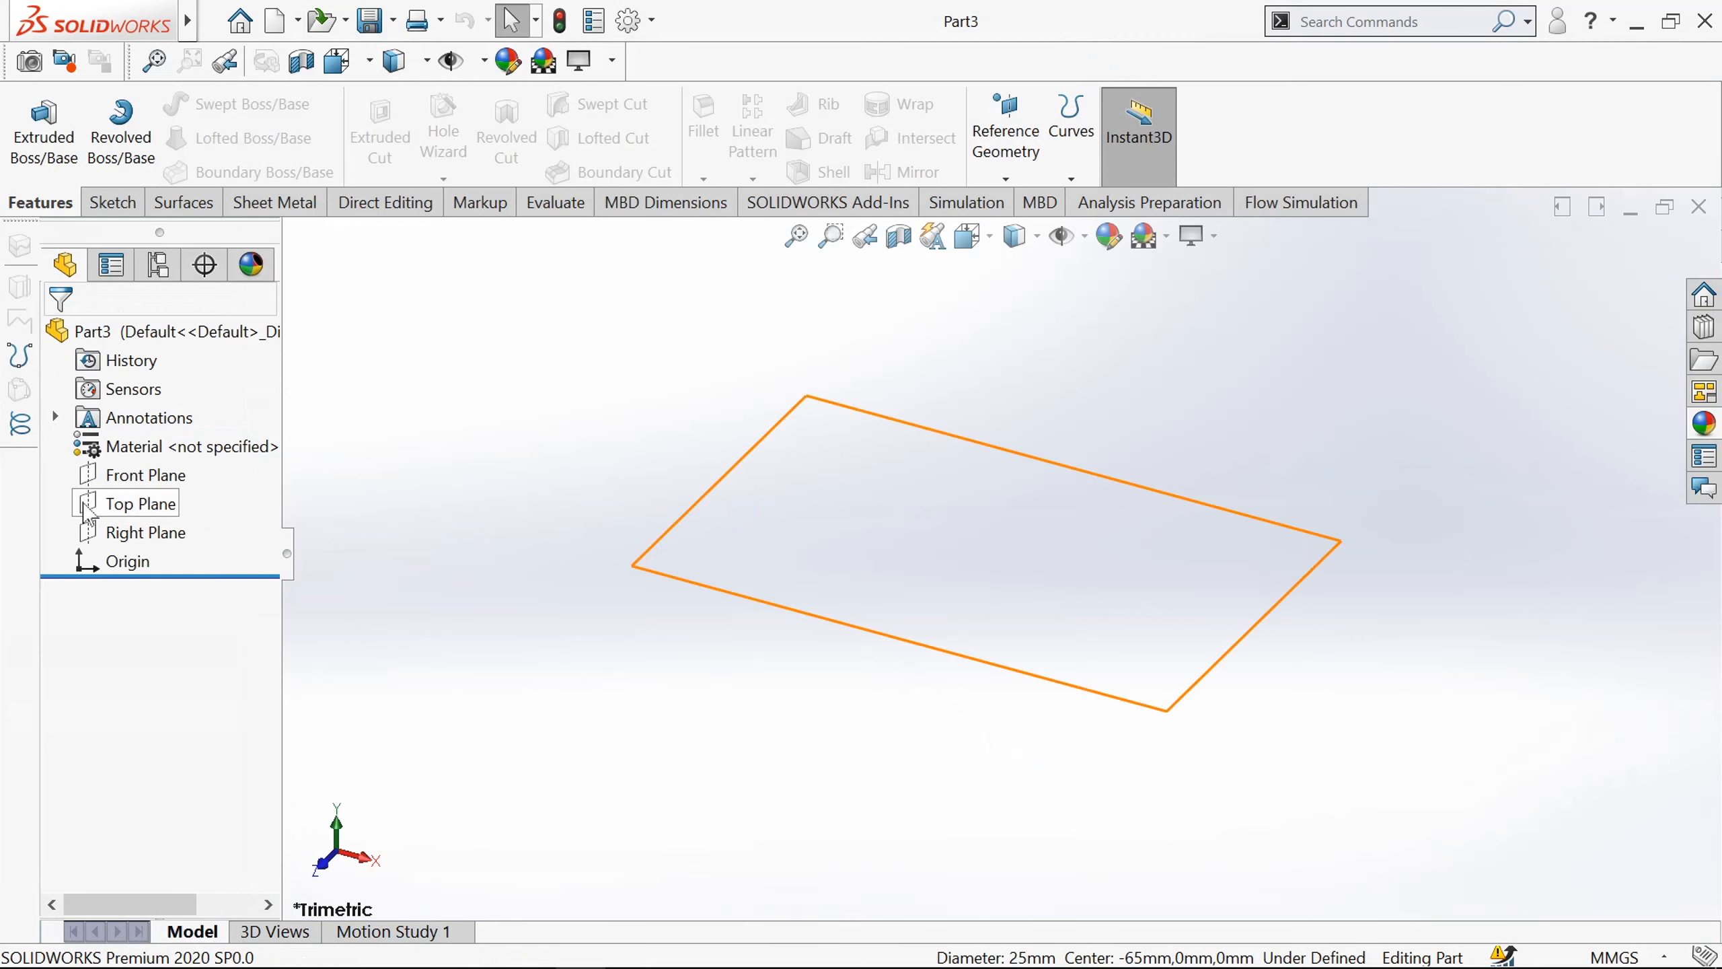
On the Top Plane, sketch two concentric circles centred on the origin with radii of about 38.7 mm and 21.1 mm.
click(146, 504)
click(93, 204)
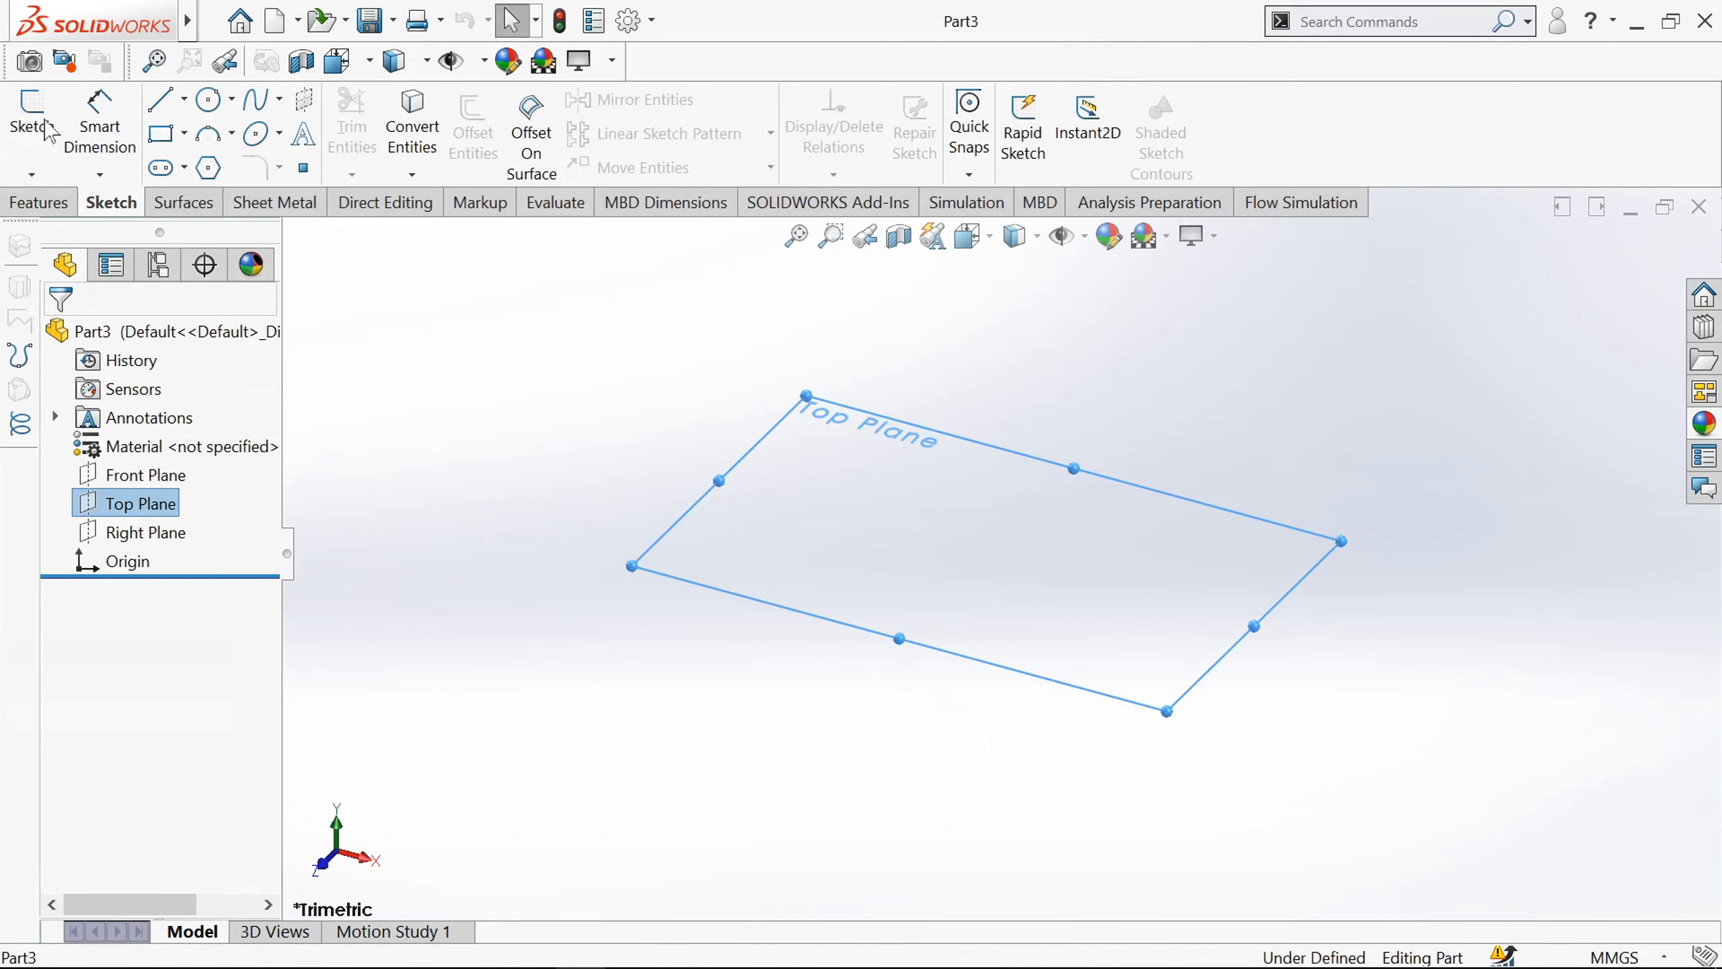
click(31, 124)
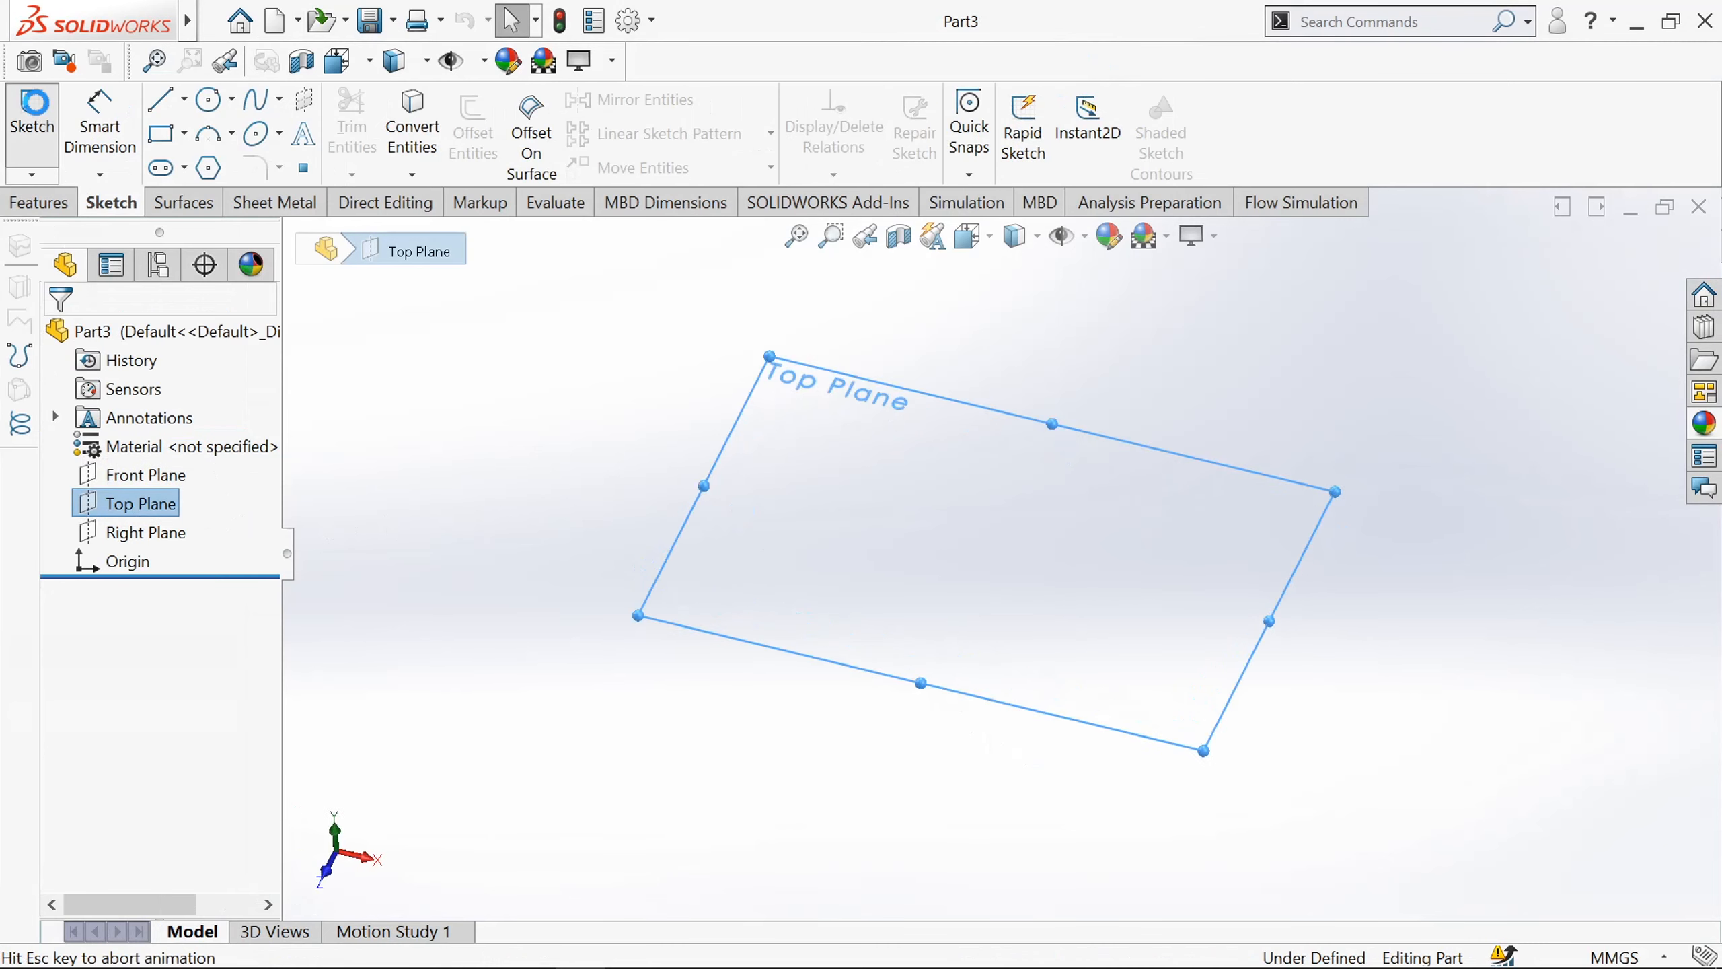
click(209, 100)
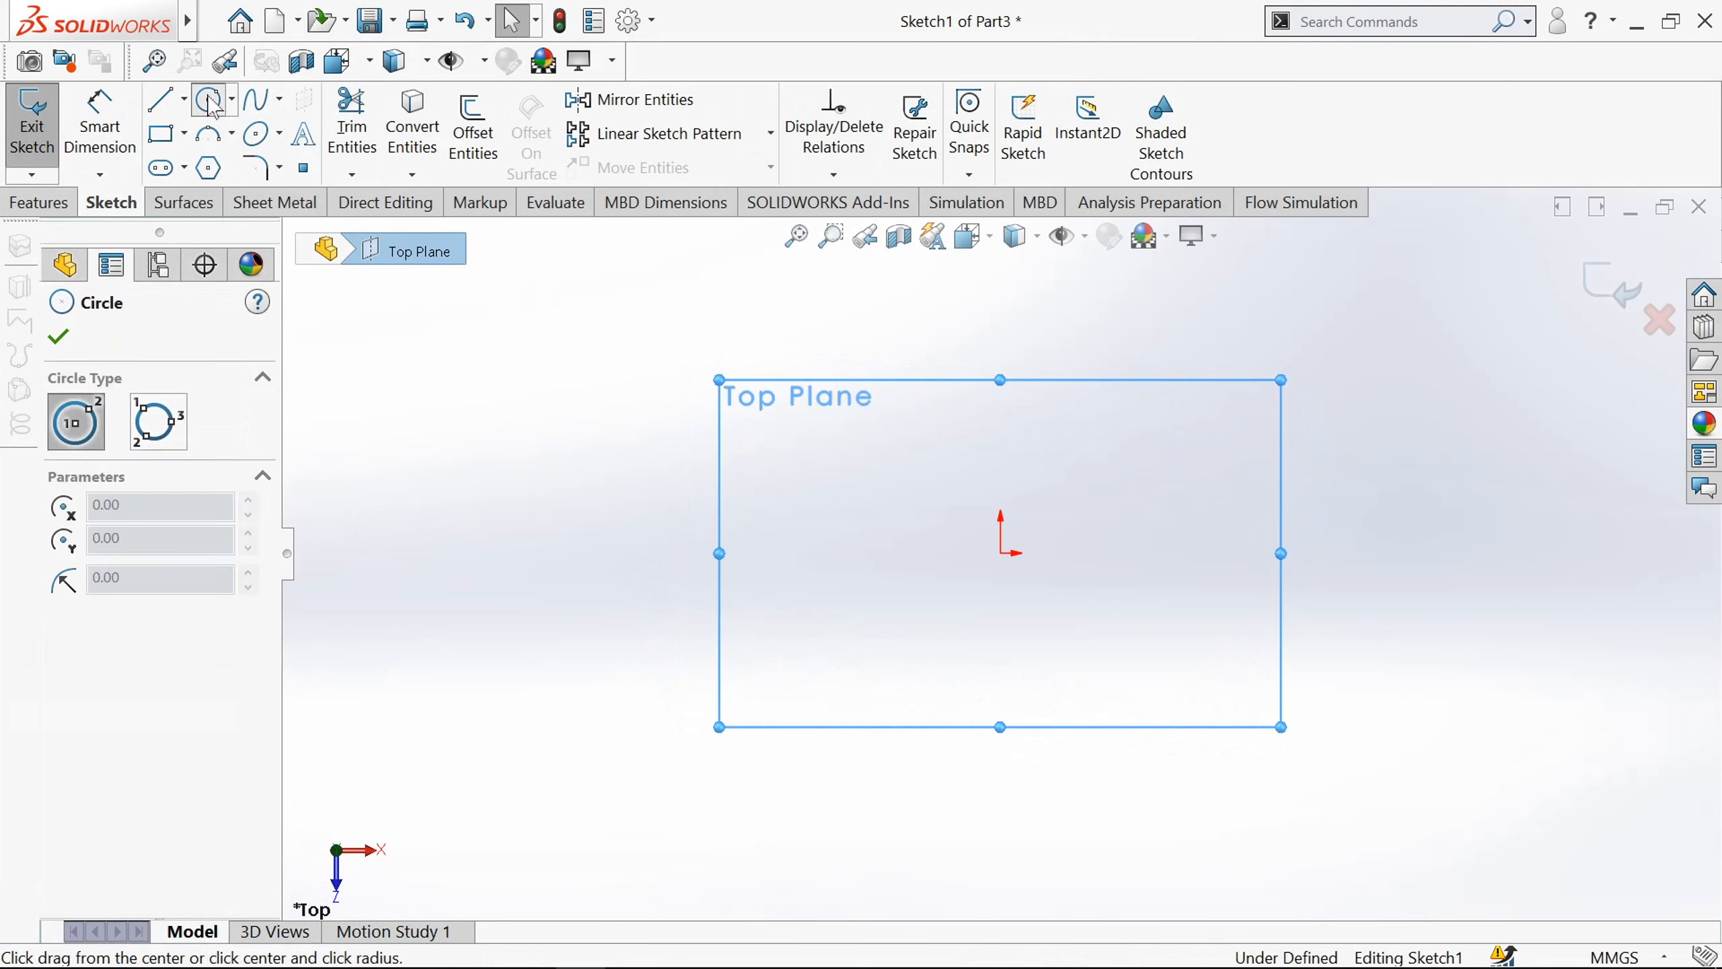
click(1001, 553)
click(1047, 671)
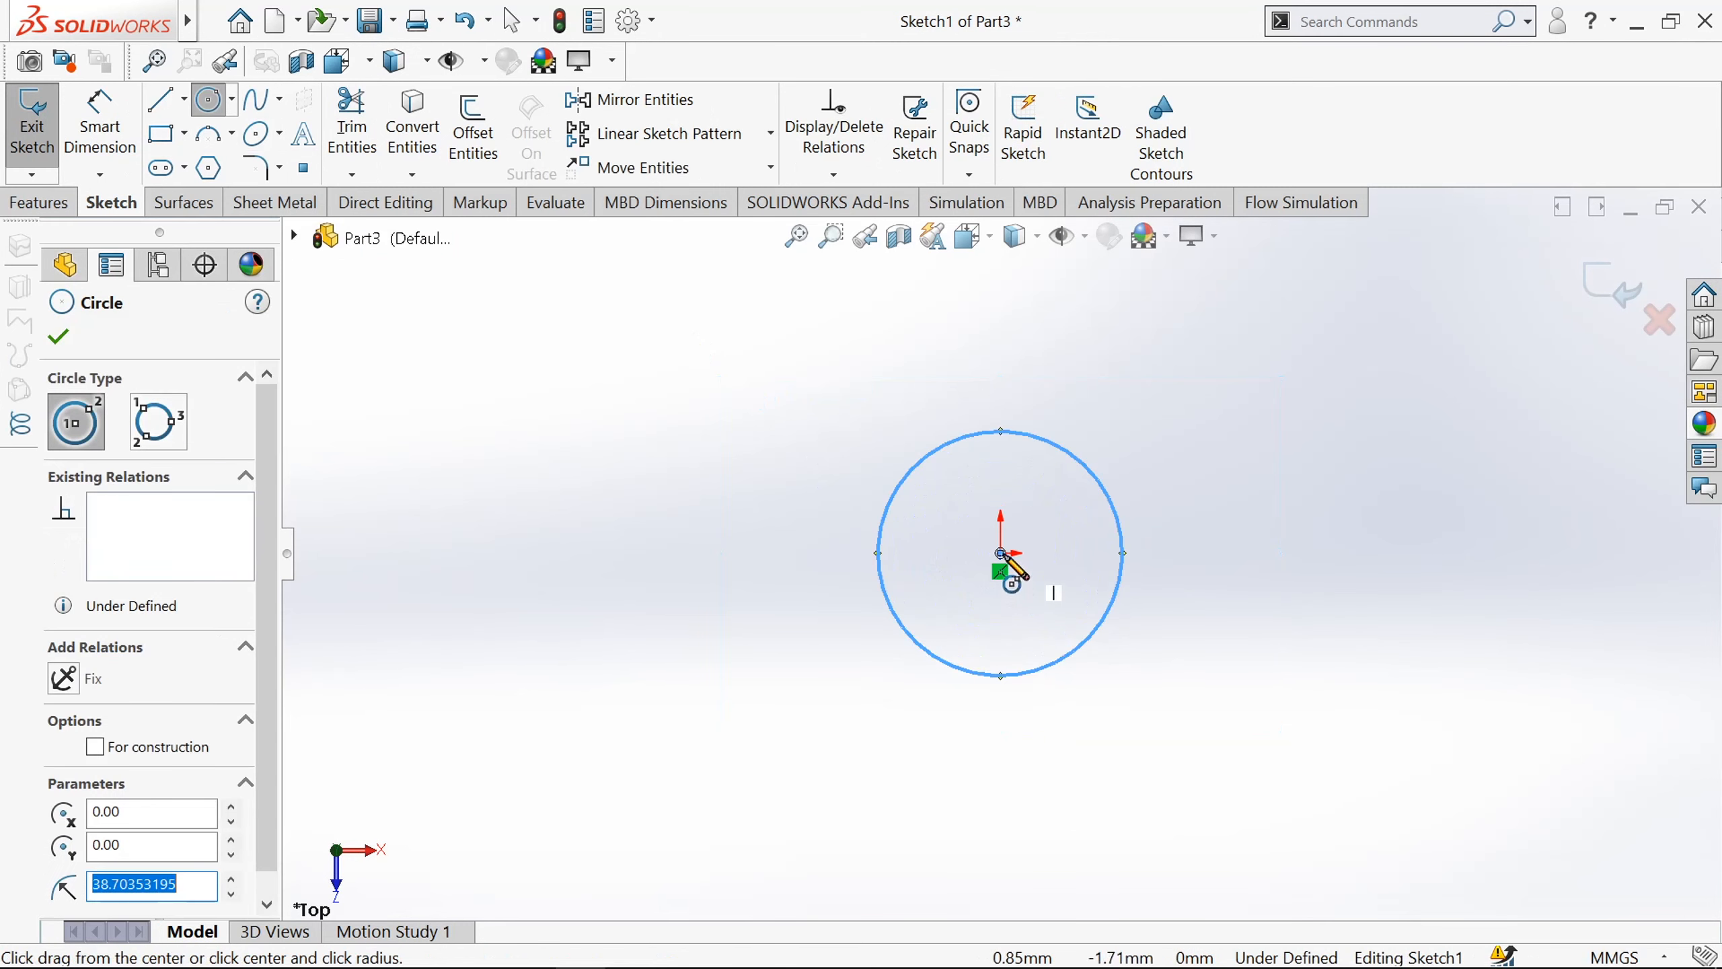
click(1000, 553)
click(1030, 615)
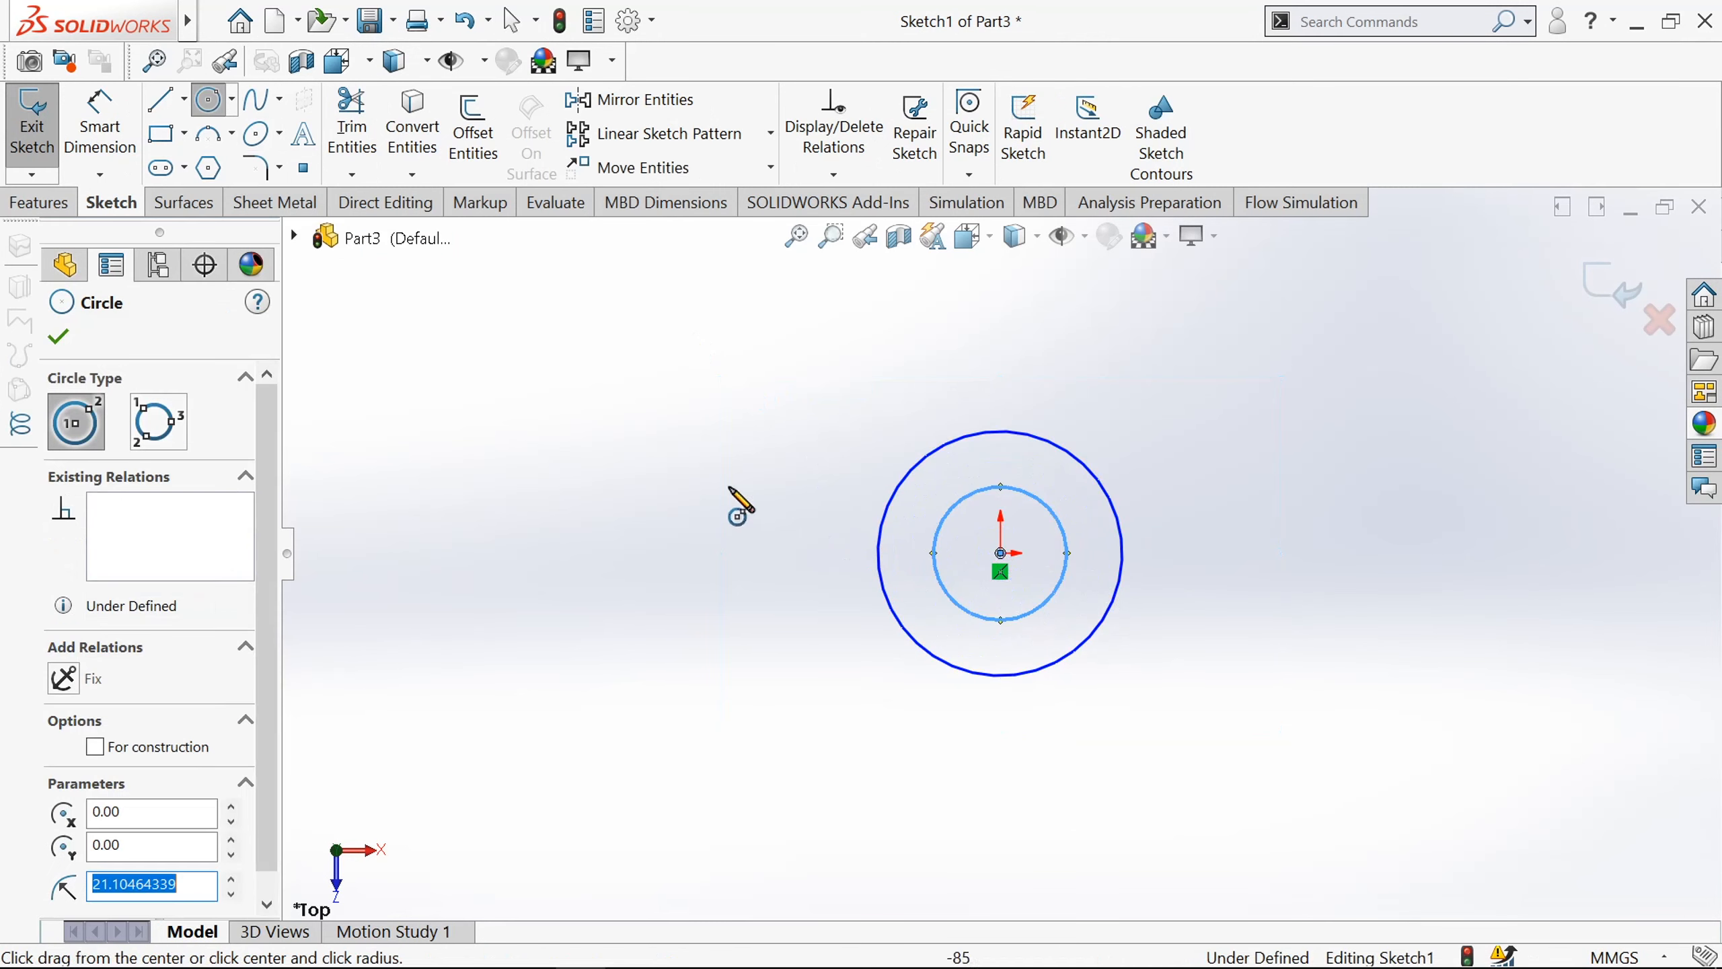
Draw a horizontal centerline about 329 mm long through the origin, extending beyond both sides of the circles.
click(184, 100)
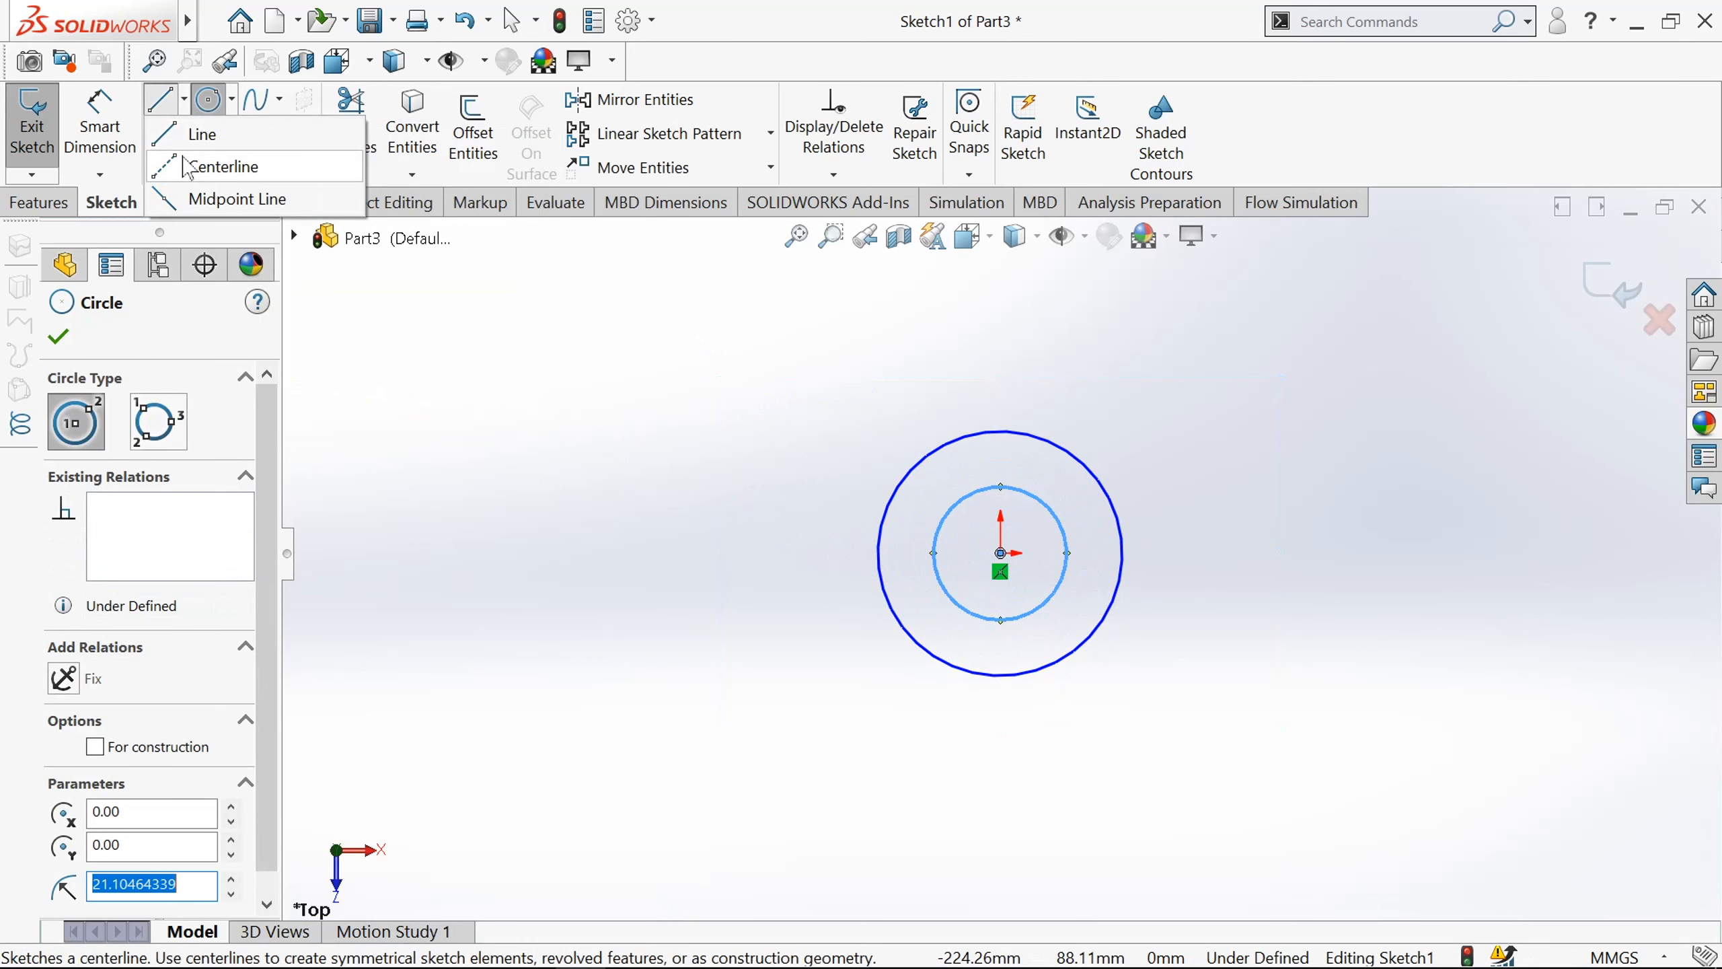
click(210, 161)
click(445, 553)
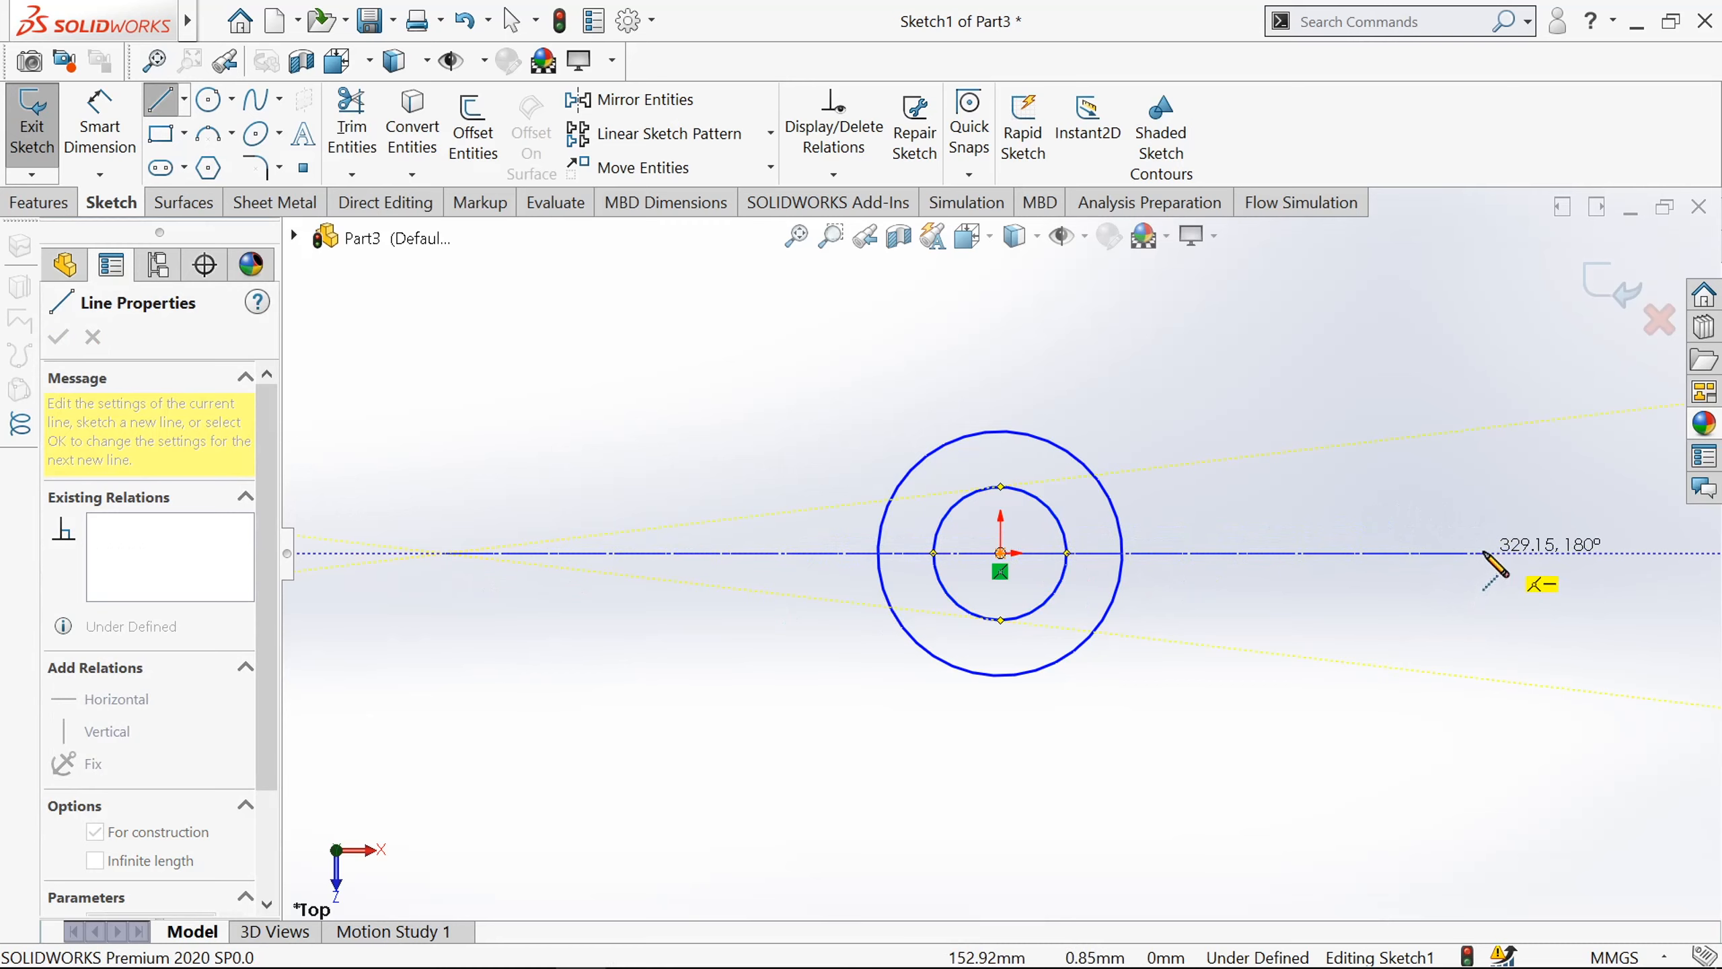
click(1484, 553)
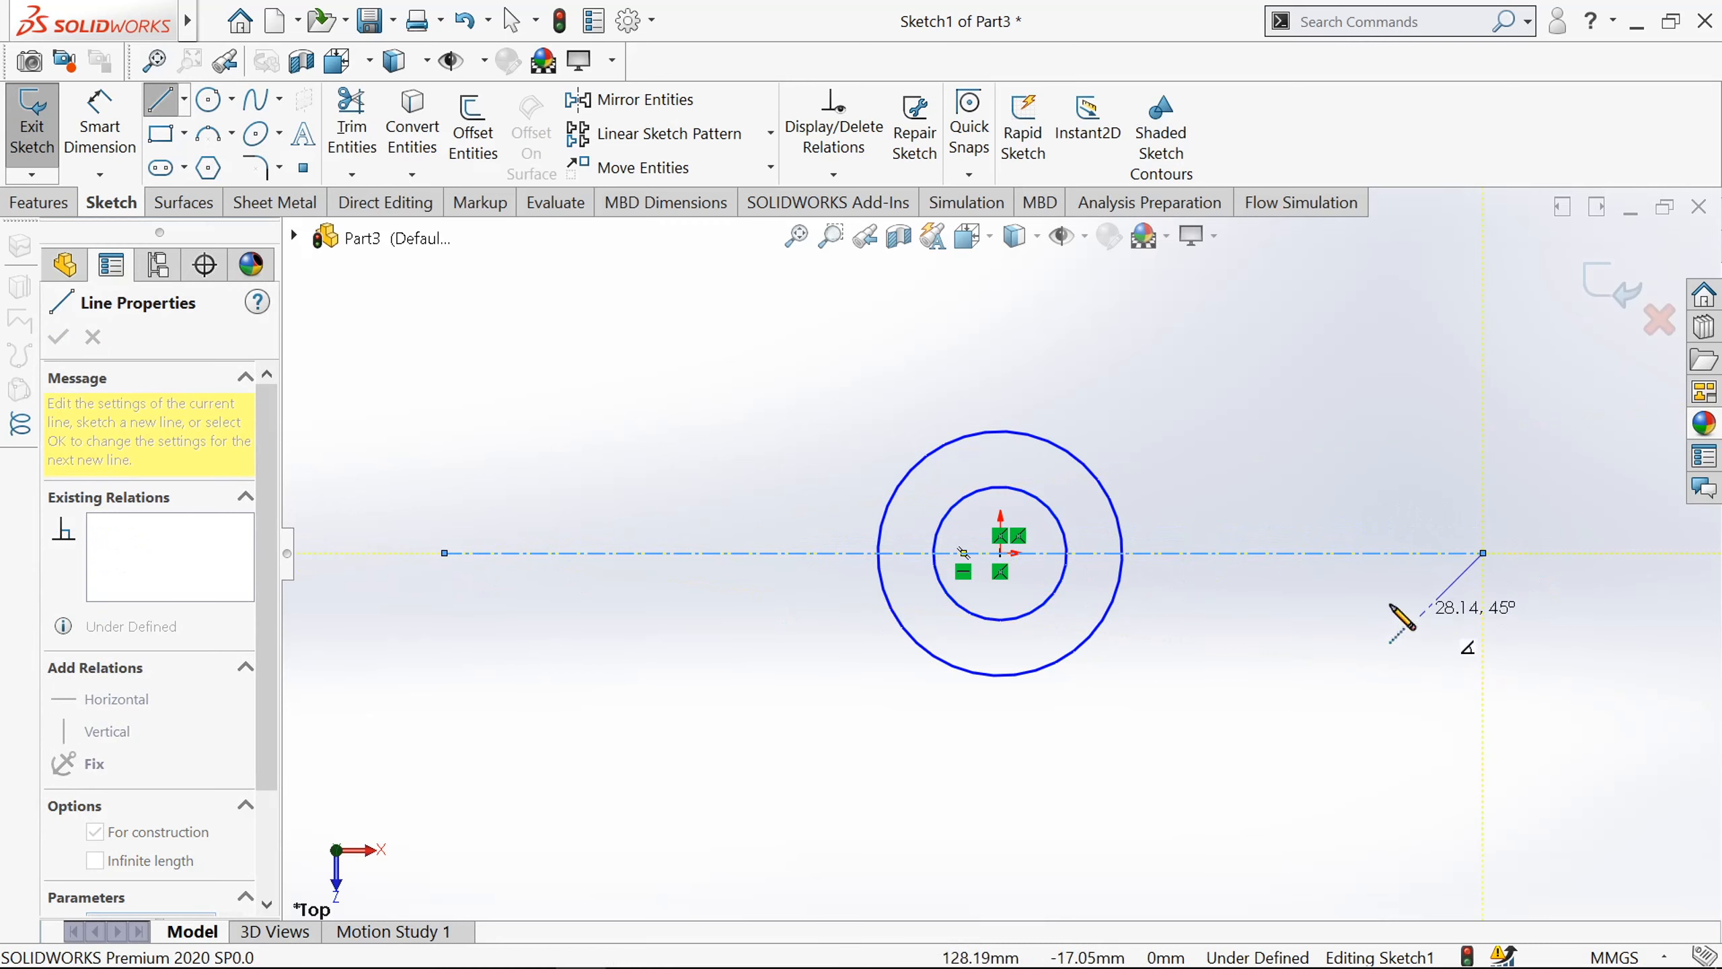
Sketch two concentric circles on the centerline about 129 mm left of the origin, the inner one with a radius of about 12.5 mm.
click(209, 101)
click(593, 553)
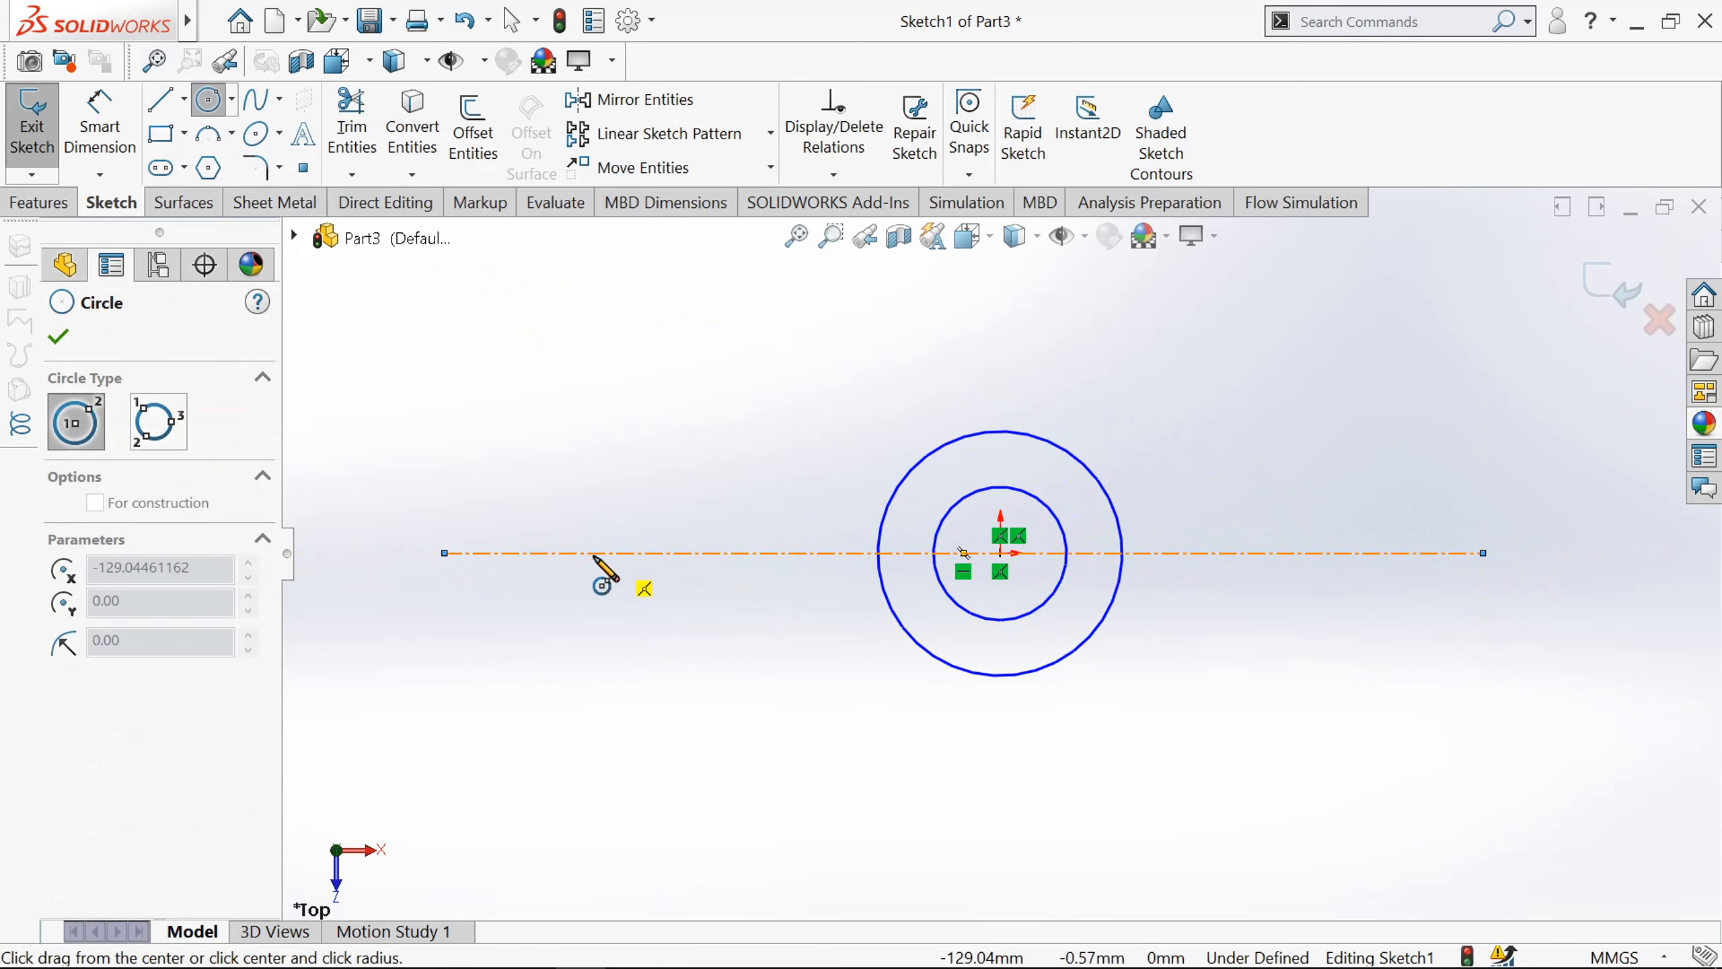
click(645, 601)
click(593, 553)
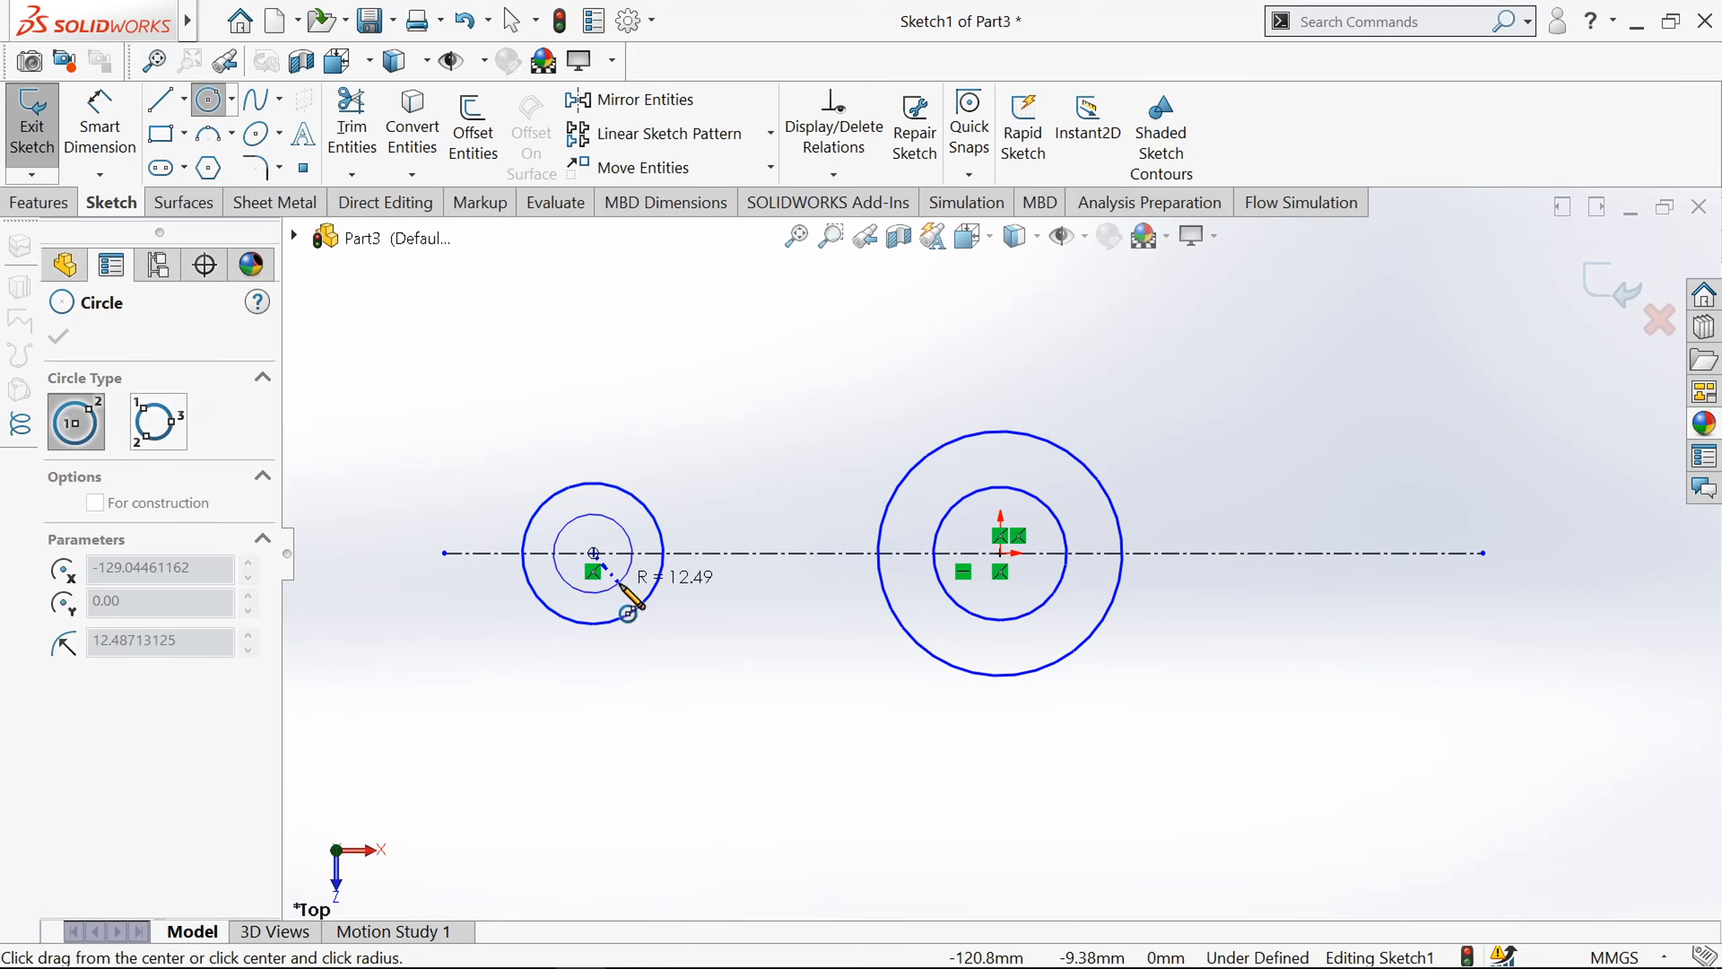
click(621, 581)
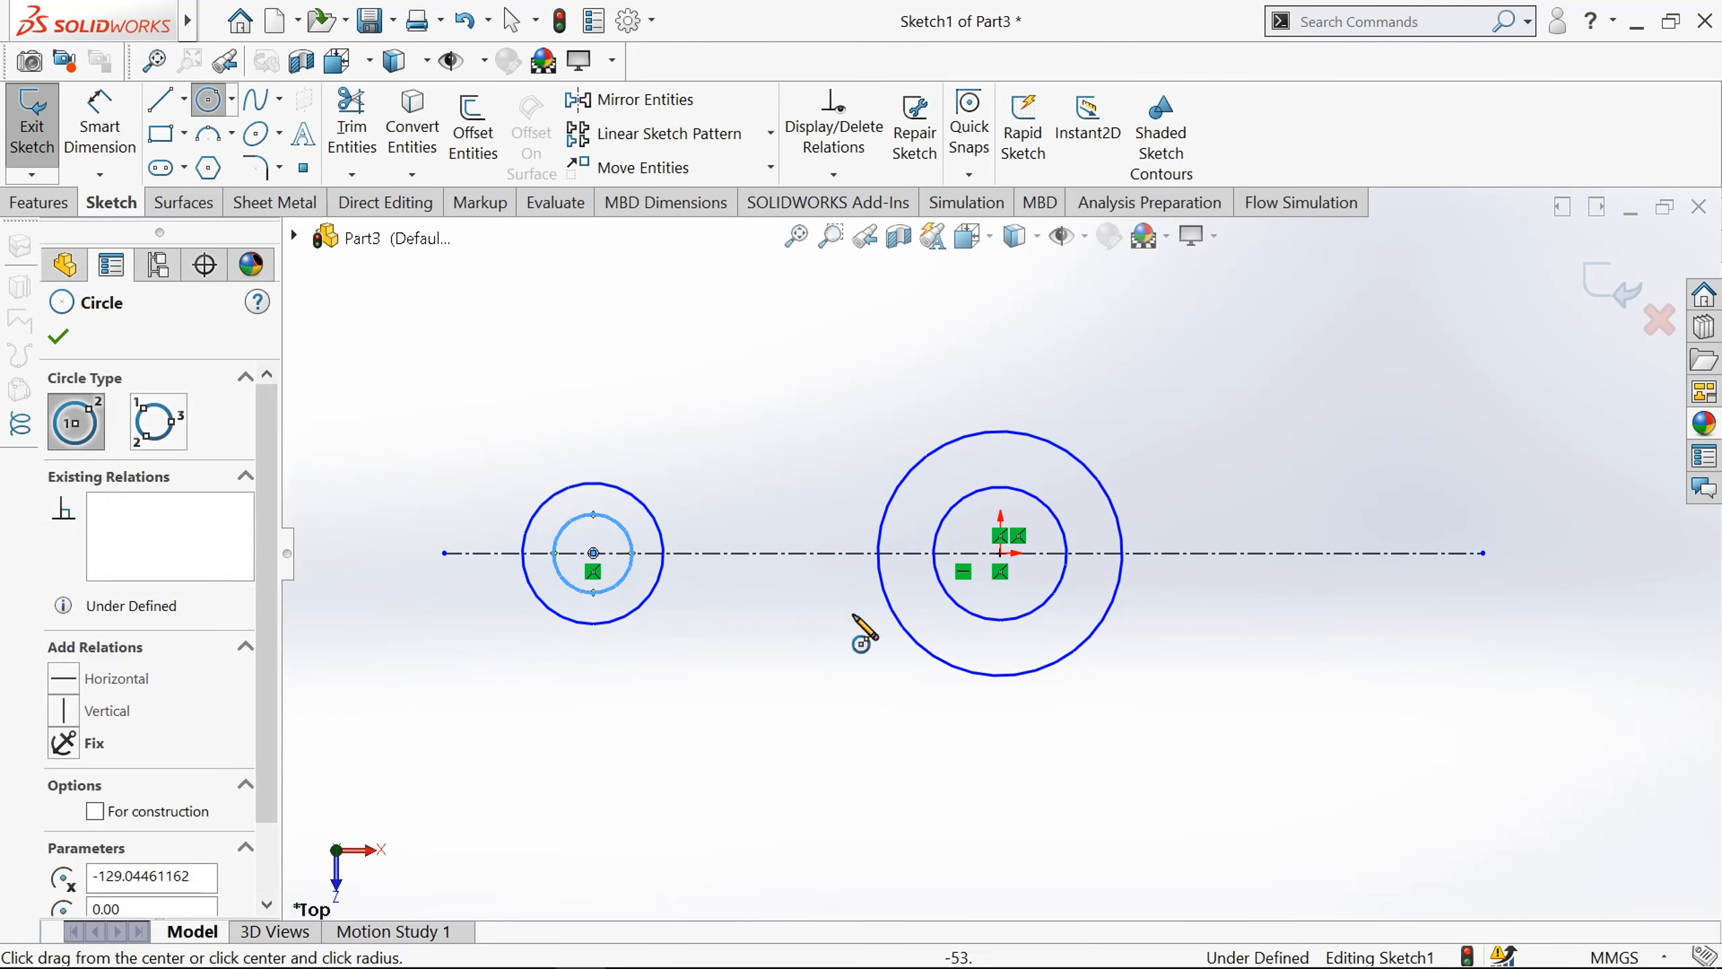
Sketch two concentric circles on the centerline about 111 mm right of the origin.
click(1353, 553)
click(1373, 648)
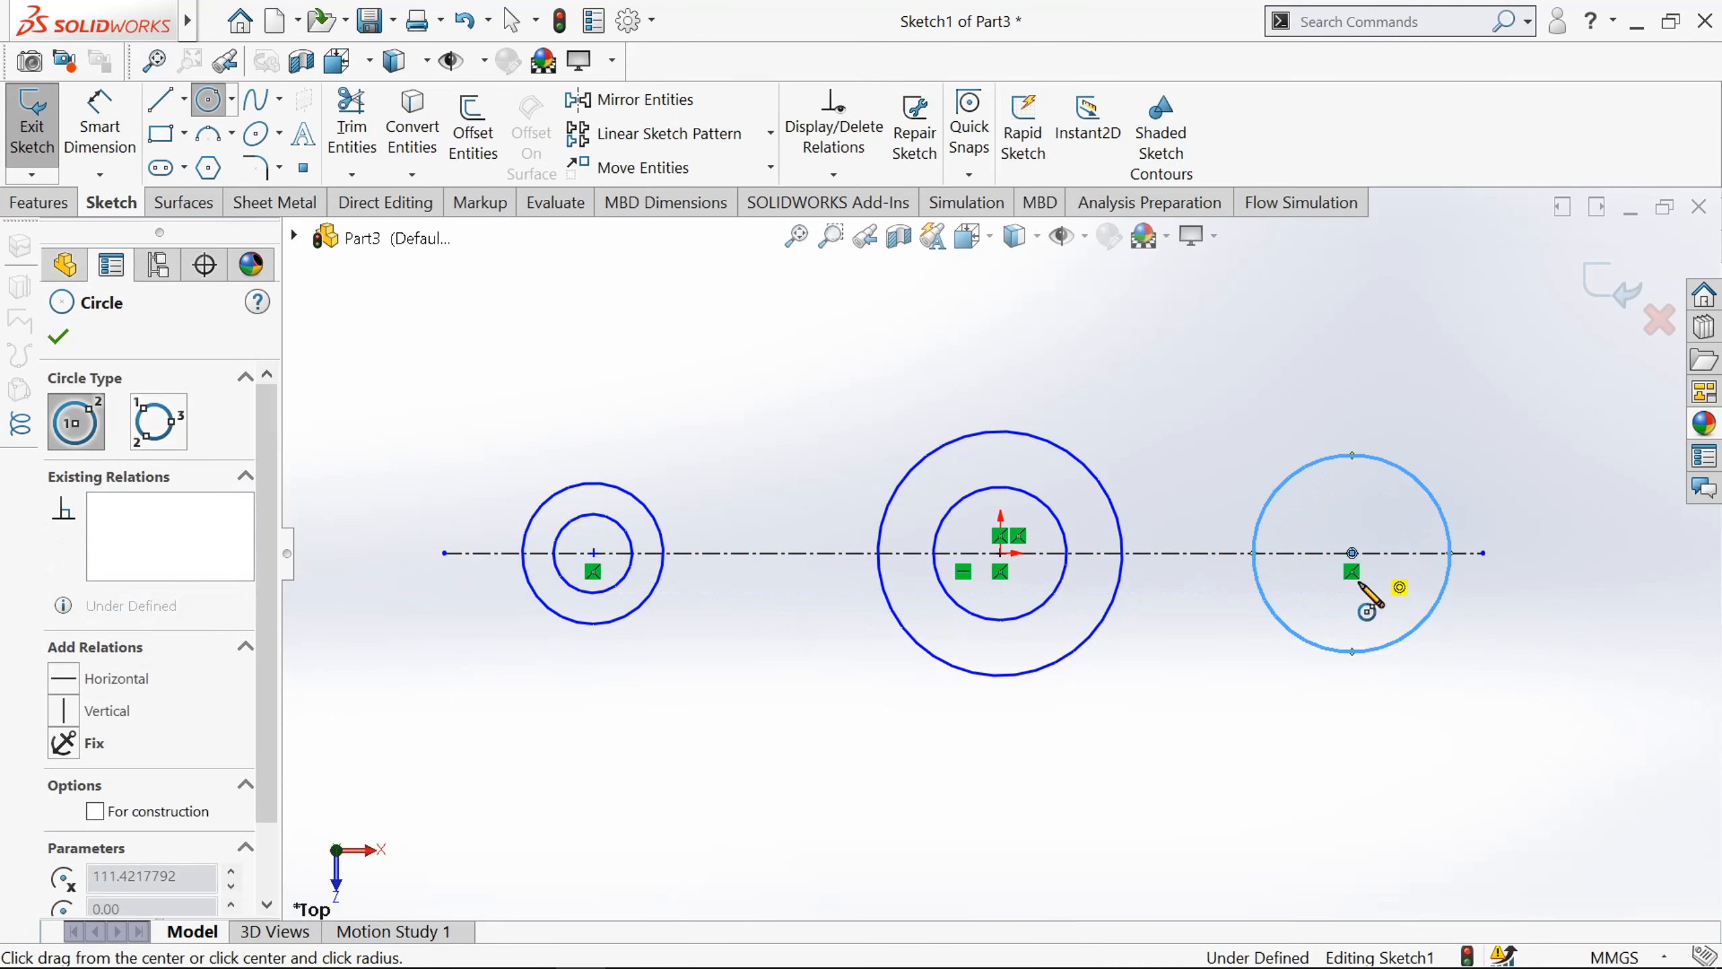
click(1353, 552)
click(1373, 606)
Dimension the circles at the origin with diameters of 44 mm for the outer and 31.75 mm for the inner one.
click(100, 126)
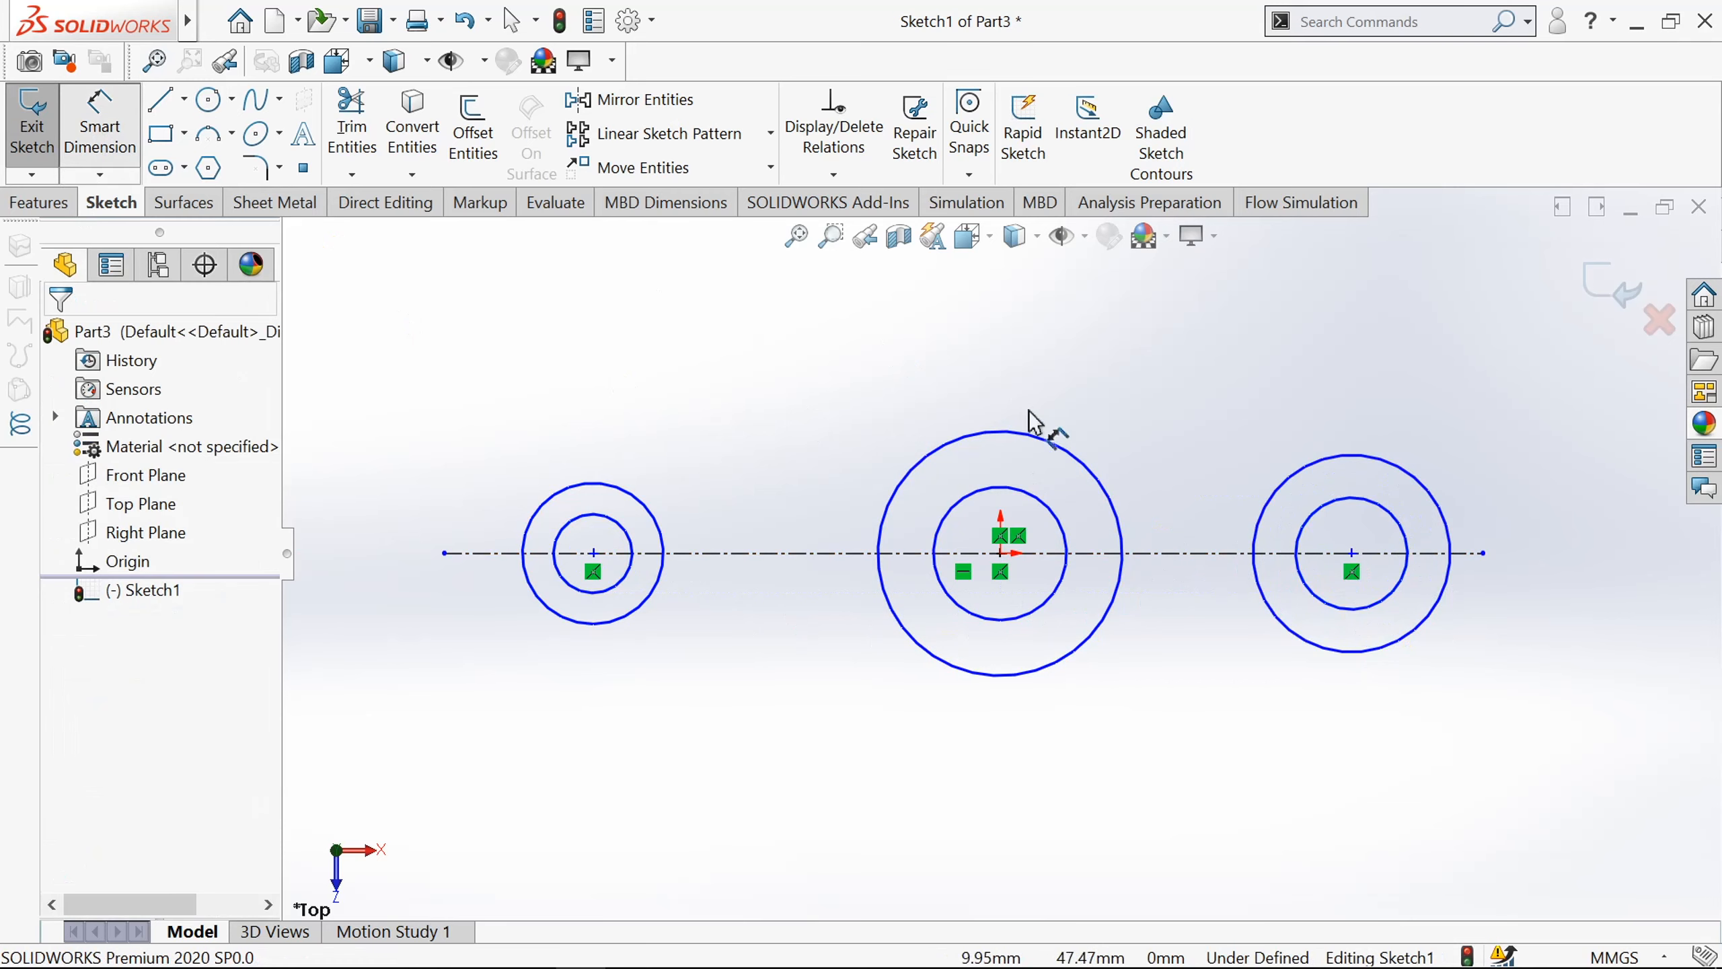
click(995, 434)
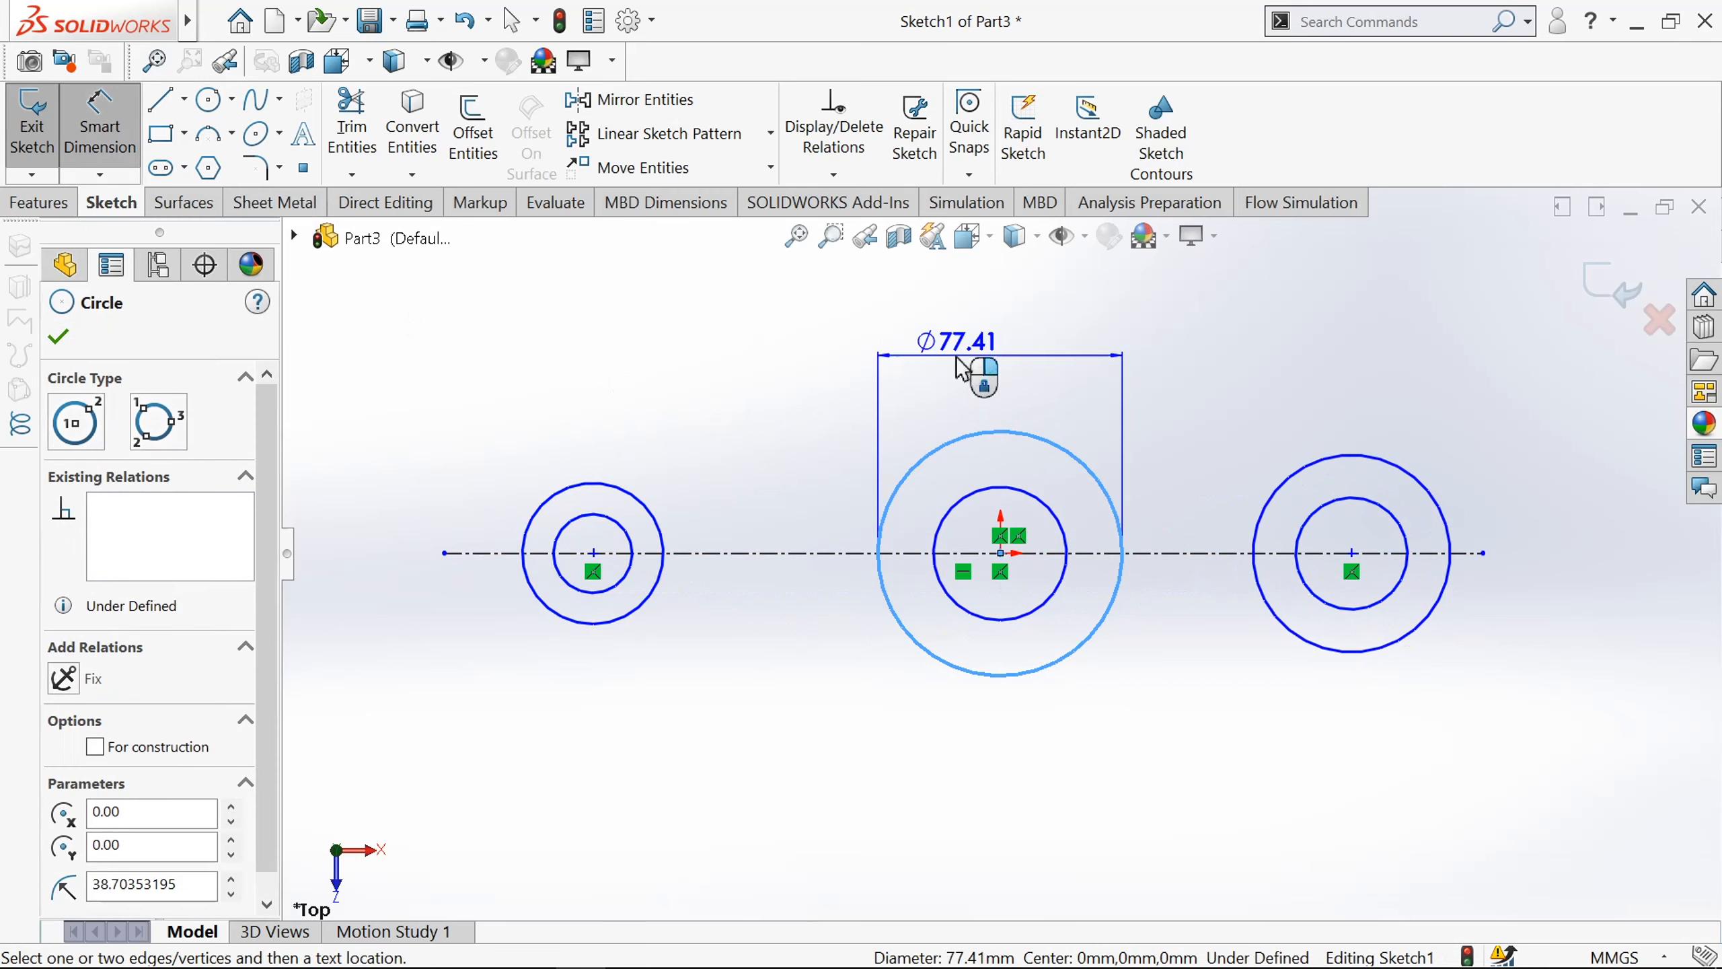
click(960, 366)
text(44)
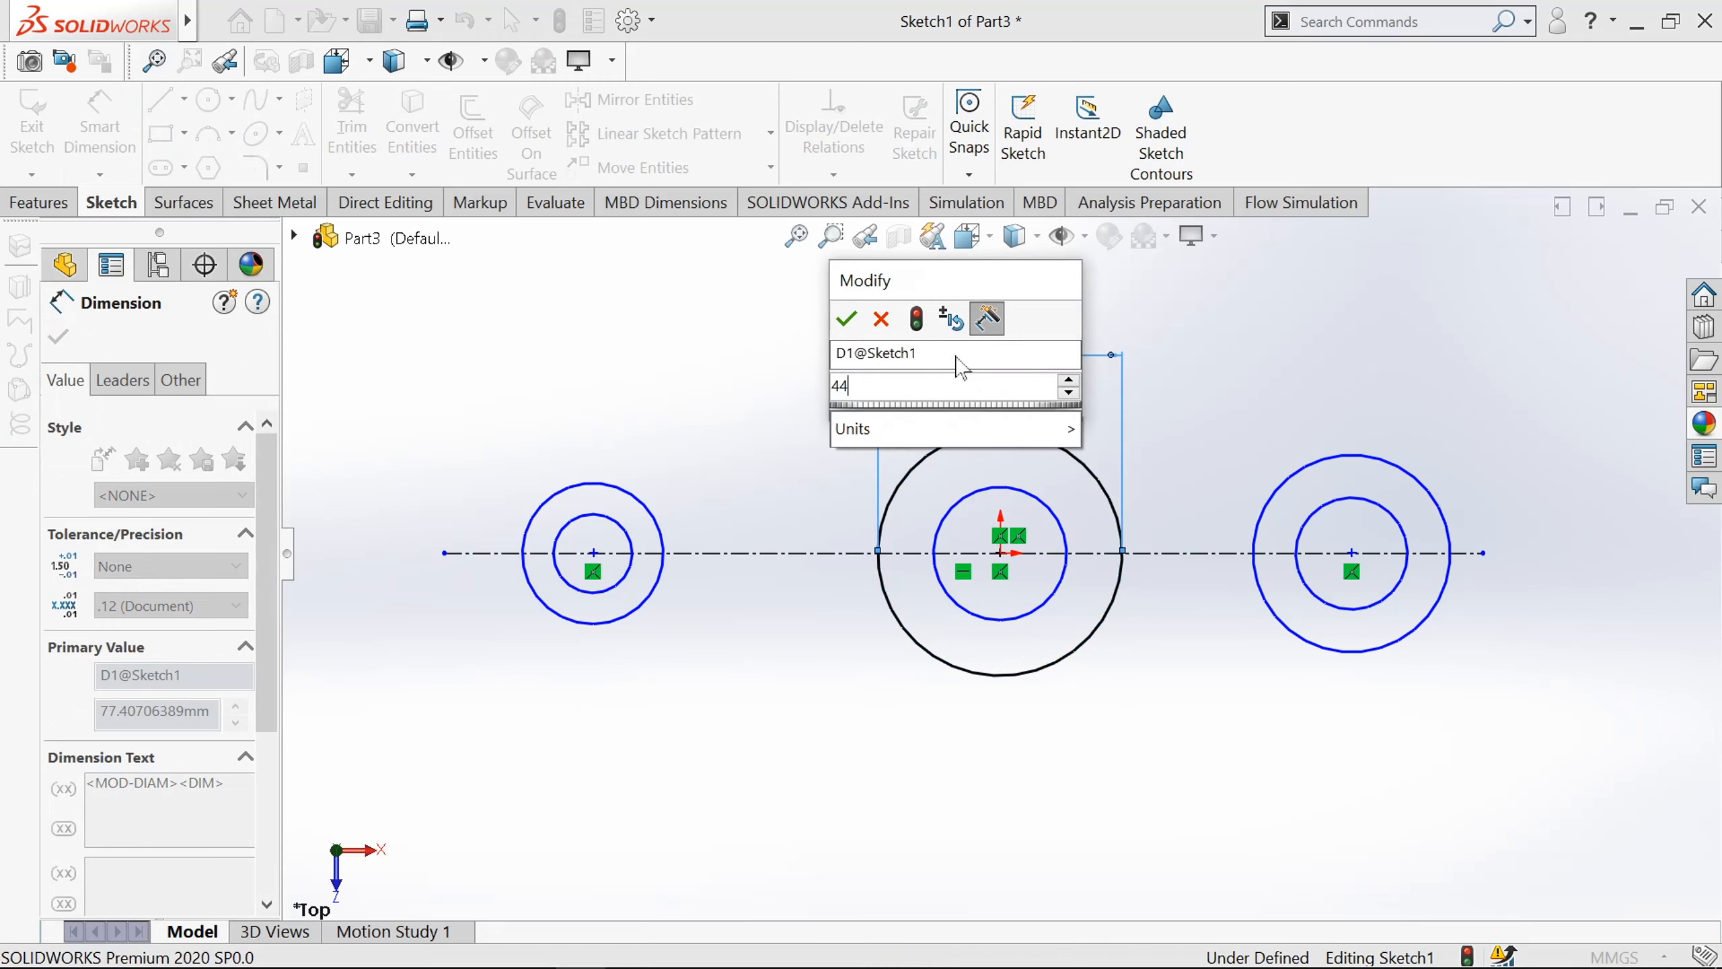
key(Return)
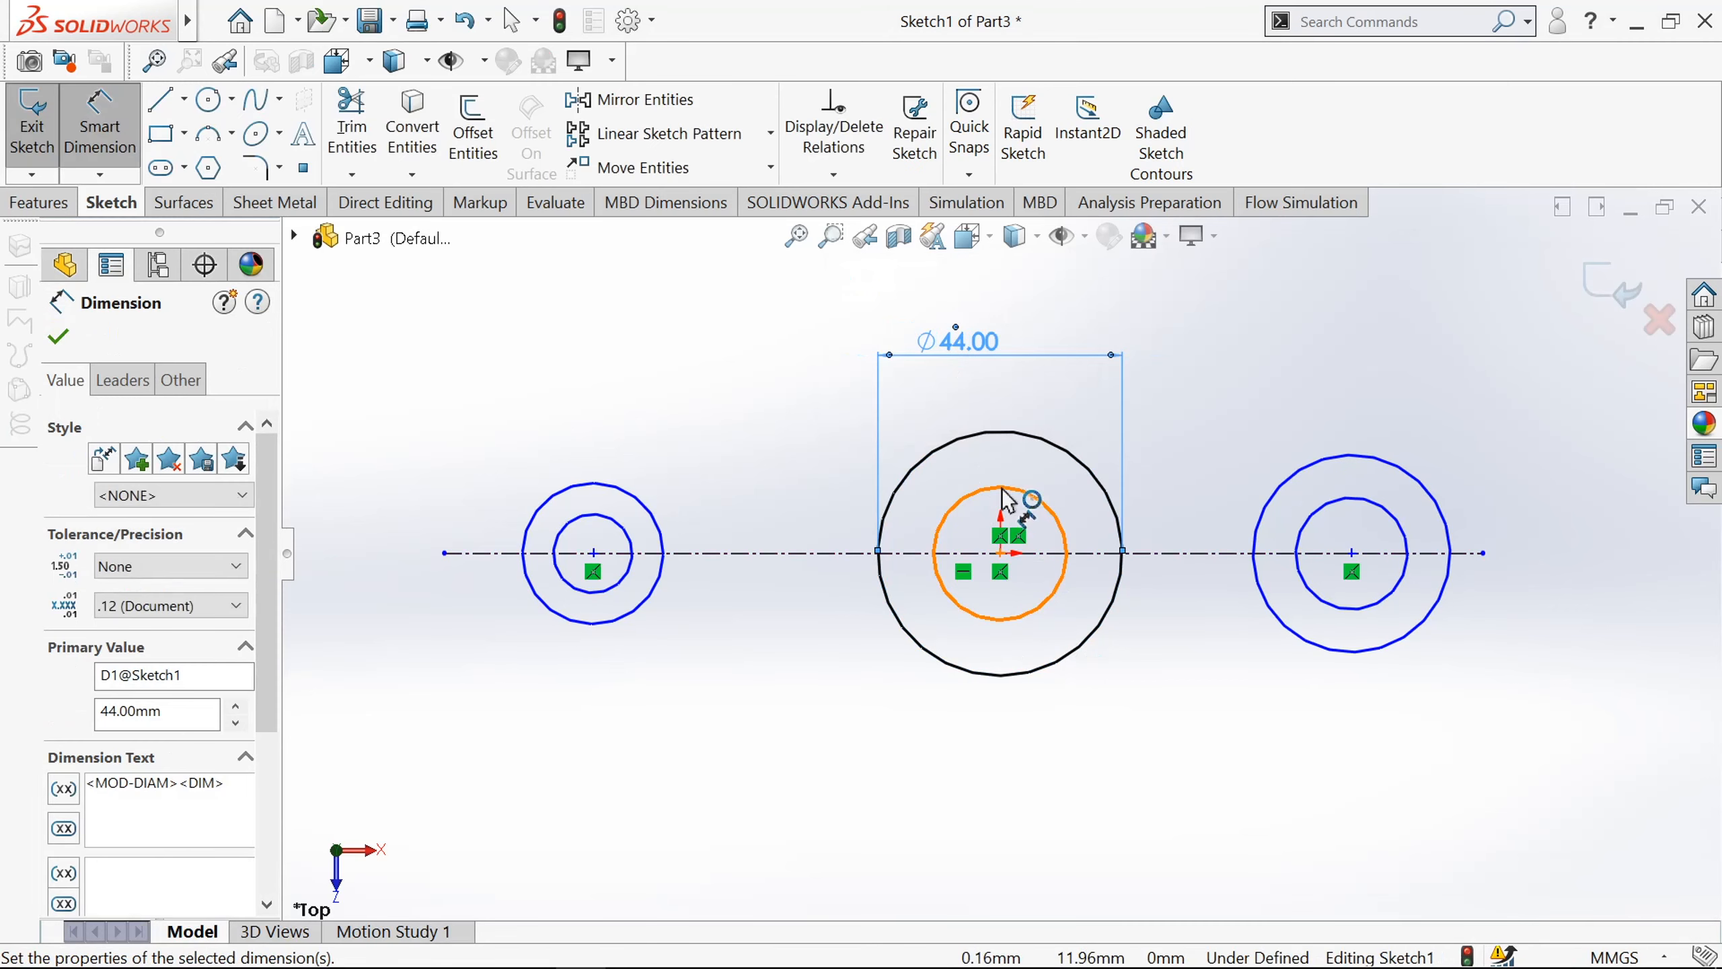
click(1010, 488)
click(994, 390)
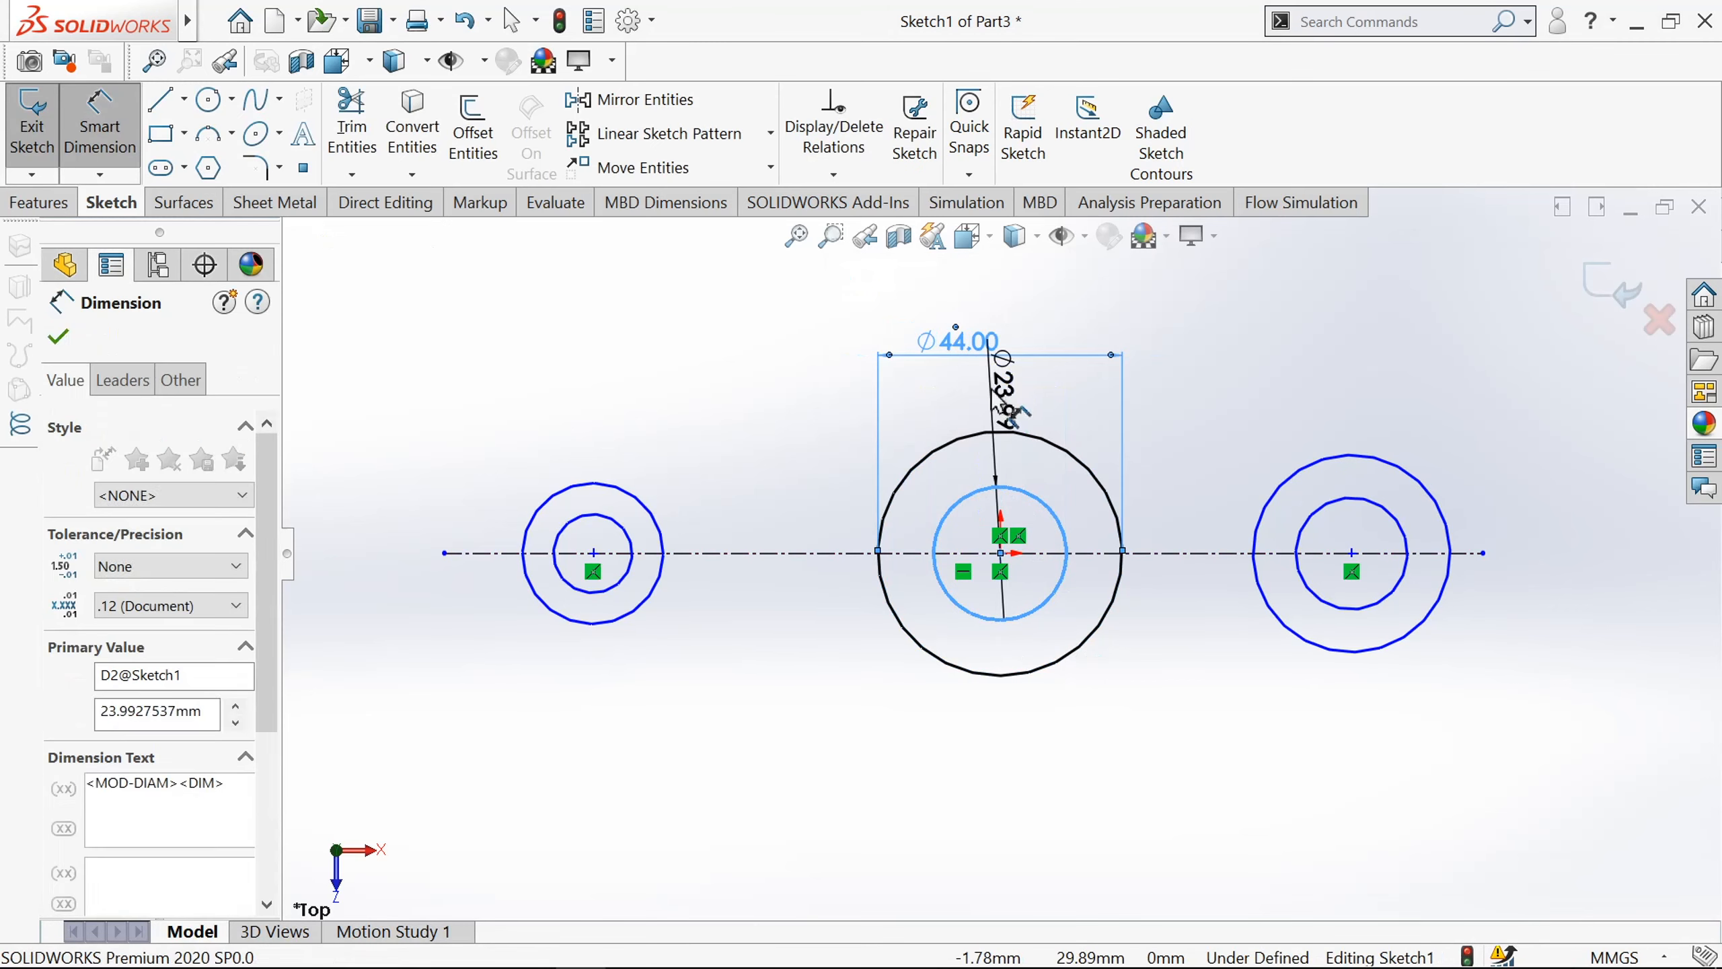
text(31.75)
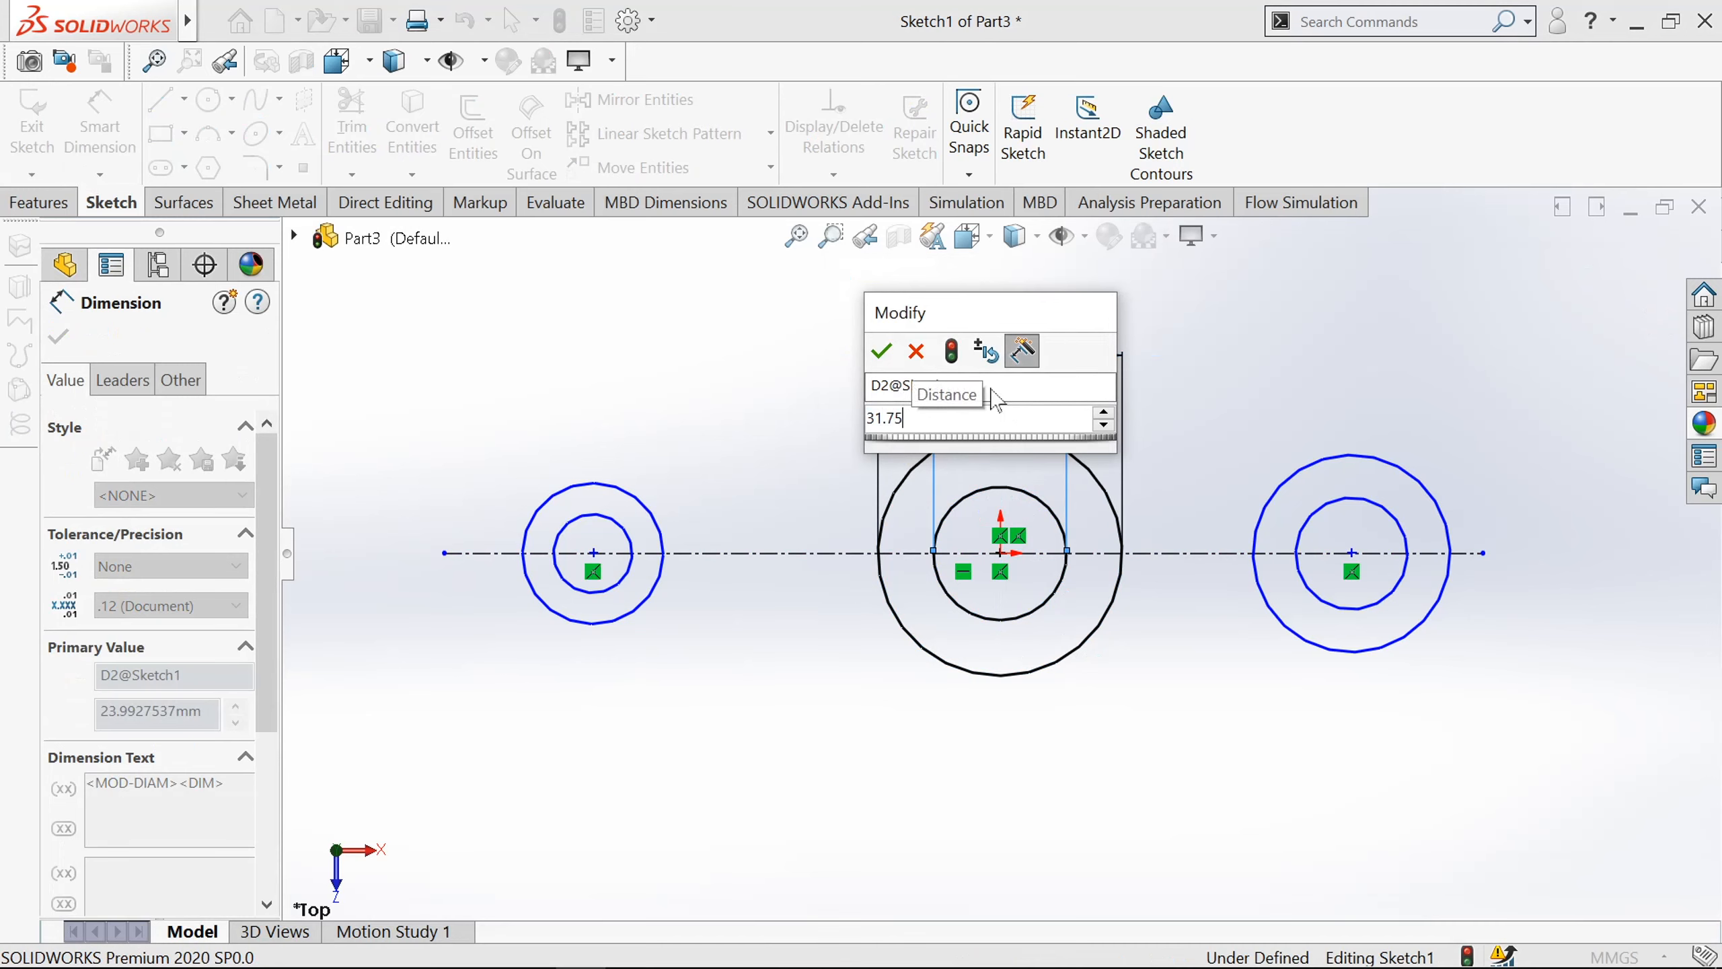
key(Return)
Dimension the left pair of circles with diameters of 25 mm for the outer and 12.7 mm for the inner one.
scroll(998, 531, down, 2)
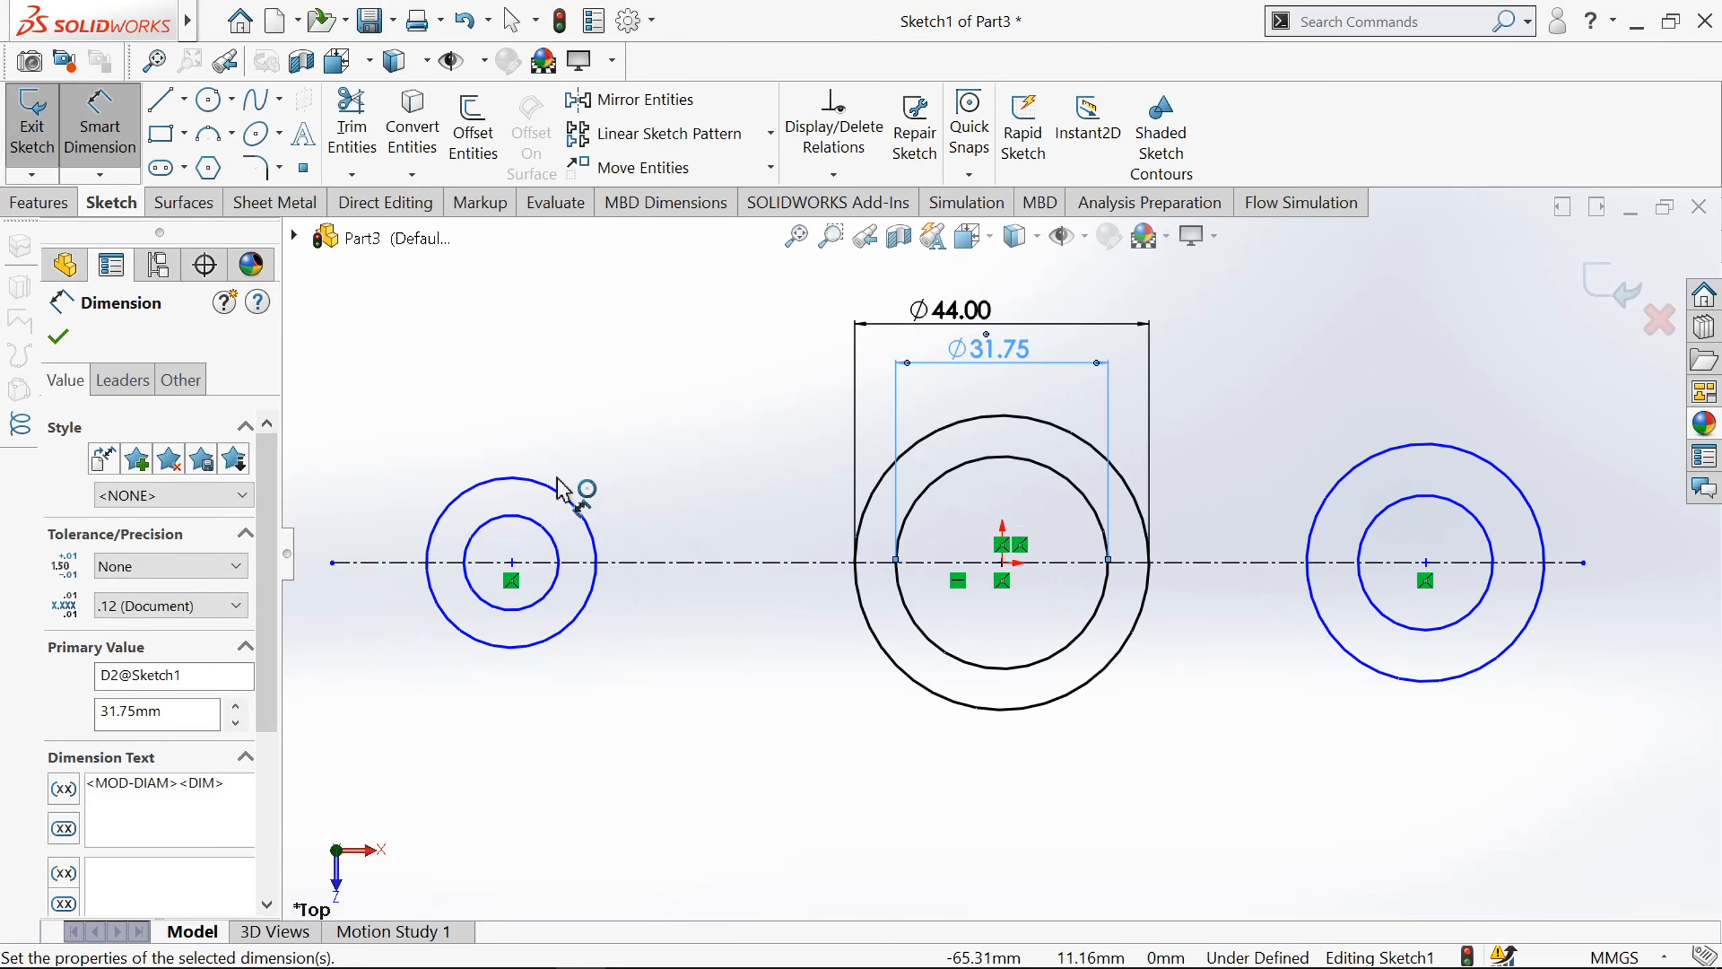
click(535, 494)
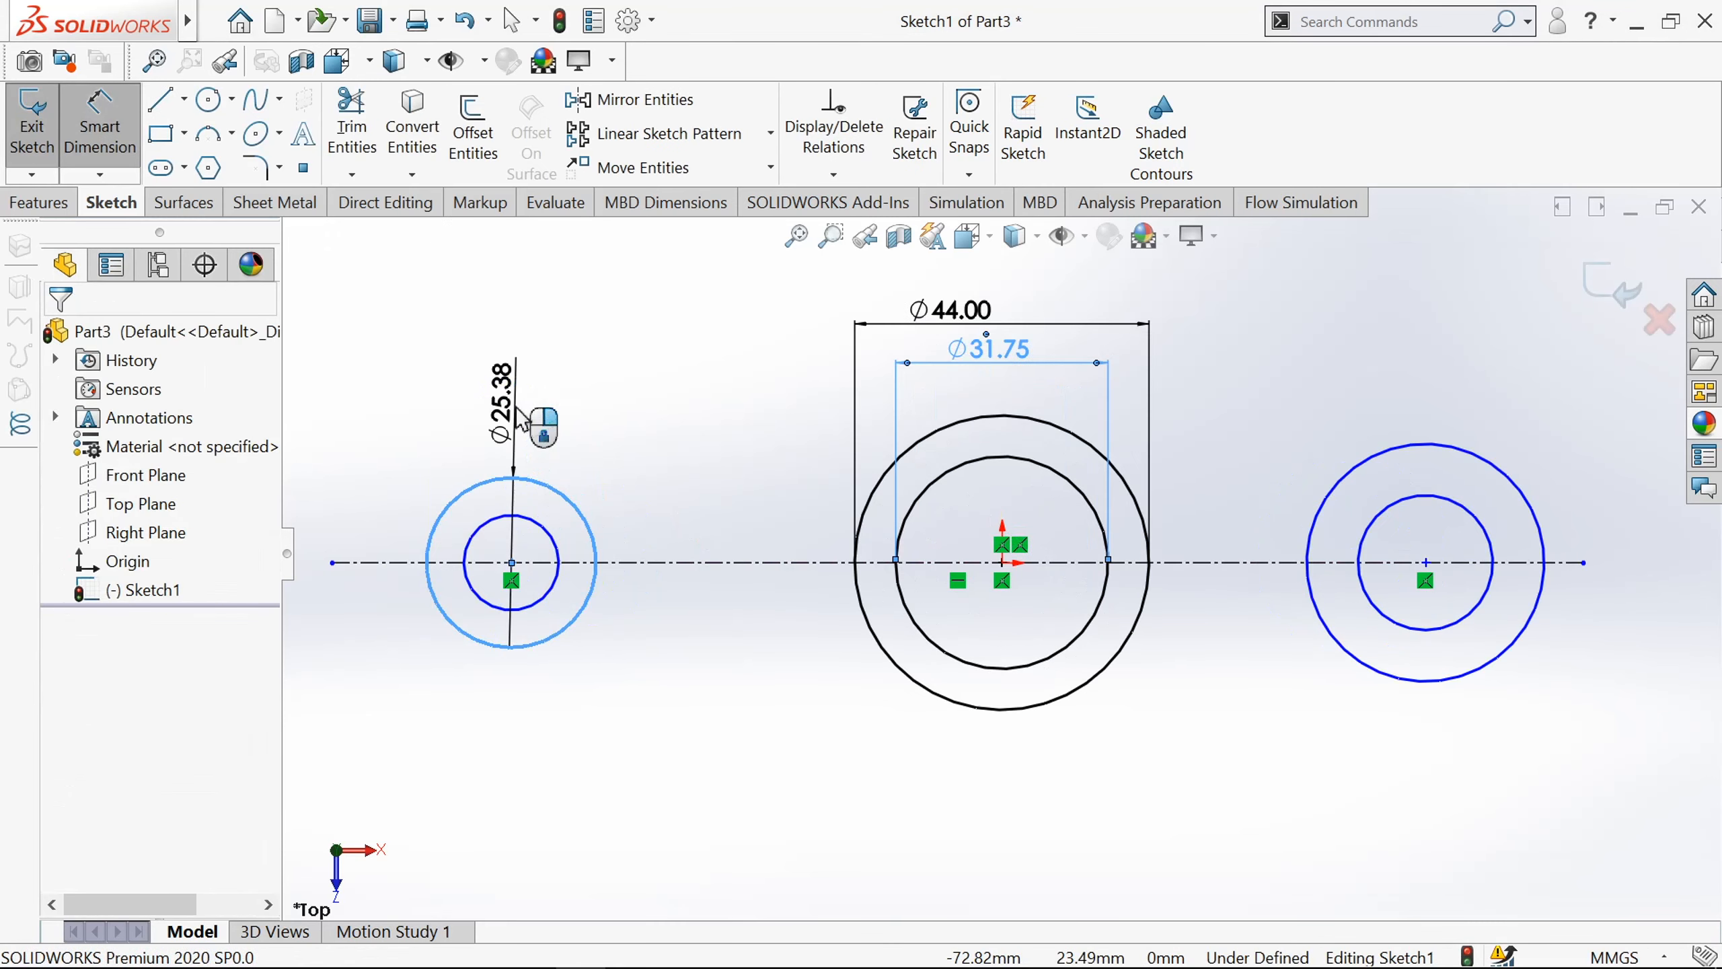
click(521, 418)
text(25)
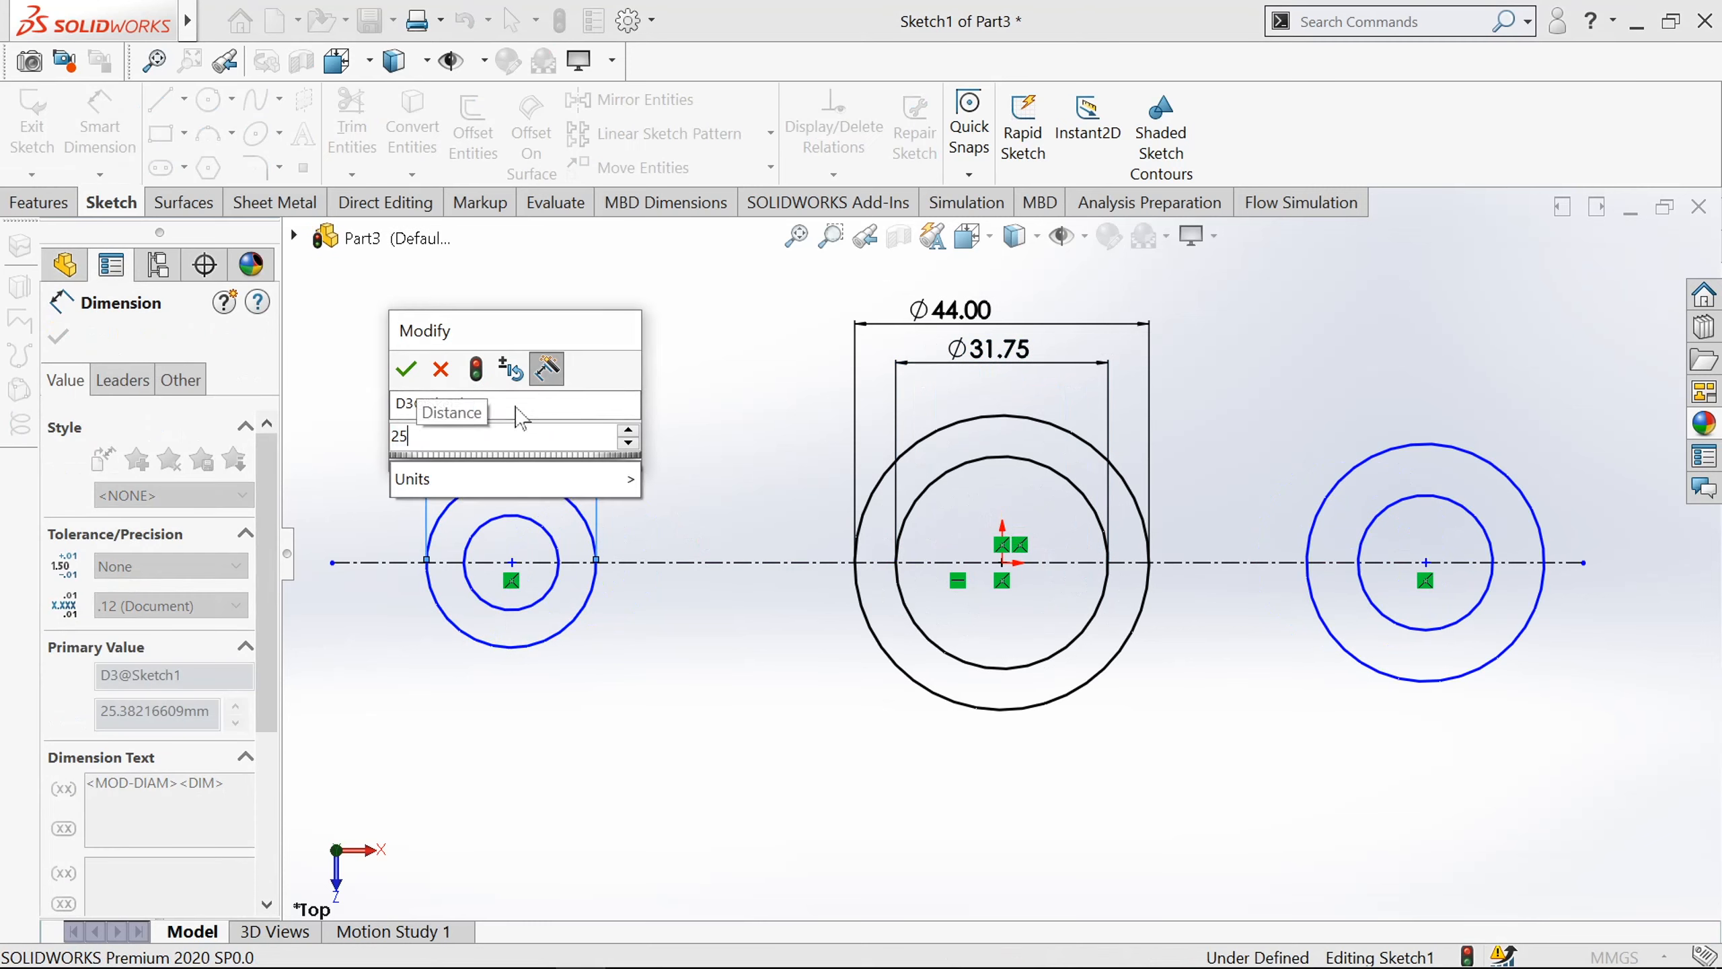
key(Return)
click(480, 530)
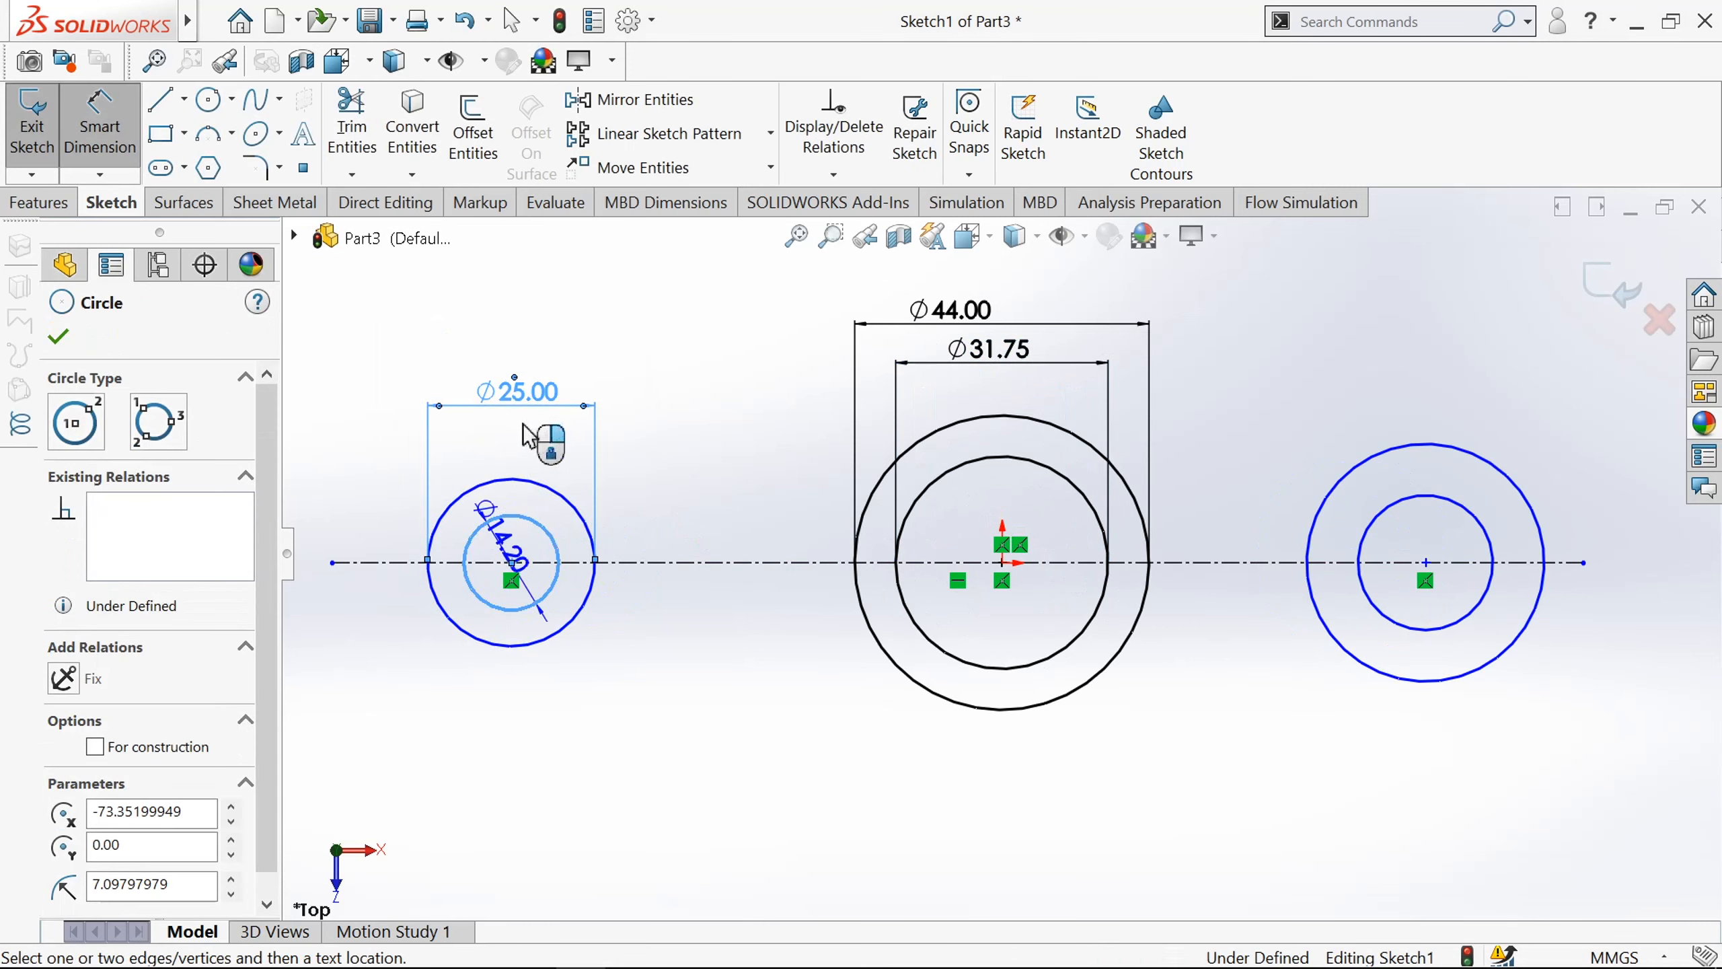
click(520, 453)
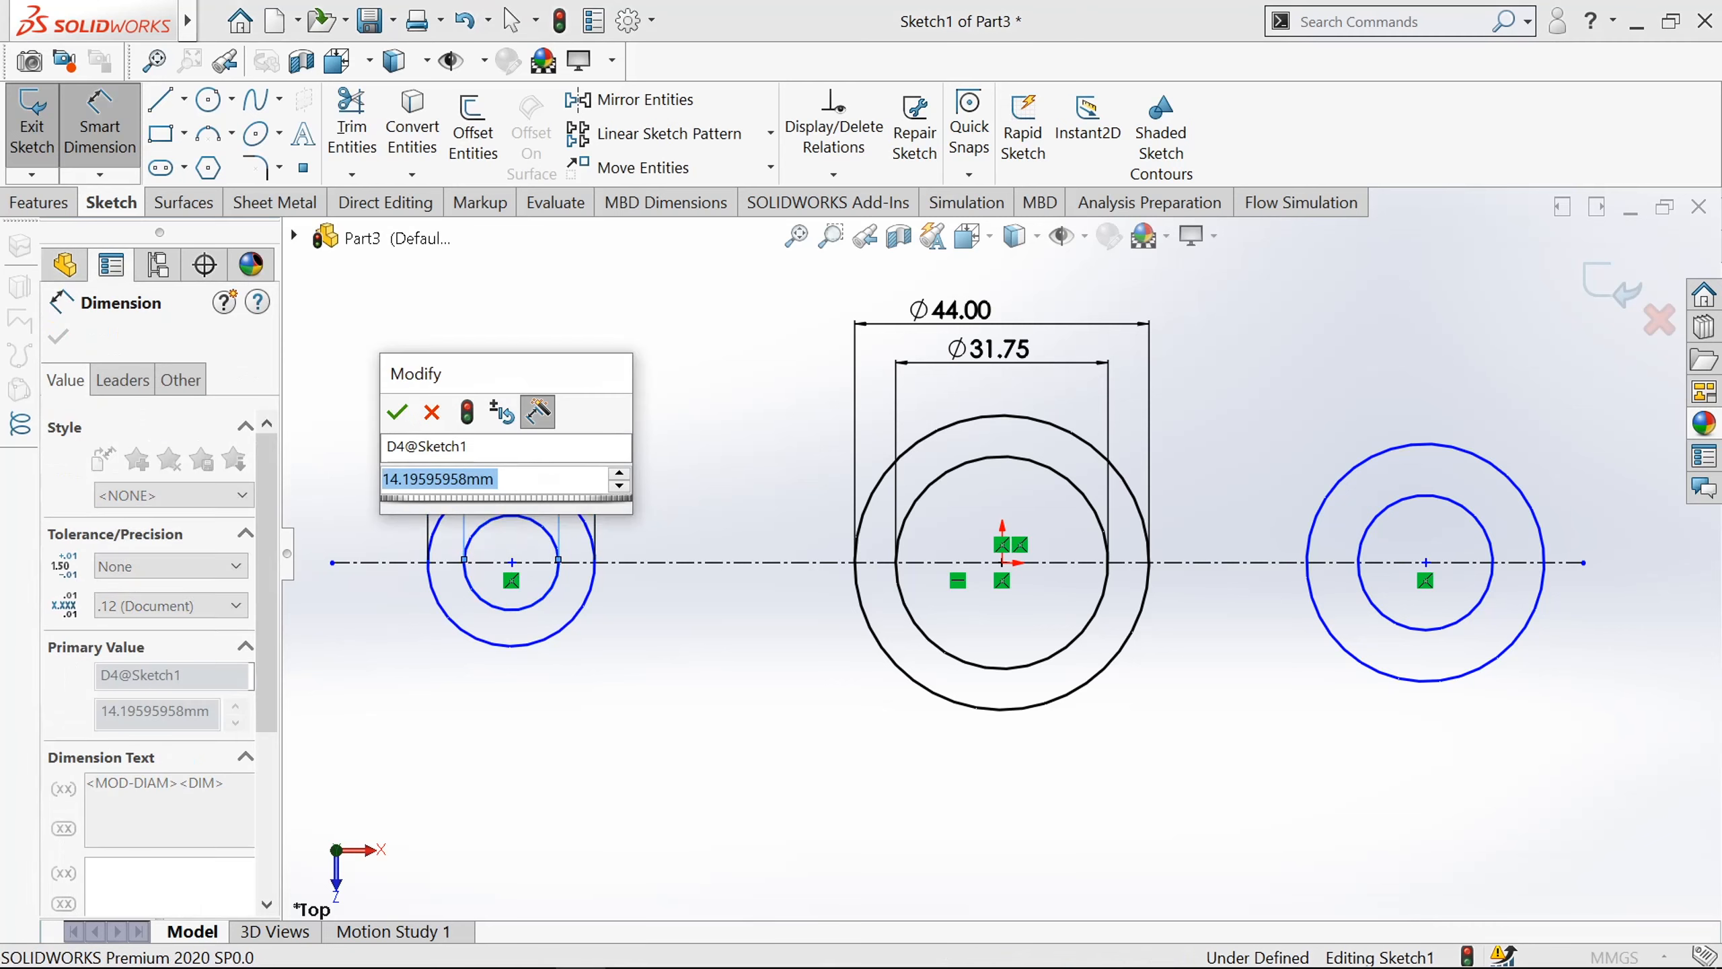
text(12.7)
key(Return)
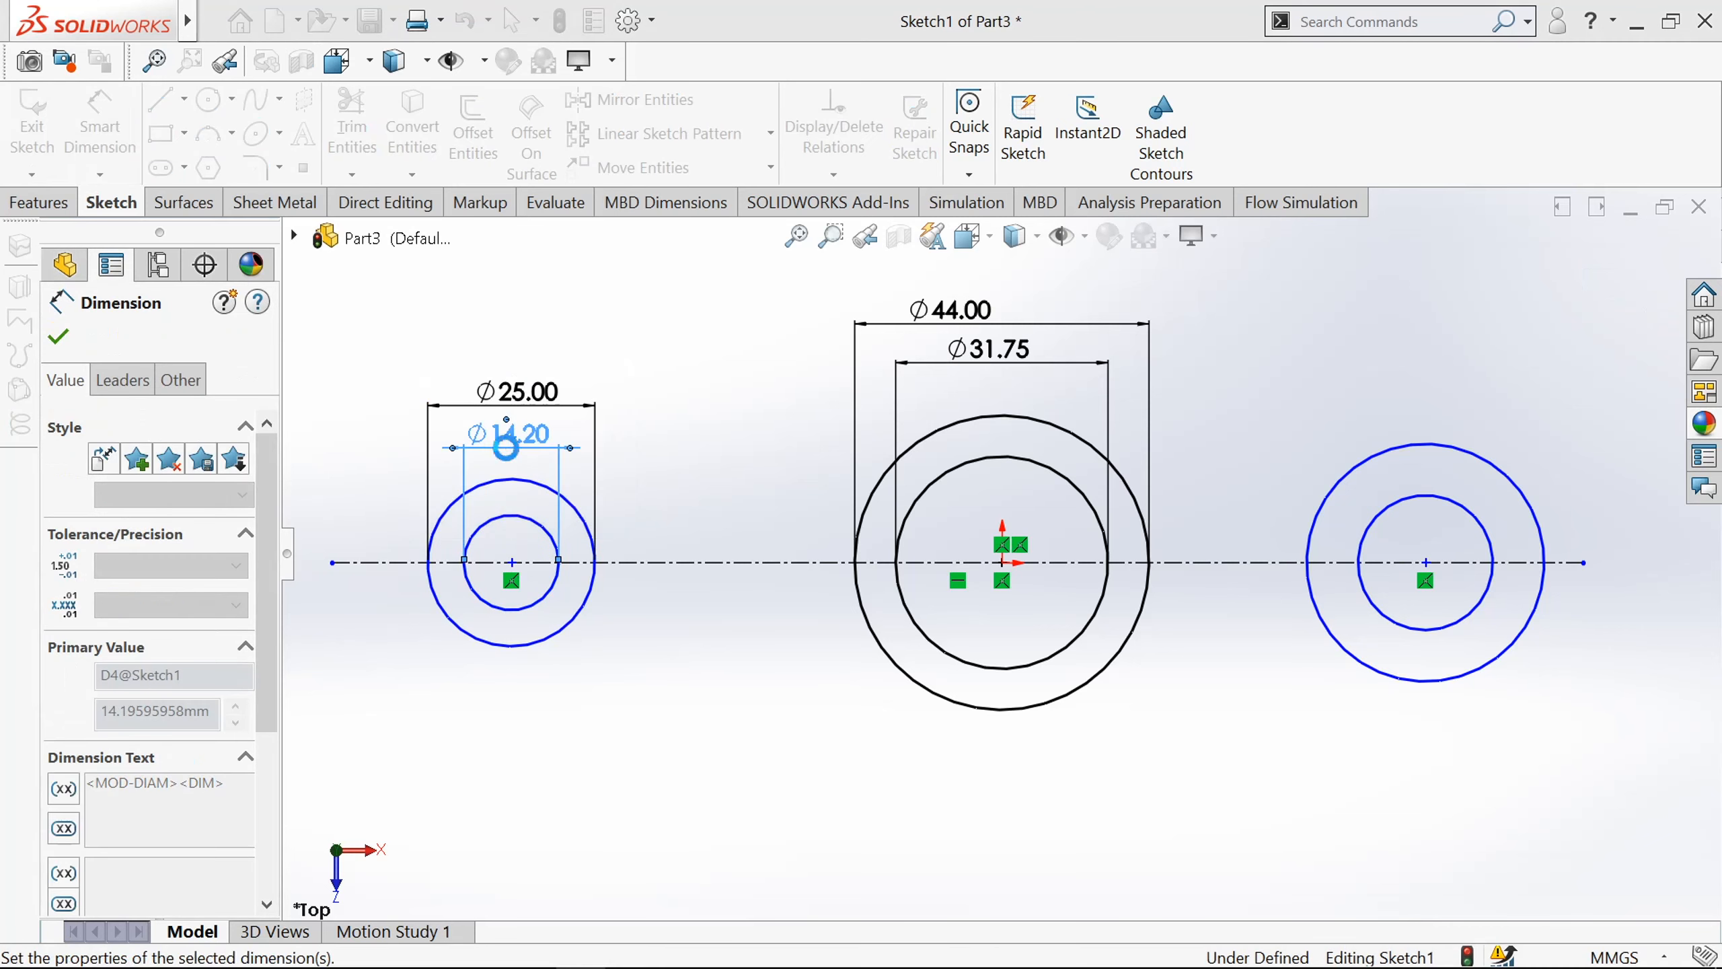
Dimension the right pair of circles with diameters of 25 mm for the outer and 9.5 mm for the inner one.
click(1464, 464)
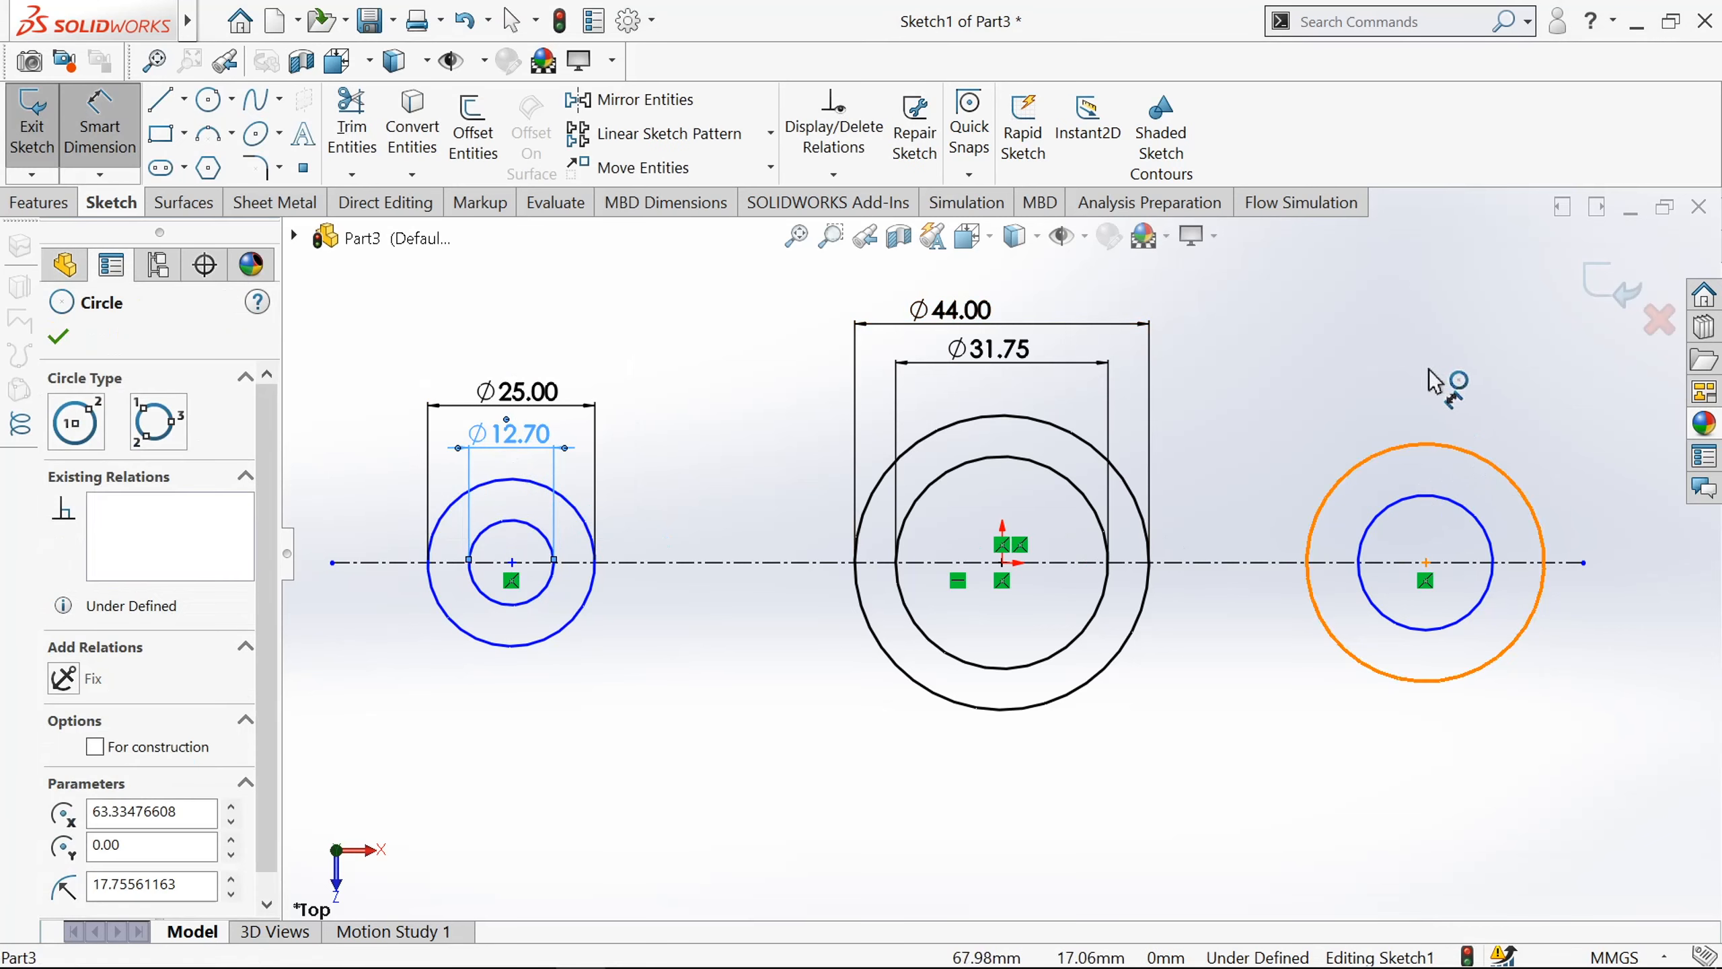
click(1427, 378)
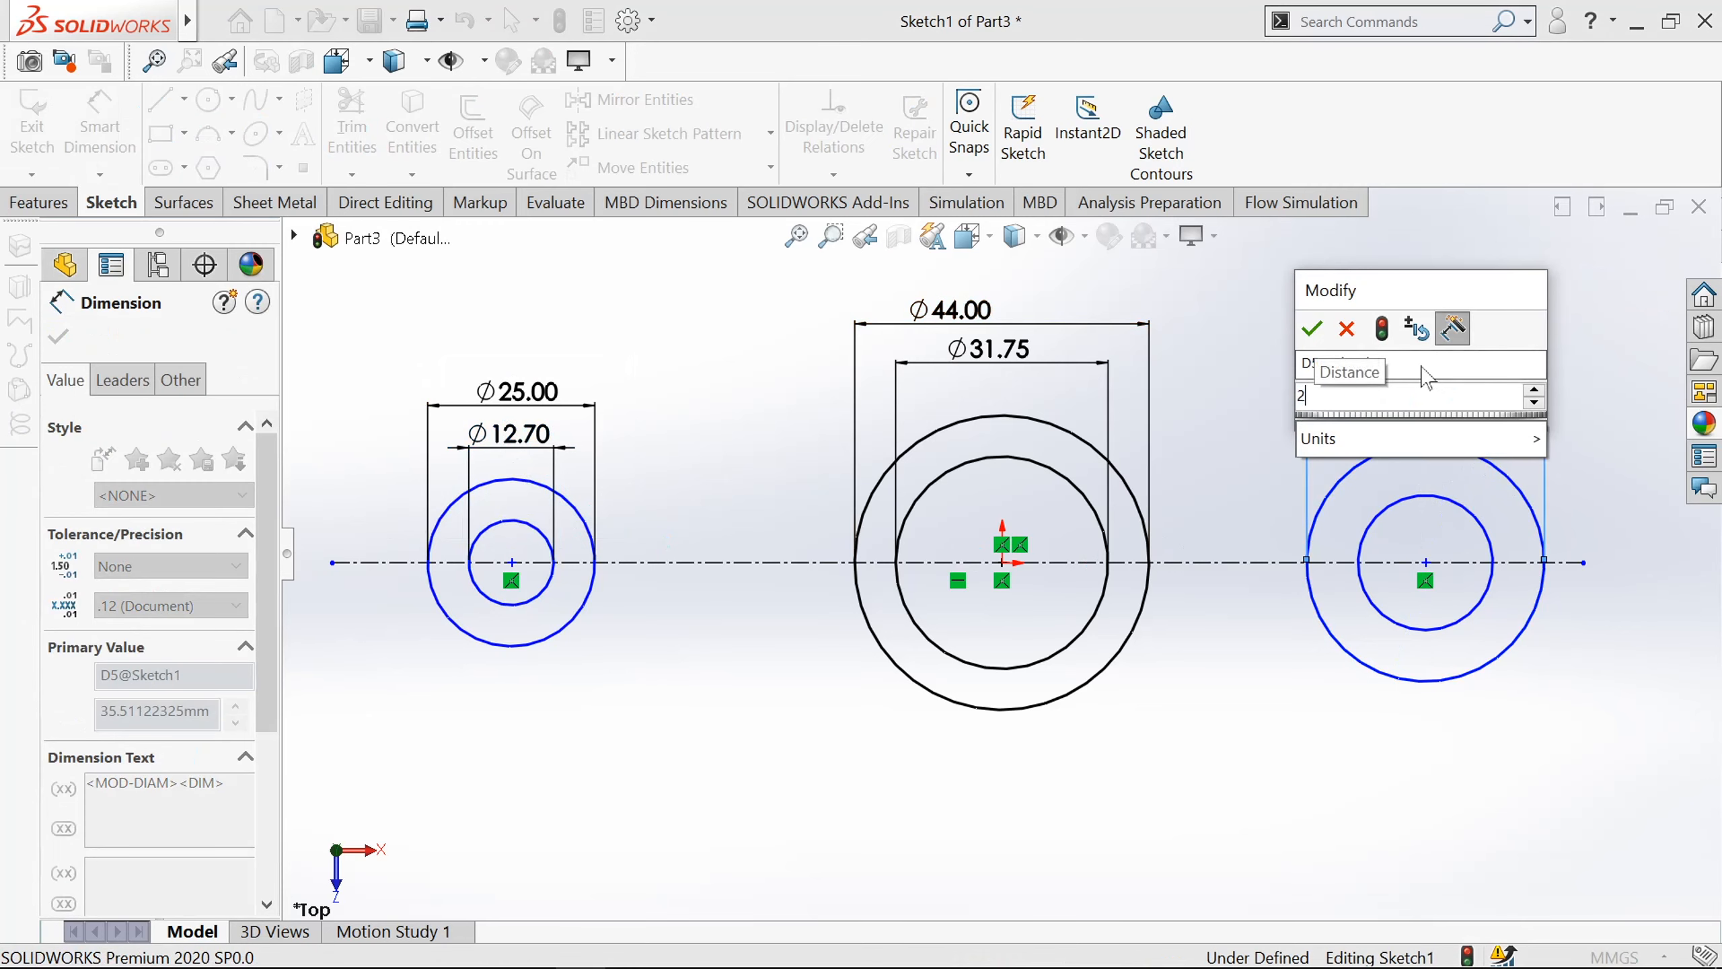
text(25)
key(Return)
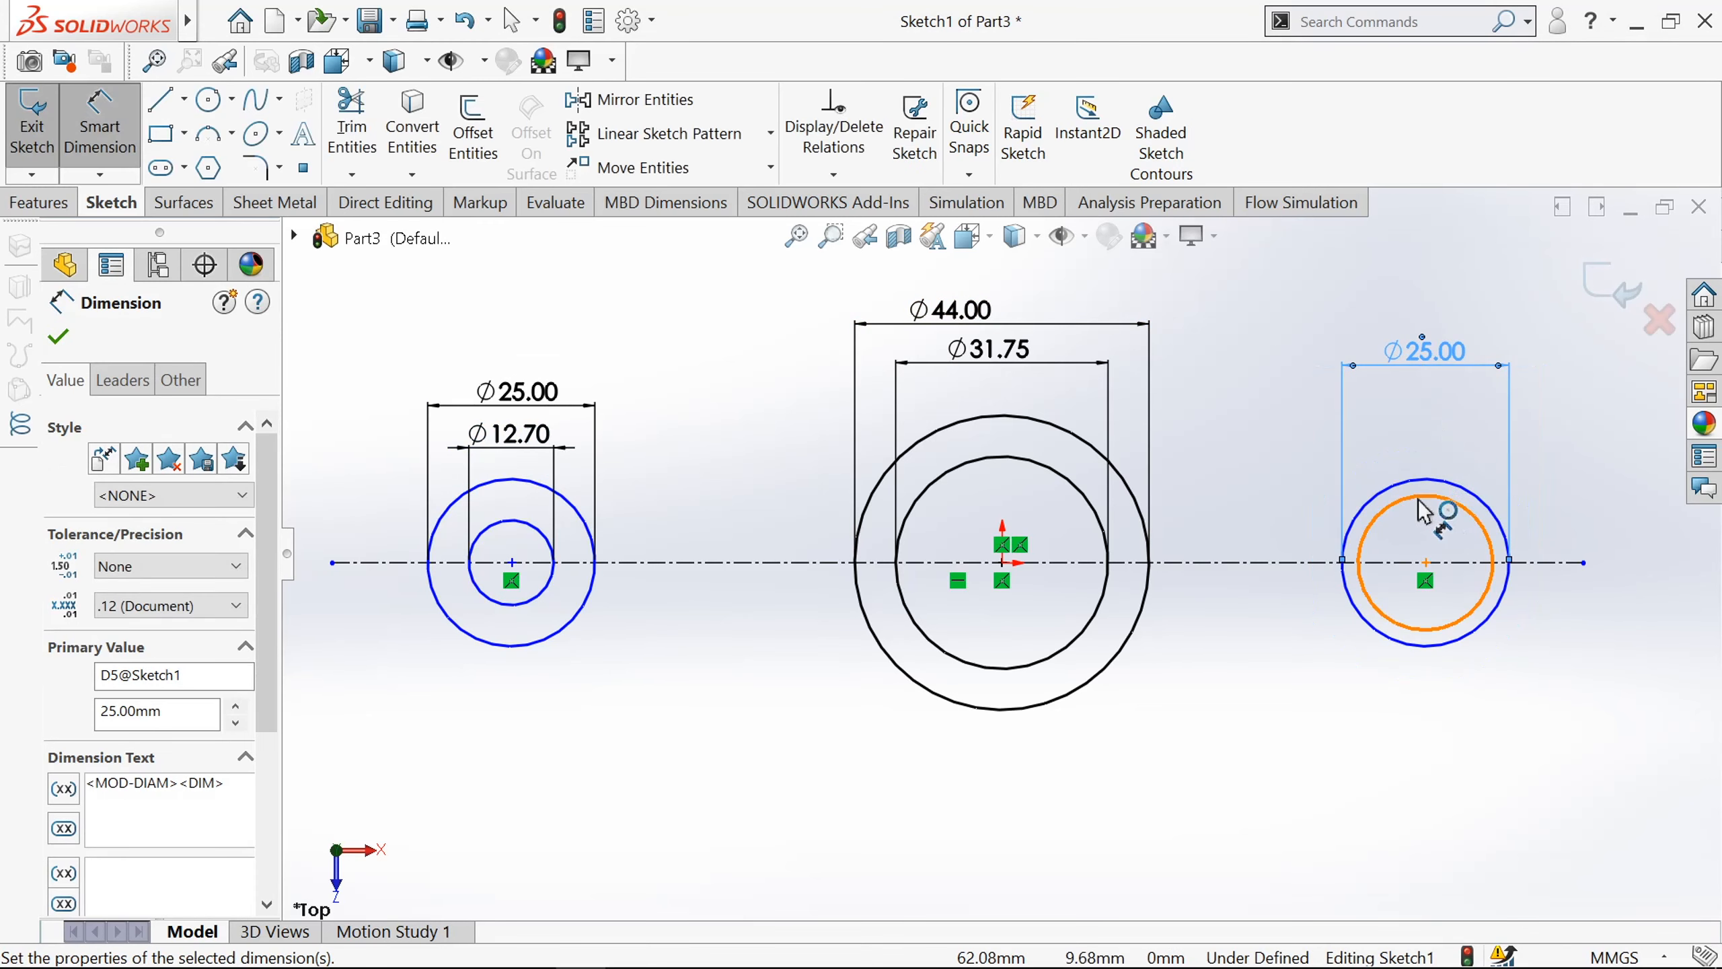
click(1427, 499)
click(1428, 415)
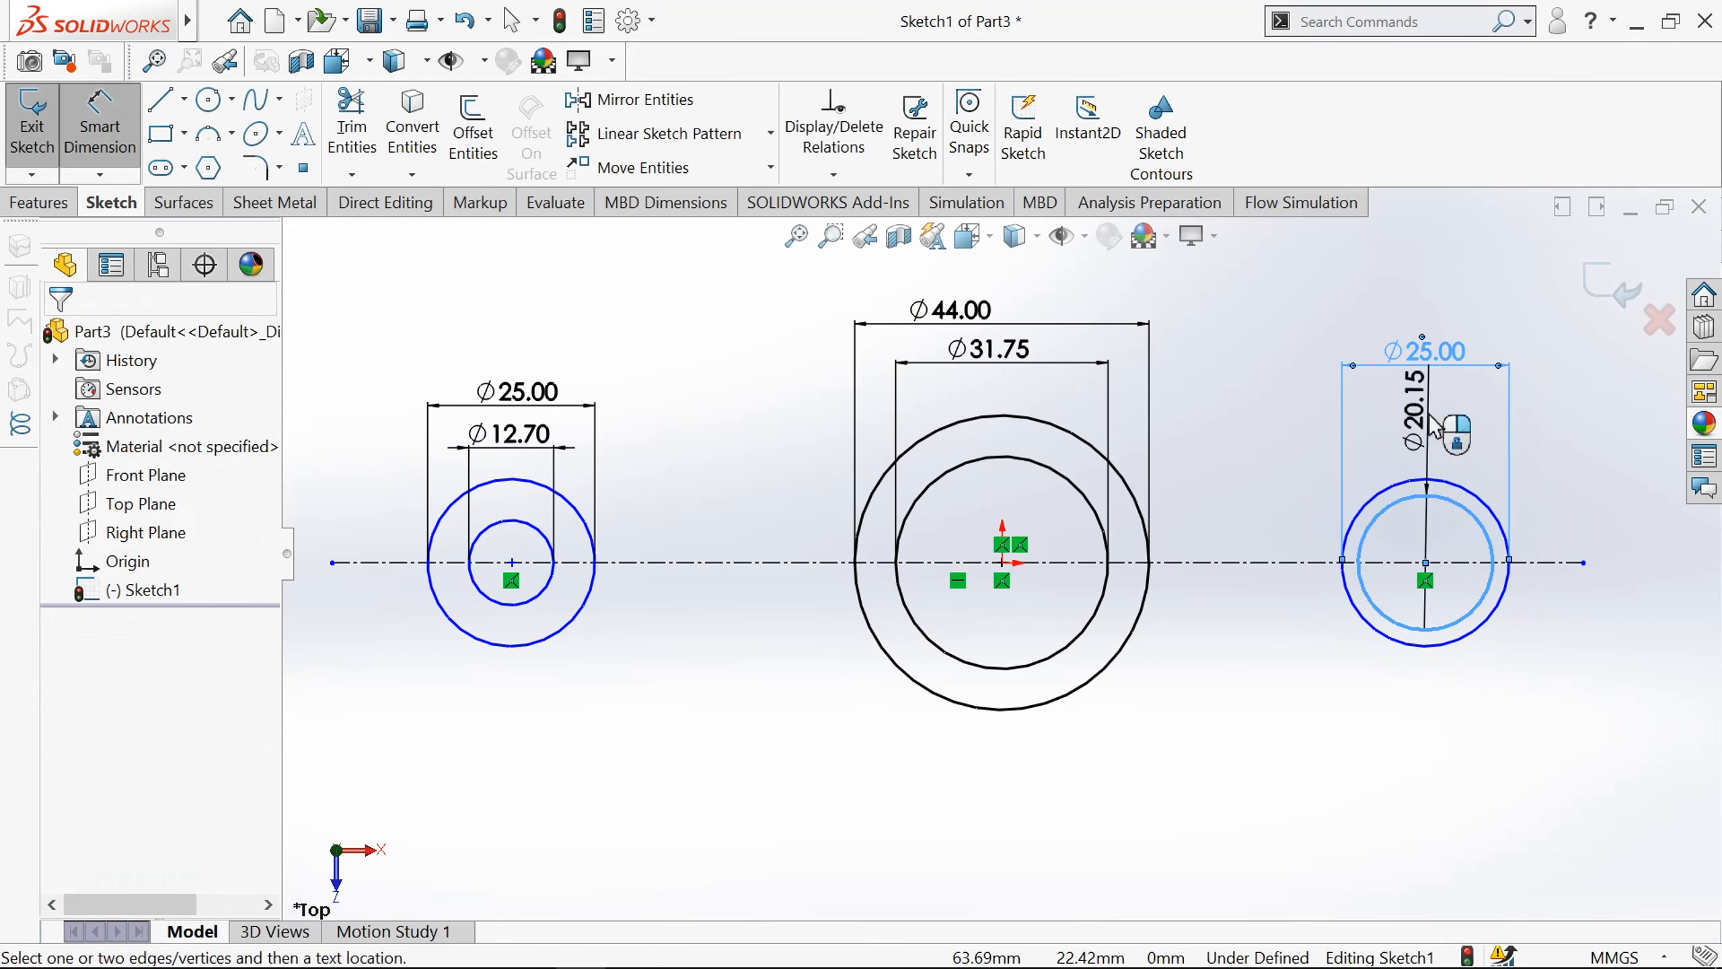
text(9.5)
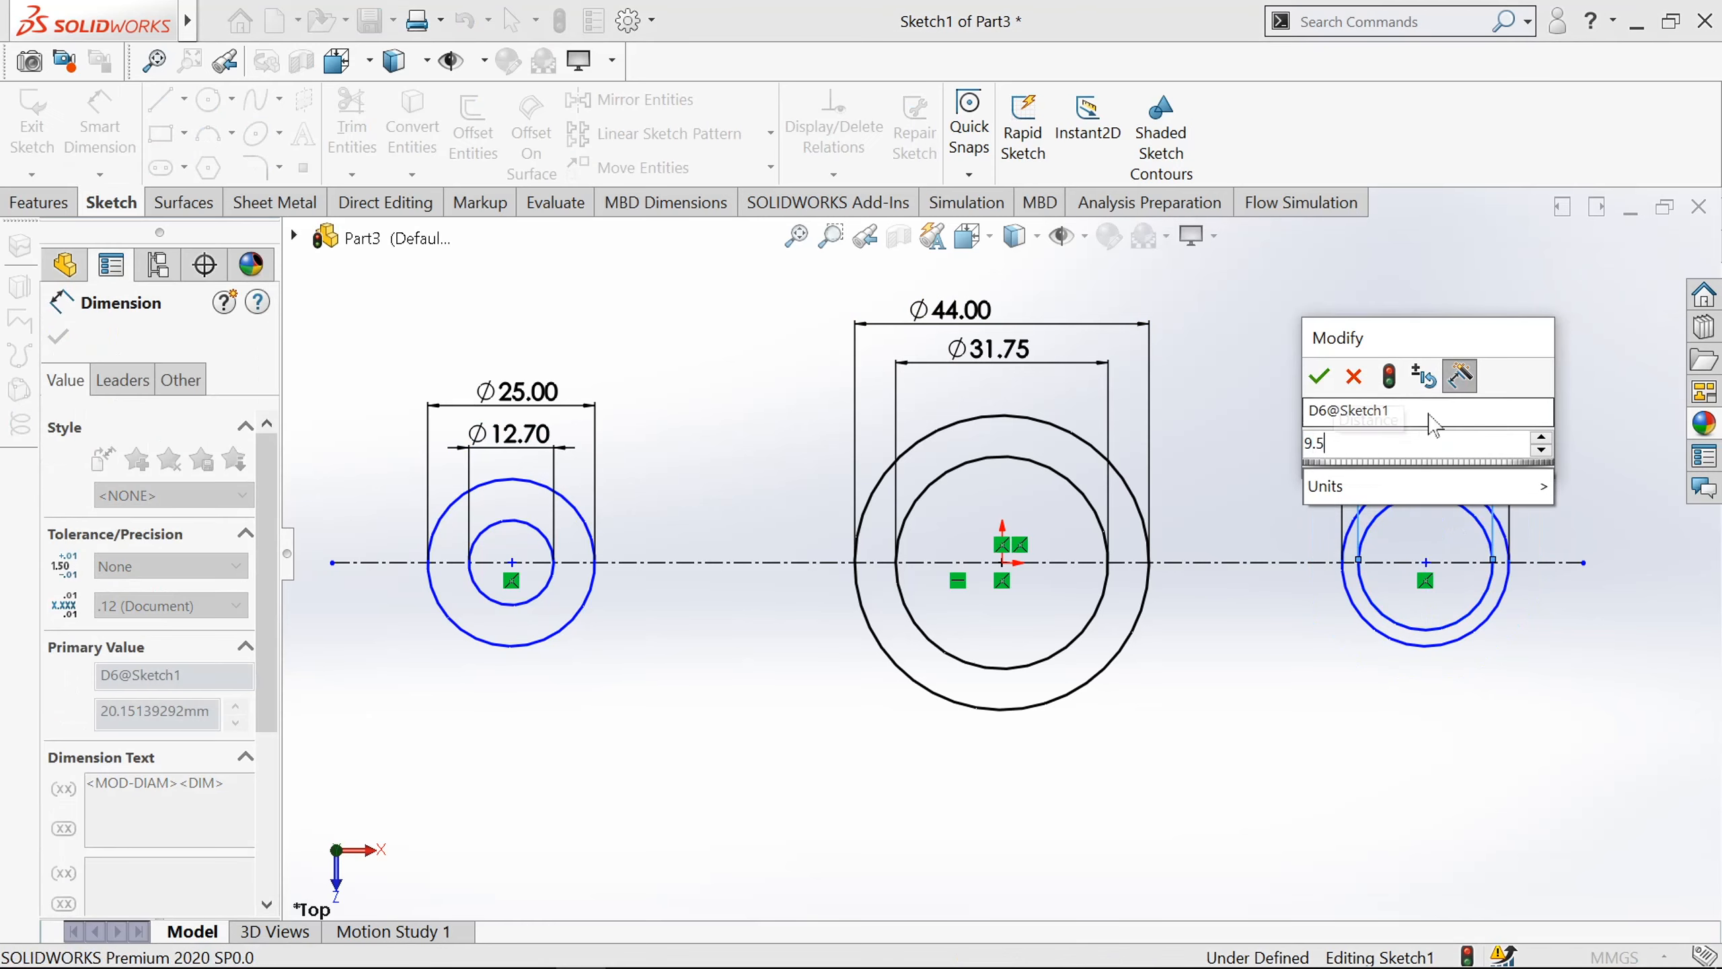
key(Return)
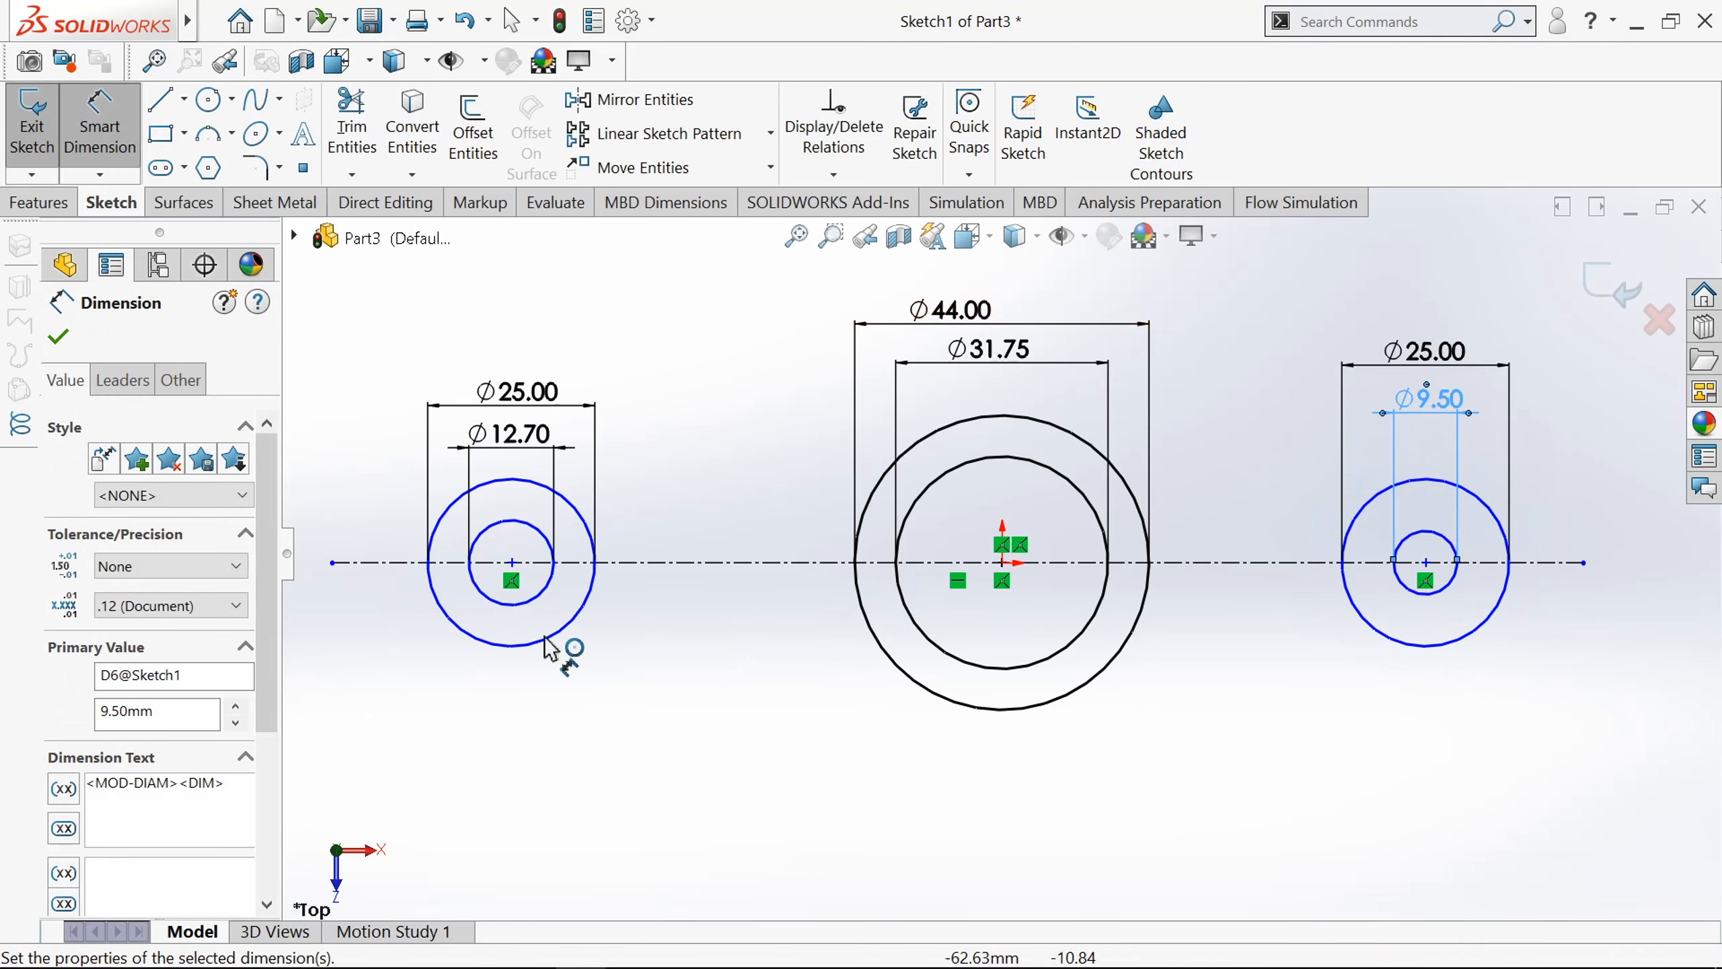
Set the horizontal distance between the left circles' centre and the origin to 65 mm.
click(513, 564)
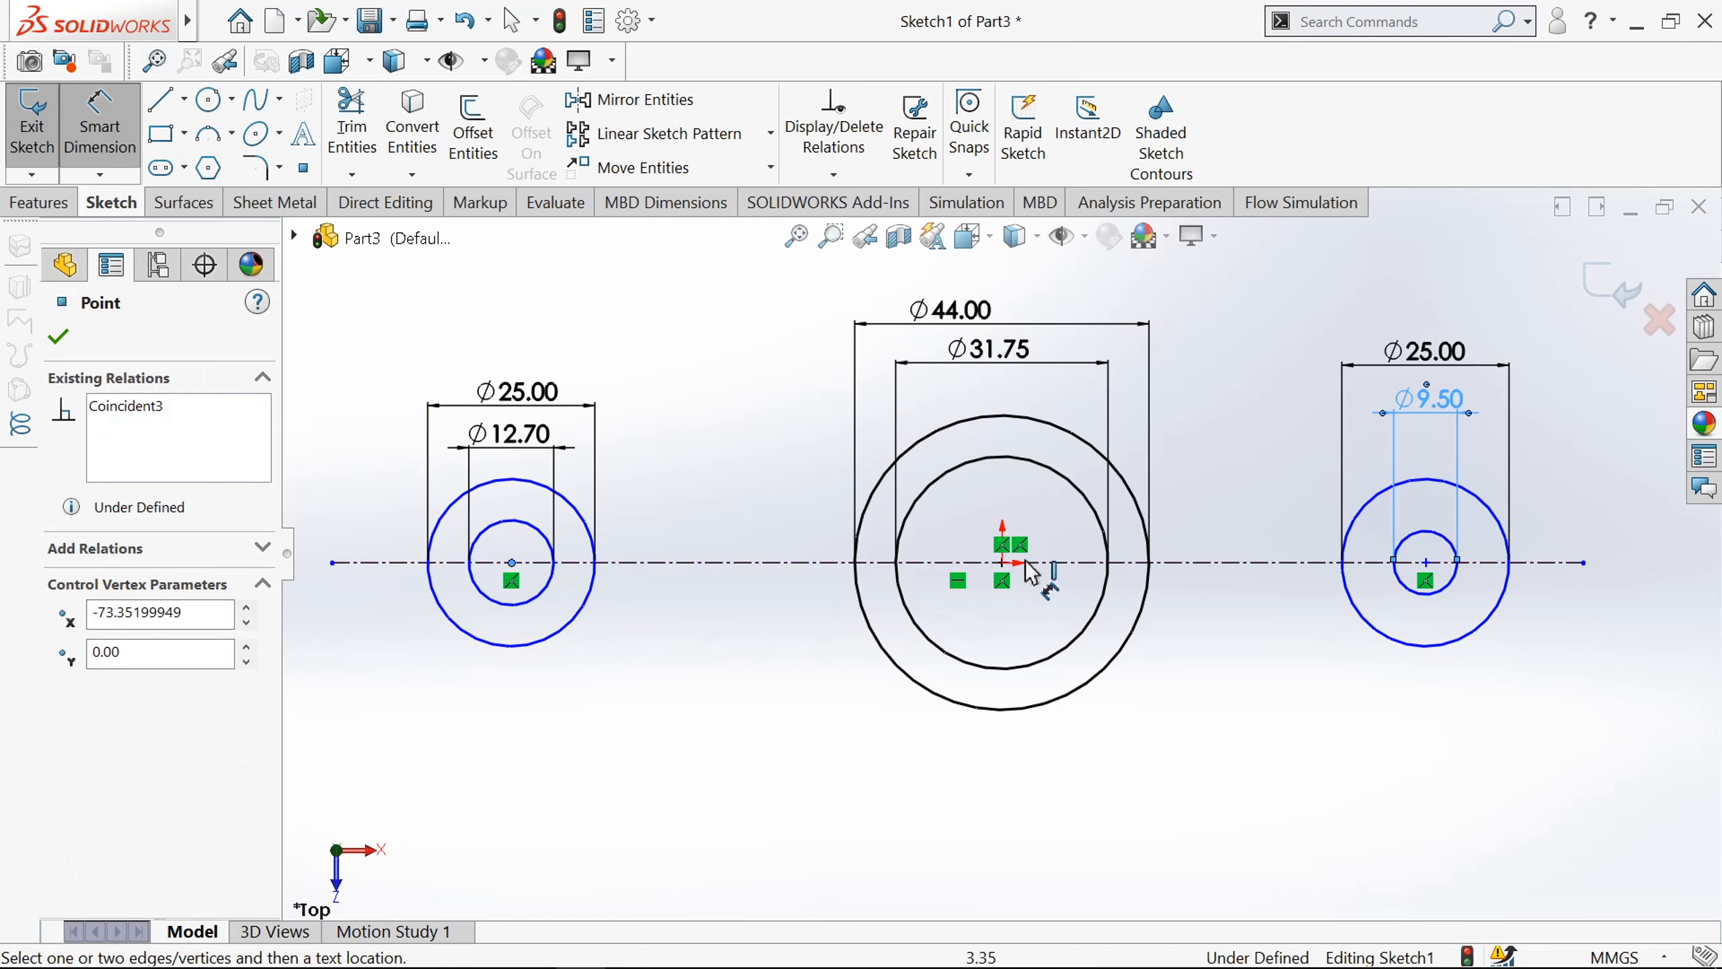
click(1003, 564)
click(801, 749)
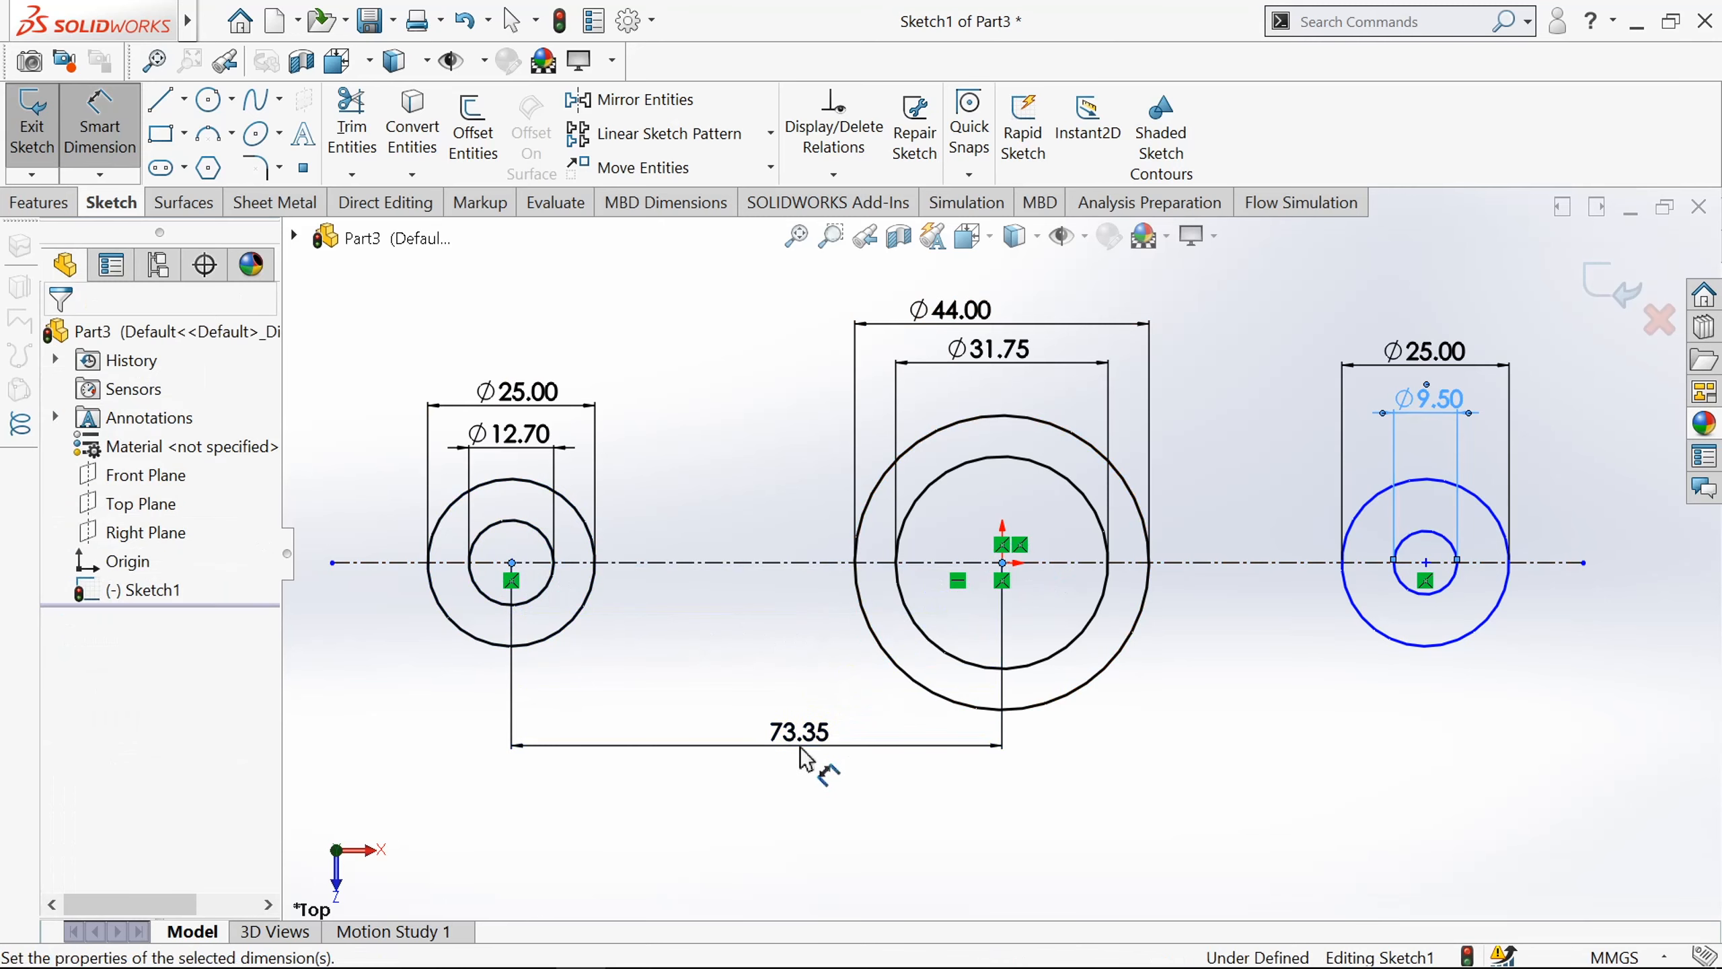
text(65)
key(Return)
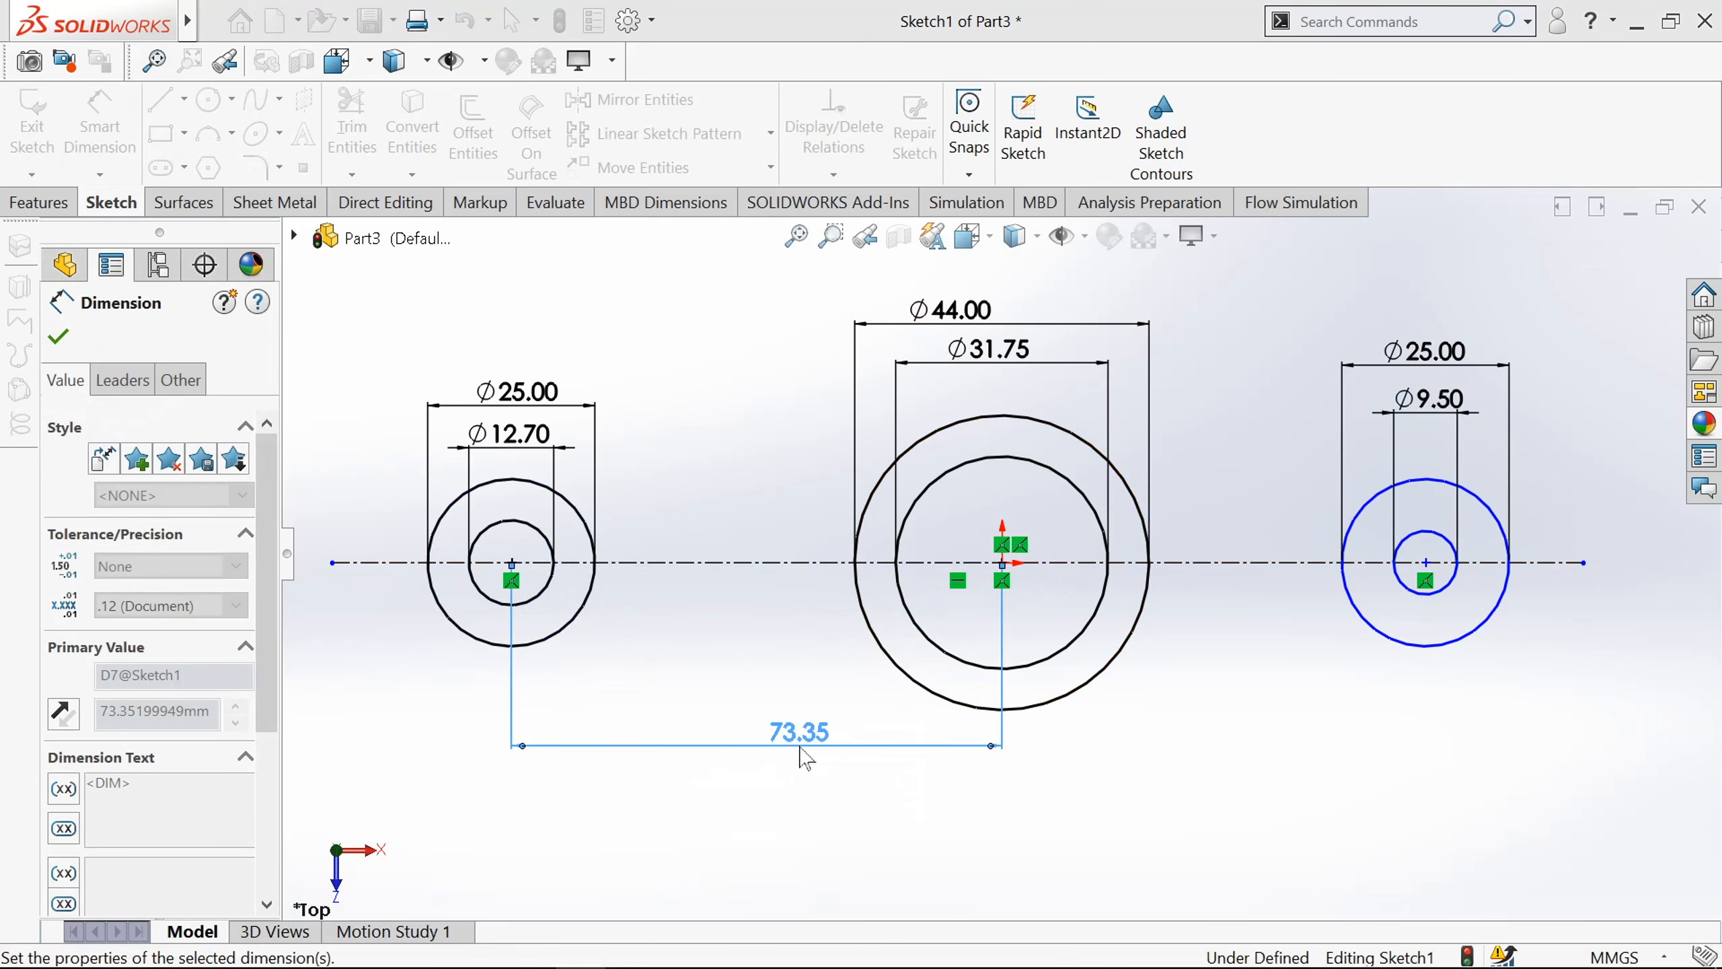
Dimension the horizontal distance between the right circles' centre and the origin as 65 mm.
click(1426, 563)
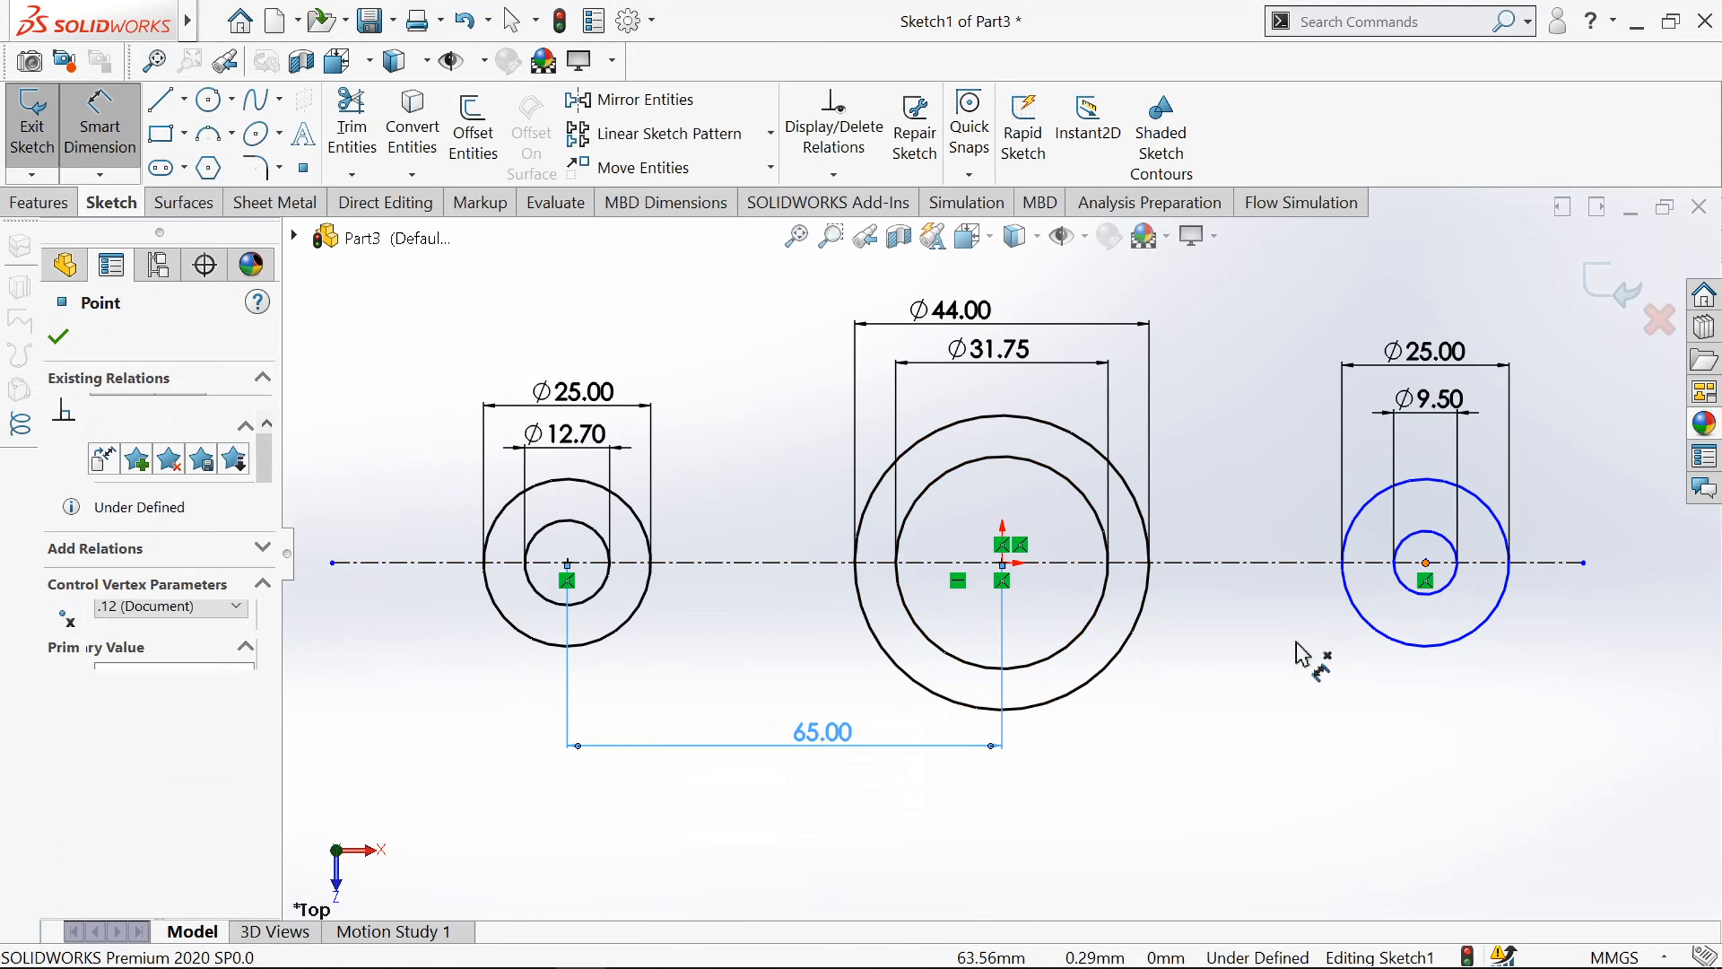
click(1003, 564)
click(1190, 744)
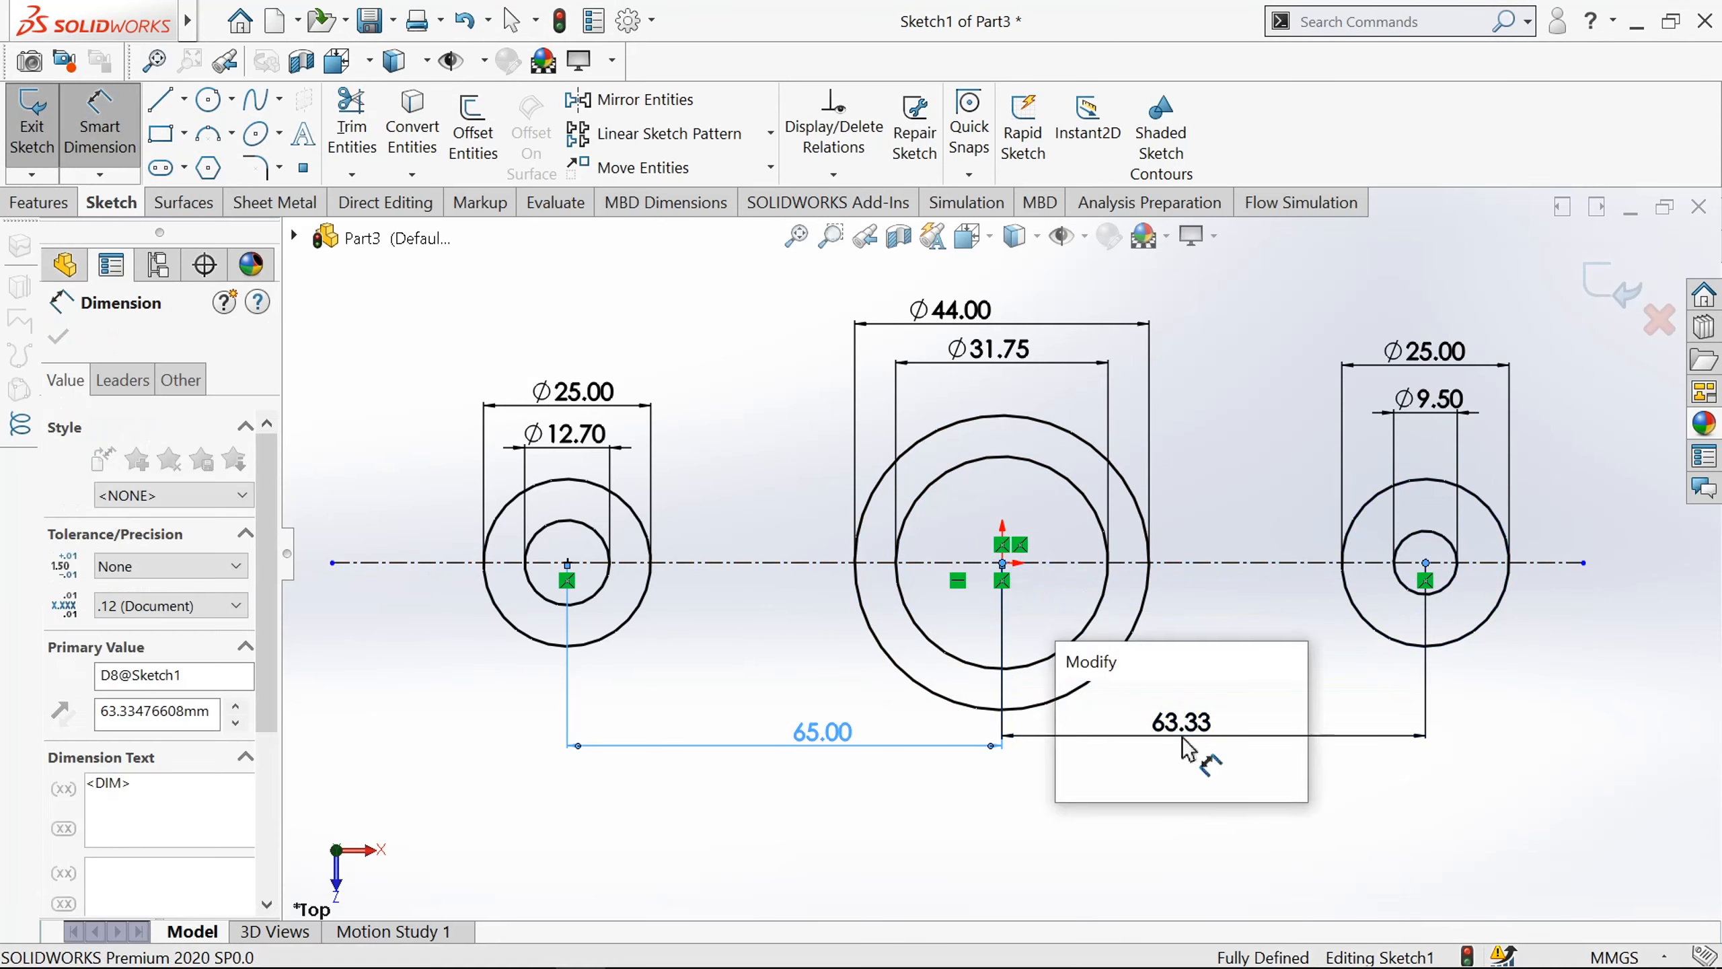
text(65)
key(Return)
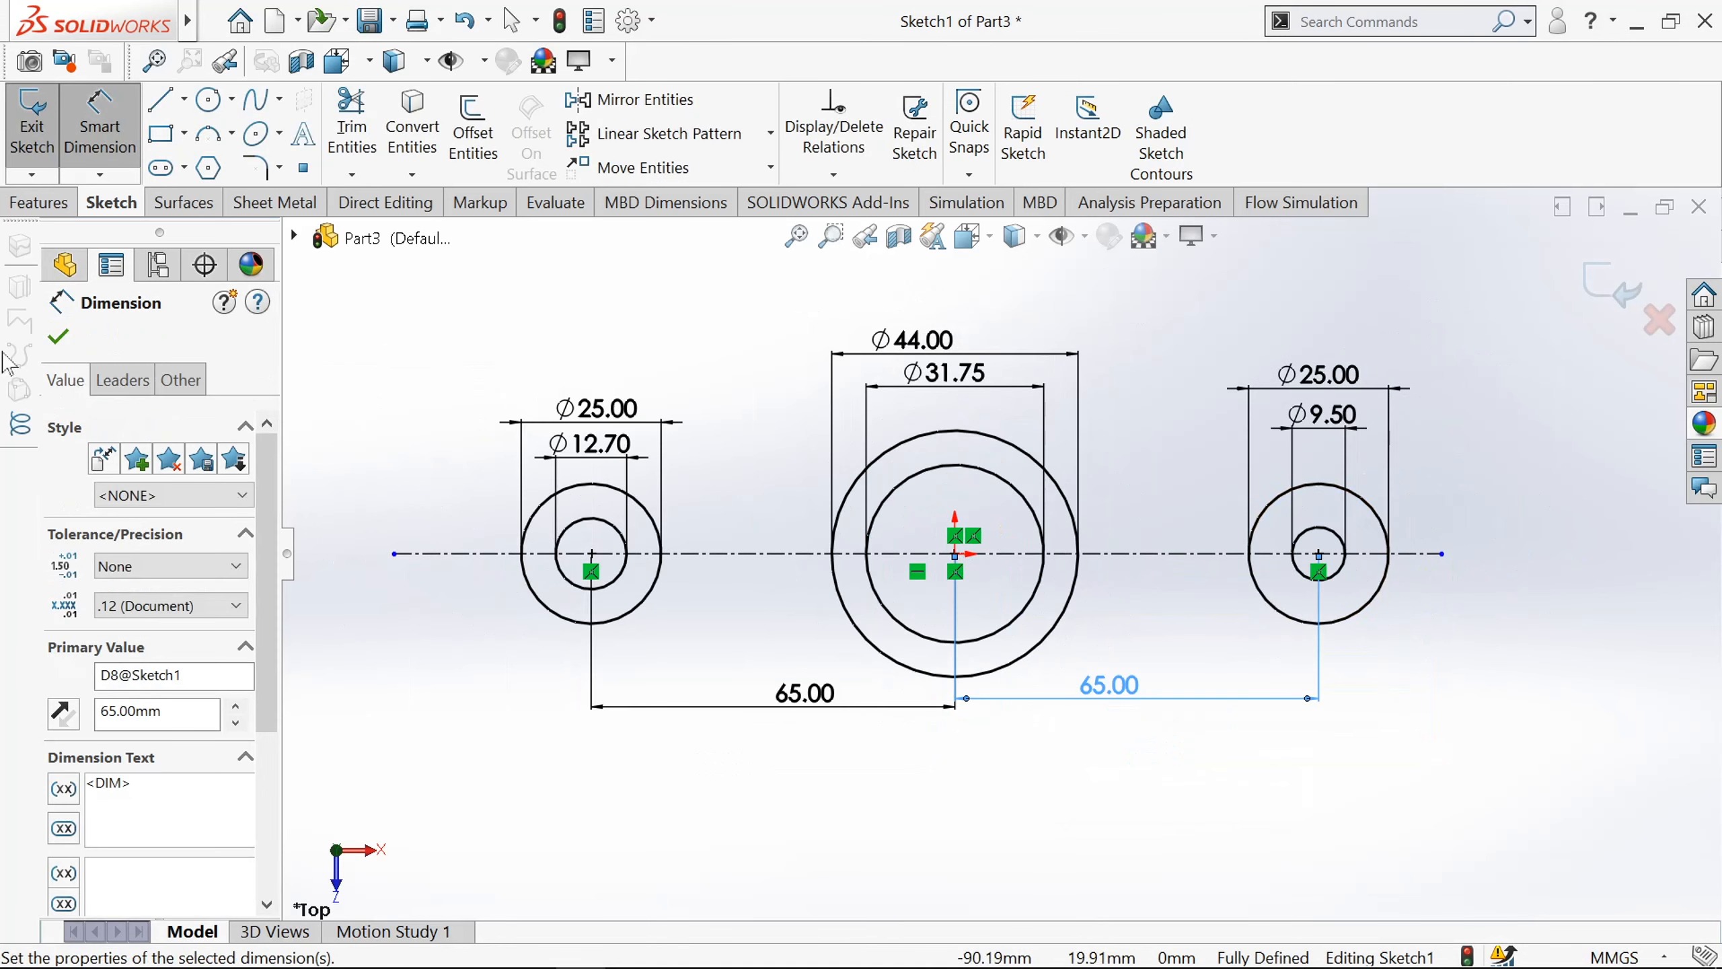
click(61, 337)
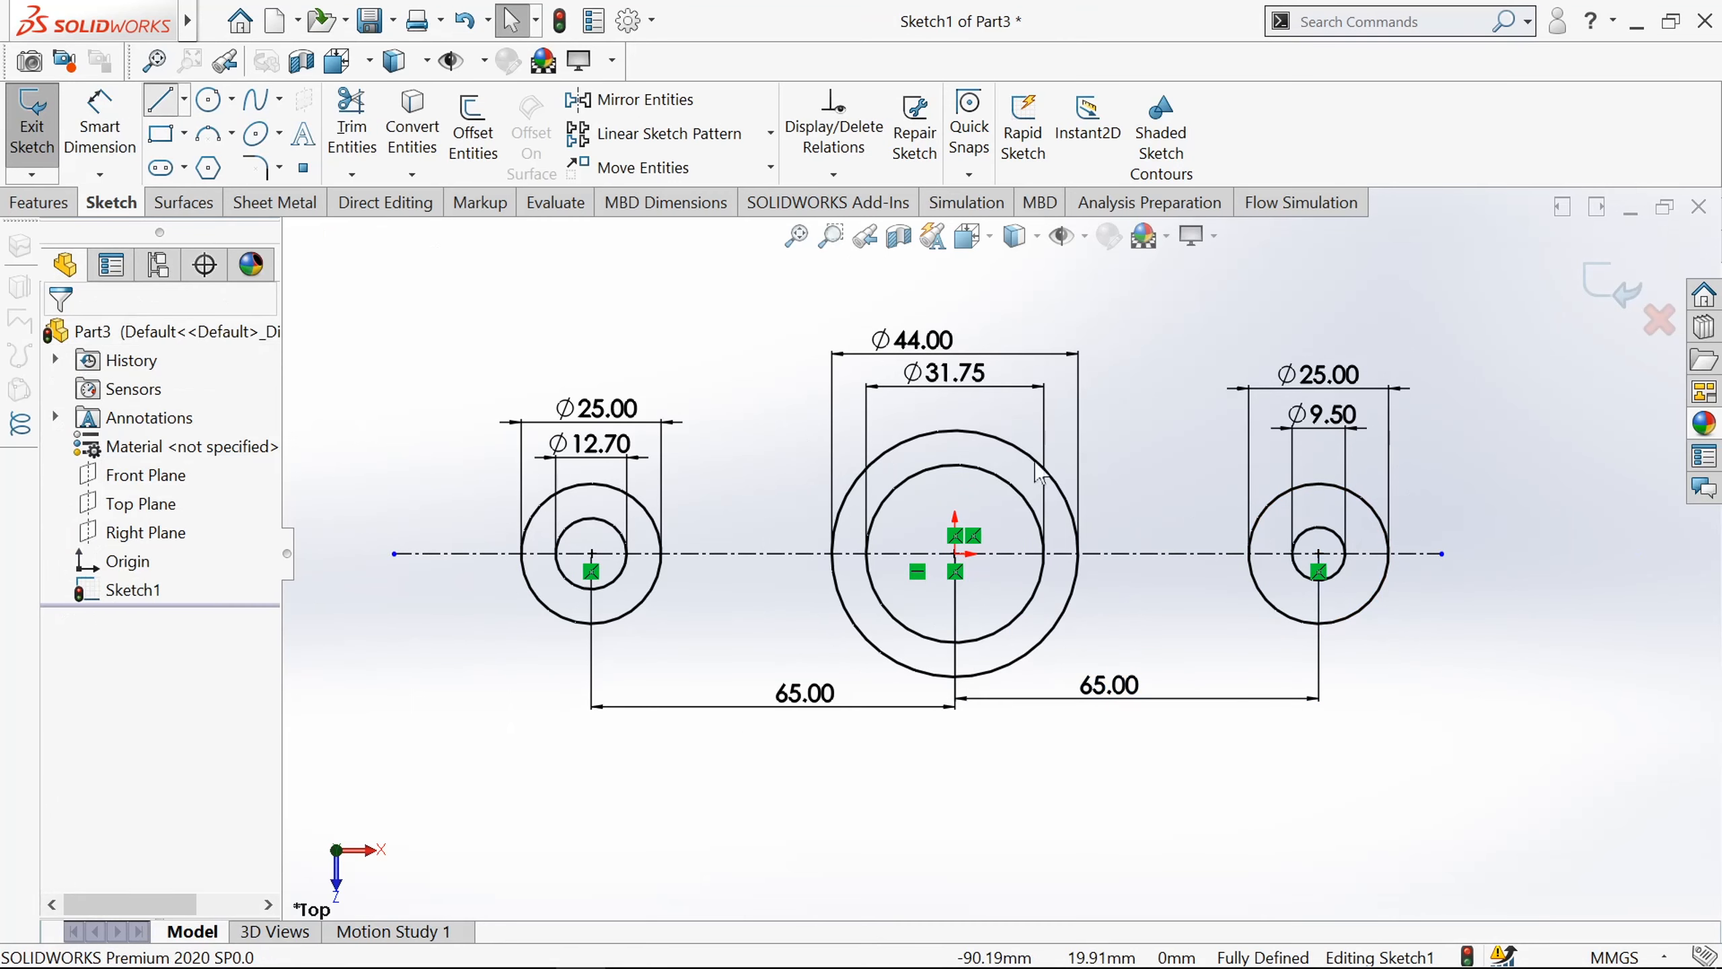
Sketch a horizontal line from the top of the 9.5 mm circle rightward past the surrounding 25 mm circle.
key(l)
scroll(1383, 550, down, 5)
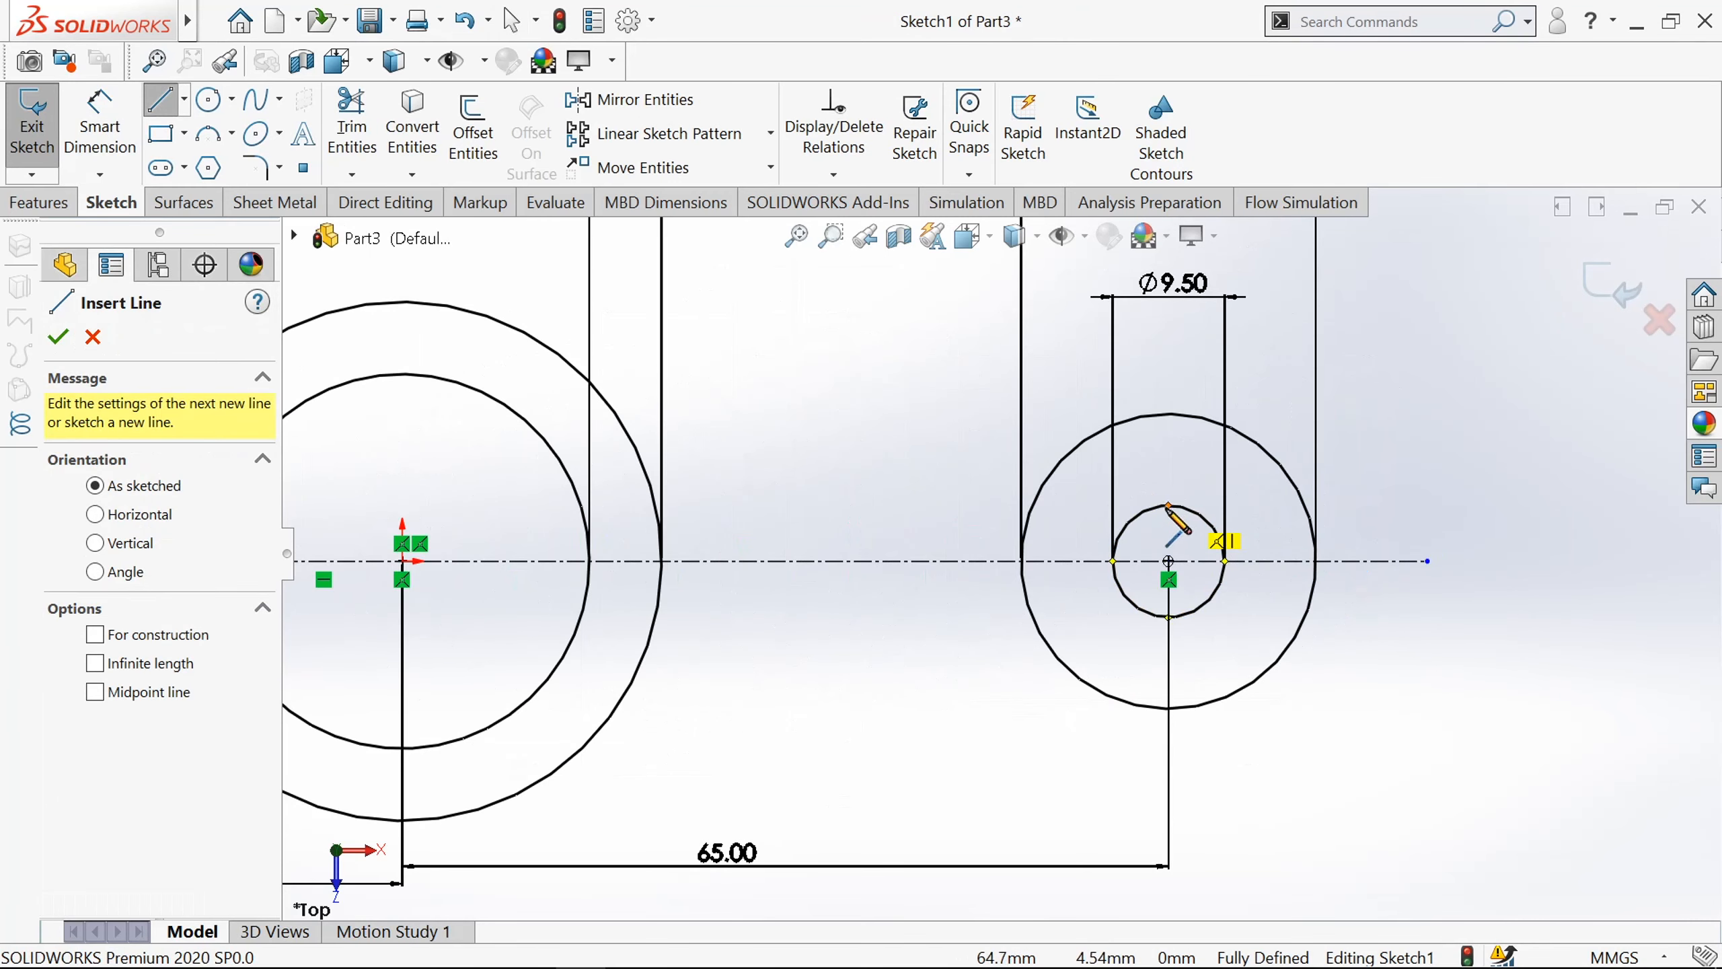
click(1167, 506)
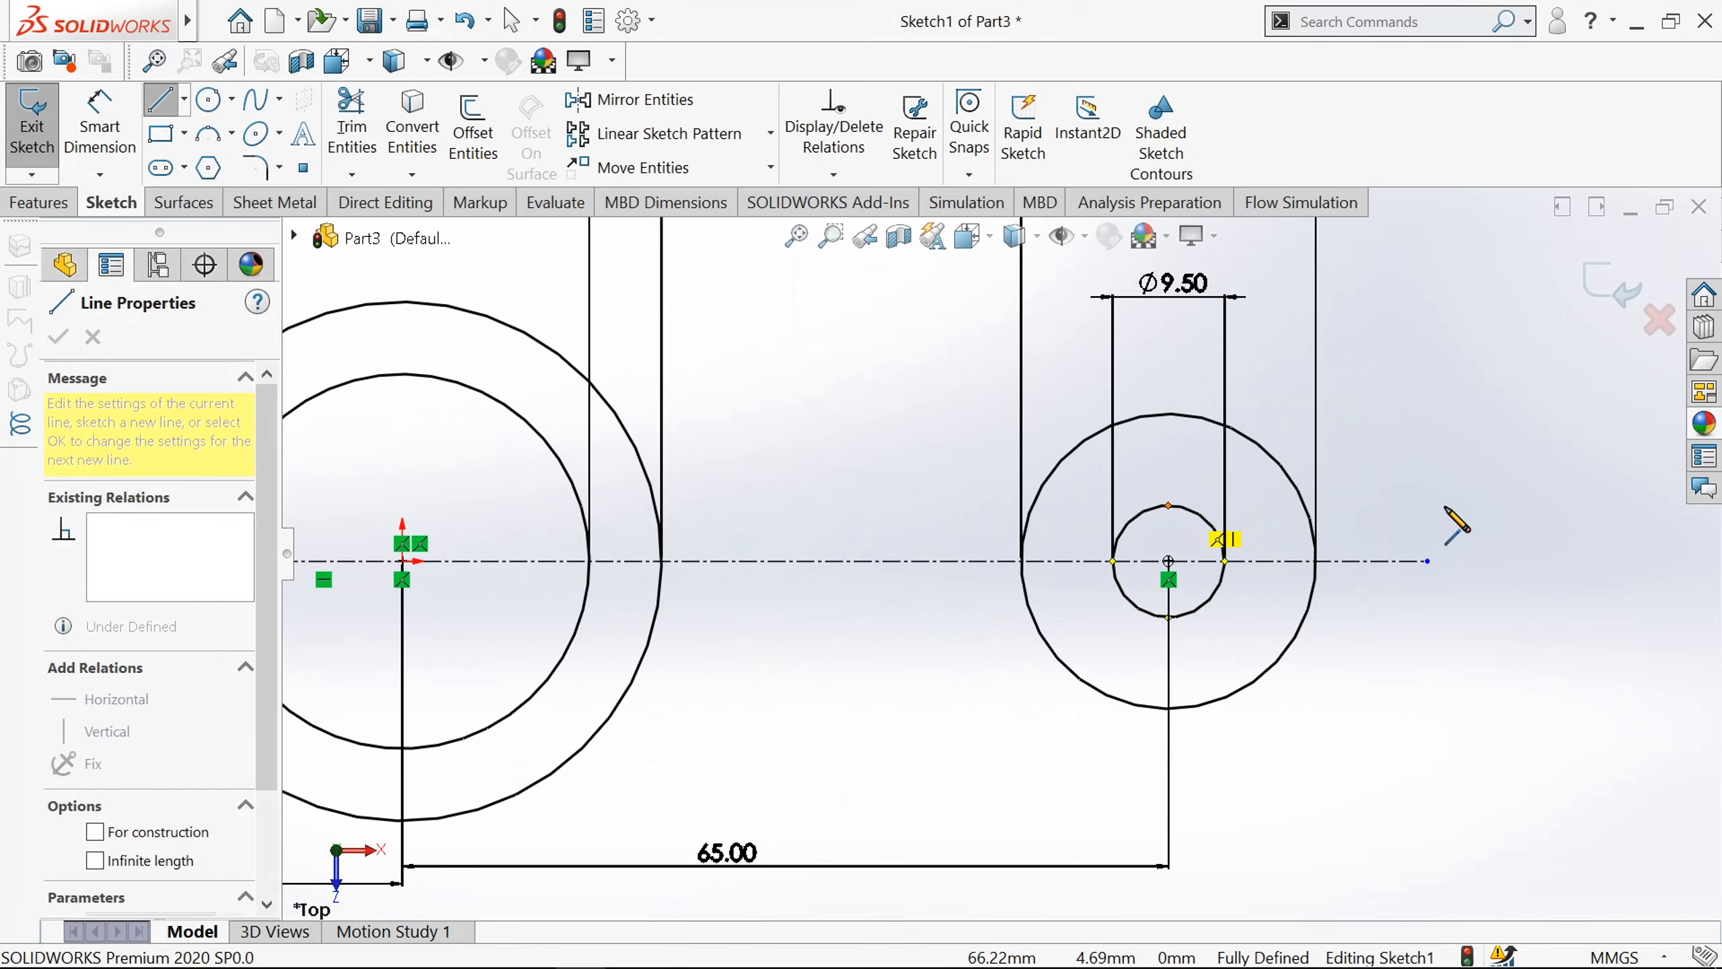
click(1395, 505)
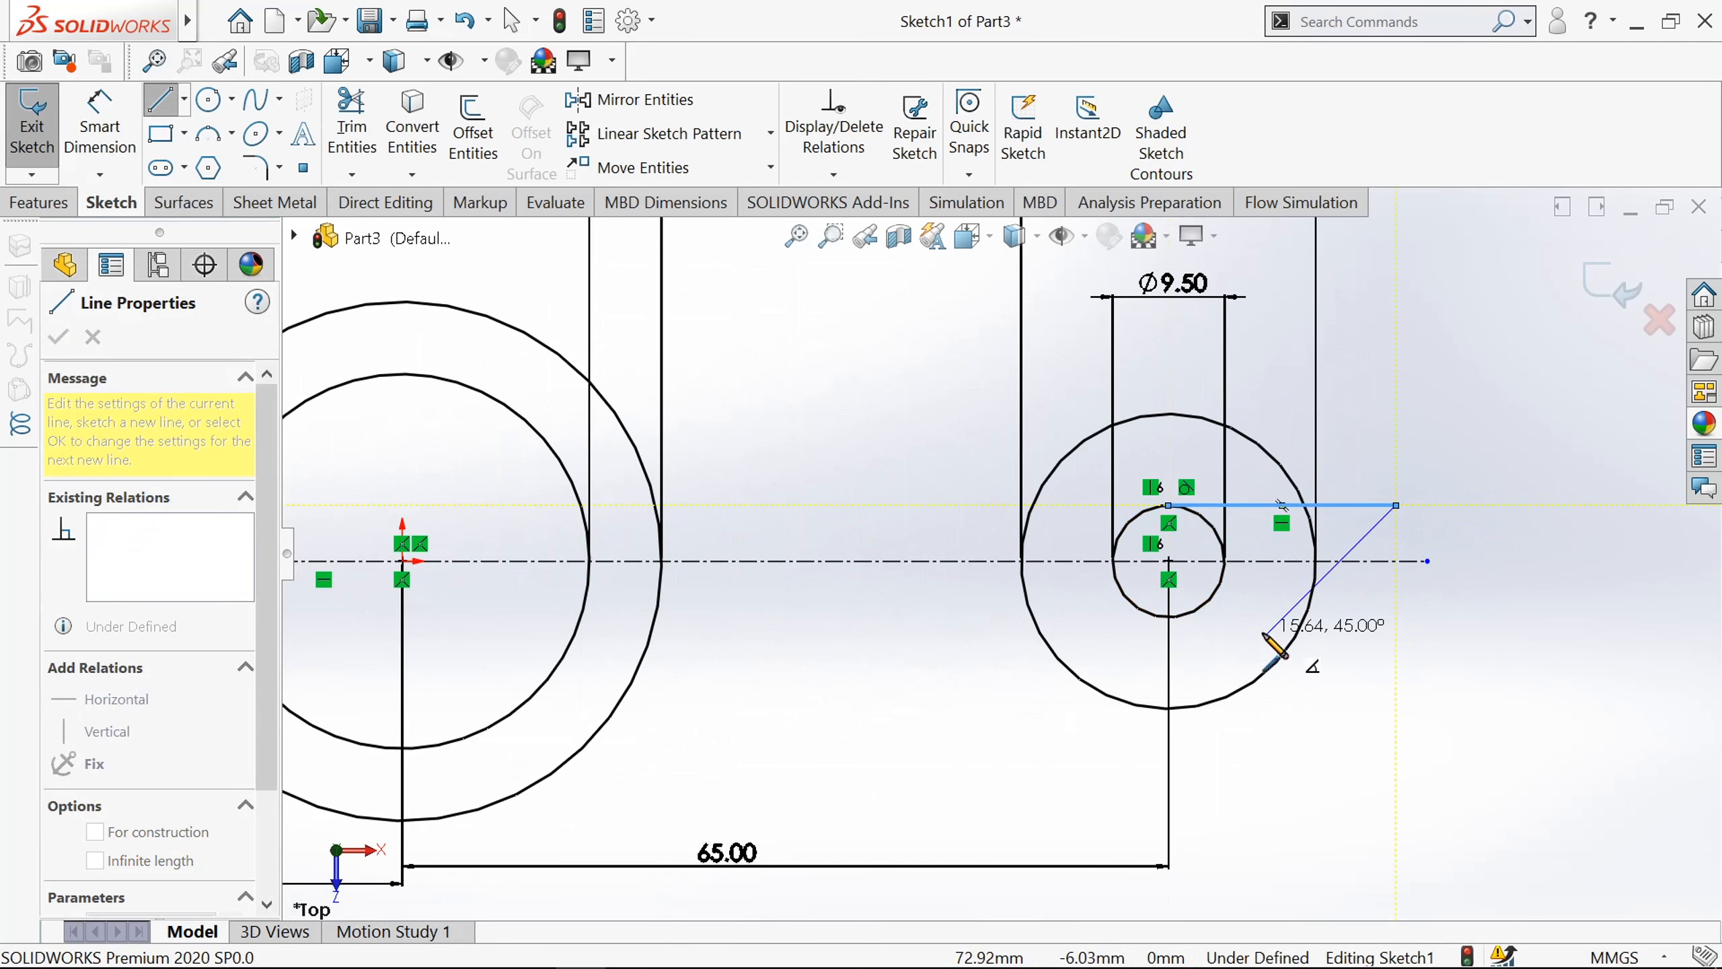
key(Escape)
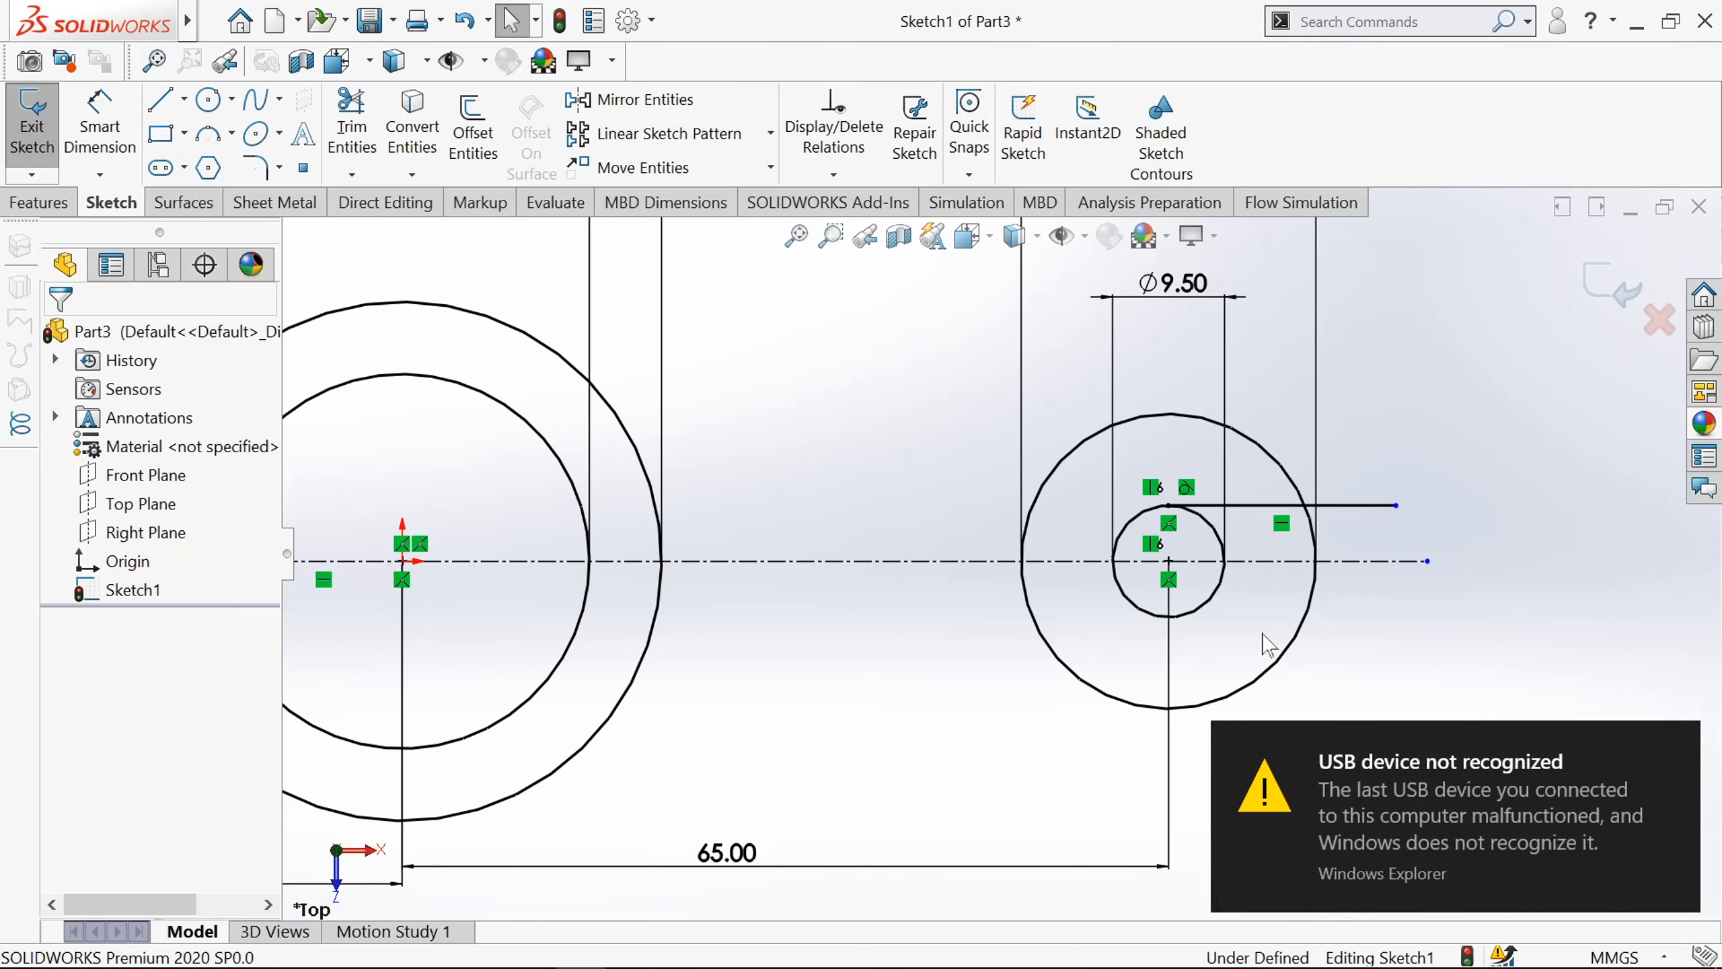
Sketch a second horizontal line from the bottom of the 9.5 mm circle rightward past the surrounding 25 mm circle.
key(s)
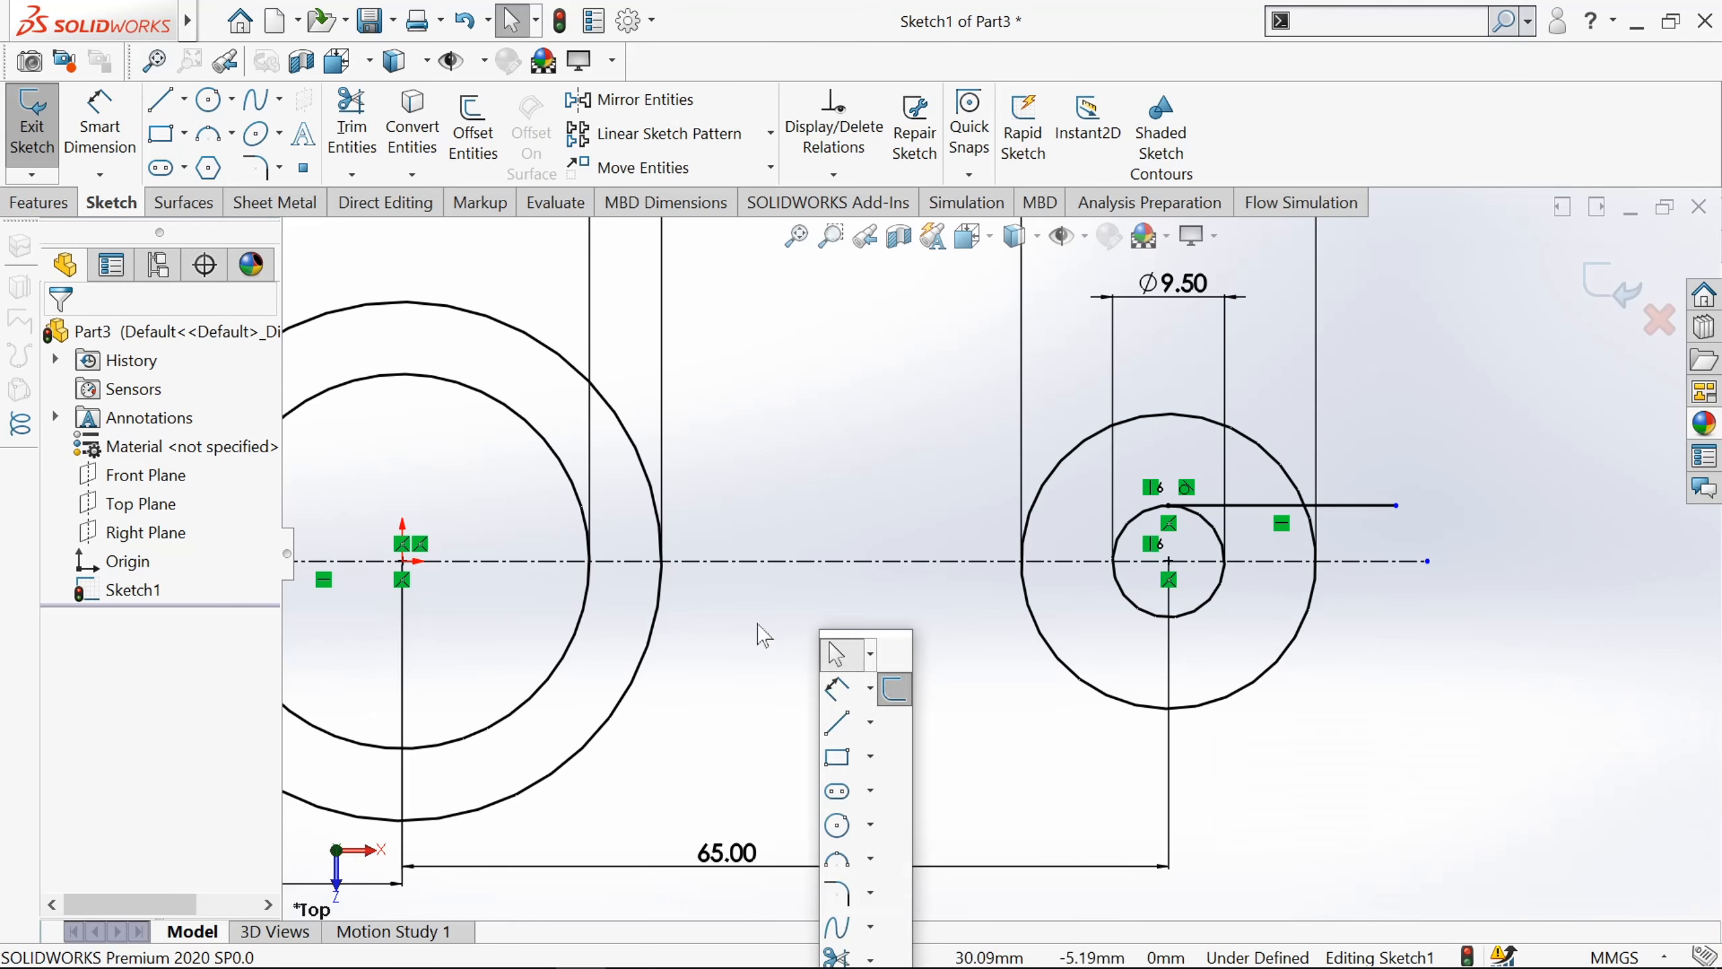
click(757, 624)
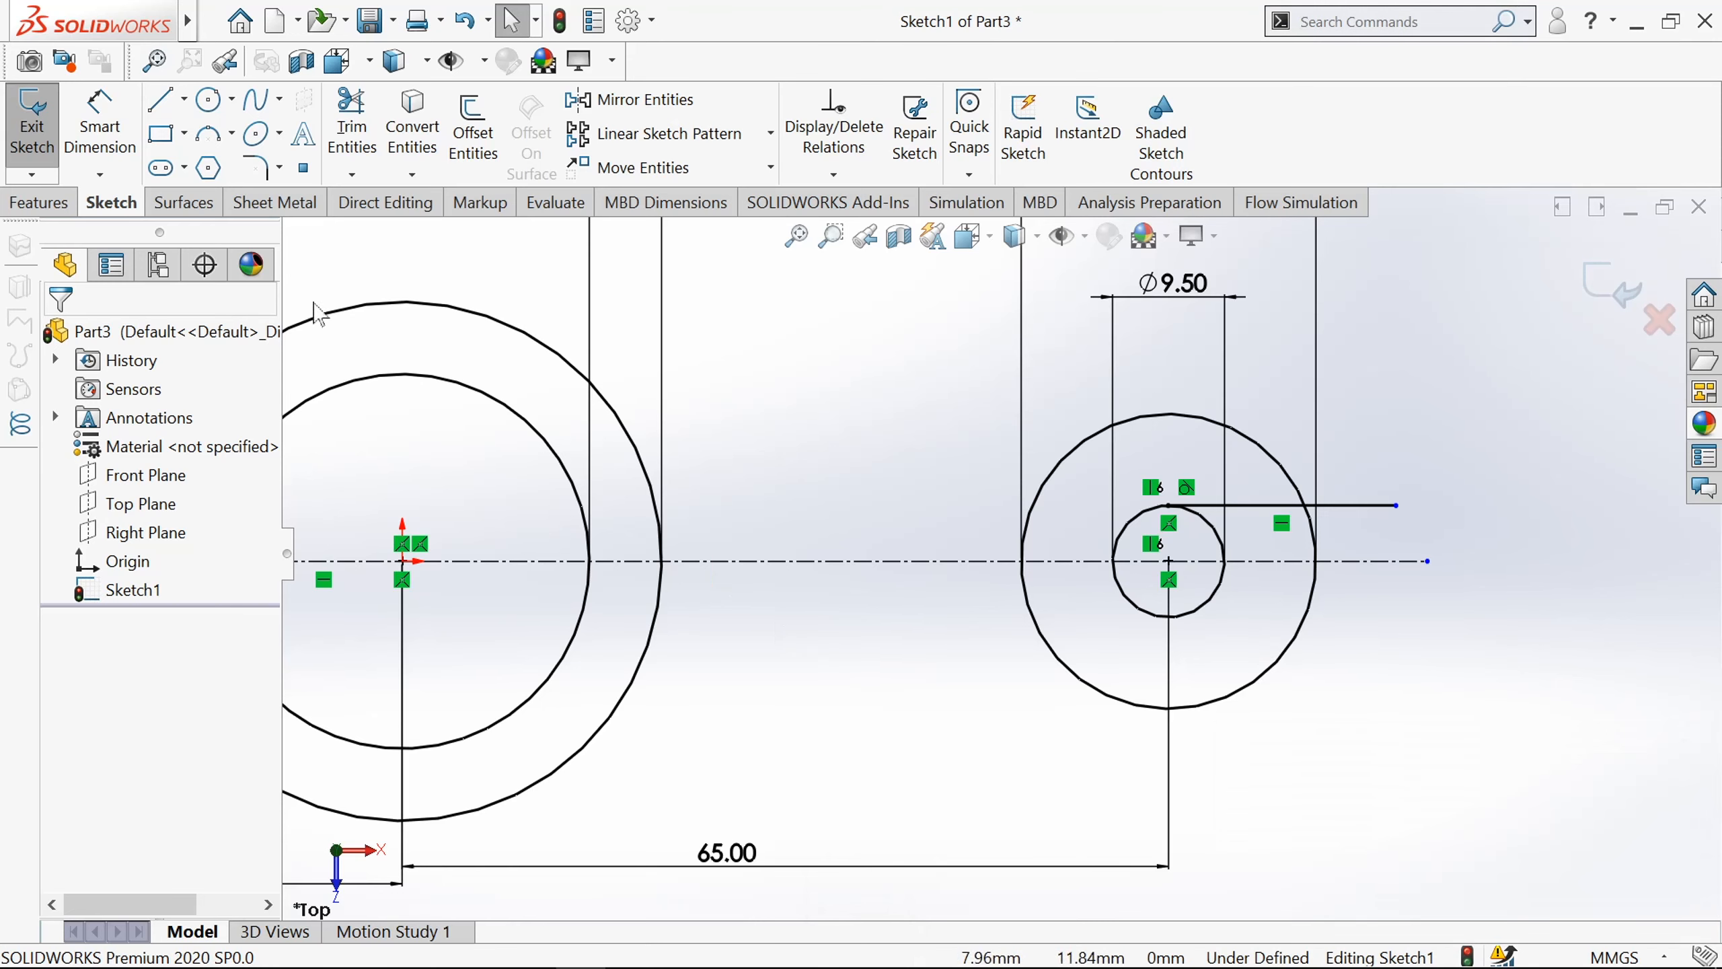
click(158, 103)
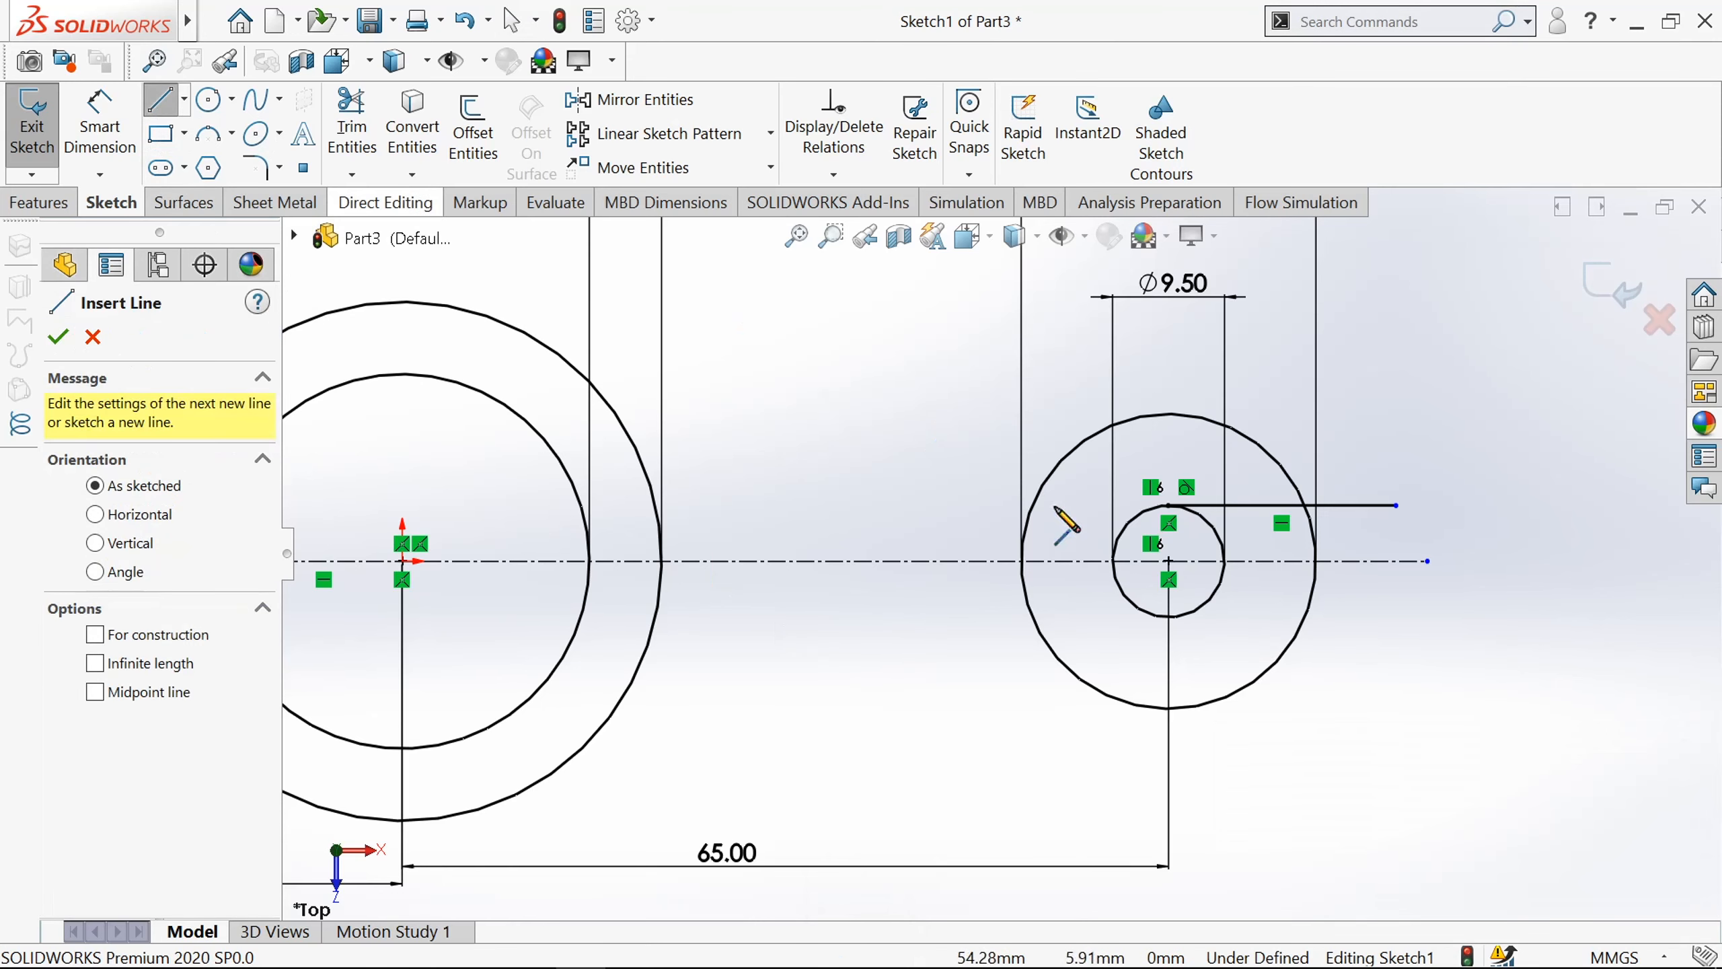
click(1182, 618)
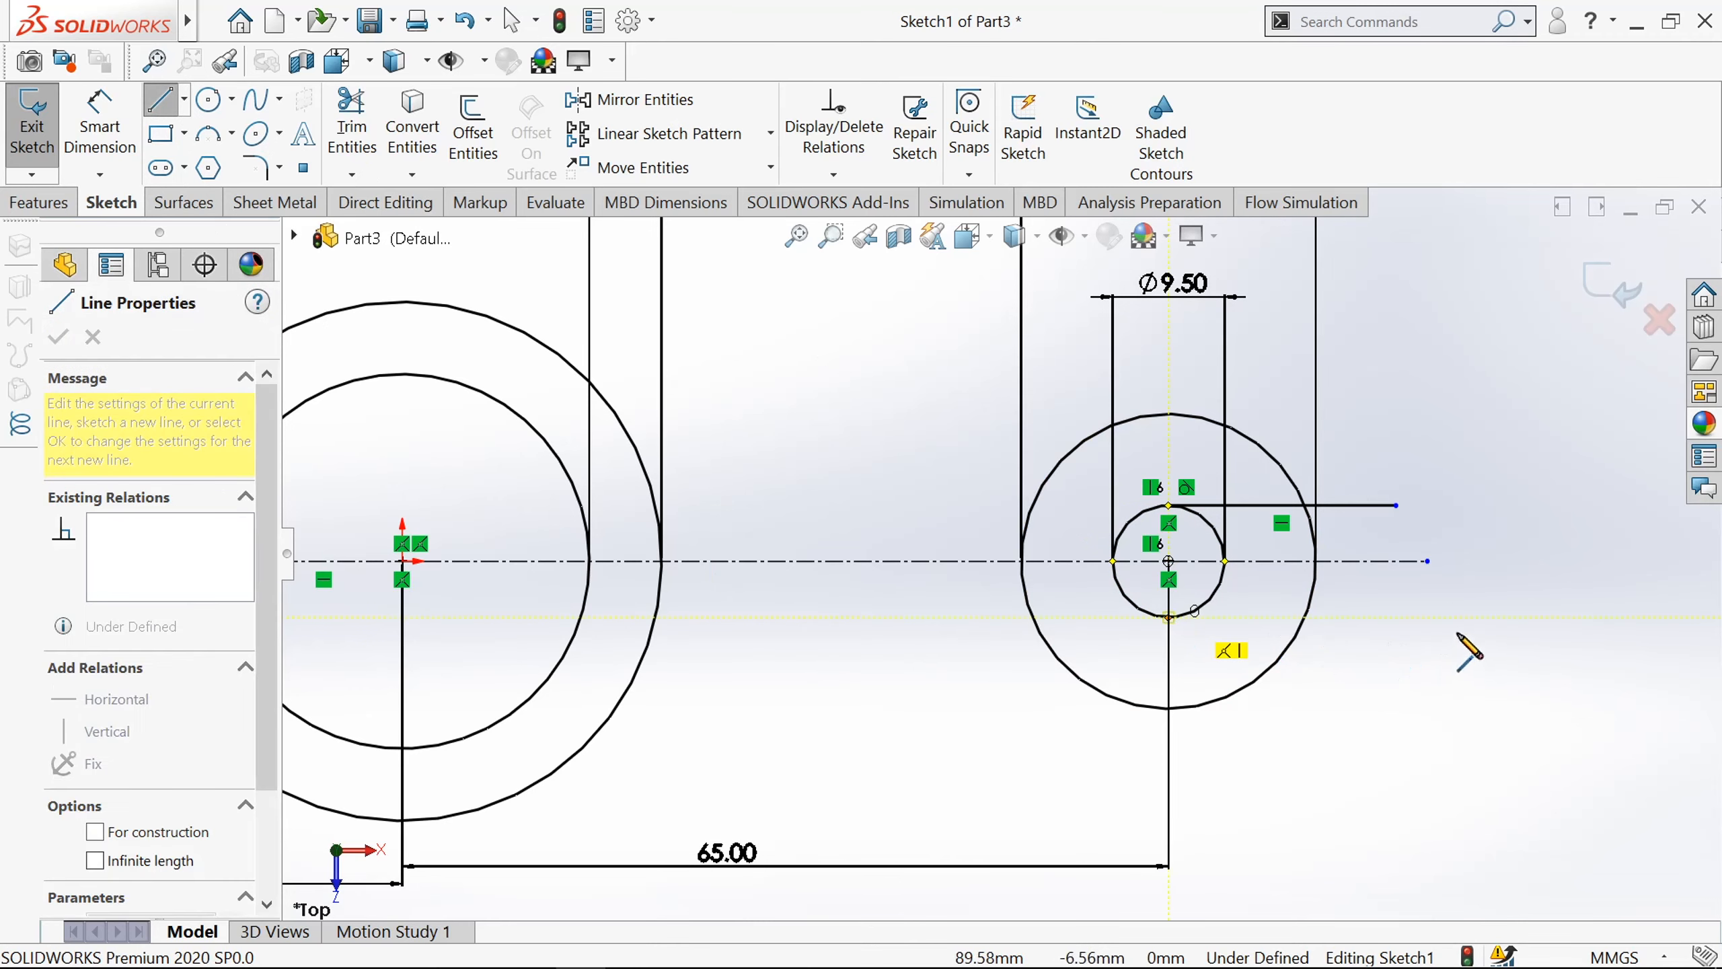
click(1415, 617)
key(Escape)
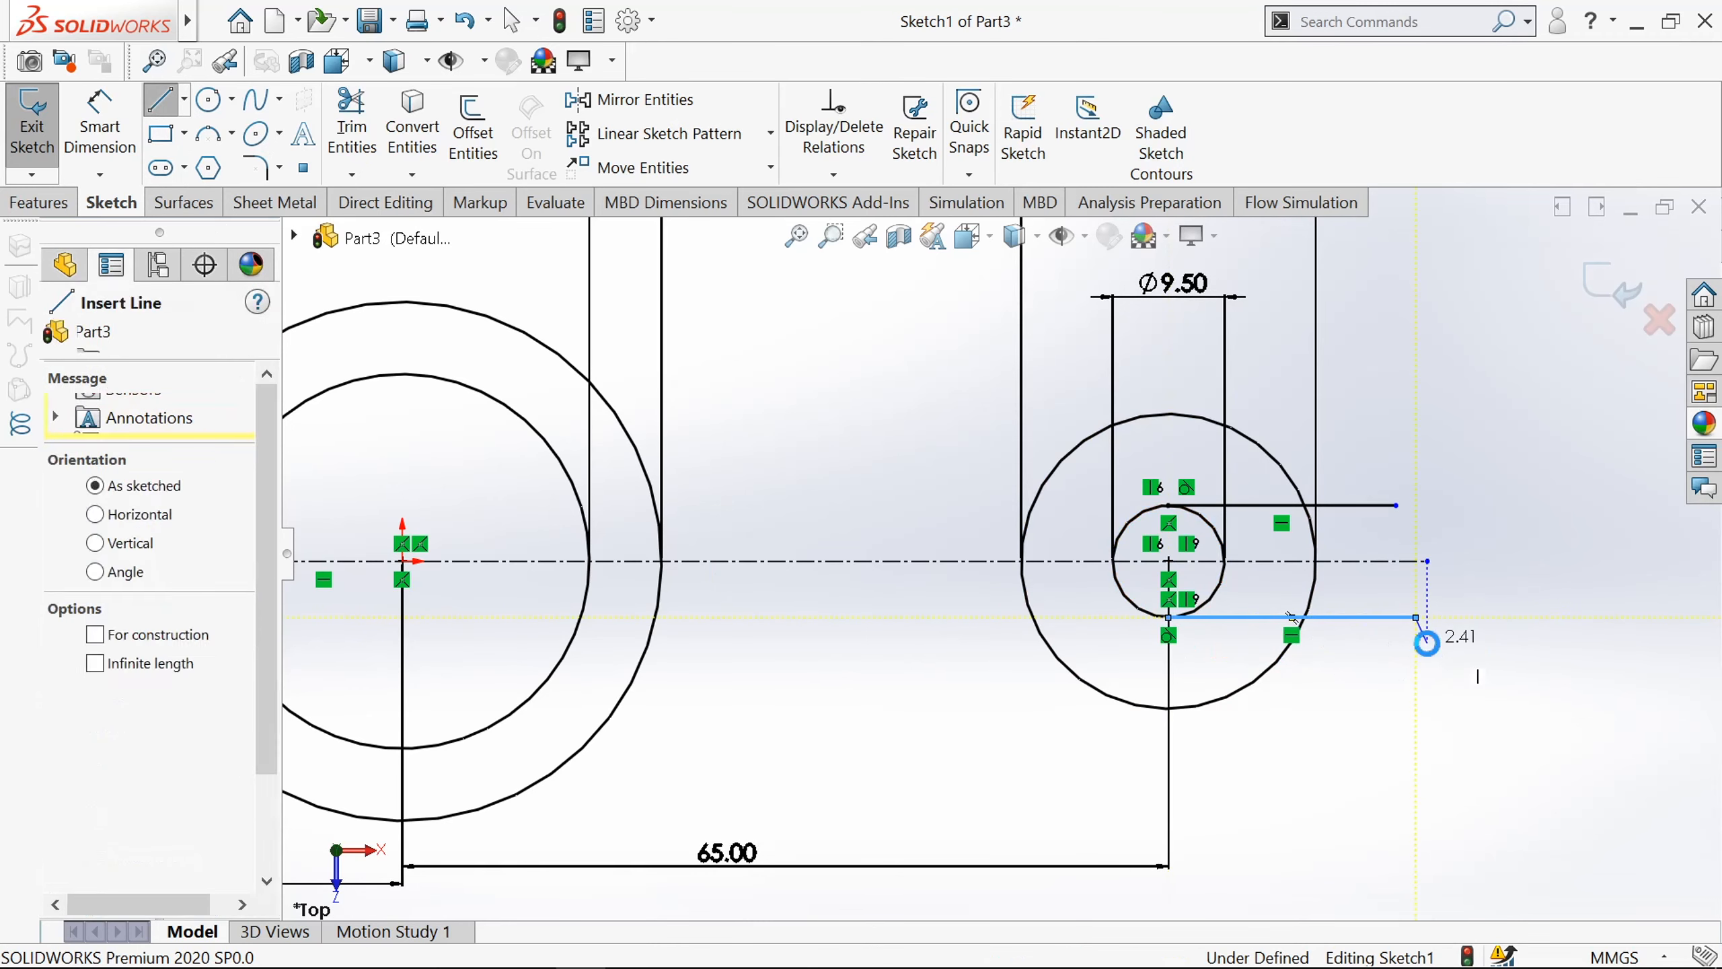
key(Escape)
Power trim the protruding line ends, the outer circle between the lines and the inner circle's right half to form an open slot.
key(t)
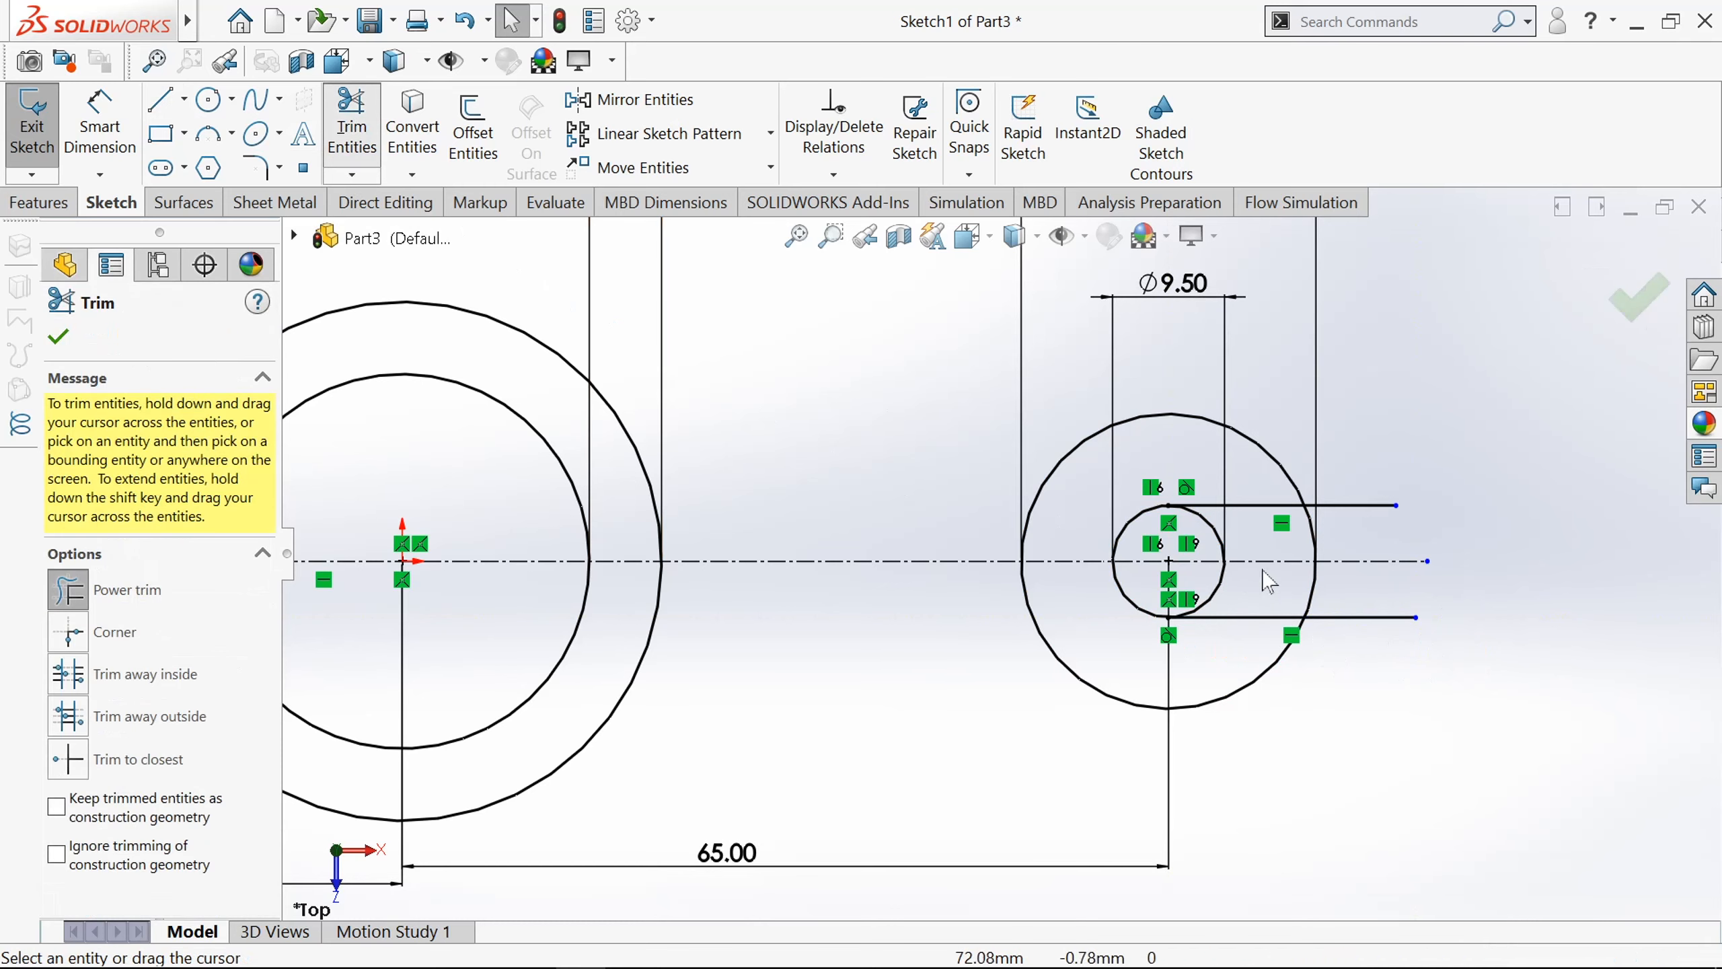
scroll(1278, 602, down, 2)
mouse_move(1302, 614)
mouse_down()
mouse_move(1271, 526)
mouse_move(1331, 432)
mouse_up()
drag(1368, 623, 1356, 655)
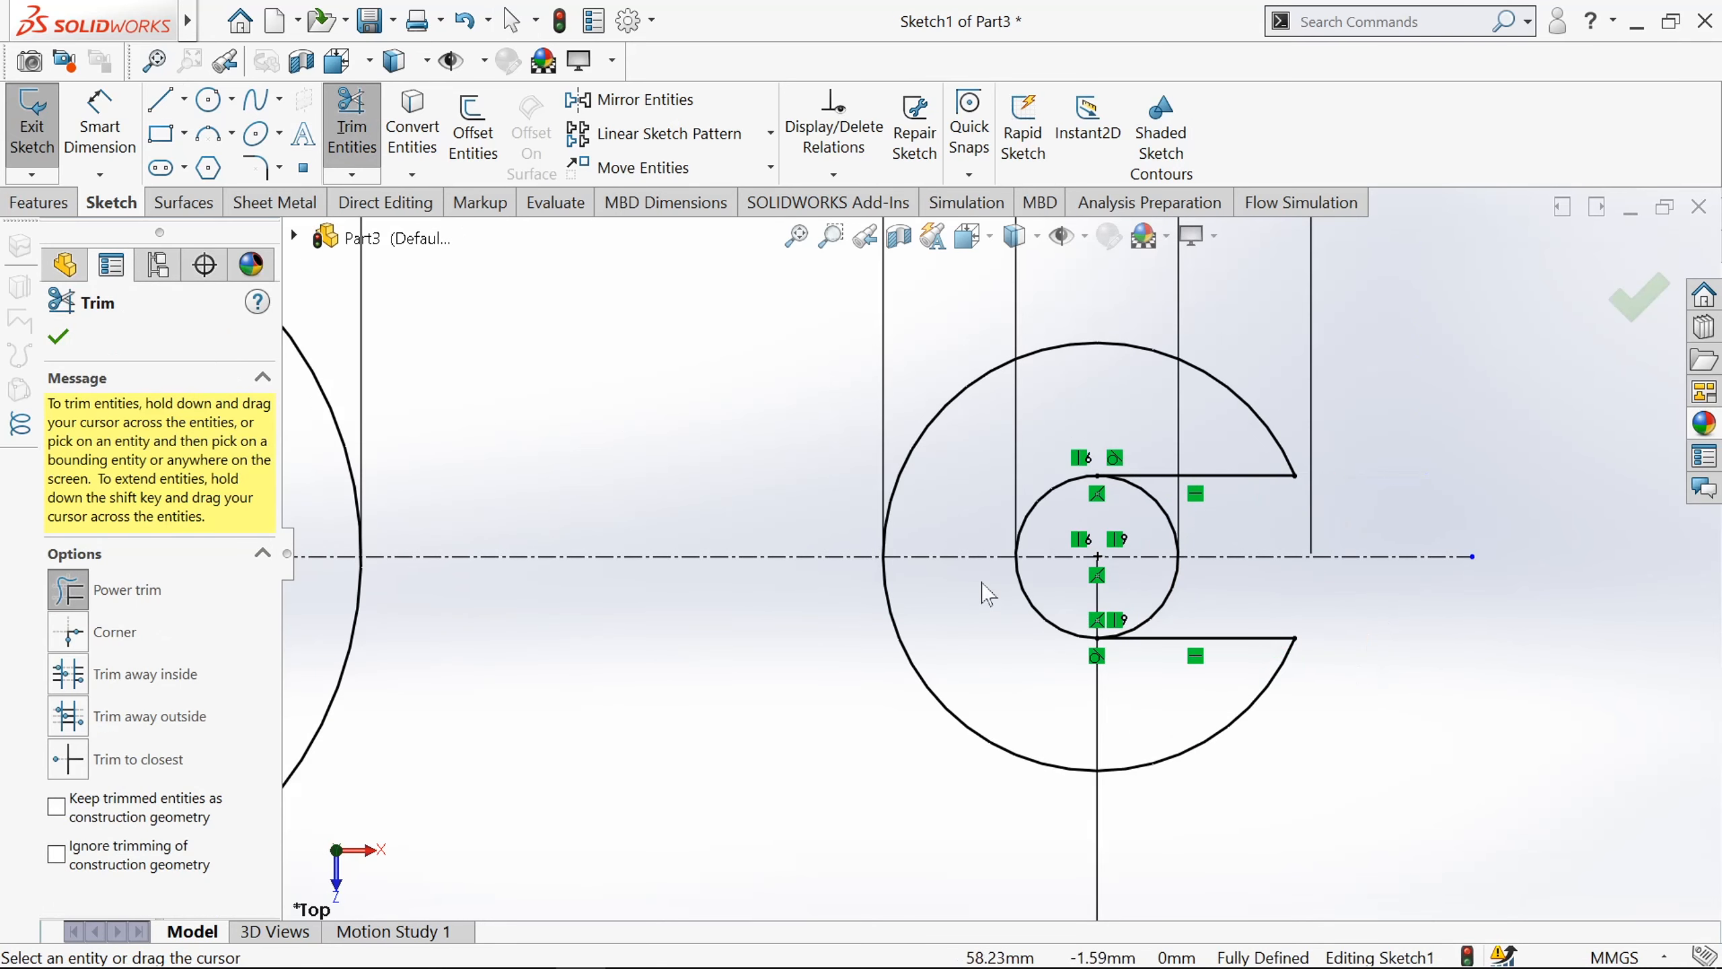
mouse_move(1137, 586)
mouse_down()
mouse_move(1175, 598)
mouse_move(1184, 558)
mouse_up()
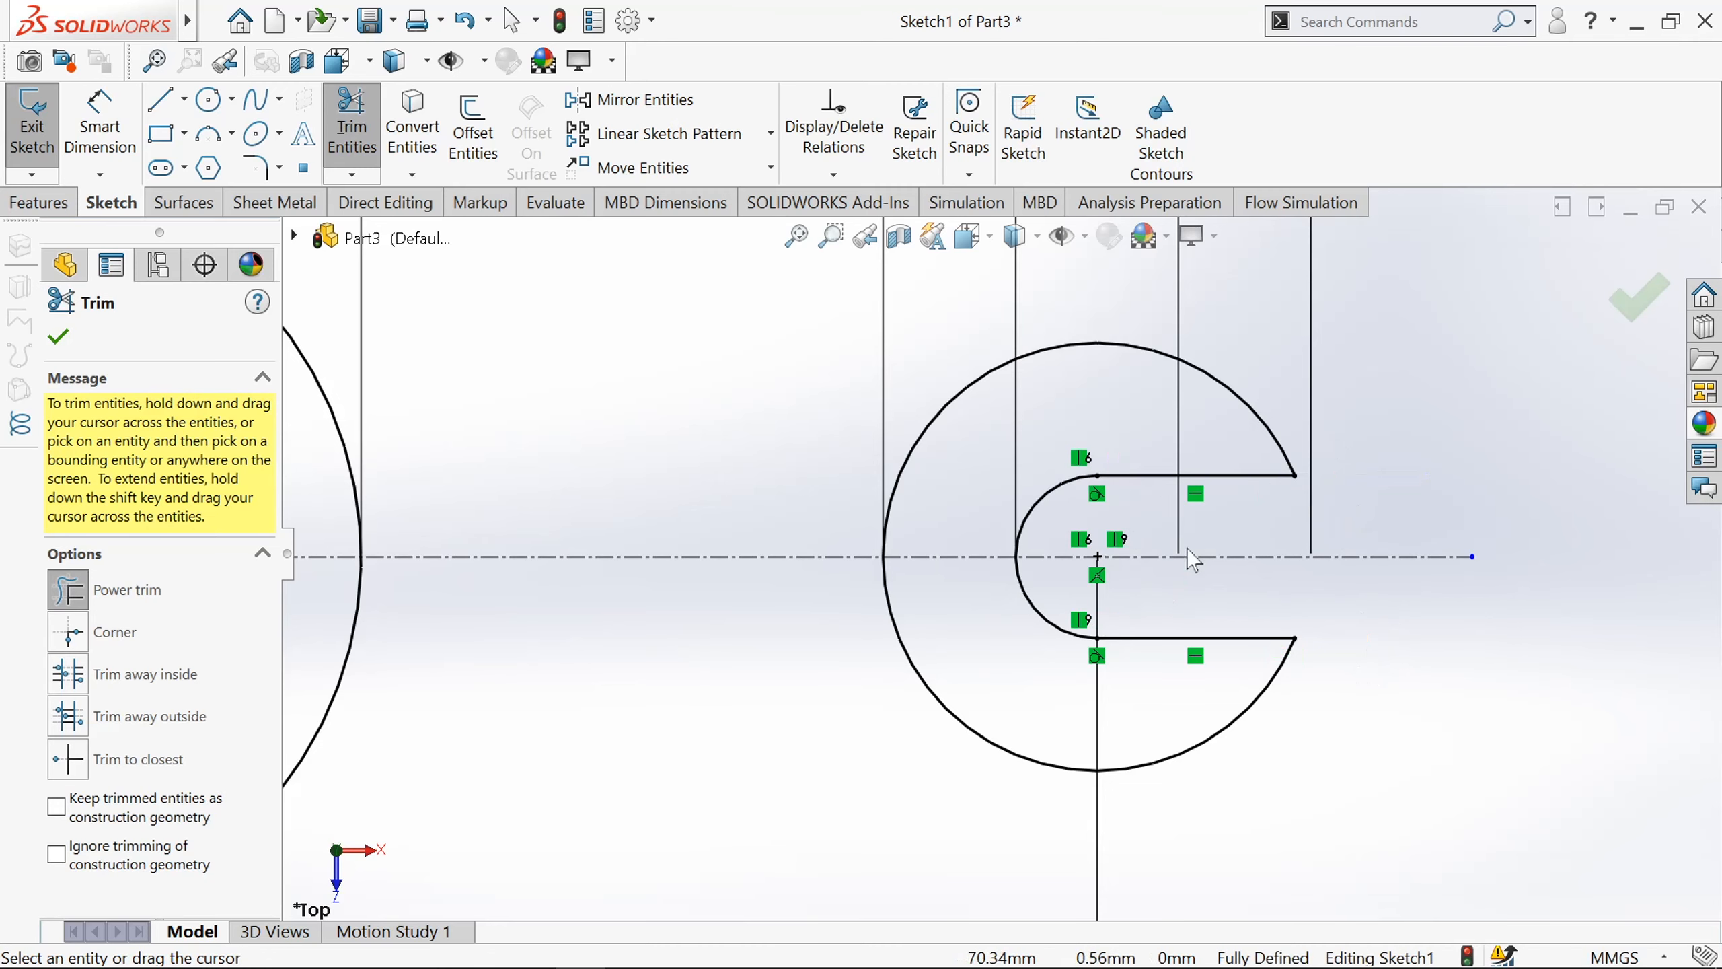
key(f)
click(60, 335)
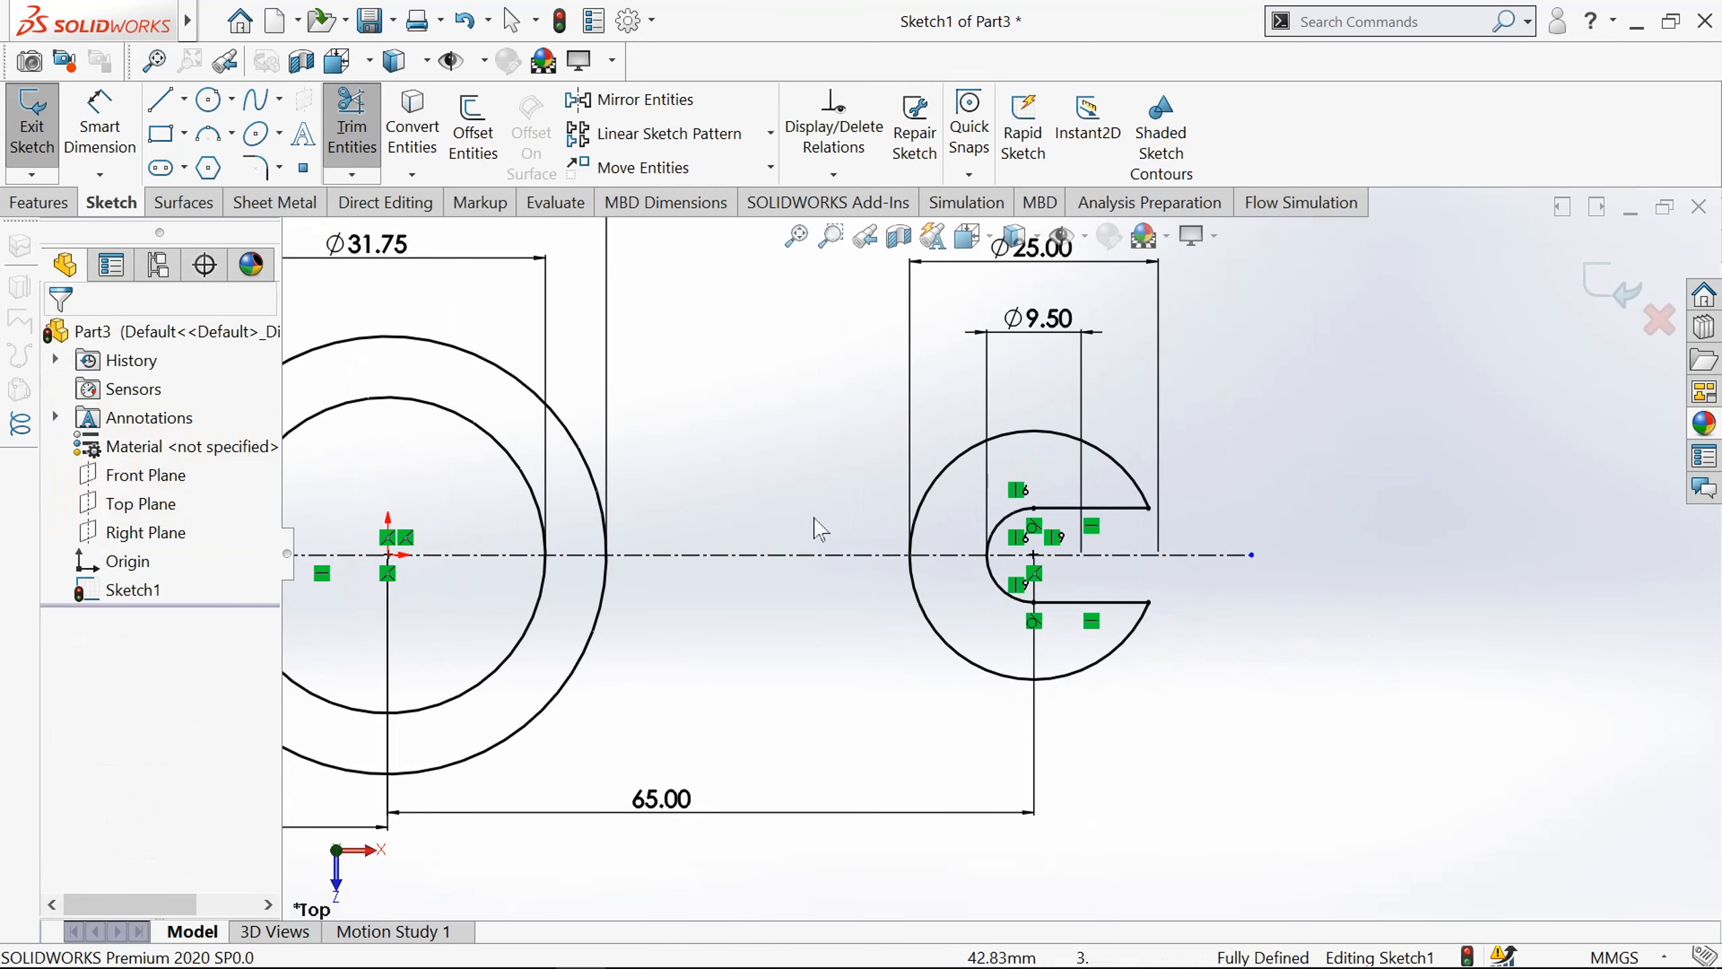
key(f)
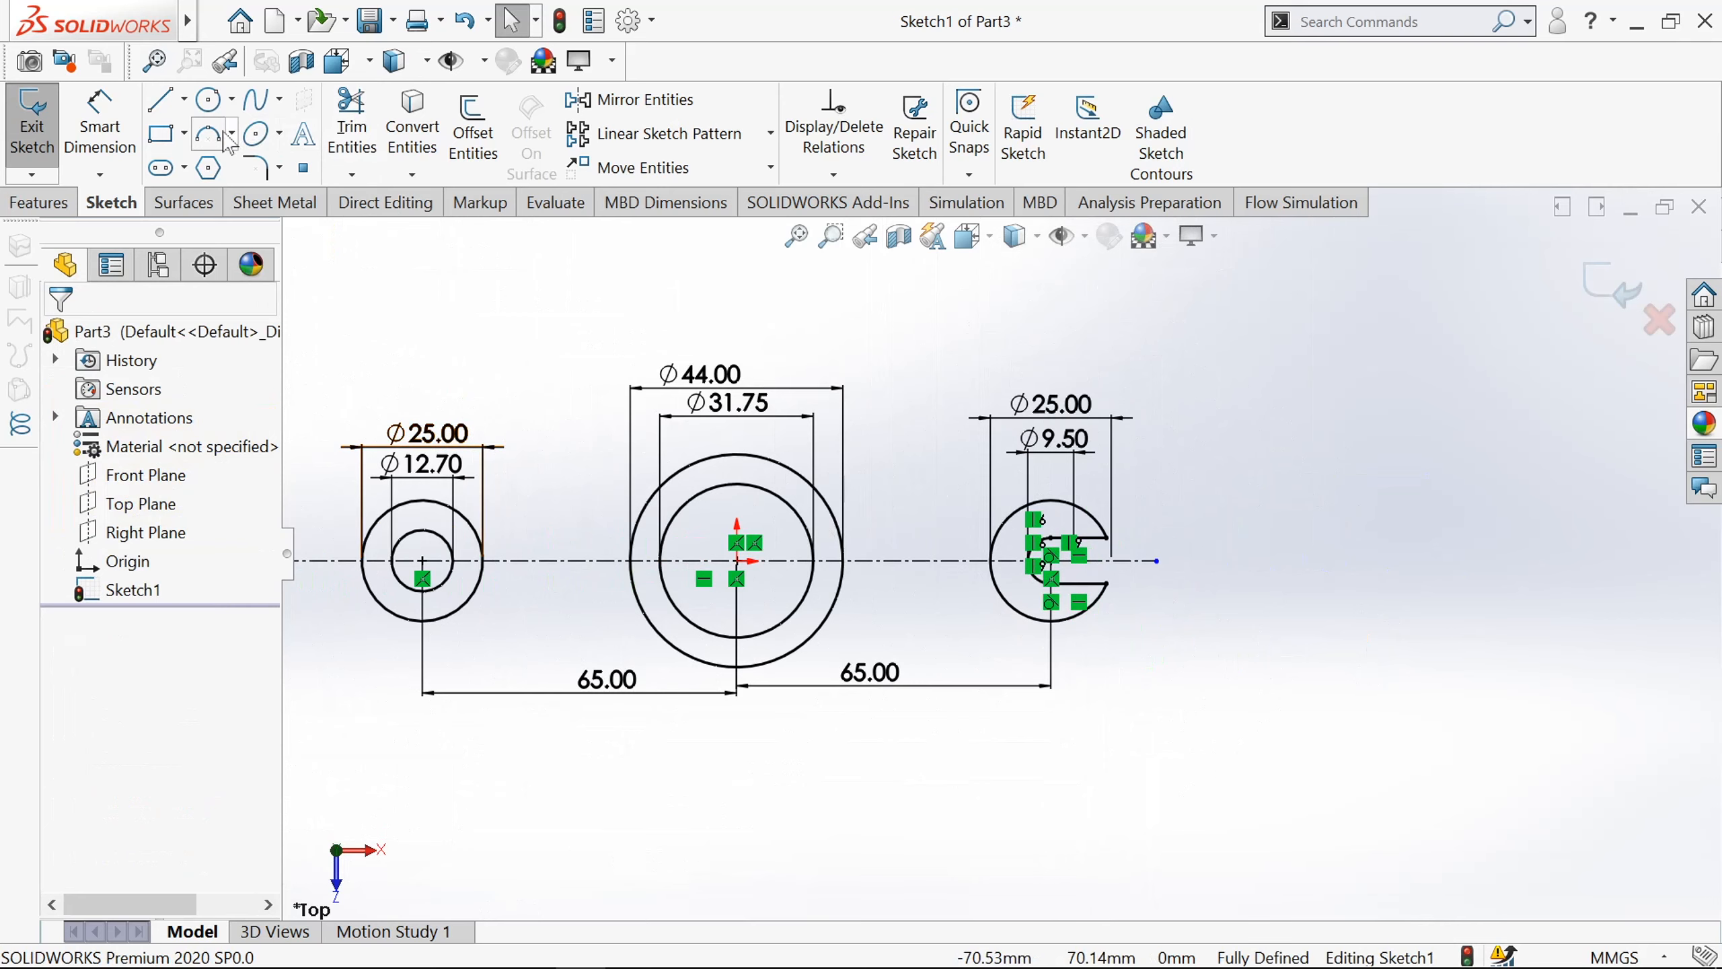
Sketch a downward-bowed three-point arc from the top of the left 25 mm circle to the upper left of the 44 mm circle.
click(211, 139)
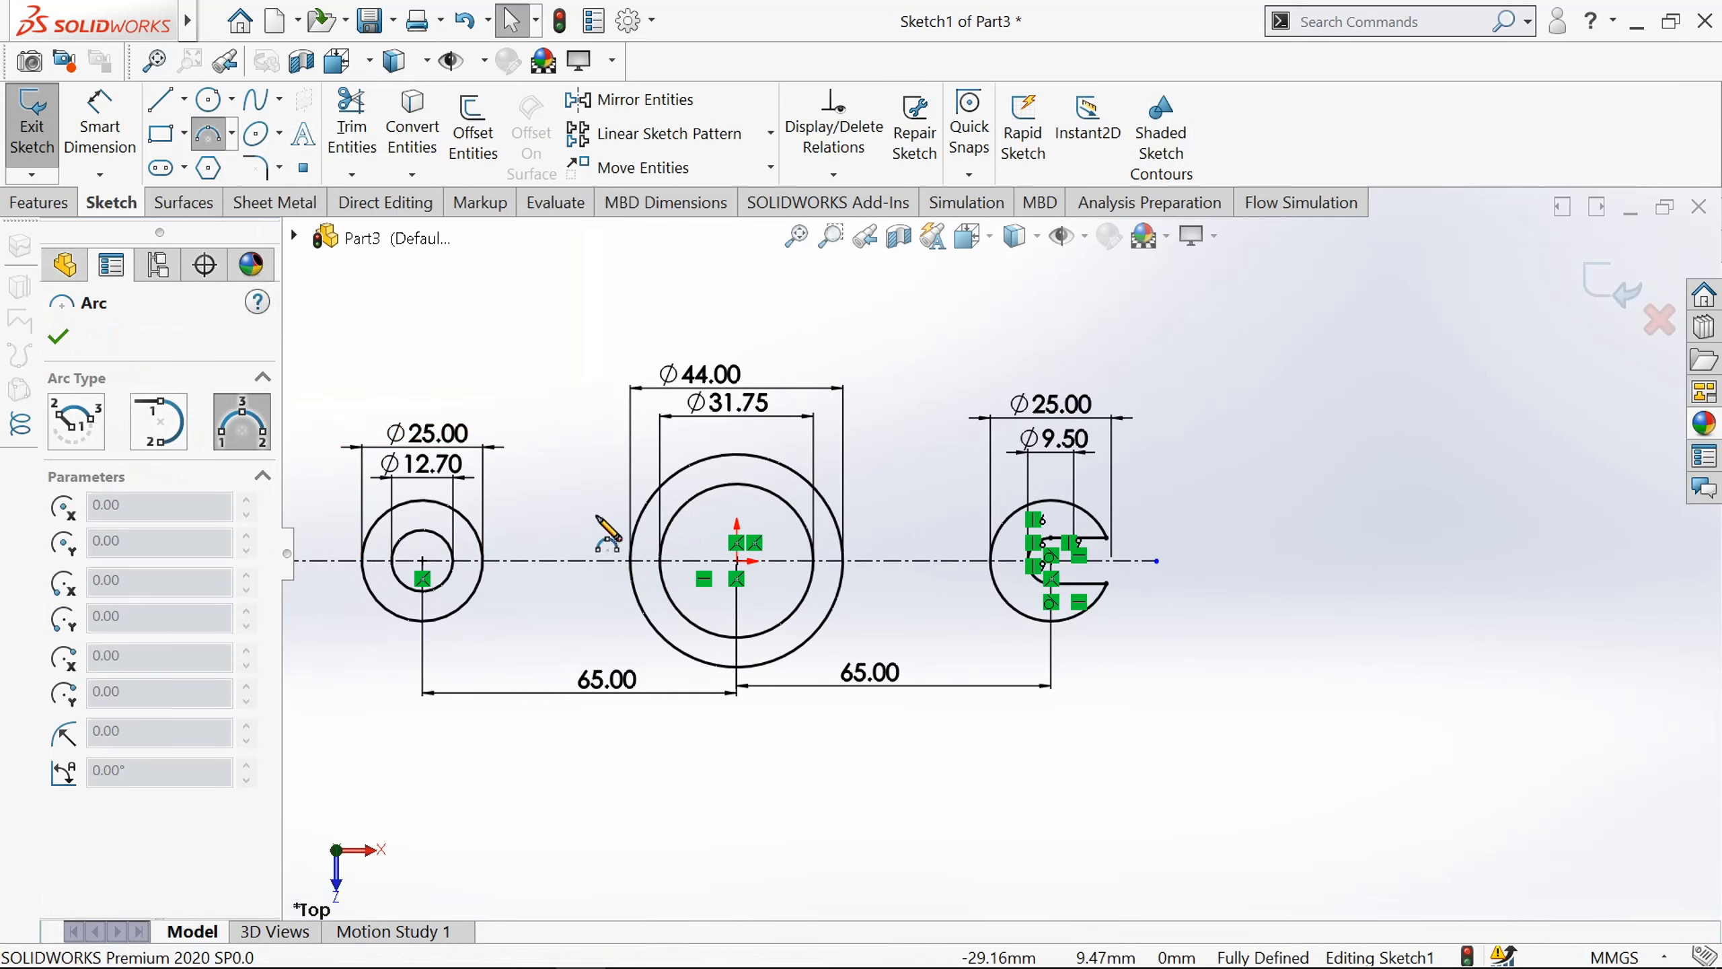
scroll(502, 537, down, 4)
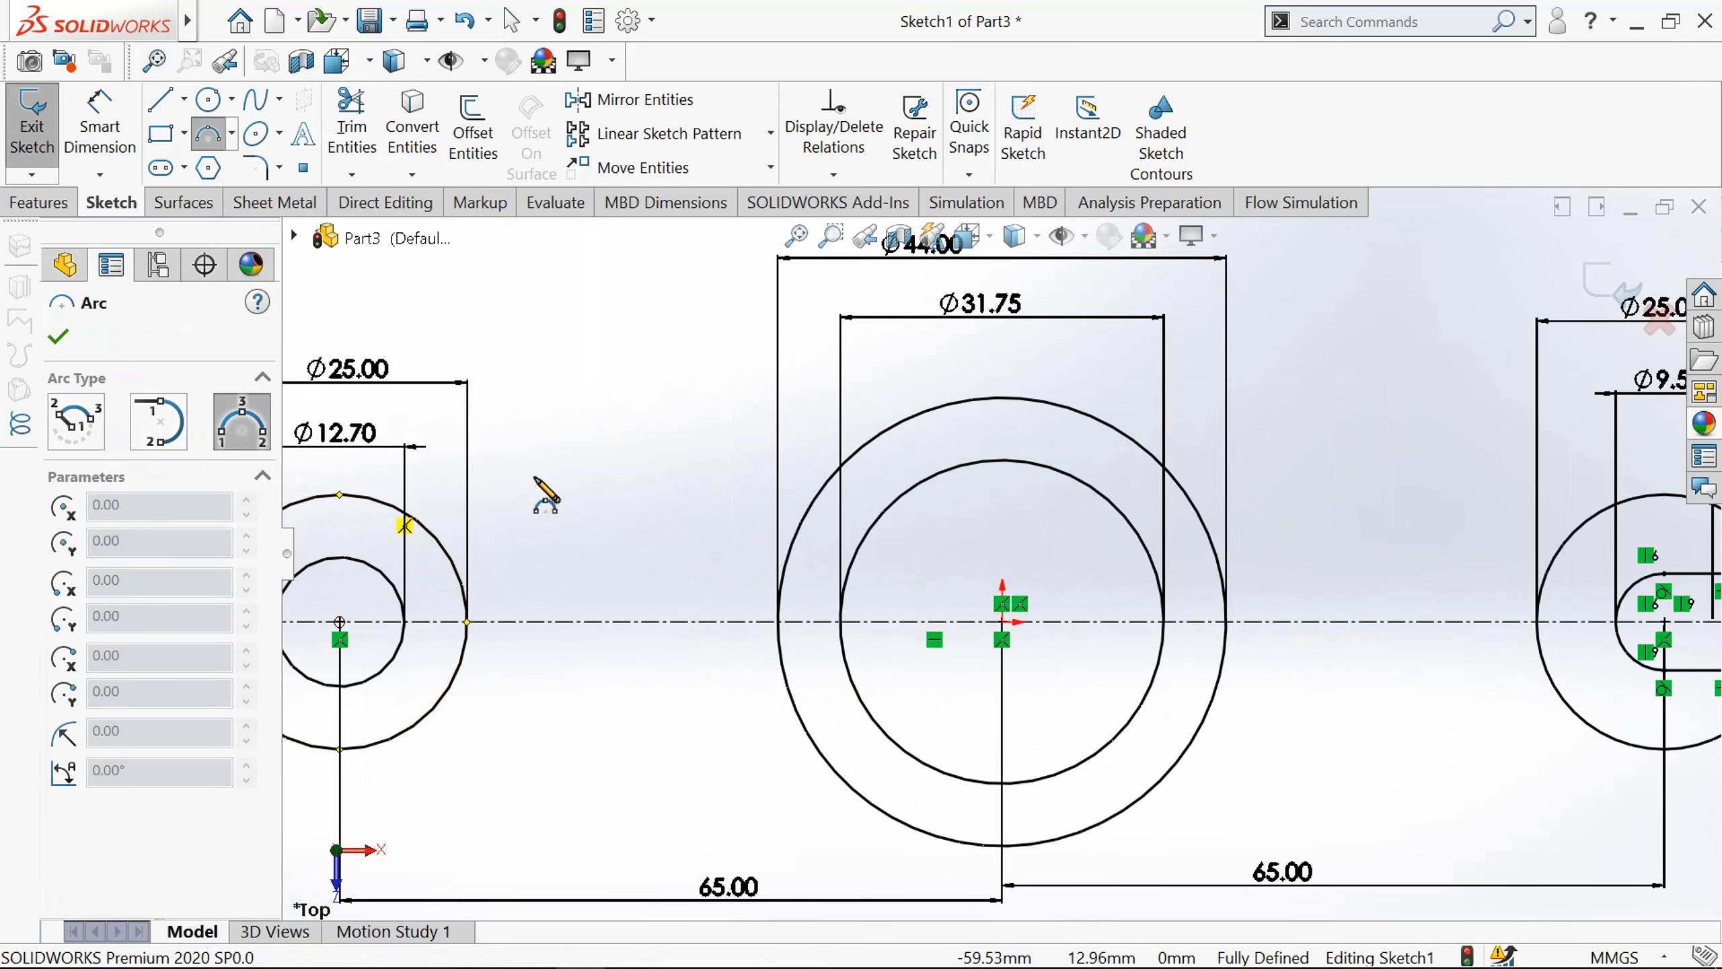
click(340, 494)
click(901, 421)
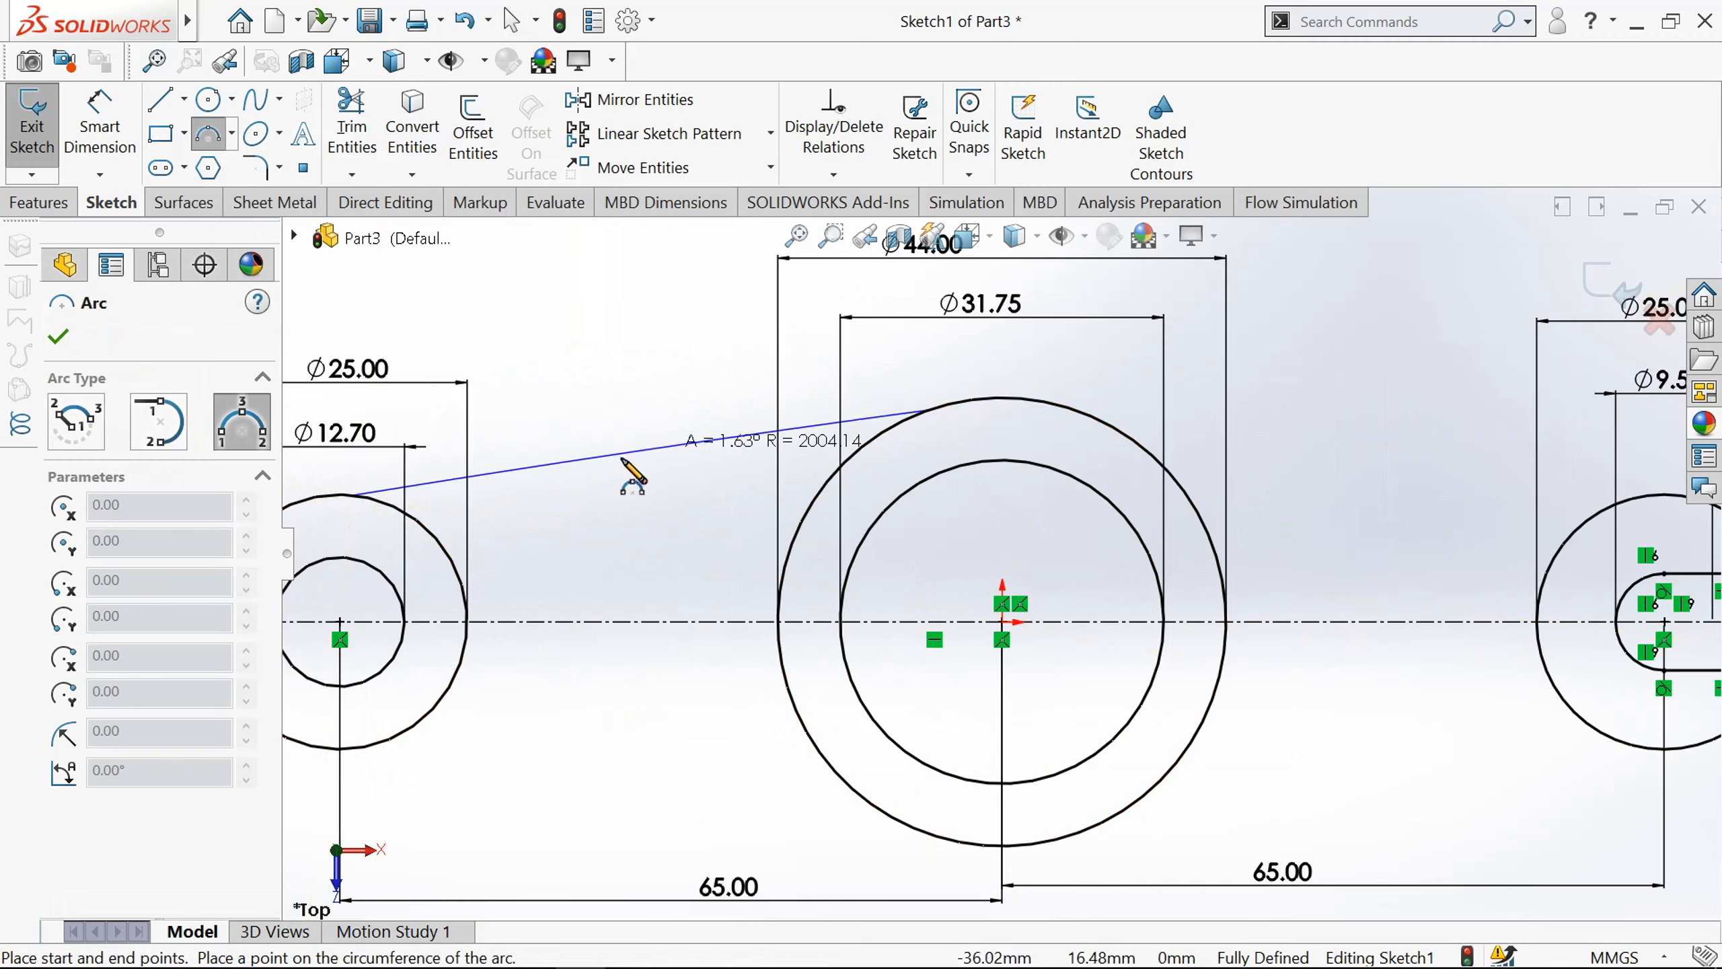
click(632, 502)
Sketch a downward-bowed three-point arc from the upper right of the 44 mm circle to the upper left of the slotted 25 mm circle.
scroll(634, 500, up, 2)
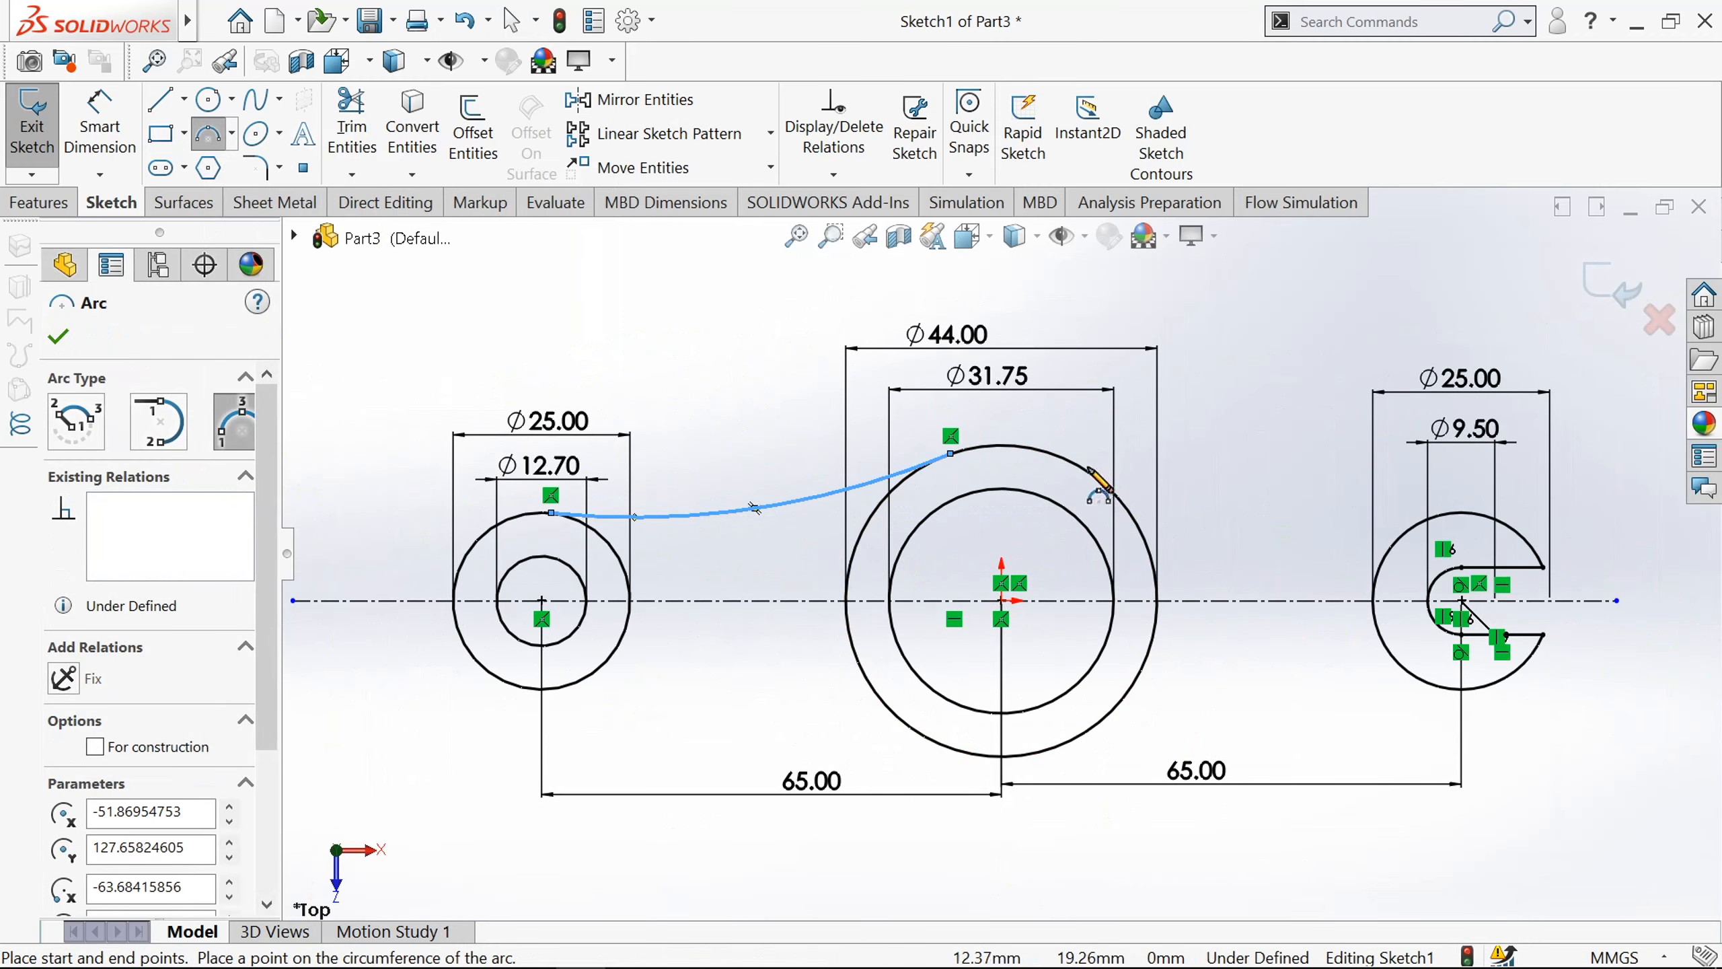
click(1078, 467)
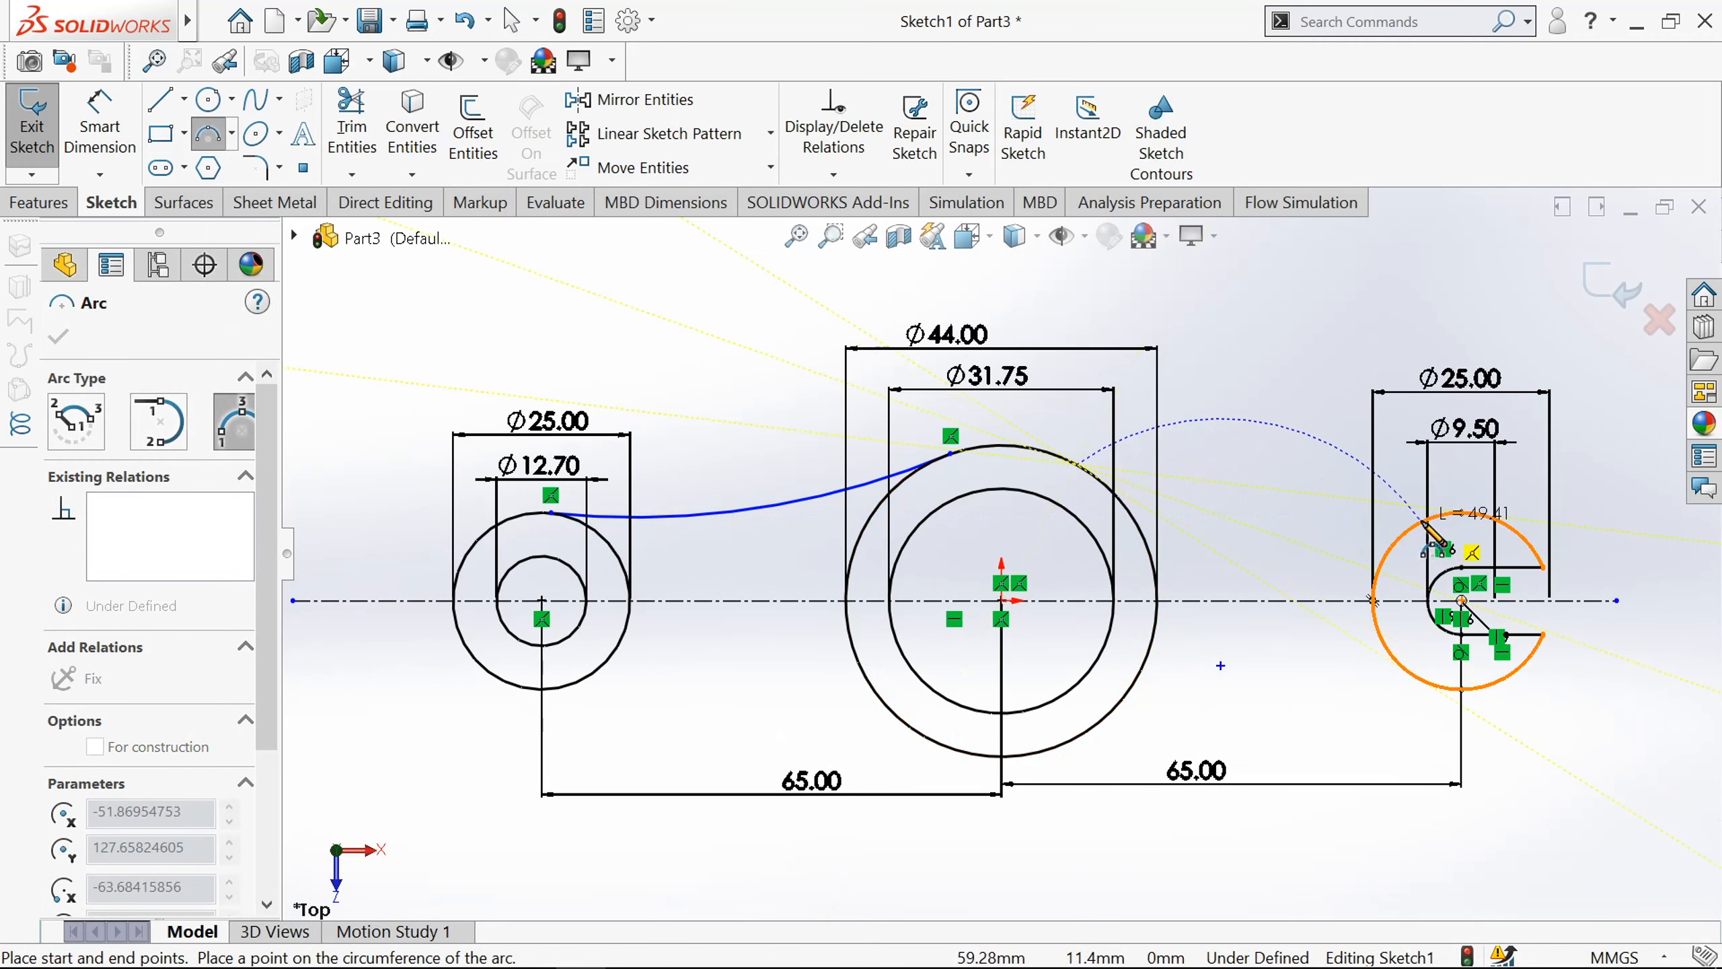
click(1422, 522)
click(1278, 523)
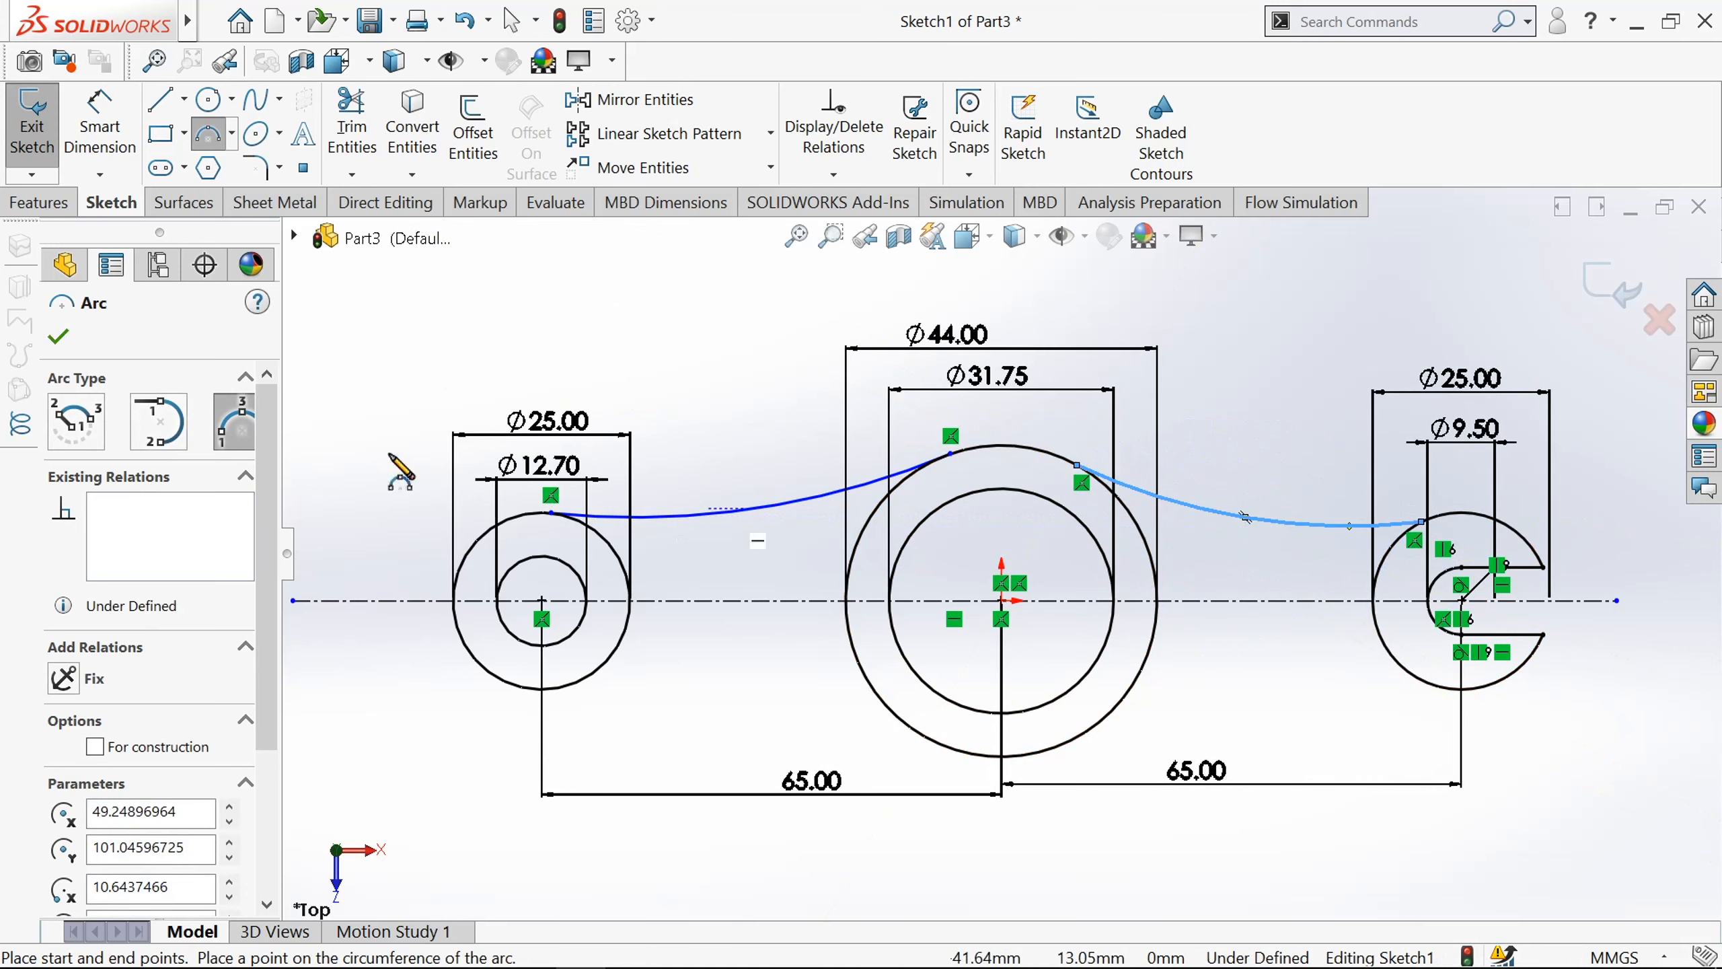
Dimension the left connecting arc with a radius of 130 mm.
click(100, 126)
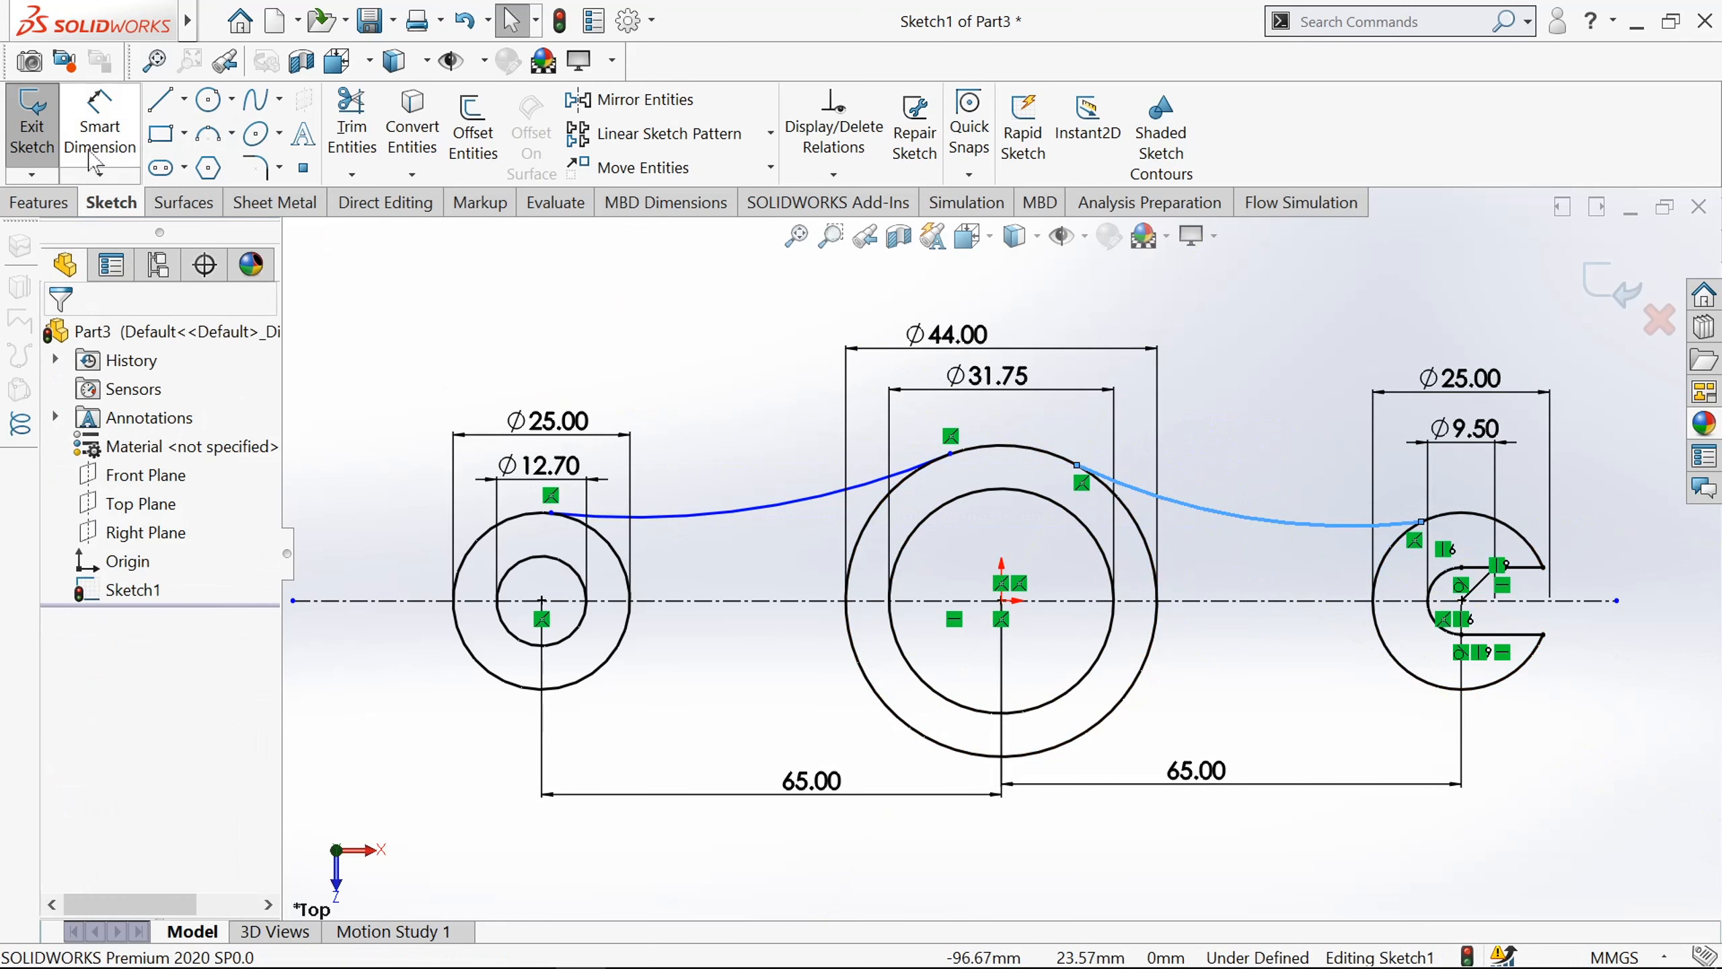
click(702, 516)
click(699, 448)
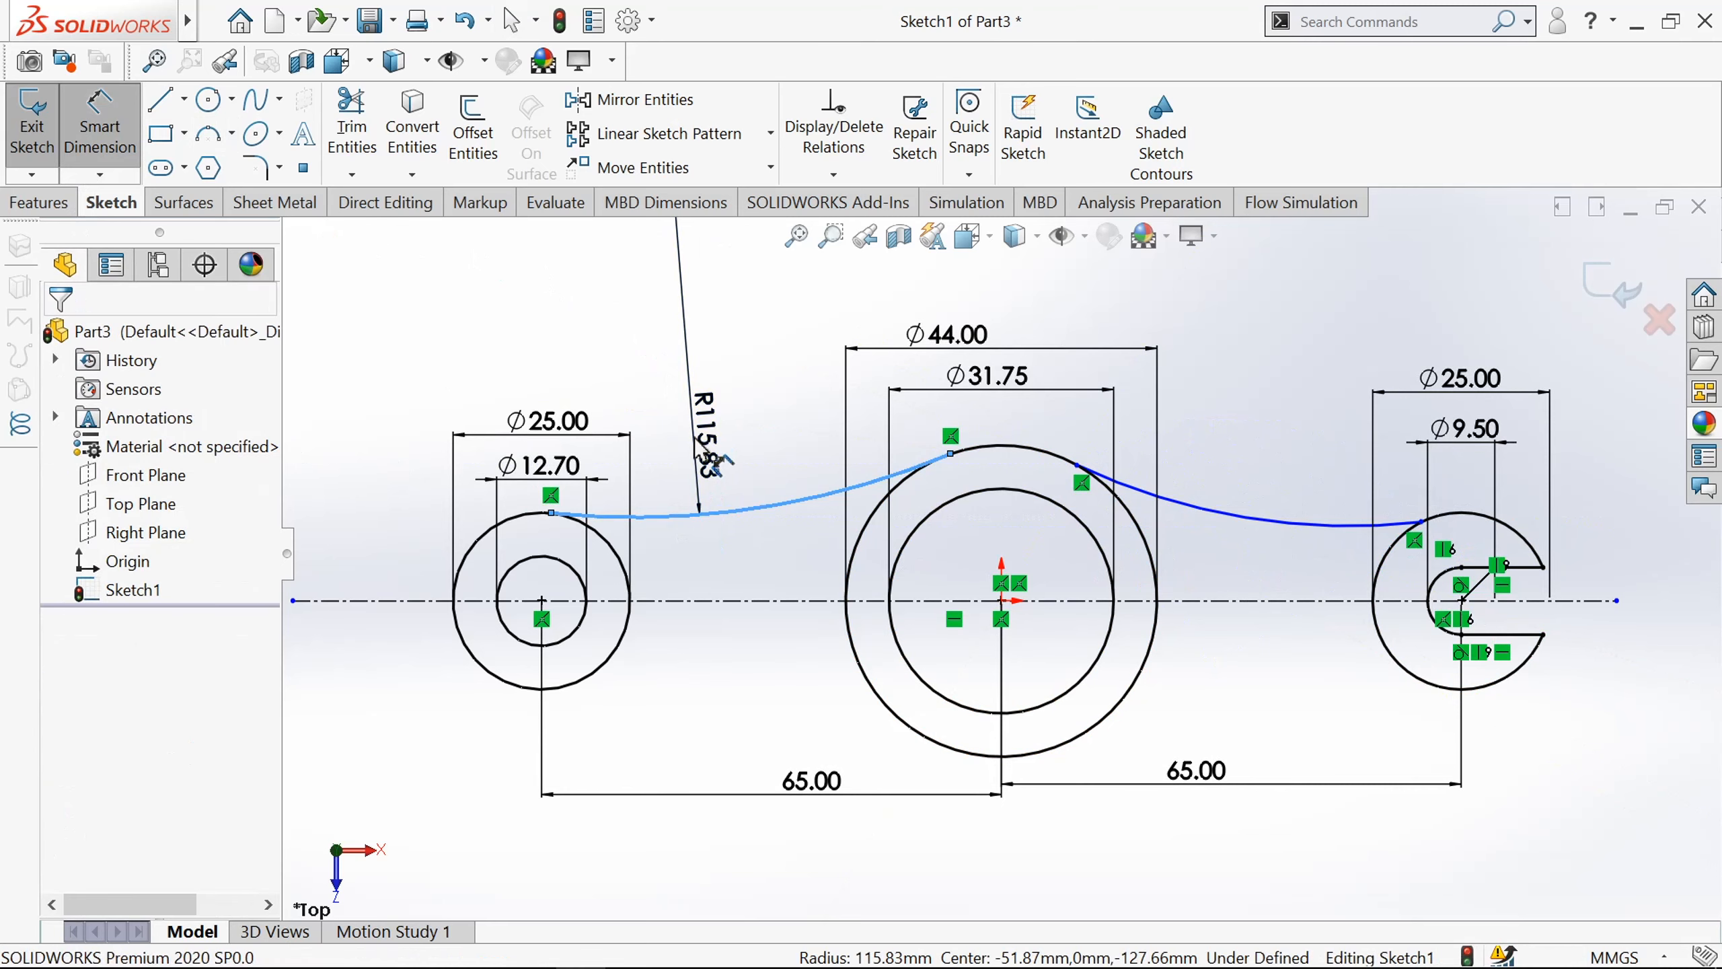
text(130)
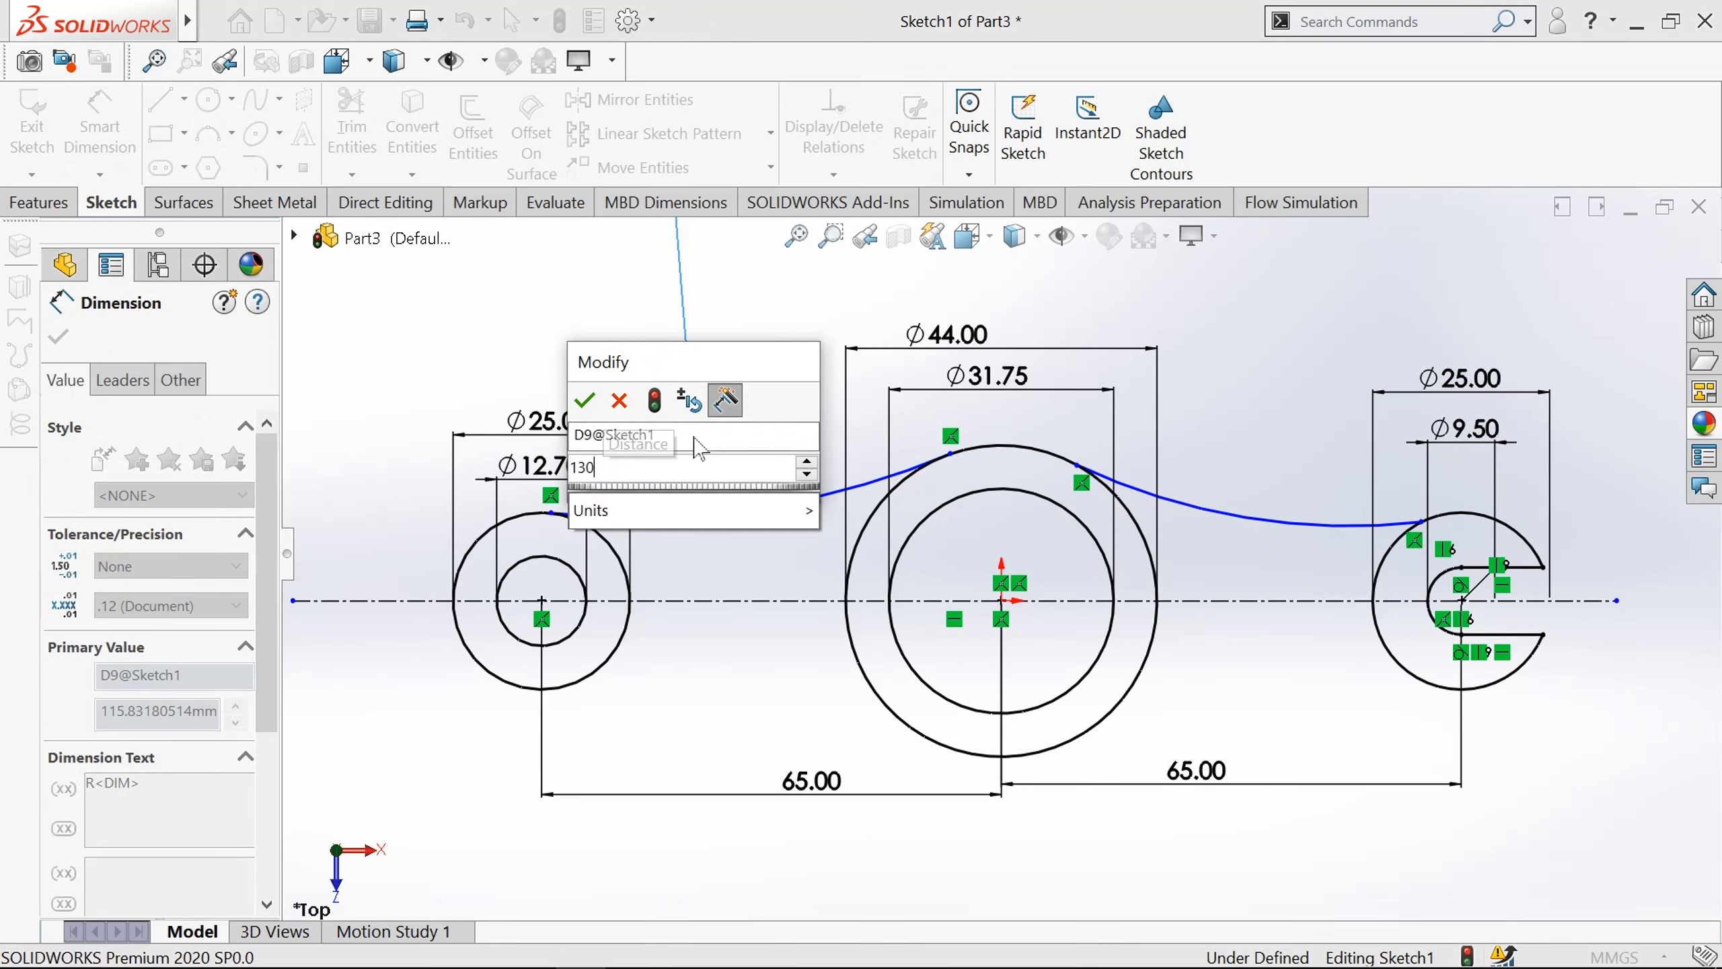
key(Return)
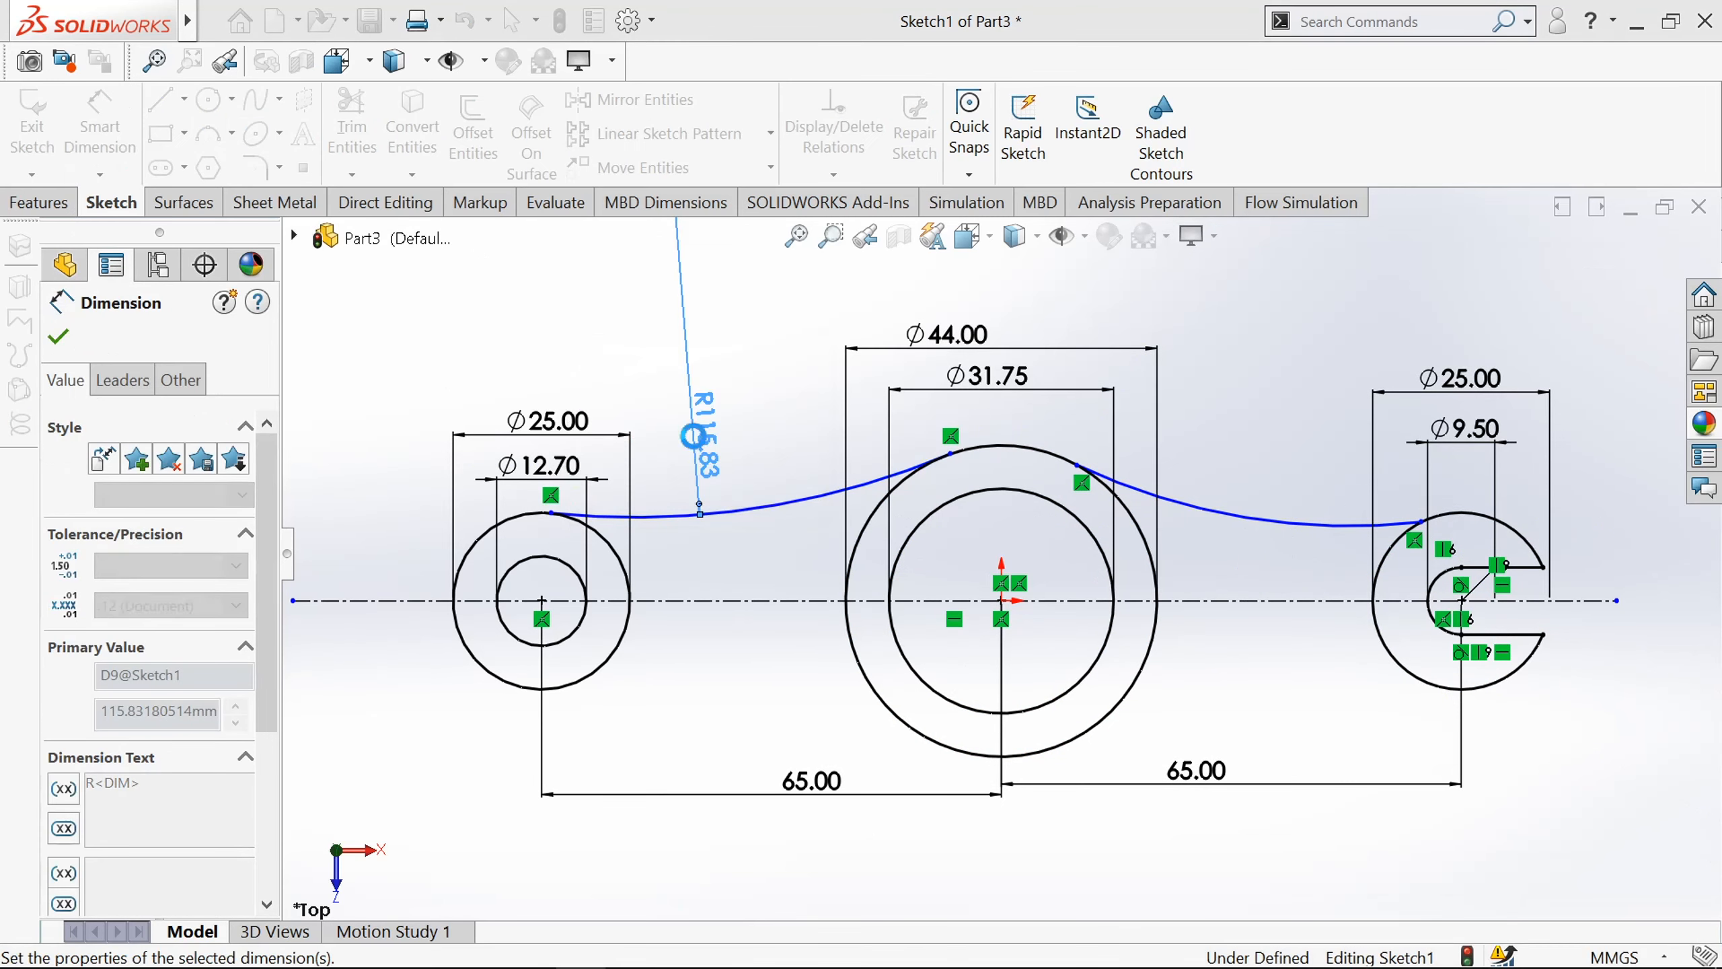
Dimension the right connecting arc with a radius of 130 mm and finish dimensioning.
scroll(971, 437, down, 1)
scroll(970, 437, up, 3)
scroll(1085, 461, up, 1)
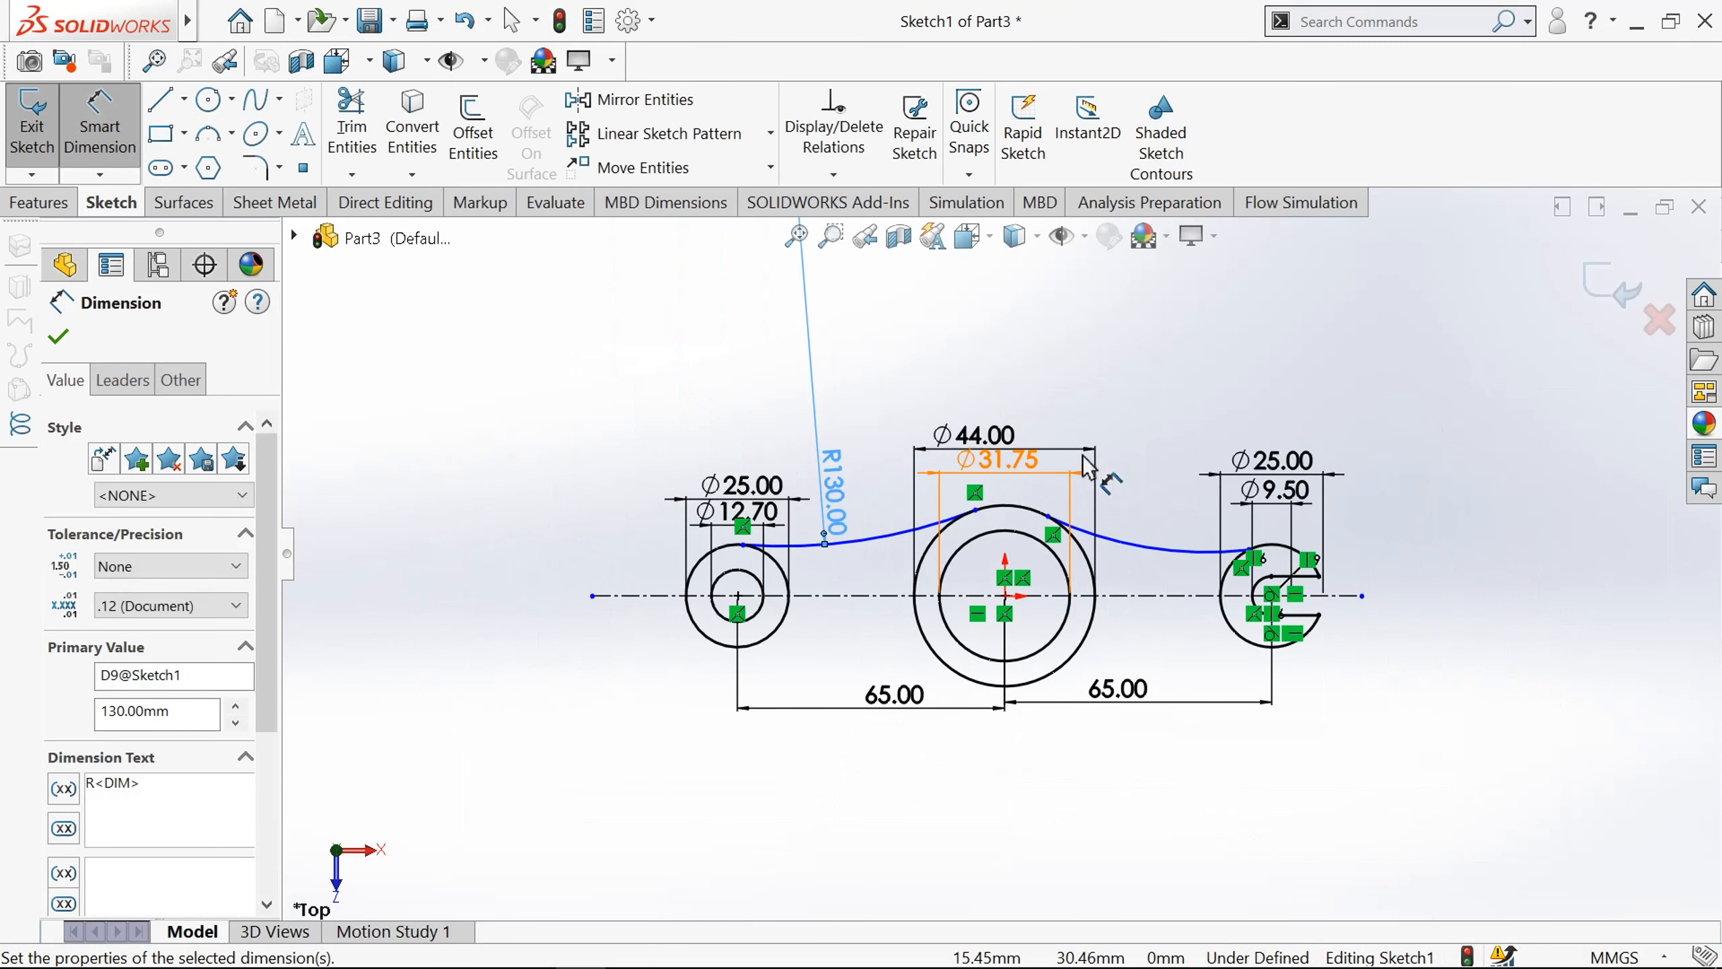
scroll(1159, 469, up, 2)
scroll(1161, 483, down, 3)
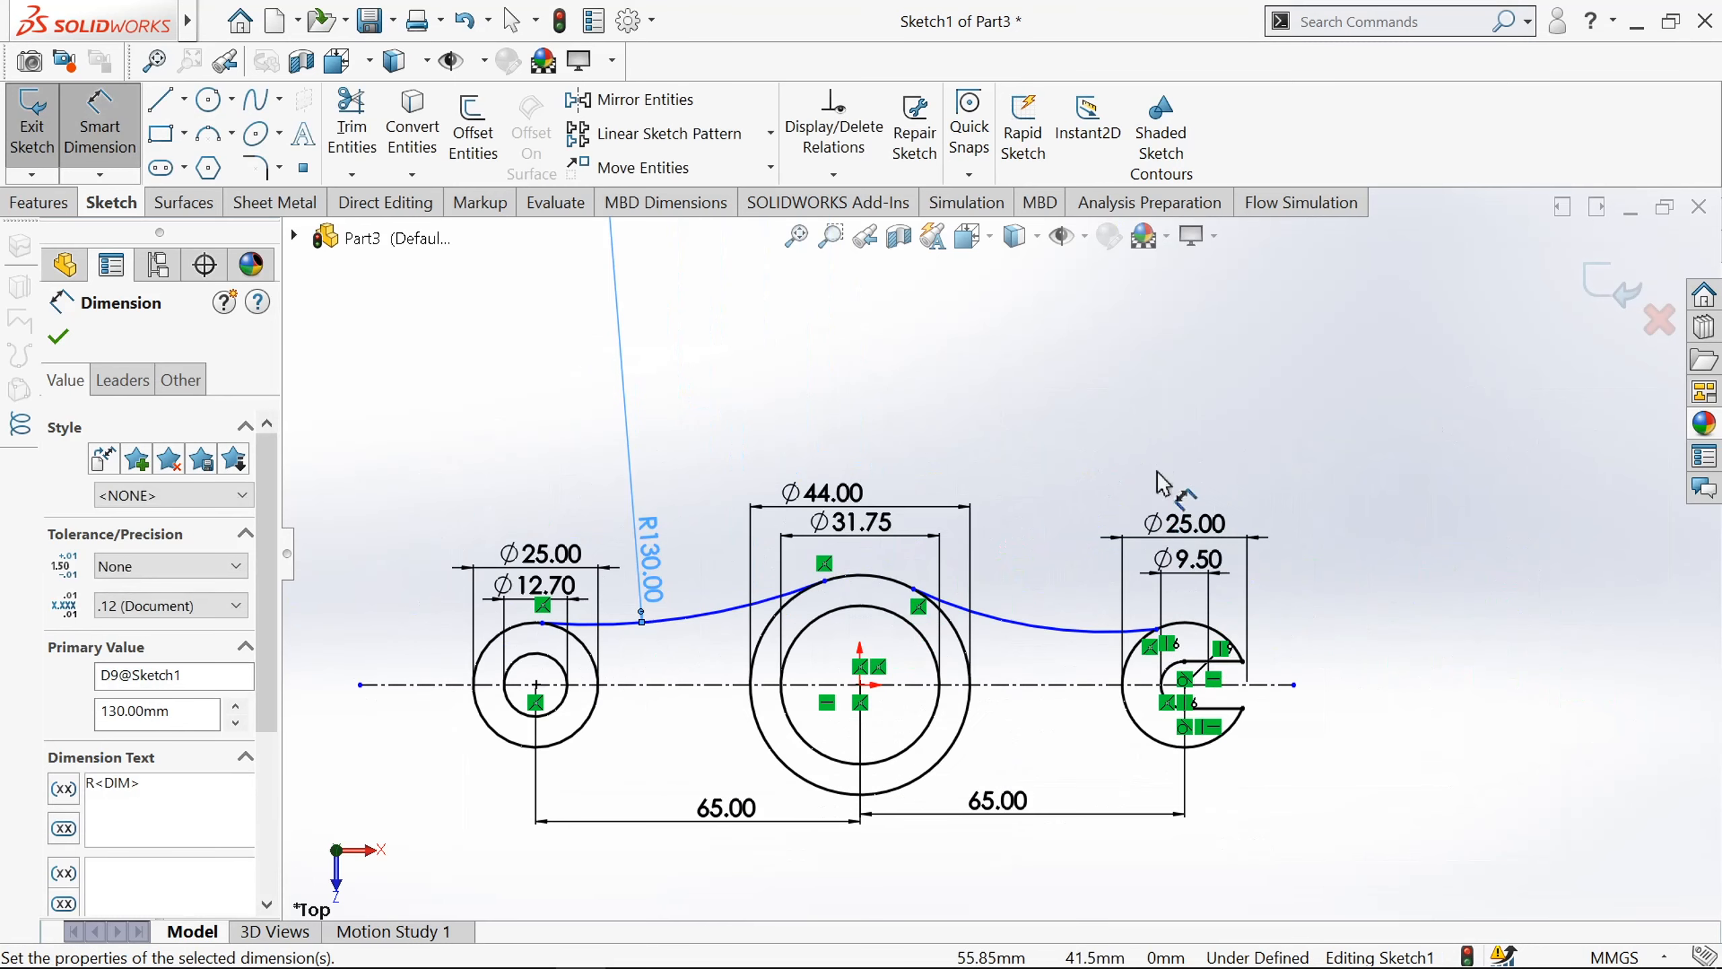
click(1051, 631)
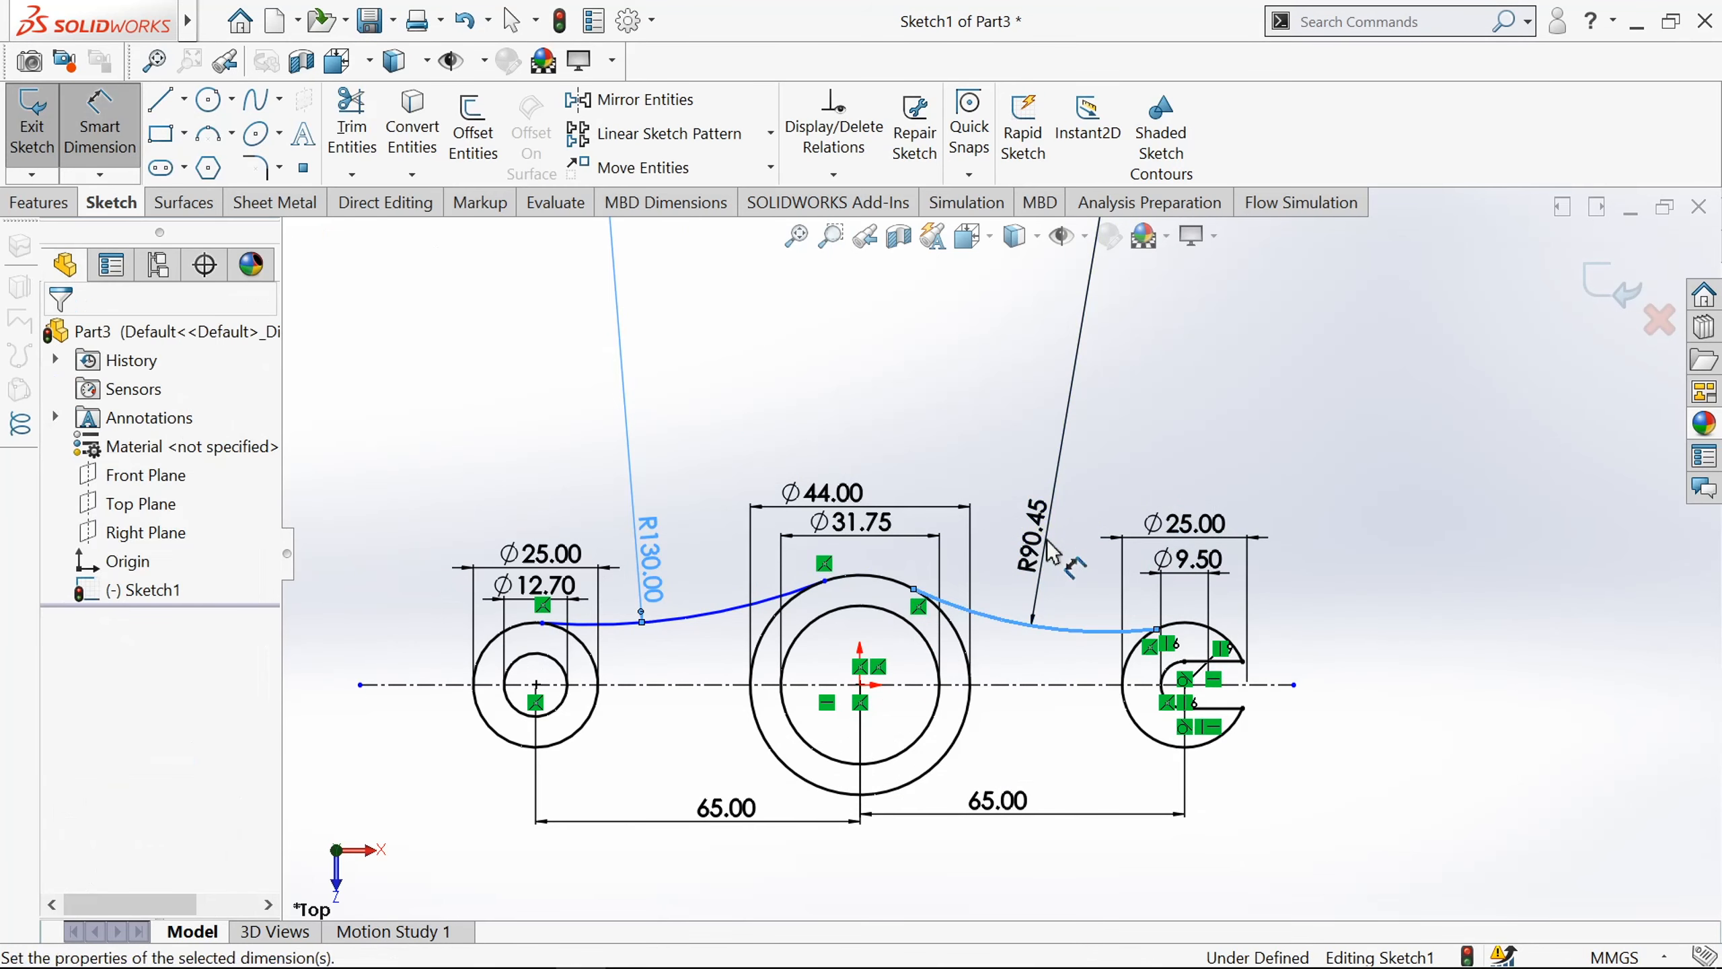
click(1051, 551)
text(130)
key(Return)
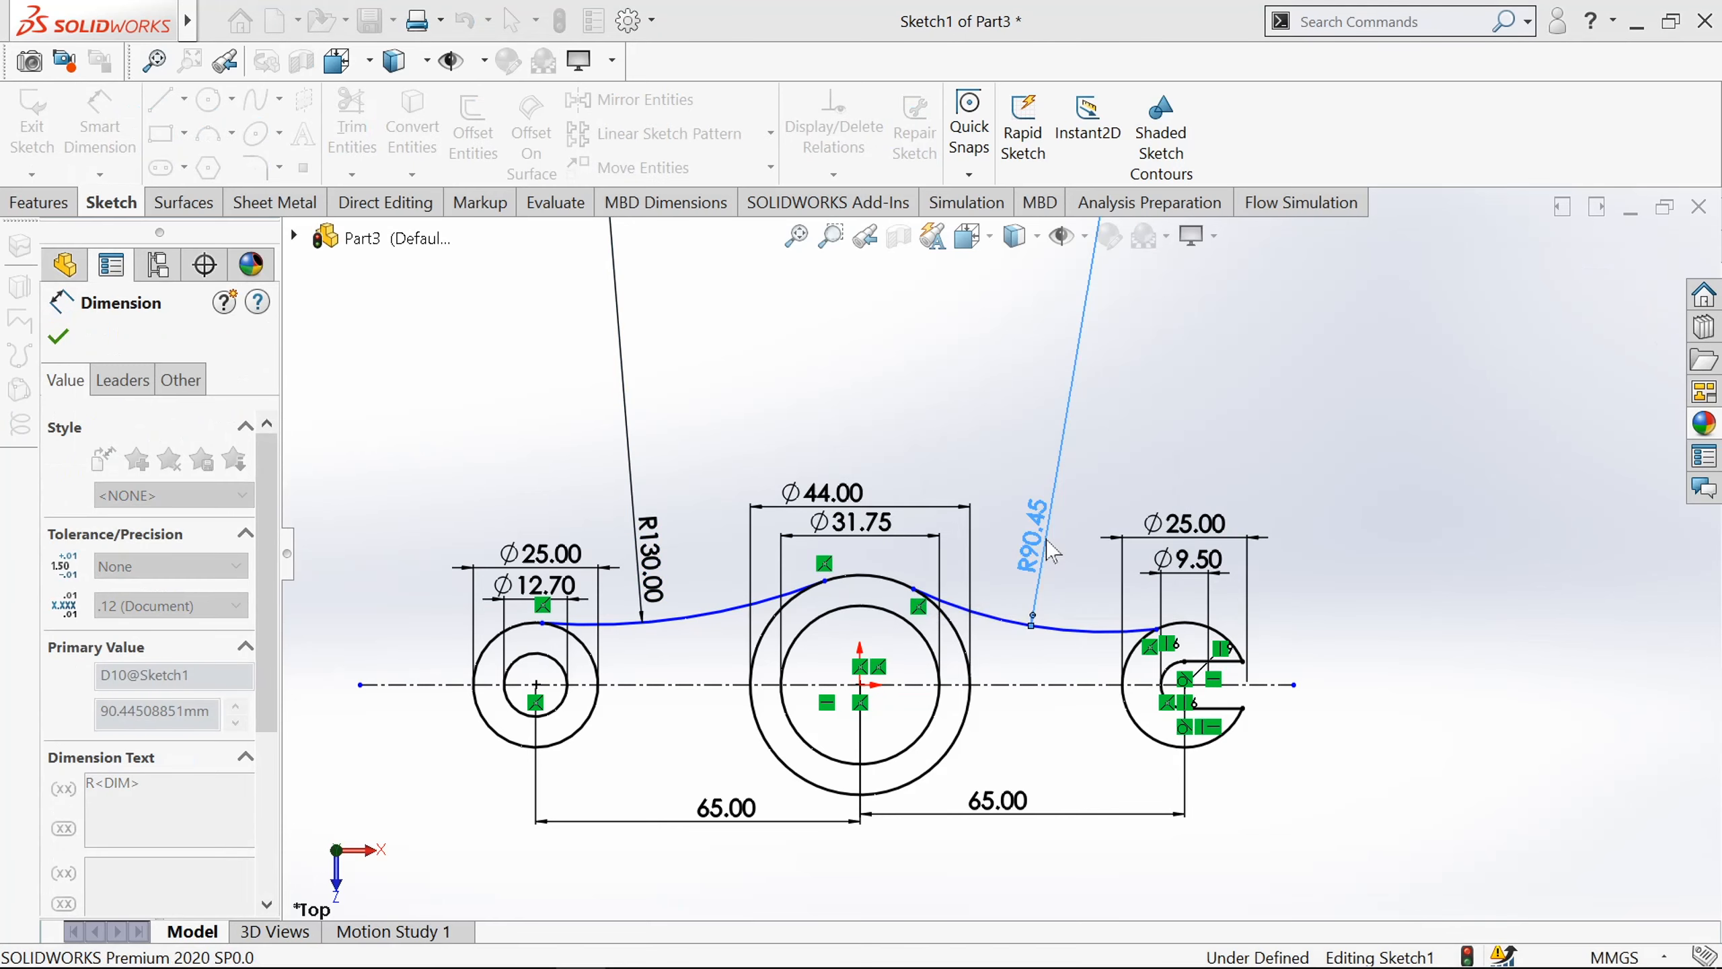
scroll(710, 682, down, 2)
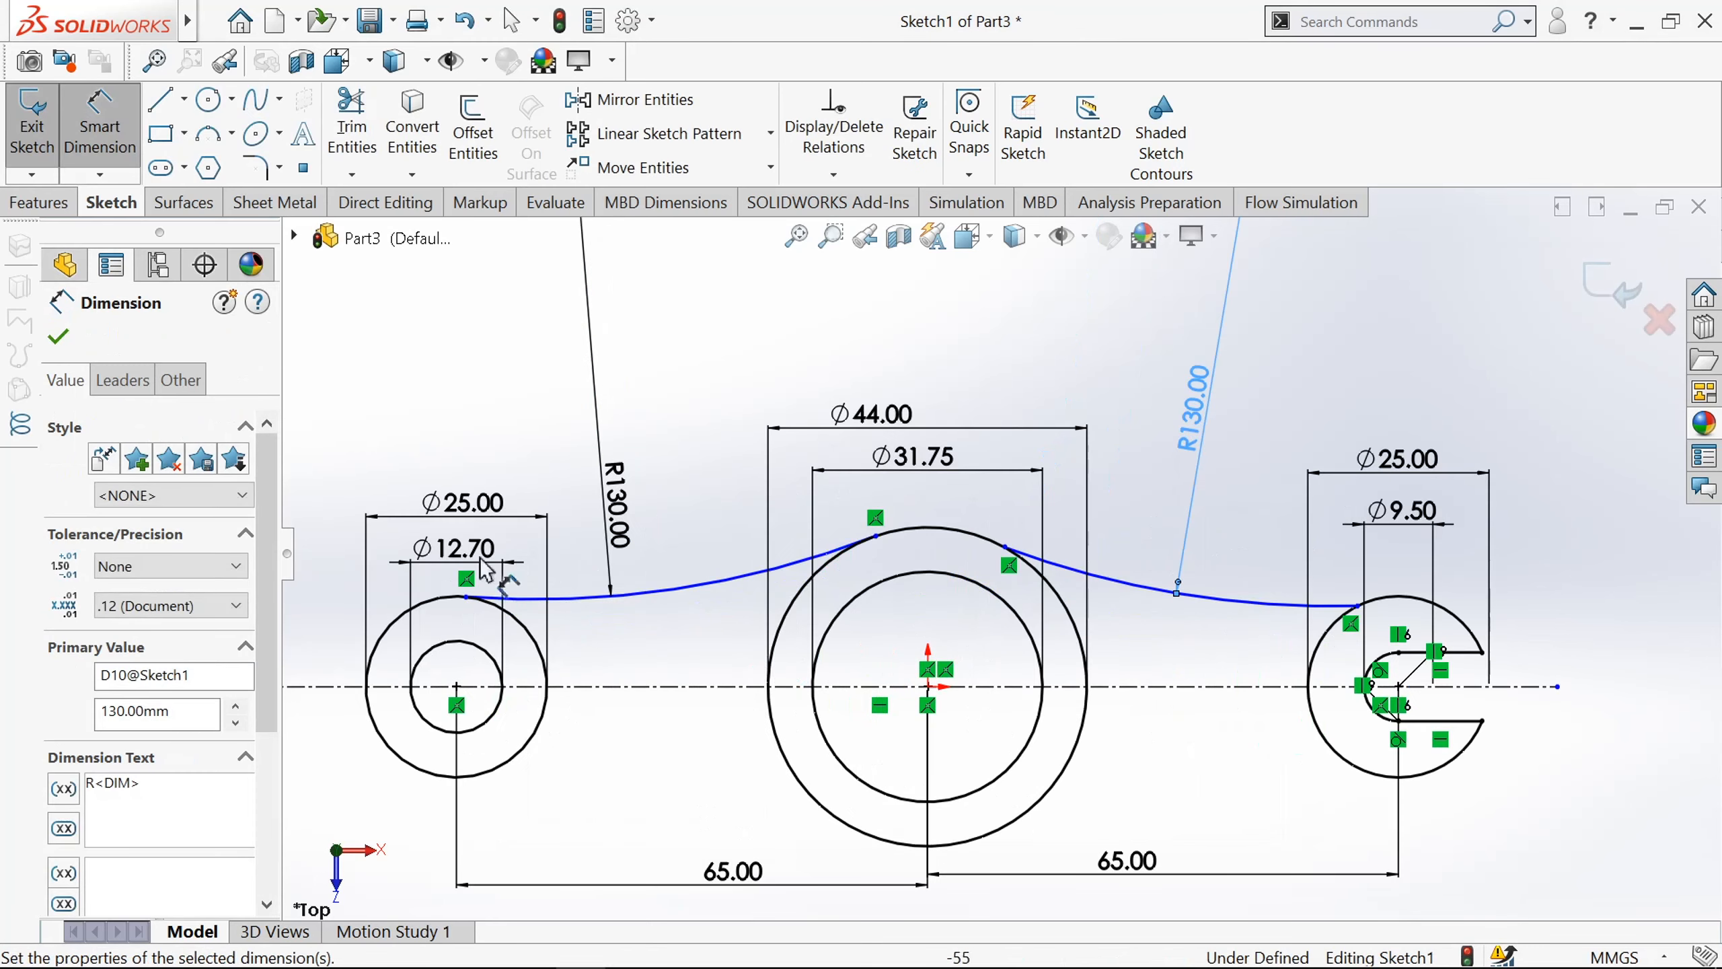
click(54, 339)
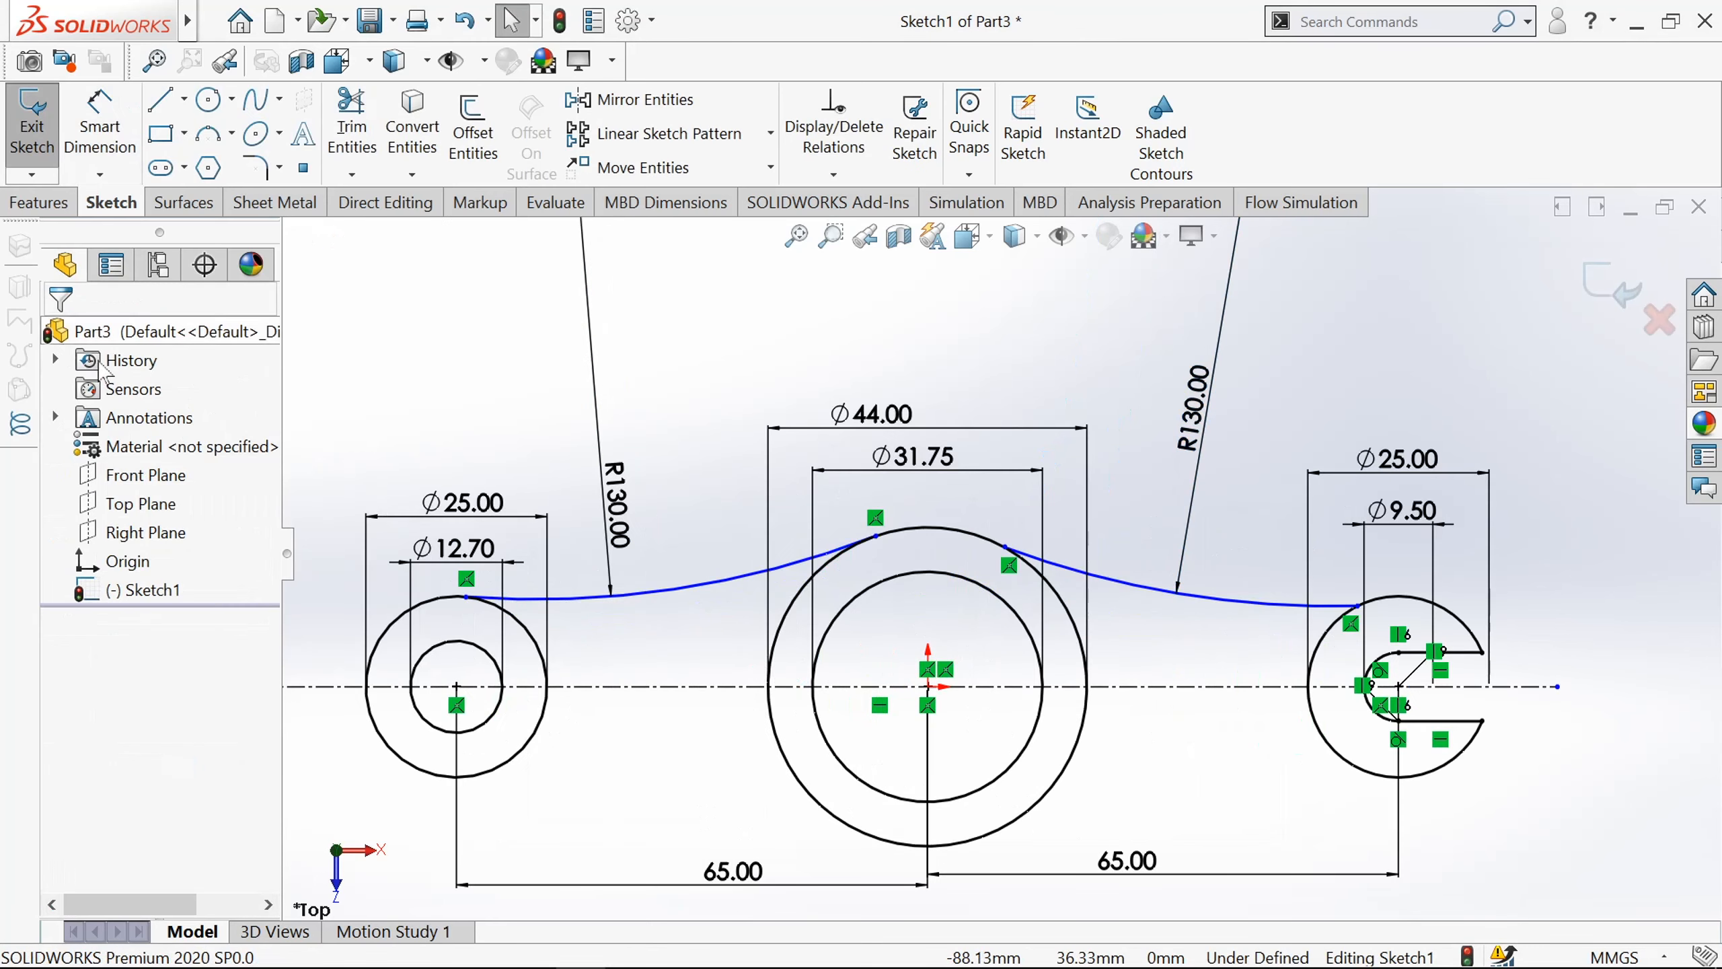
Make the left 130 mm radius arc tangent to the outer 25 mm circle at the left end.
click(578, 599)
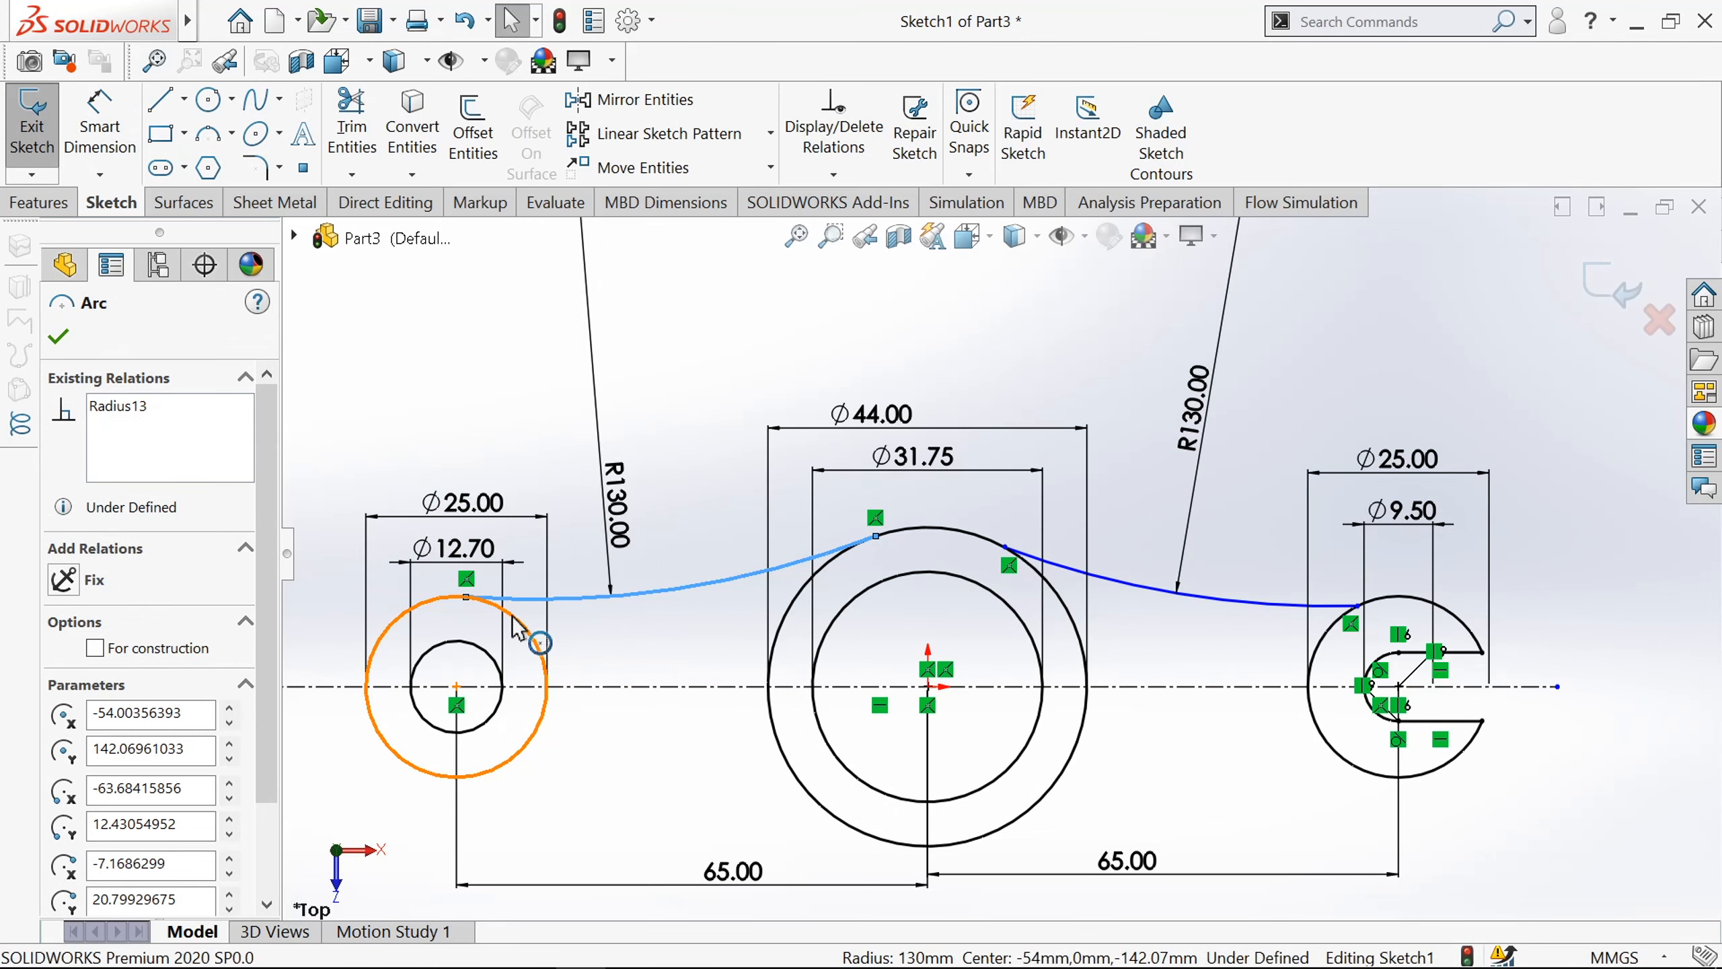
ctrl+click(513, 619)
click(603, 519)
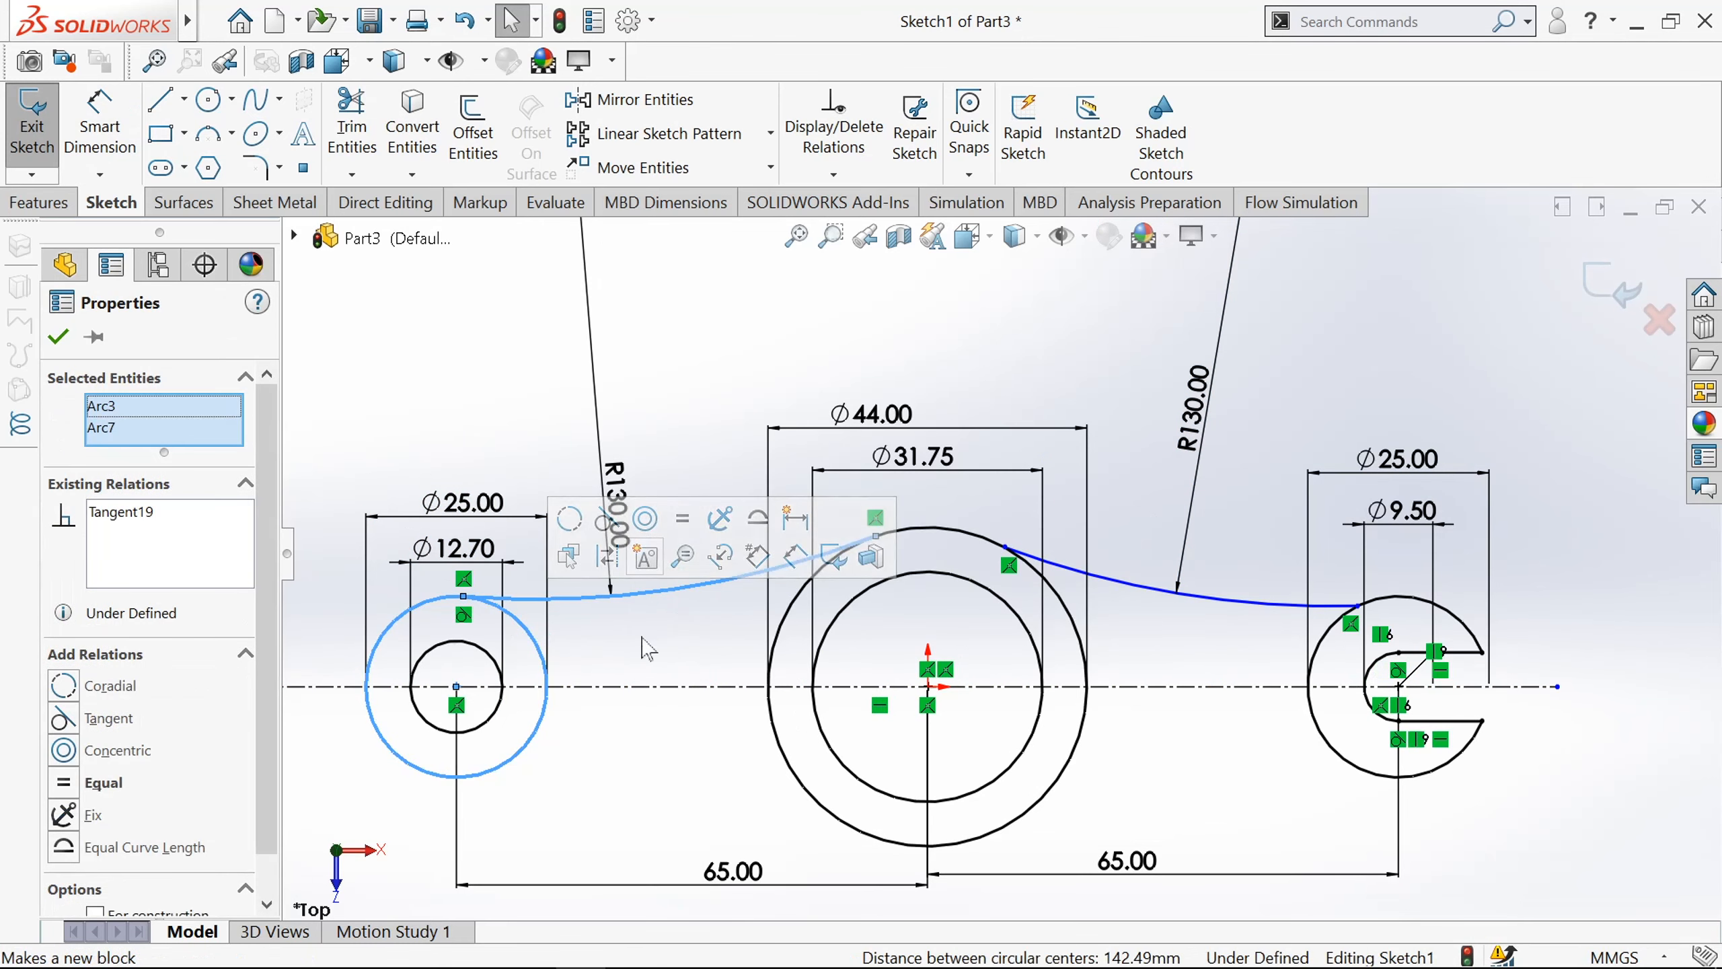
click(58, 337)
Make the left connecting arc tangent to the central 44 mm circle.
scroll(685, 616, down, 4)
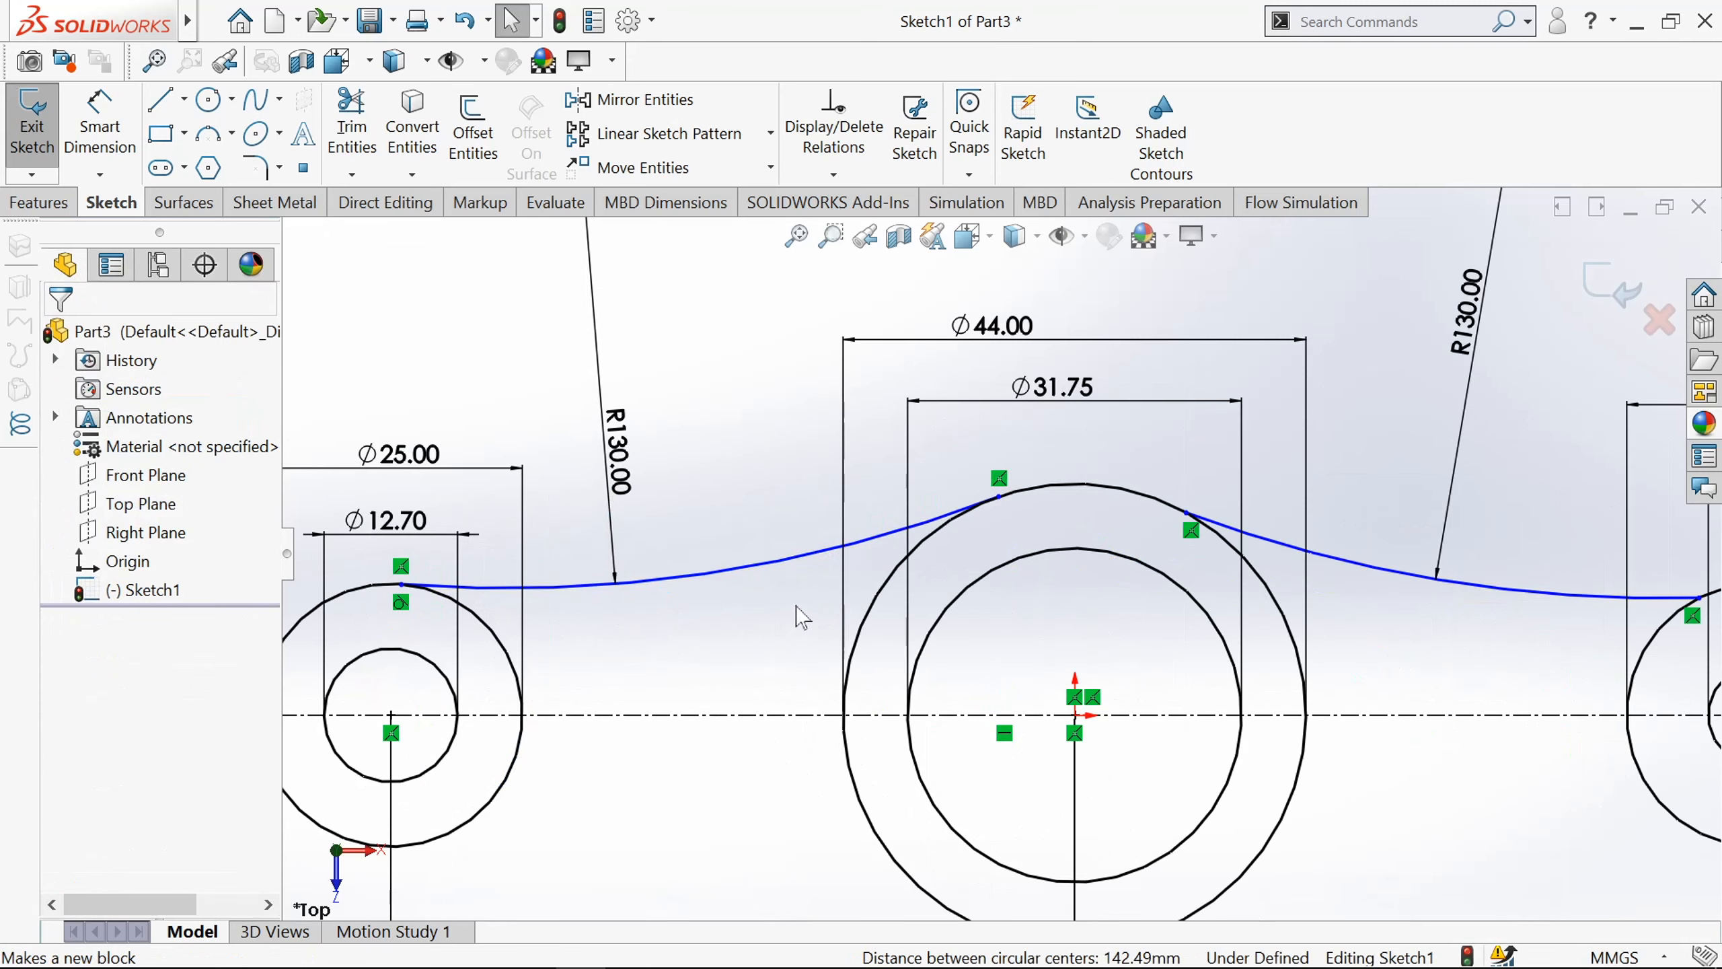
click(966, 569)
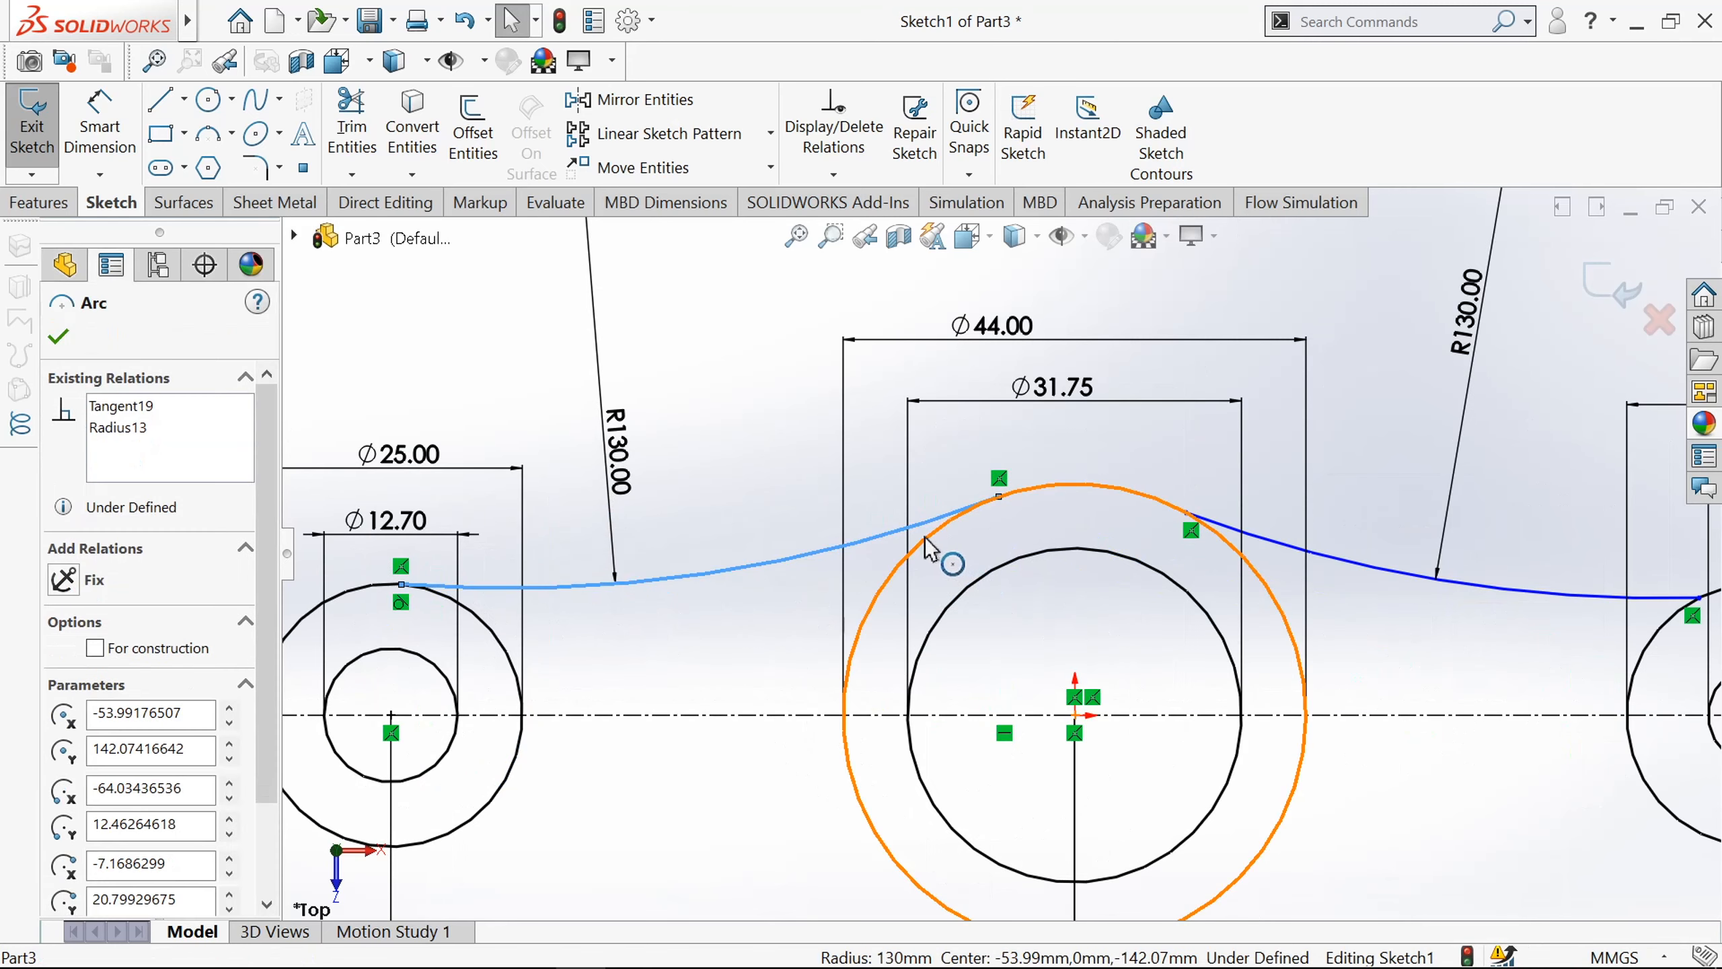
ctrl+click(963, 523)
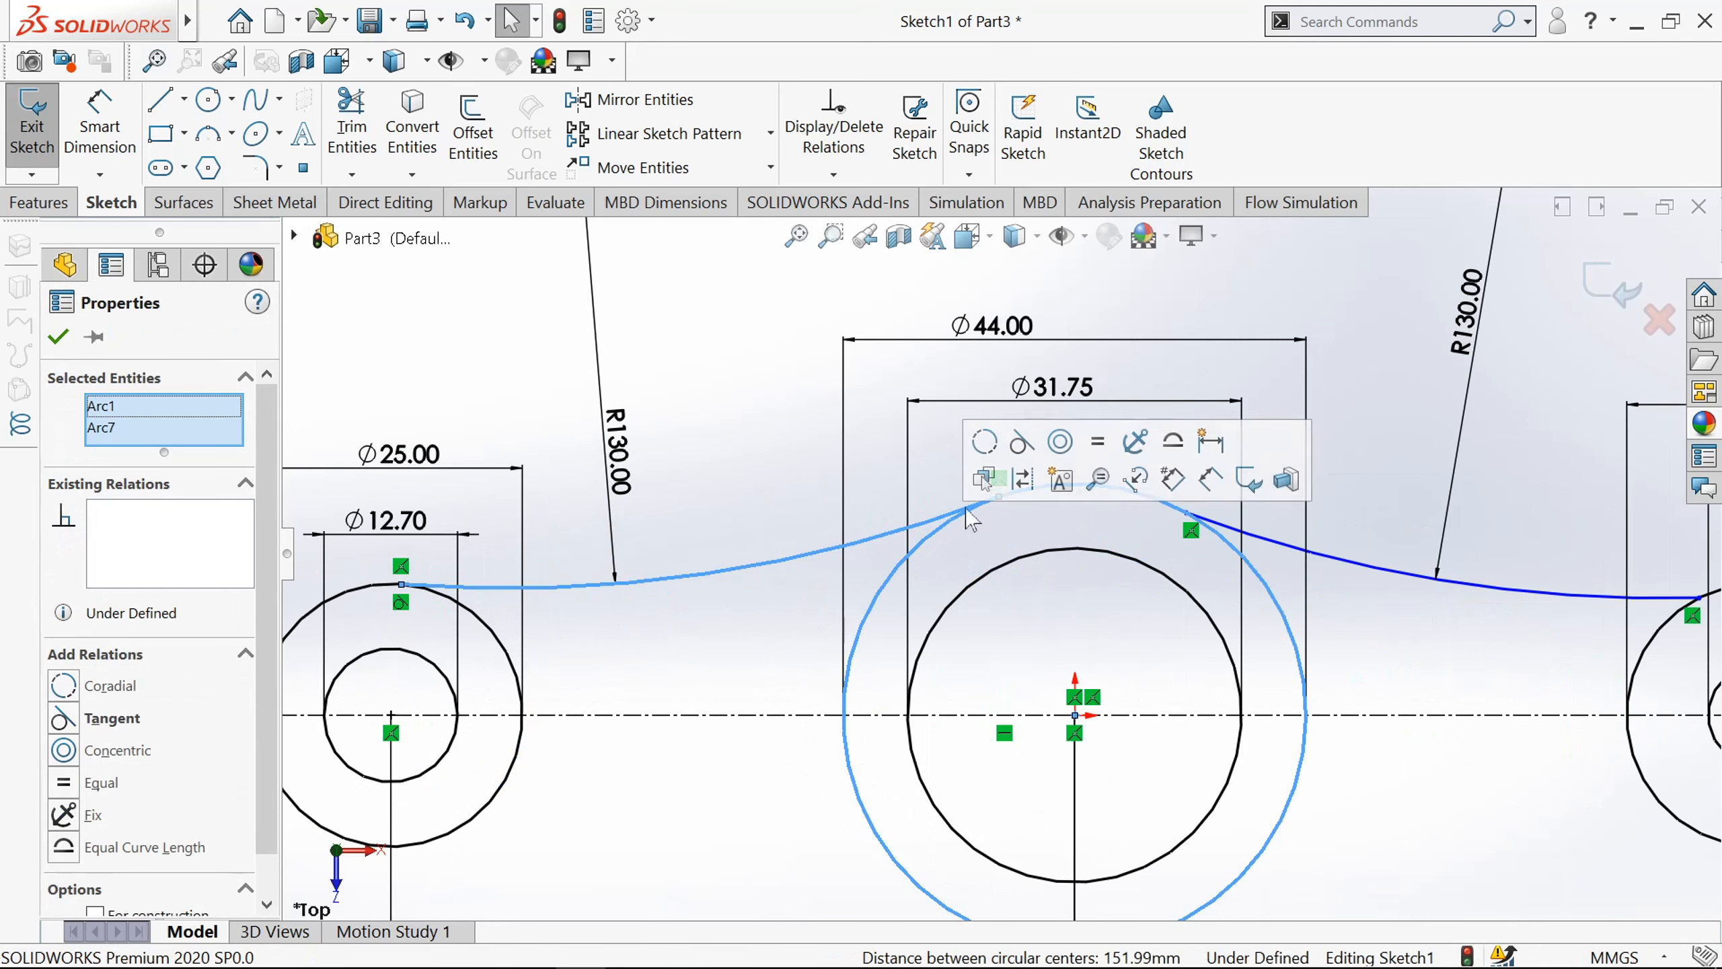
click(1021, 445)
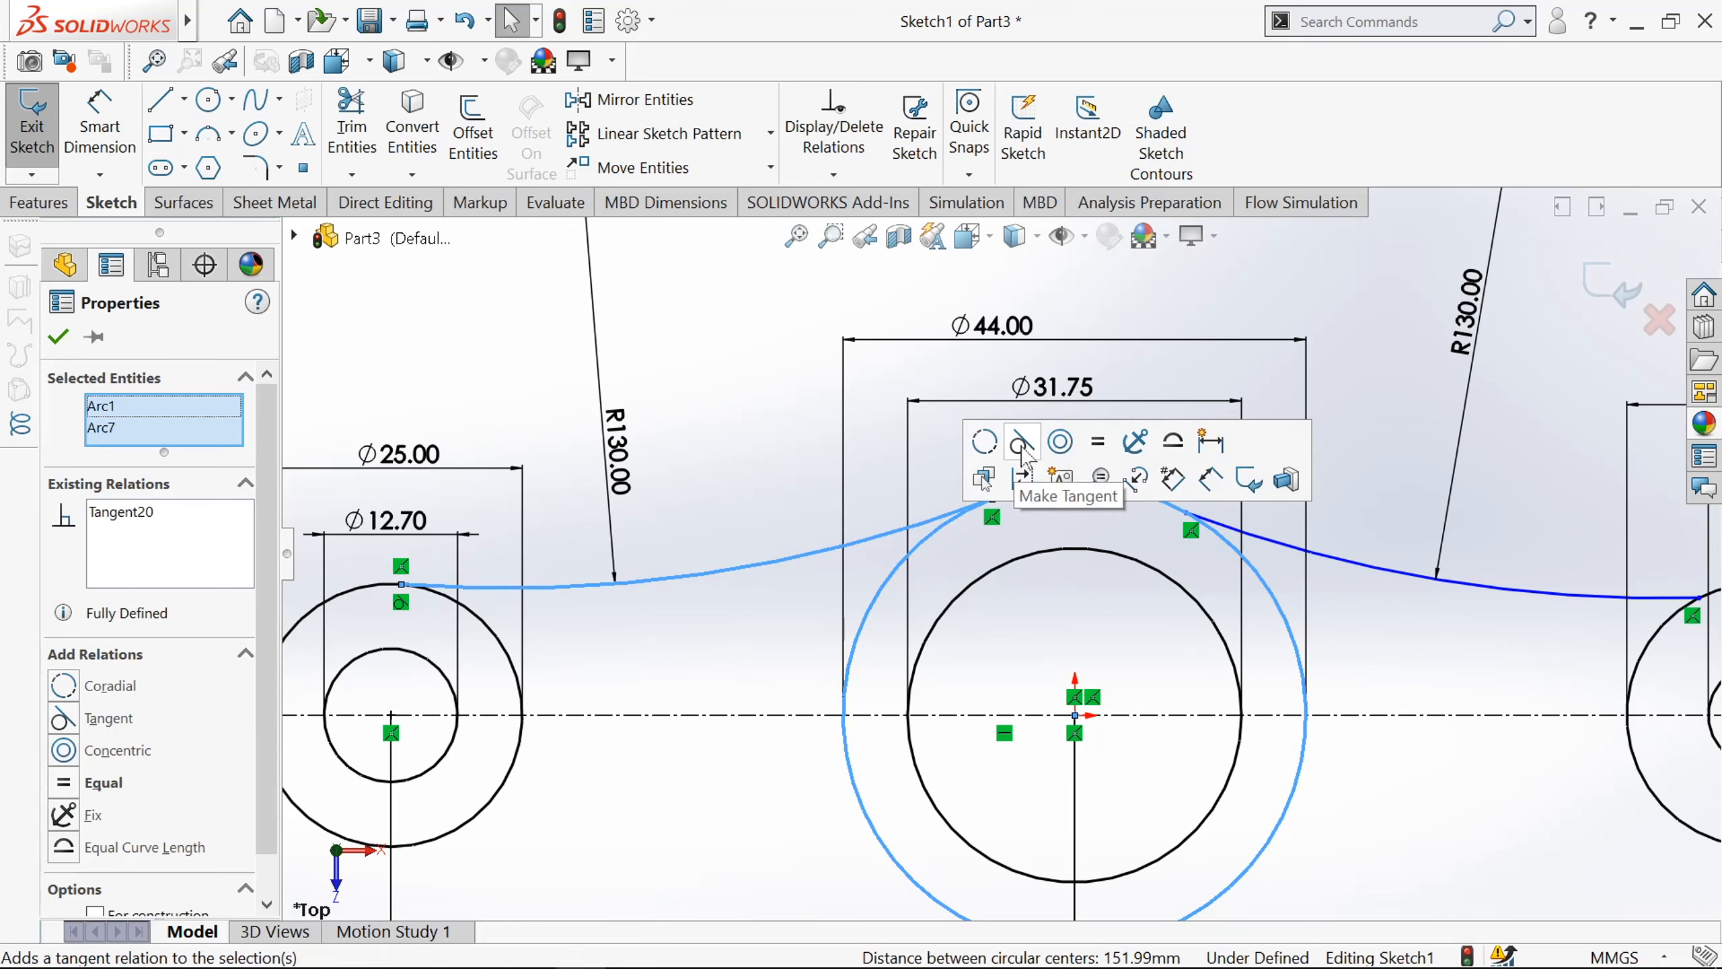
click(1021, 445)
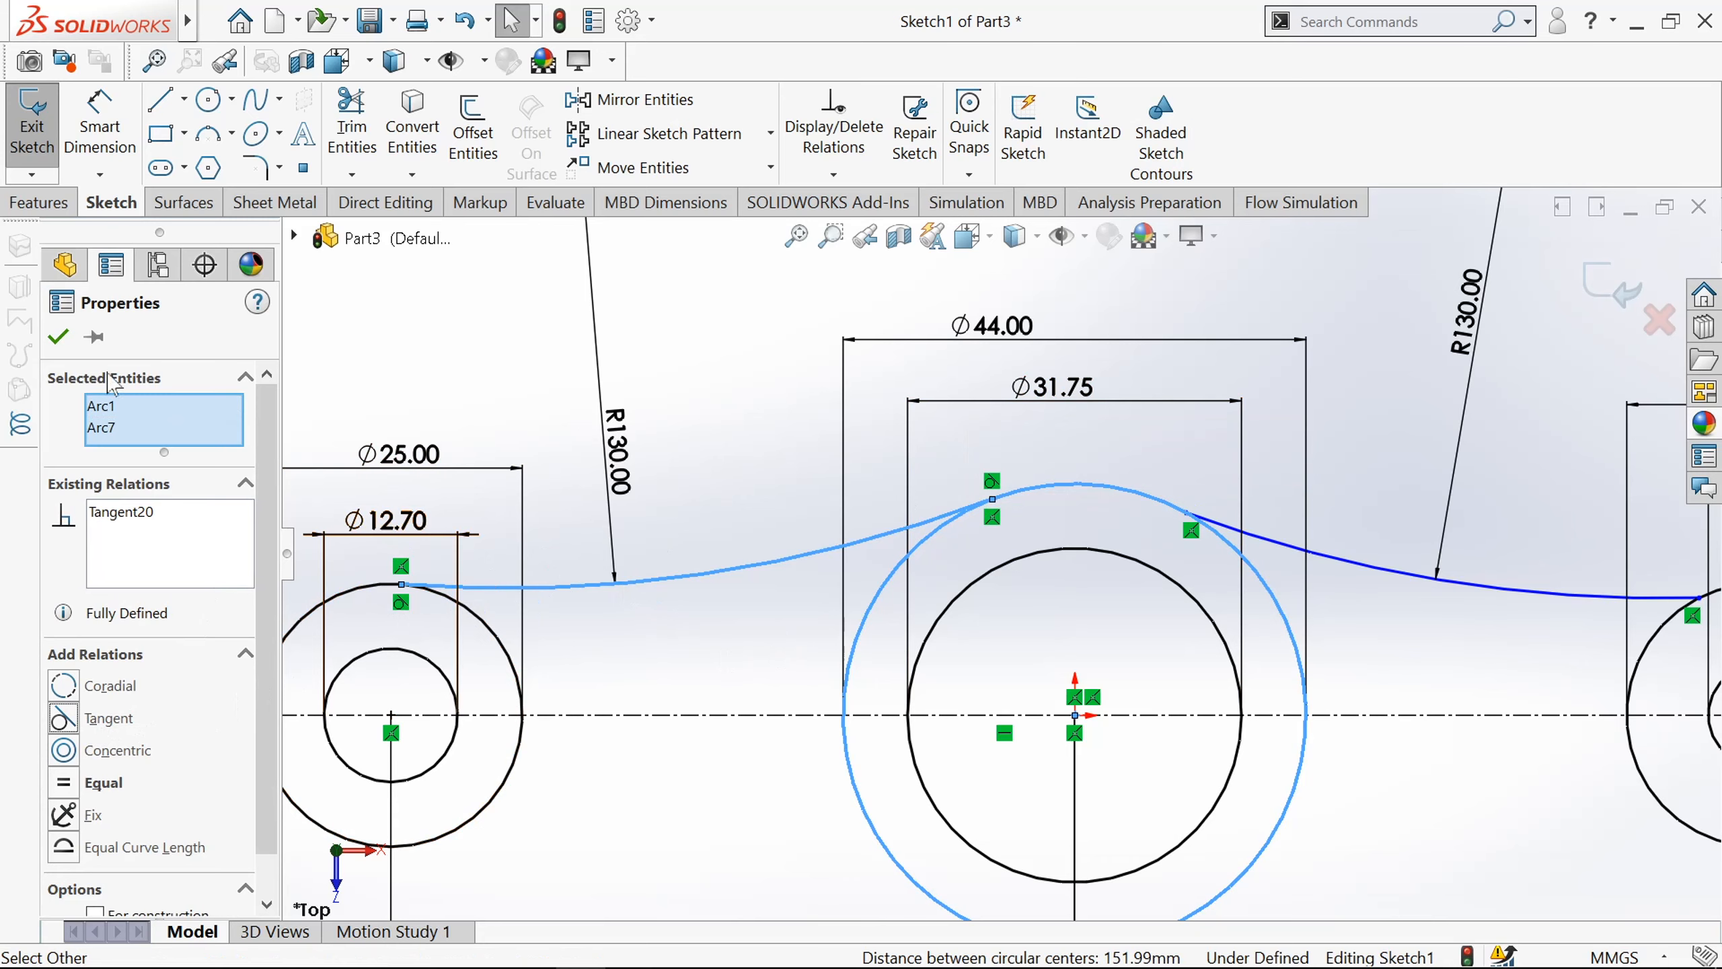
click(58, 338)
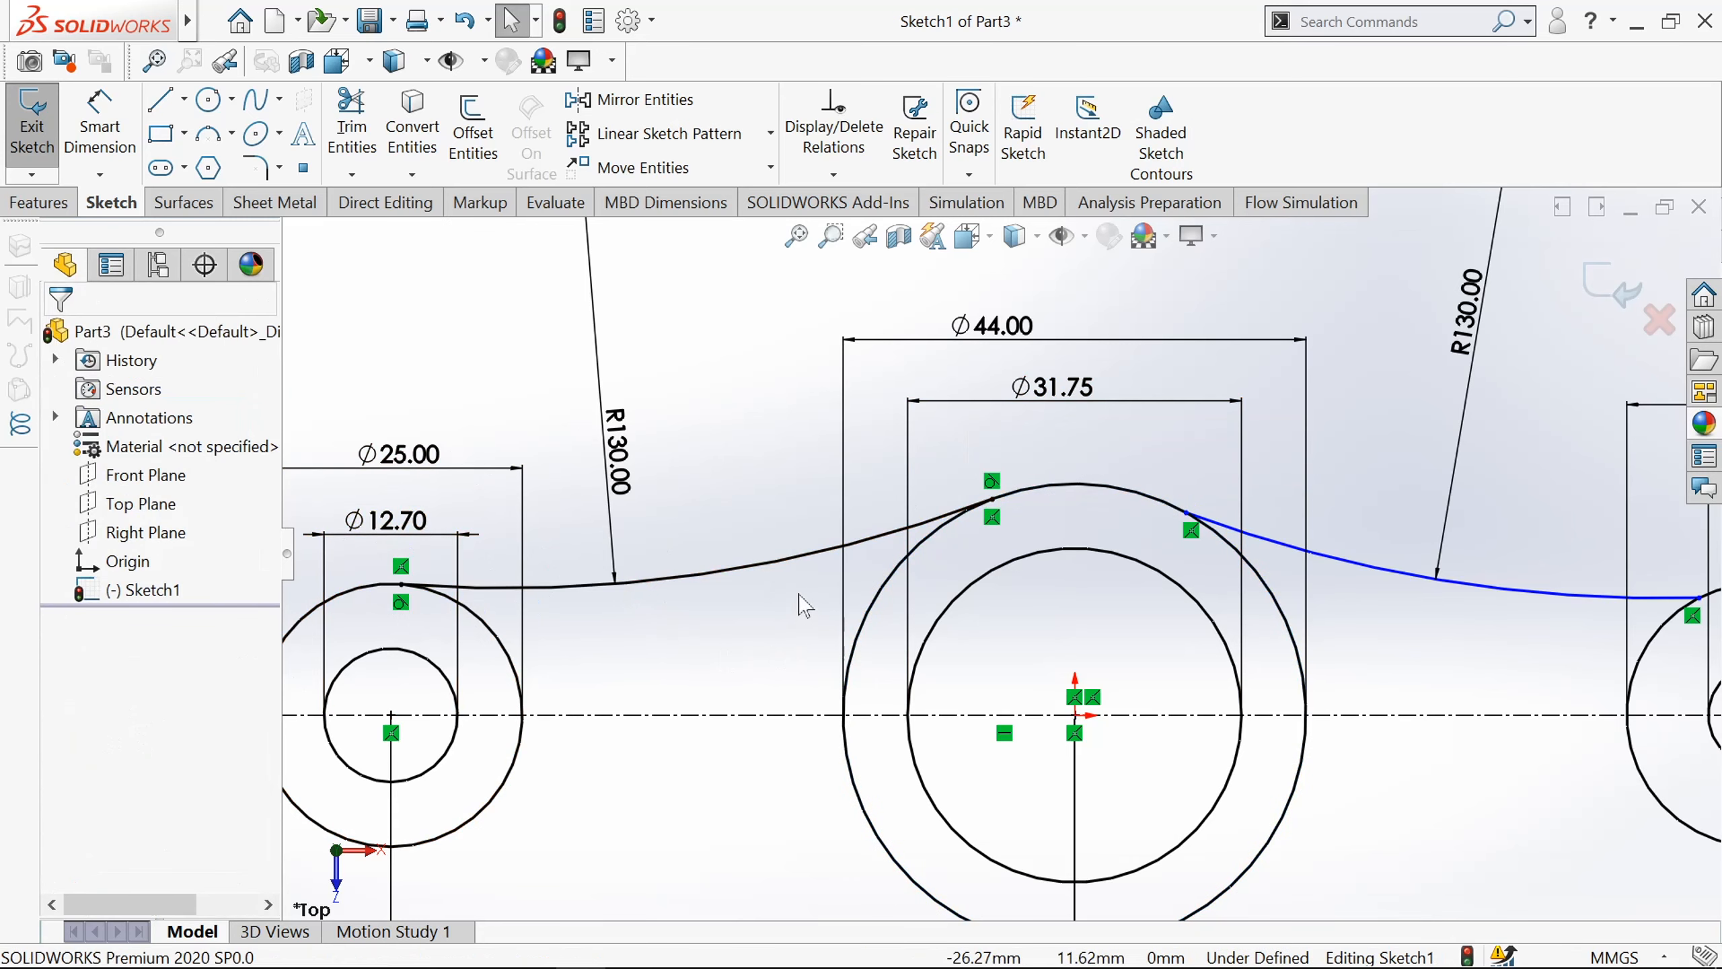
Make the right 130 mm radius arc tangent to the central 44 mm circle.
scroll(806, 610, up, 3)
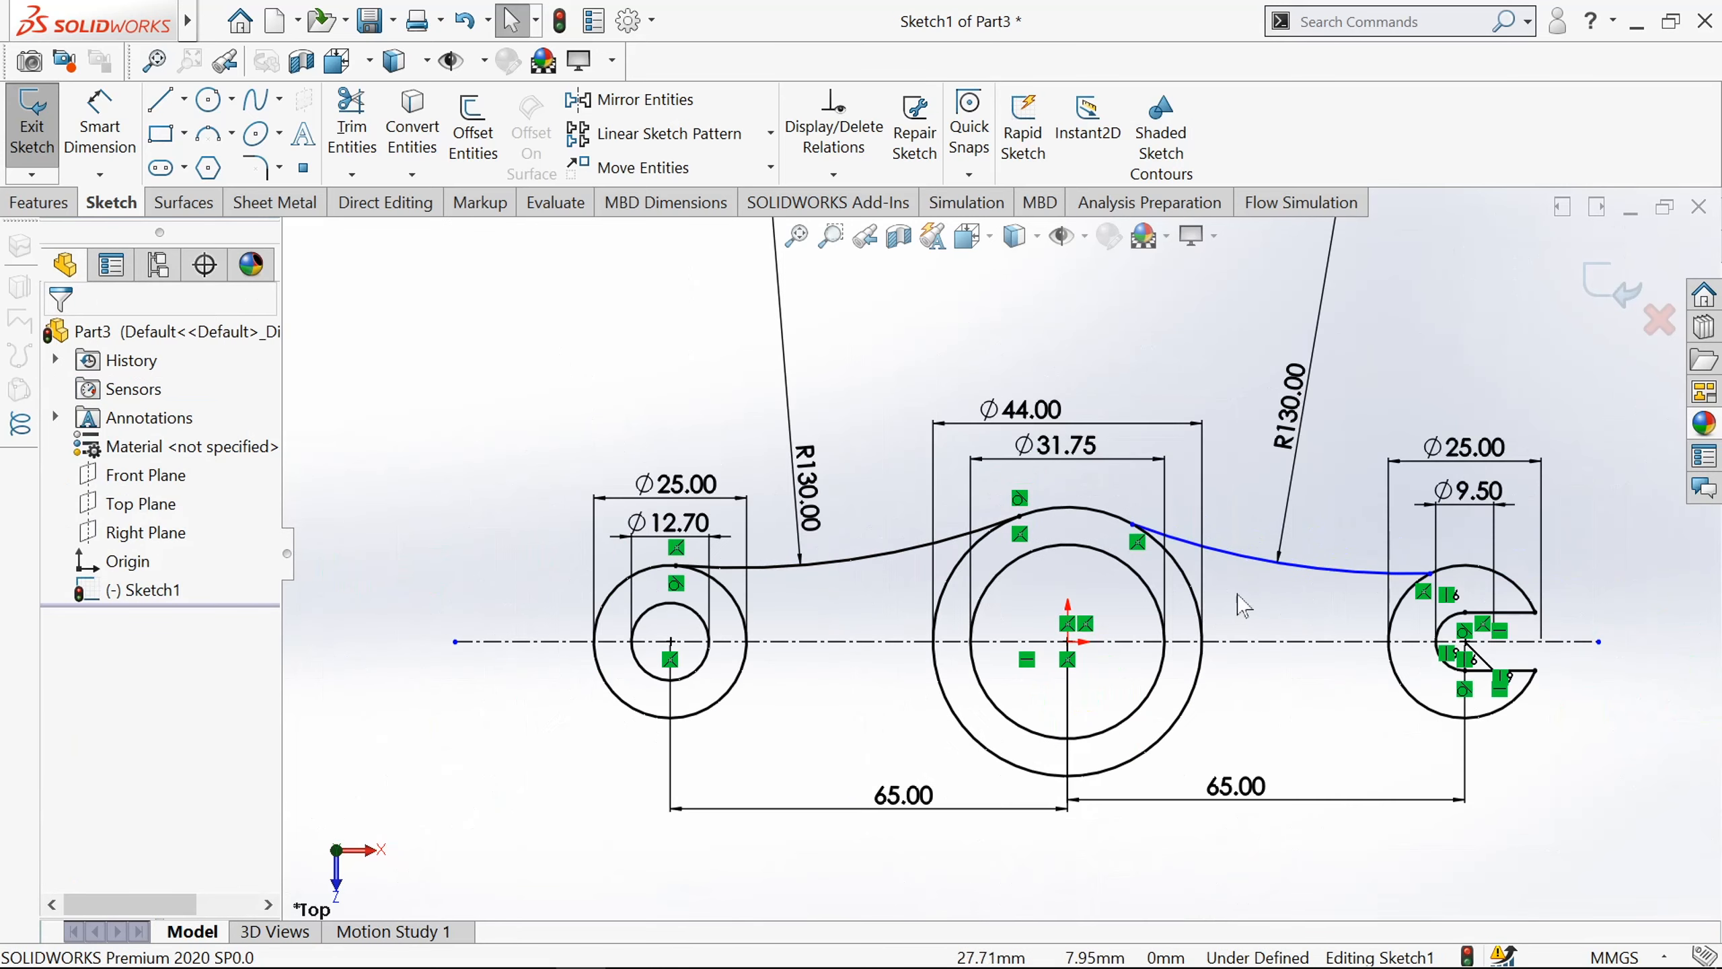
scroll(1156, 546, down, 2)
click(1164, 522)
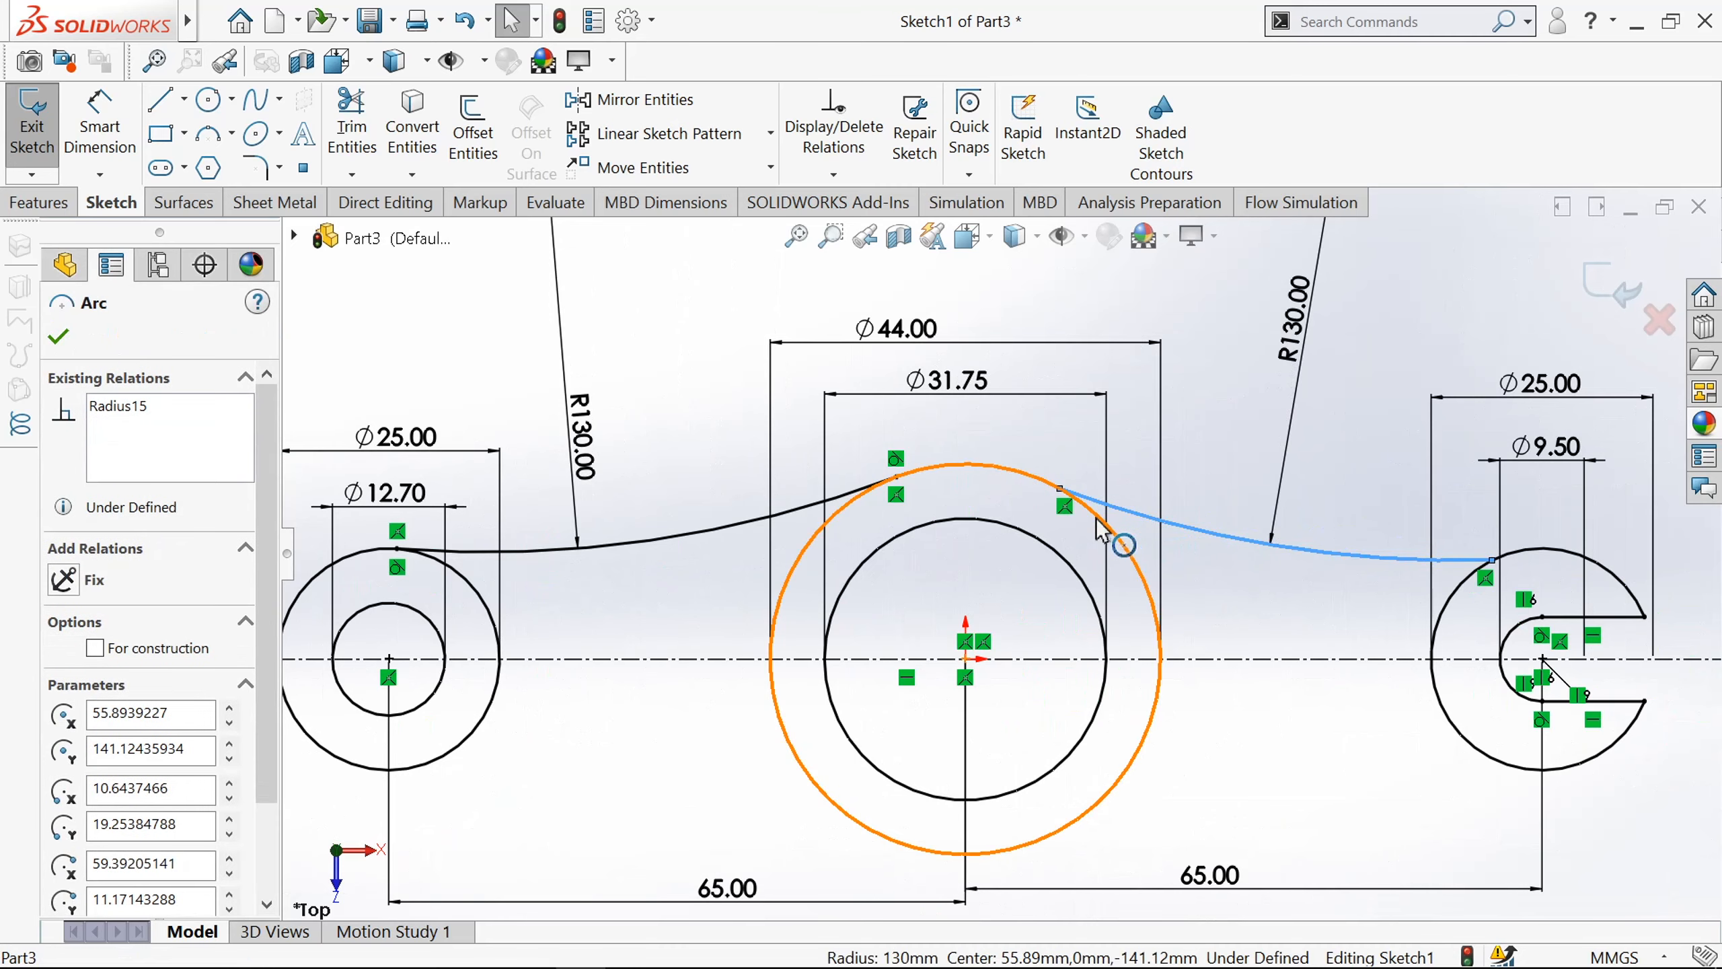
ctrl+click(1100, 528)
click(1190, 421)
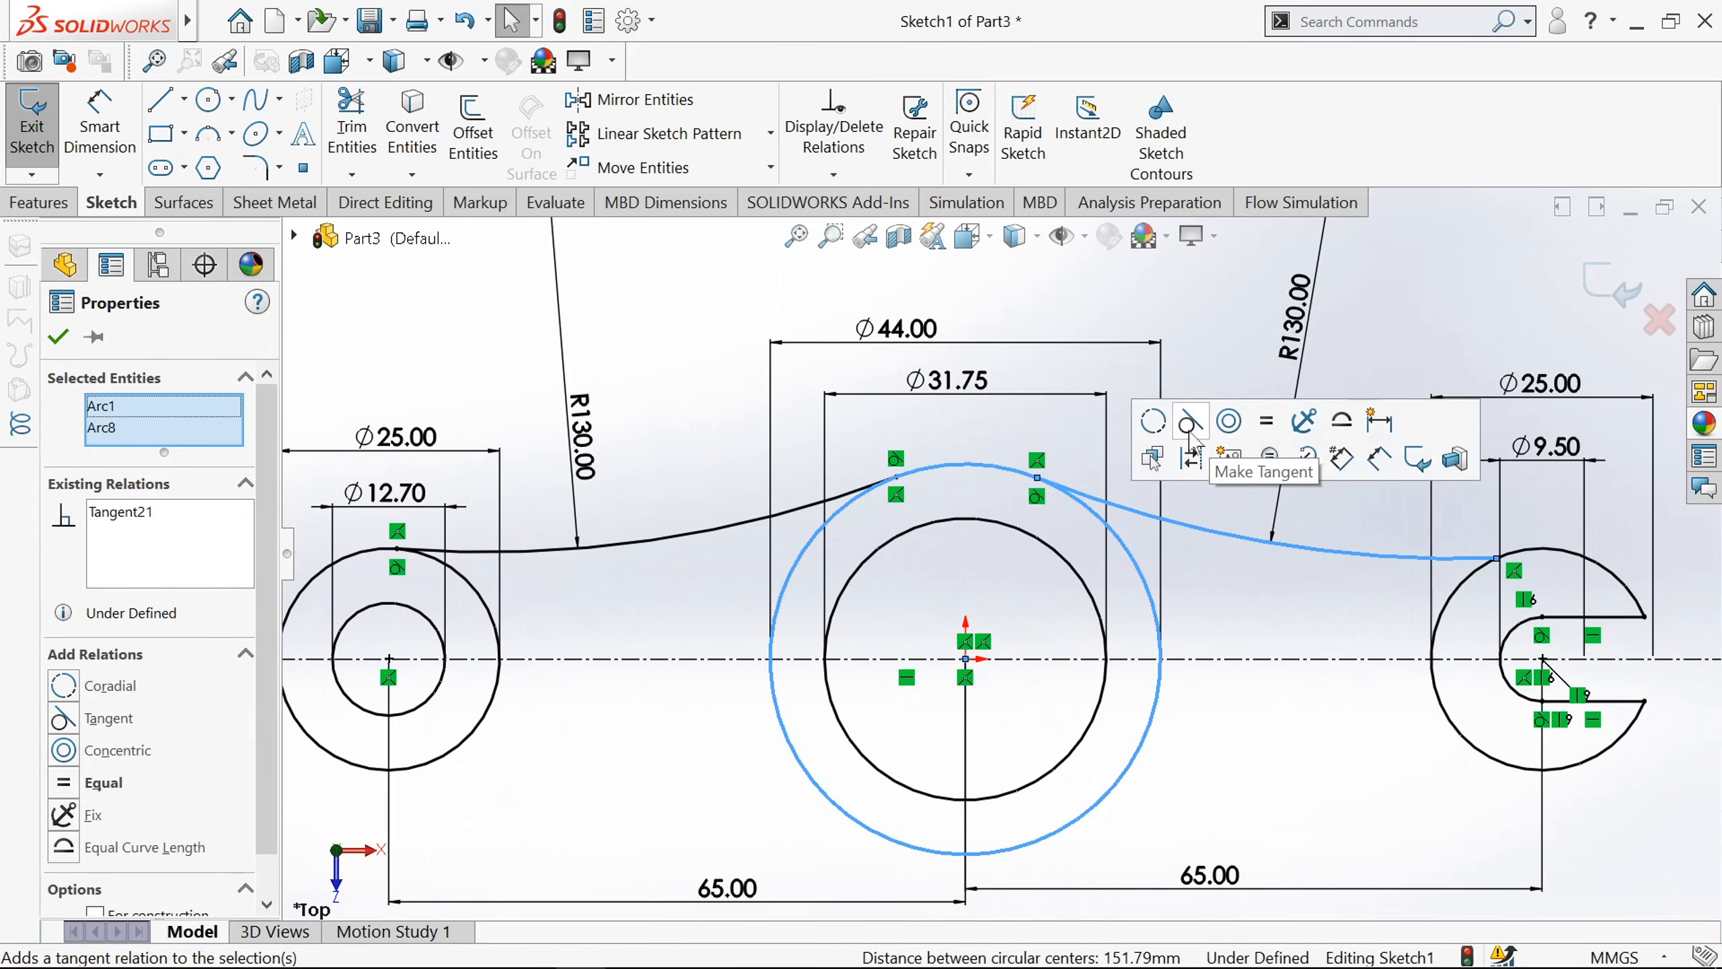
click(1264, 592)
Make the right connecting arc tangent to the slotted 25 mm circle.
scroll(1397, 559, up, 3)
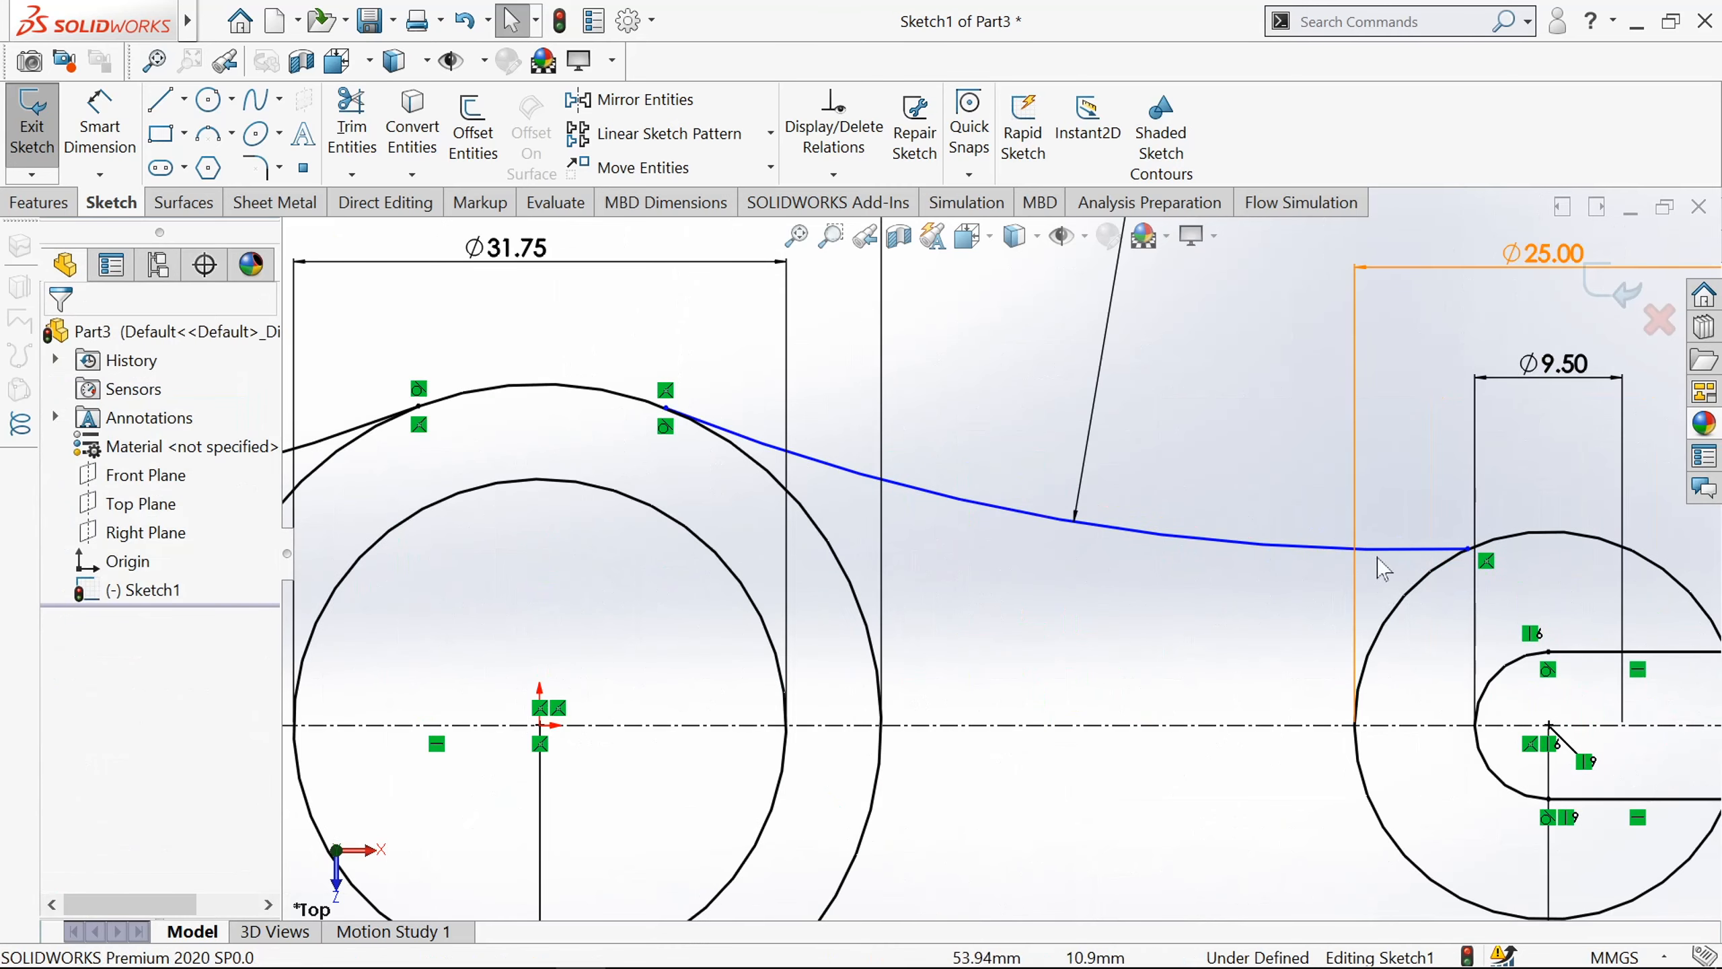
click(1379, 549)
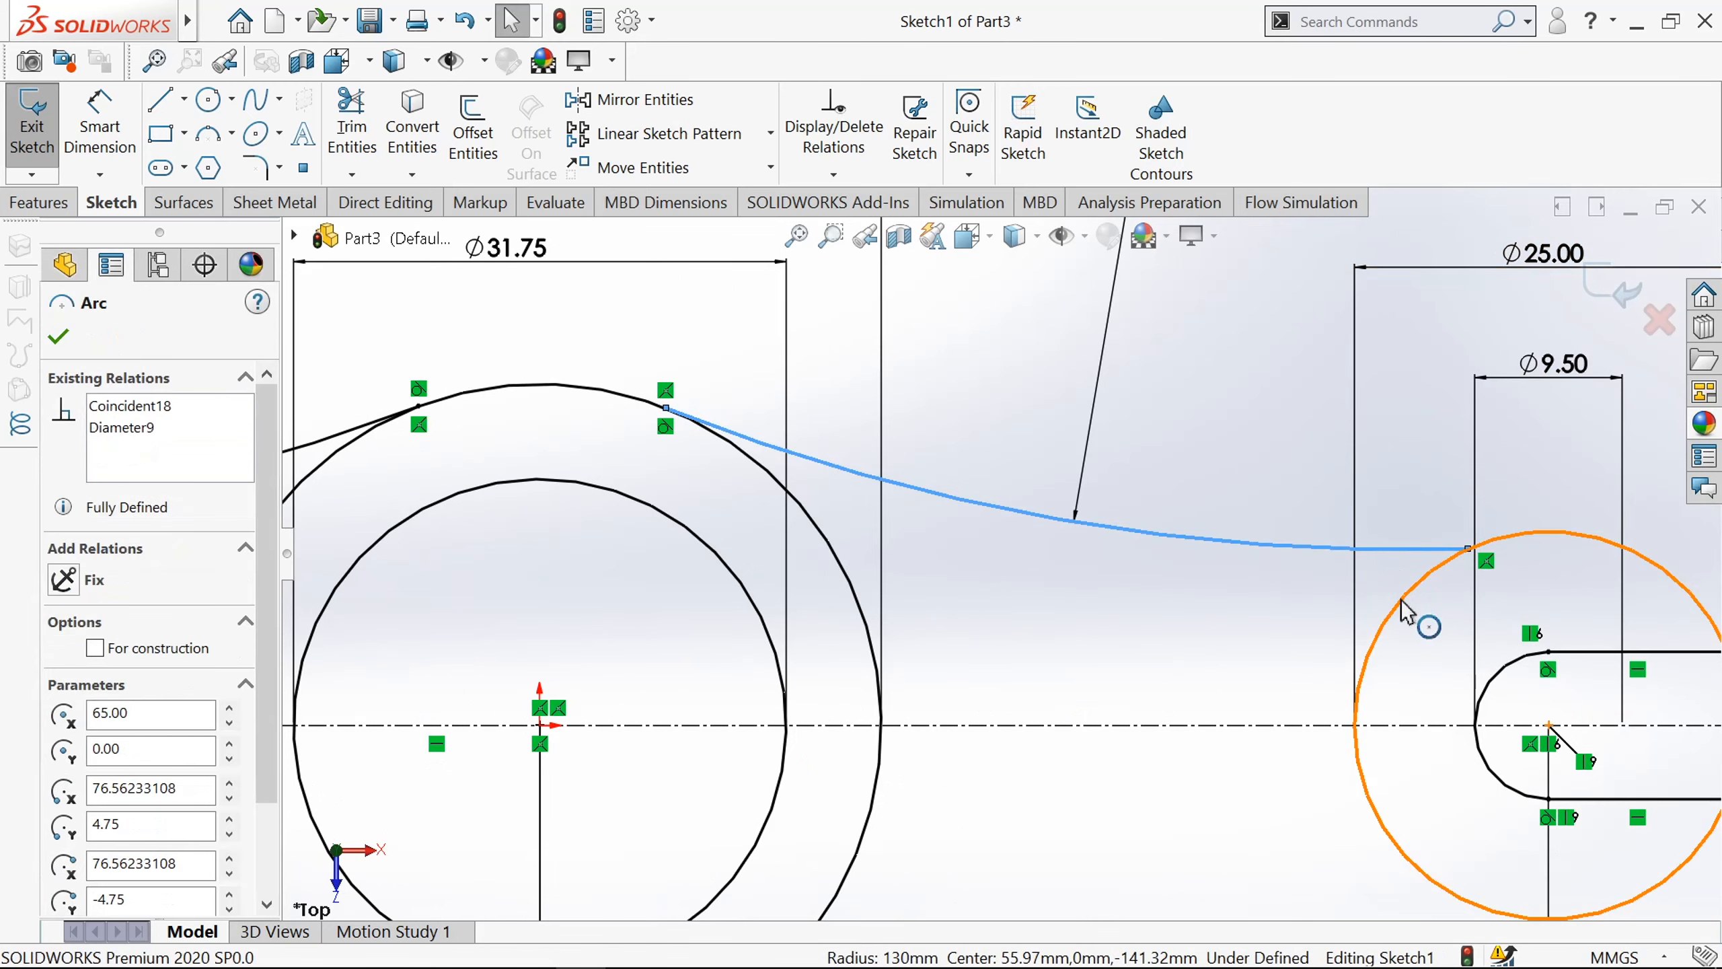
ctrl+click(1403, 606)
click(1429, 503)
scroll(1307, 588, up, 2)
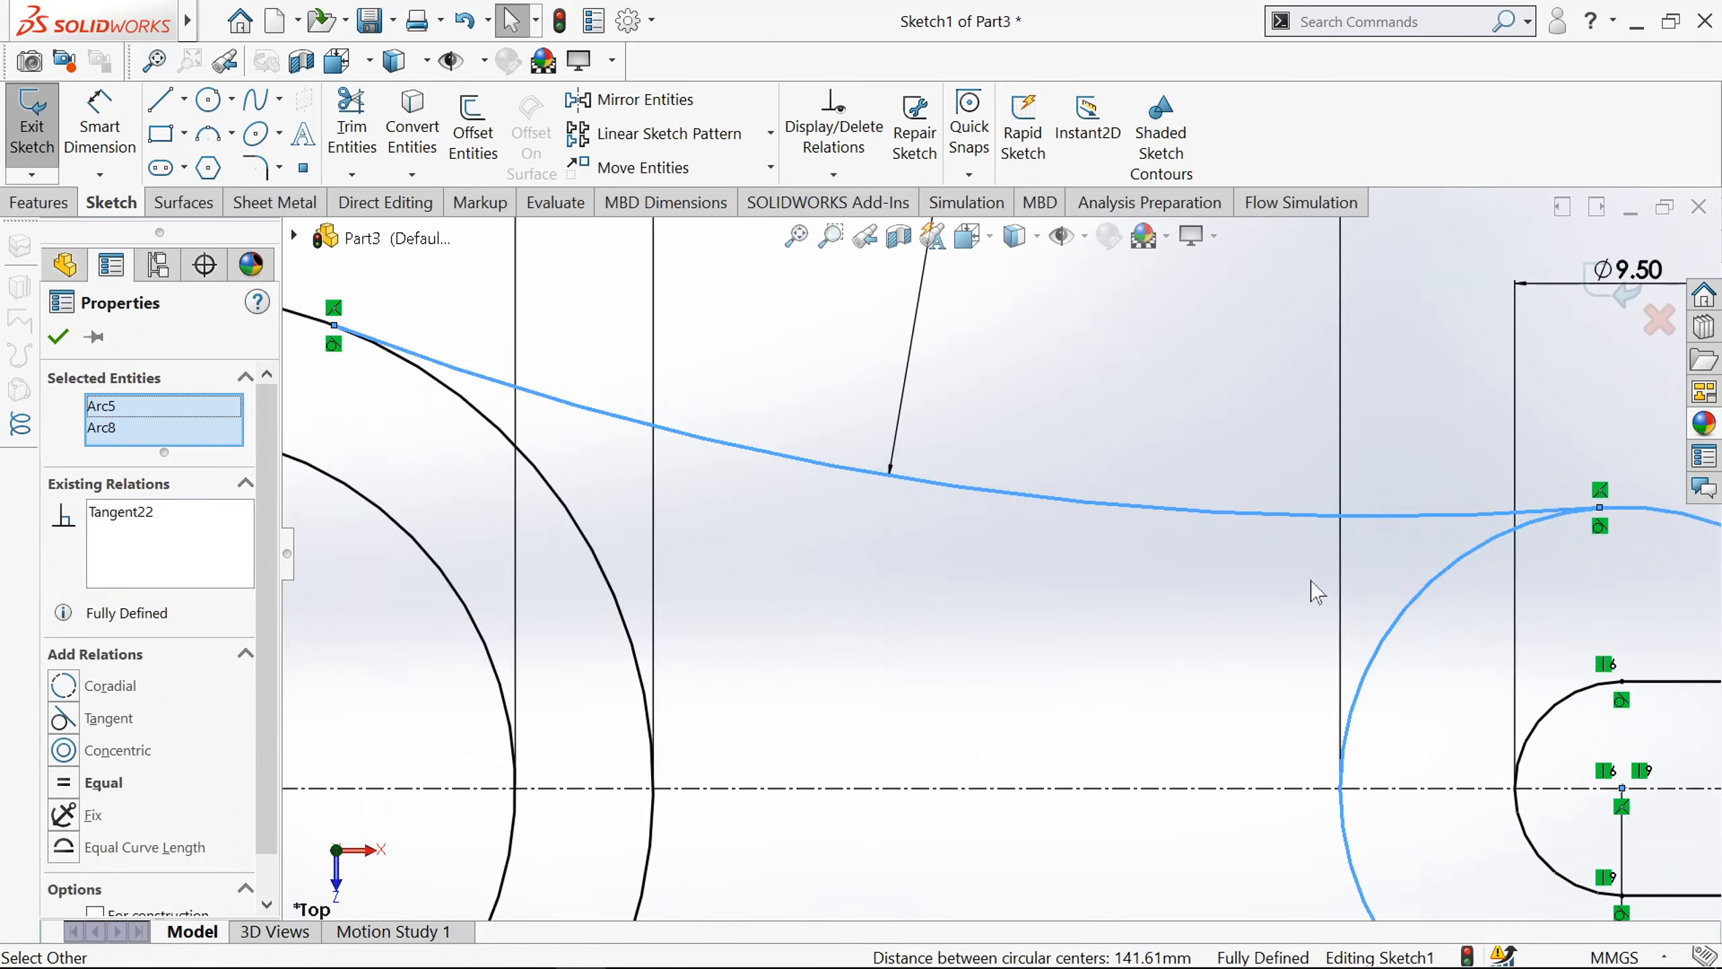
scroll(1288, 586, down, 3)
click(58, 335)
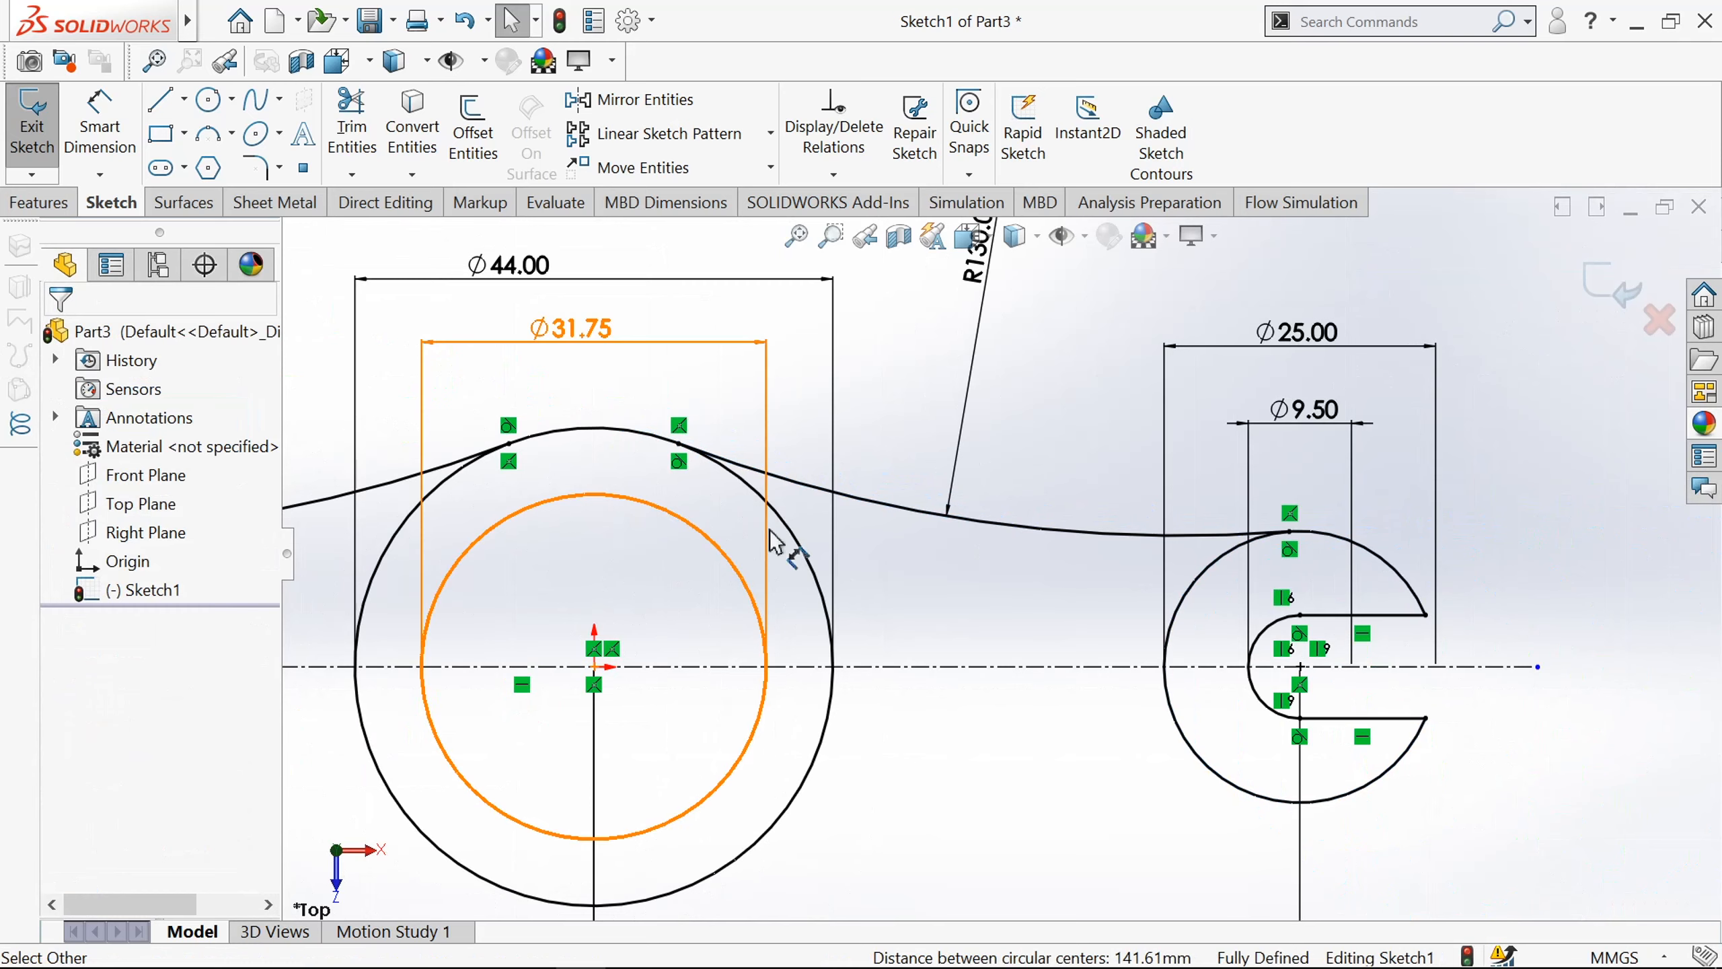
Mirror both connecting arcs about the horizontal centerline as copies on the lower side.
scroll(772, 539, down, 3)
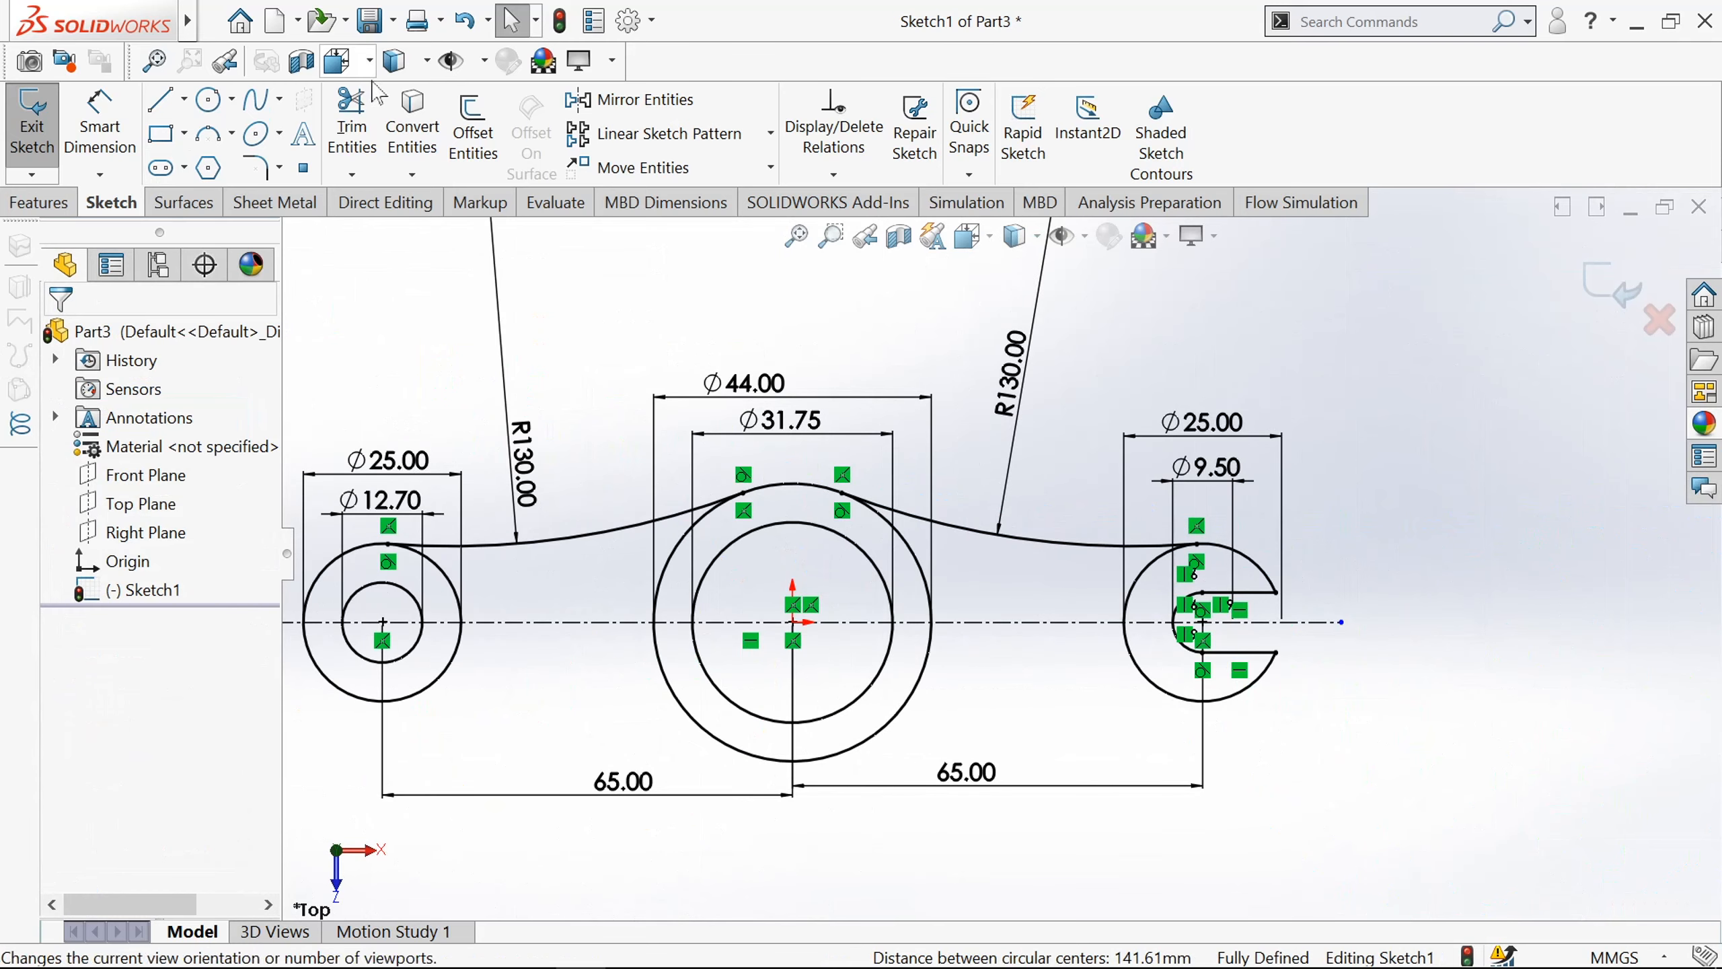
click(621, 105)
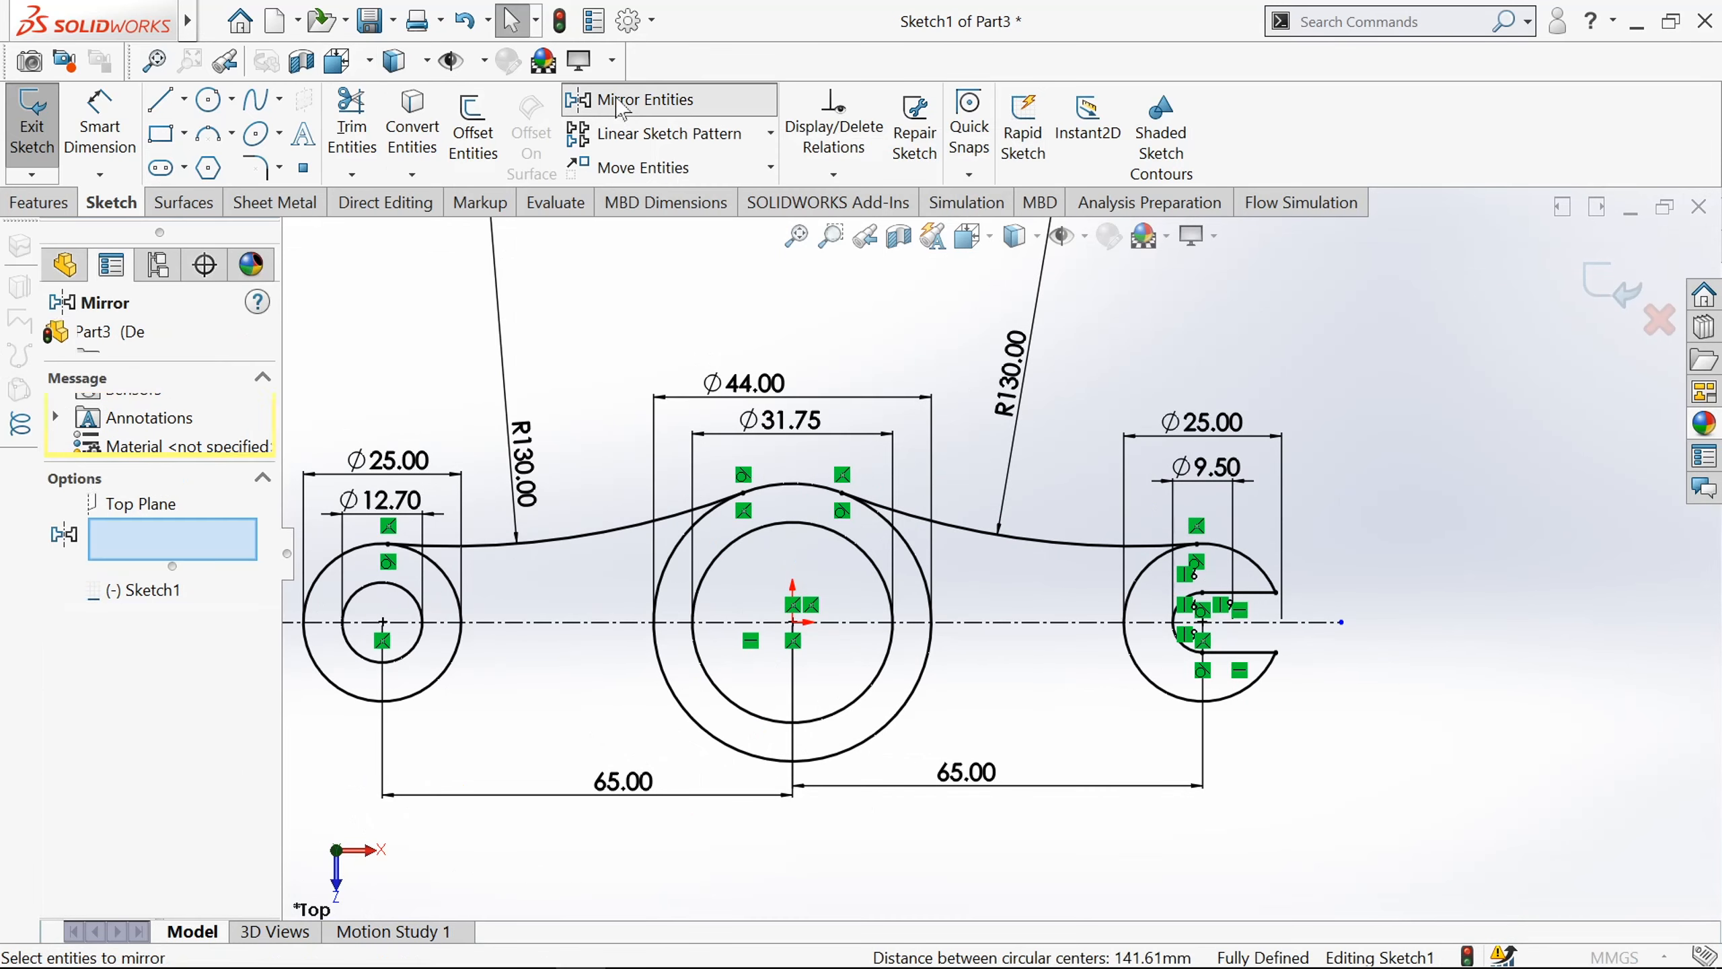
click(573, 542)
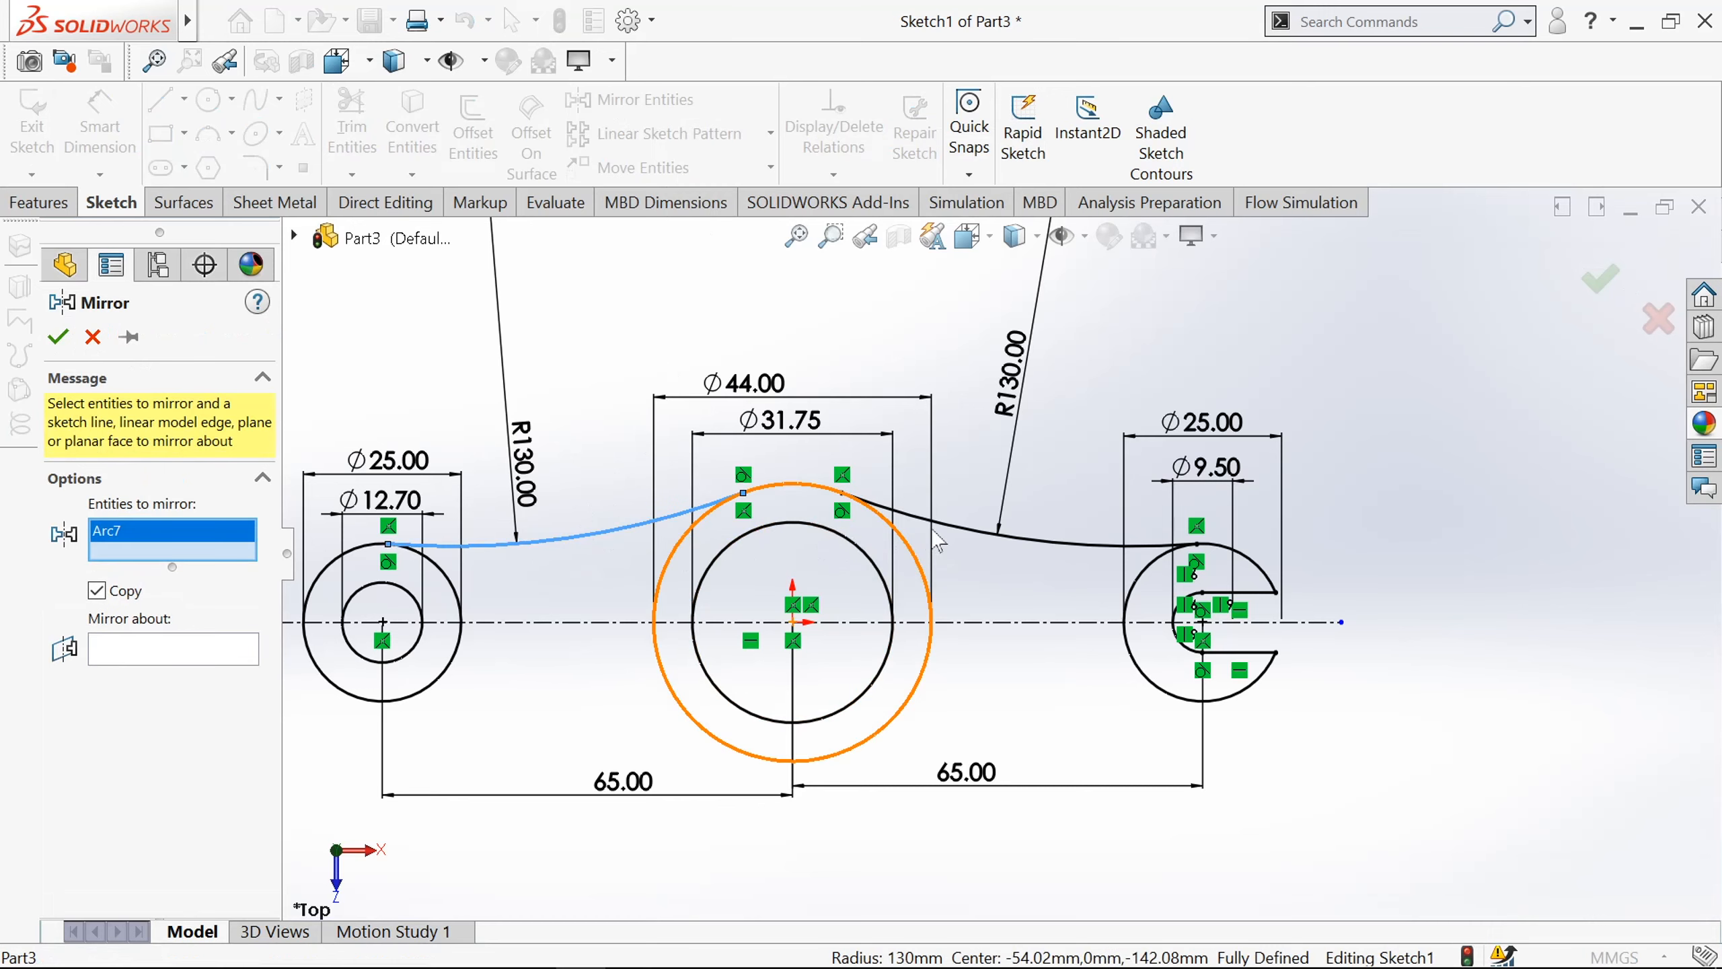
click(963, 529)
click(227, 678)
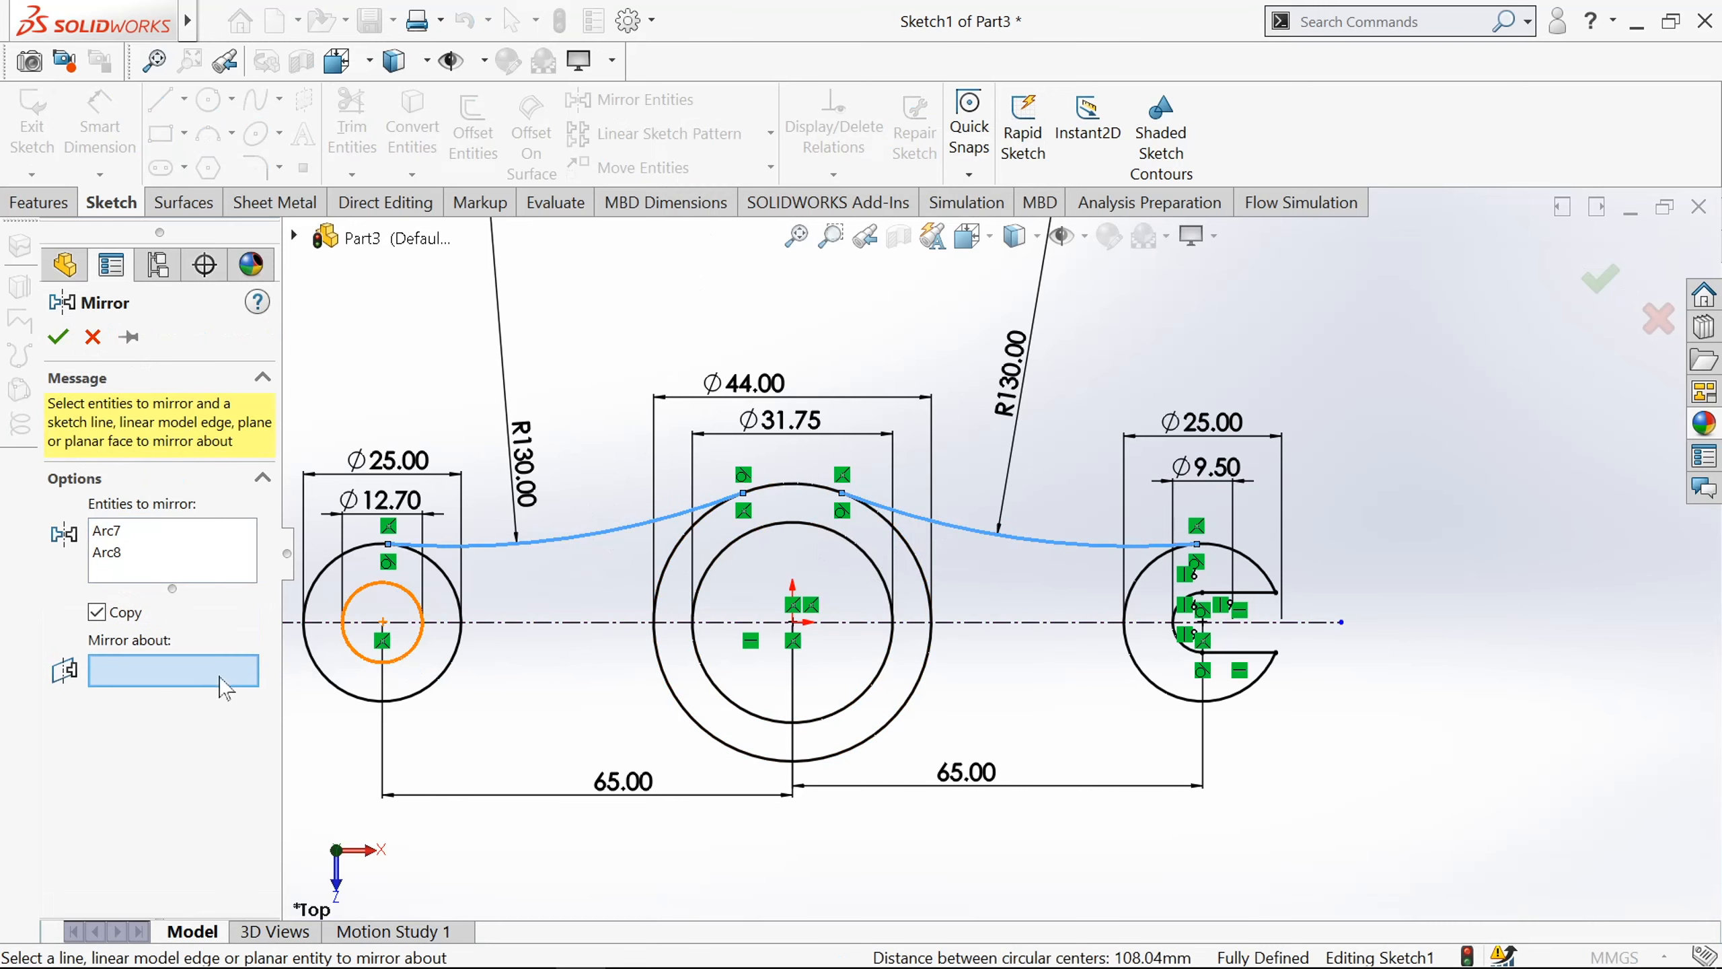
click(570, 623)
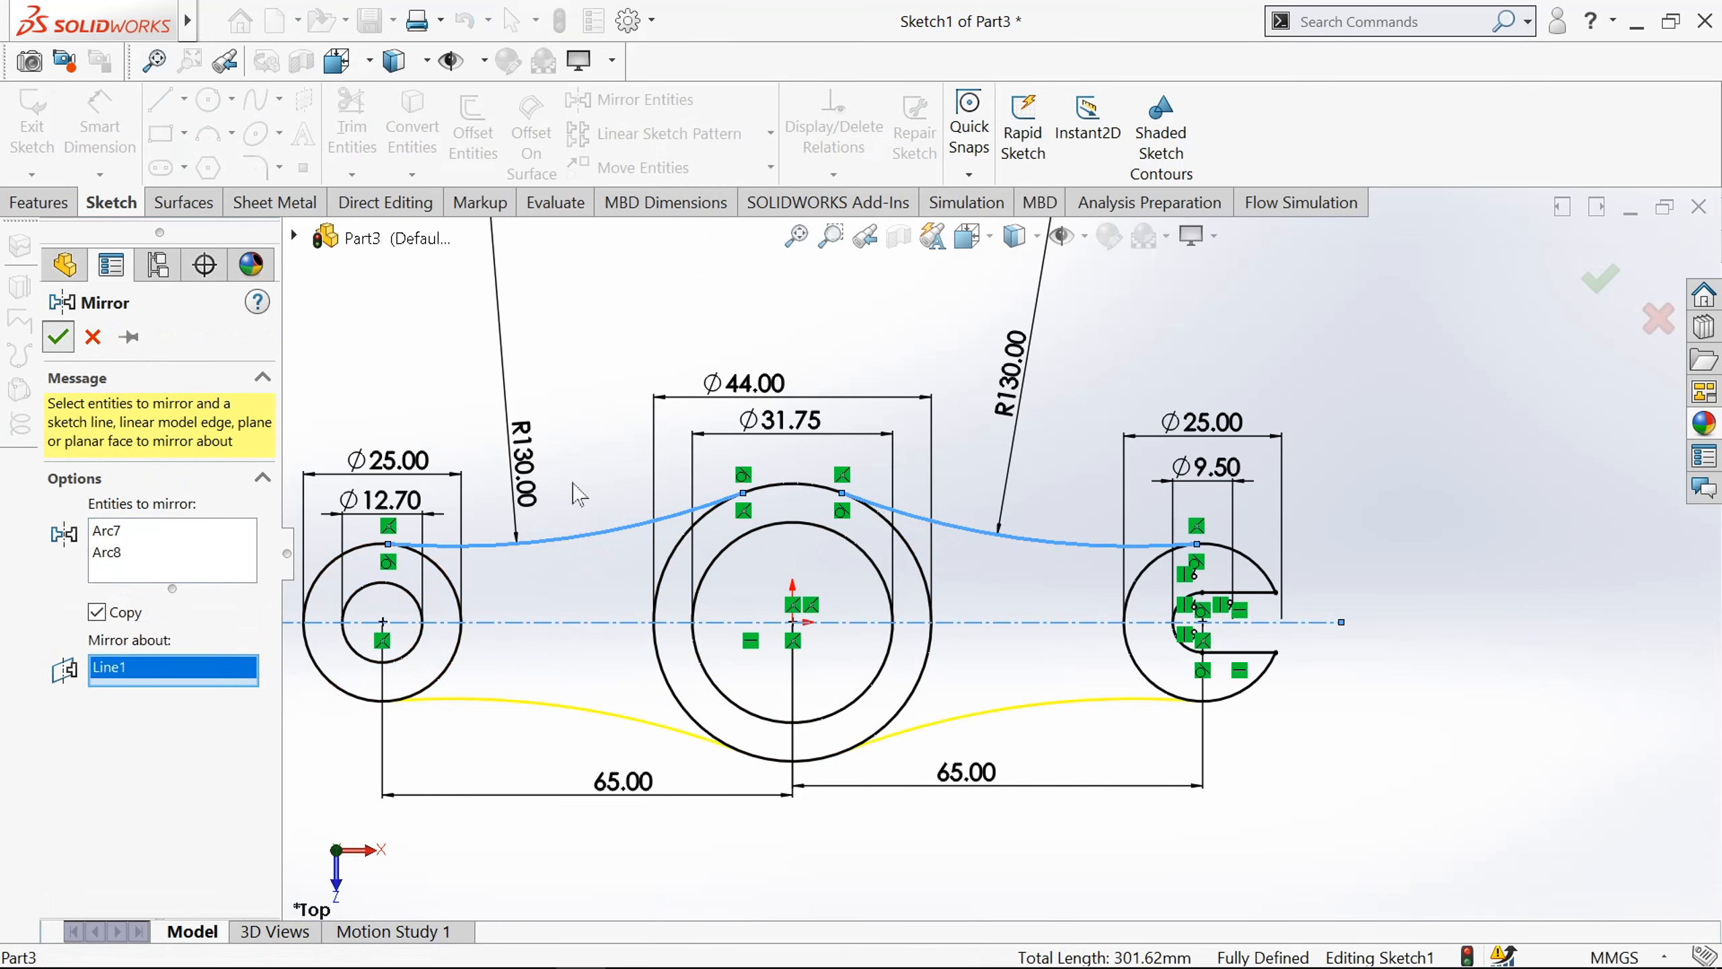
key(Return)
Sketch a slanted chord about 18.3 mm long across the upper right of the central 31.75 mm circle.
scroll(703, 595, down, 2)
scroll(703, 595, up, 3)
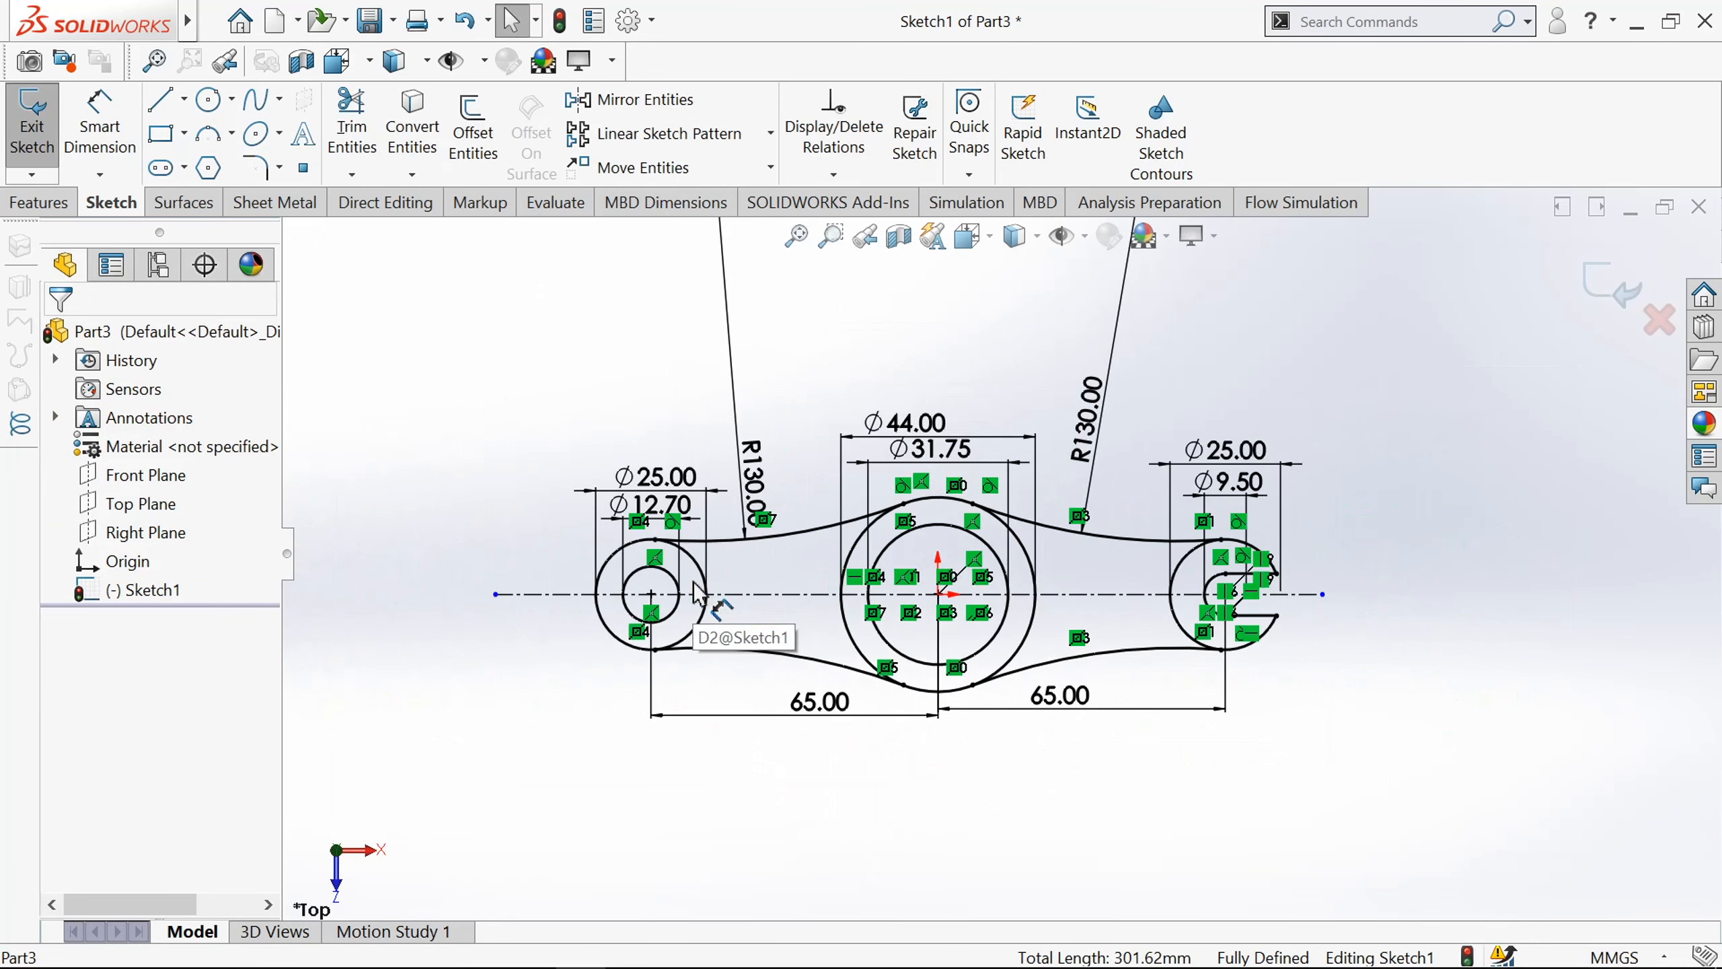
click(177, 107)
scroll(984, 575, down, 4)
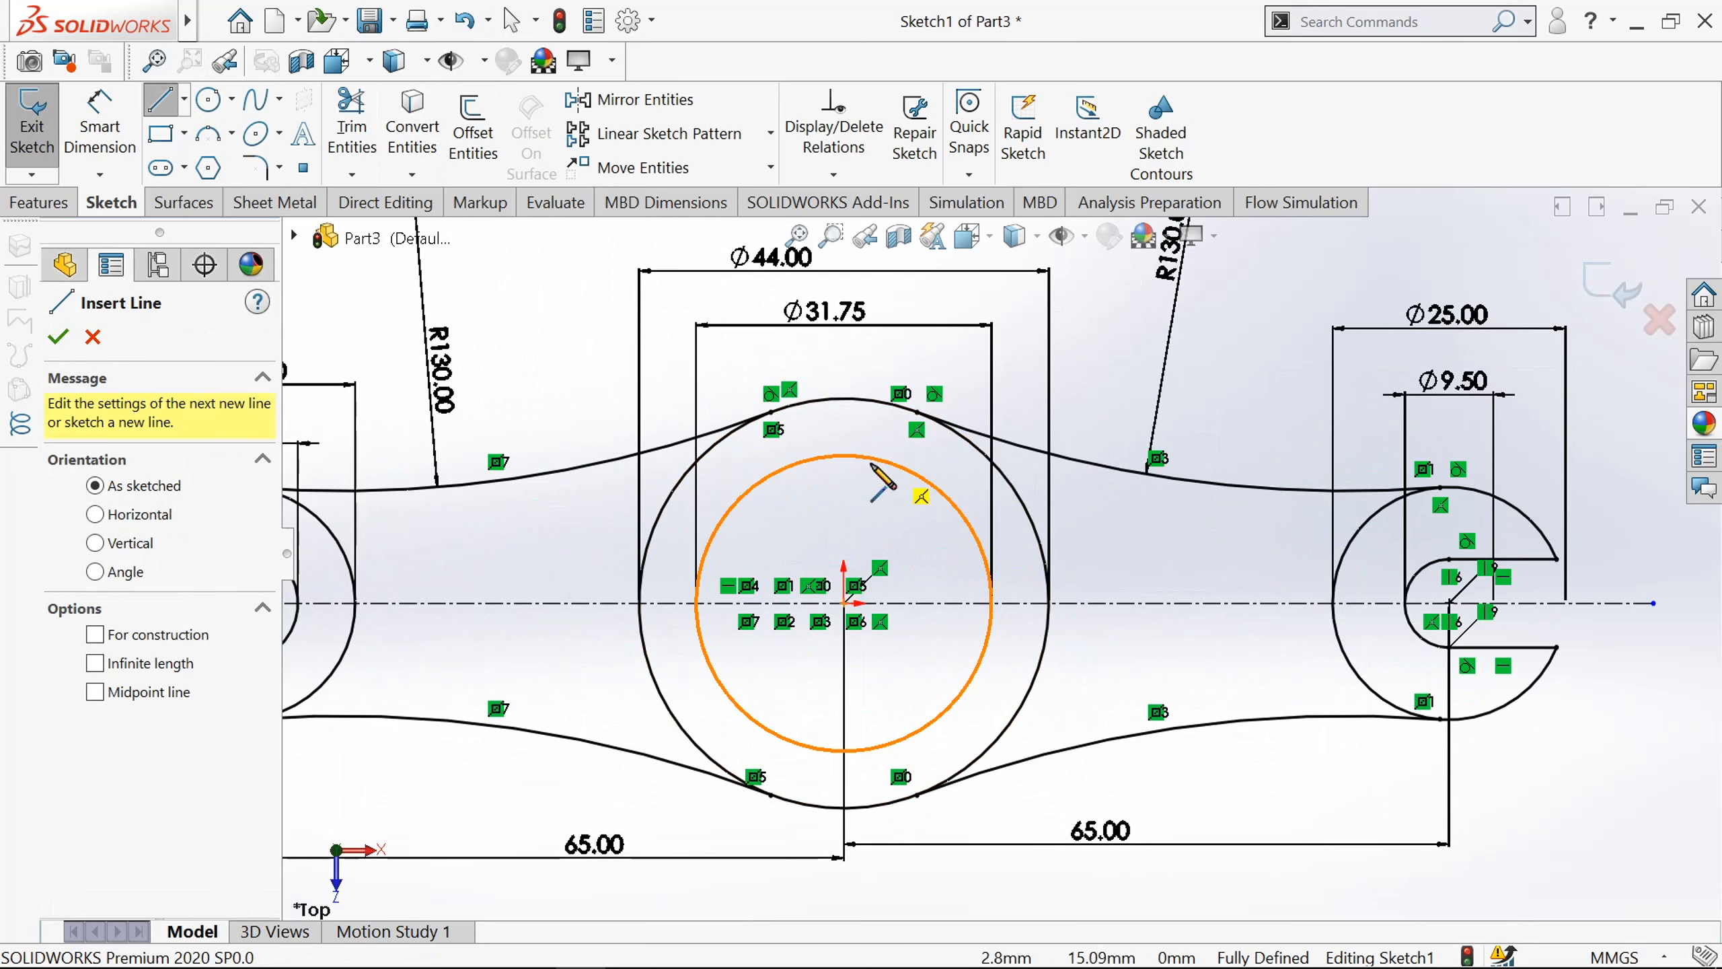
click(871, 459)
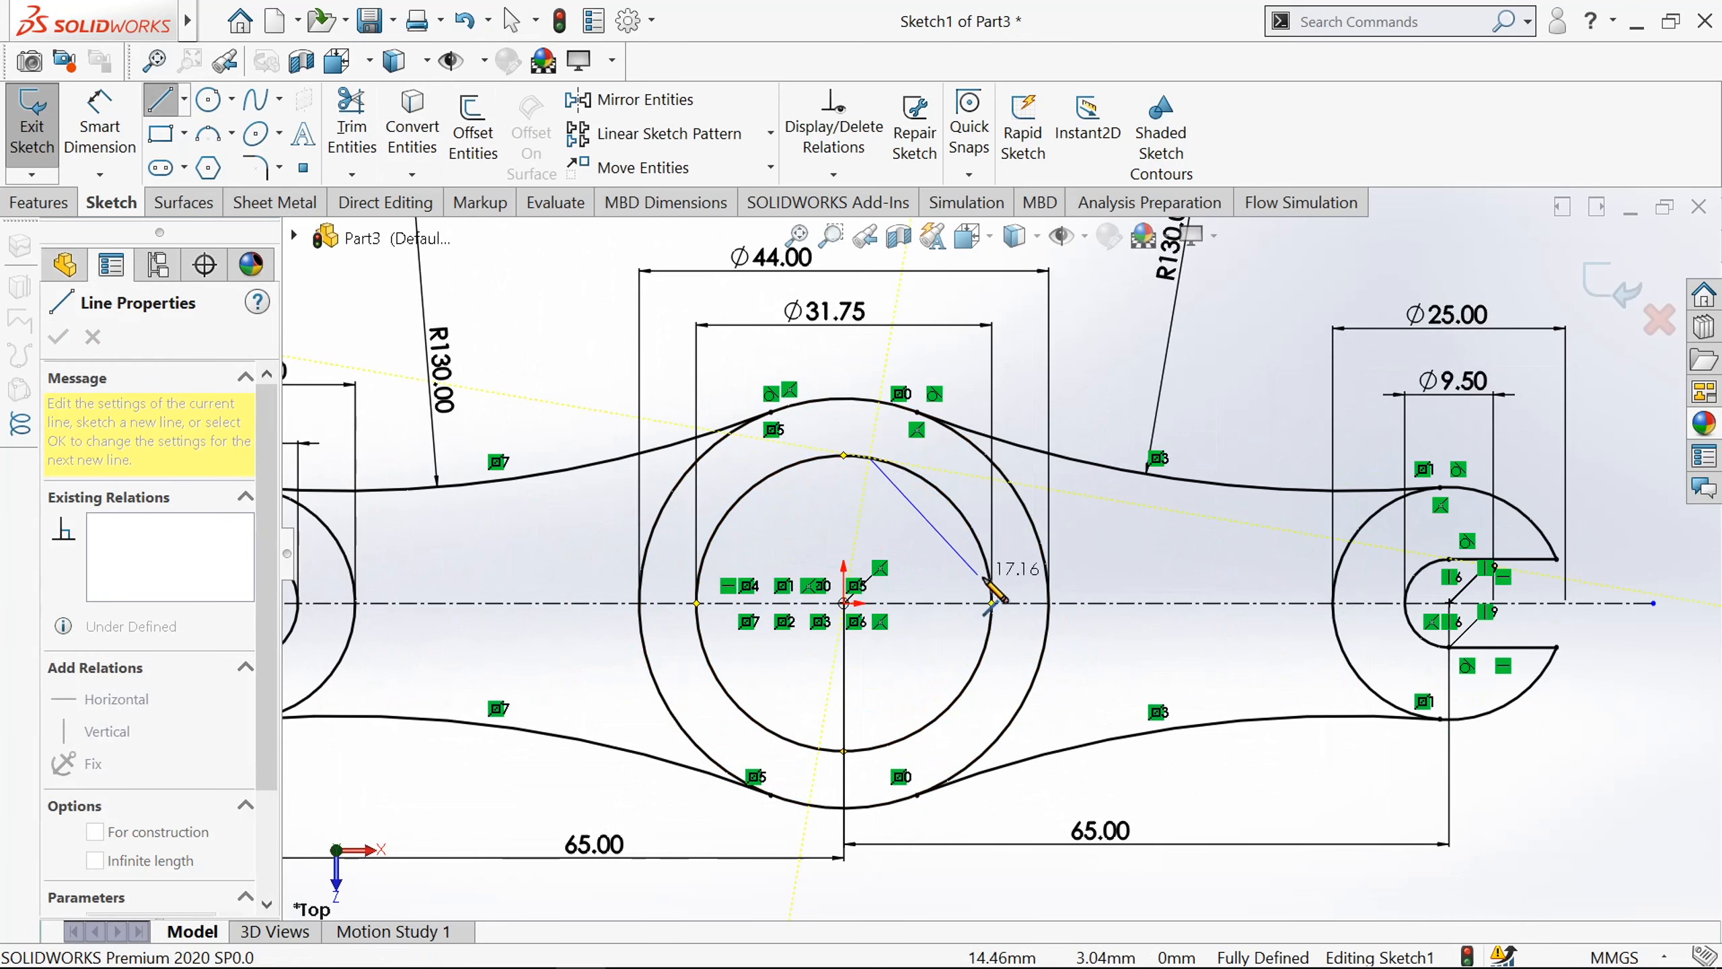
click(990, 578)
Dimension the slanted chord inside the 31.75 mm circle with an aligned length of 18 mm.
click(100, 147)
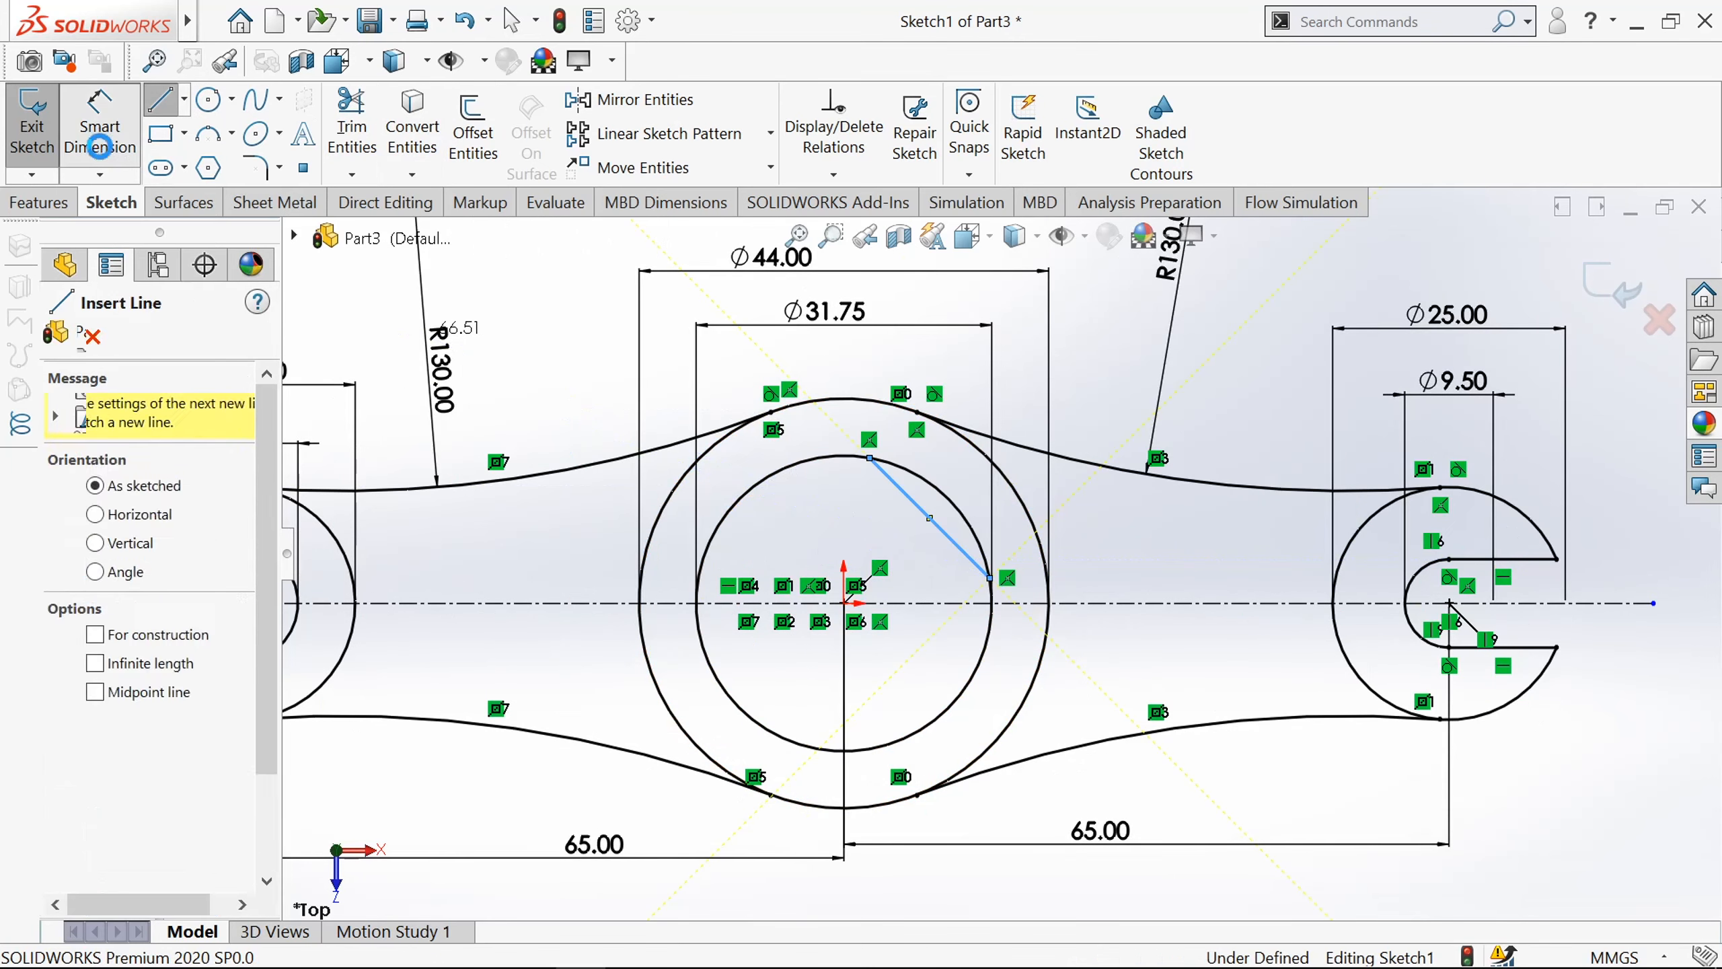
click(976, 411)
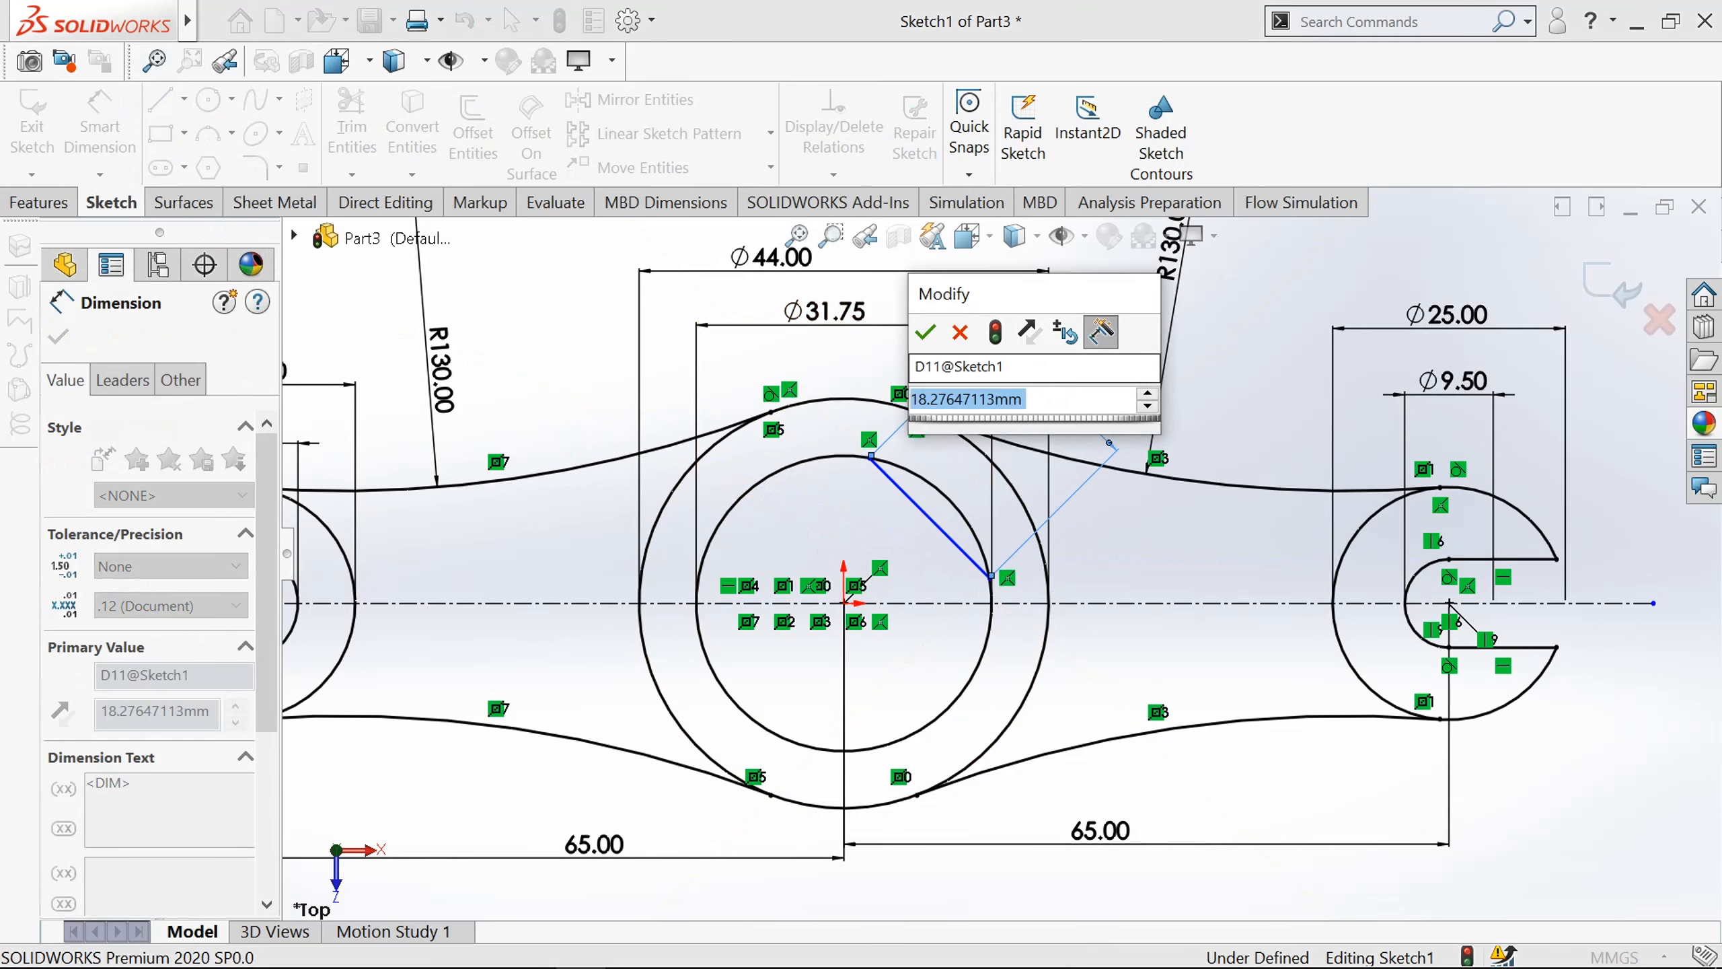
text(18)
key(Return)
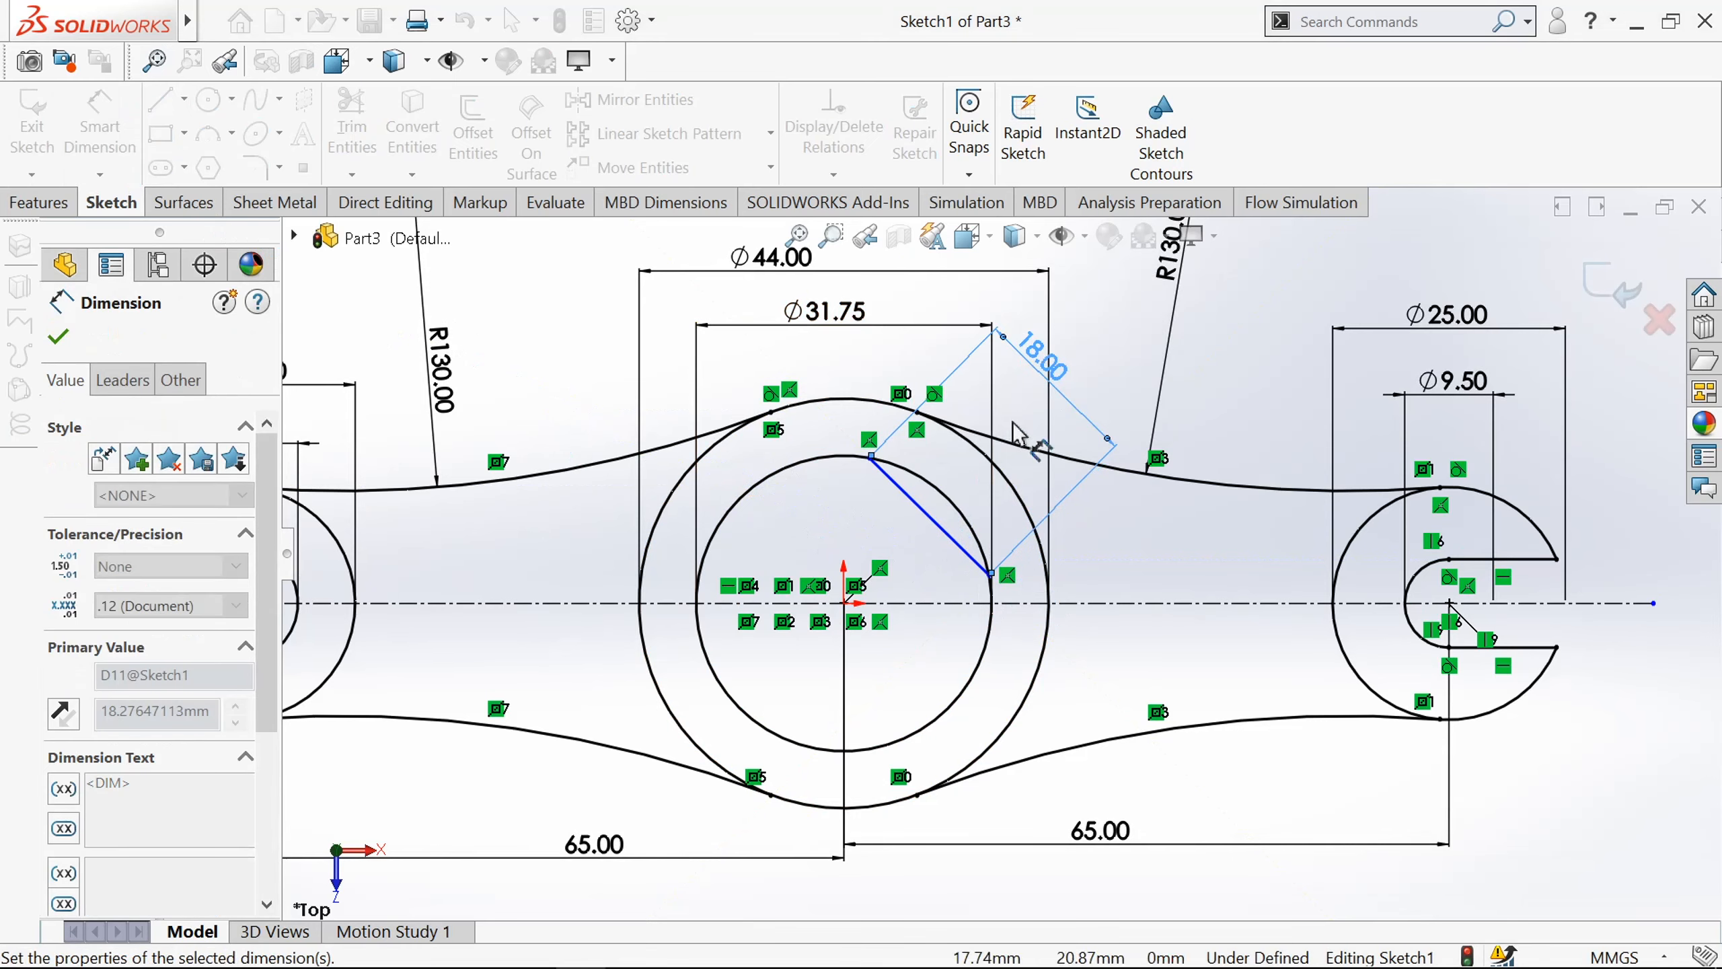
Dimension the vertical distance from the origin to the chord's upper endpoint as 15 mm and finish dimensioning.
click(870, 460)
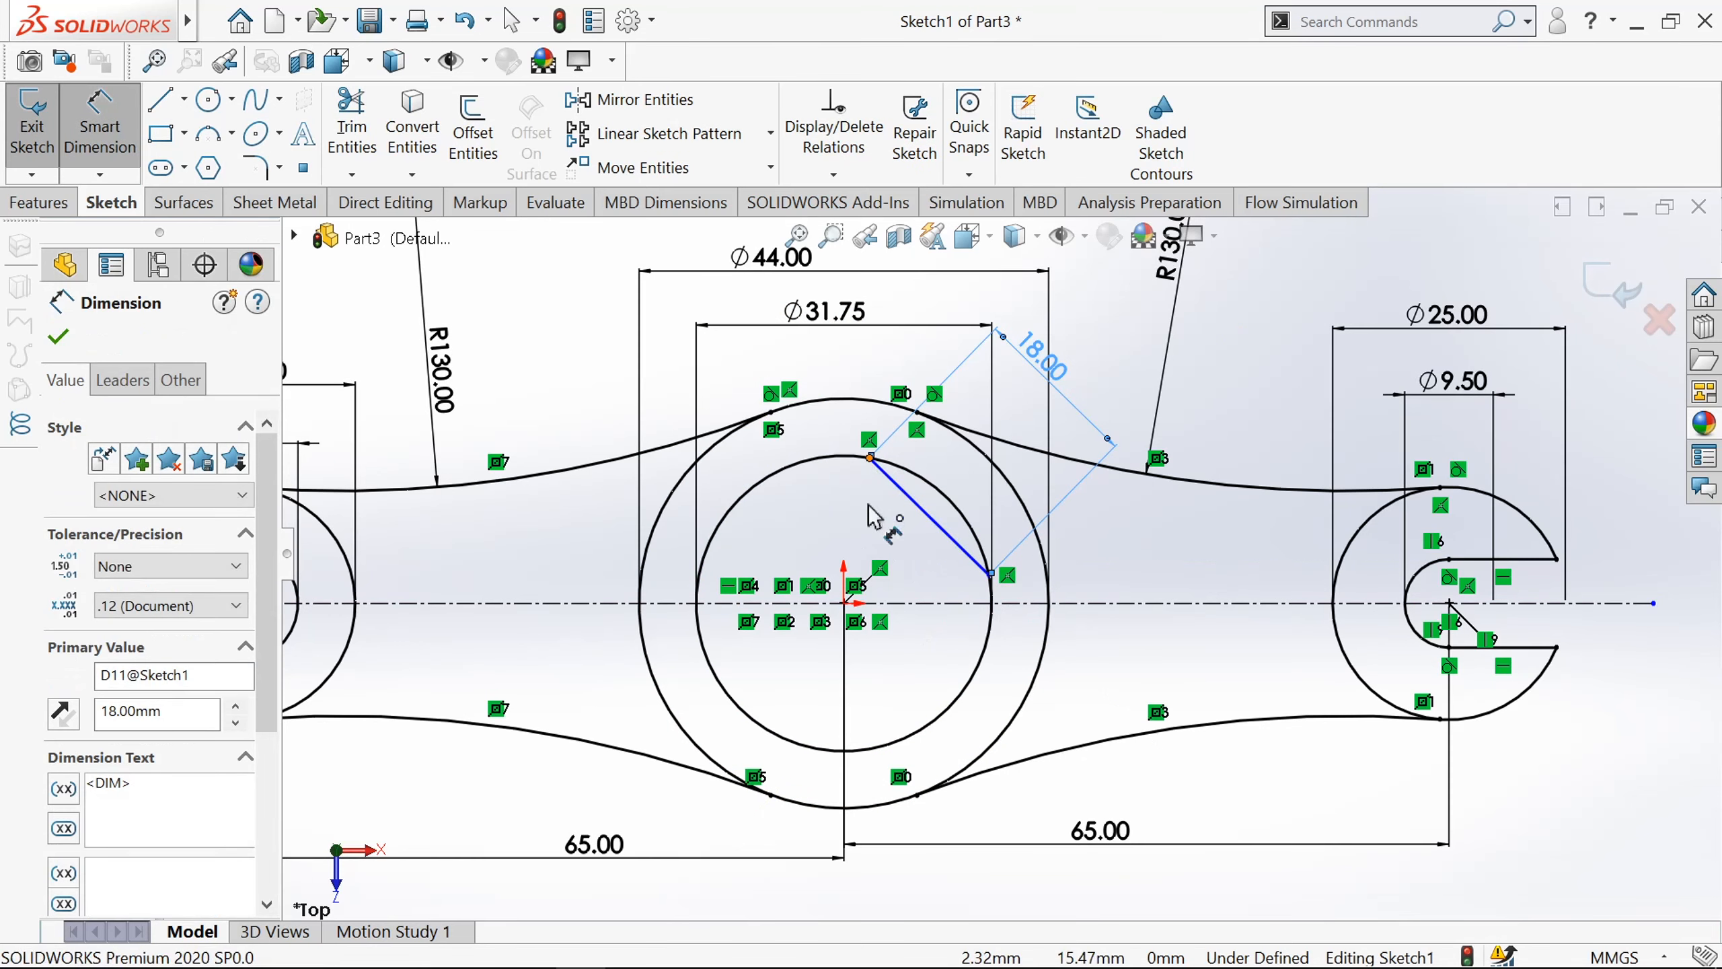
click(847, 603)
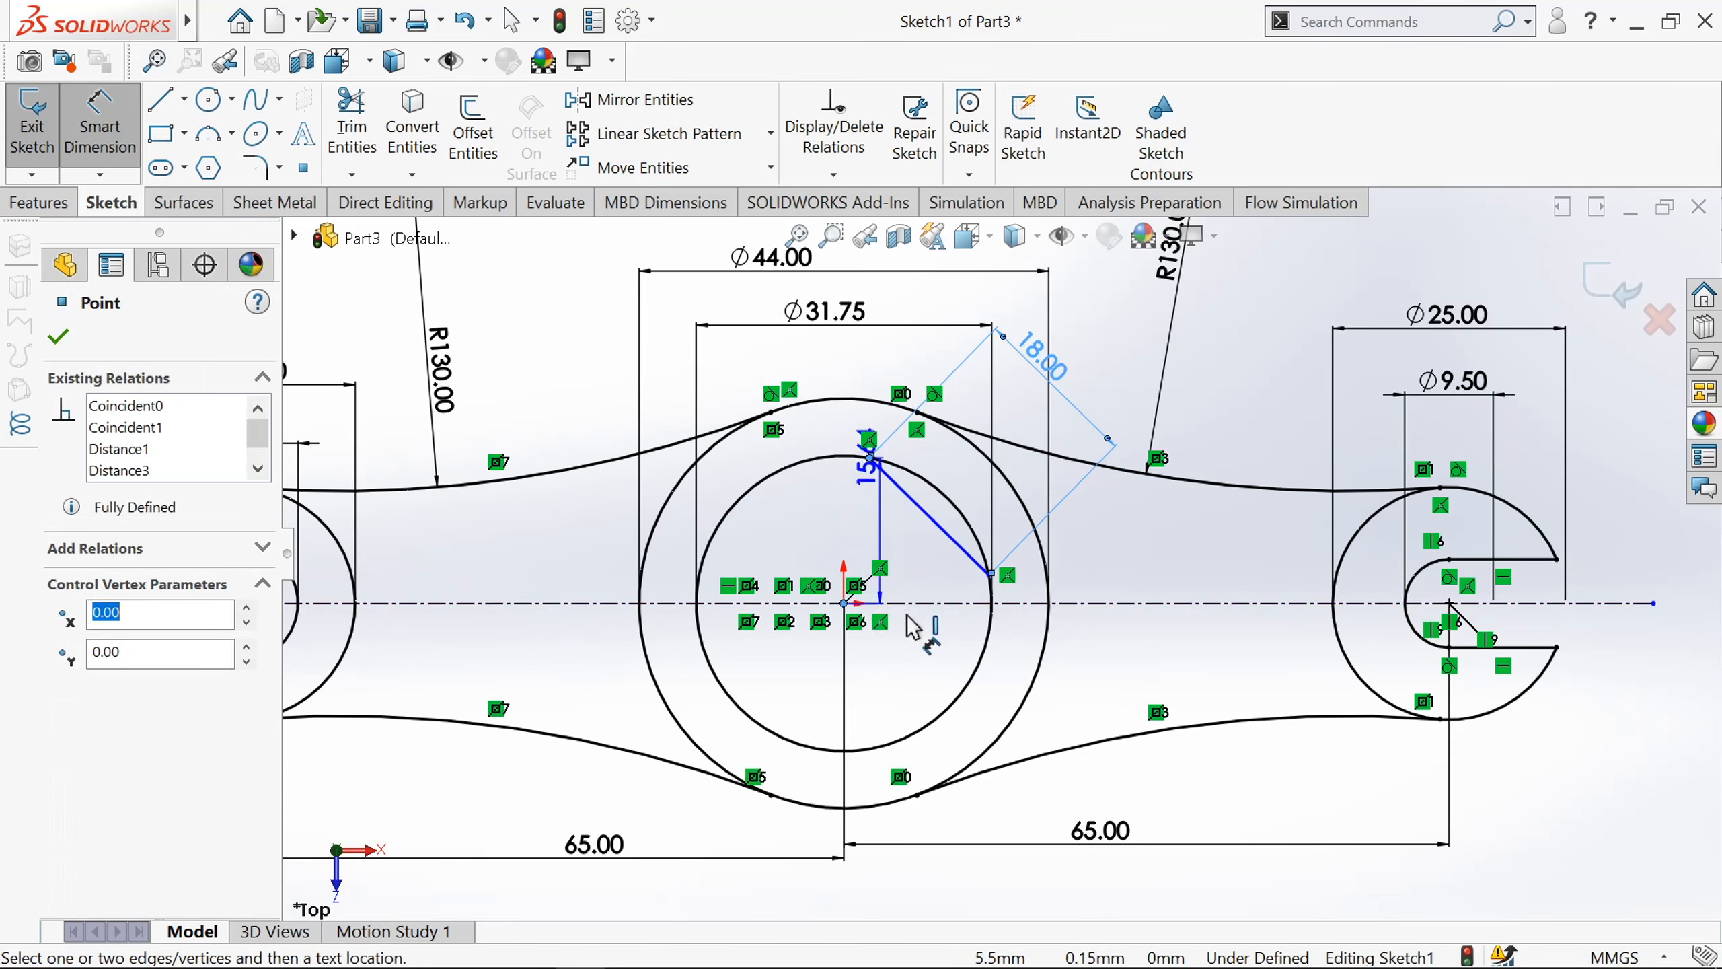
click(910, 475)
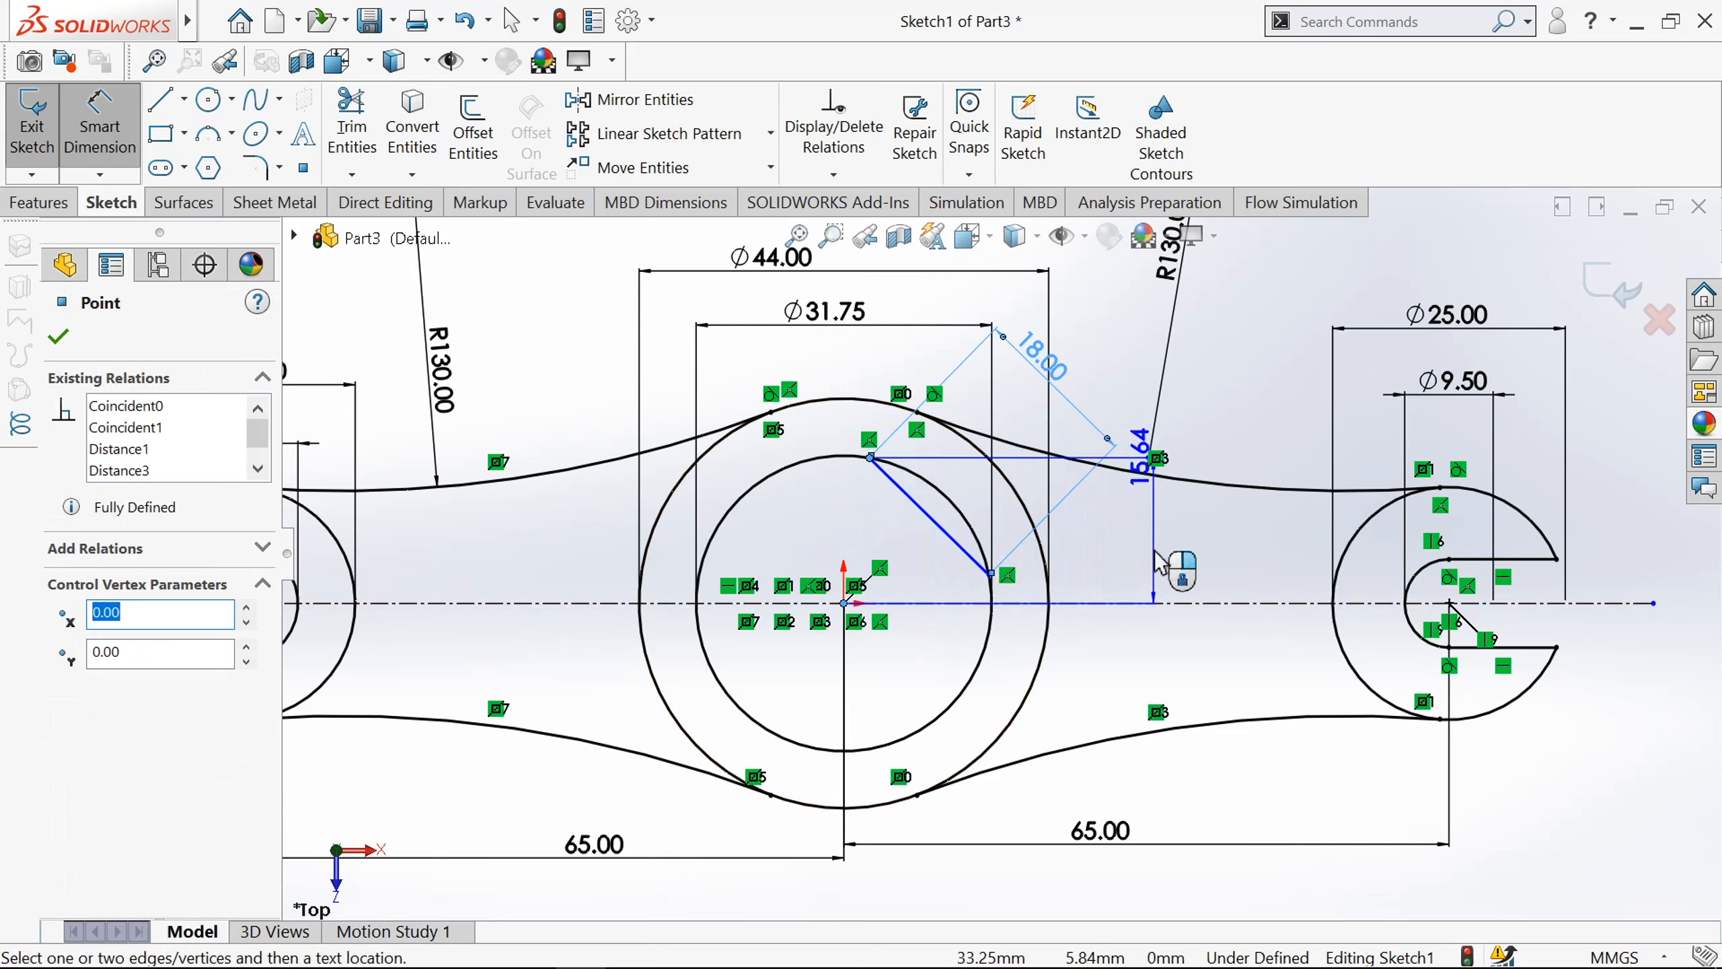
click(1230, 568)
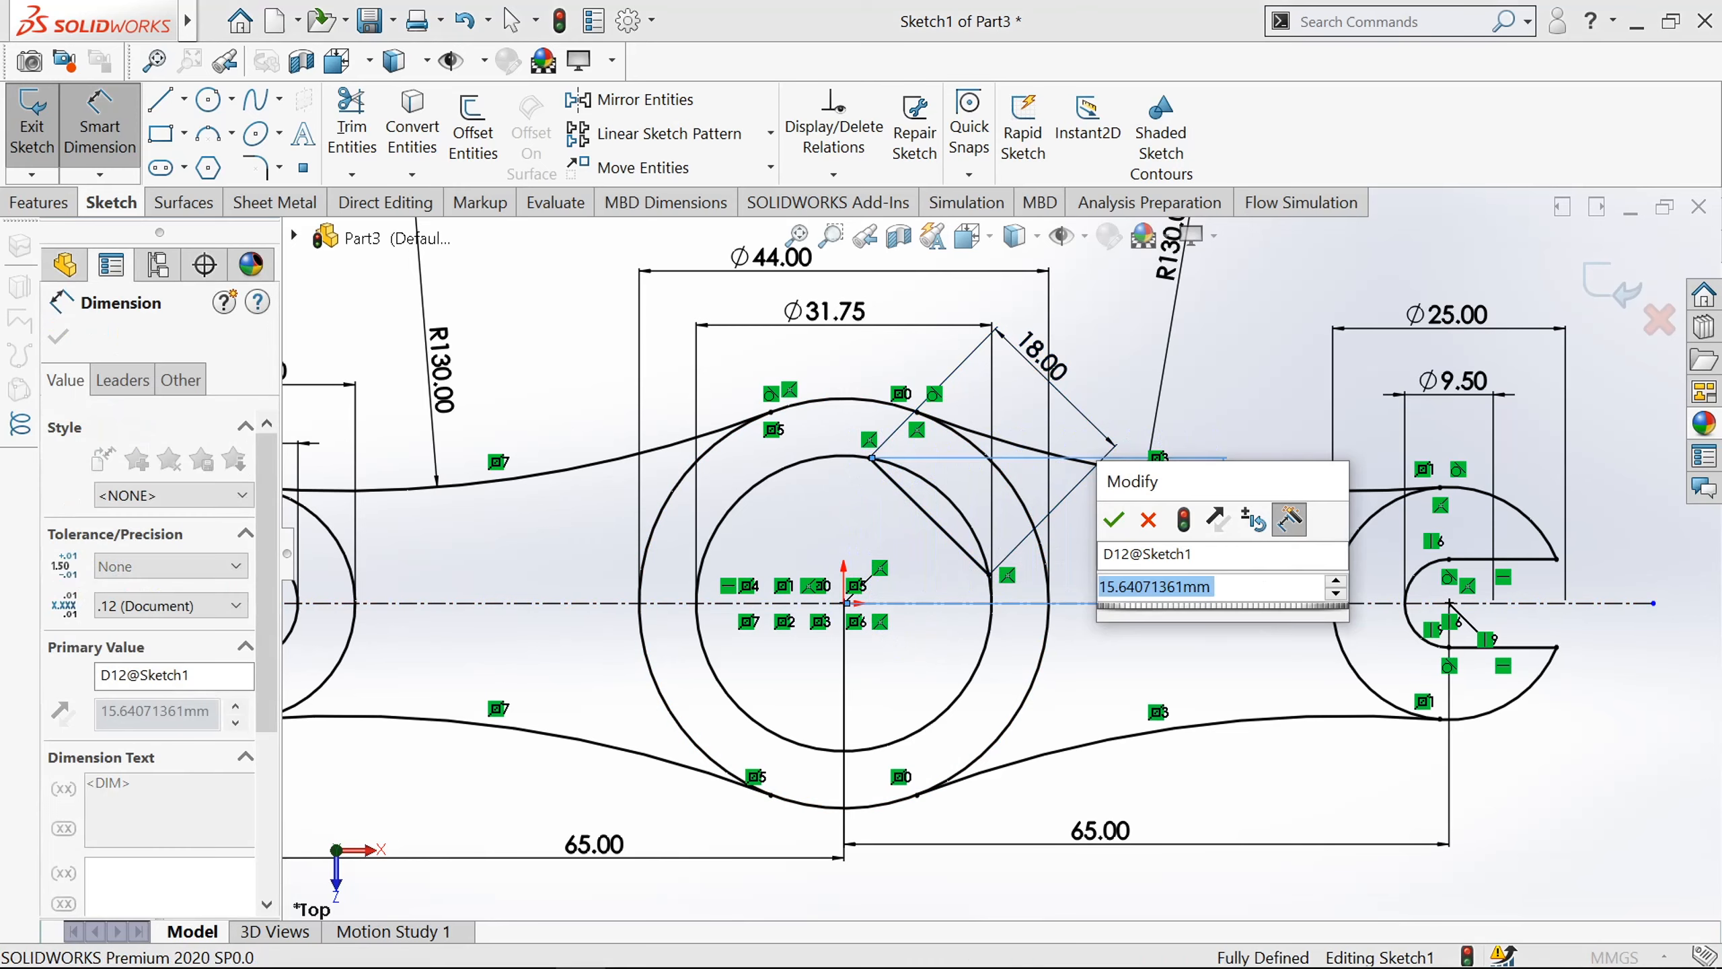
key(Return)
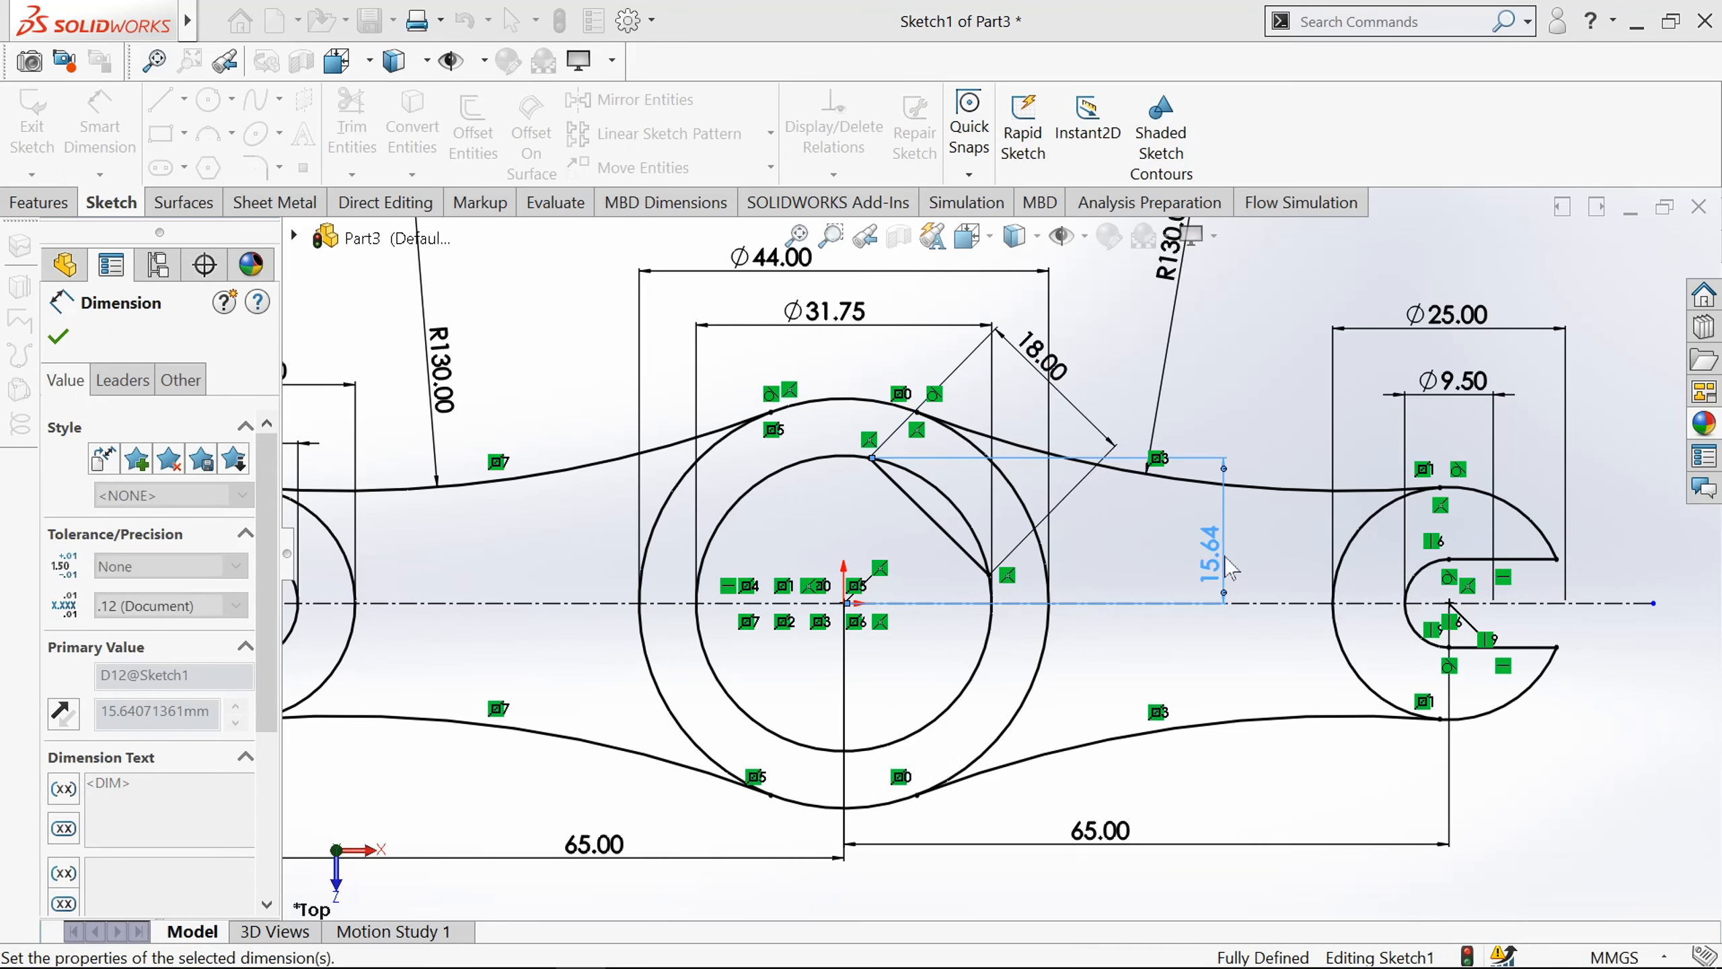
click(59, 339)
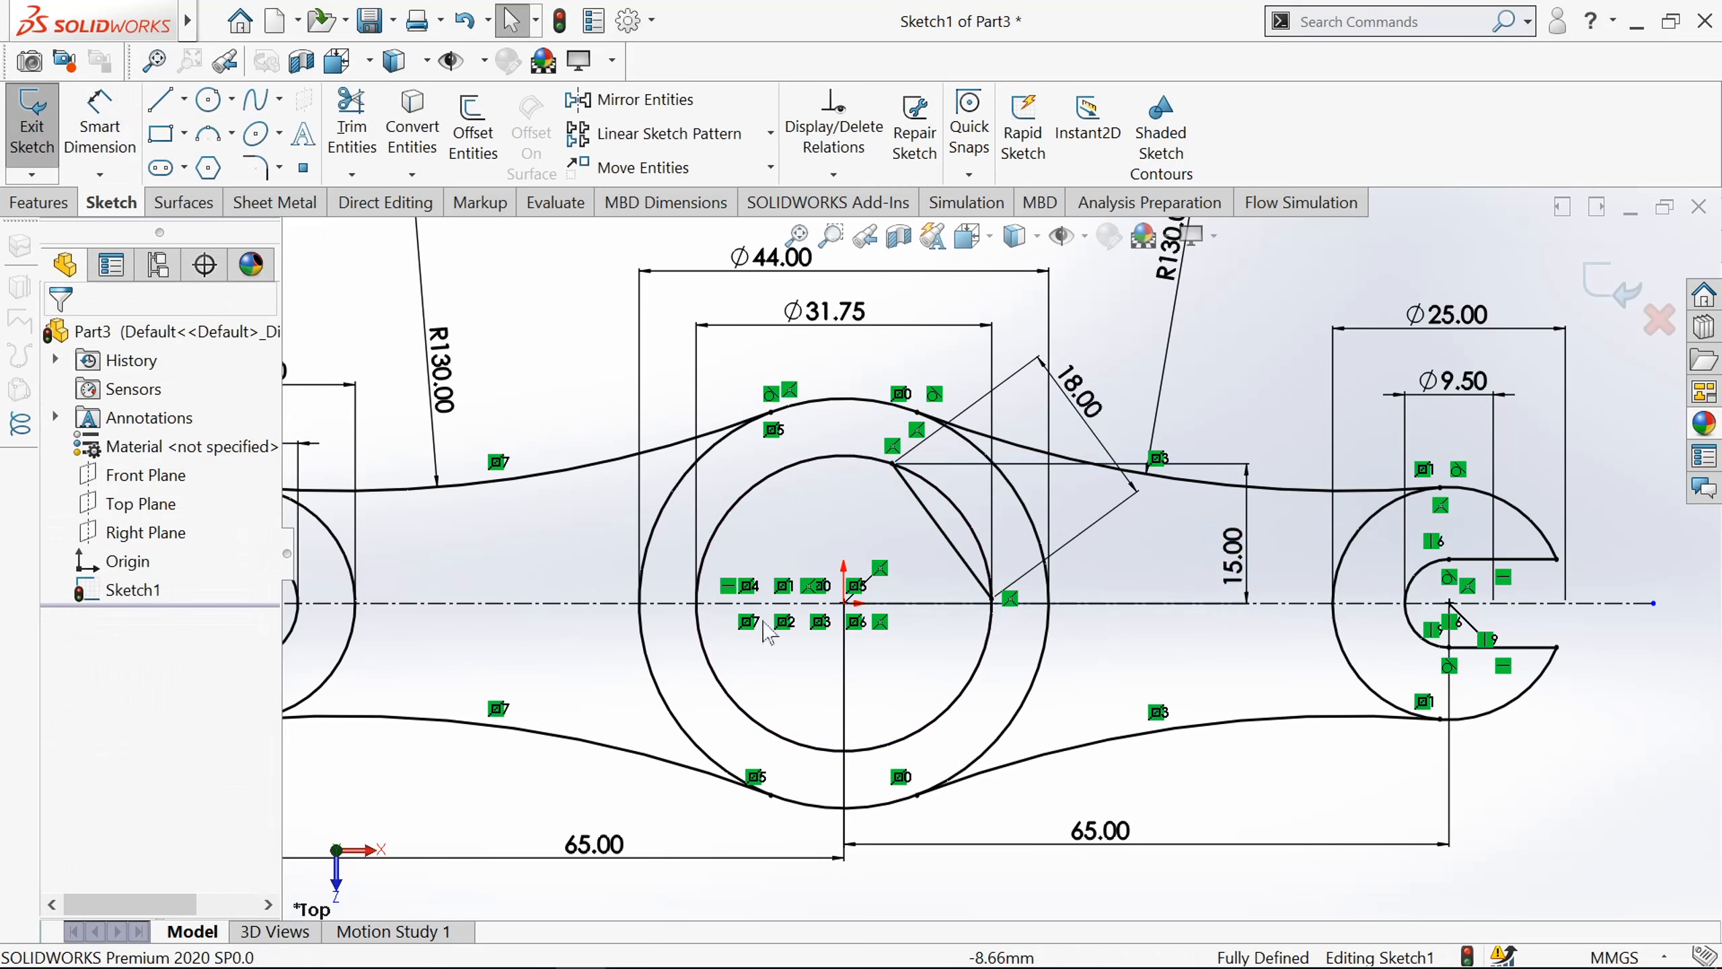
Trim away the short piece of the 31.75 mm circle outside the chord, leaving a flat on the bore.
click(351, 126)
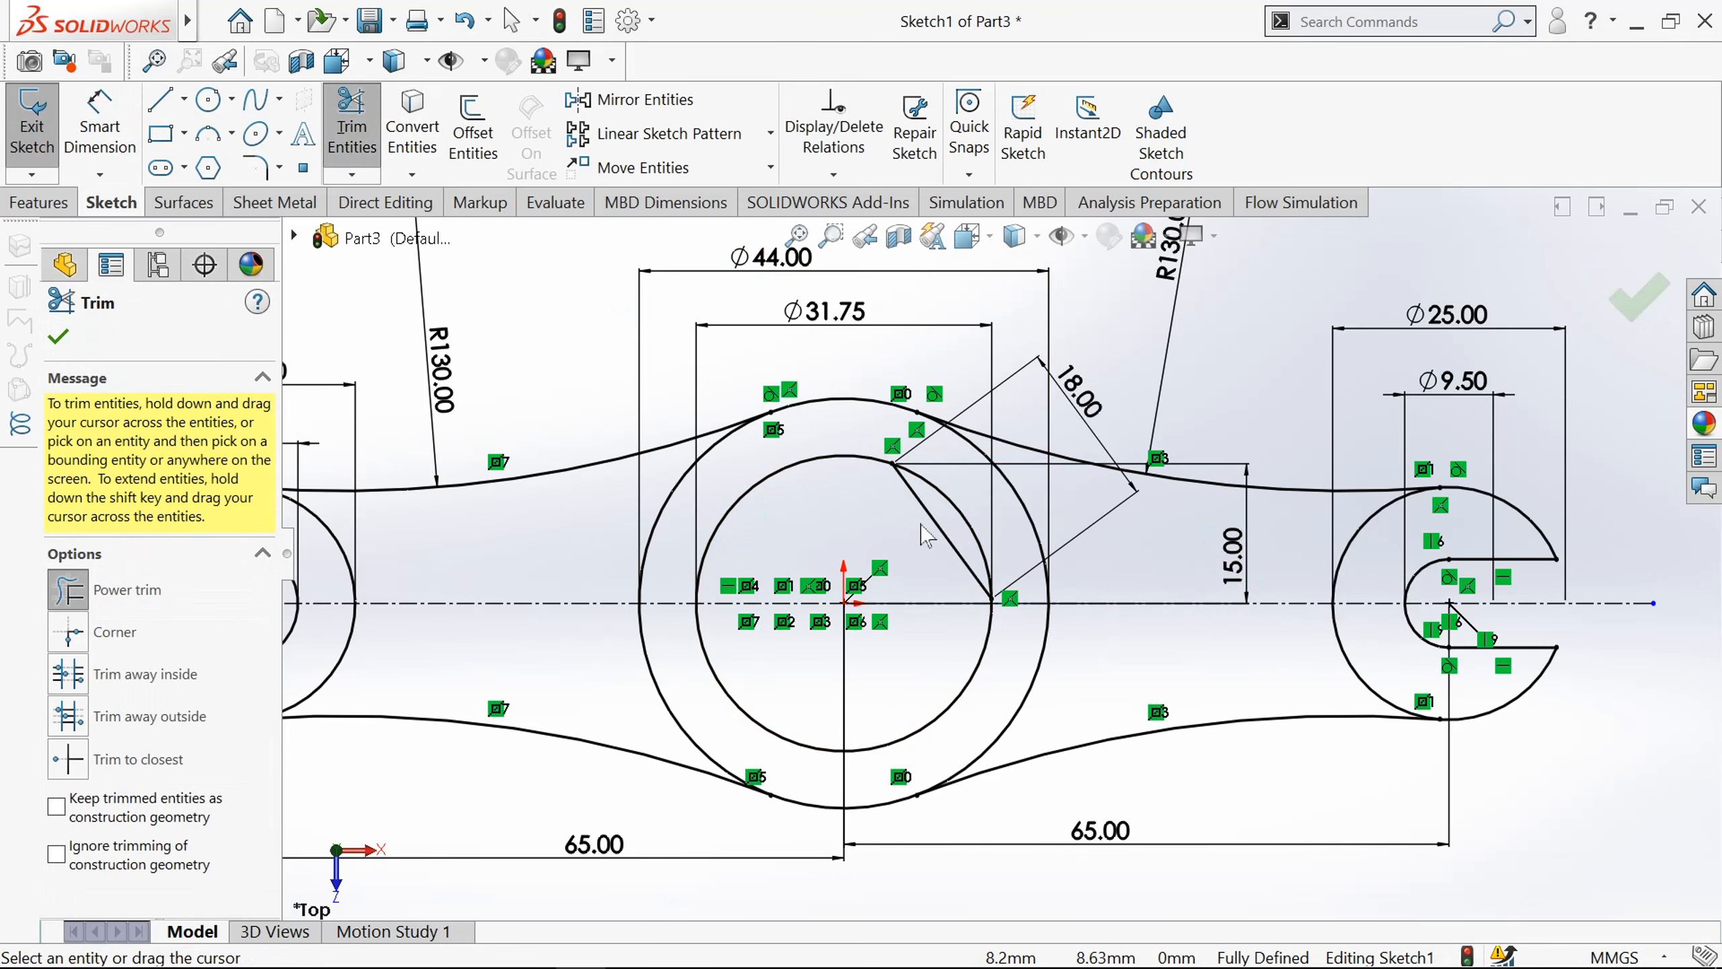
scroll(902, 515, down, 1)
scroll(976, 530, up, 4)
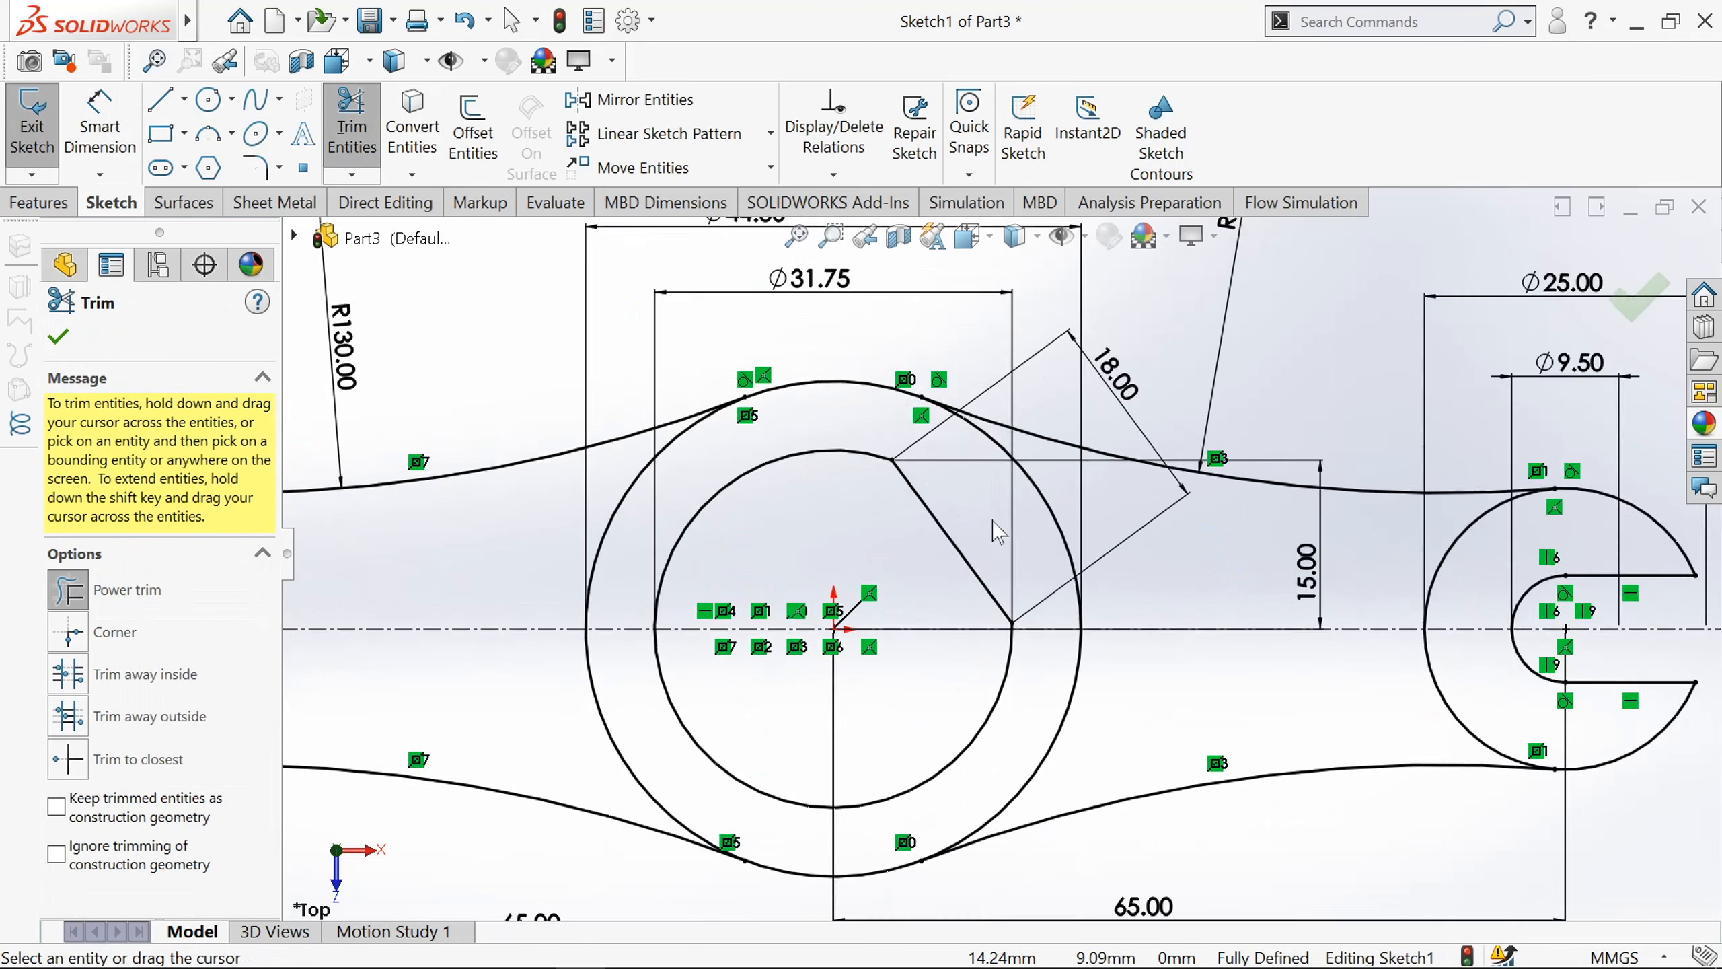
click(60, 338)
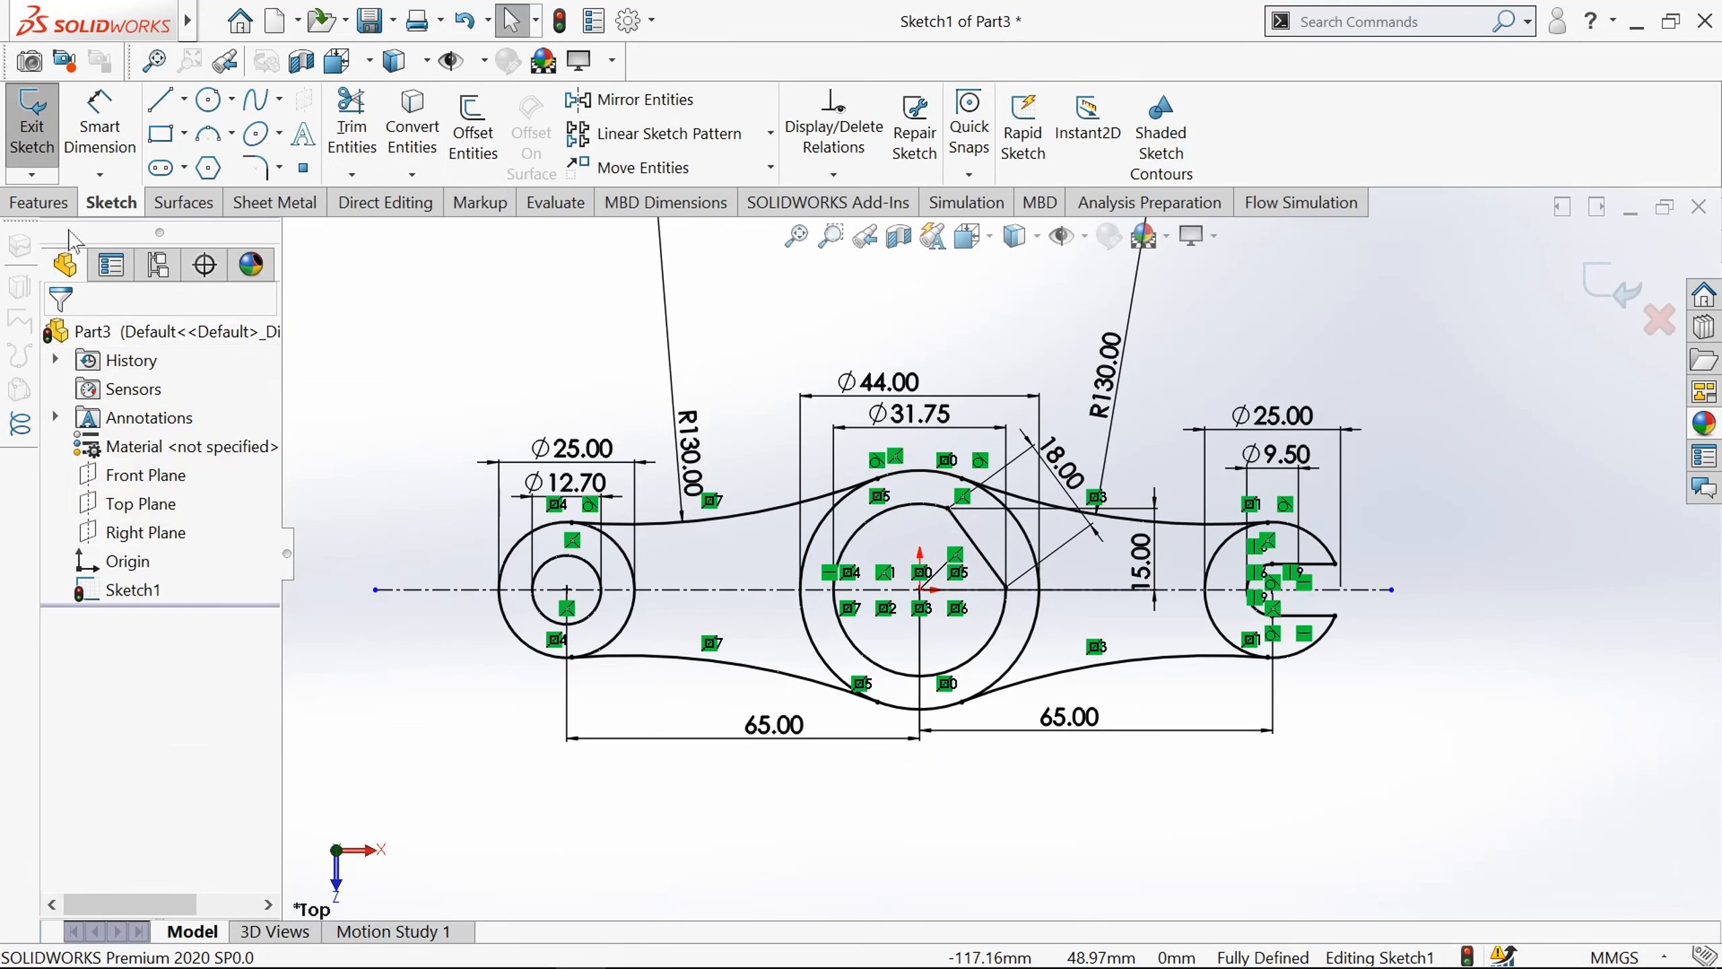
Exit the sketch and extrude the four web regions between the central boss and the two end bosses 10 mm.
key(ctrl+b)
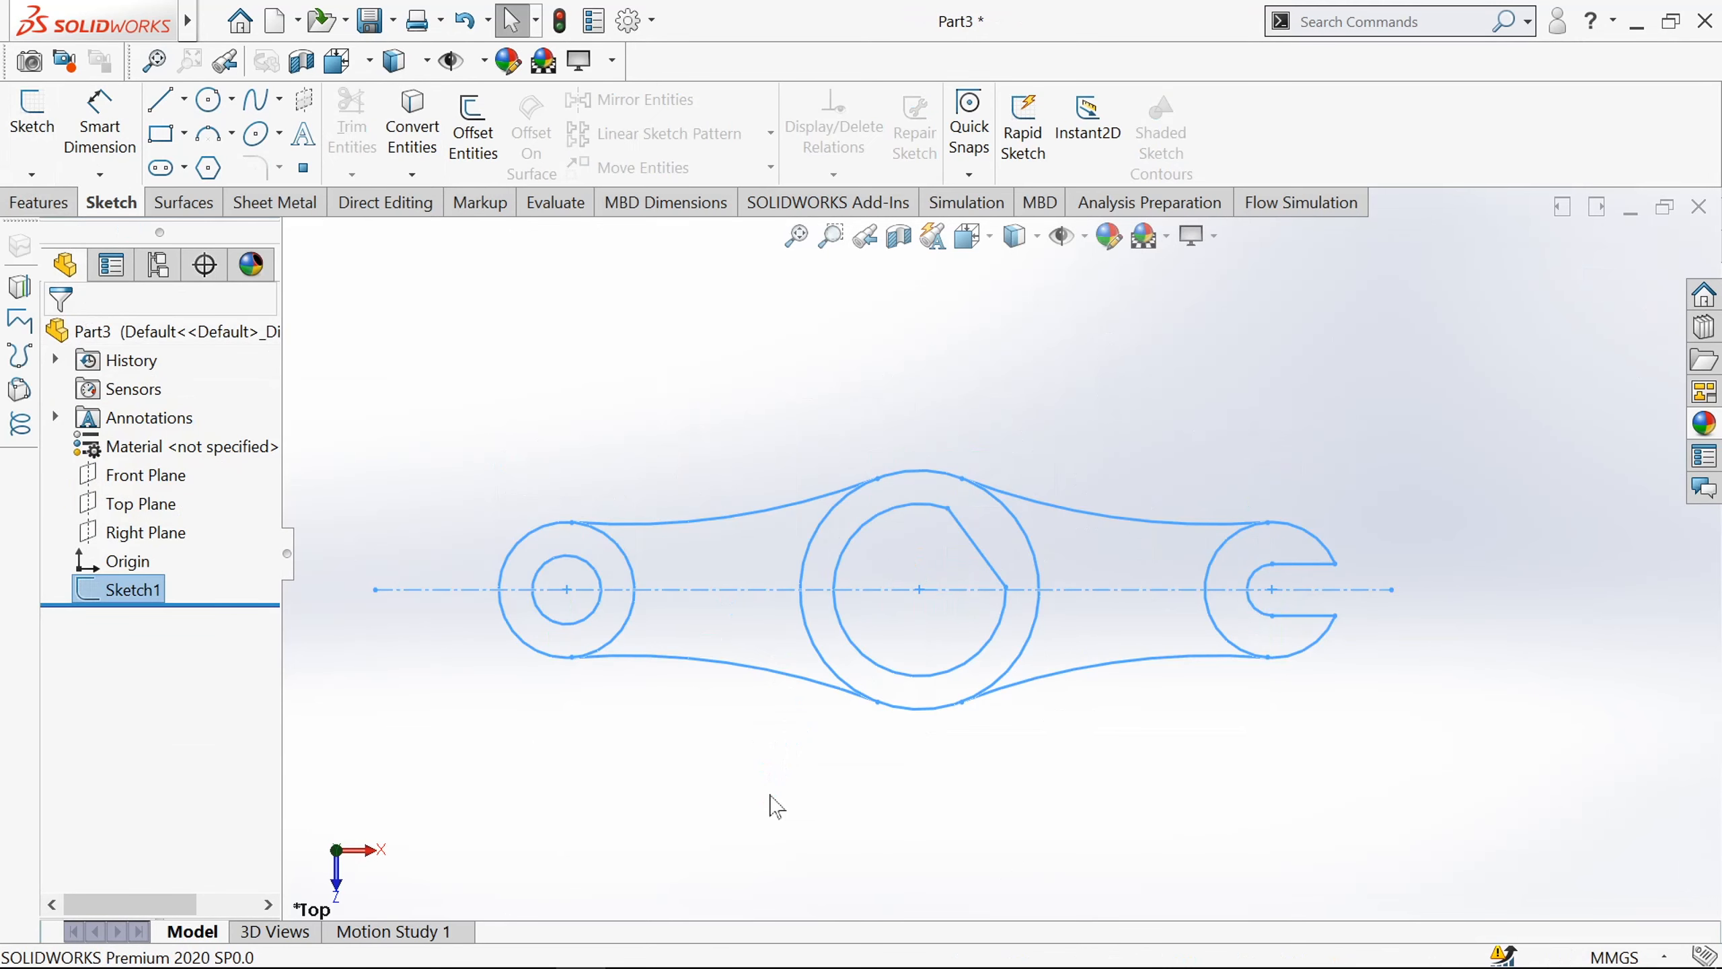
middle_drag(769, 800, 778, 647)
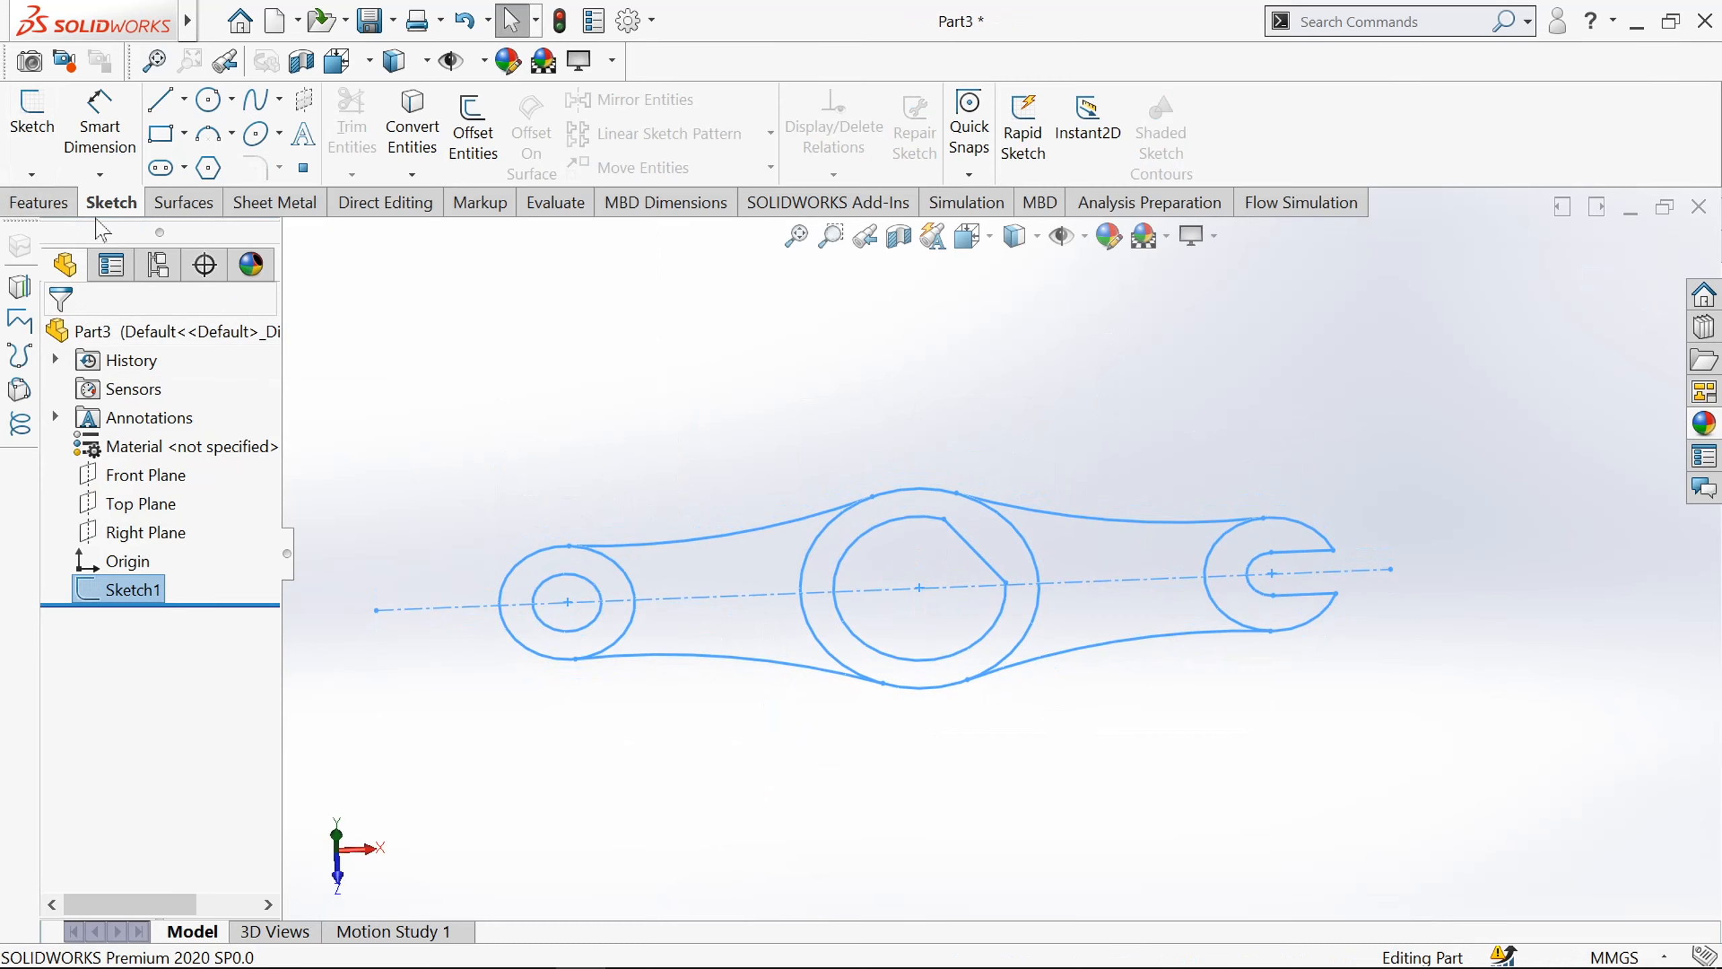
click(38, 202)
click(29, 115)
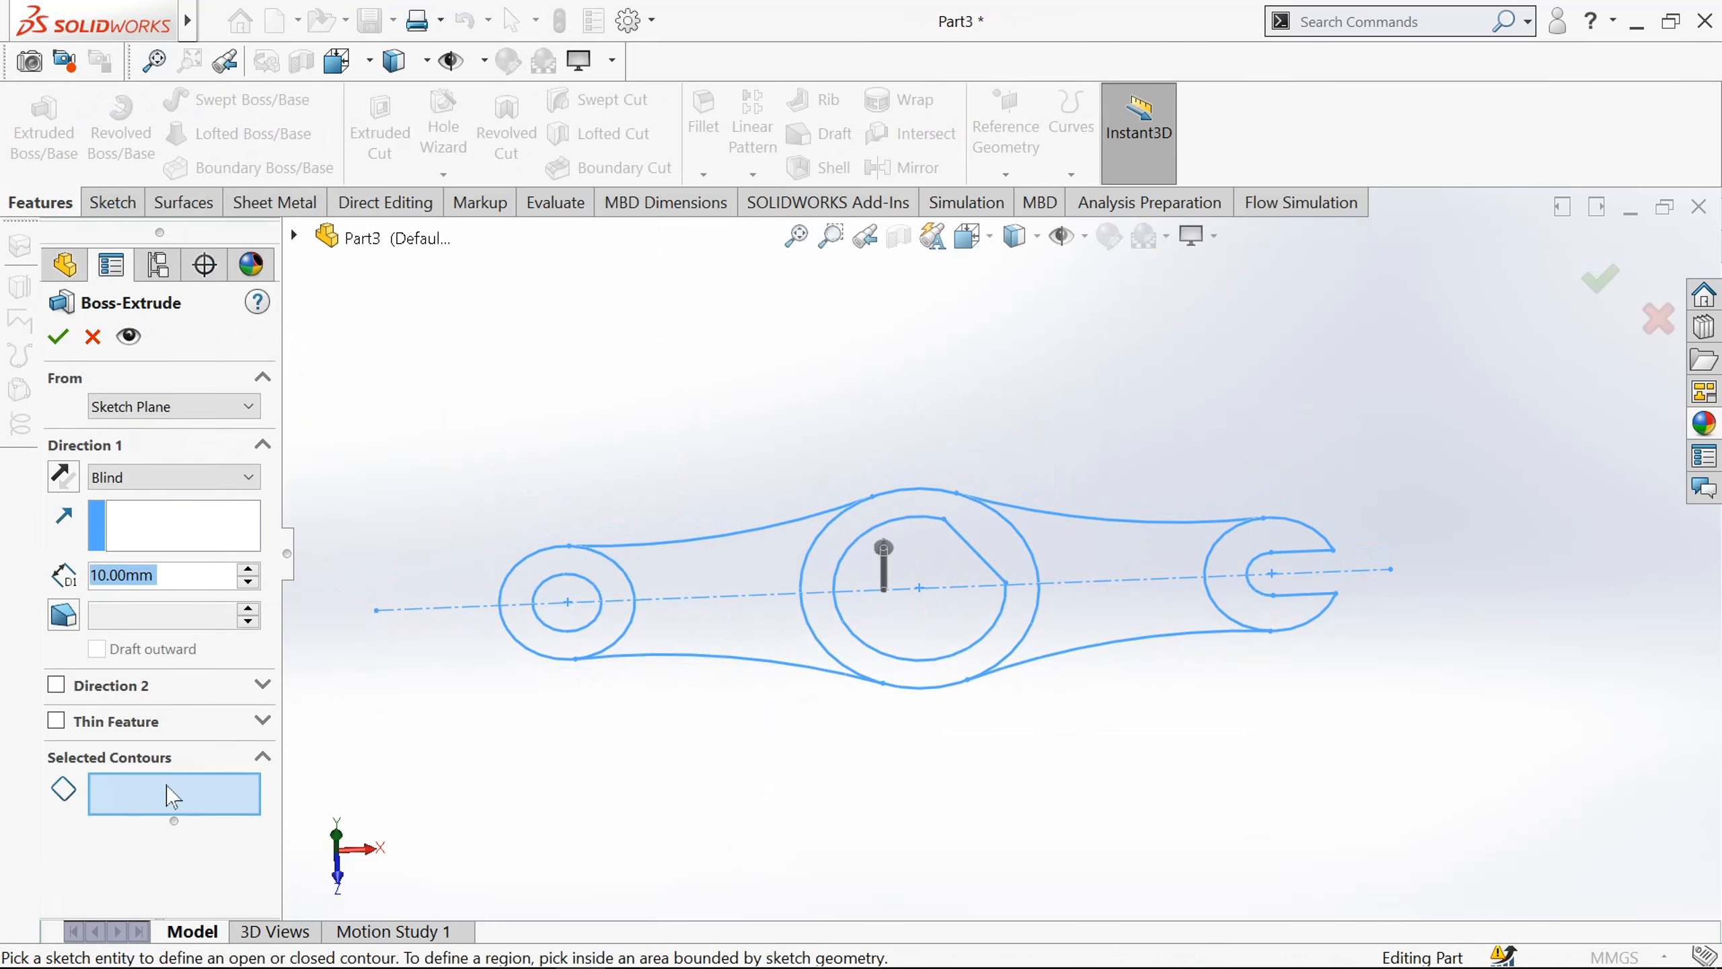
click(147, 798)
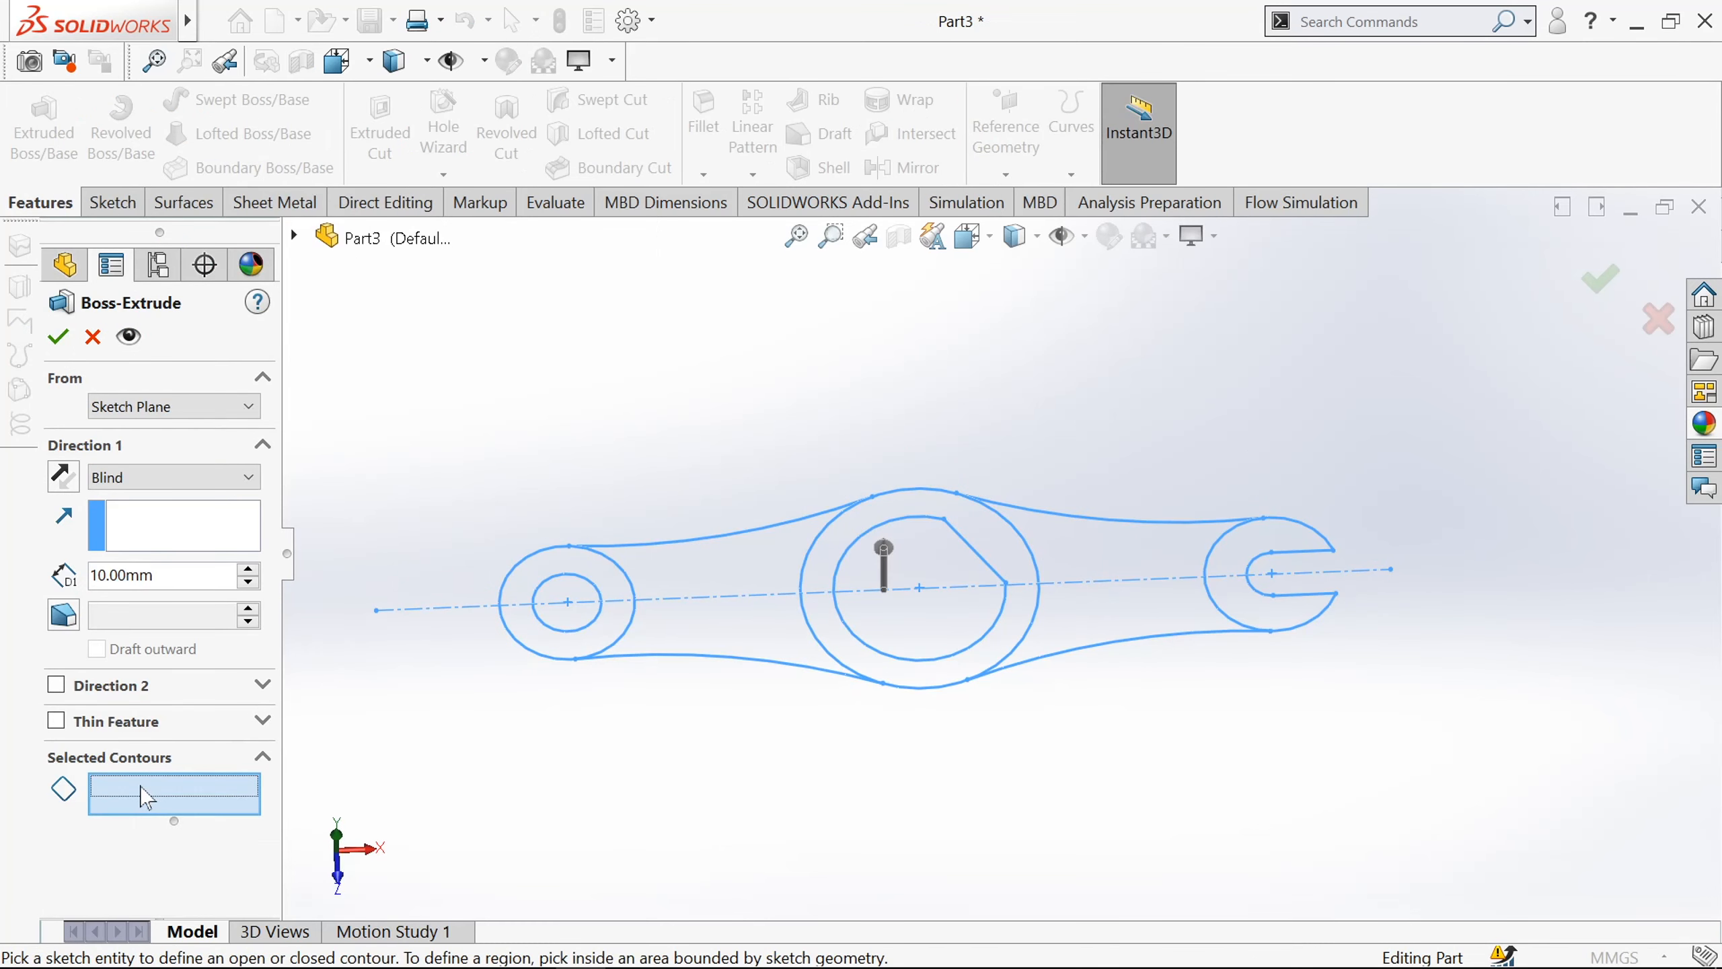
click(715, 634)
click(724, 582)
click(1054, 564)
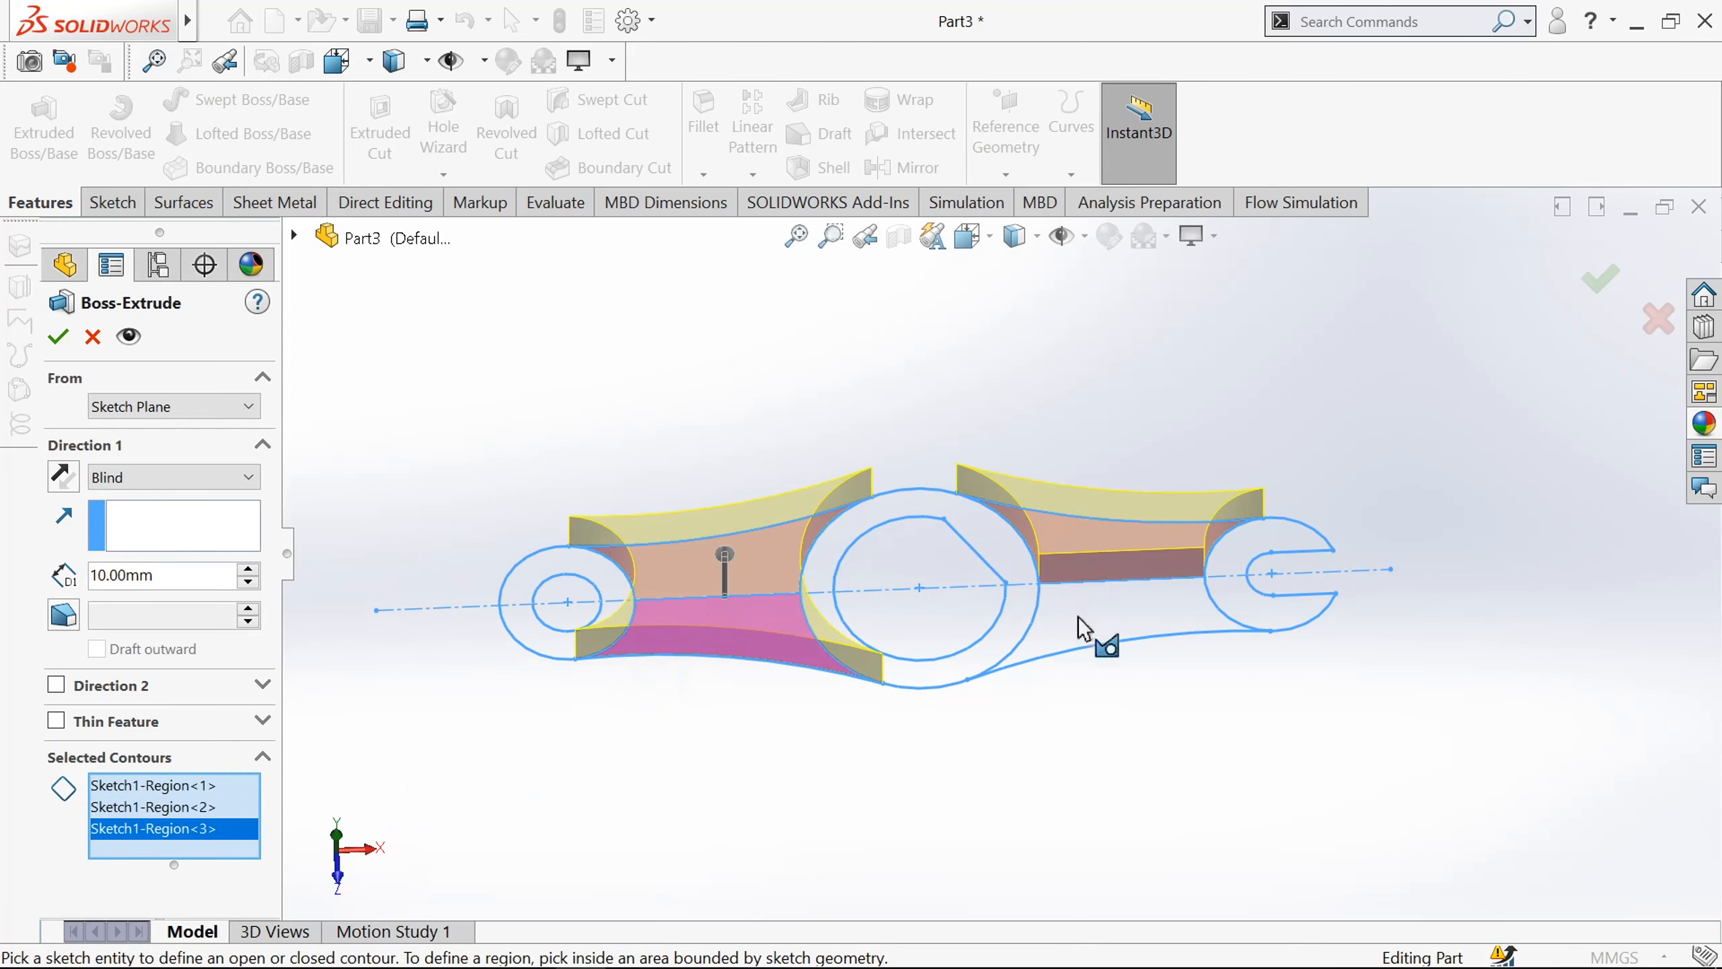
click(1085, 634)
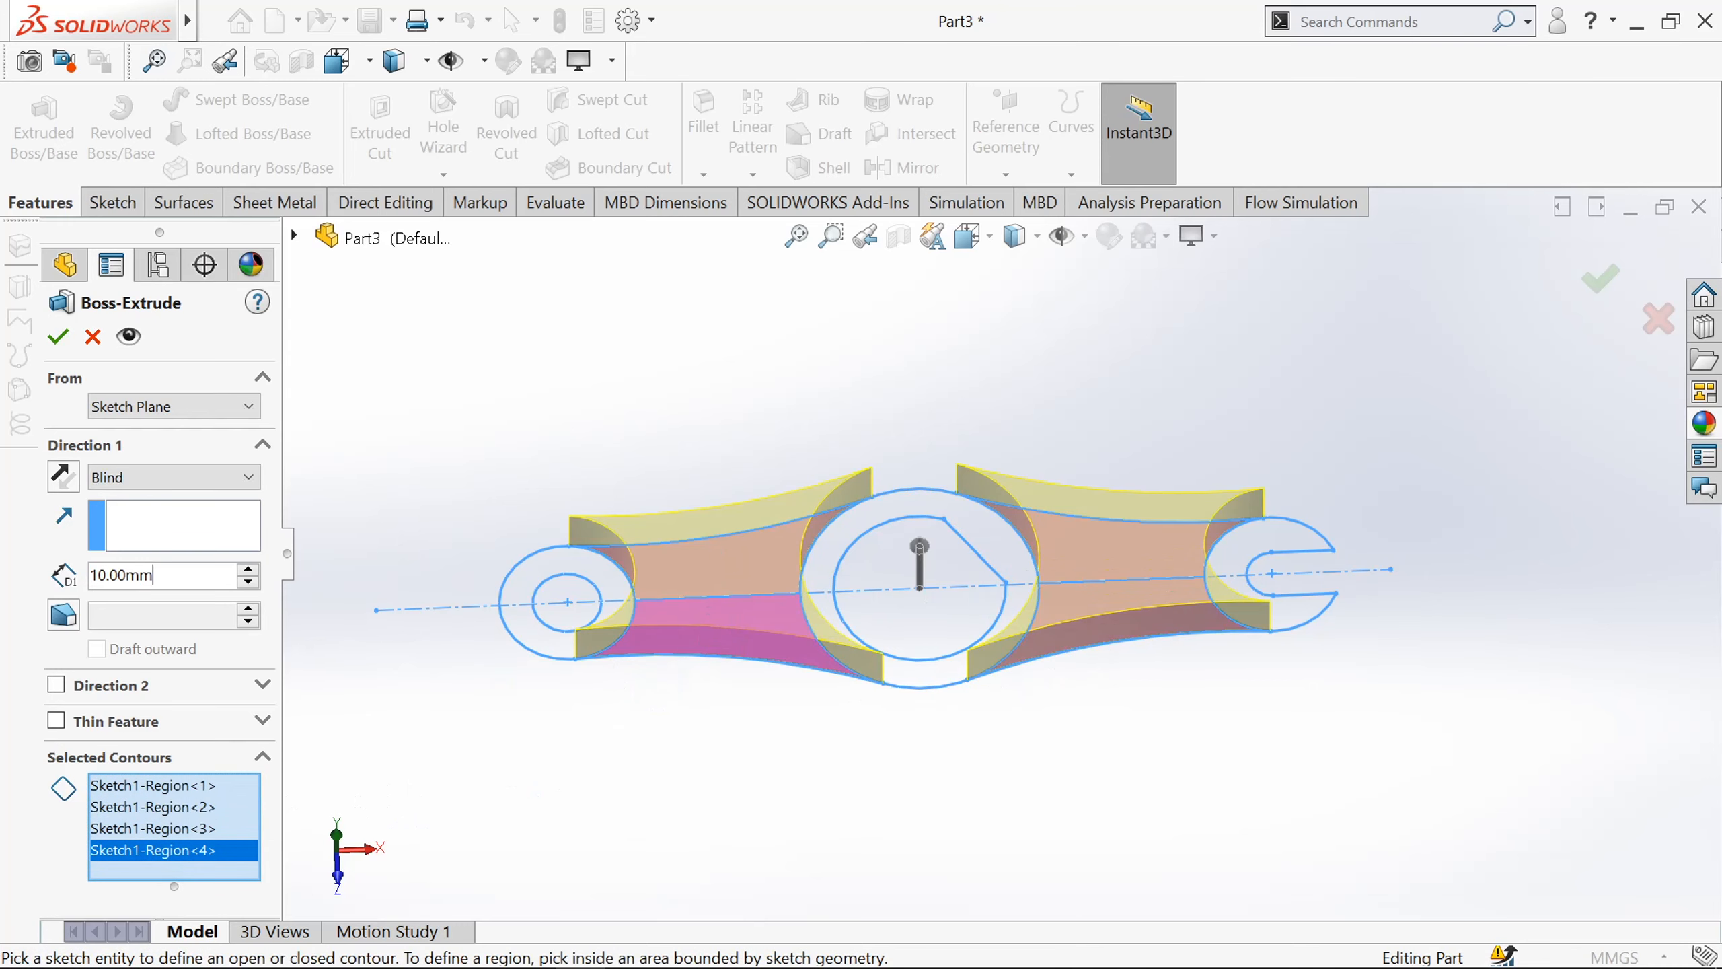
text(10)
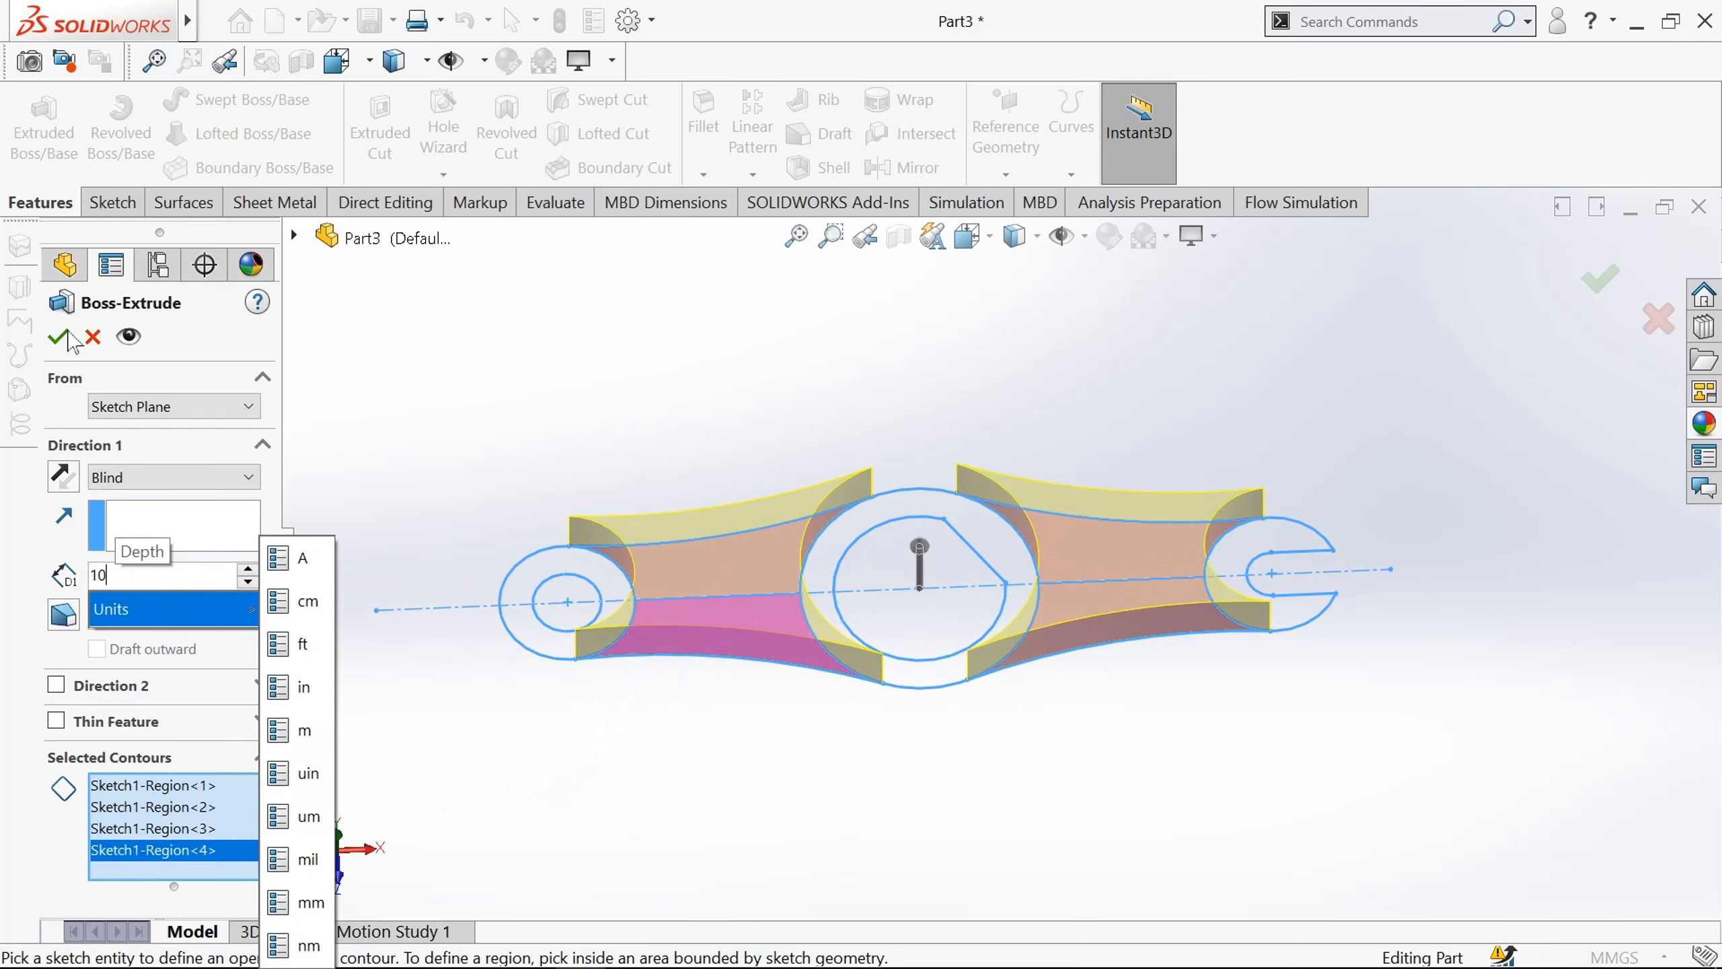
click(58, 339)
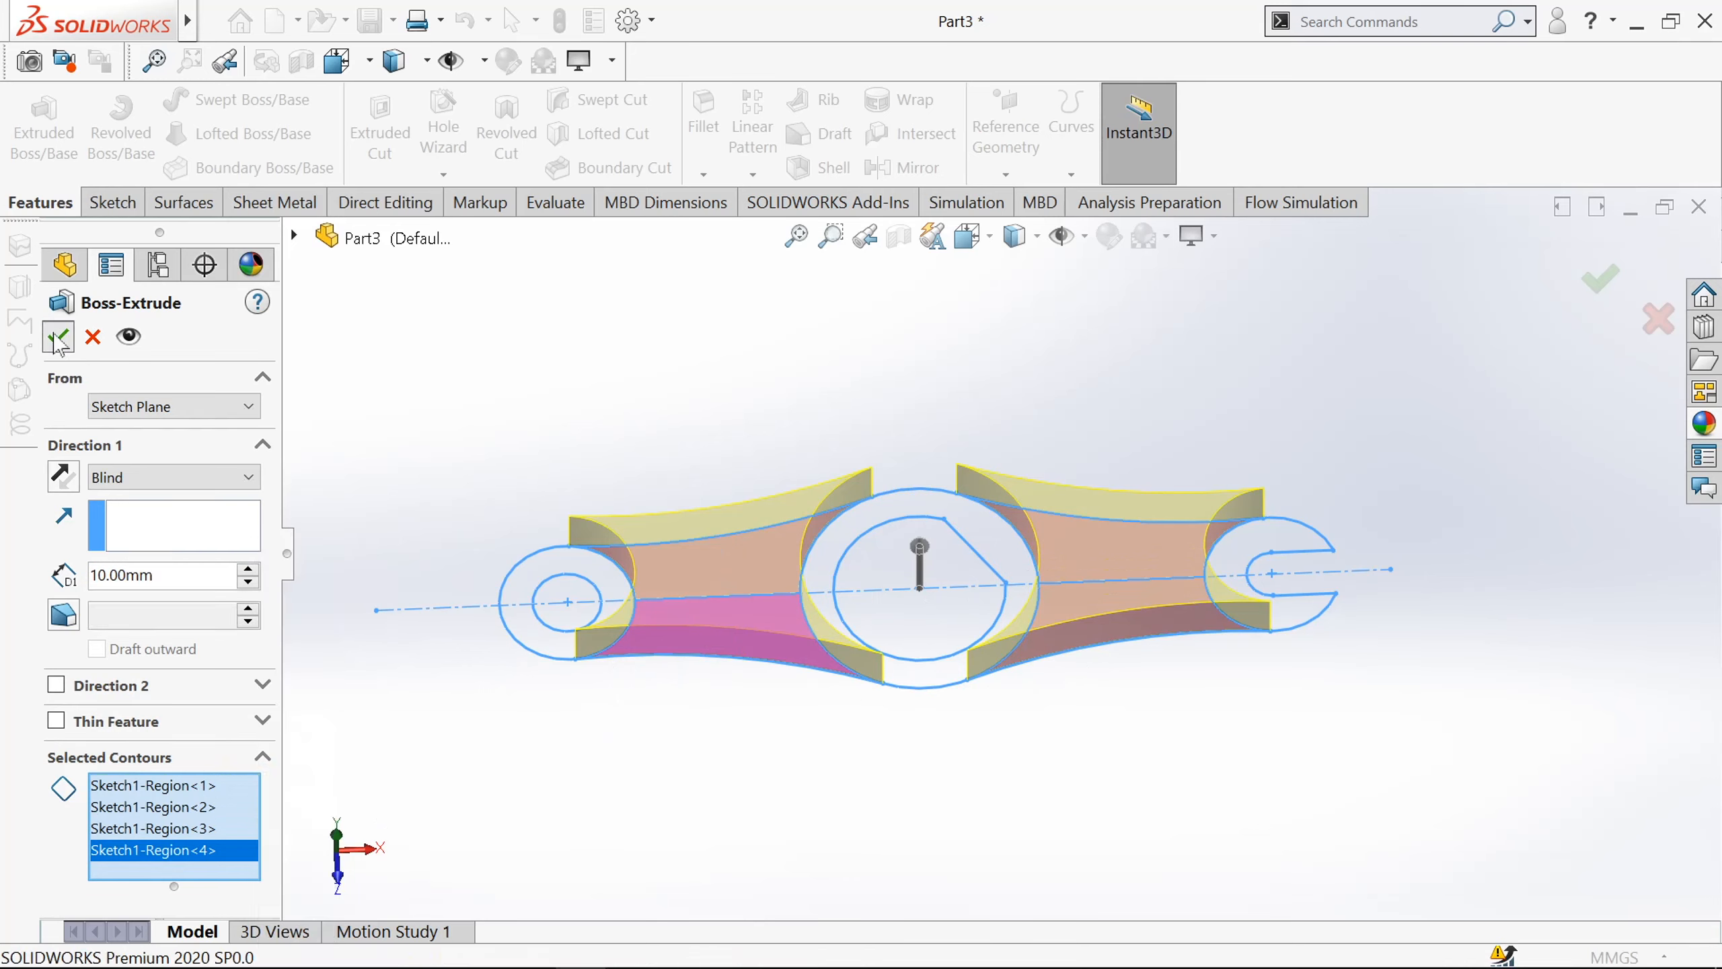
Extrude the unslotted end boss from the same sketch 35 mm, using all four regions inside its 25 mm circle.
click(21, 146)
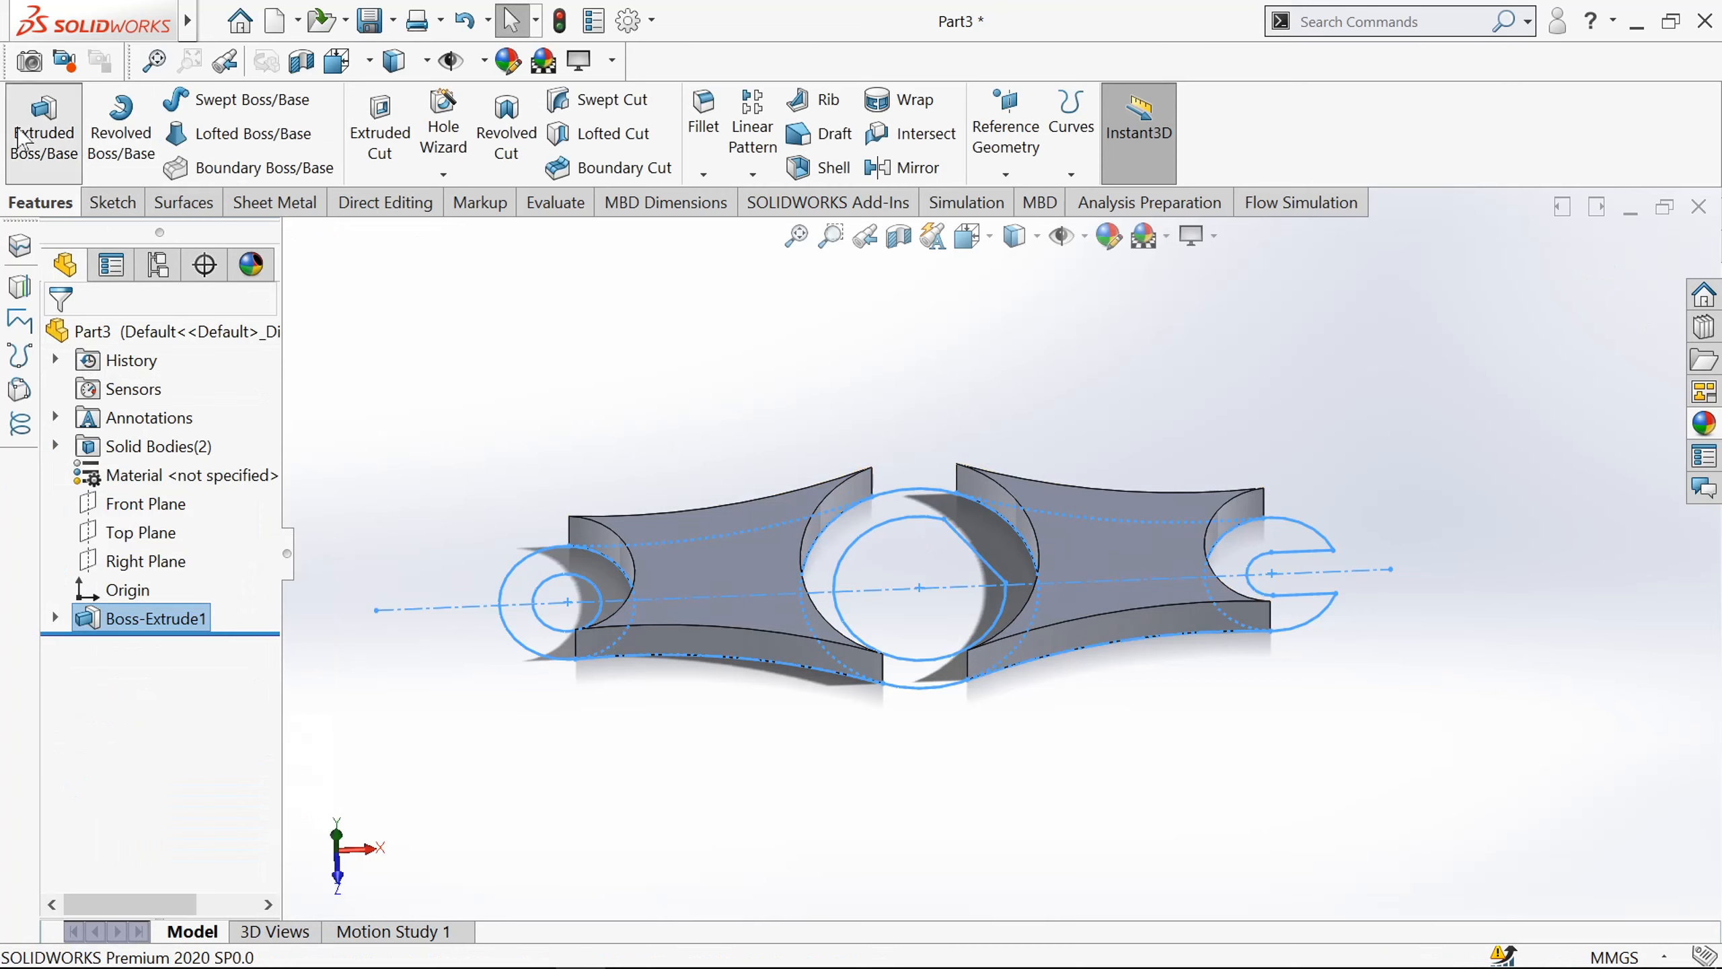
click(294, 236)
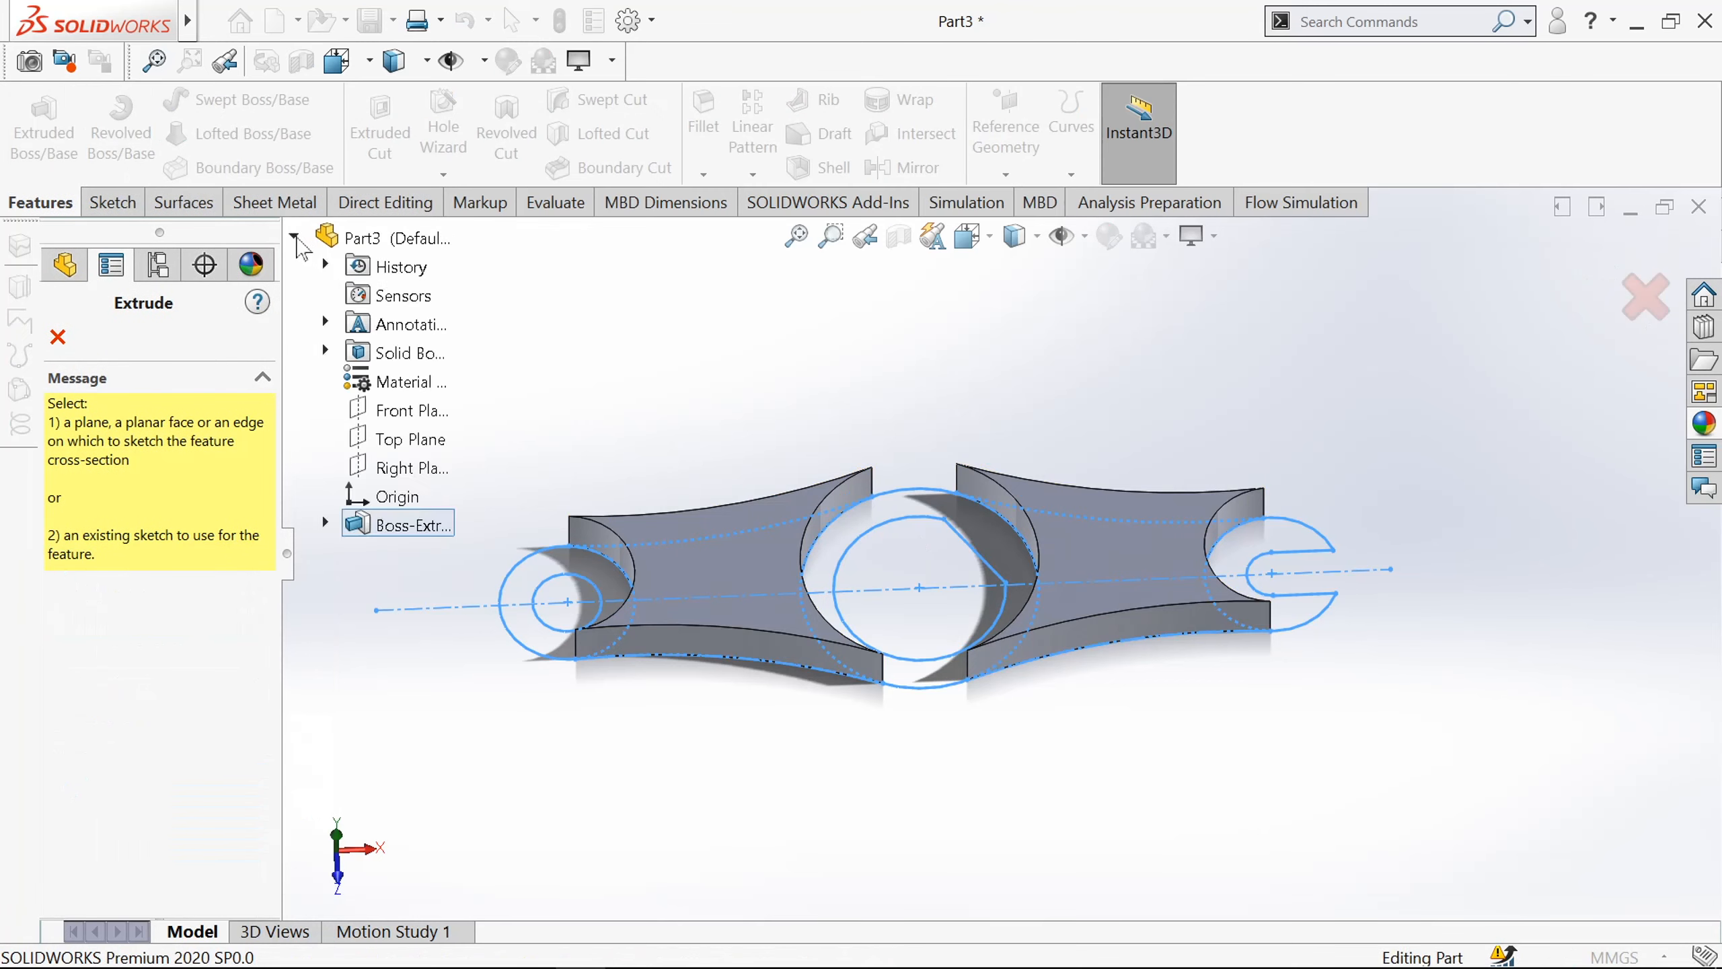
click(325, 523)
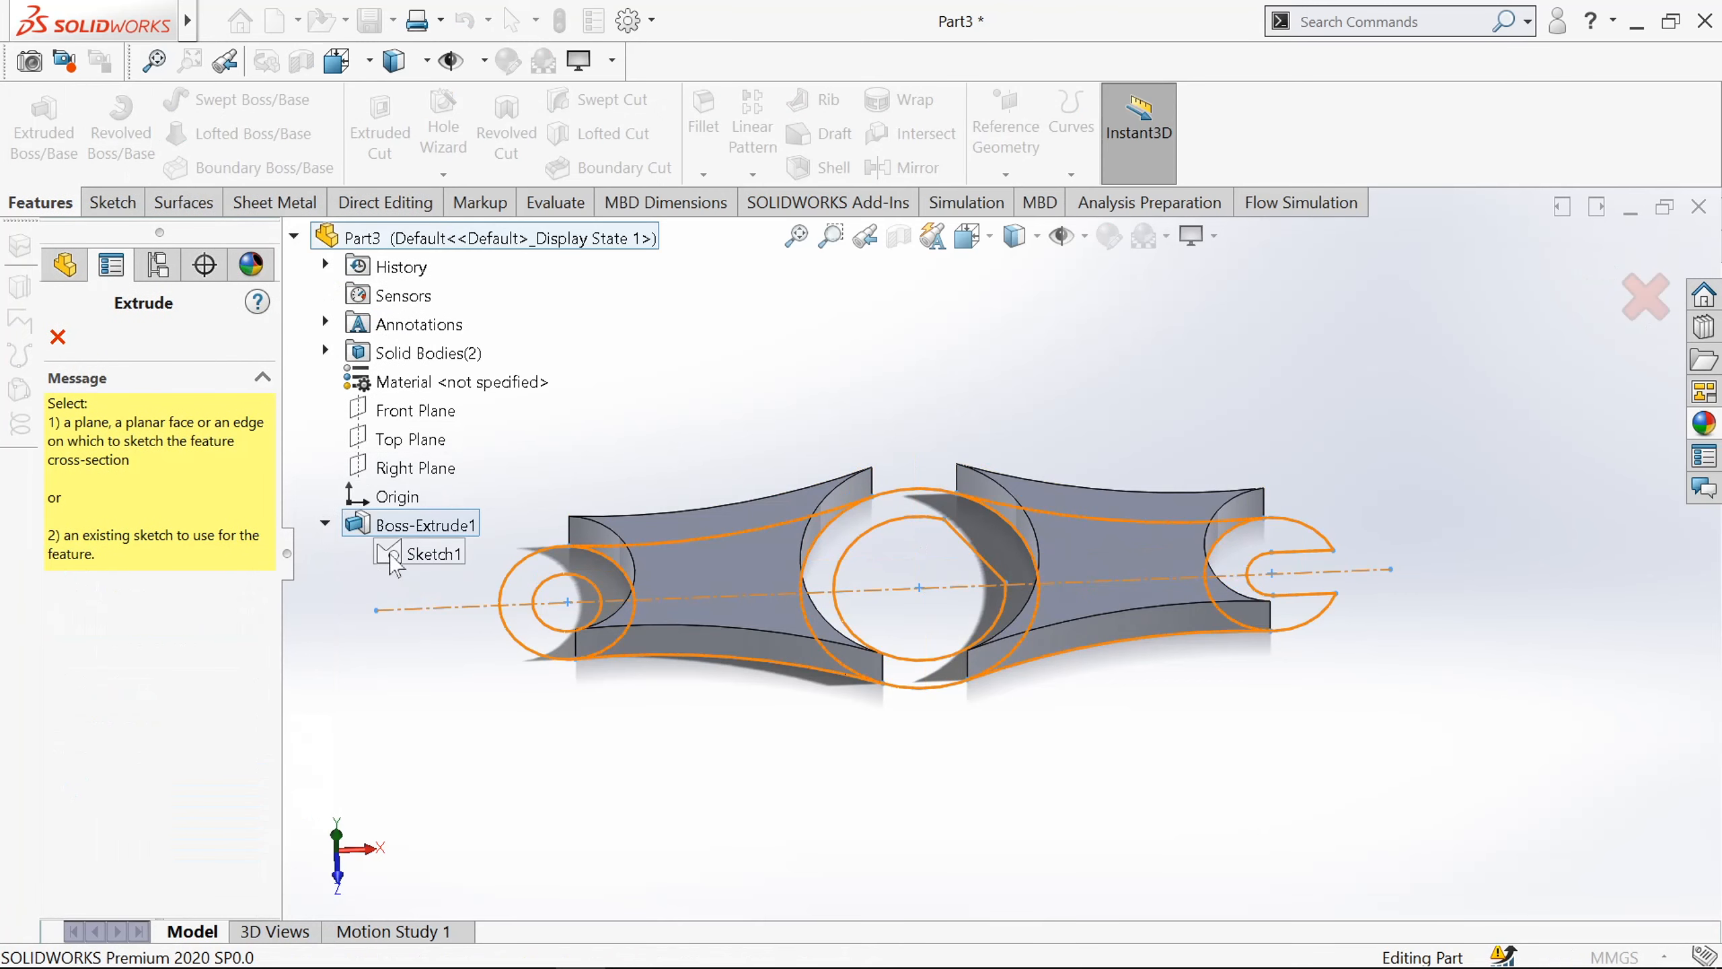
click(414, 554)
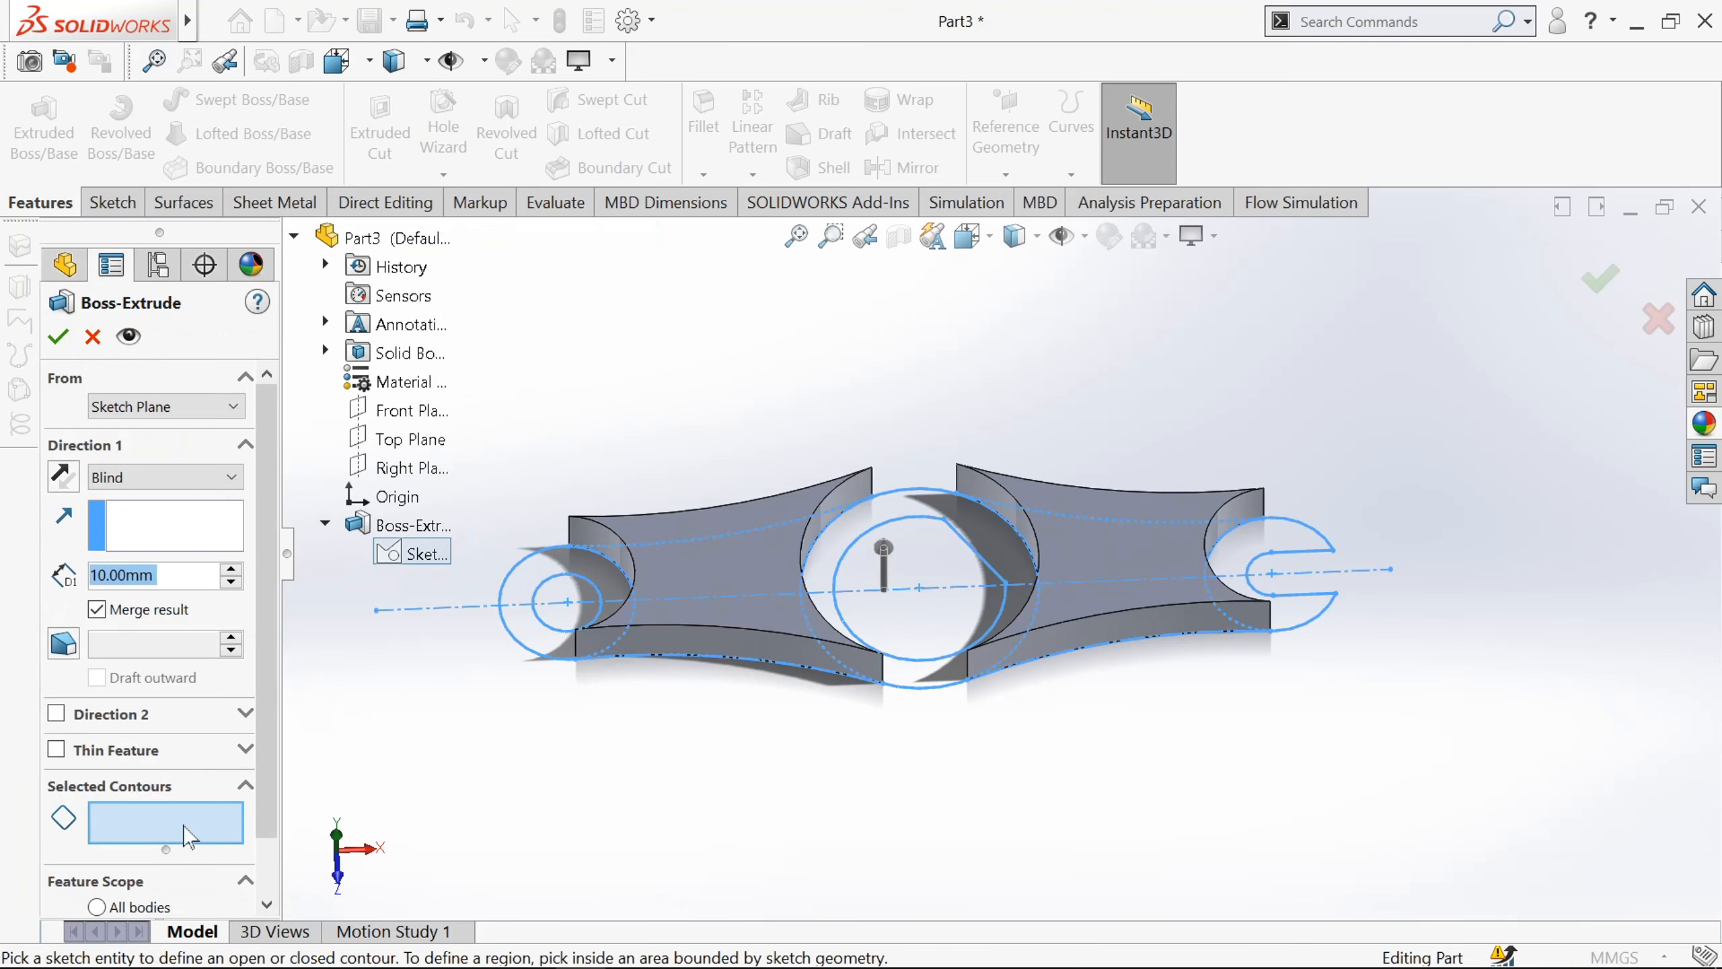
scroll(442, 660, down, 2)
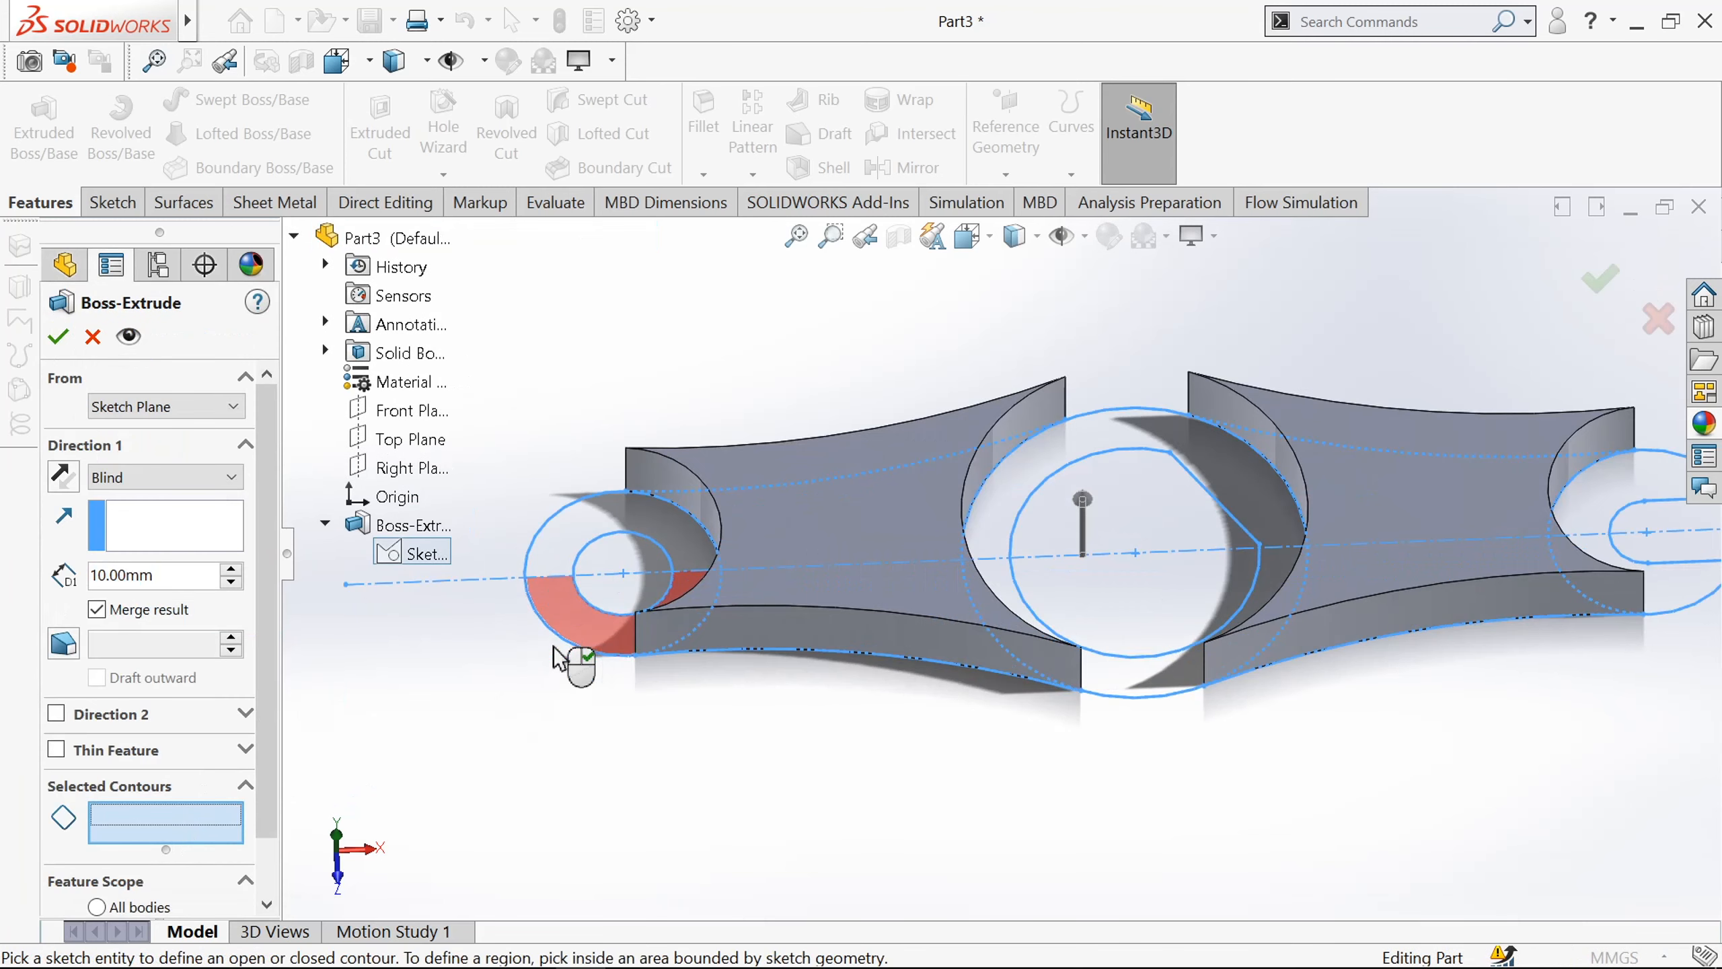
click(580, 606)
click(603, 595)
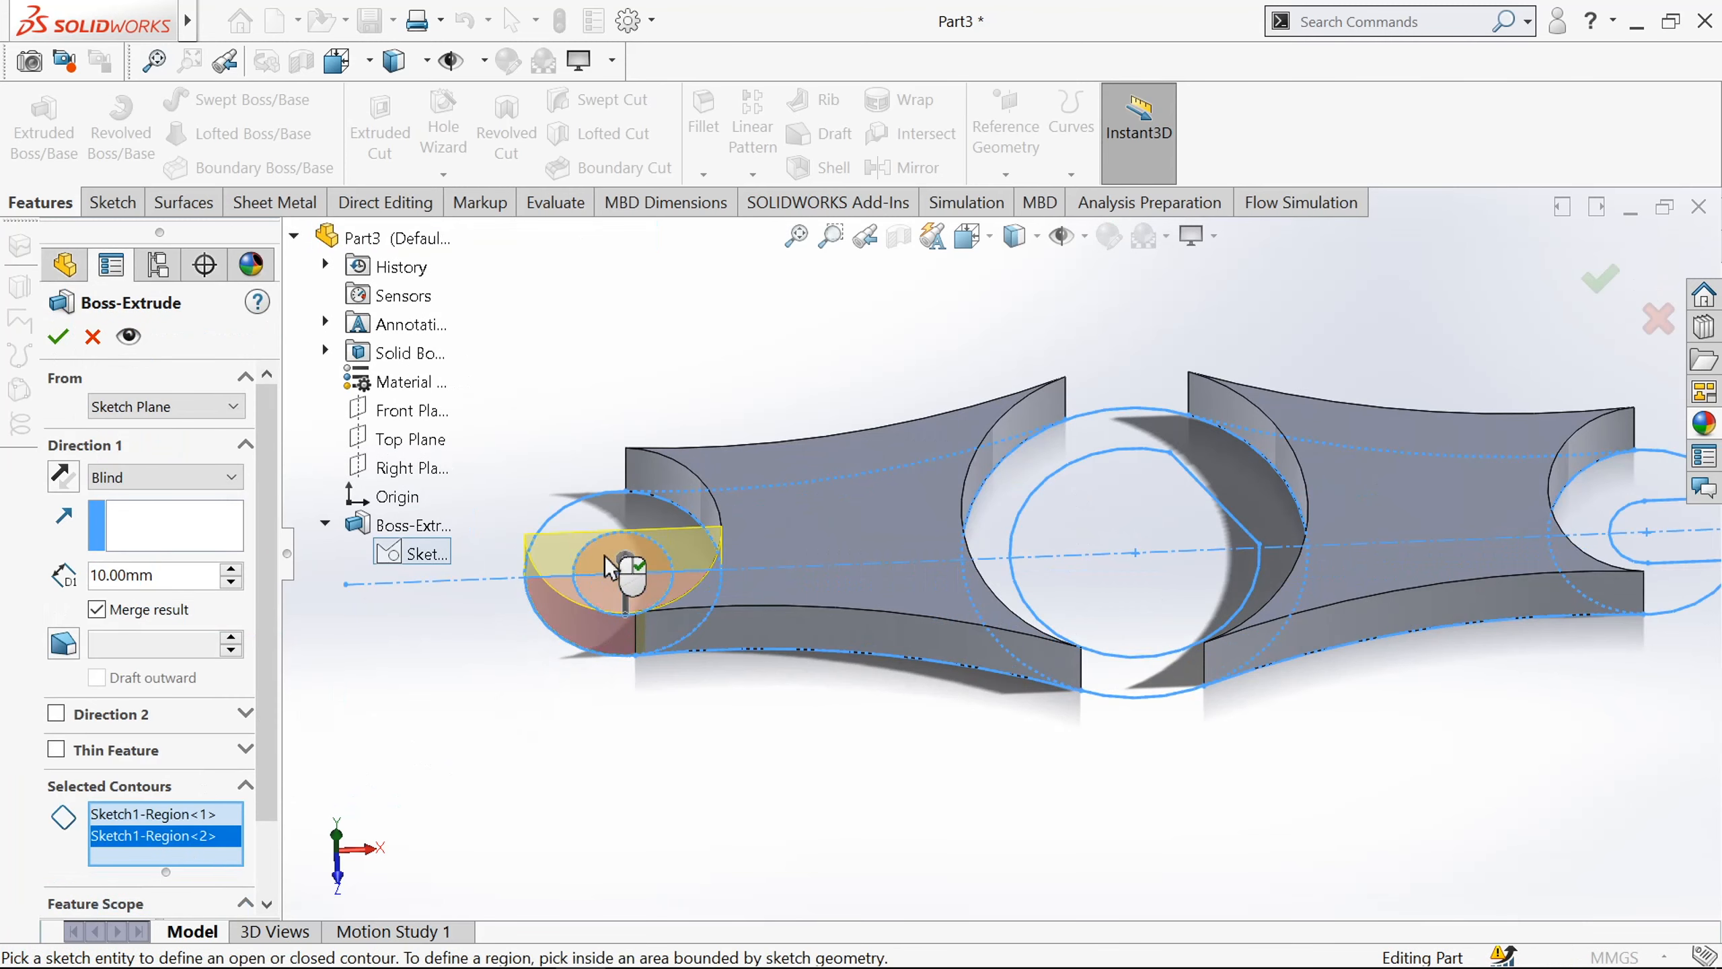
click(604, 555)
click(565, 538)
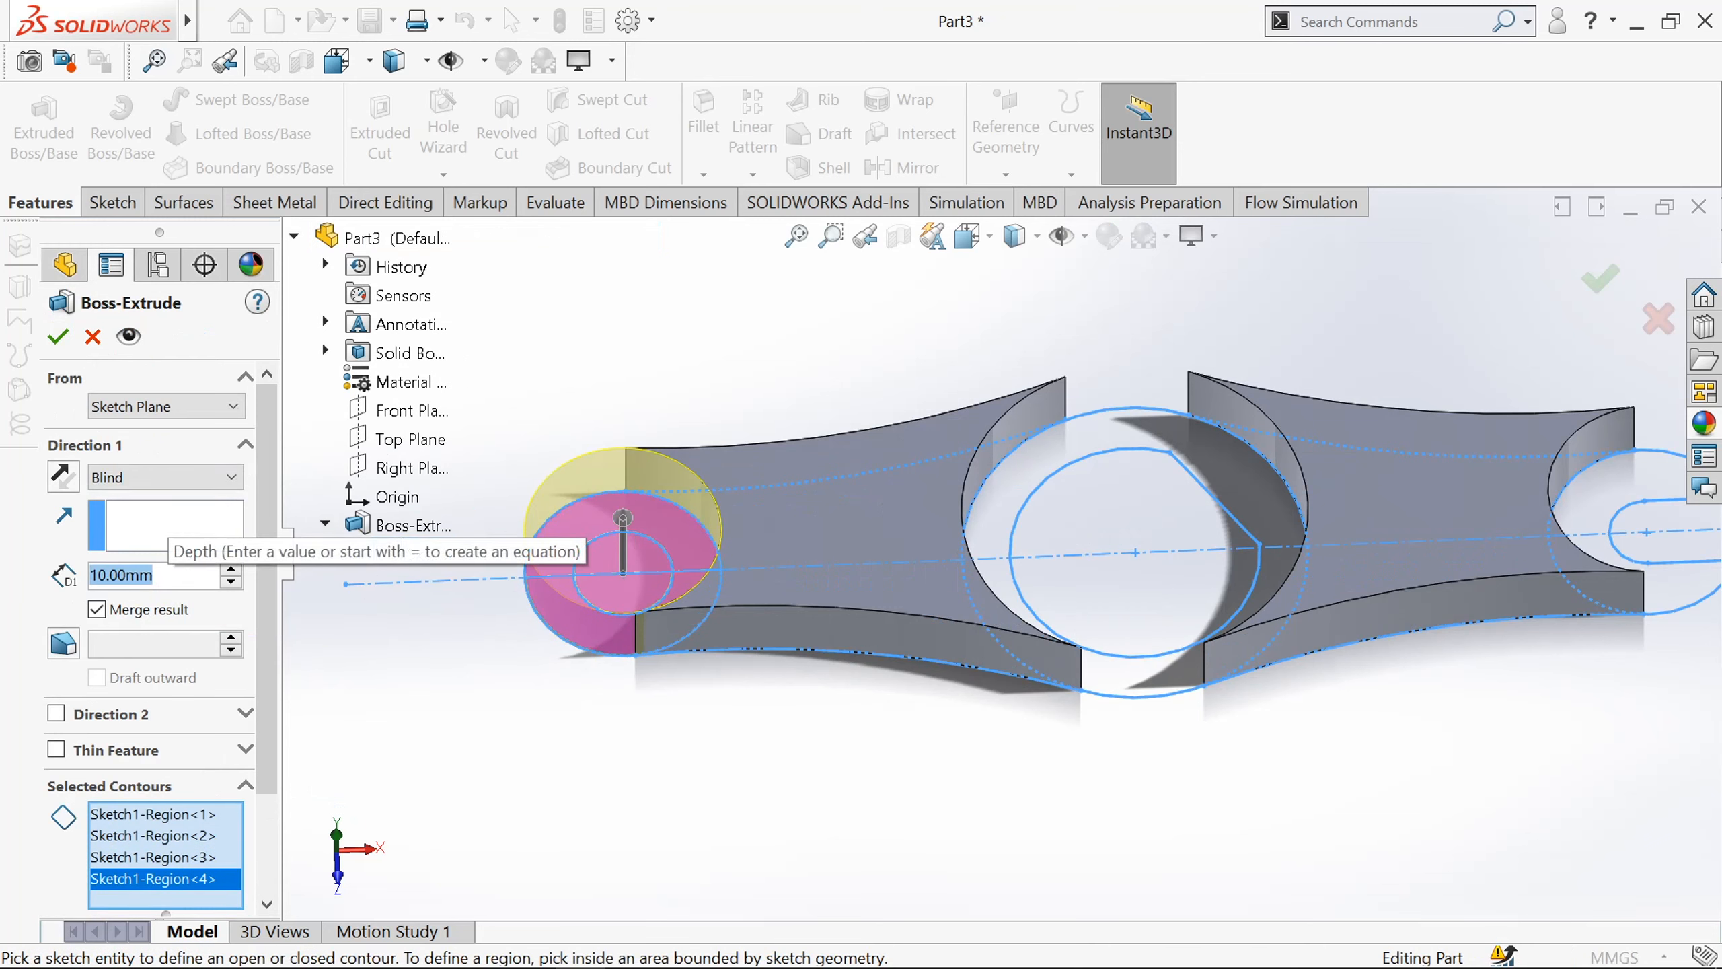
text(35)
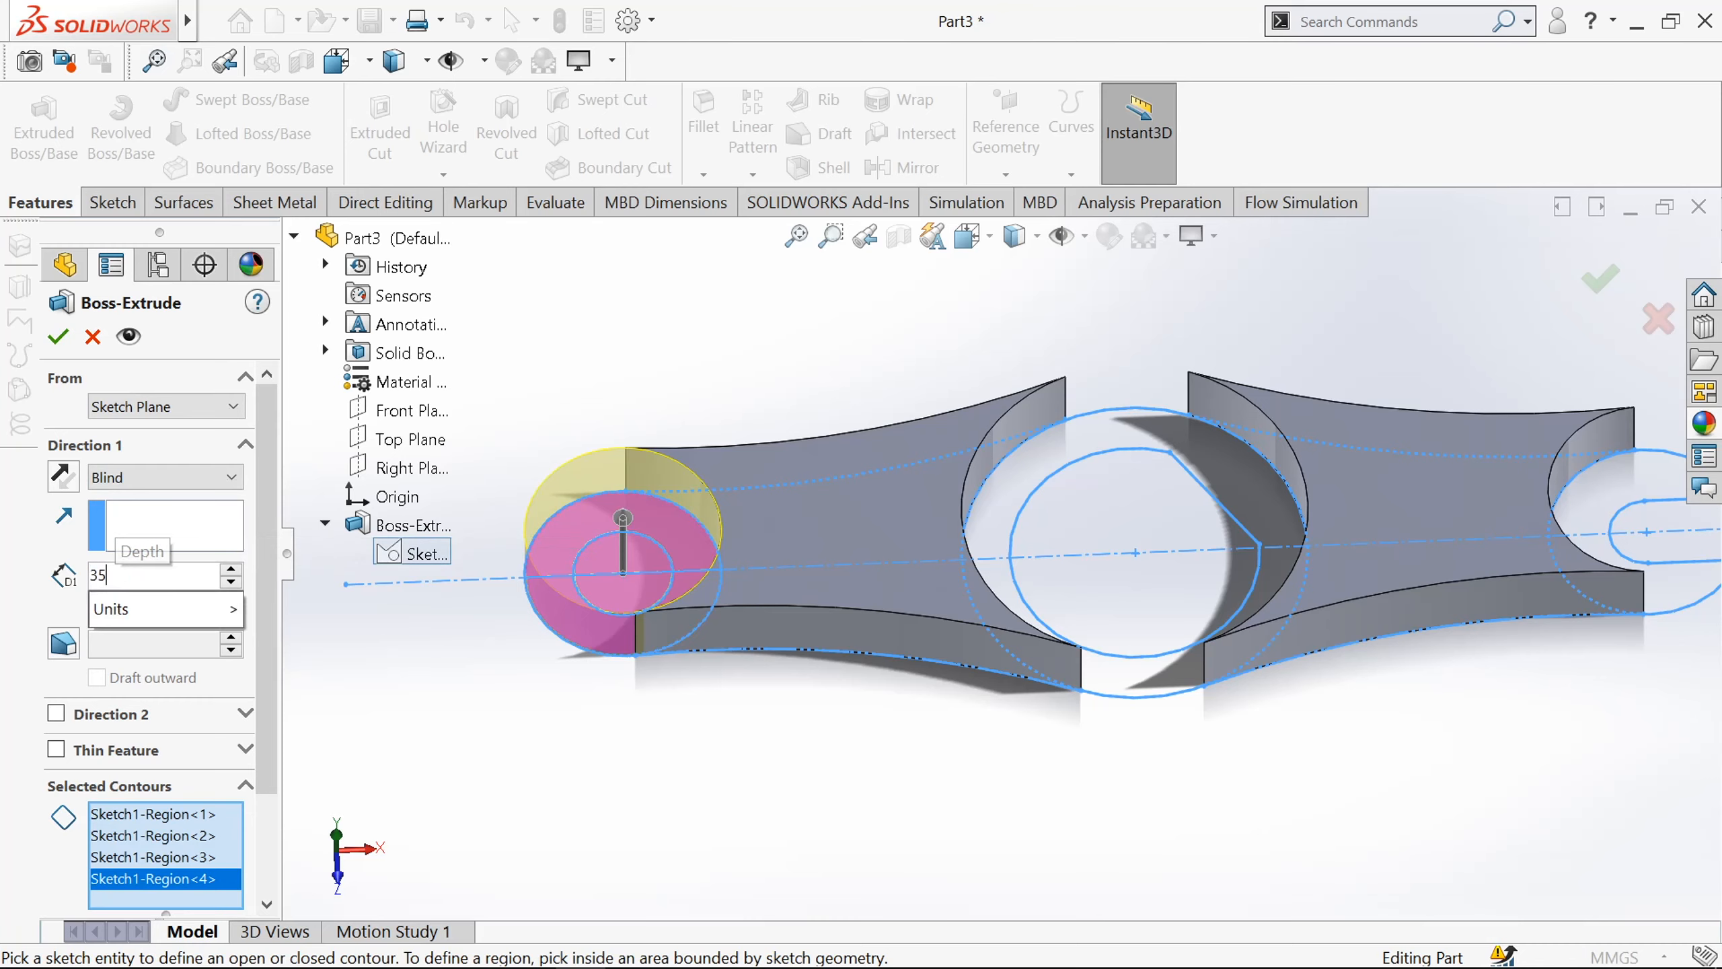
key(Return)
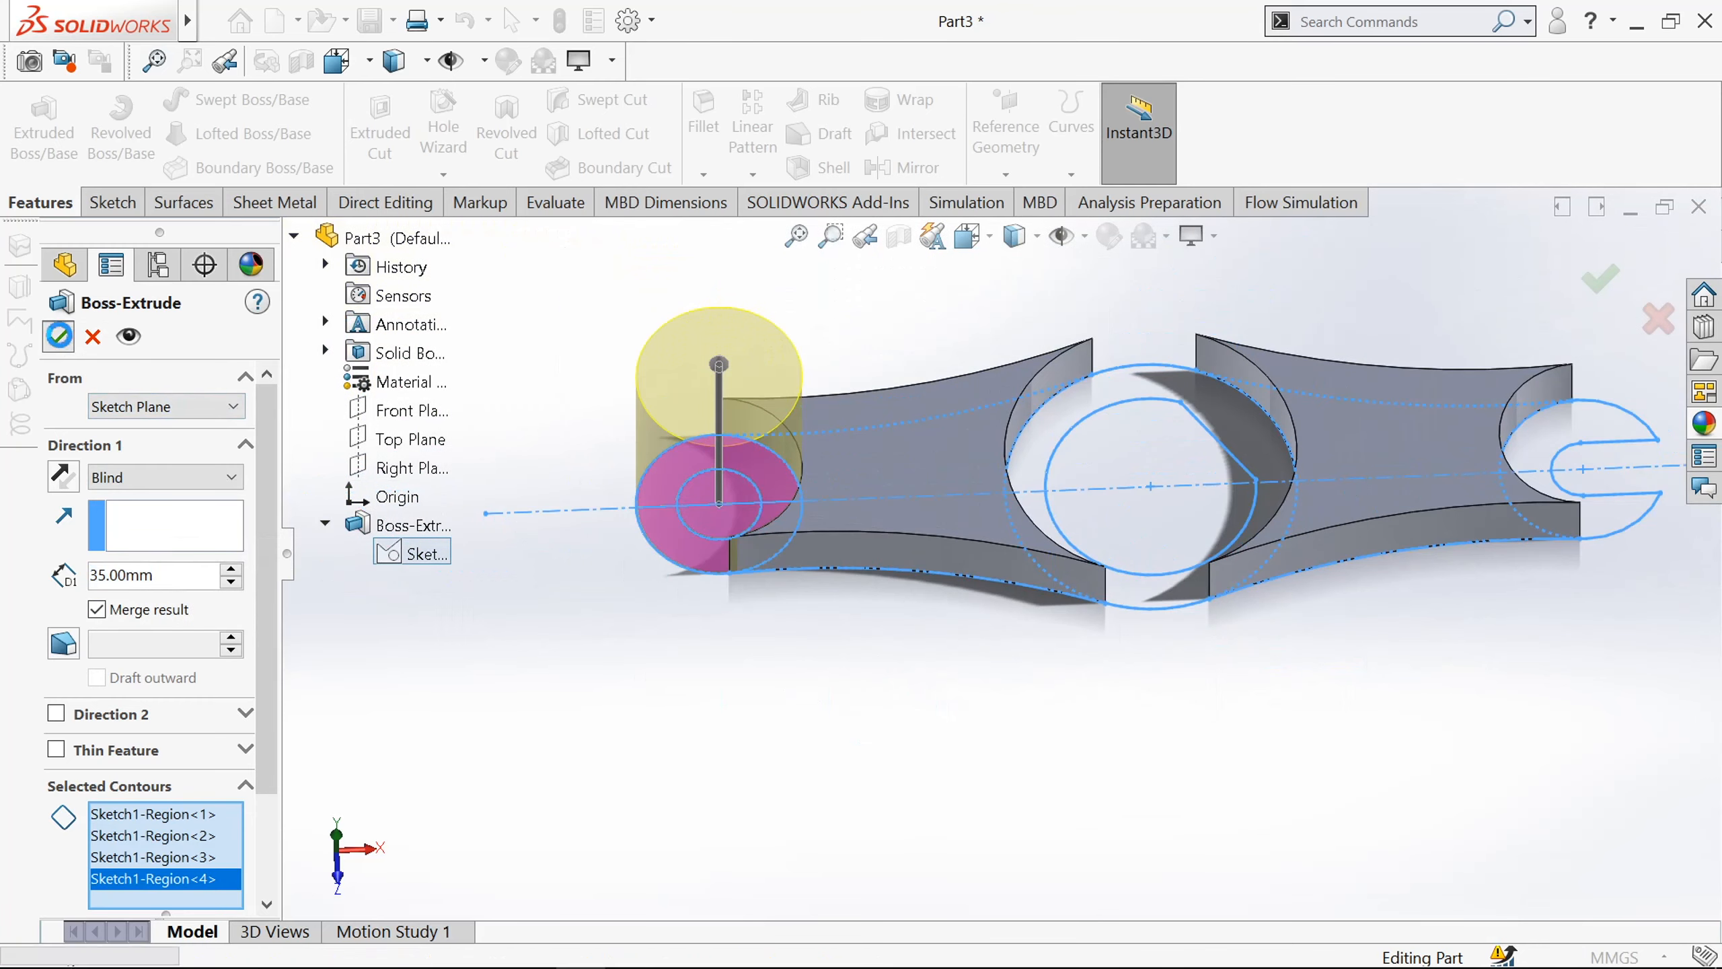
click(59, 337)
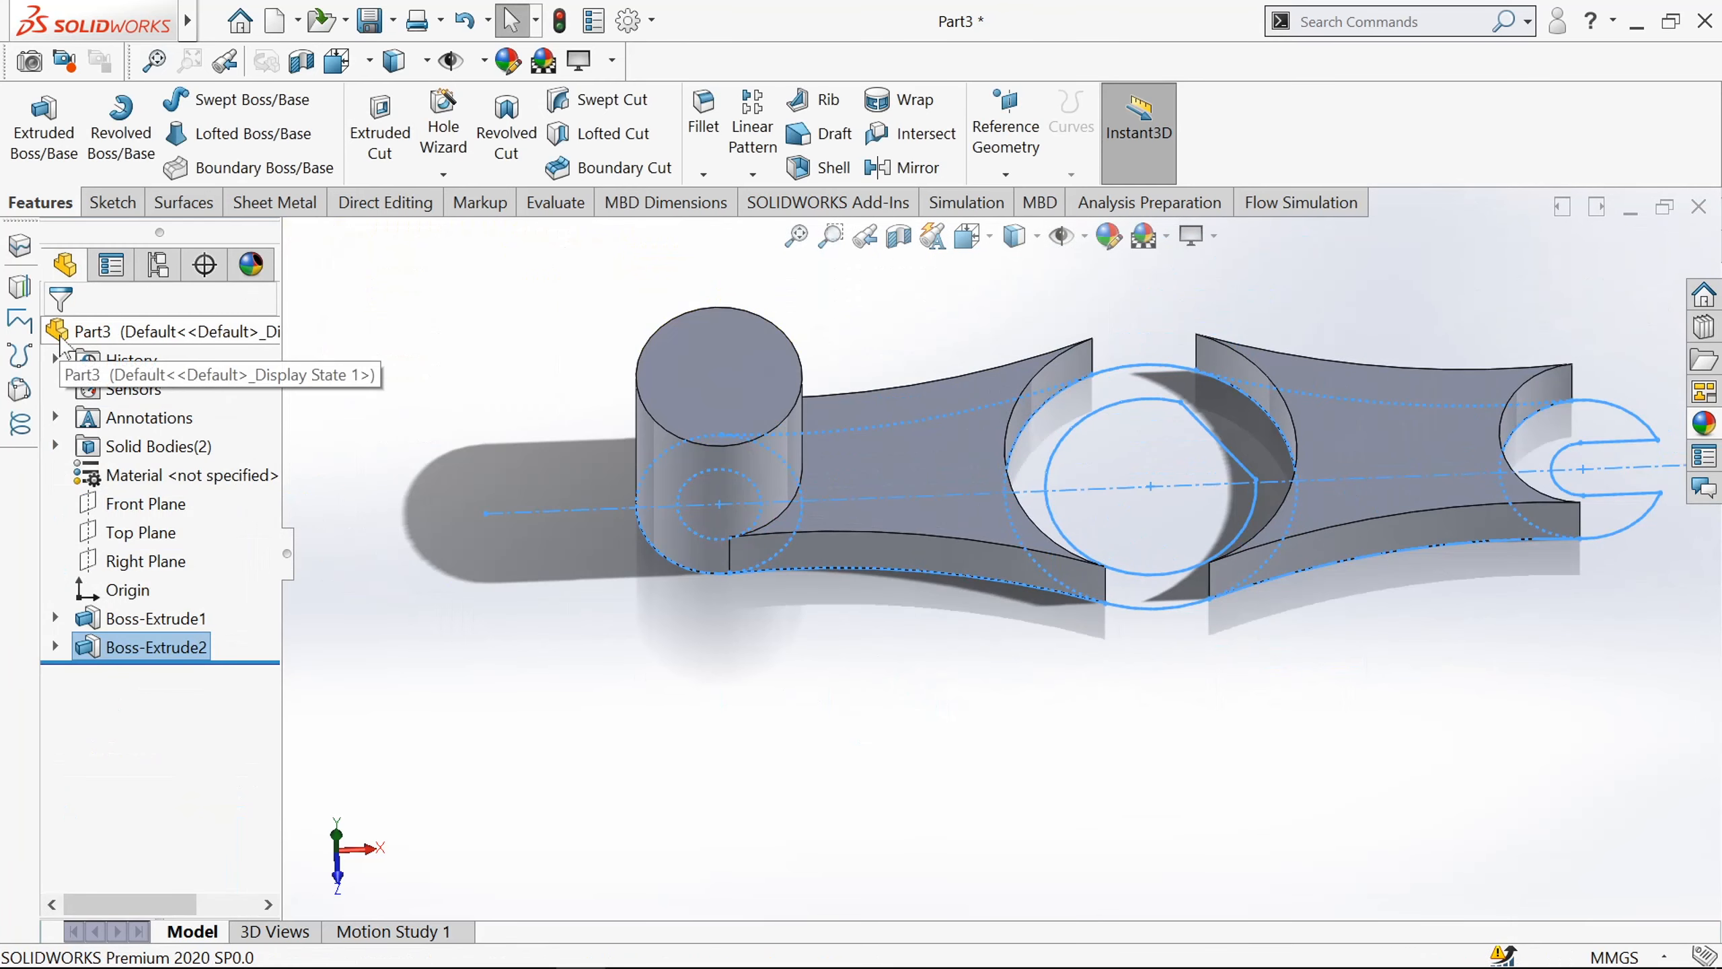
Extrude the central ring between the 44 mm circle and the flatted bore 30 mm from the same sketch.
click(44, 129)
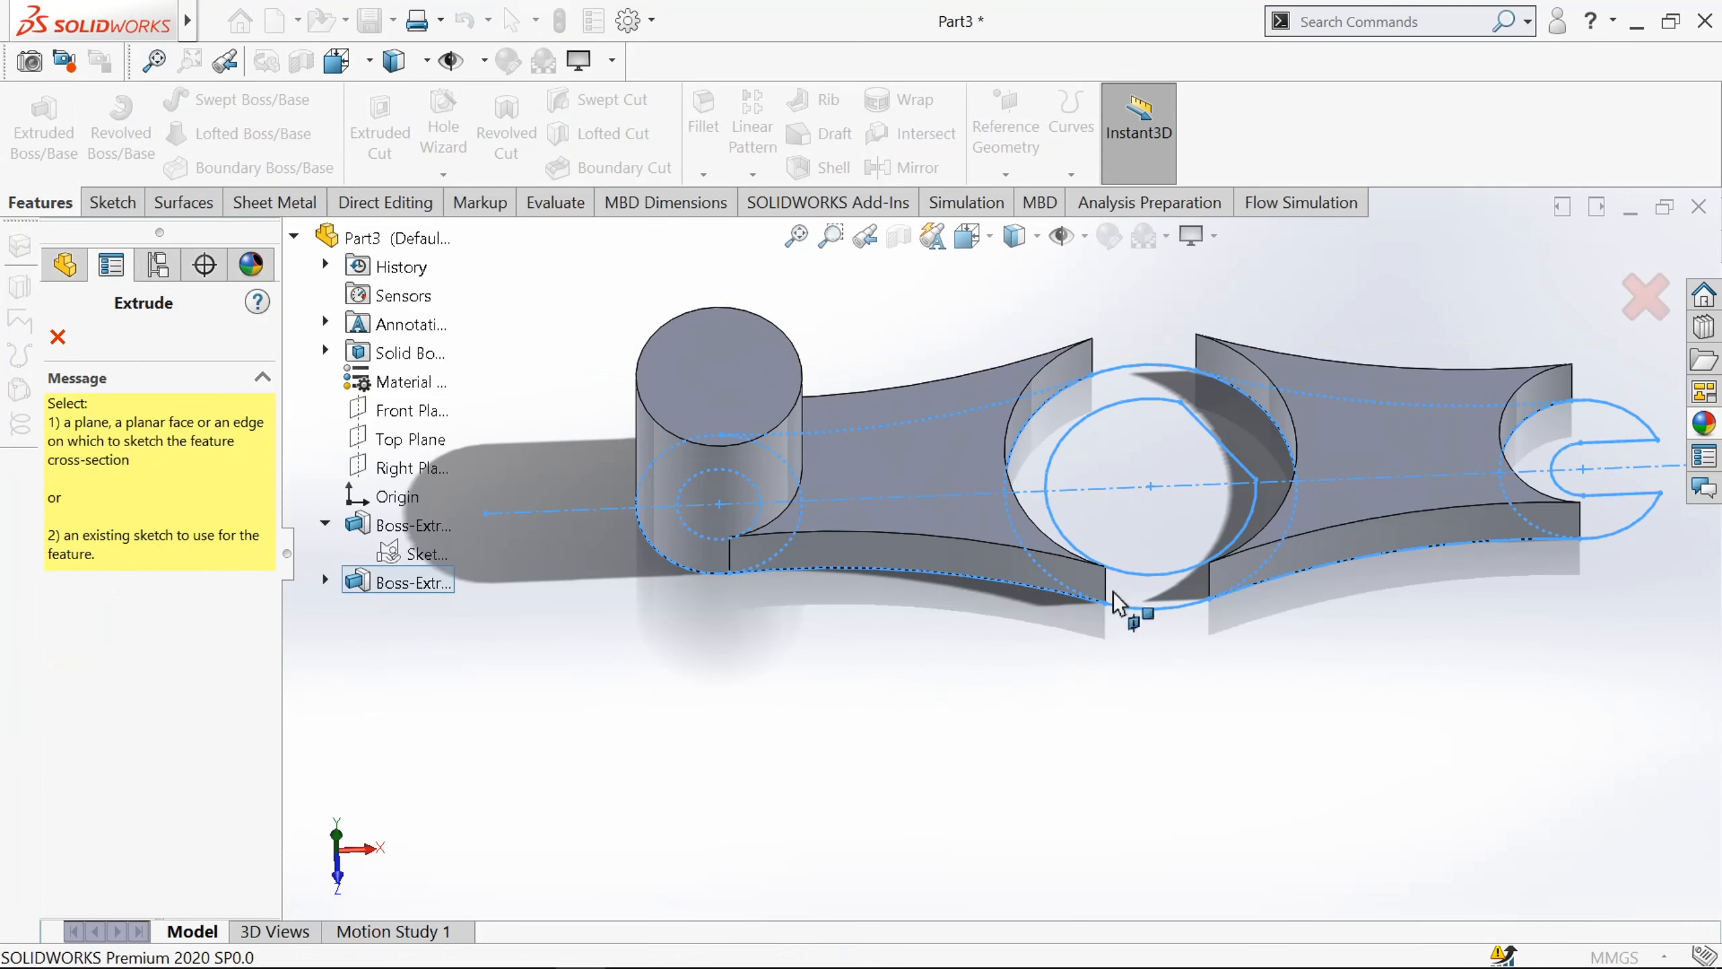
click(398, 551)
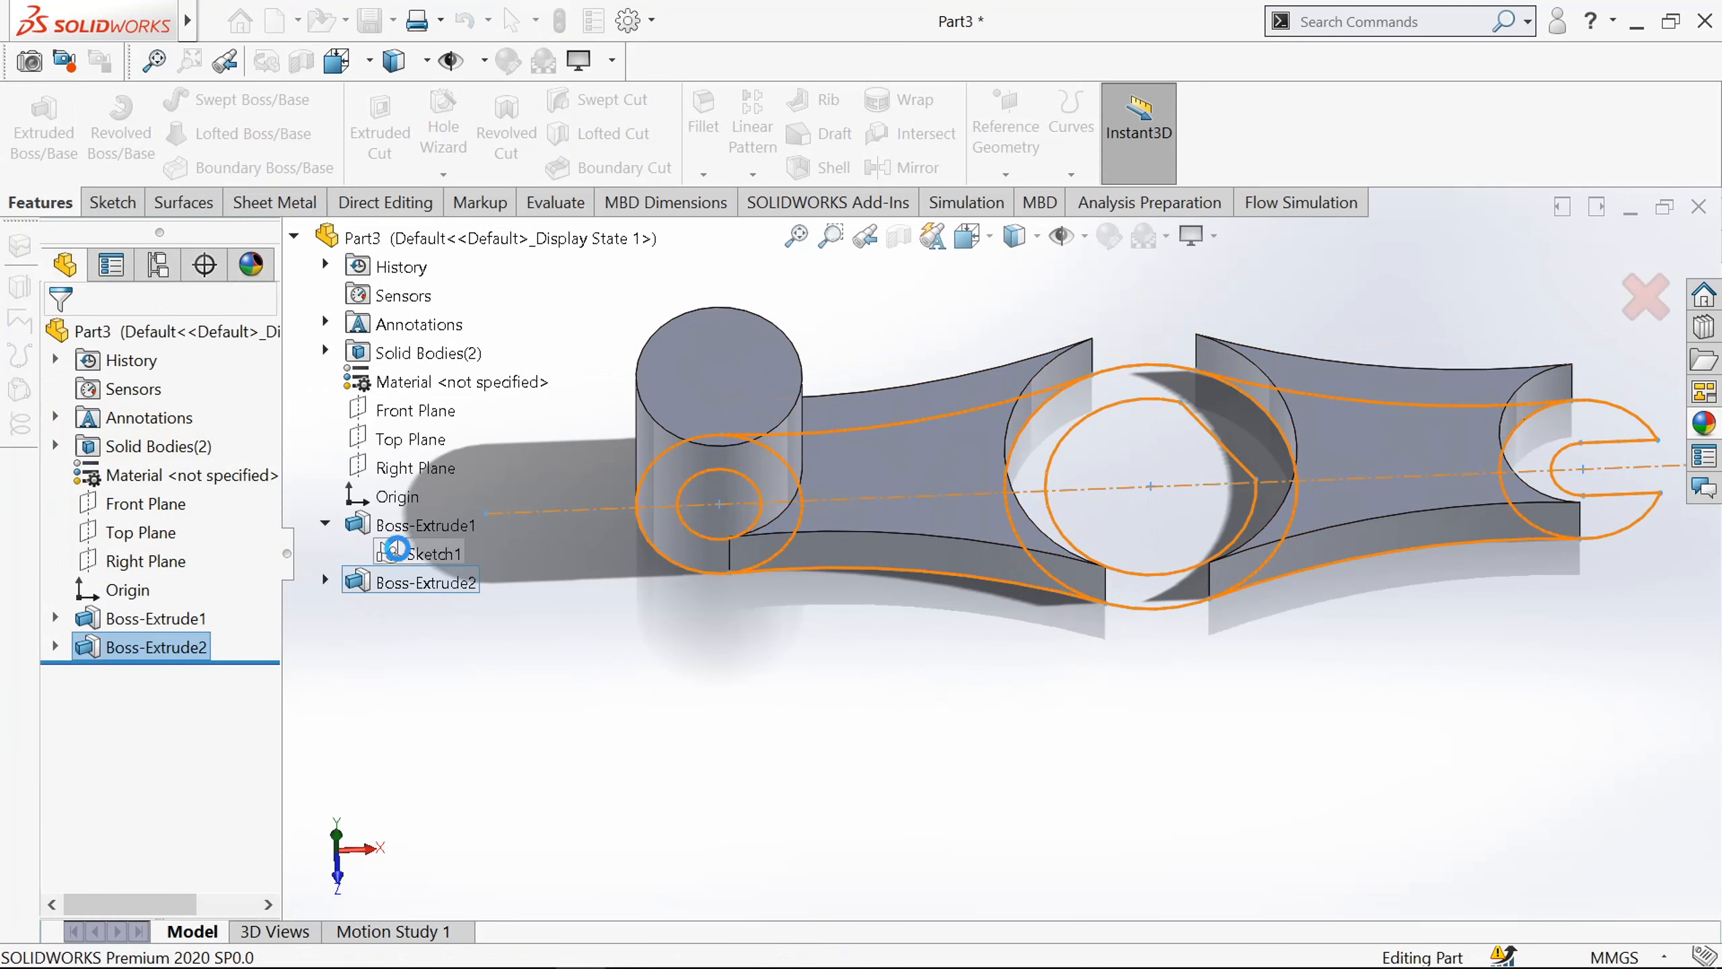
click(1162, 592)
click(1039, 448)
scroll(893, 557, down, 3)
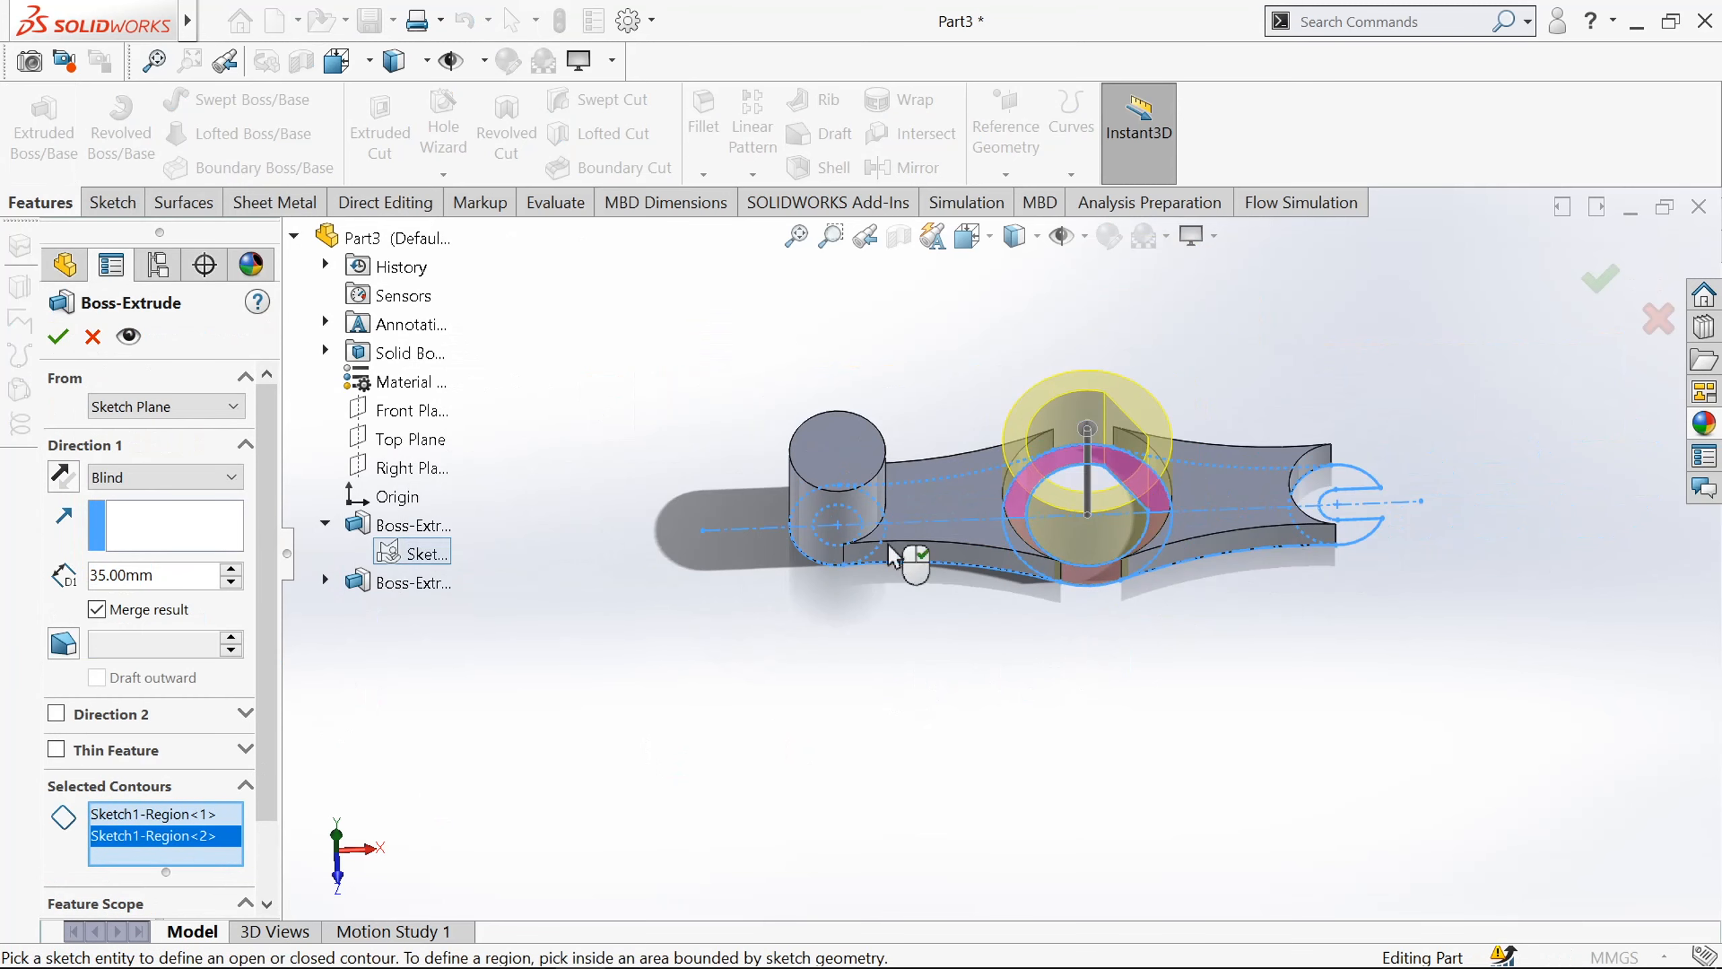
text(30)
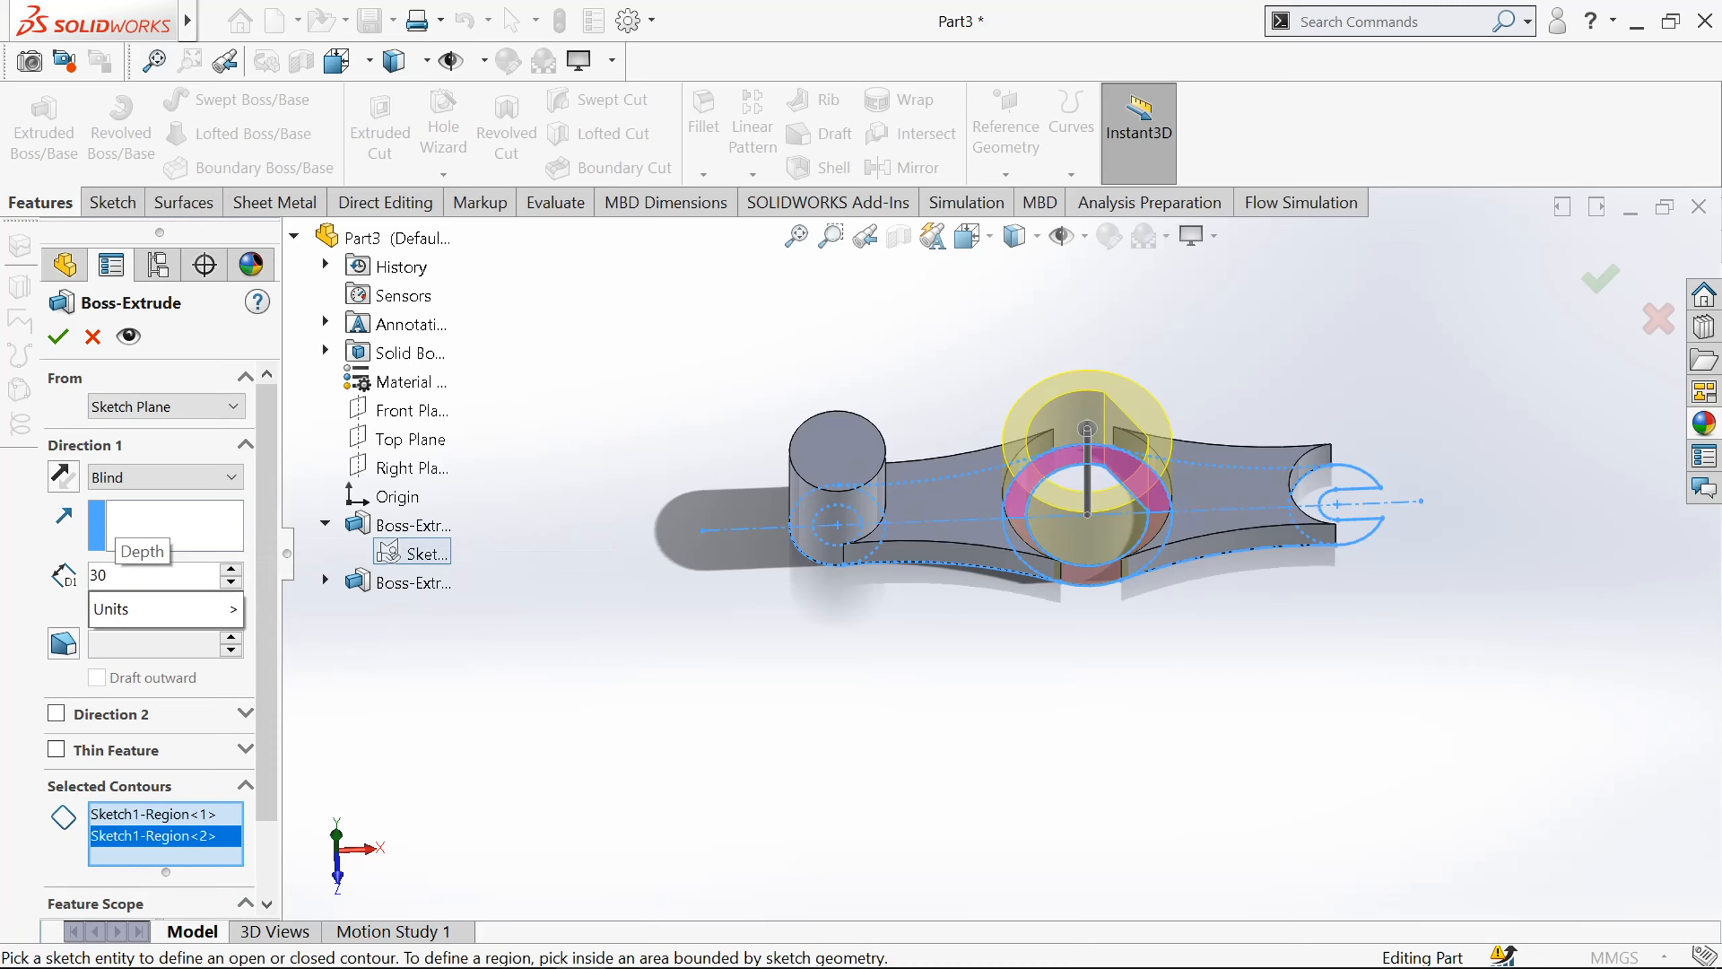
key(Return)
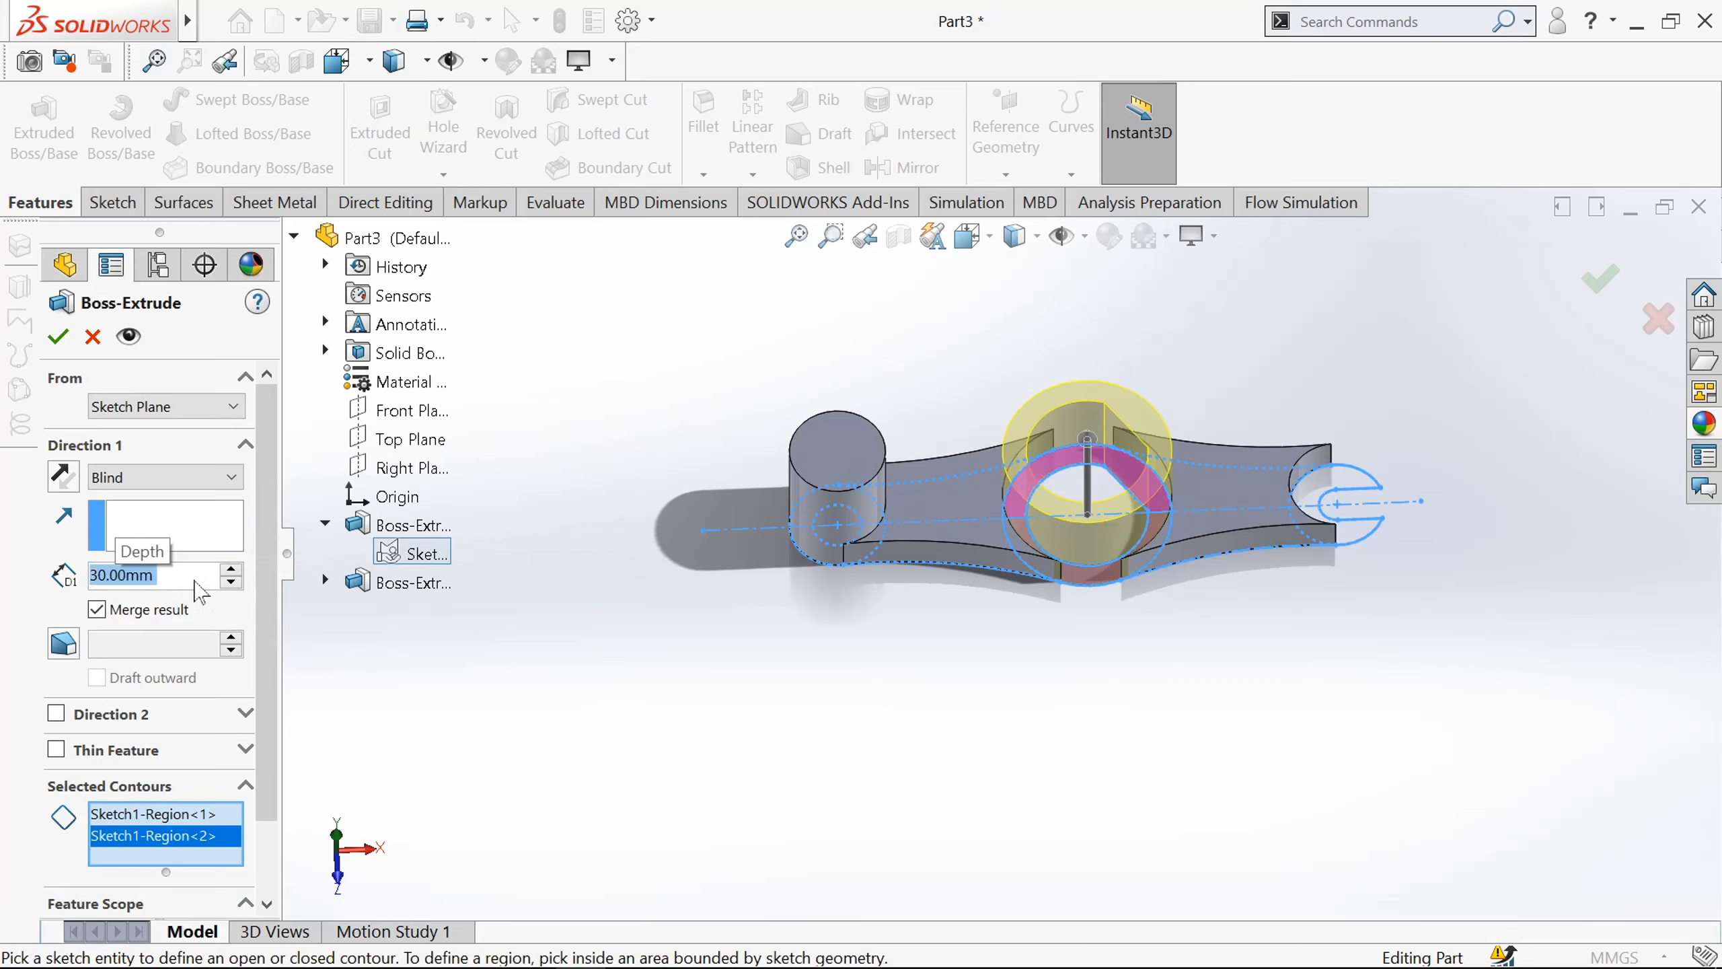
click(58, 336)
scroll(1056, 549, down, 3)
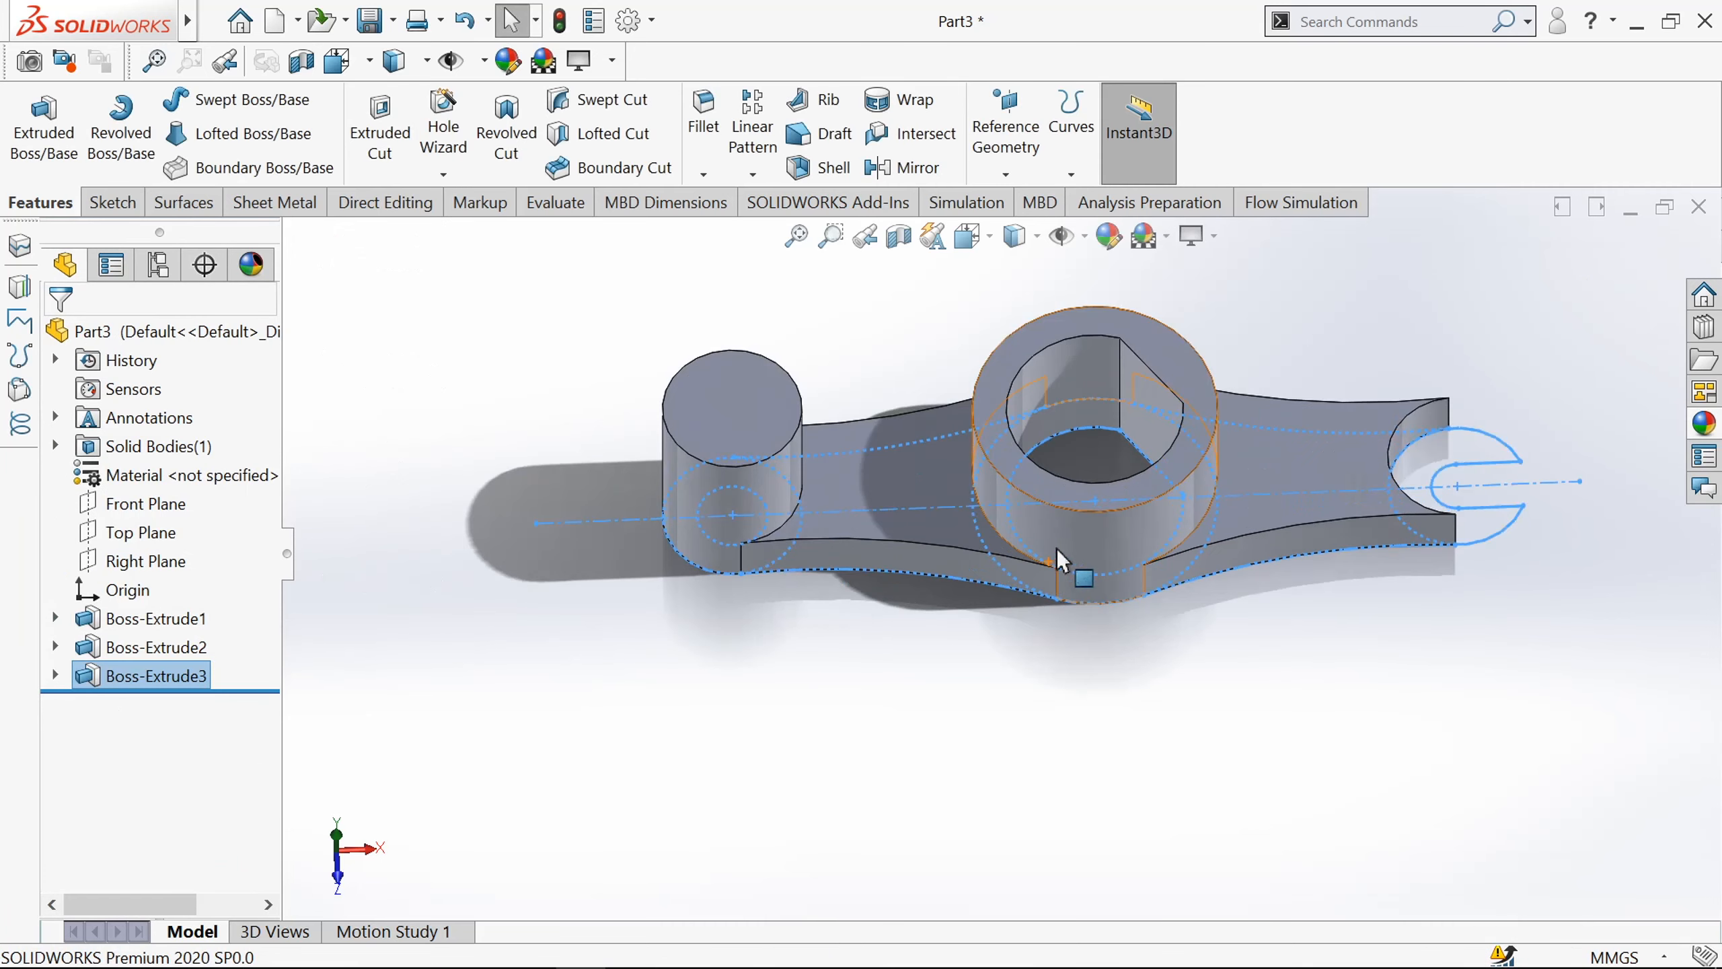
Edit the solid 25 mm end boss extrusion and set its depth to 15 mm.
click(156, 647)
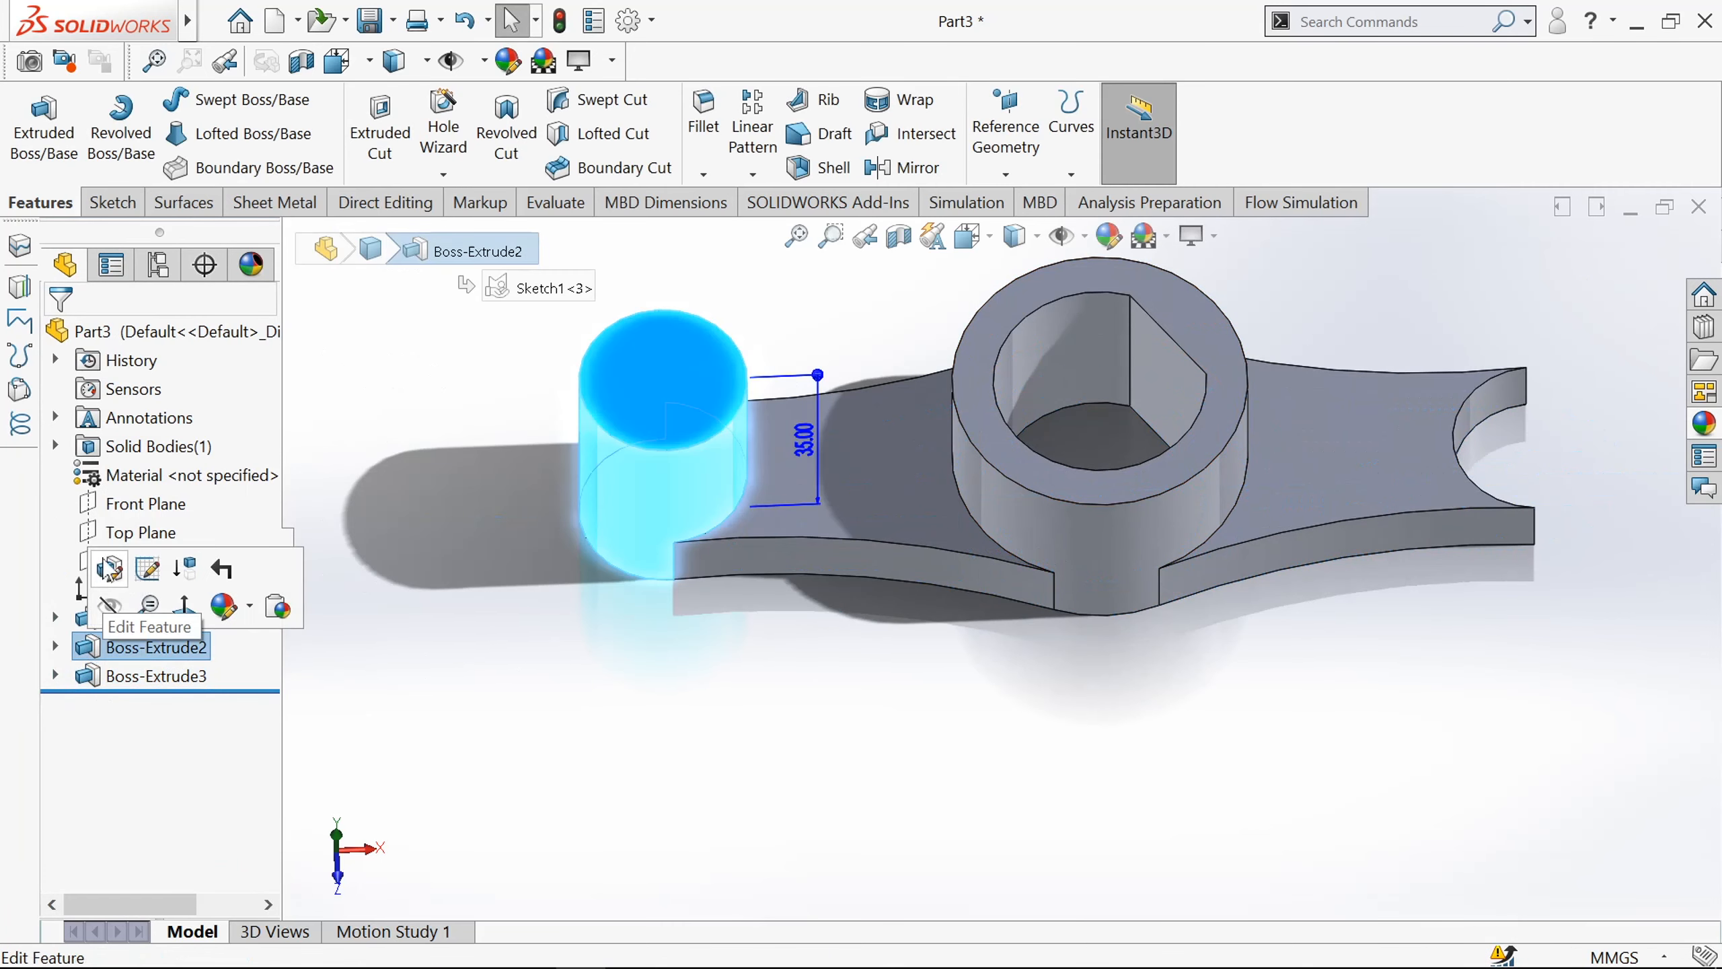
click(105, 558)
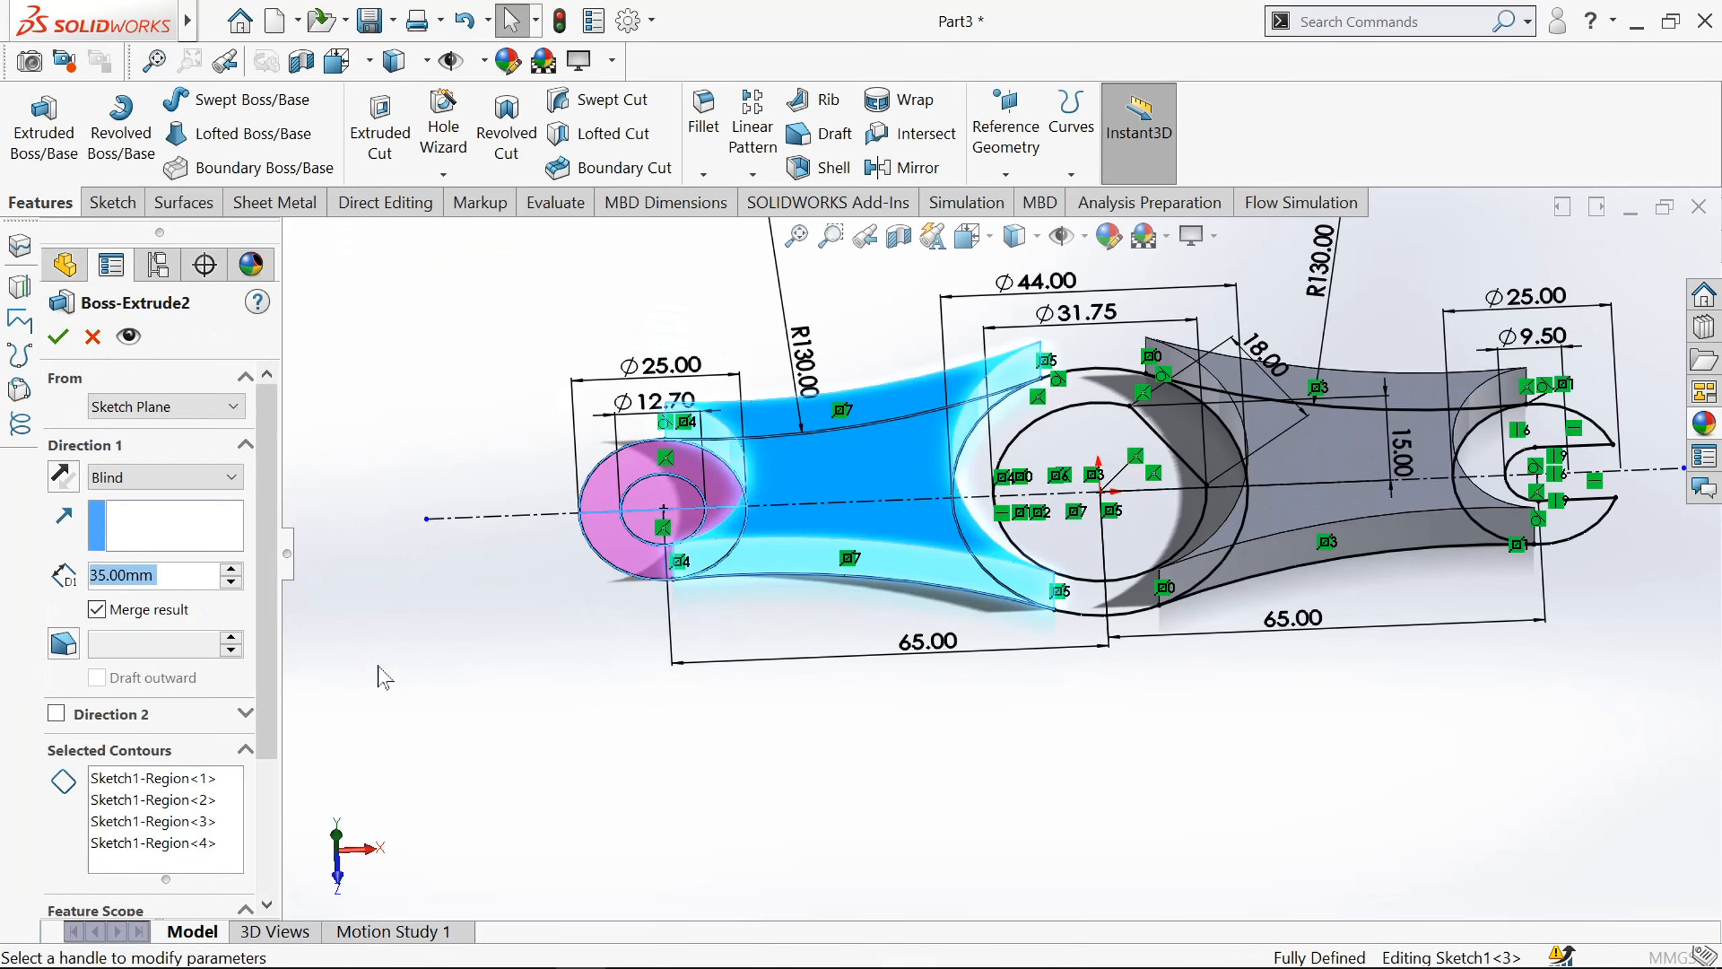
text(15)
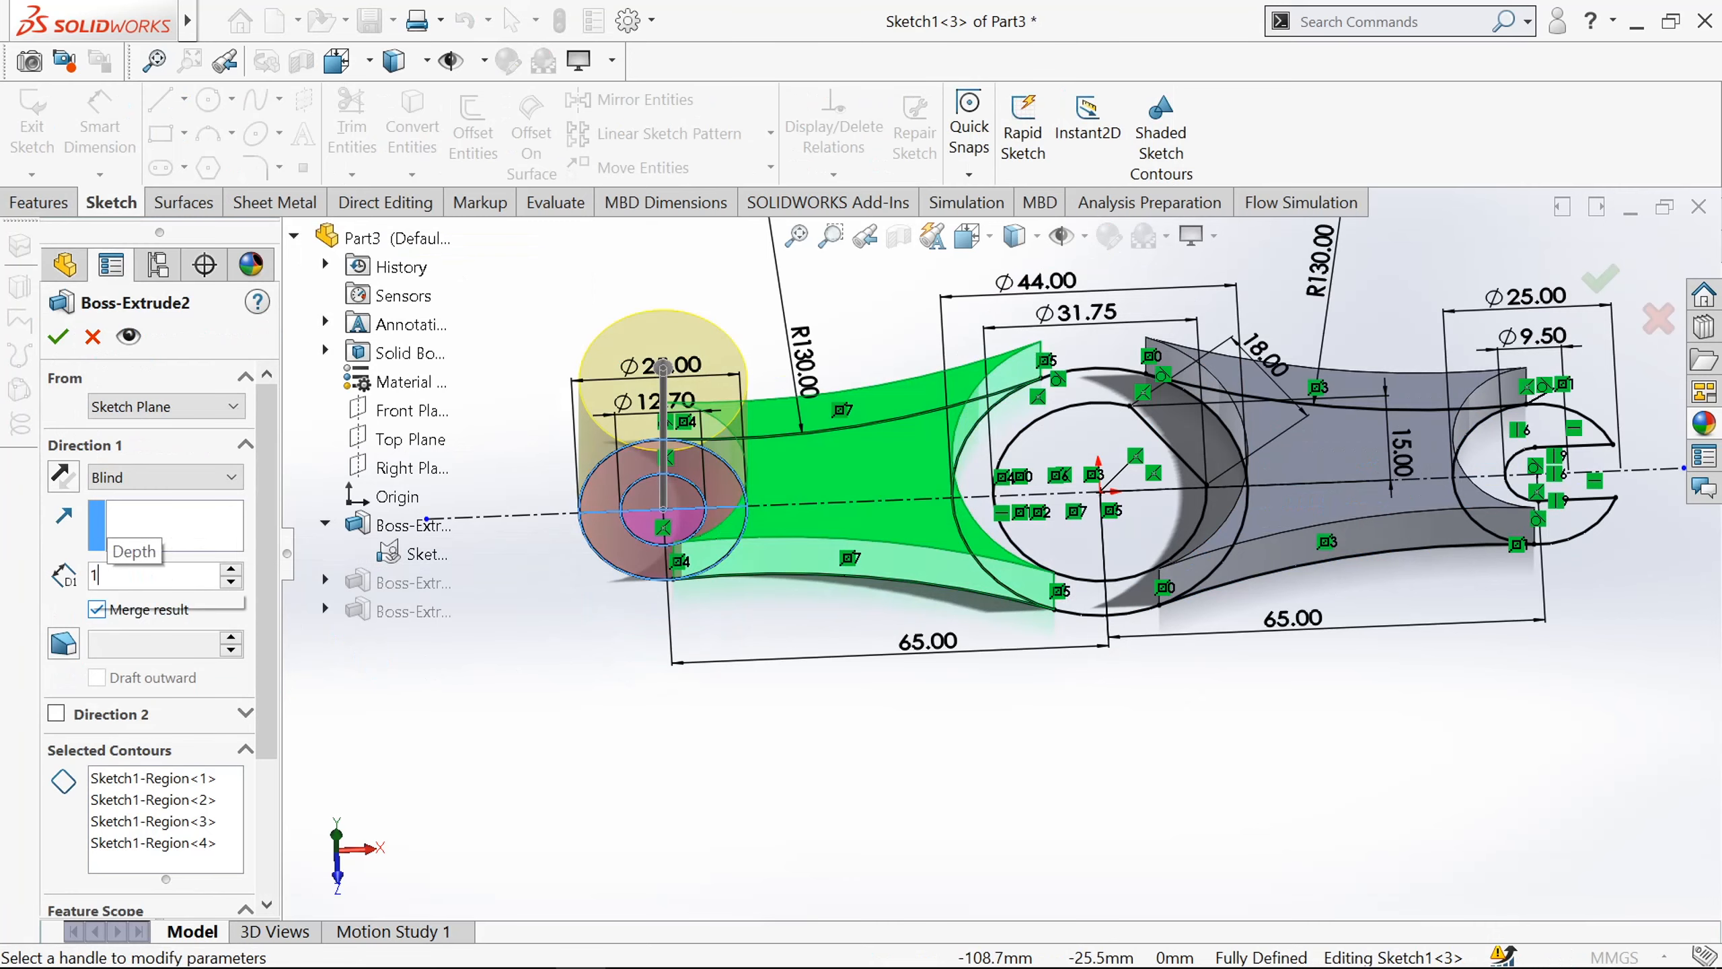
key(Return)
click(66, 335)
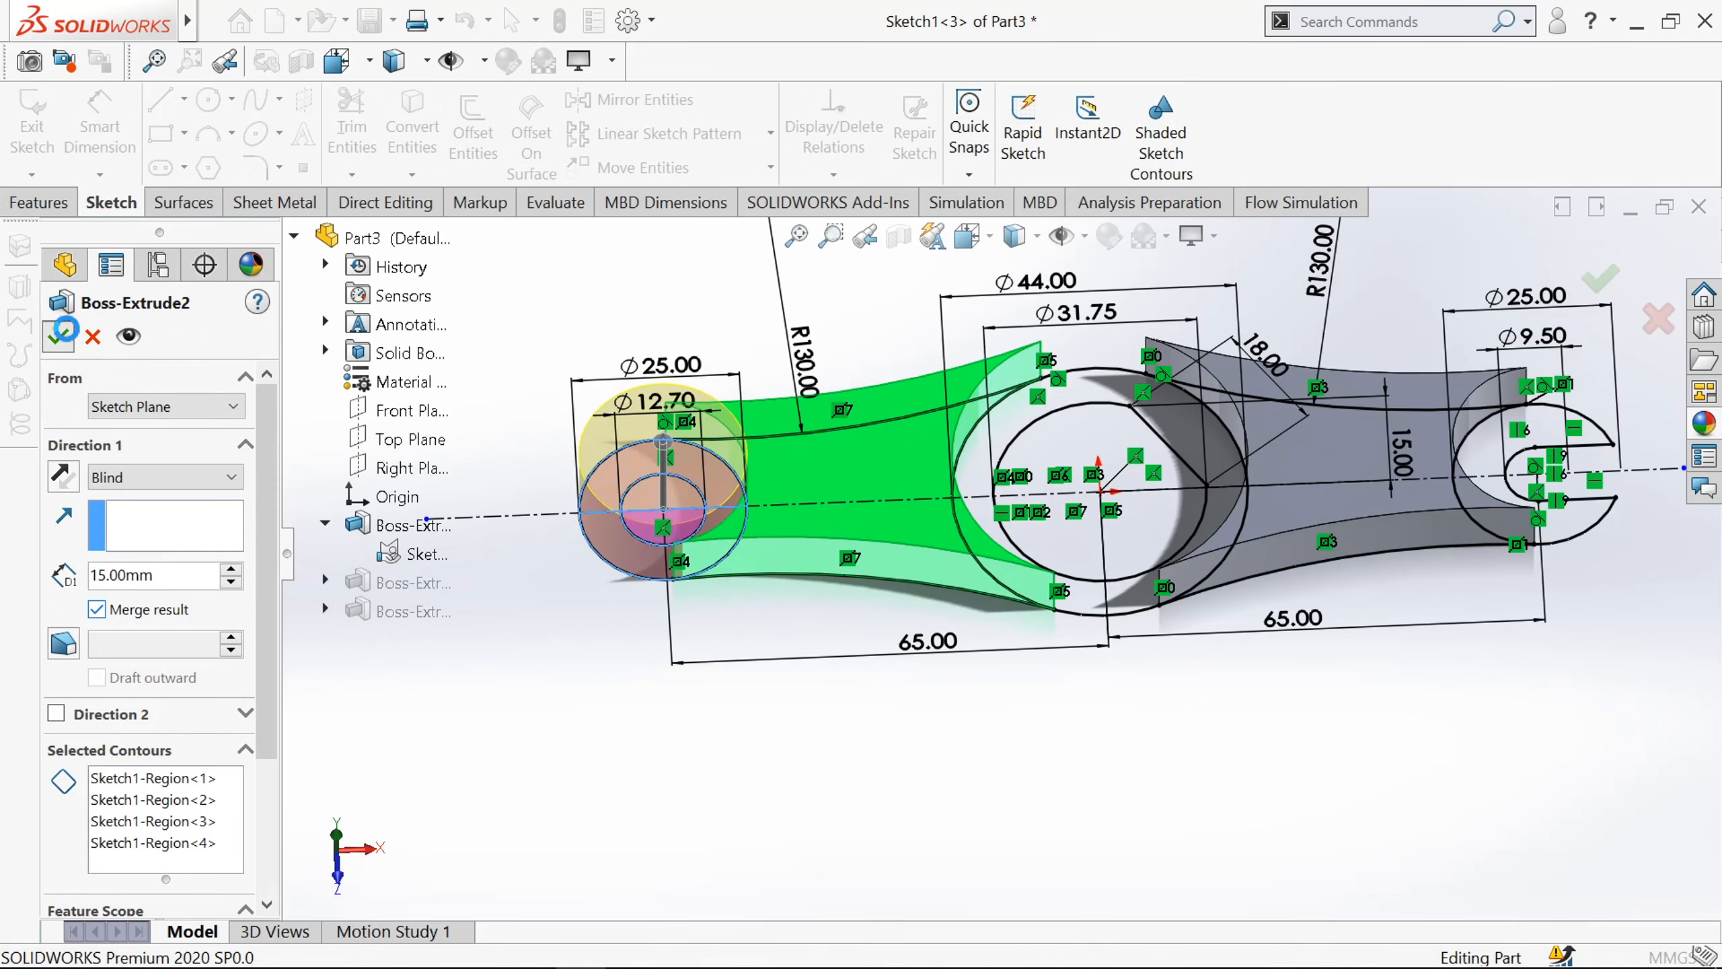
key(f)
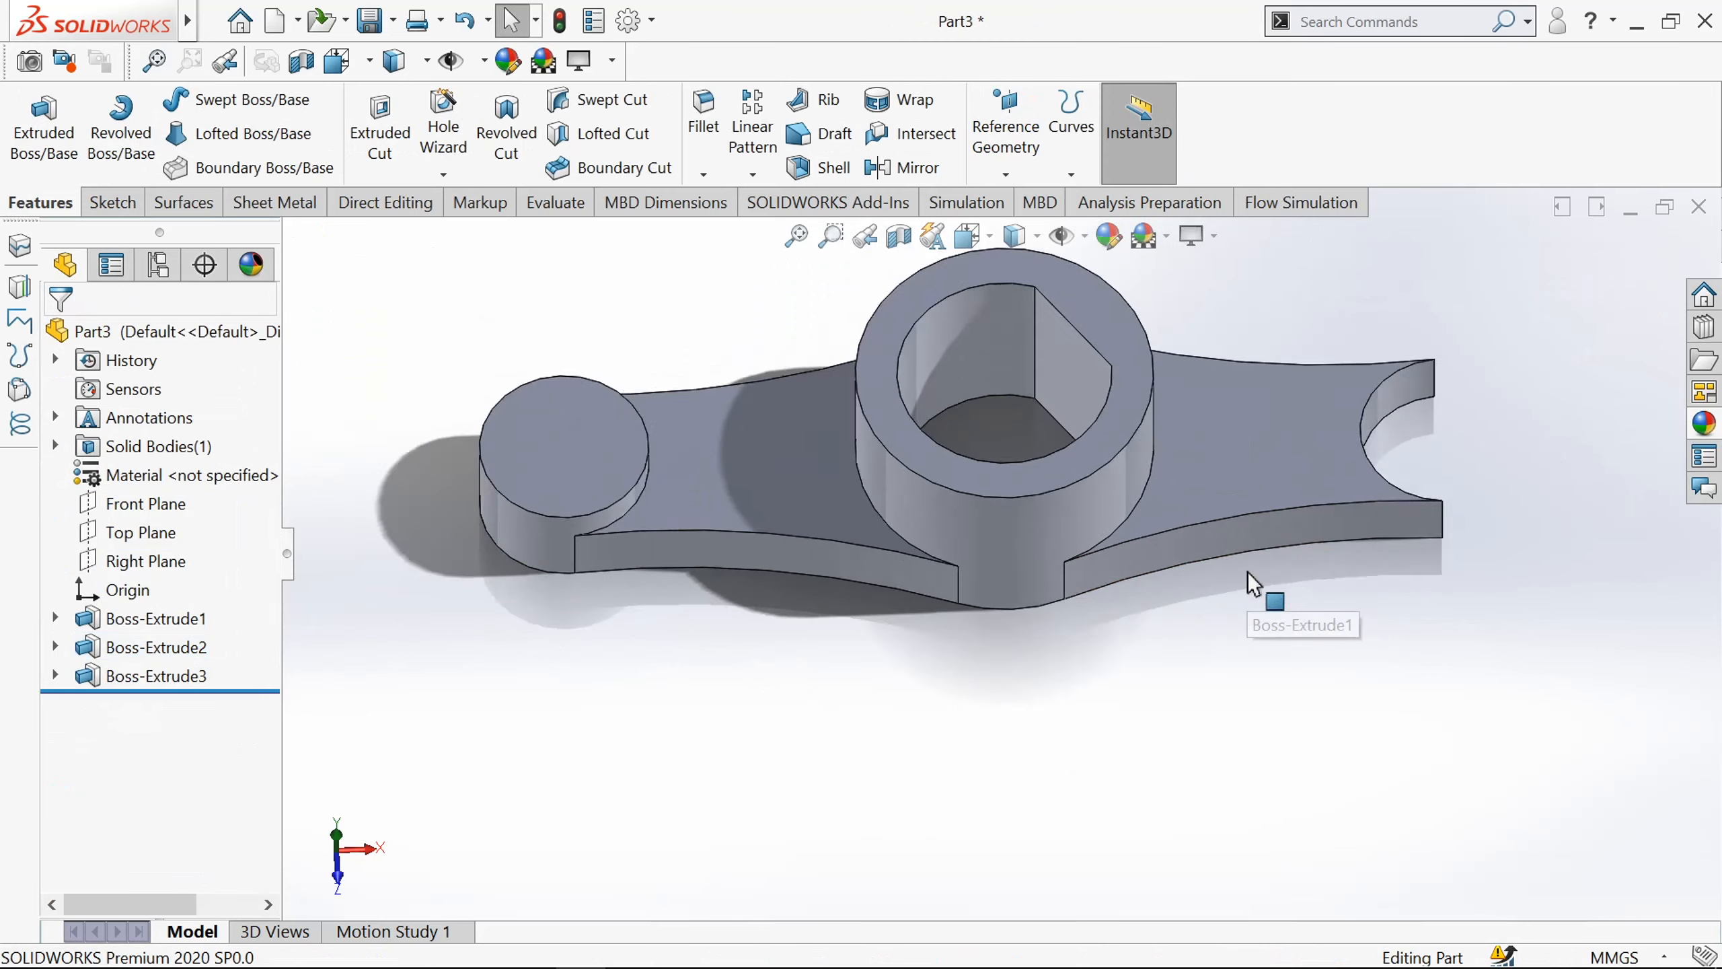
Extrude the 12.7 mm circle of the unslotted end boss 35 mm from the same sketch as a pin.
click(44, 129)
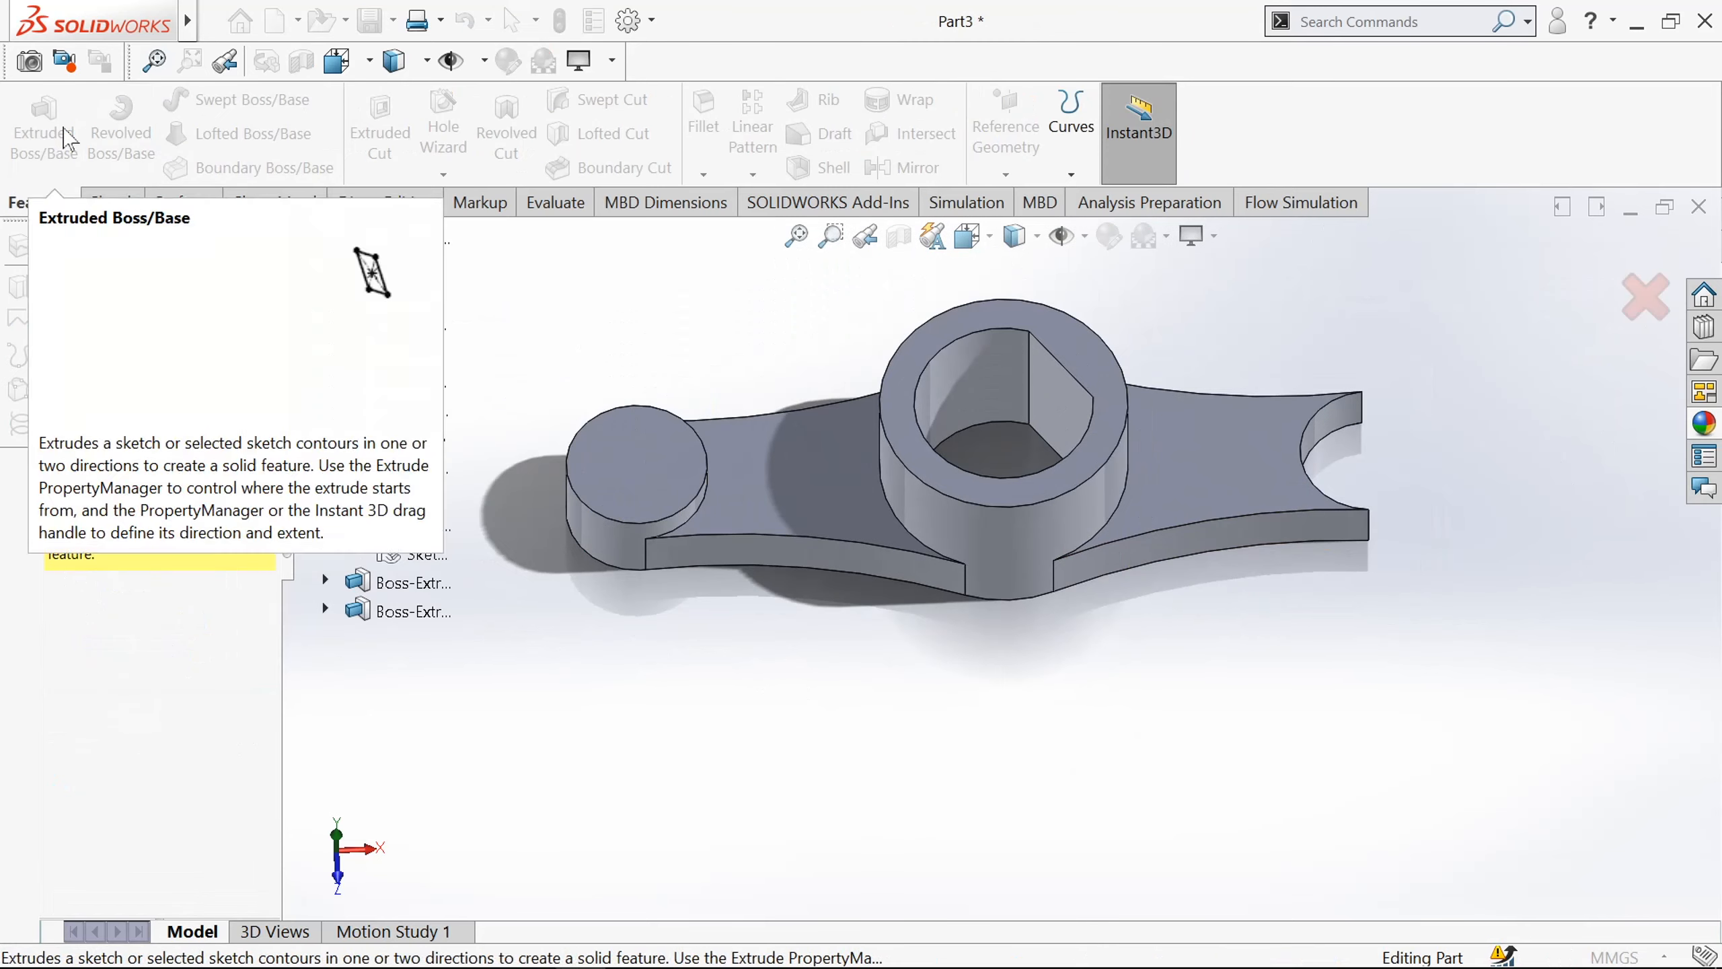
click(427, 554)
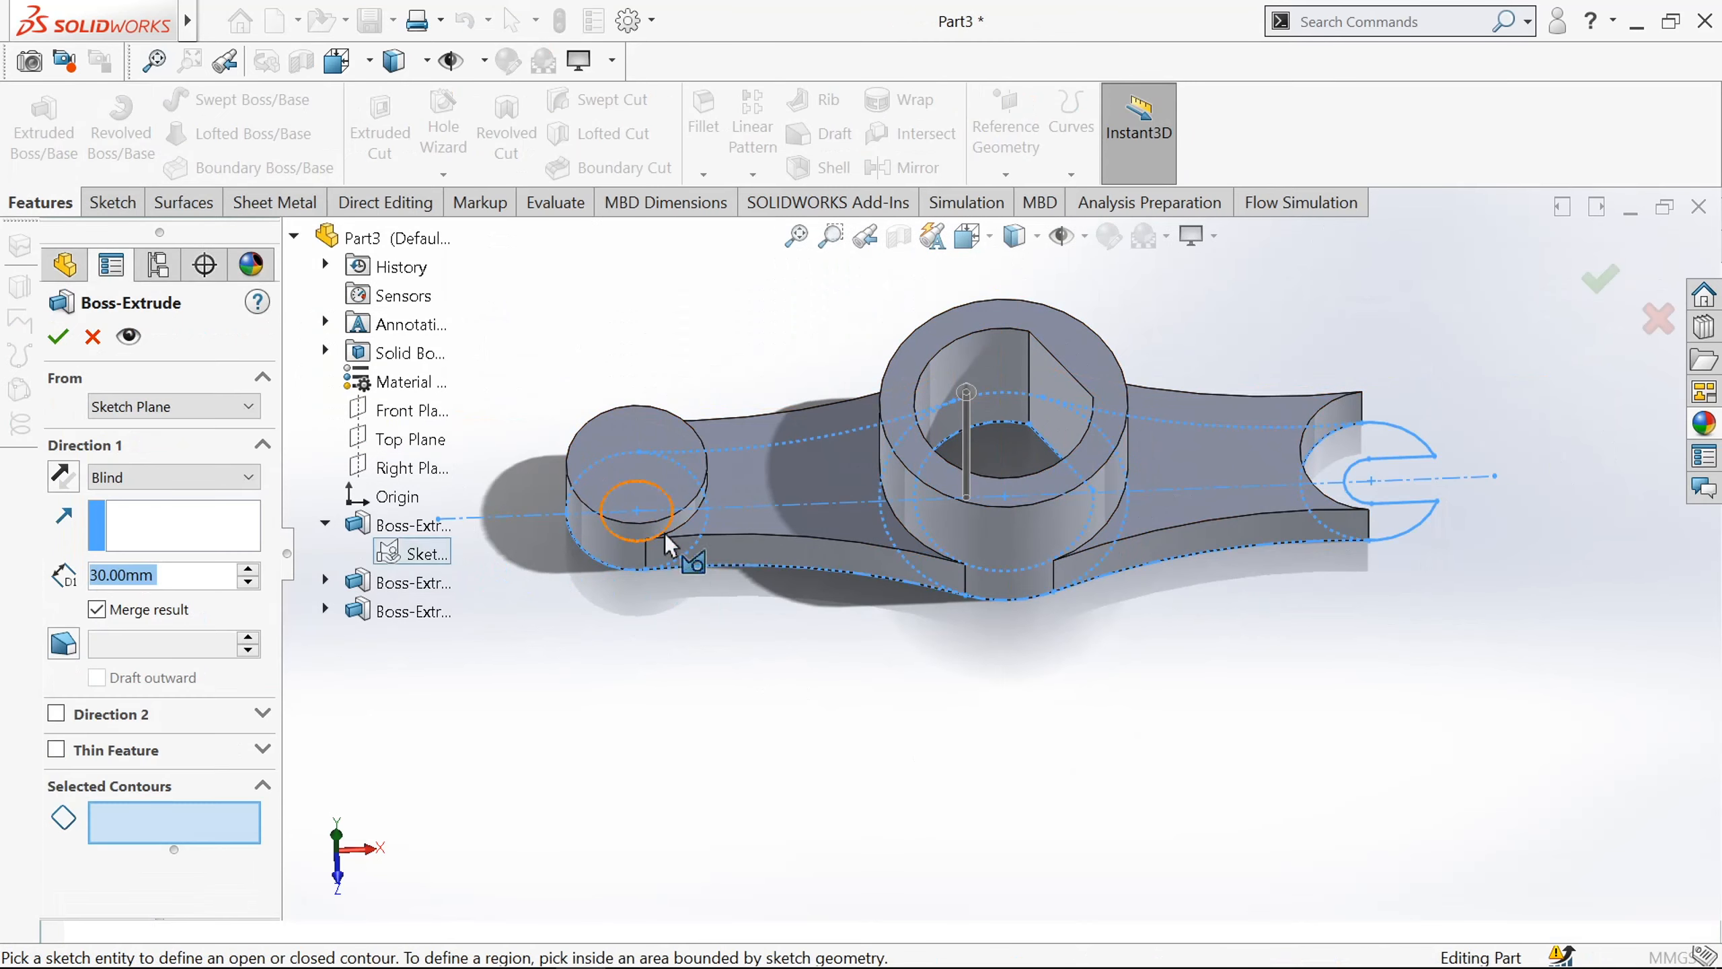
scroll(682, 517, down, 5)
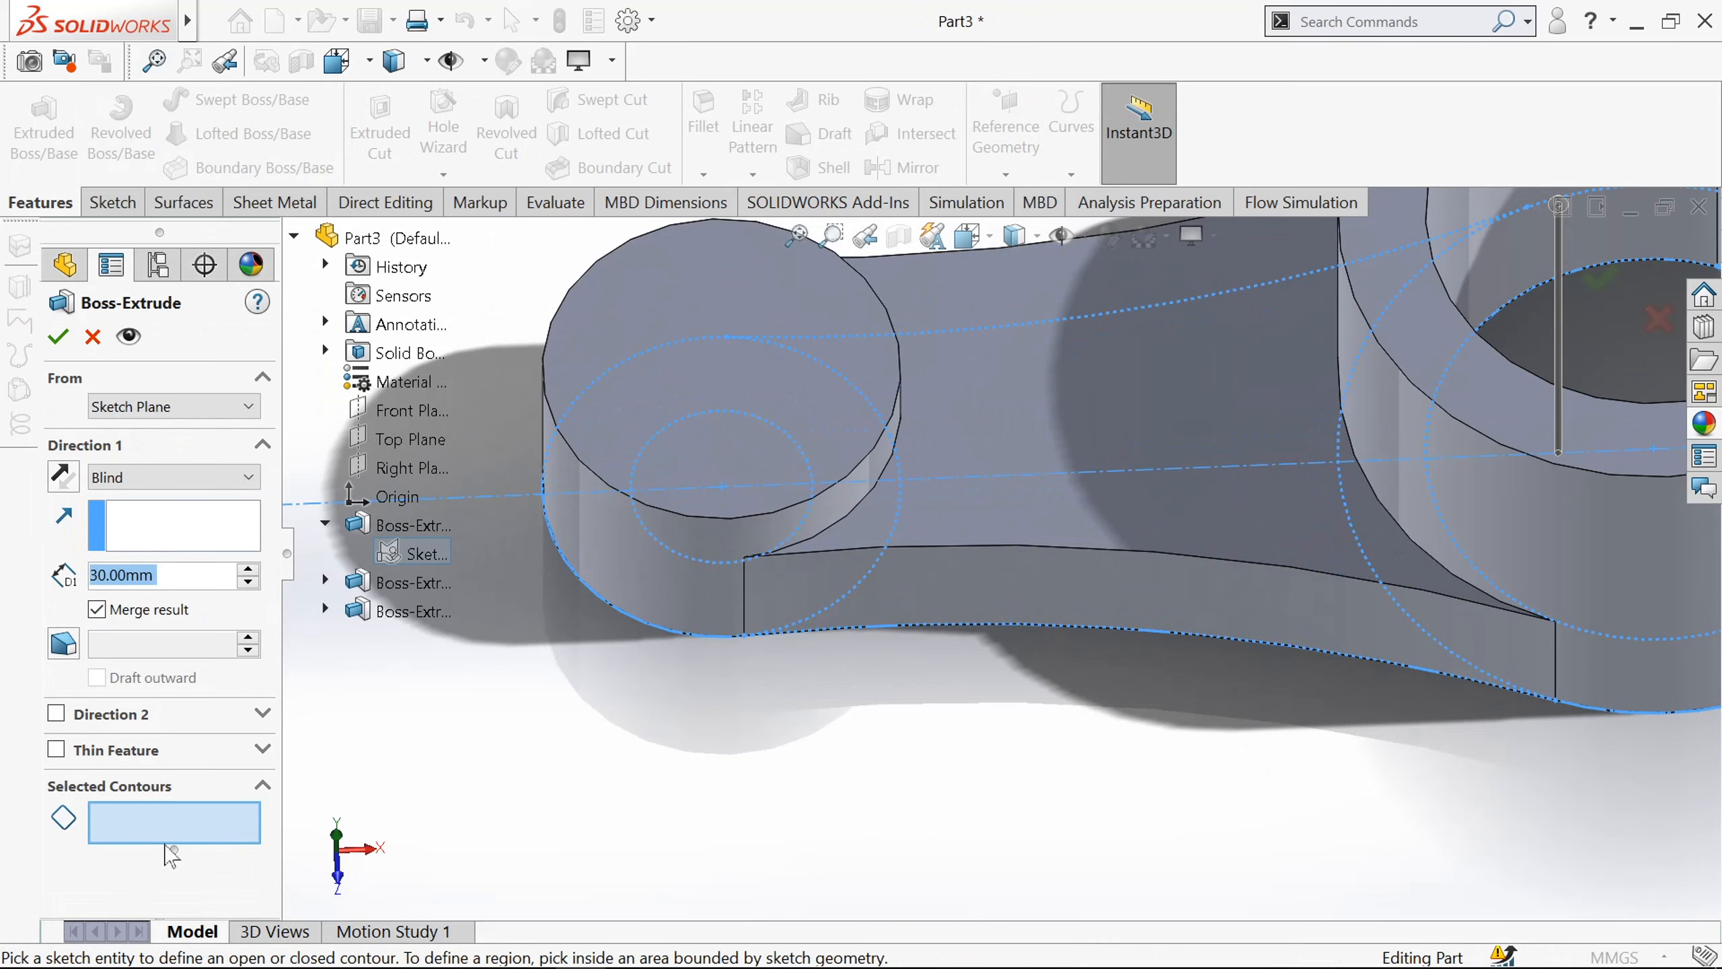
click(662, 551)
scroll(659, 551, up, 2)
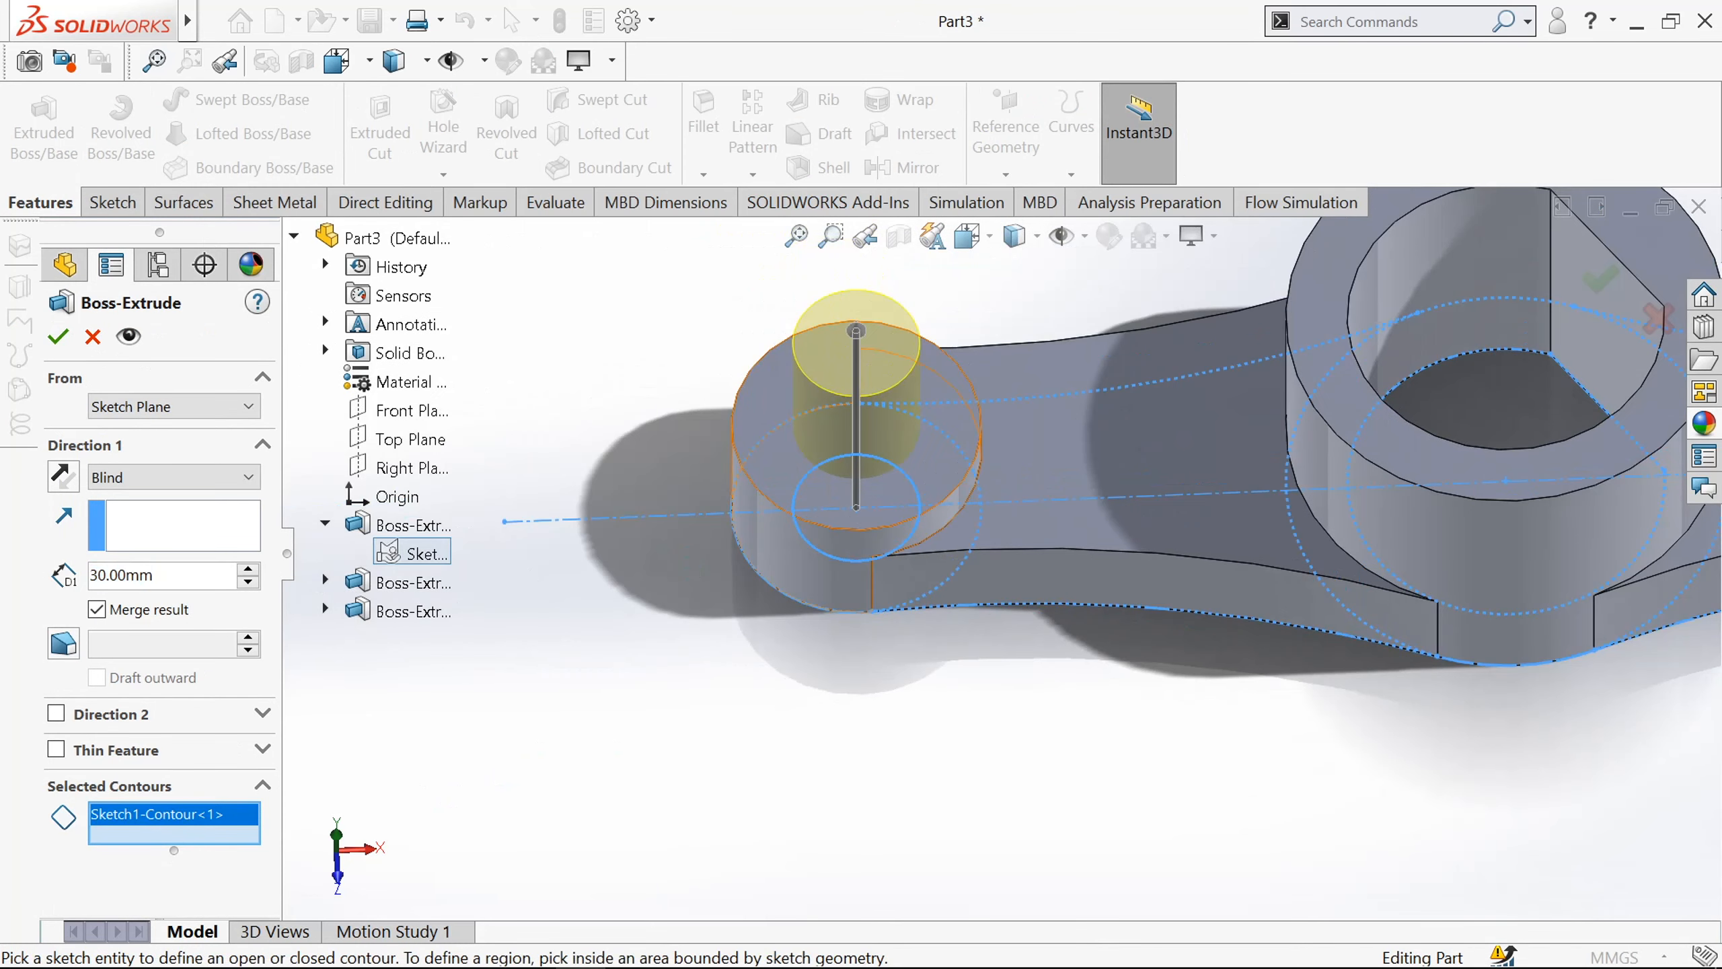
text(35)
key(Return)
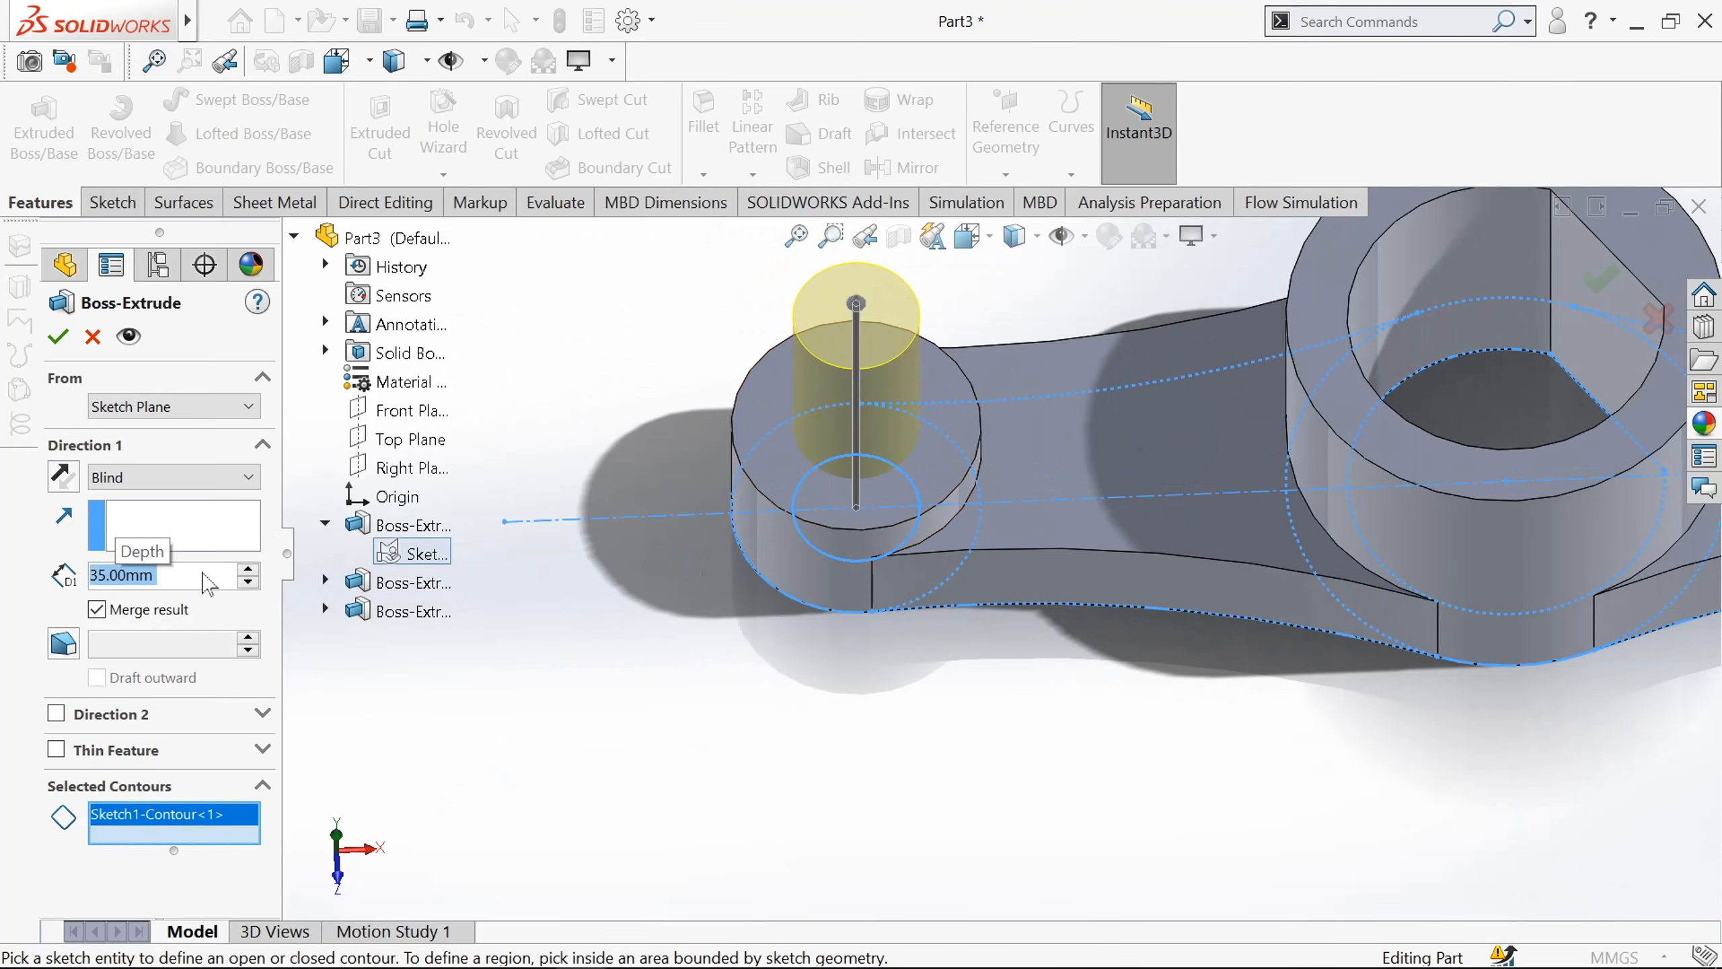
click(58, 336)
scroll(918, 552, up, 3)
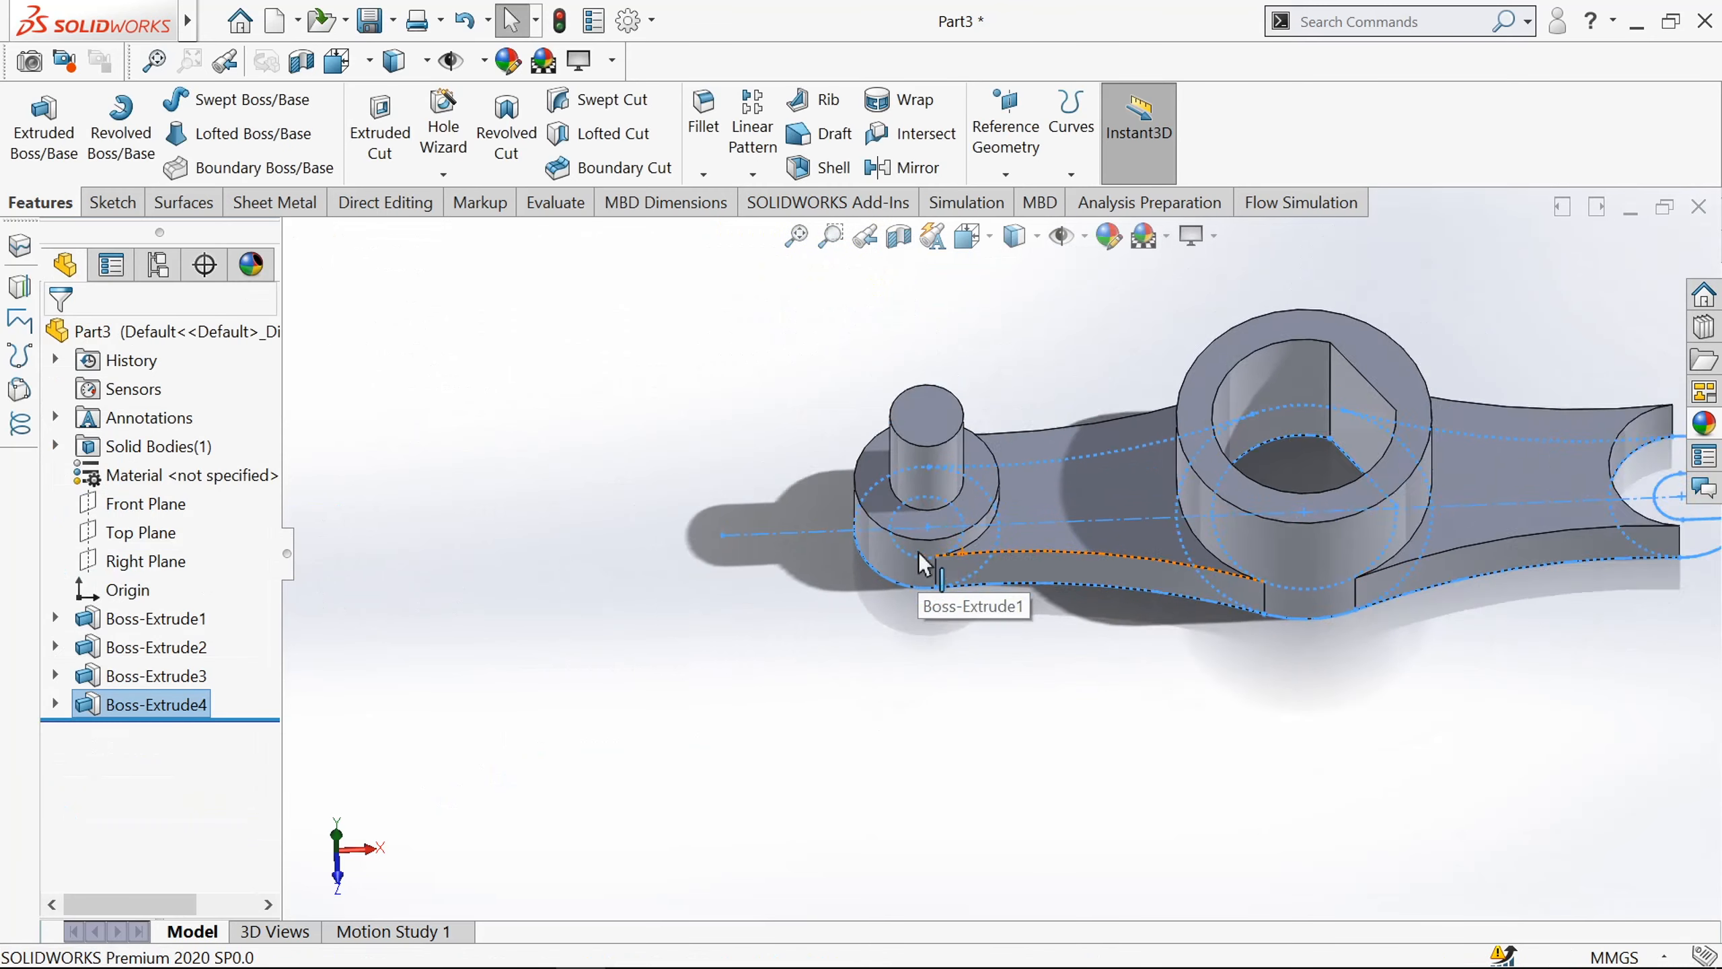
Extrude the slotted end boss 15 mm from the same sketch, using both regions around its open slot.
click(43, 124)
click(325, 524)
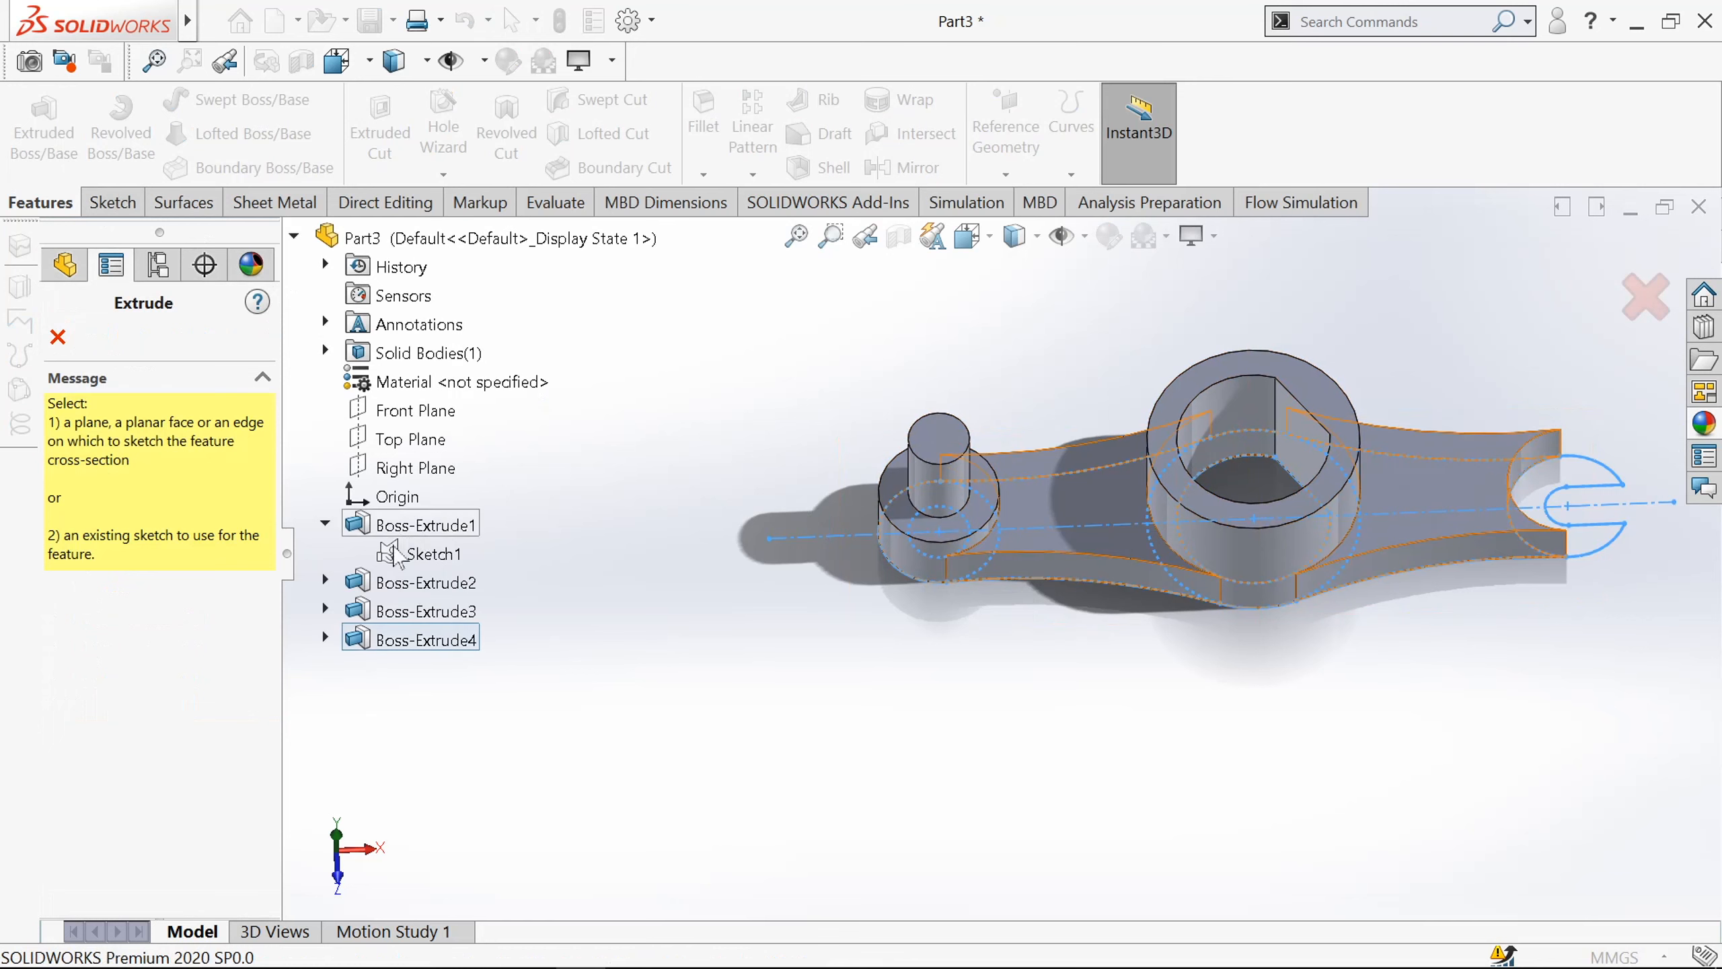
click(392, 554)
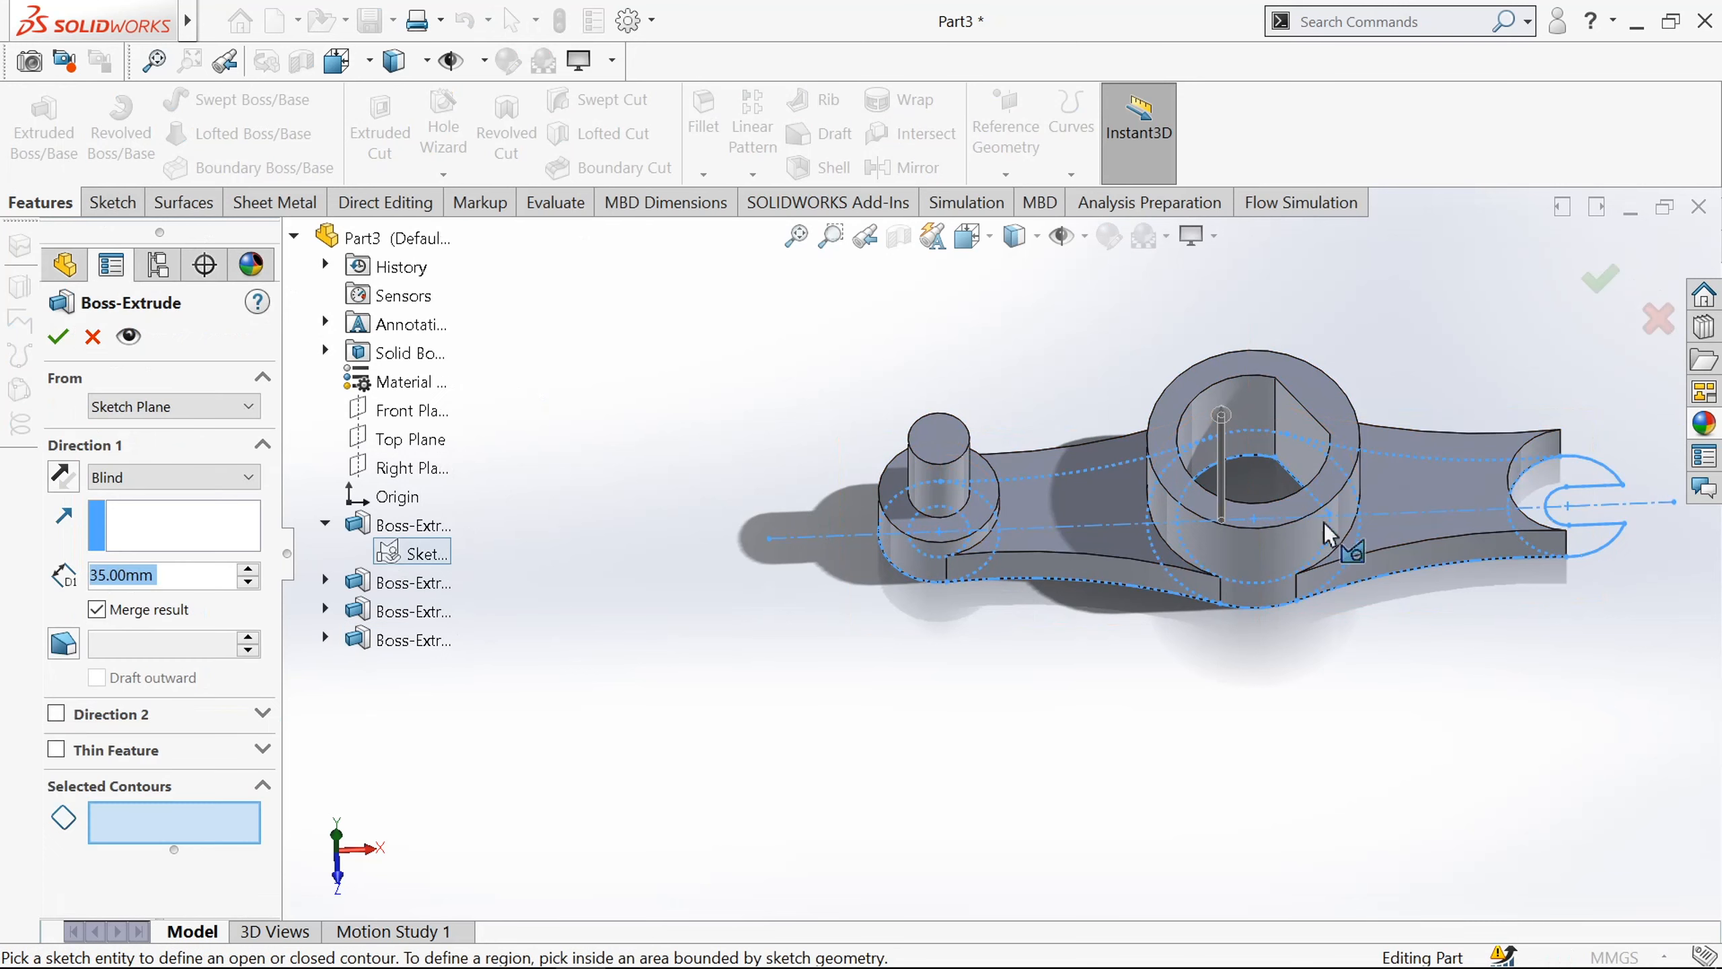
scroll(1645, 519, down, 4)
click(1471, 583)
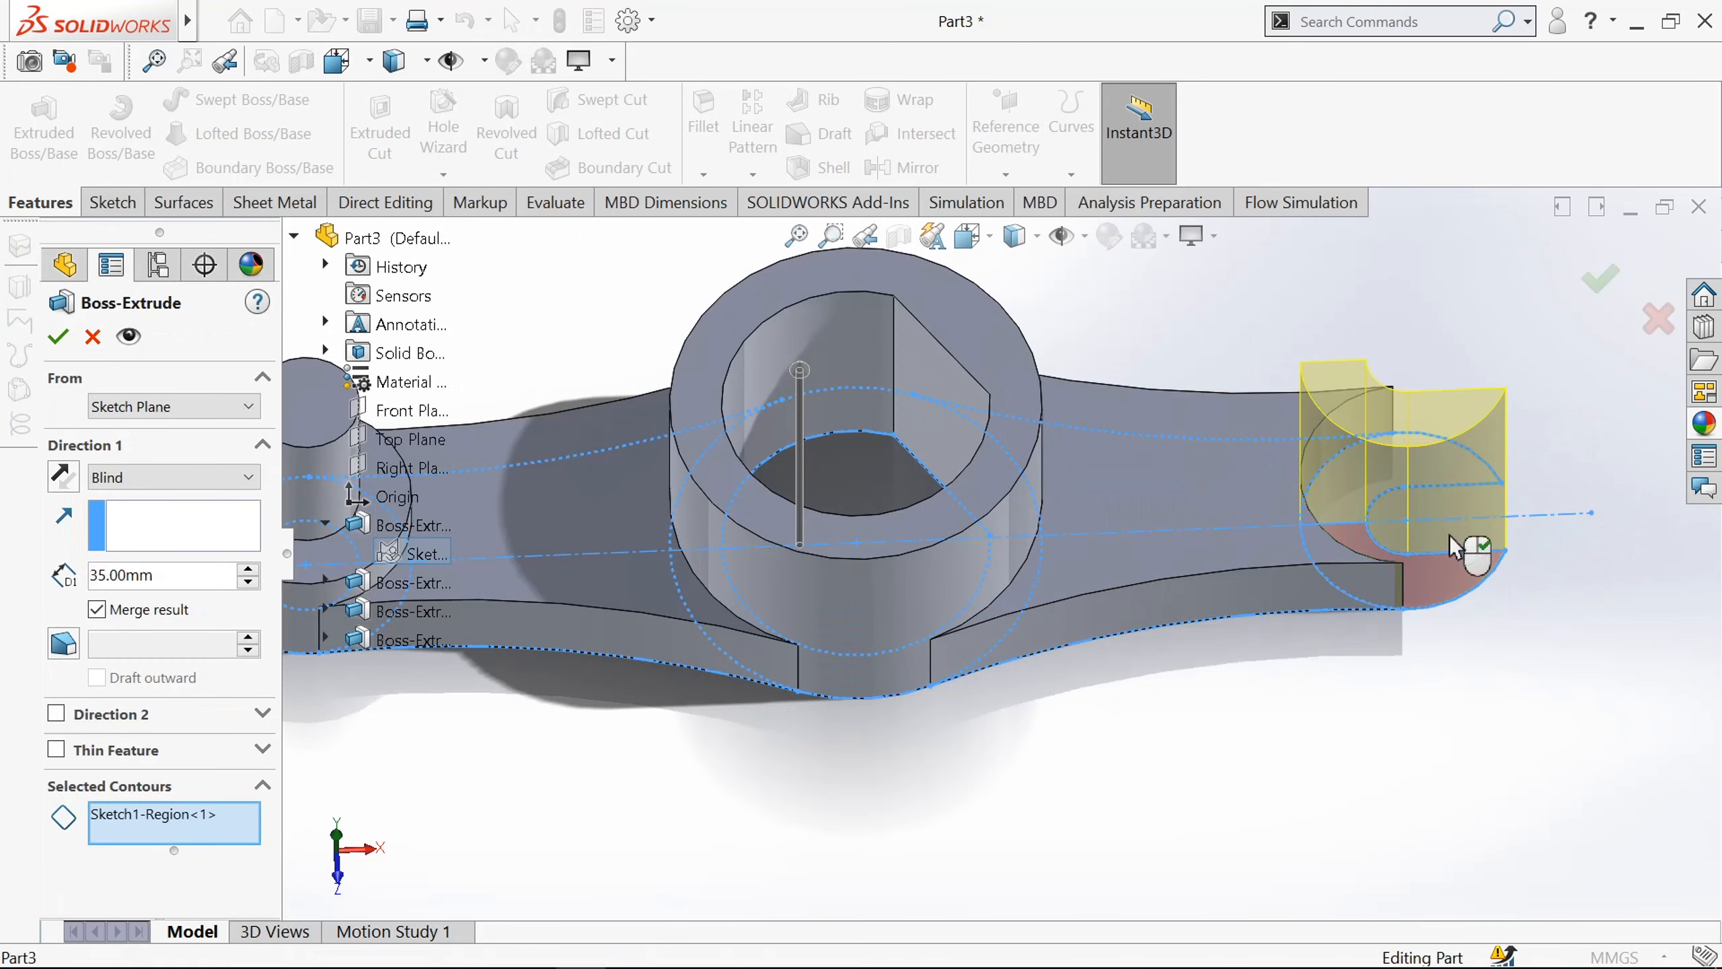
click(1414, 481)
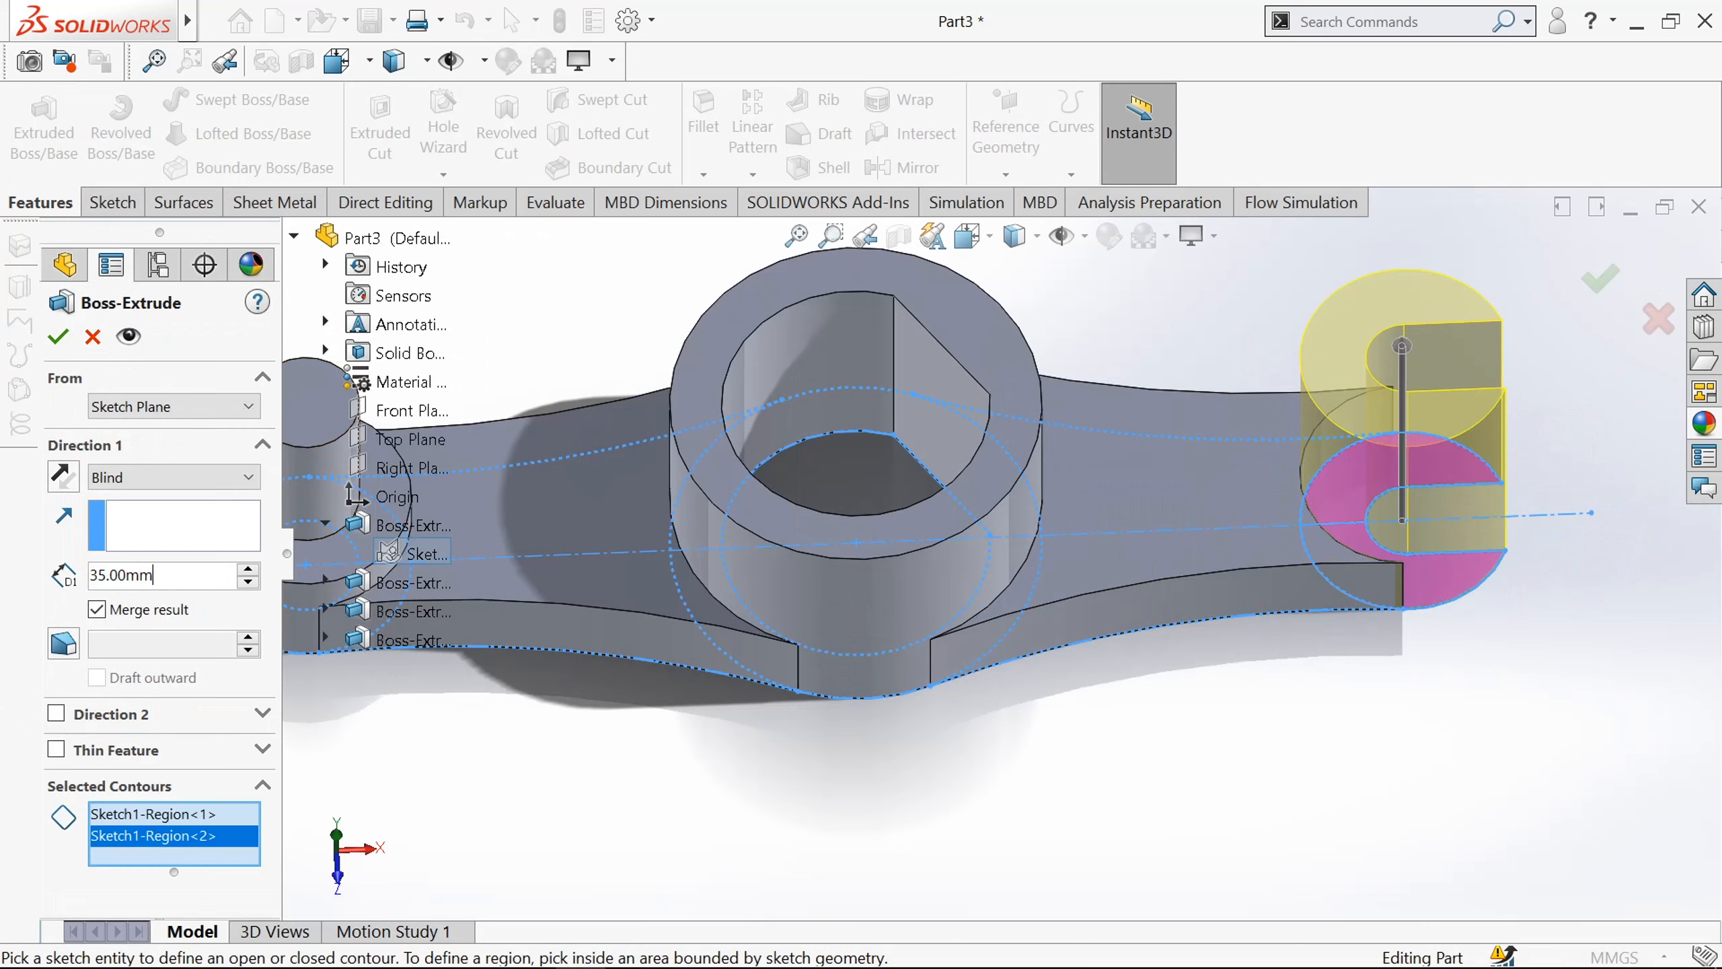
double_click(179, 575)
text(15)
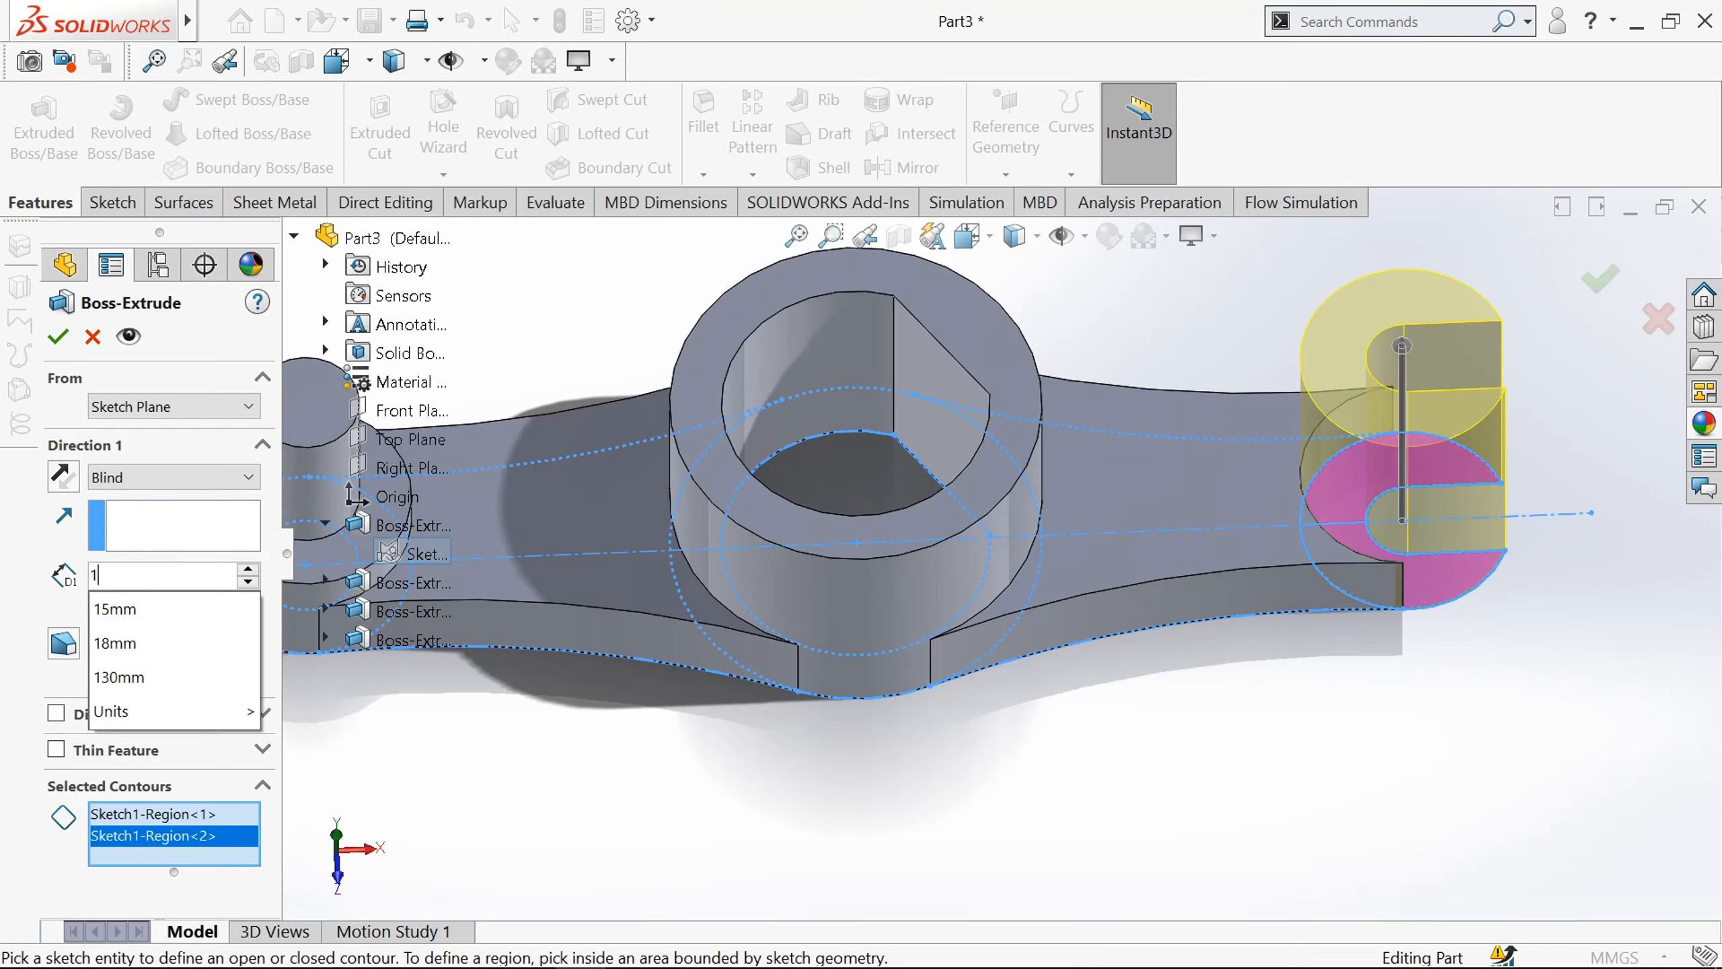
key(Return)
click(60, 337)
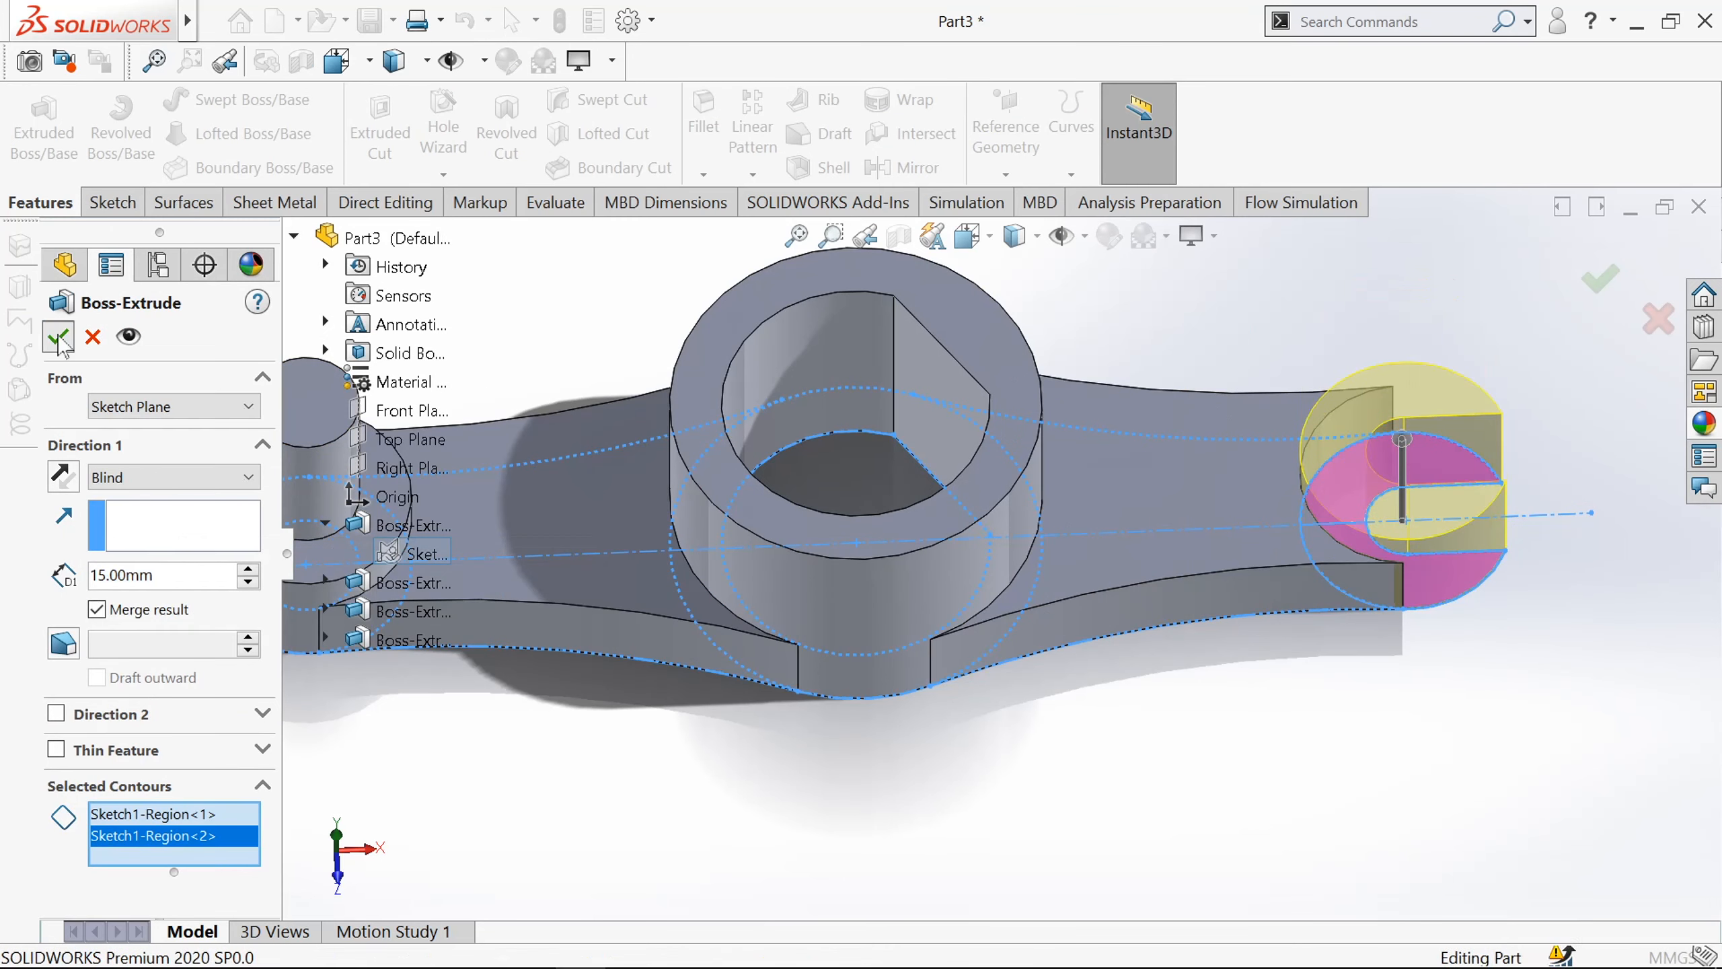
key(f)
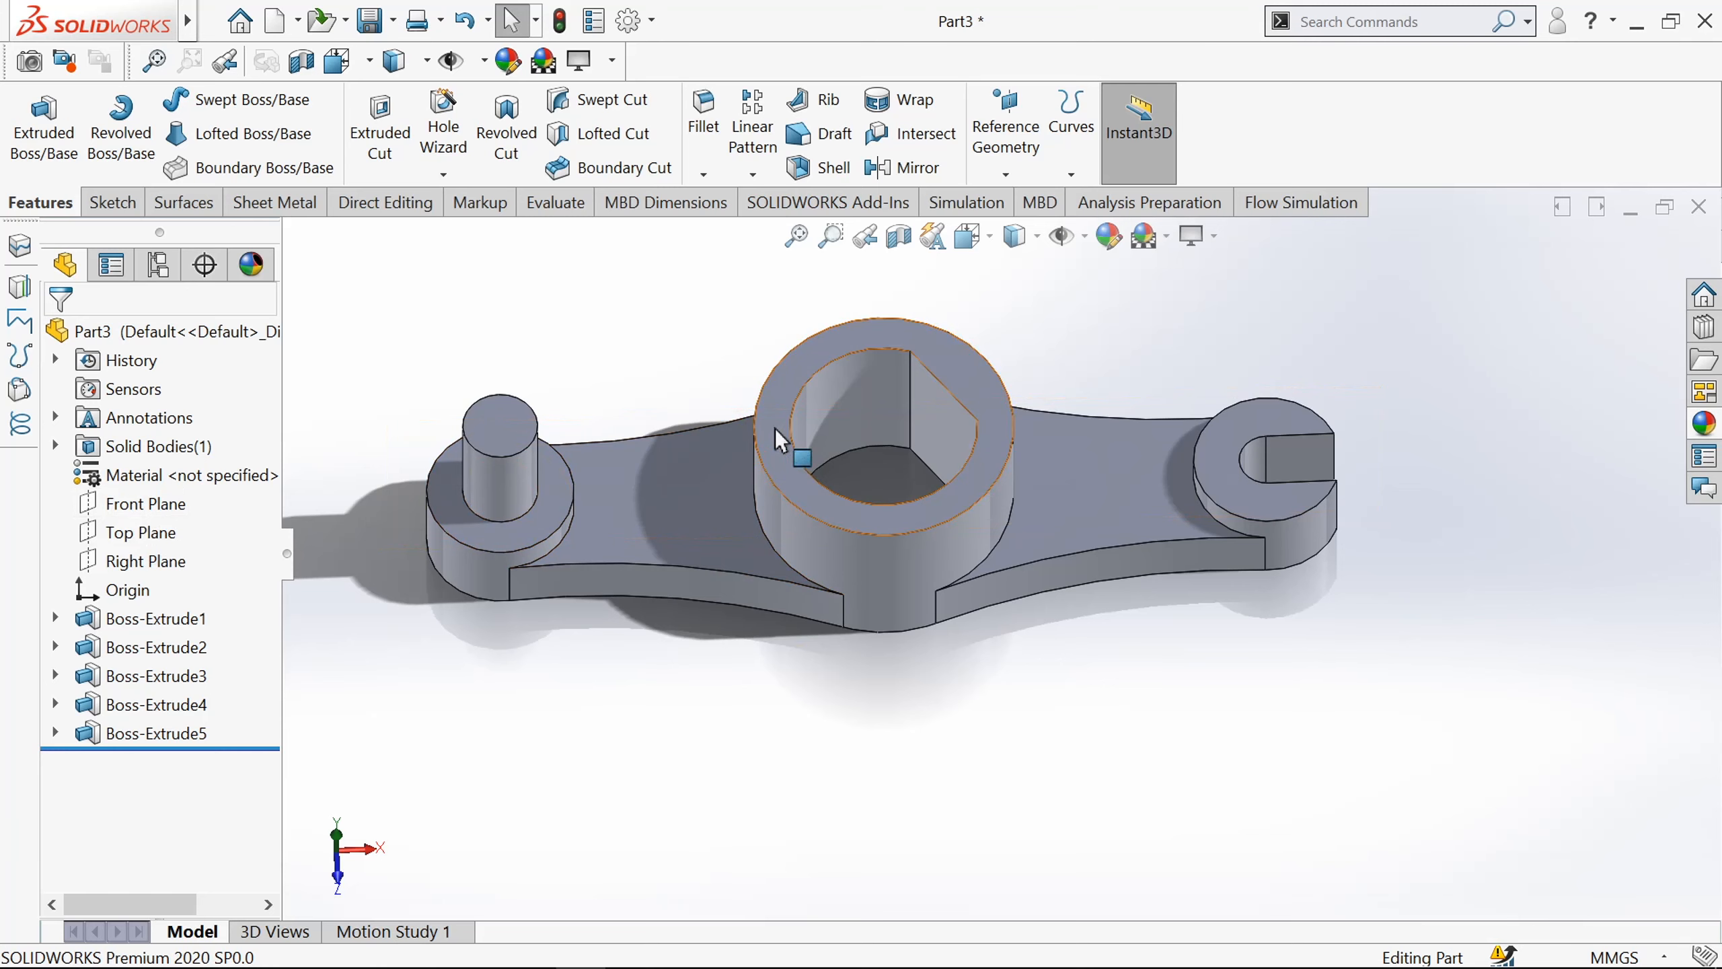
Start a sketch on the central boss's top face and convert the face's outer circular edge into it.
click(776, 429)
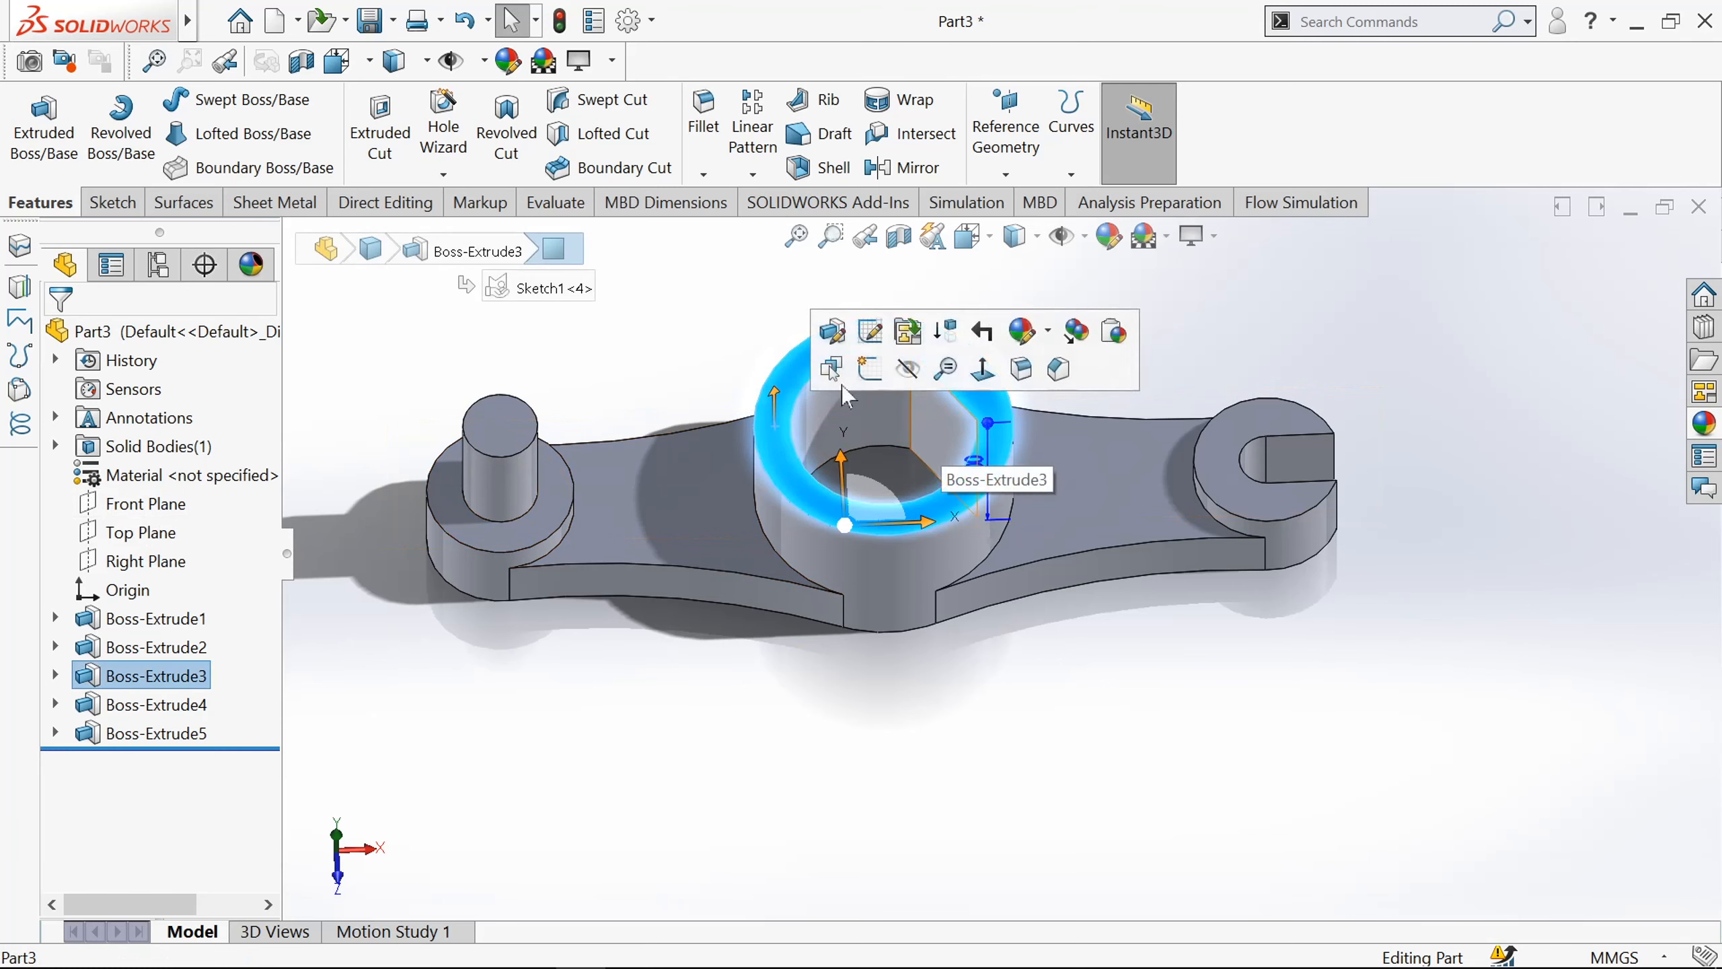
click(870, 369)
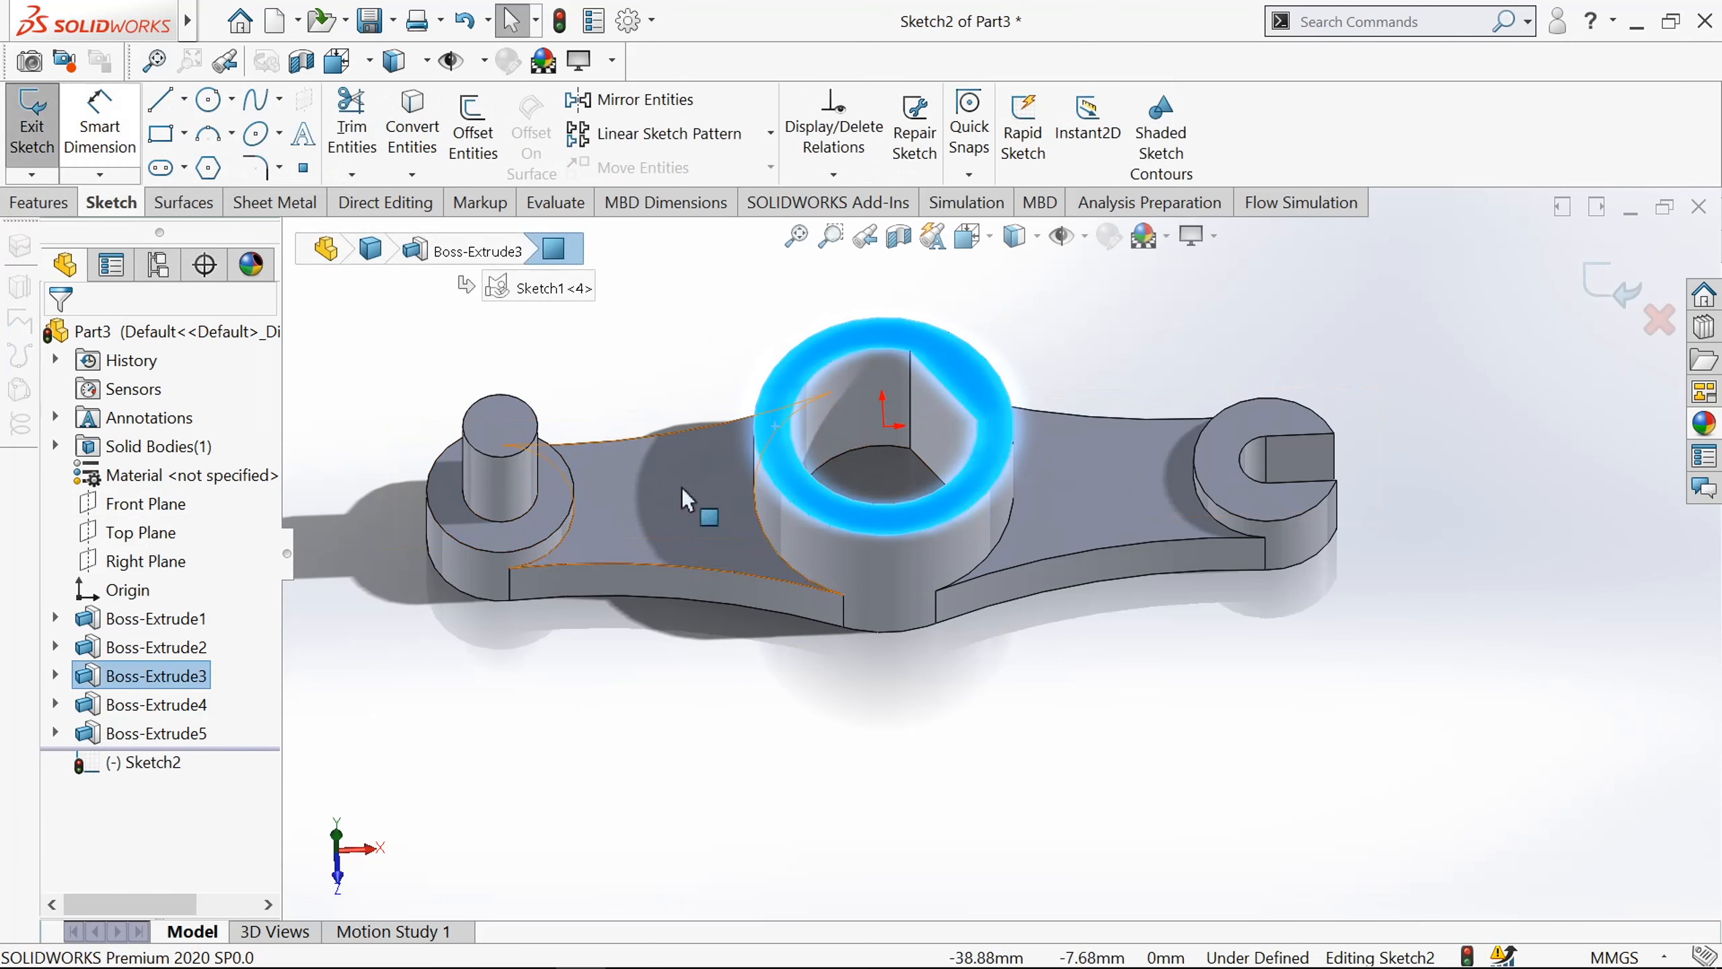
key(space)
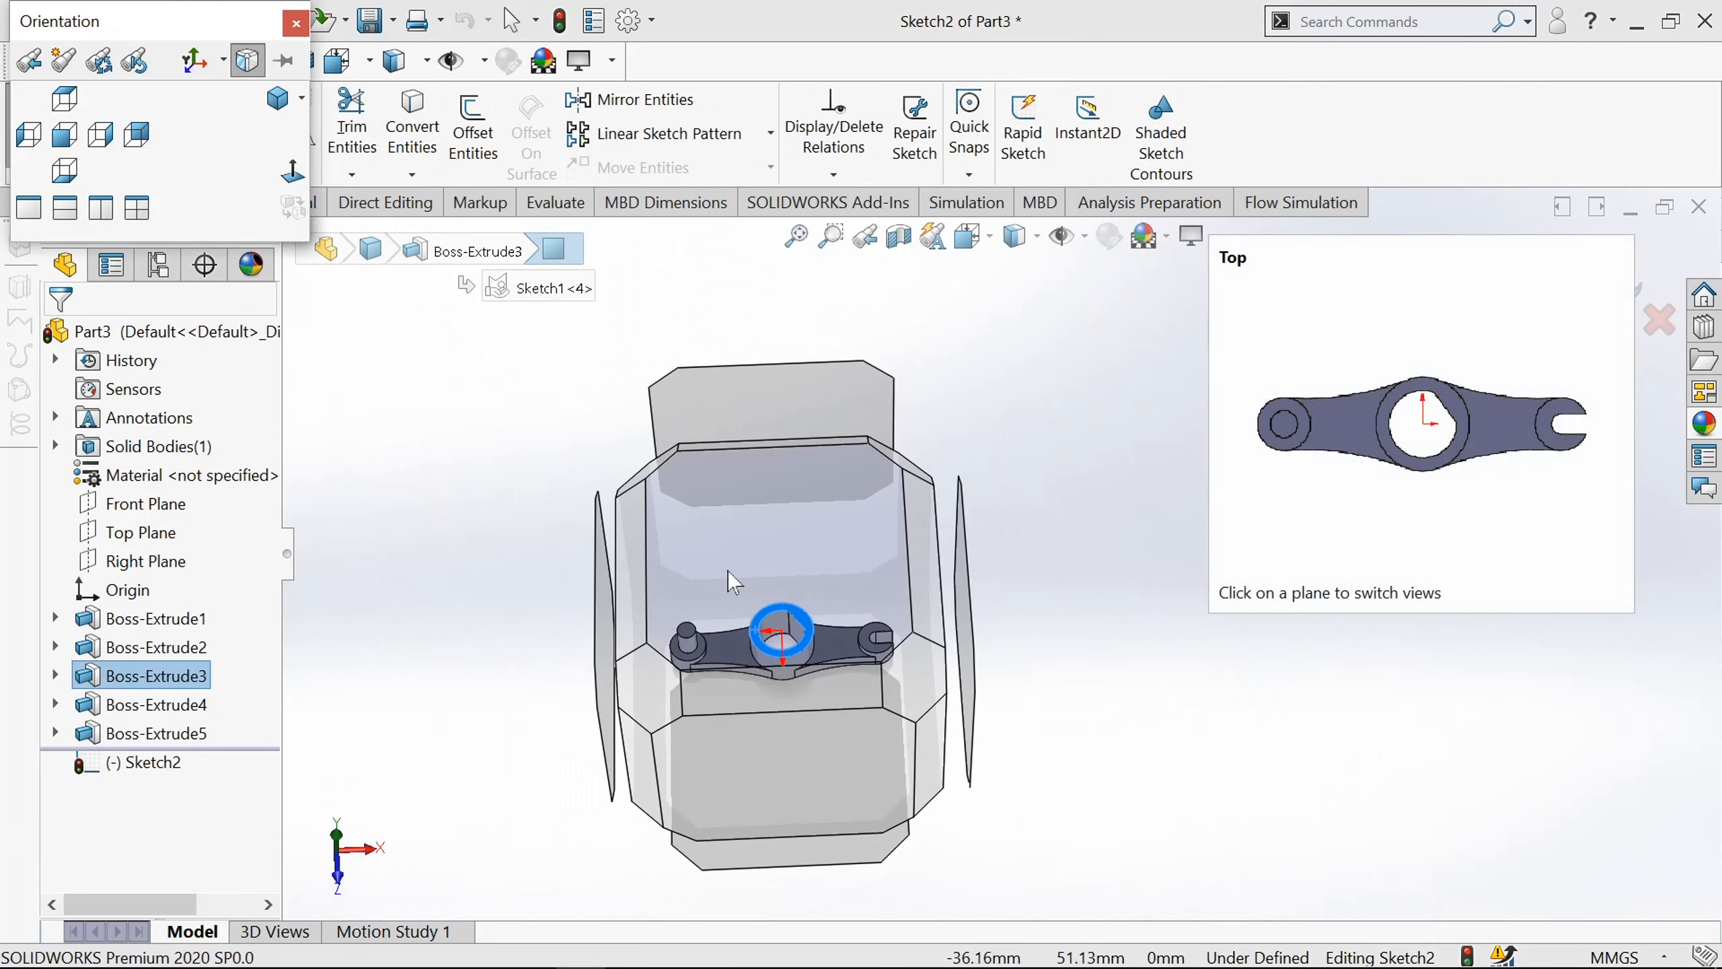
click(726, 571)
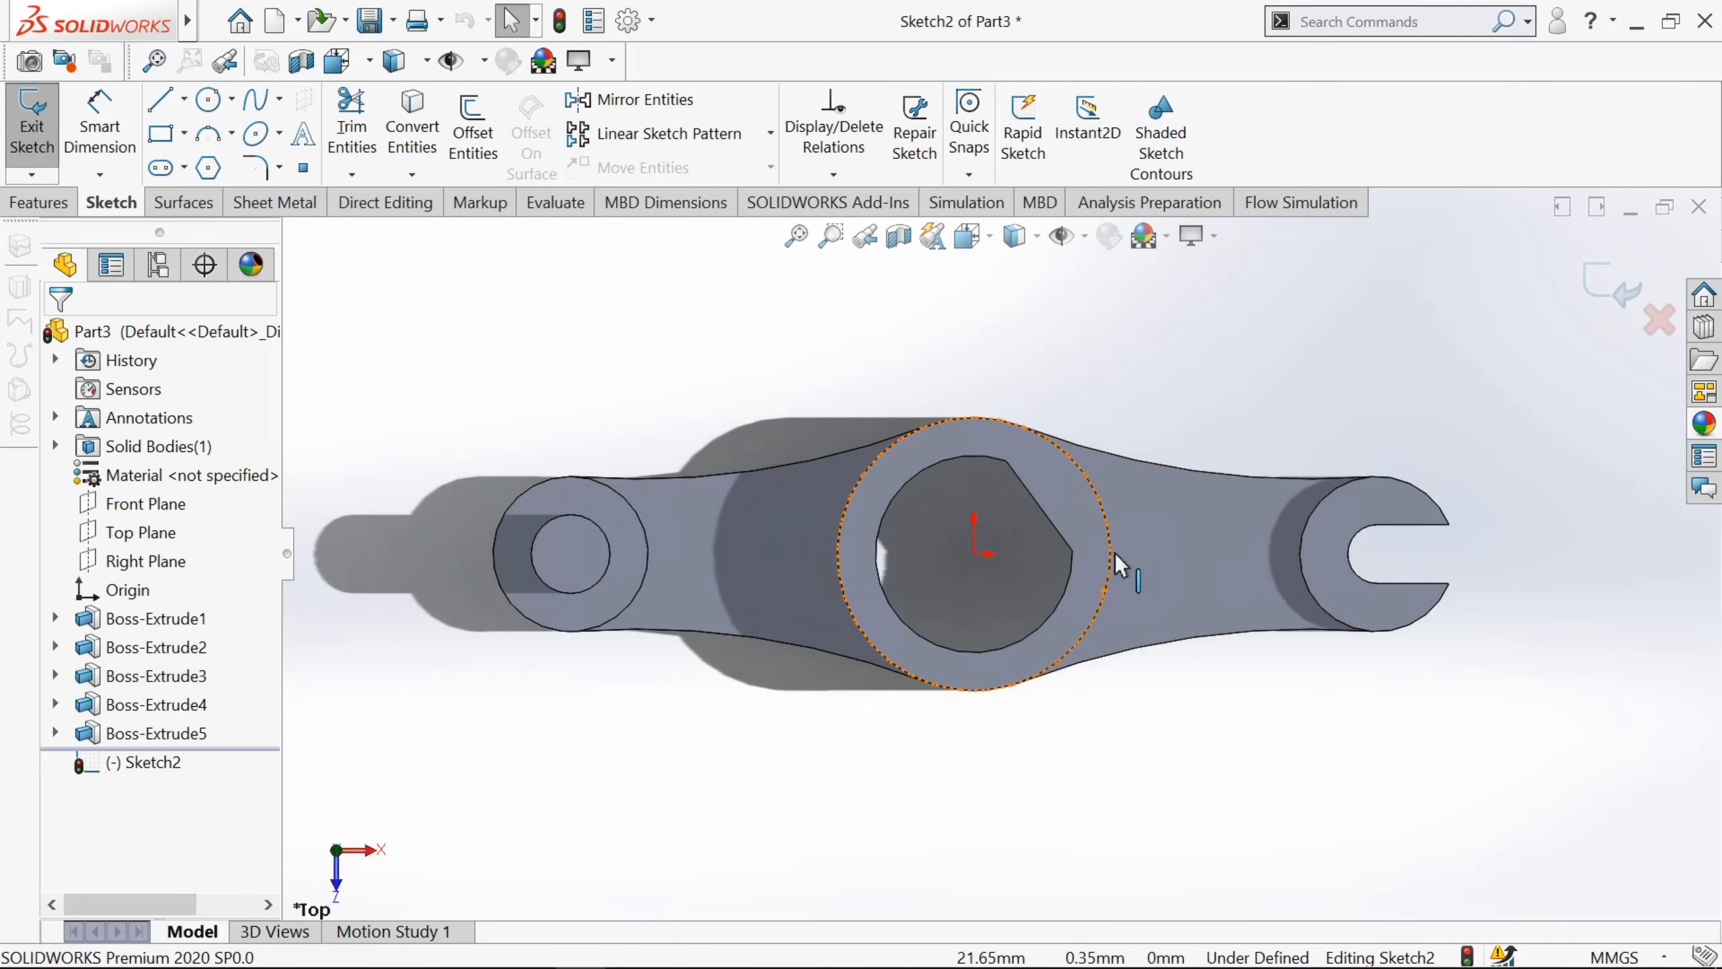
scroll(1114, 552, down, 2)
click(412, 129)
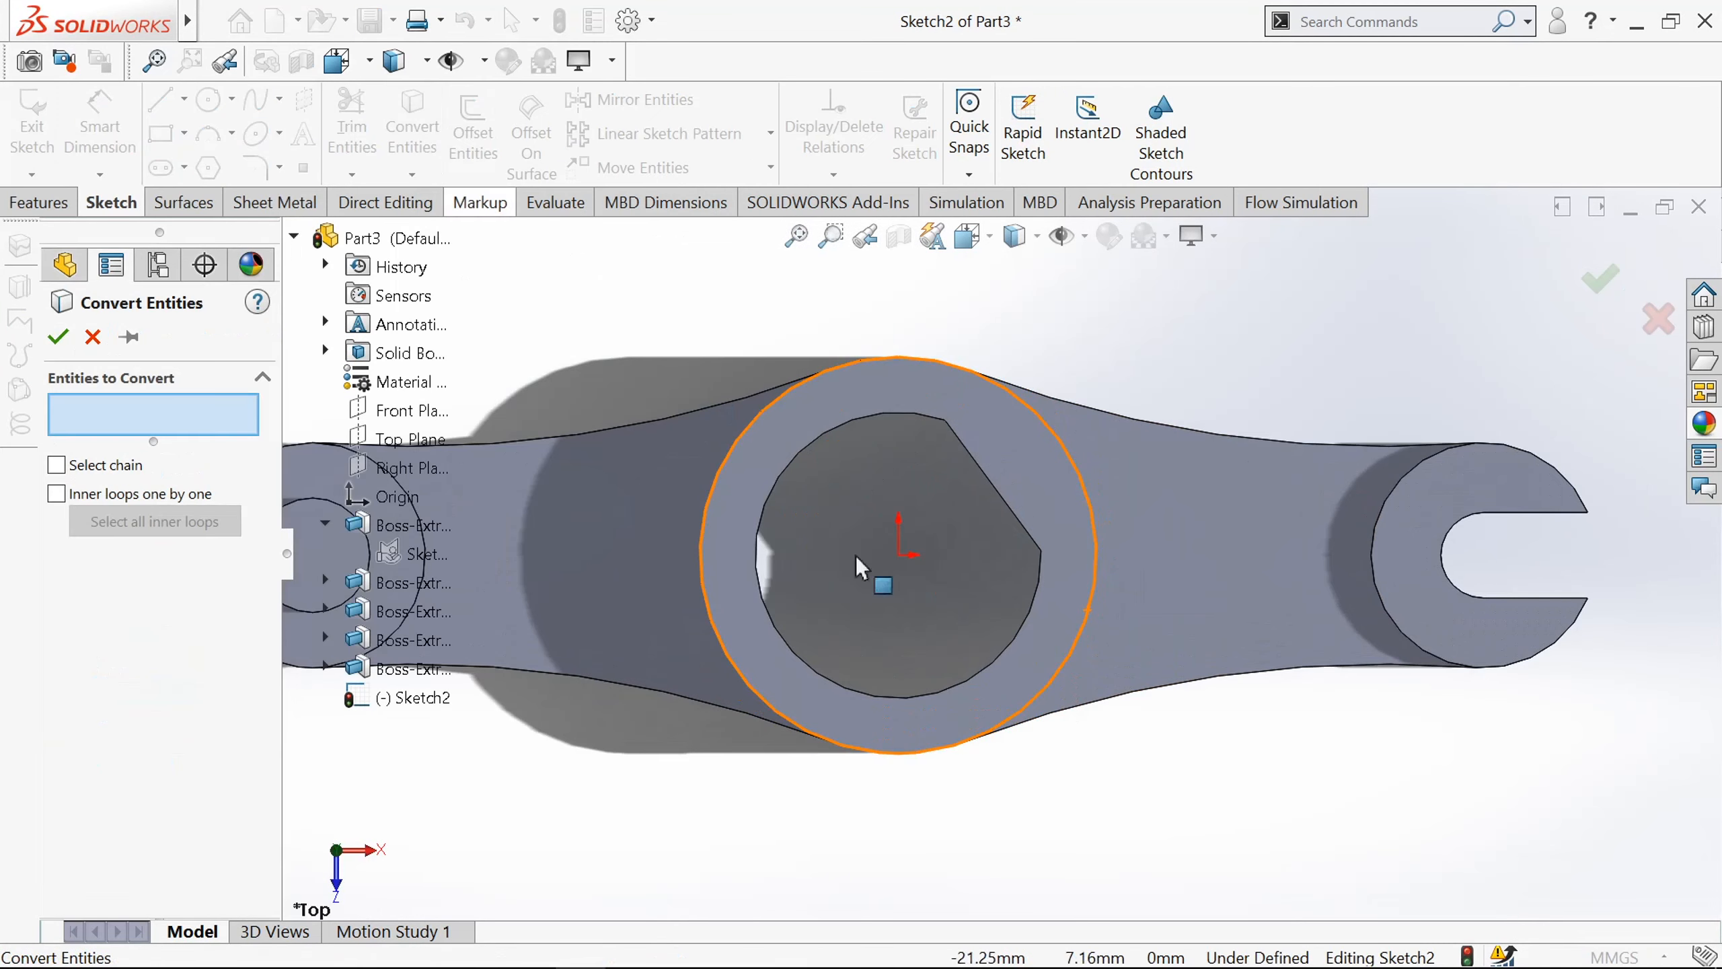
click(881, 360)
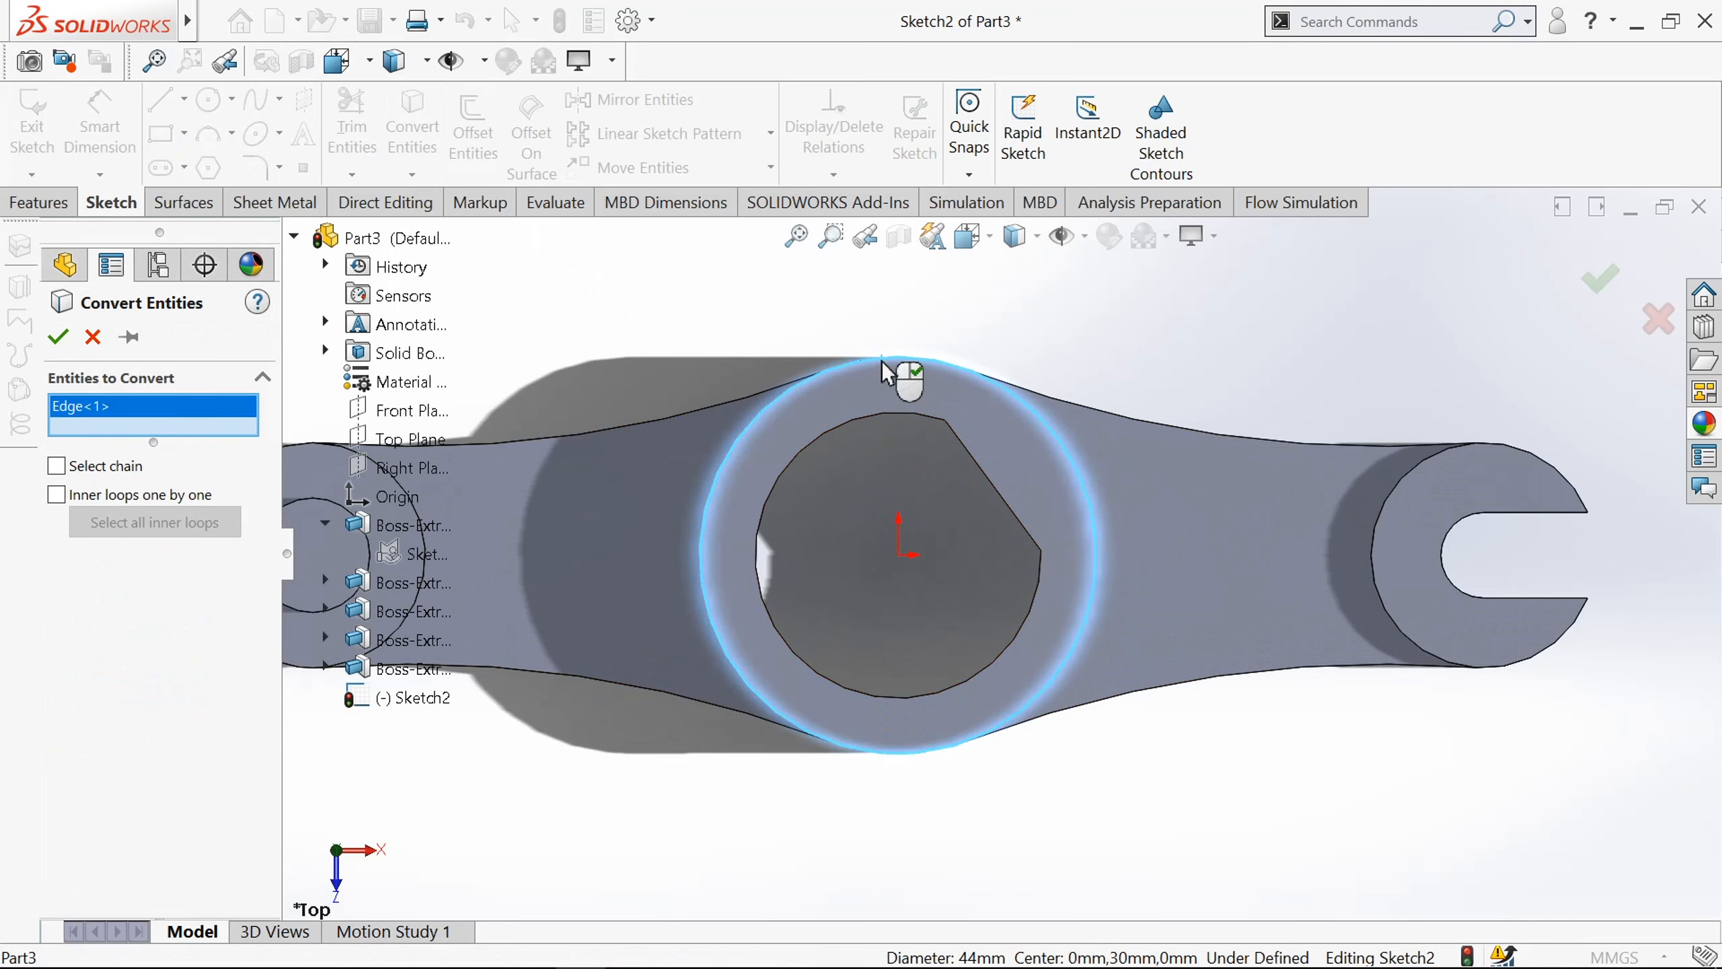
click(58, 336)
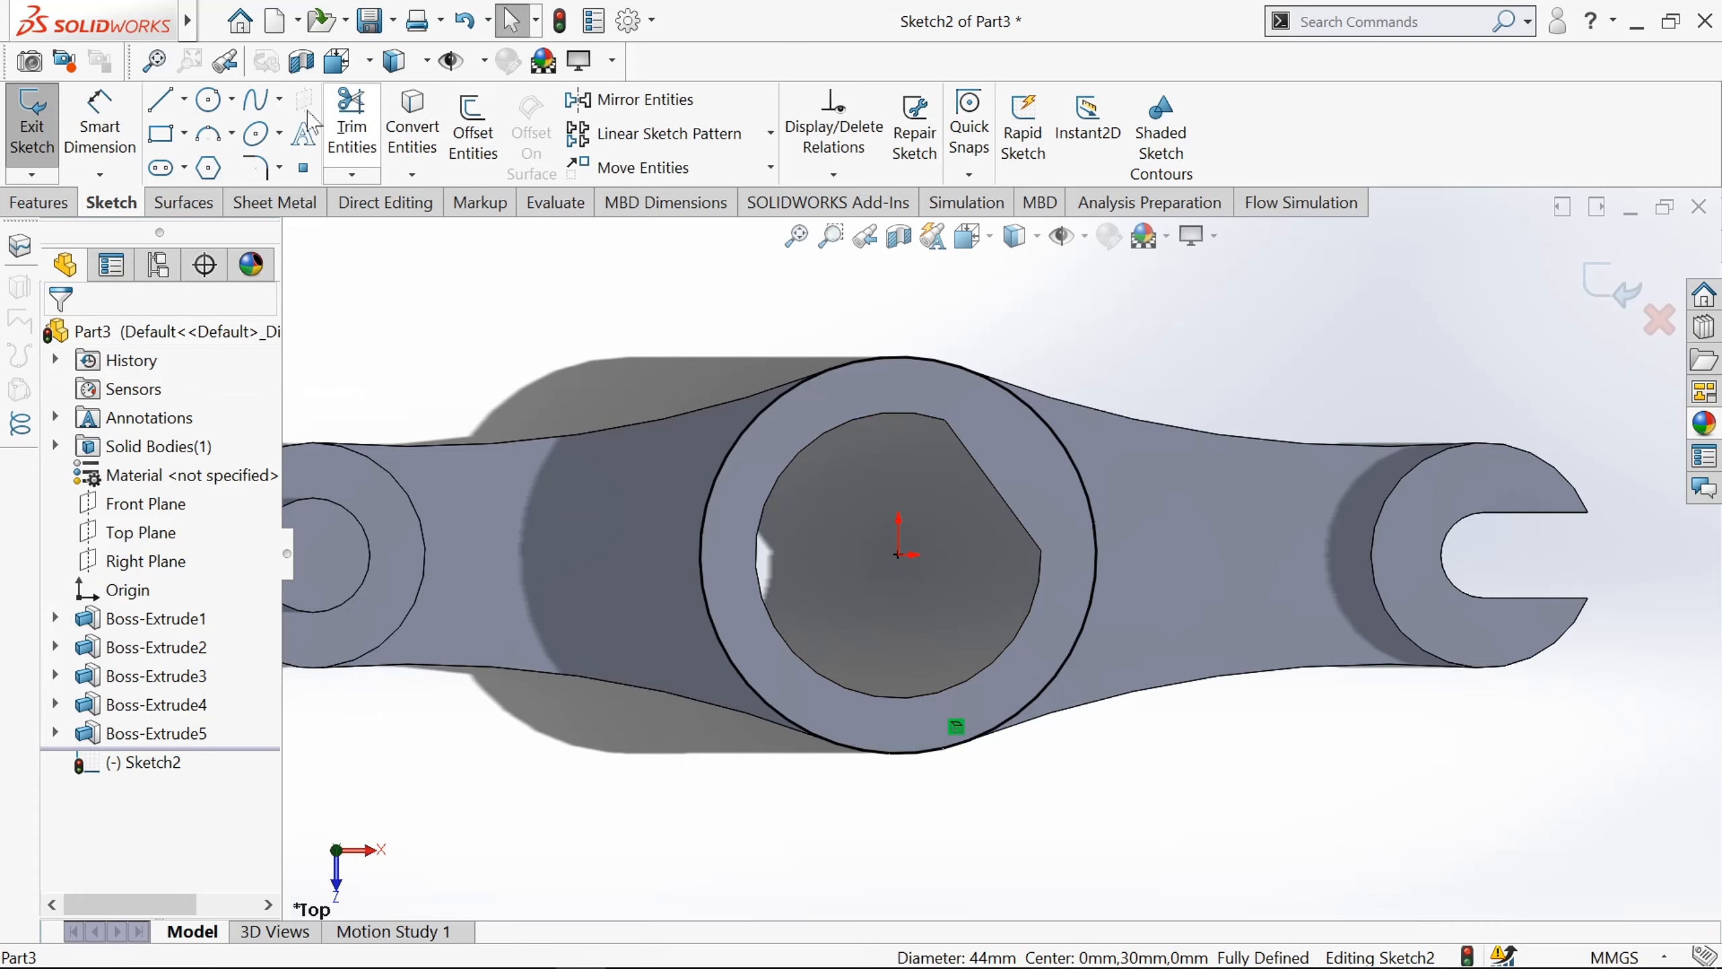
Sketch two horizontal lines about 8 mm long, one above the other, crossing the converted circle on the side facing the pinned boss.
click(161, 102)
scroll(813, 573, down, 3)
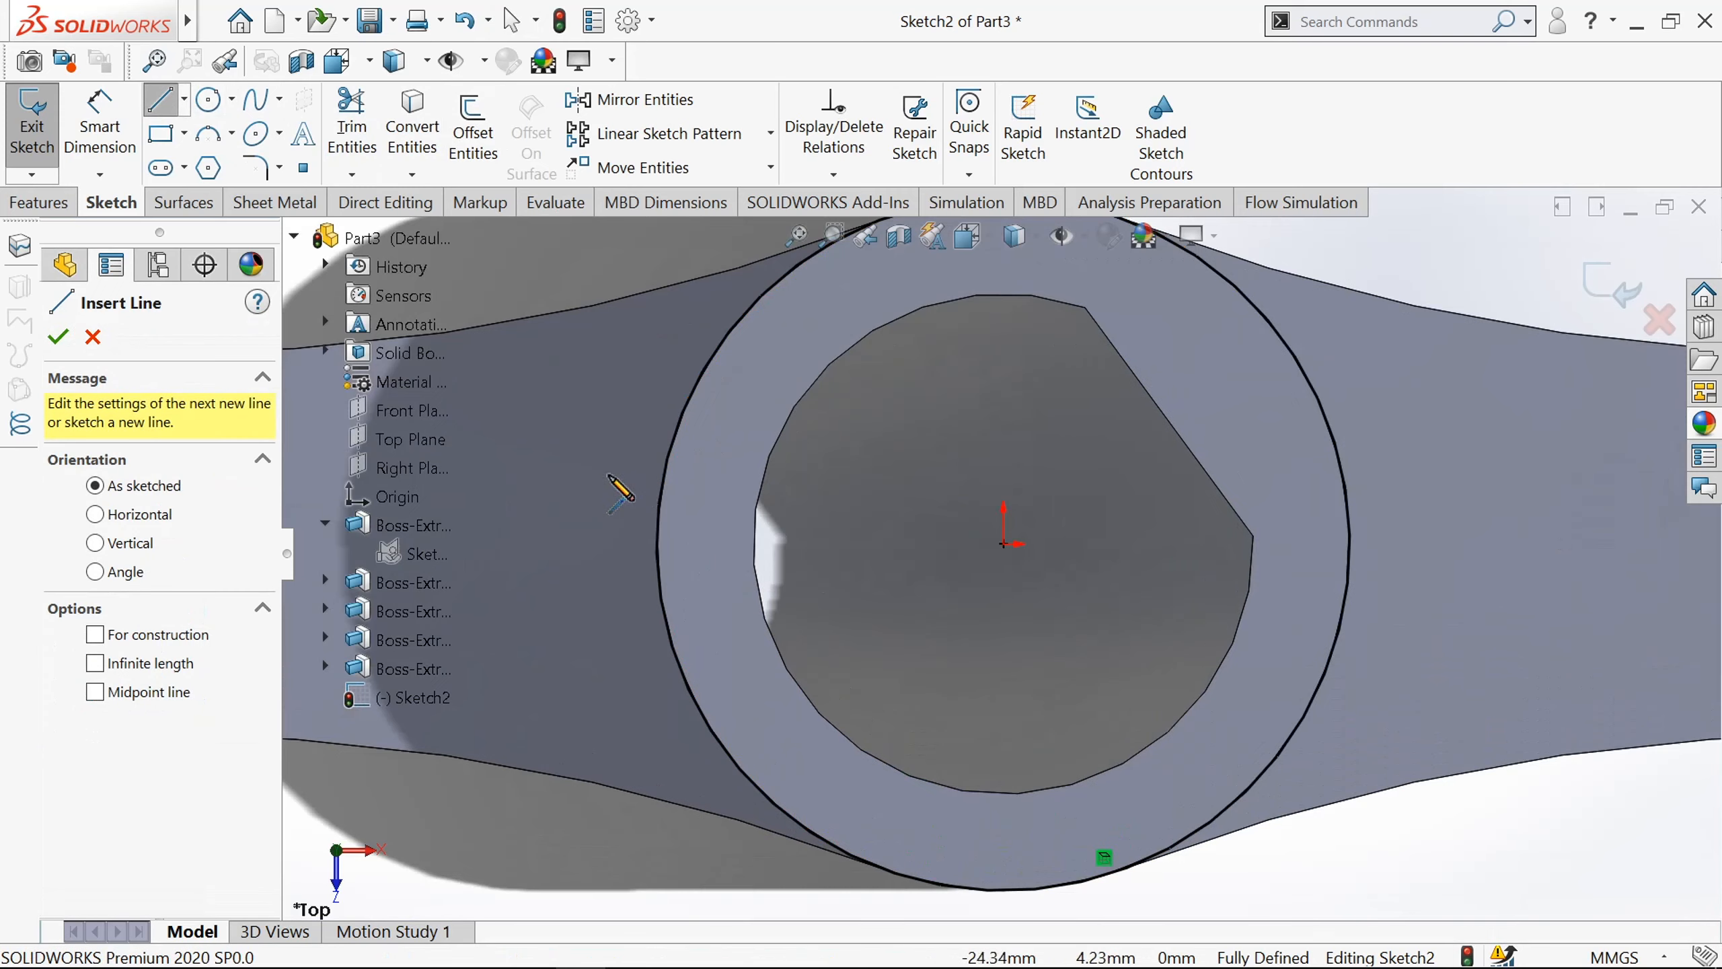
click(595, 482)
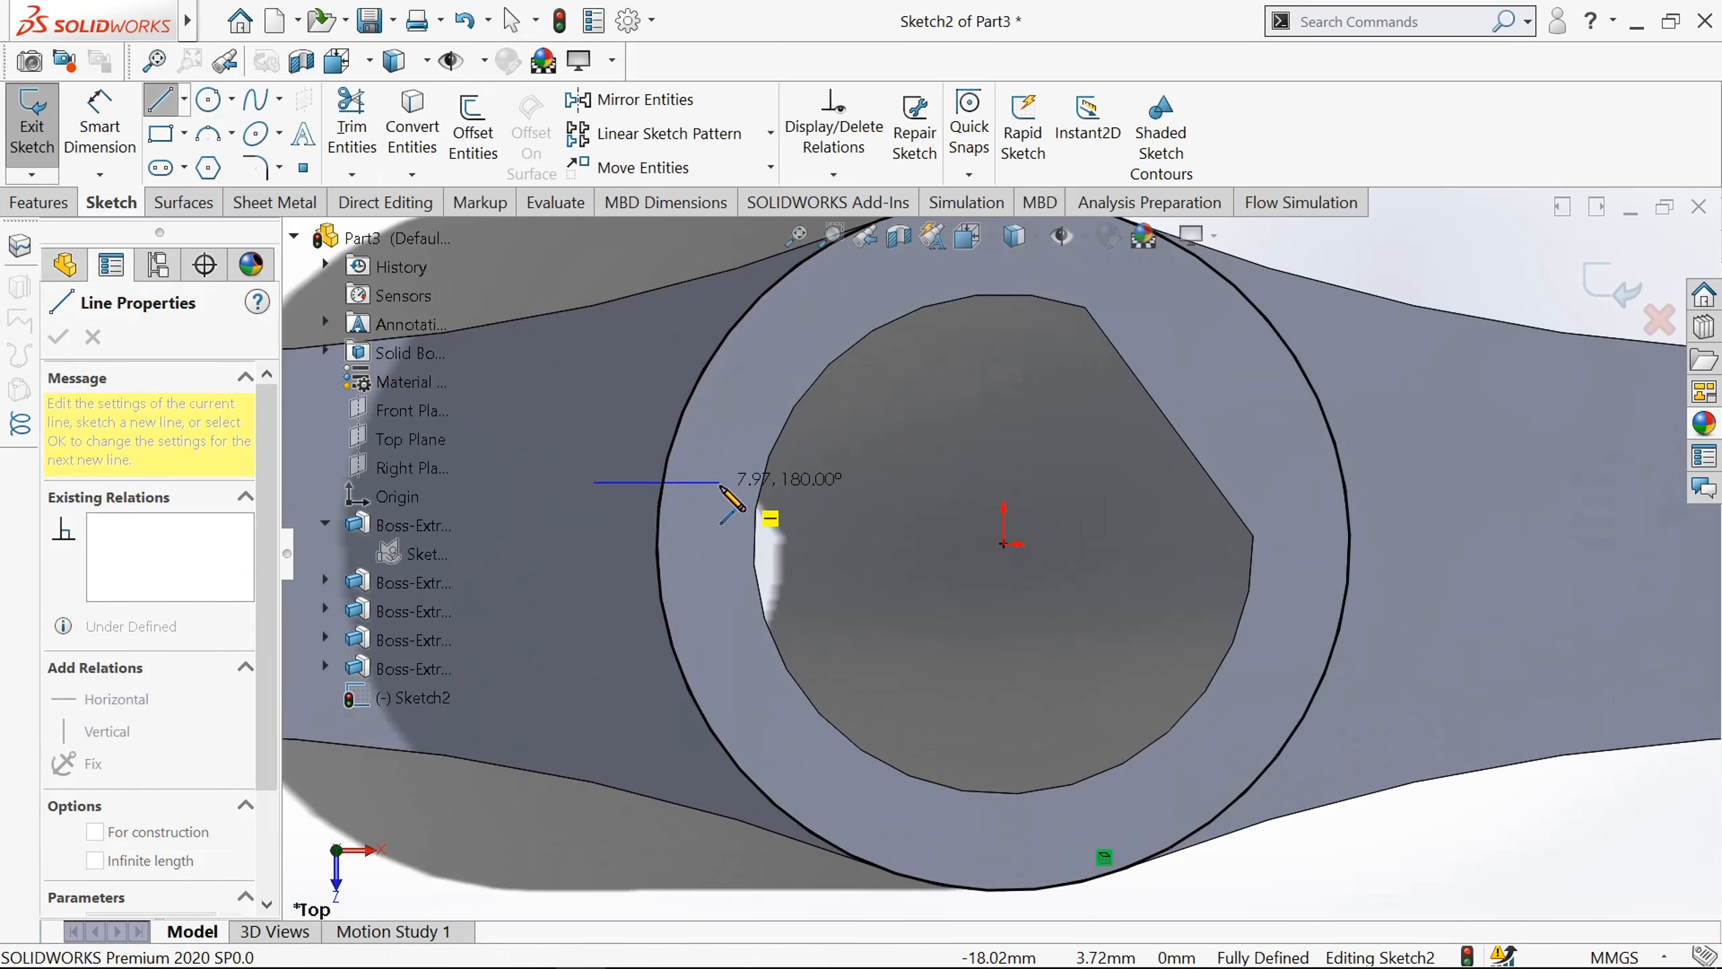
click(720, 482)
key(Escape)
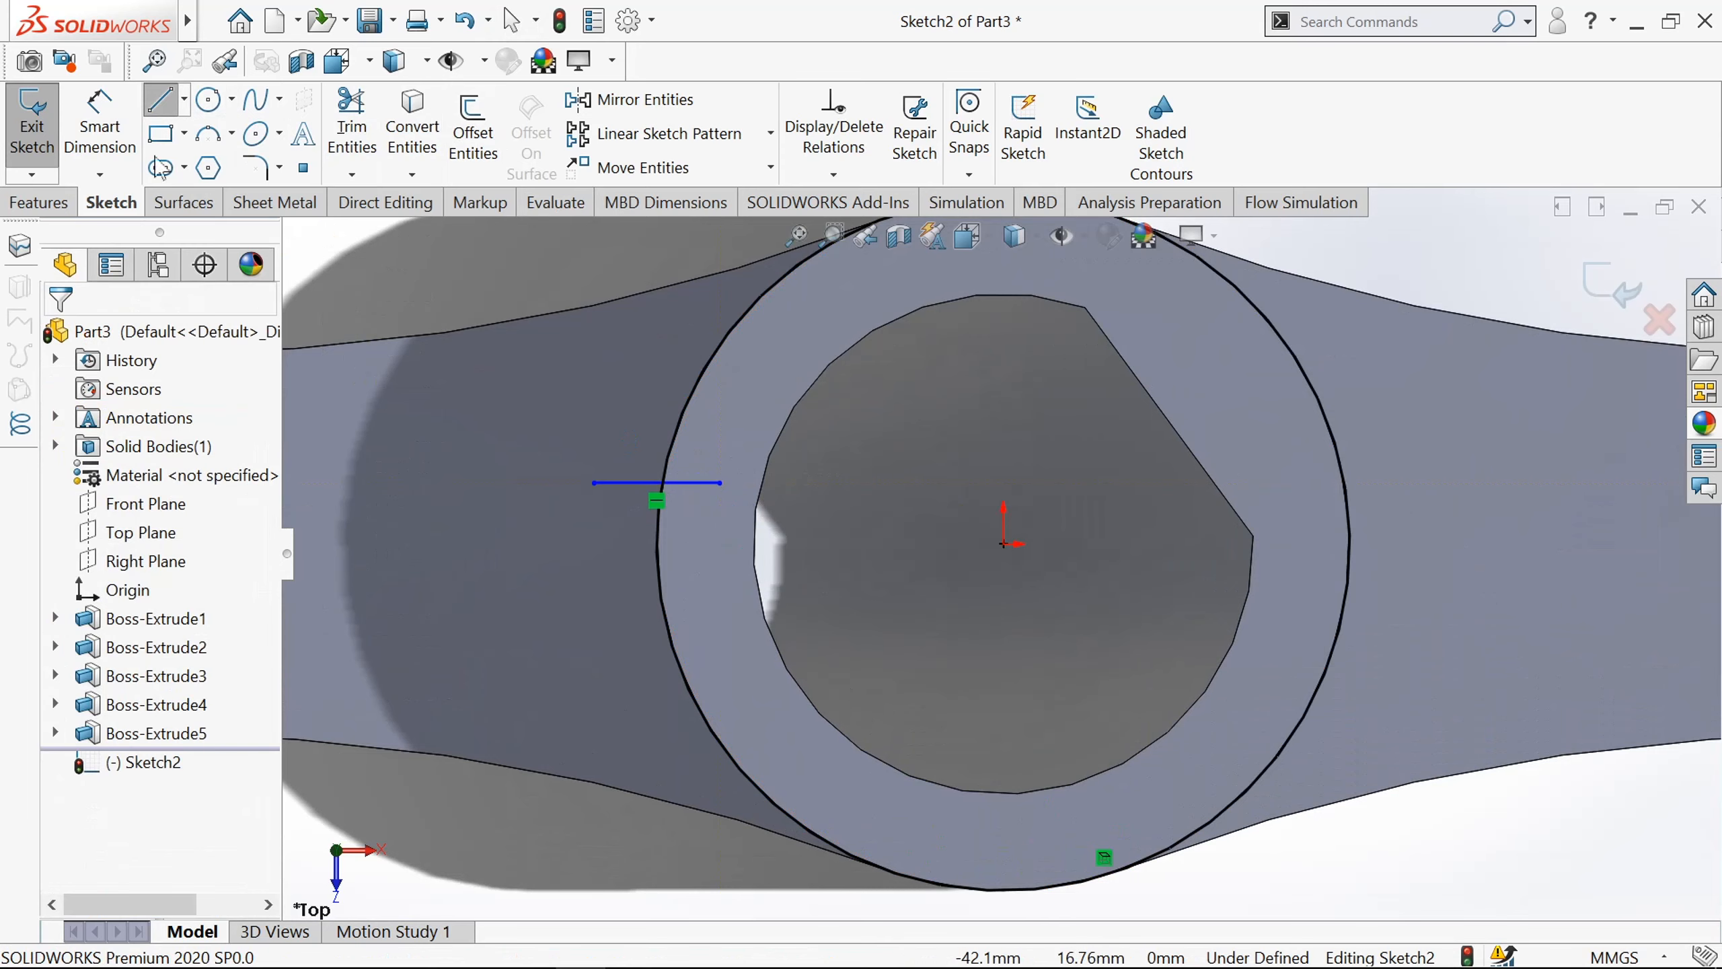
click(595, 592)
click(720, 592)
key(Escape)
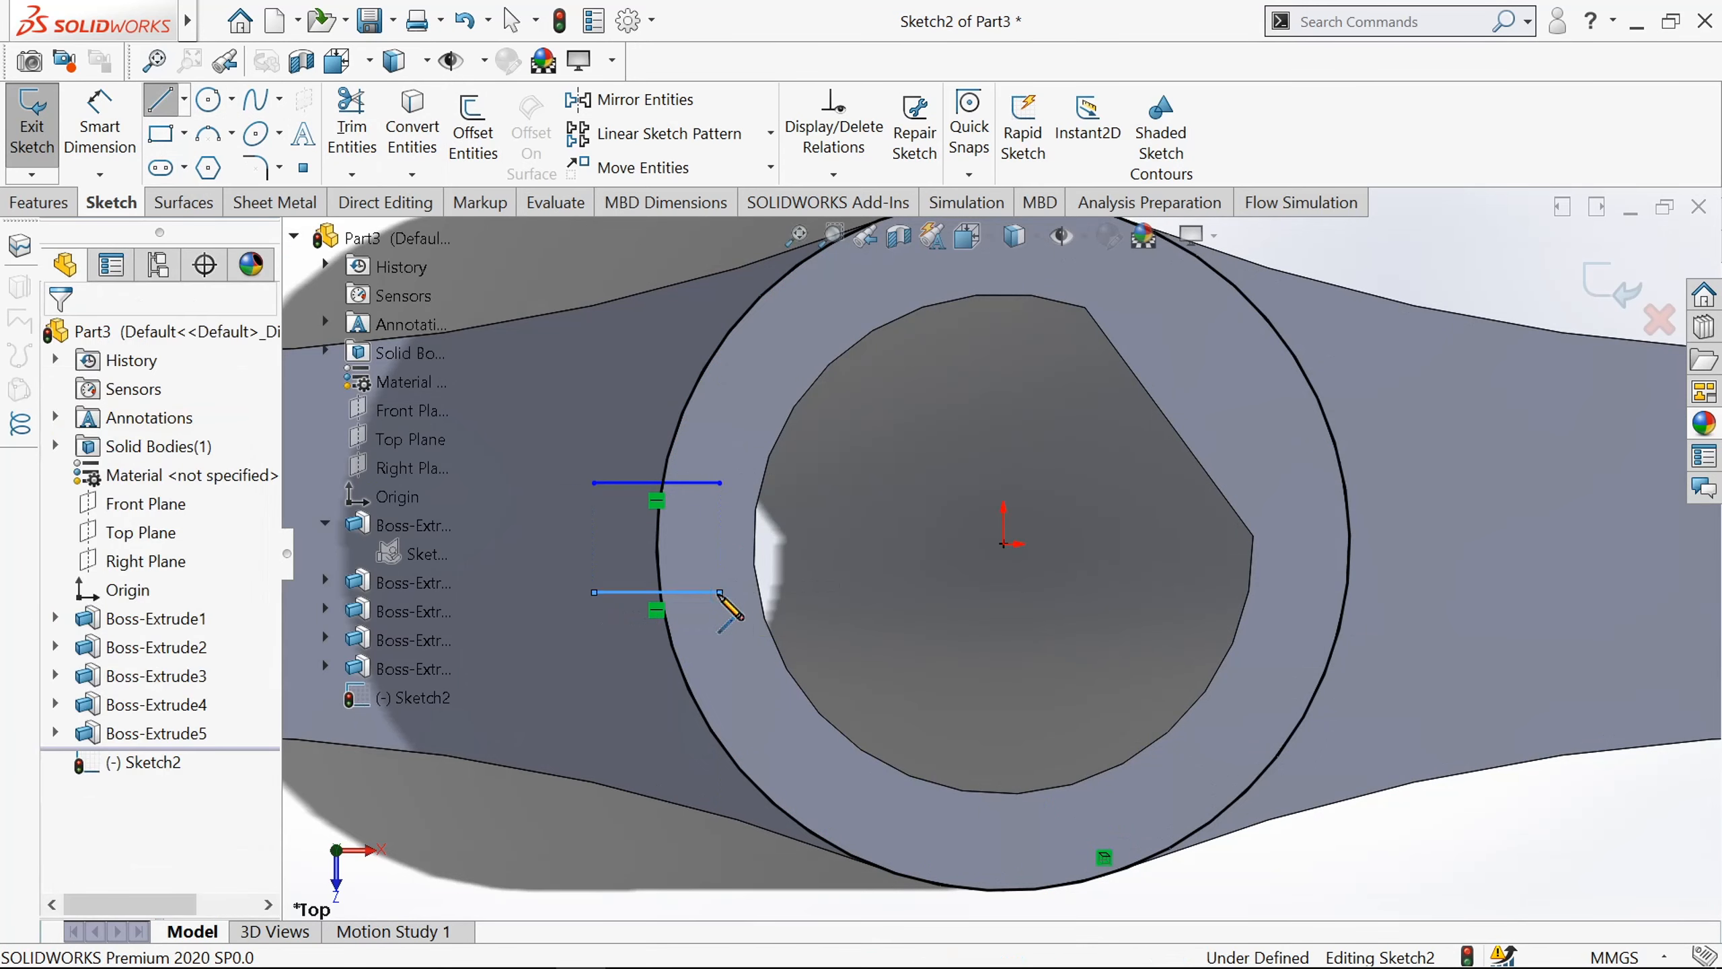
Dimension the upper short line 4 mm vertically from the origin.
click(101, 128)
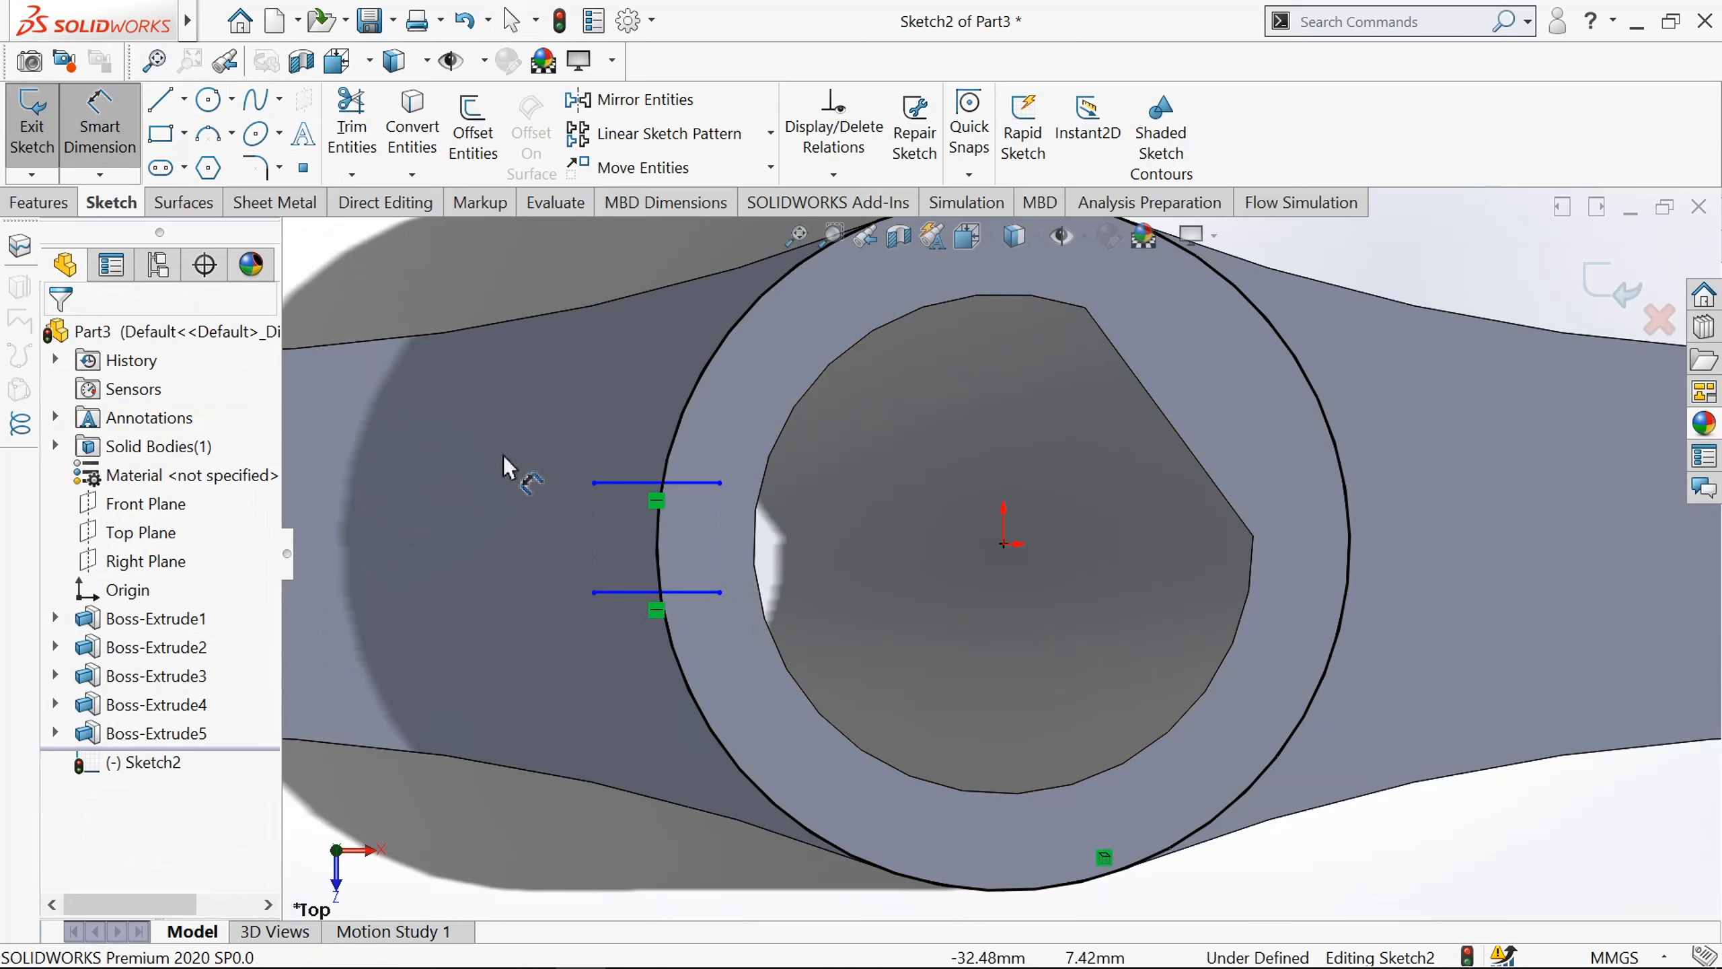
click(615, 482)
click(1004, 544)
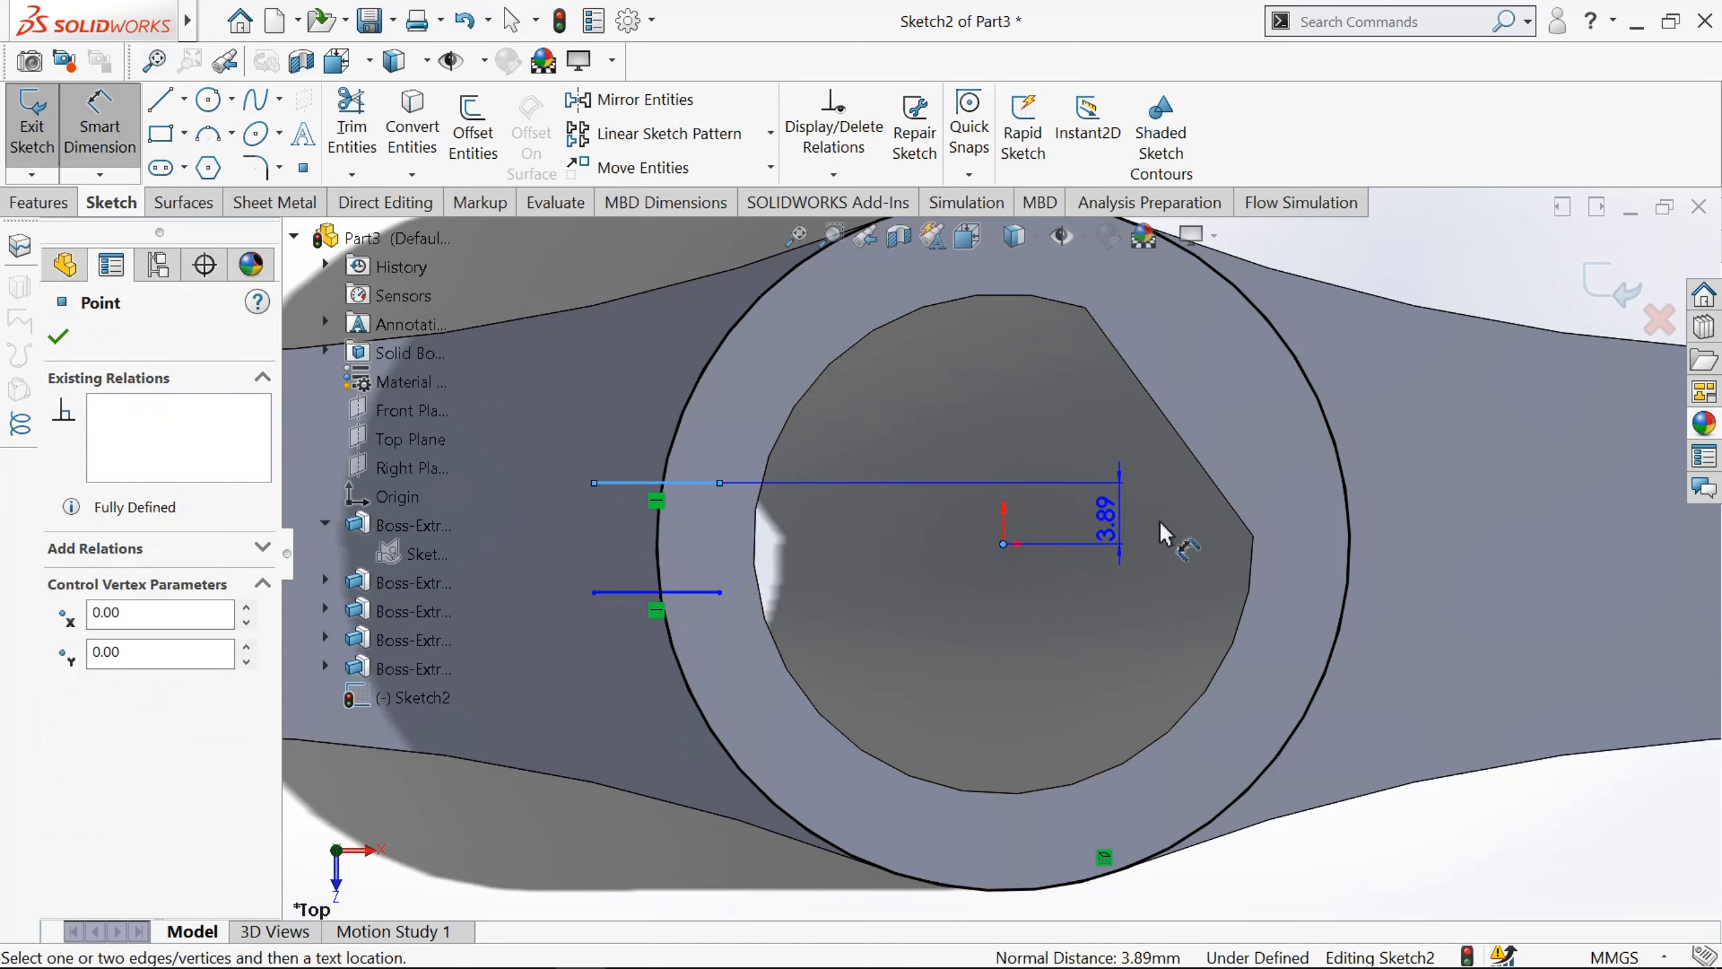
click(1161, 524)
text(4)
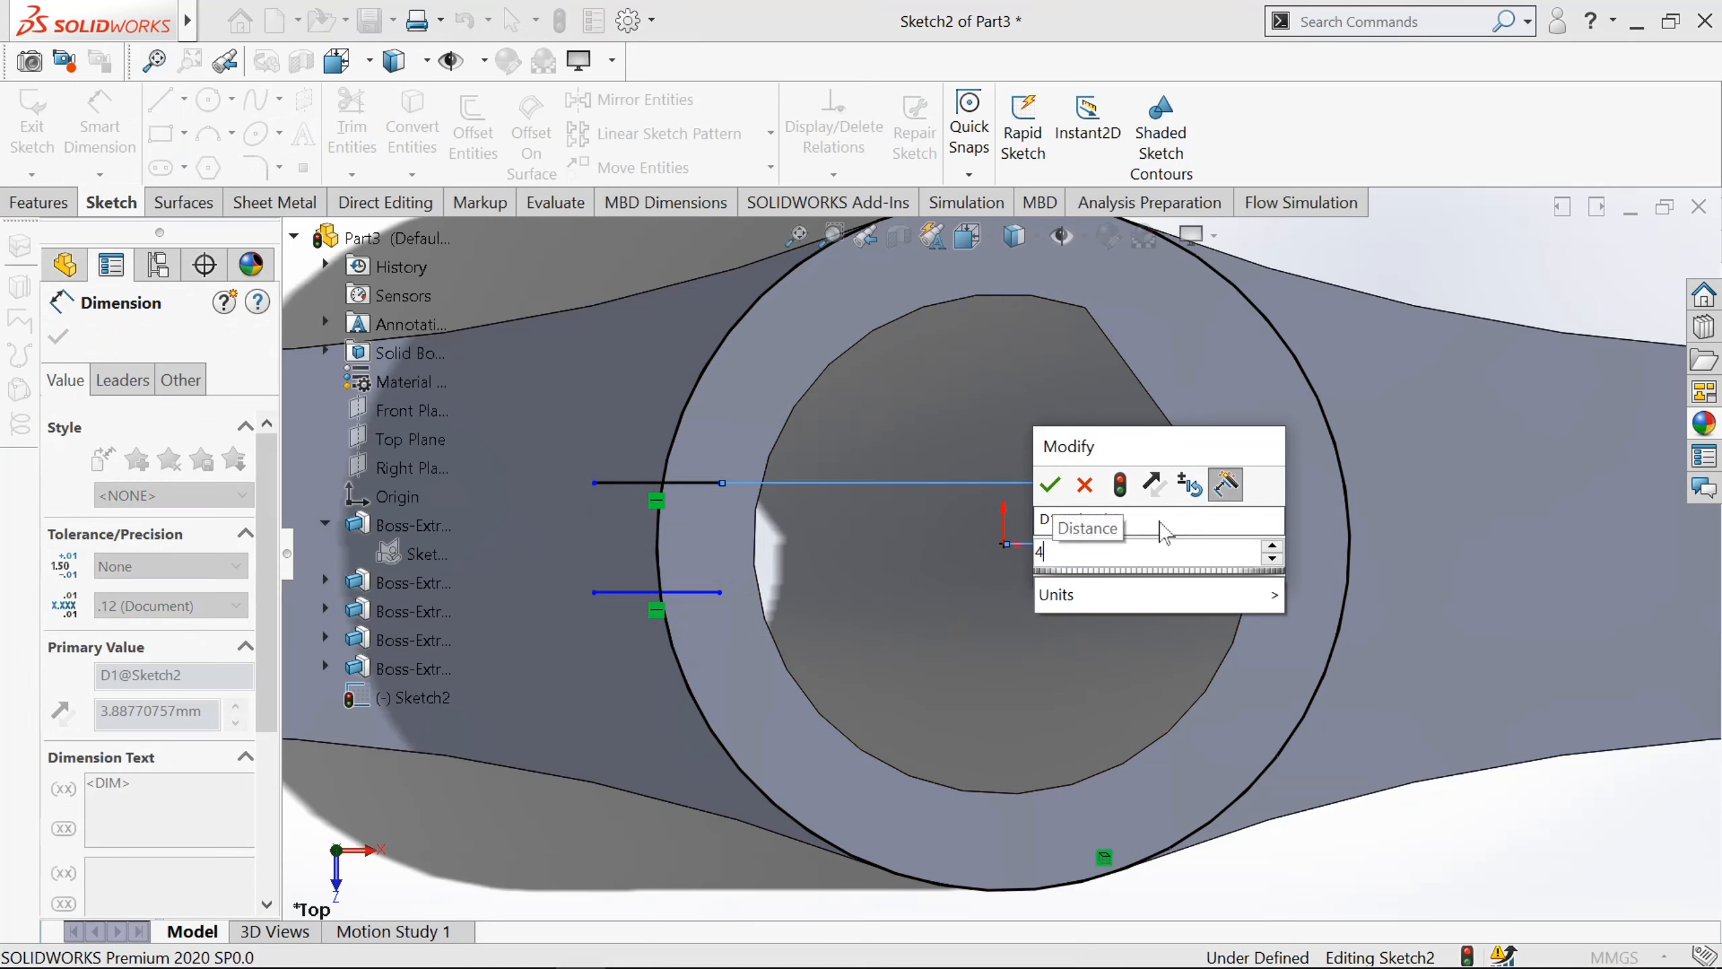
key(Return)
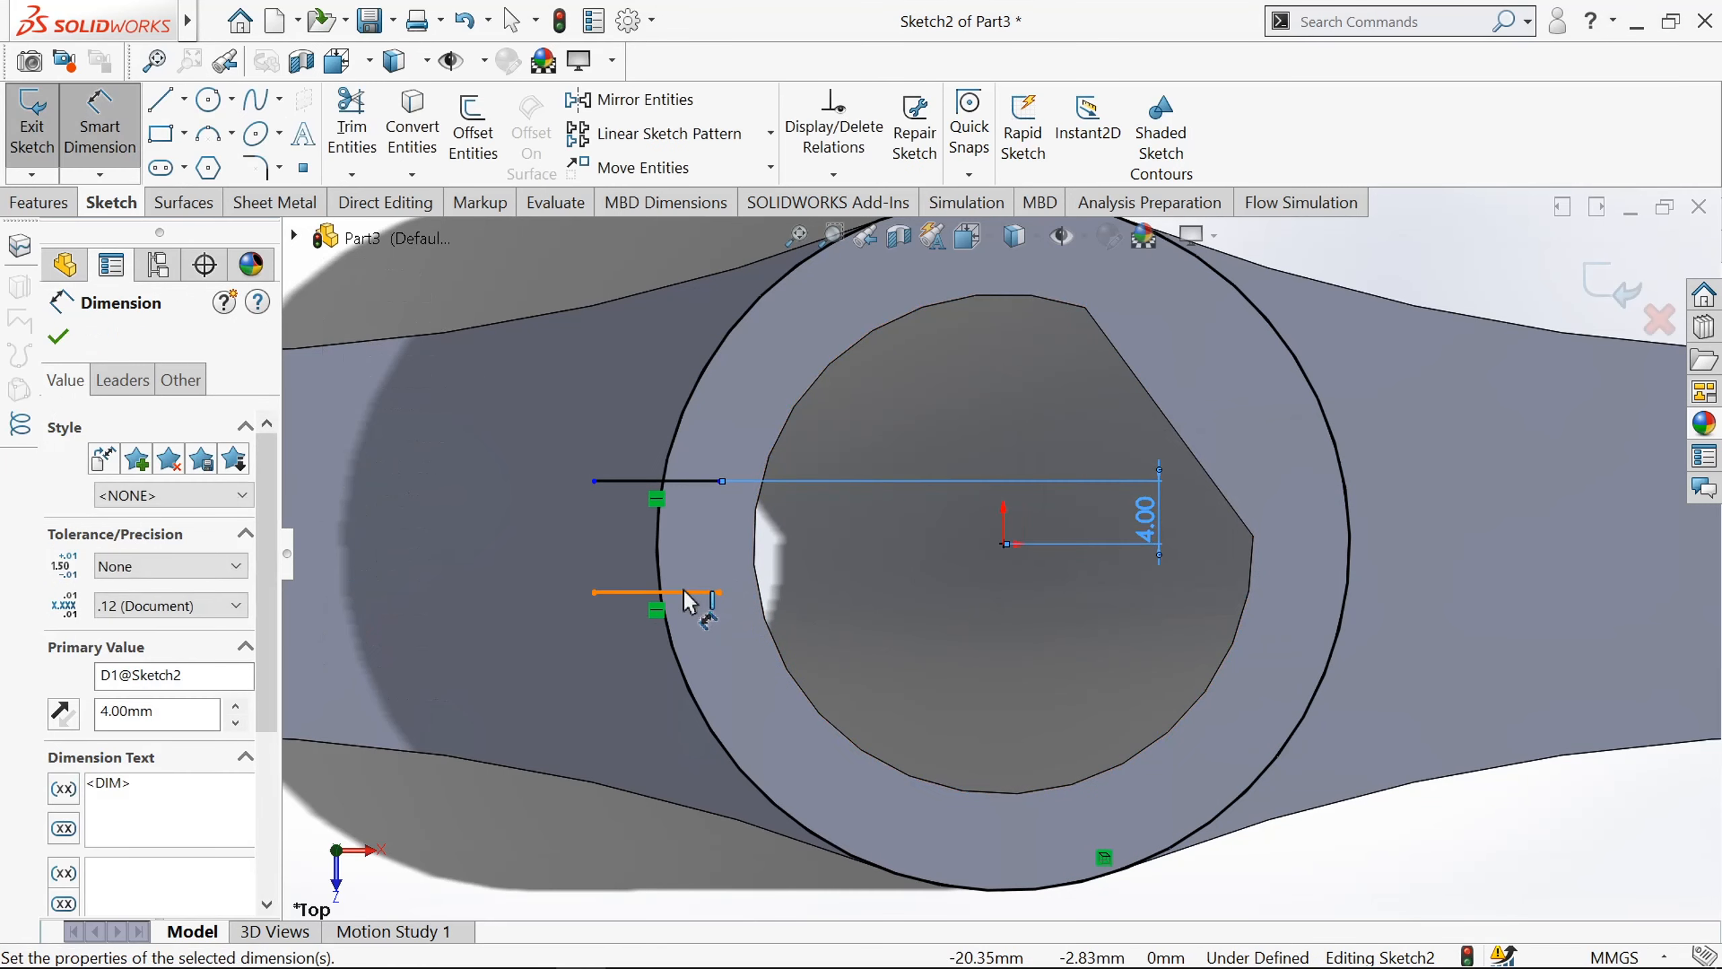
Dimension the spacing between the two short horizontal lines as 8 mm.
click(685, 592)
click(684, 480)
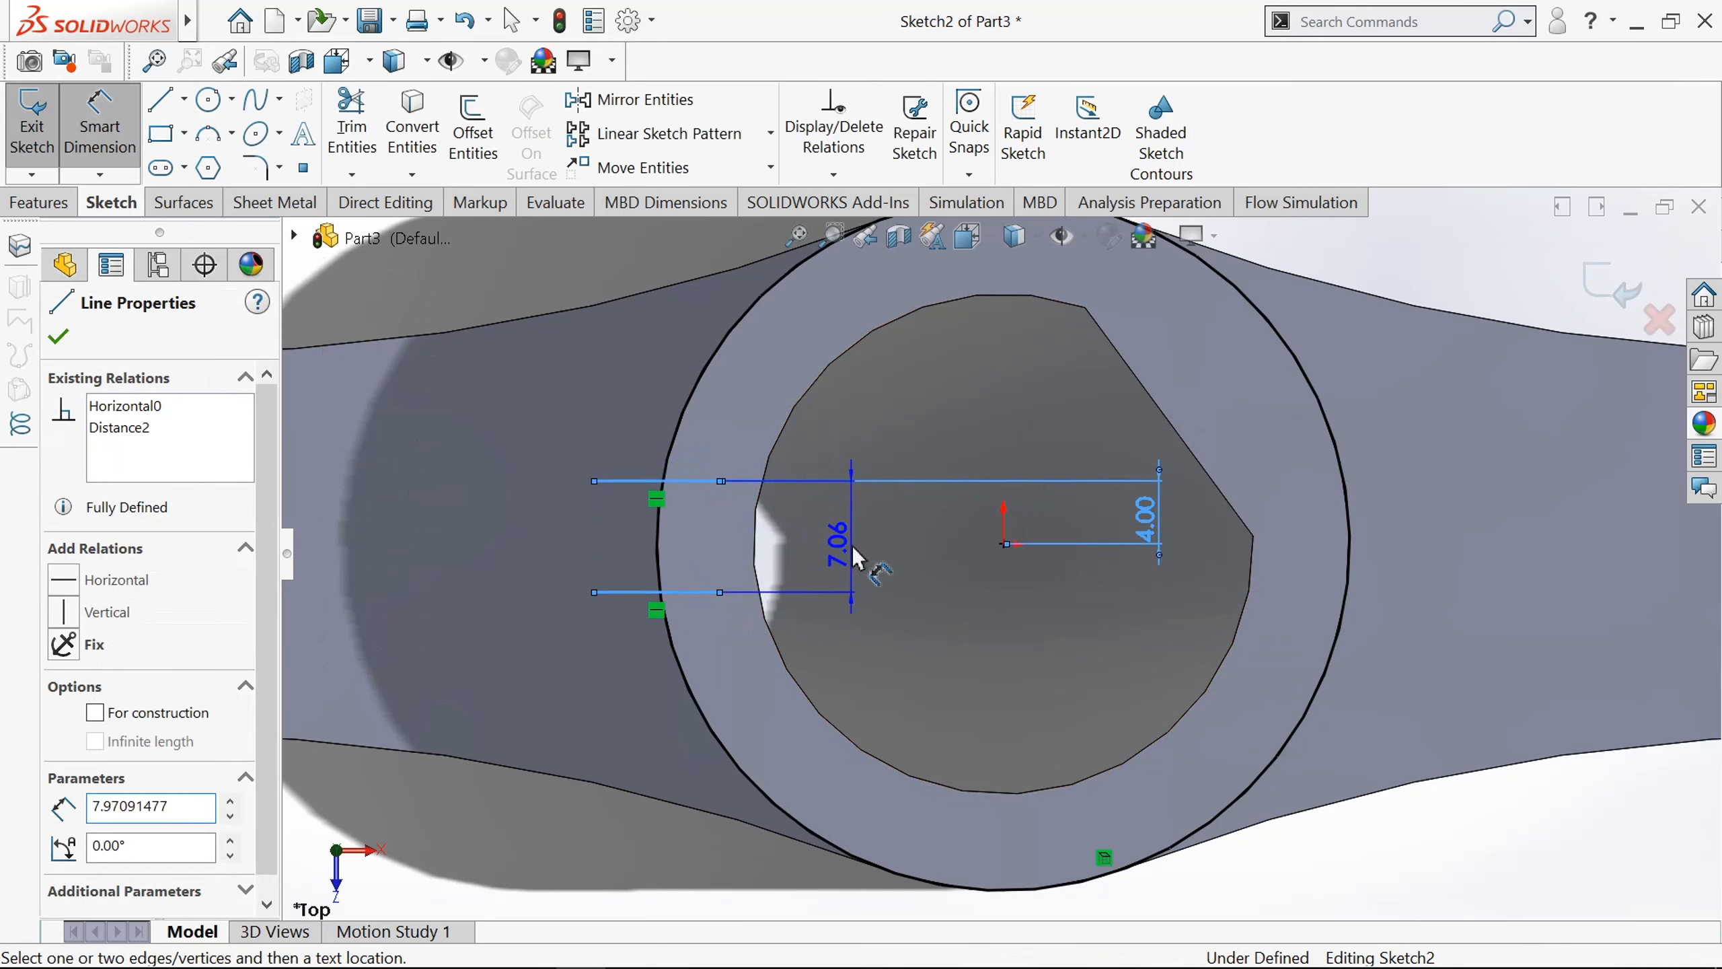
click(852, 545)
text(8)
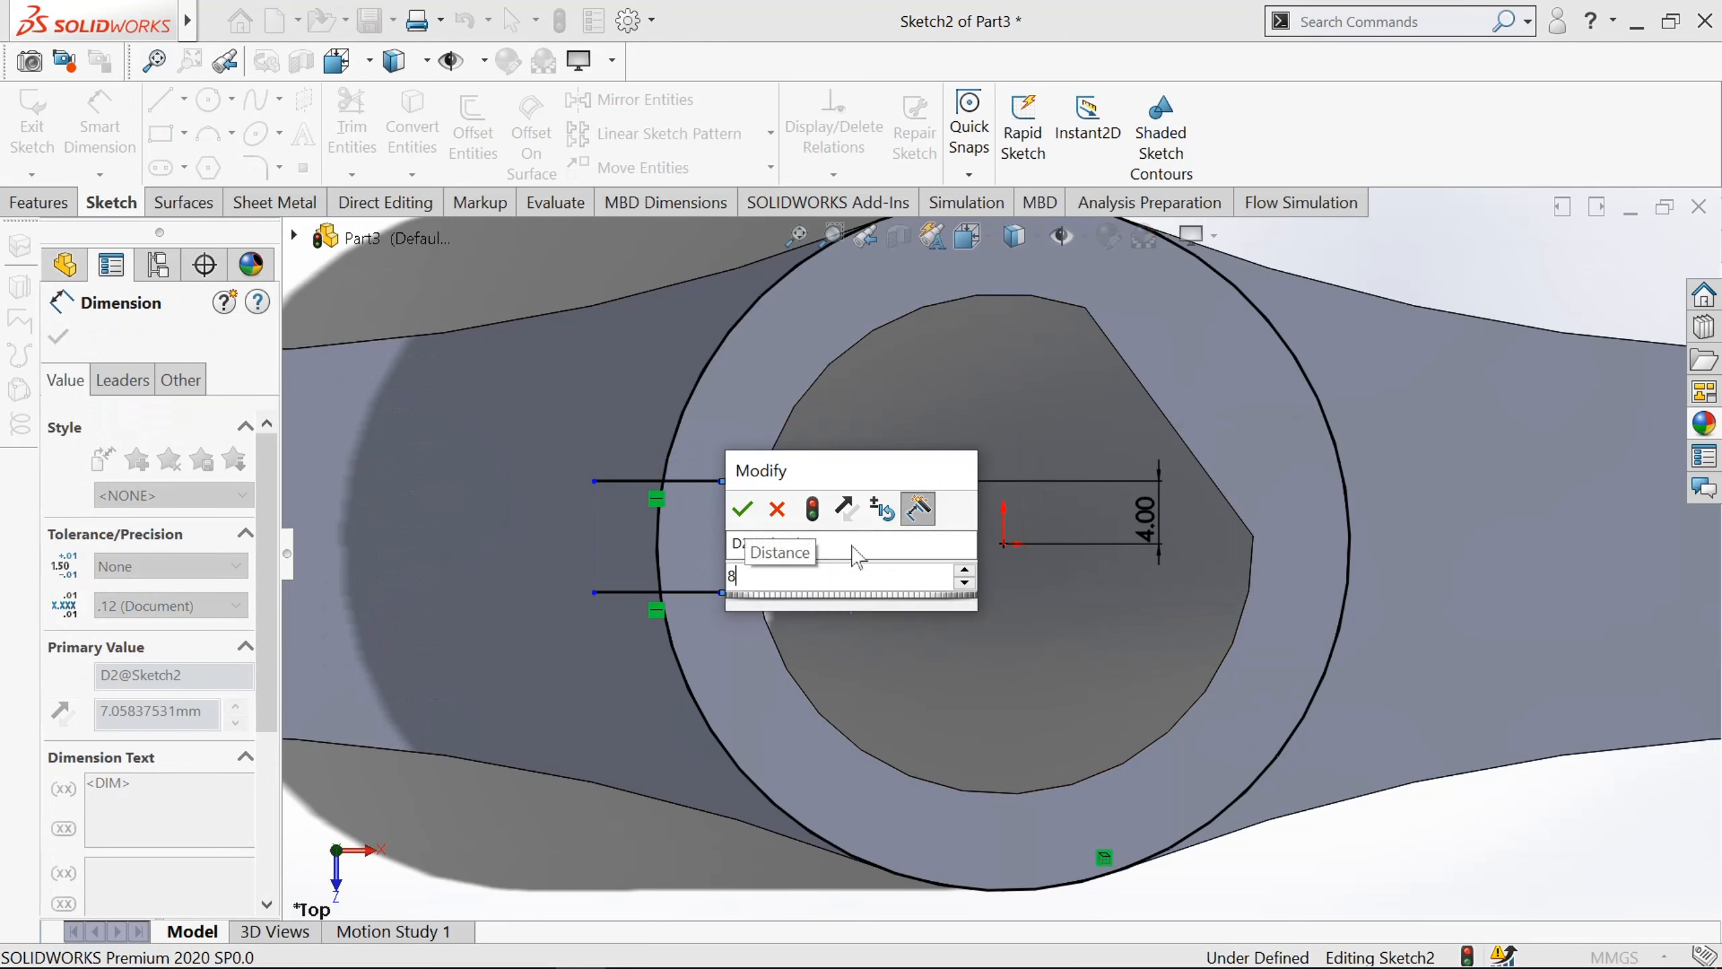
key(Return)
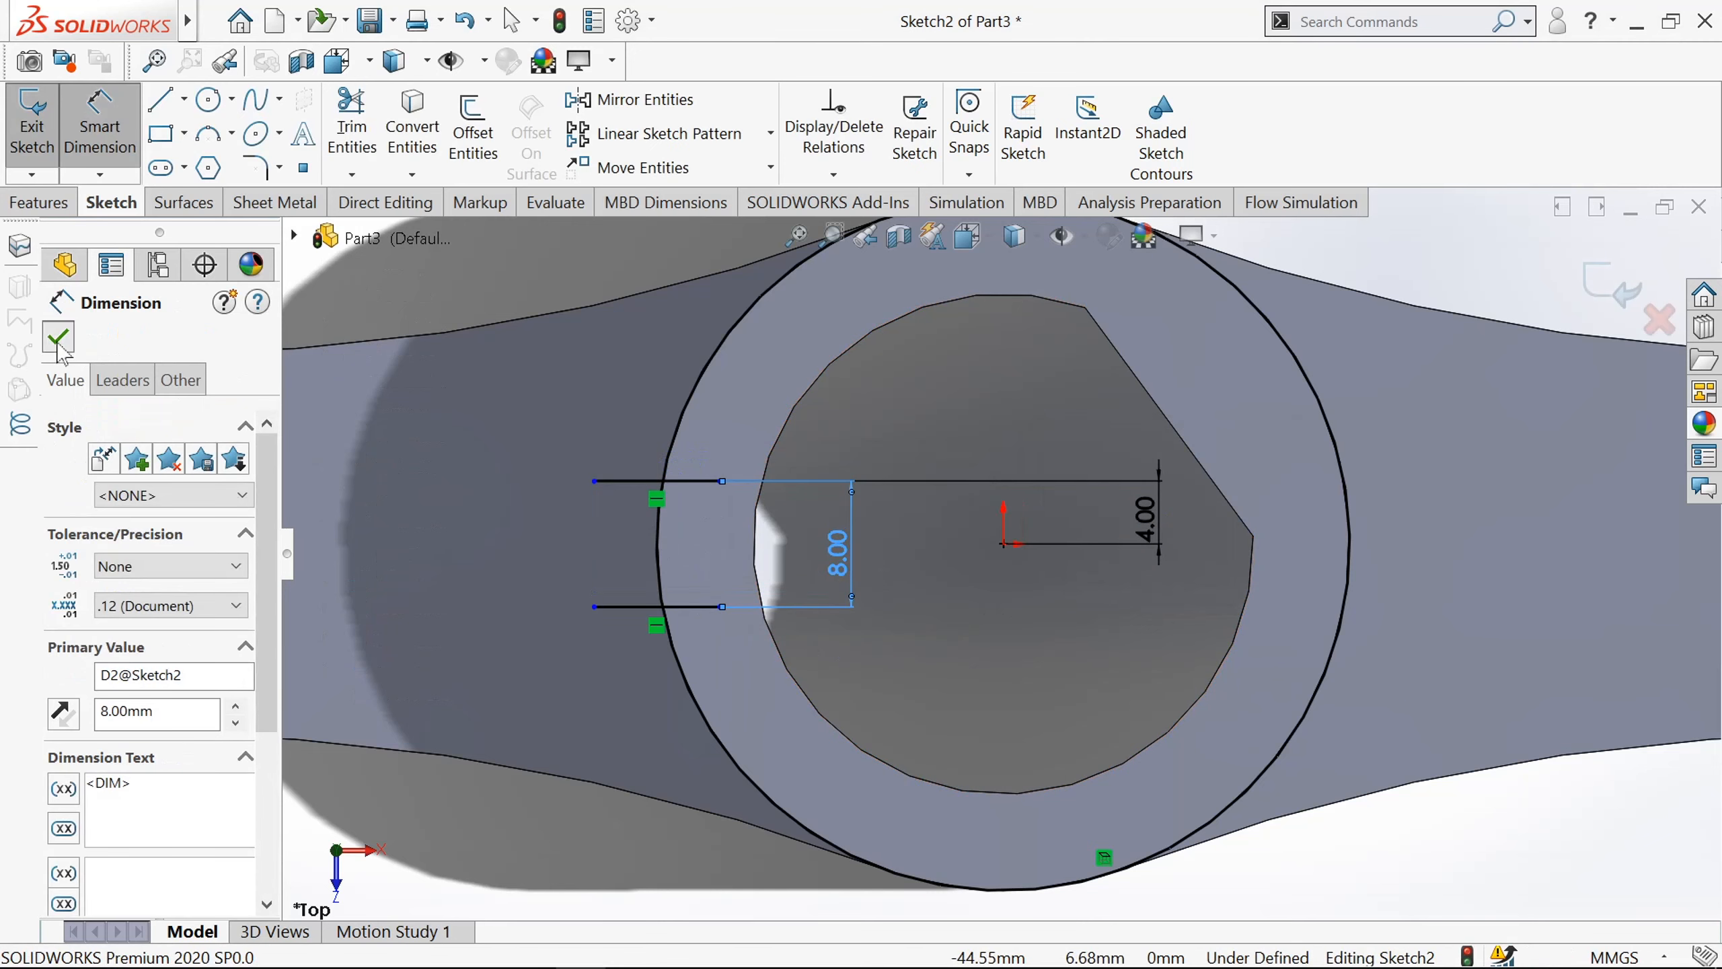
click(58, 337)
Trim away both lines and the rest of the circle, keeping only the short arc between them, and close the sketch.
click(351, 129)
drag(638, 401, 710, 428)
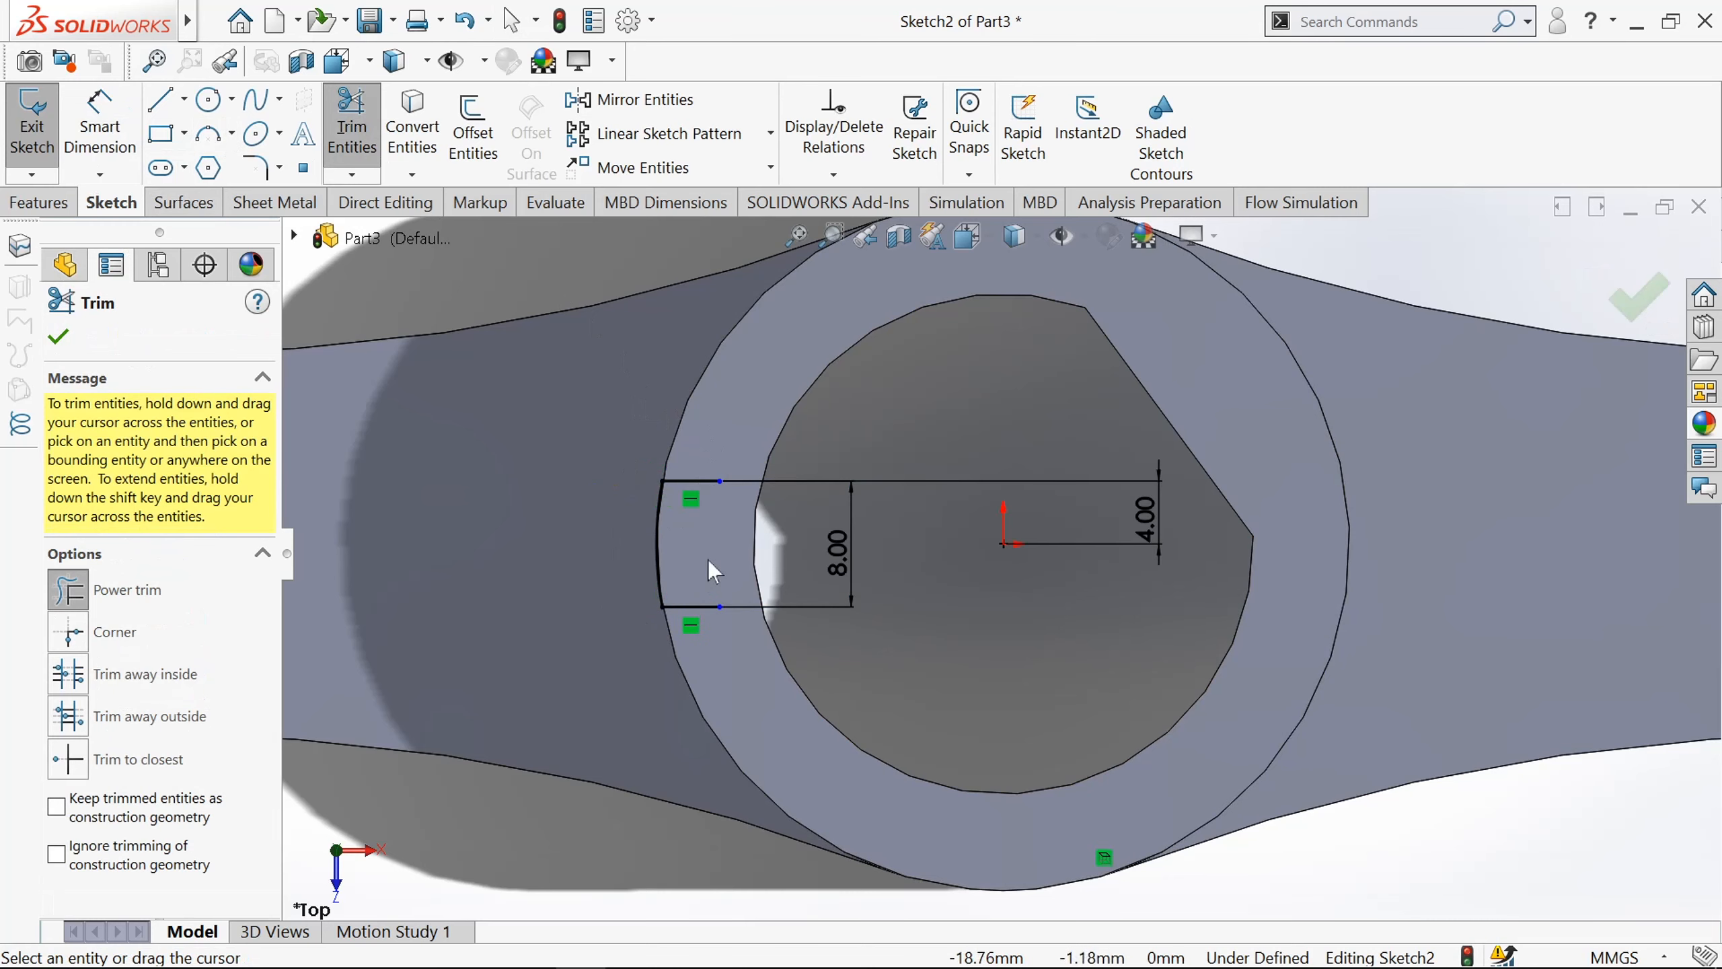
drag(716, 437, 707, 514)
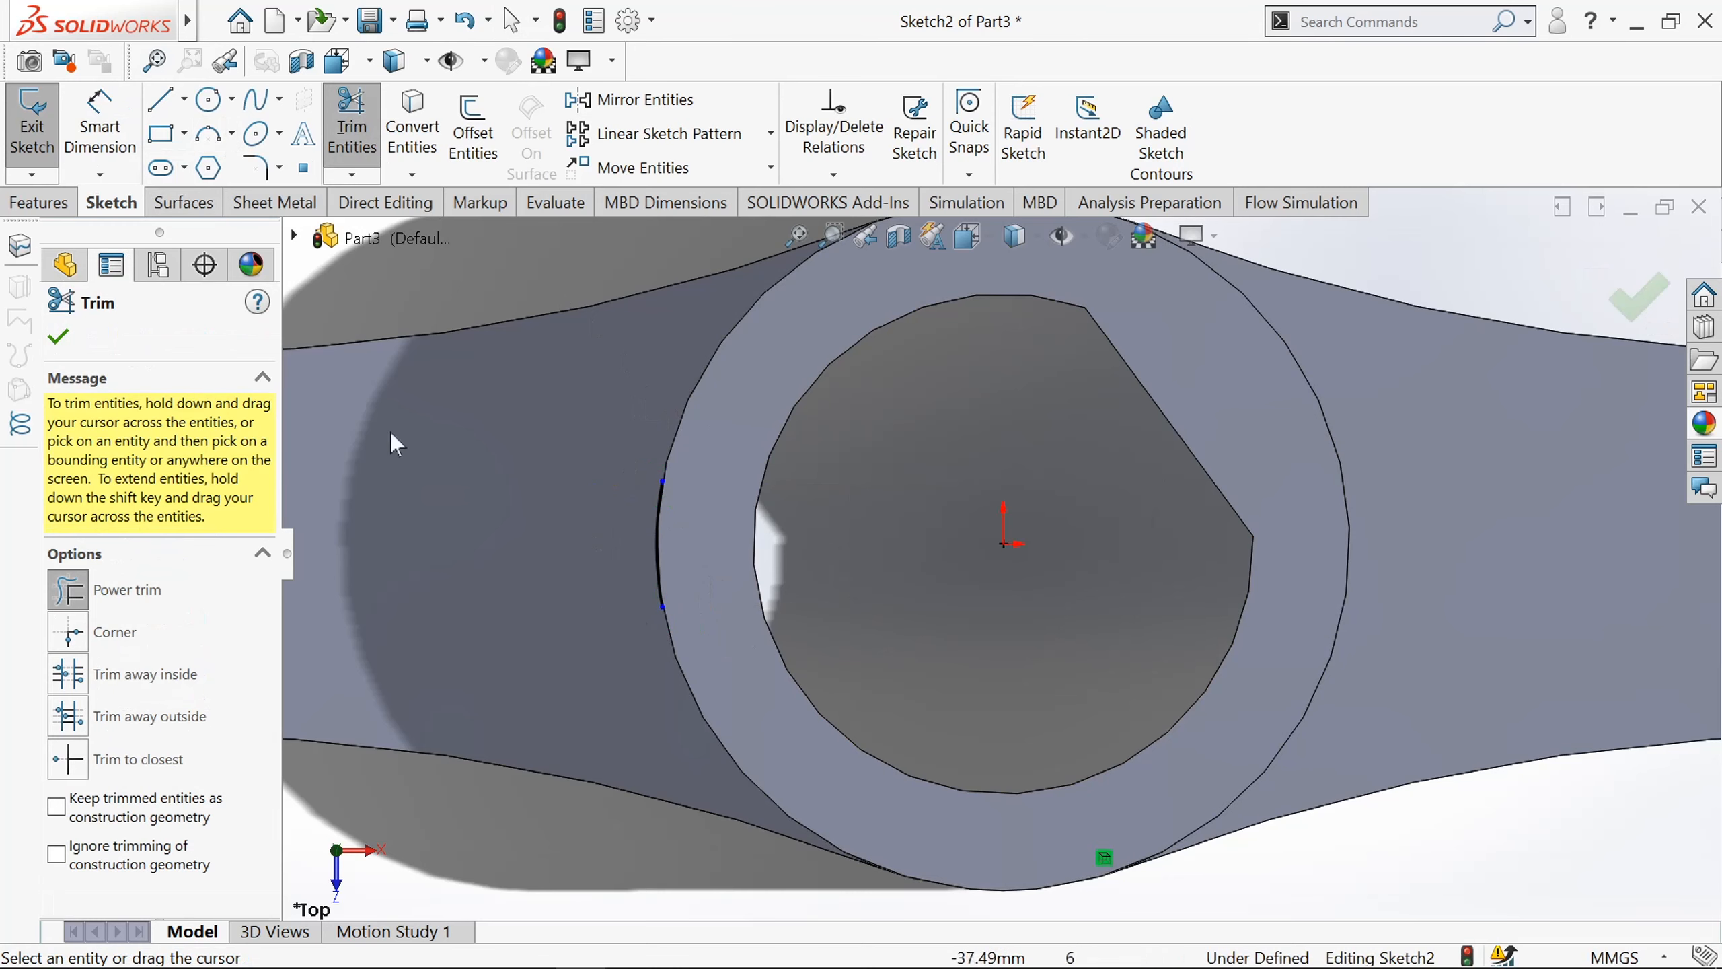
click(60, 338)
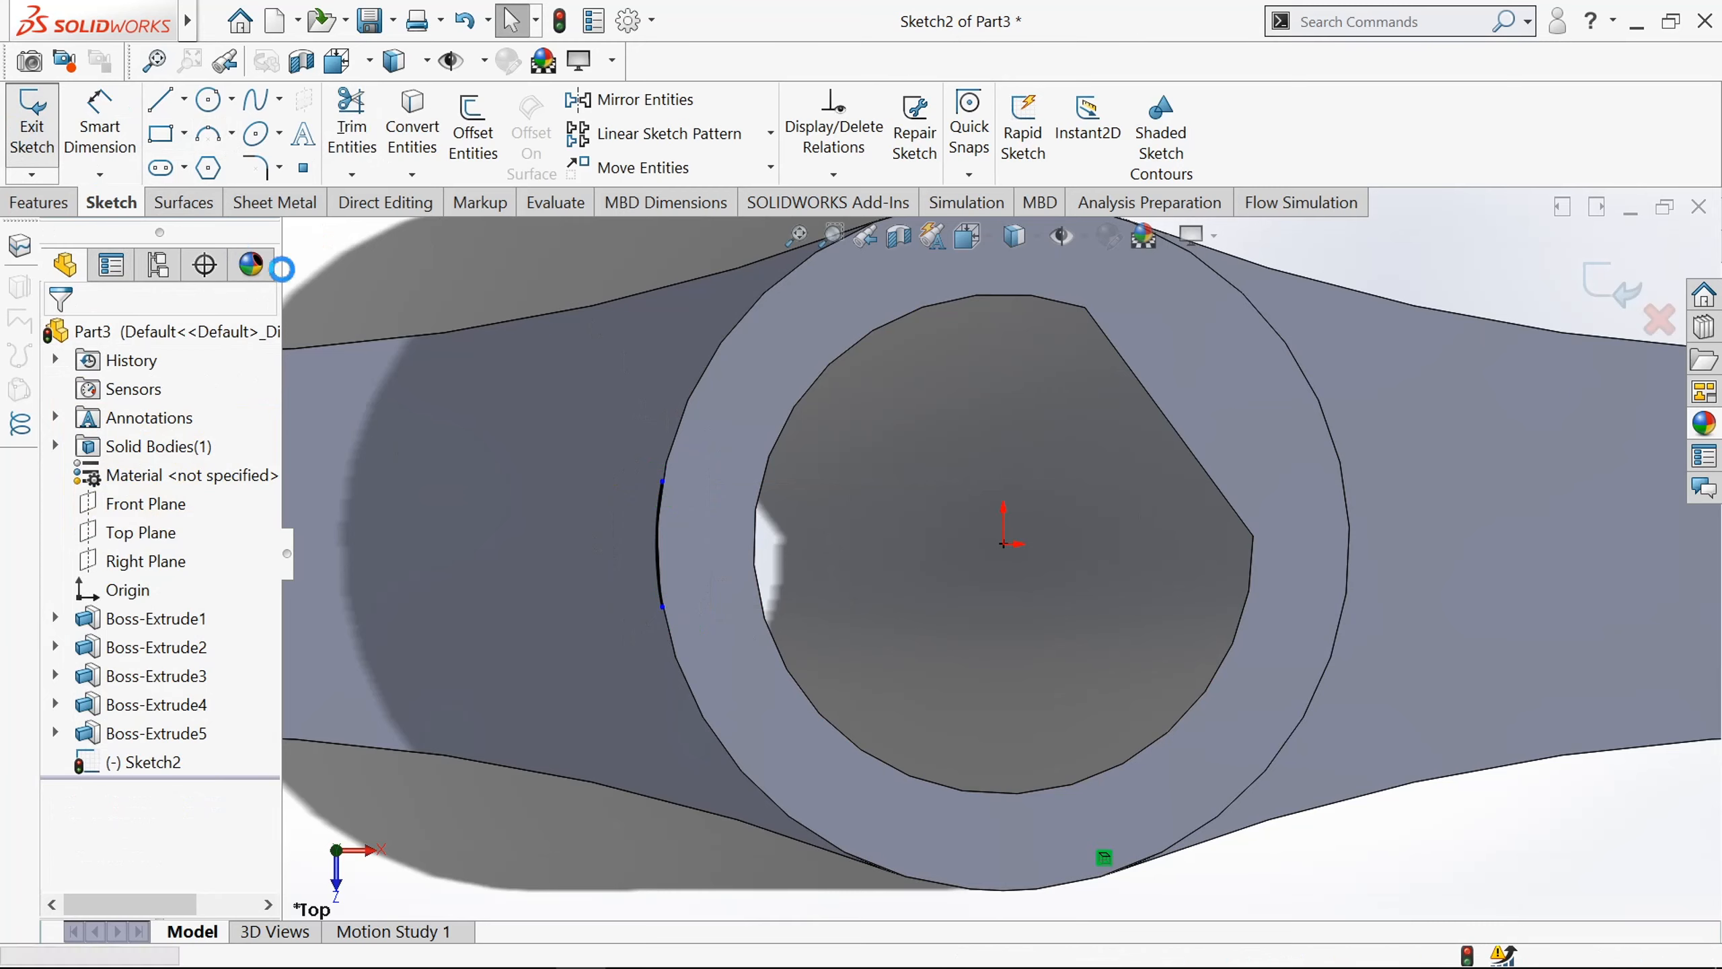
double_click(791, 598)
scroll(791, 597, up, 4)
middle_drag(791, 684, 788, 603)
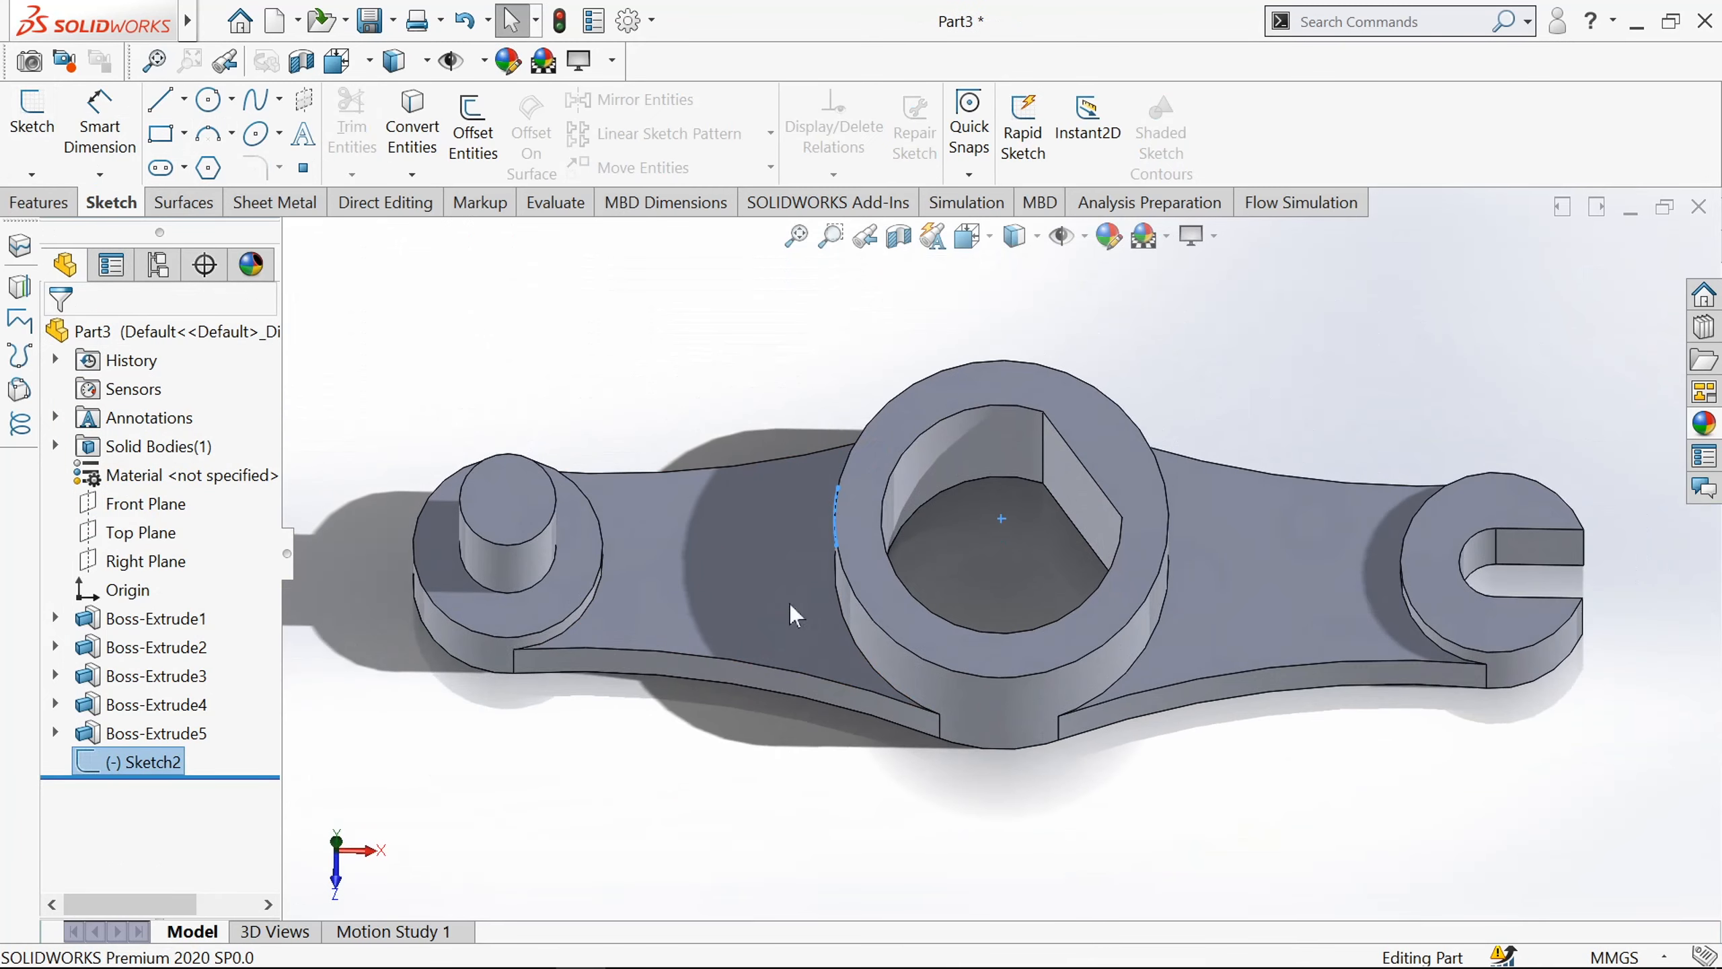
Start a new sketch on the top face of the web between the pinned boss and the central boss.
click(770, 767)
click(737, 612)
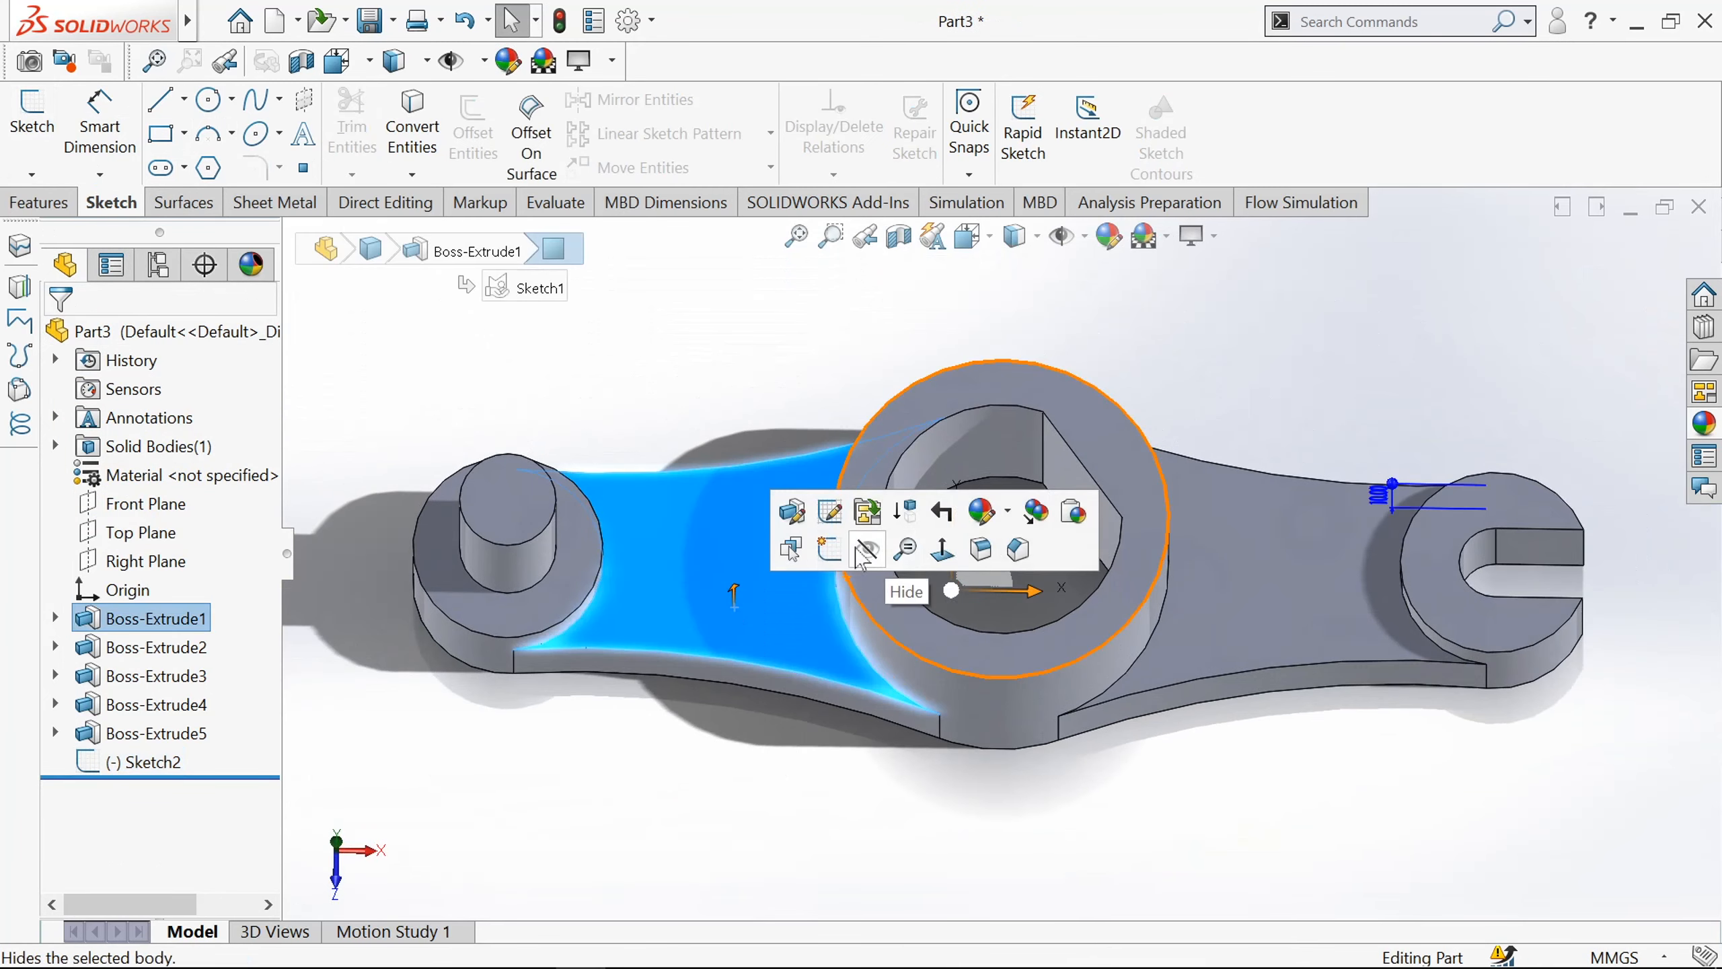
click(41, 108)
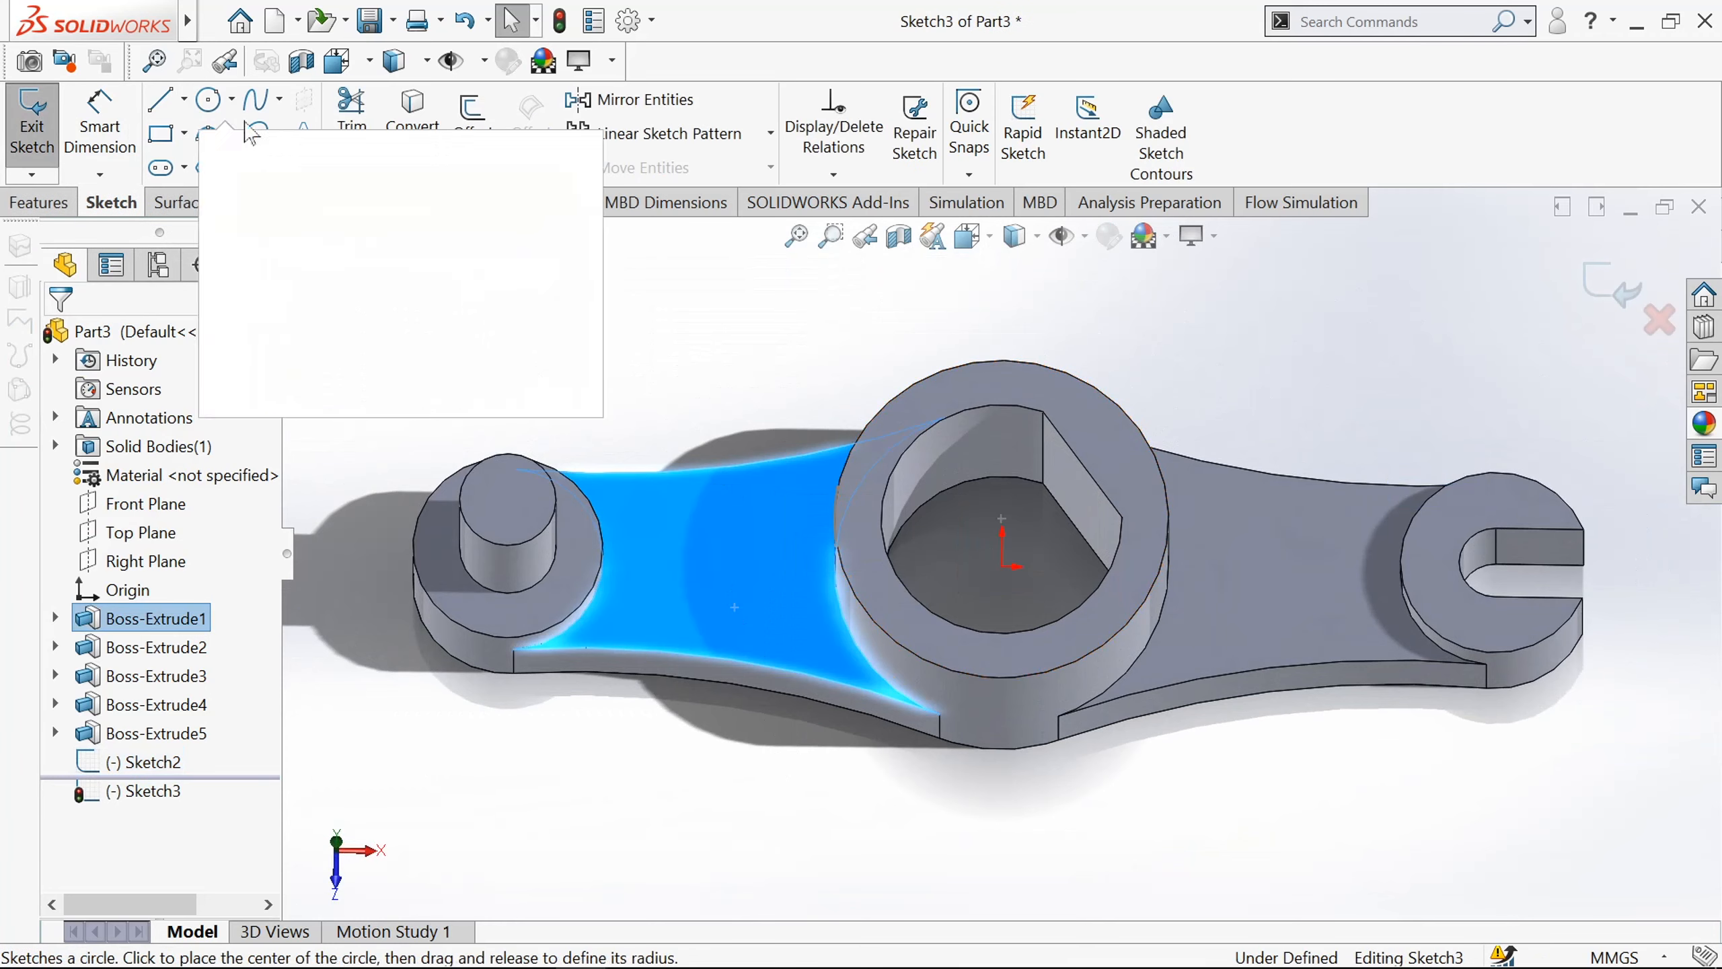
Try to convert the whole outline of the web face into the sketch, and undo the conversion.
click(412, 130)
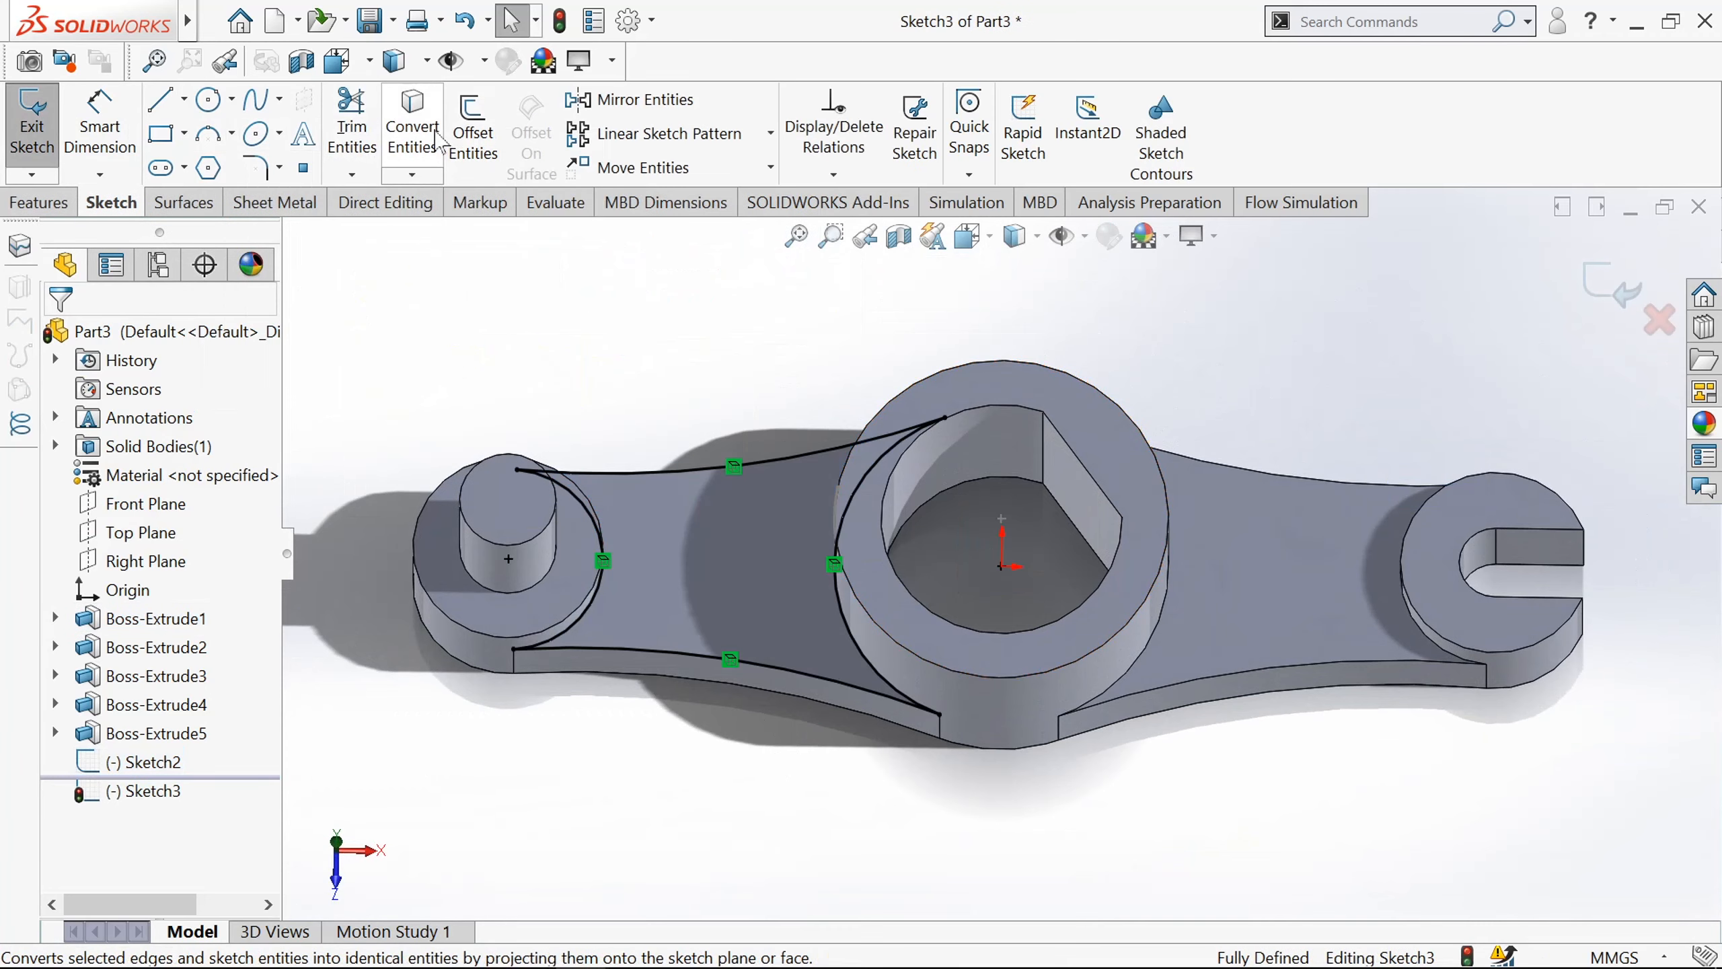
scroll(616, 479, down, 2)
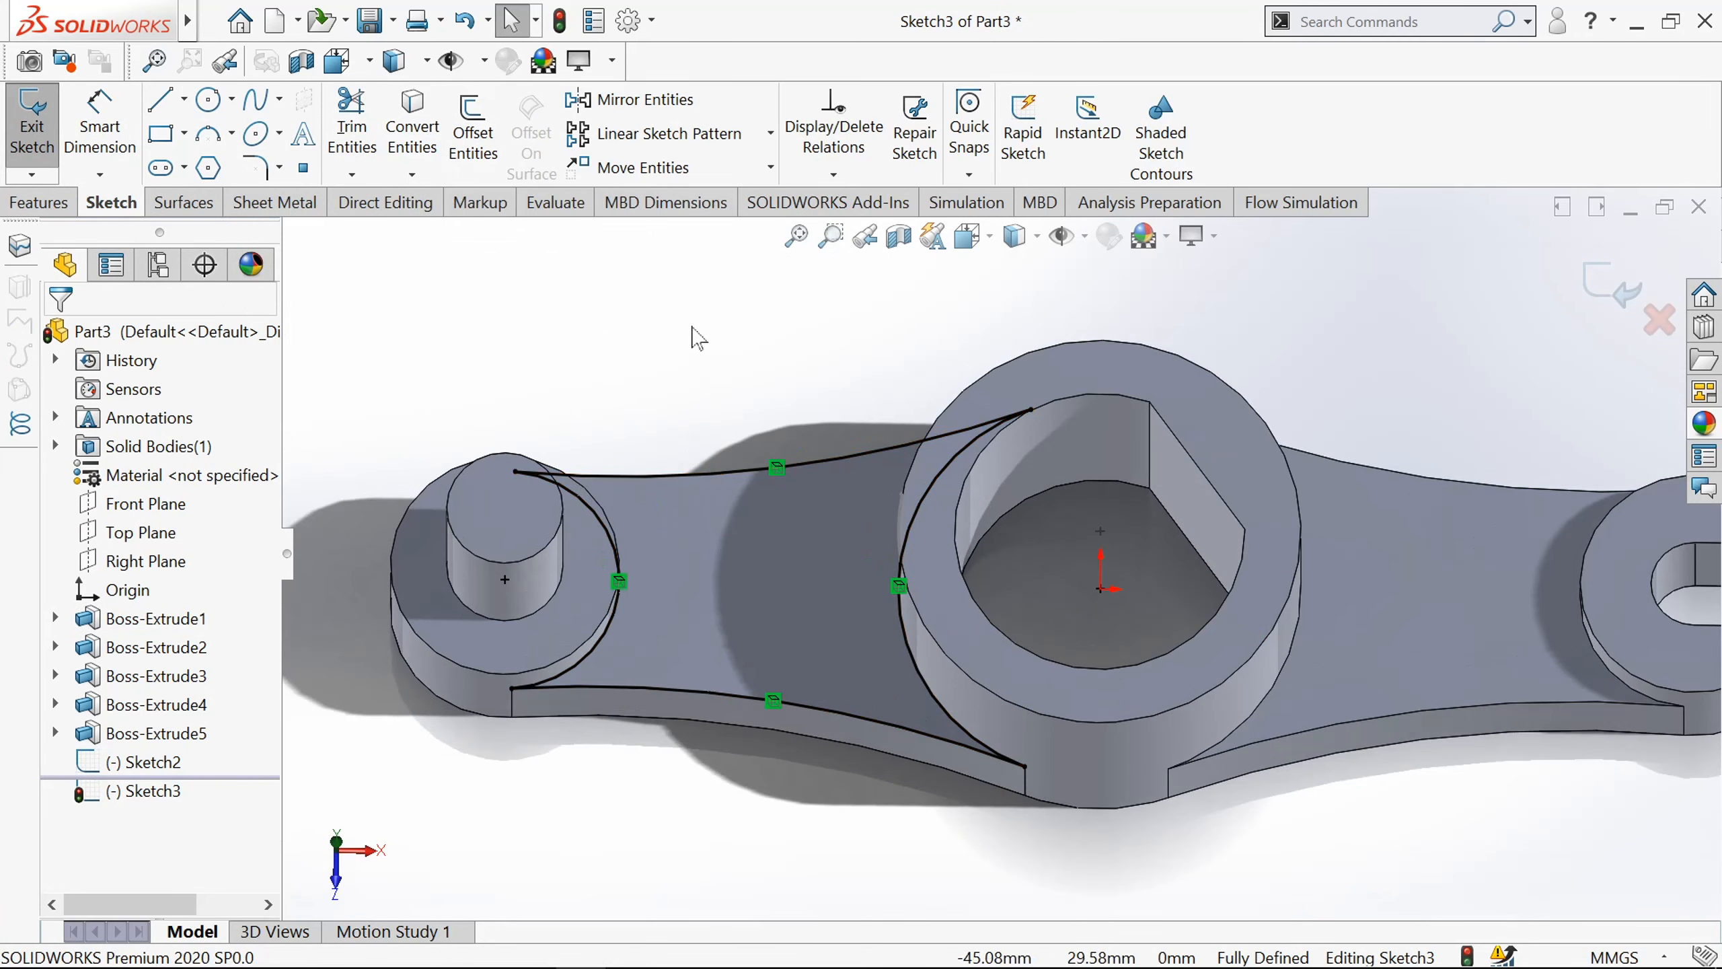
key(ctrl+z)
click(702, 368)
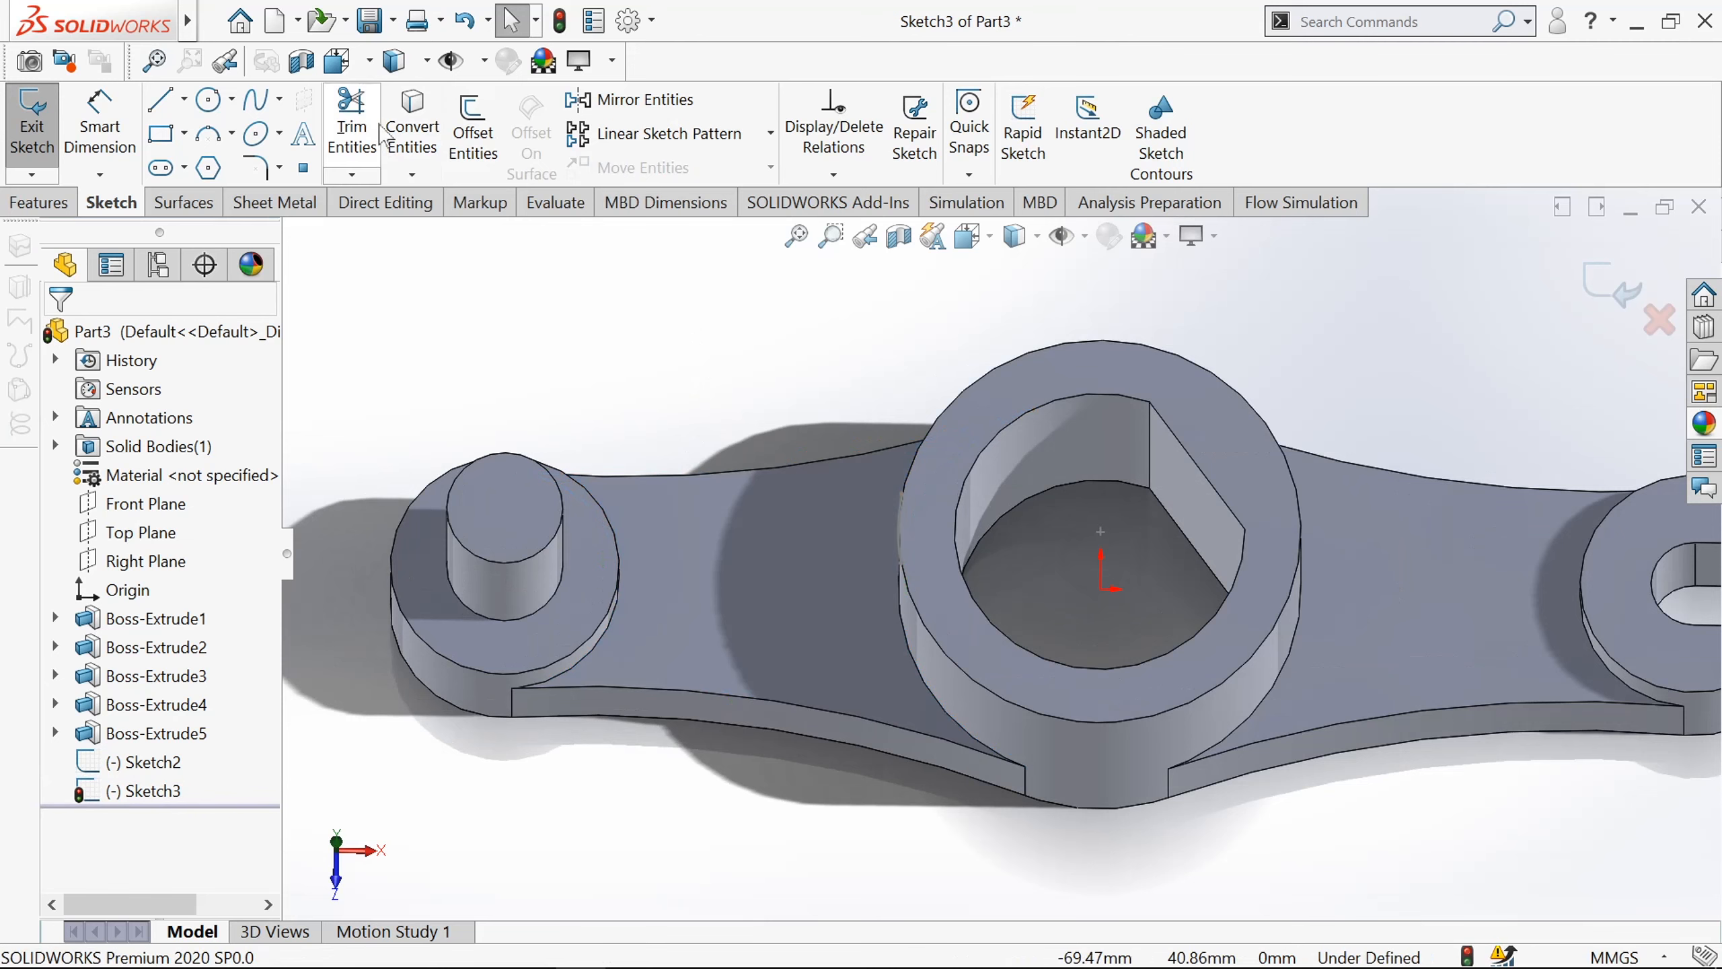
Convert the short arc on the central boss's top edge into the web-face sketch and close the sketch.
click(417, 133)
scroll(844, 522, down, 2)
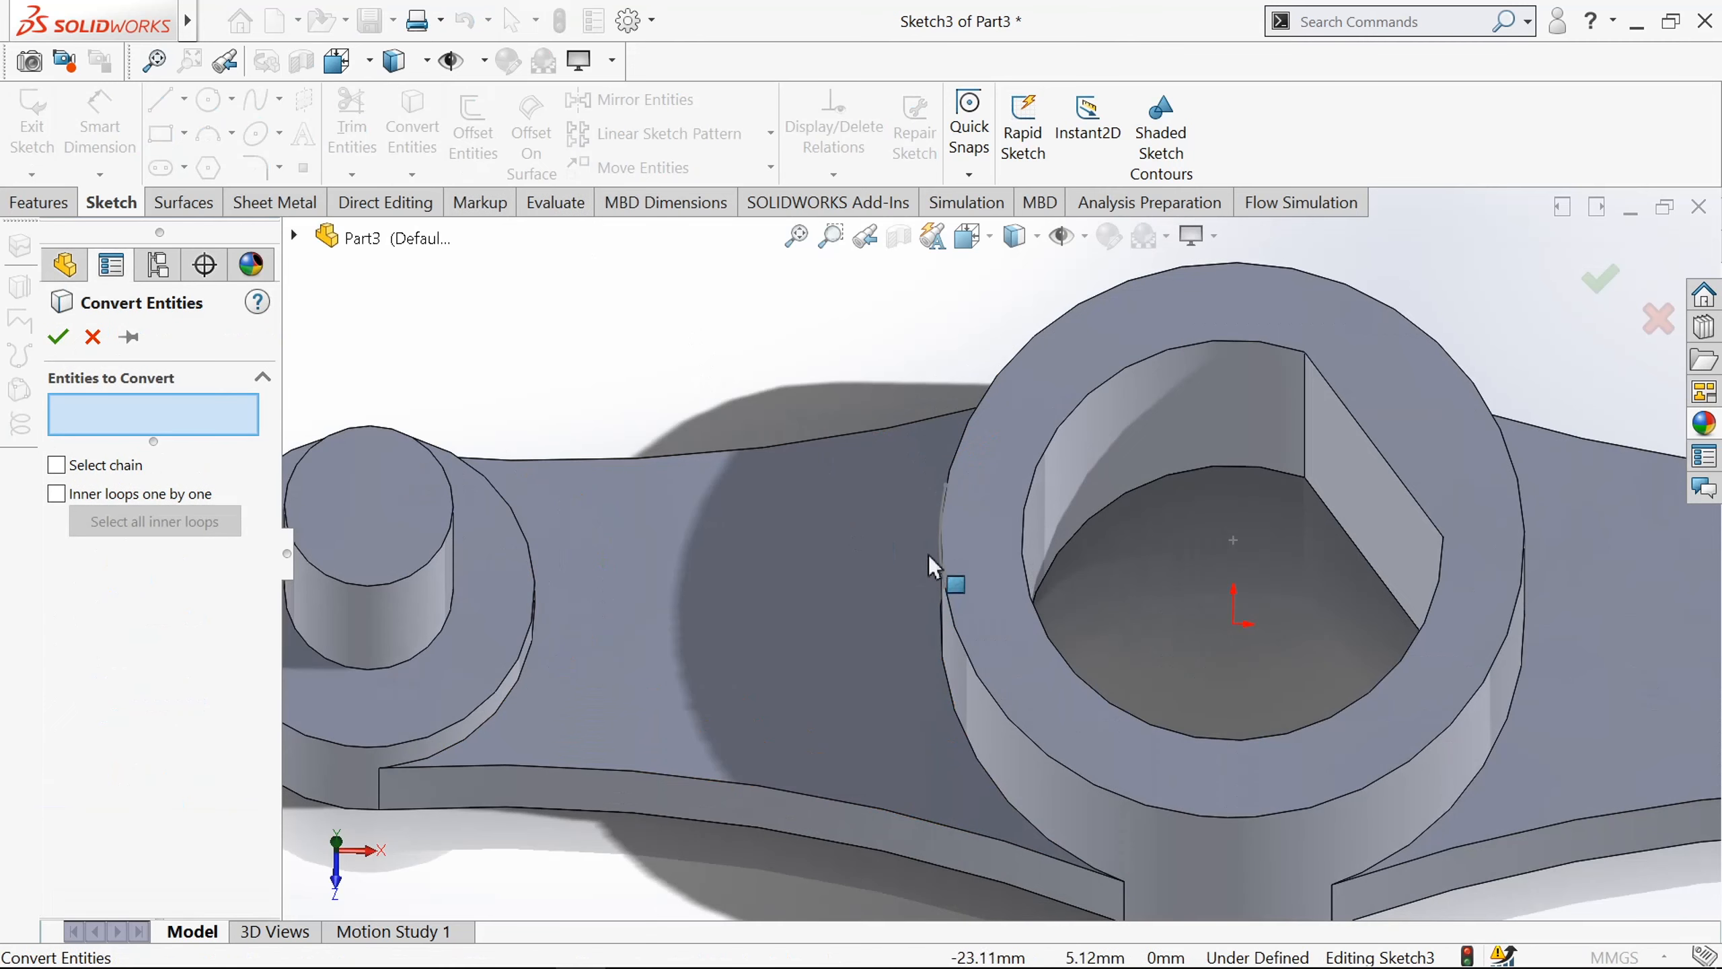
click(943, 553)
scroll(944, 554, up, 4)
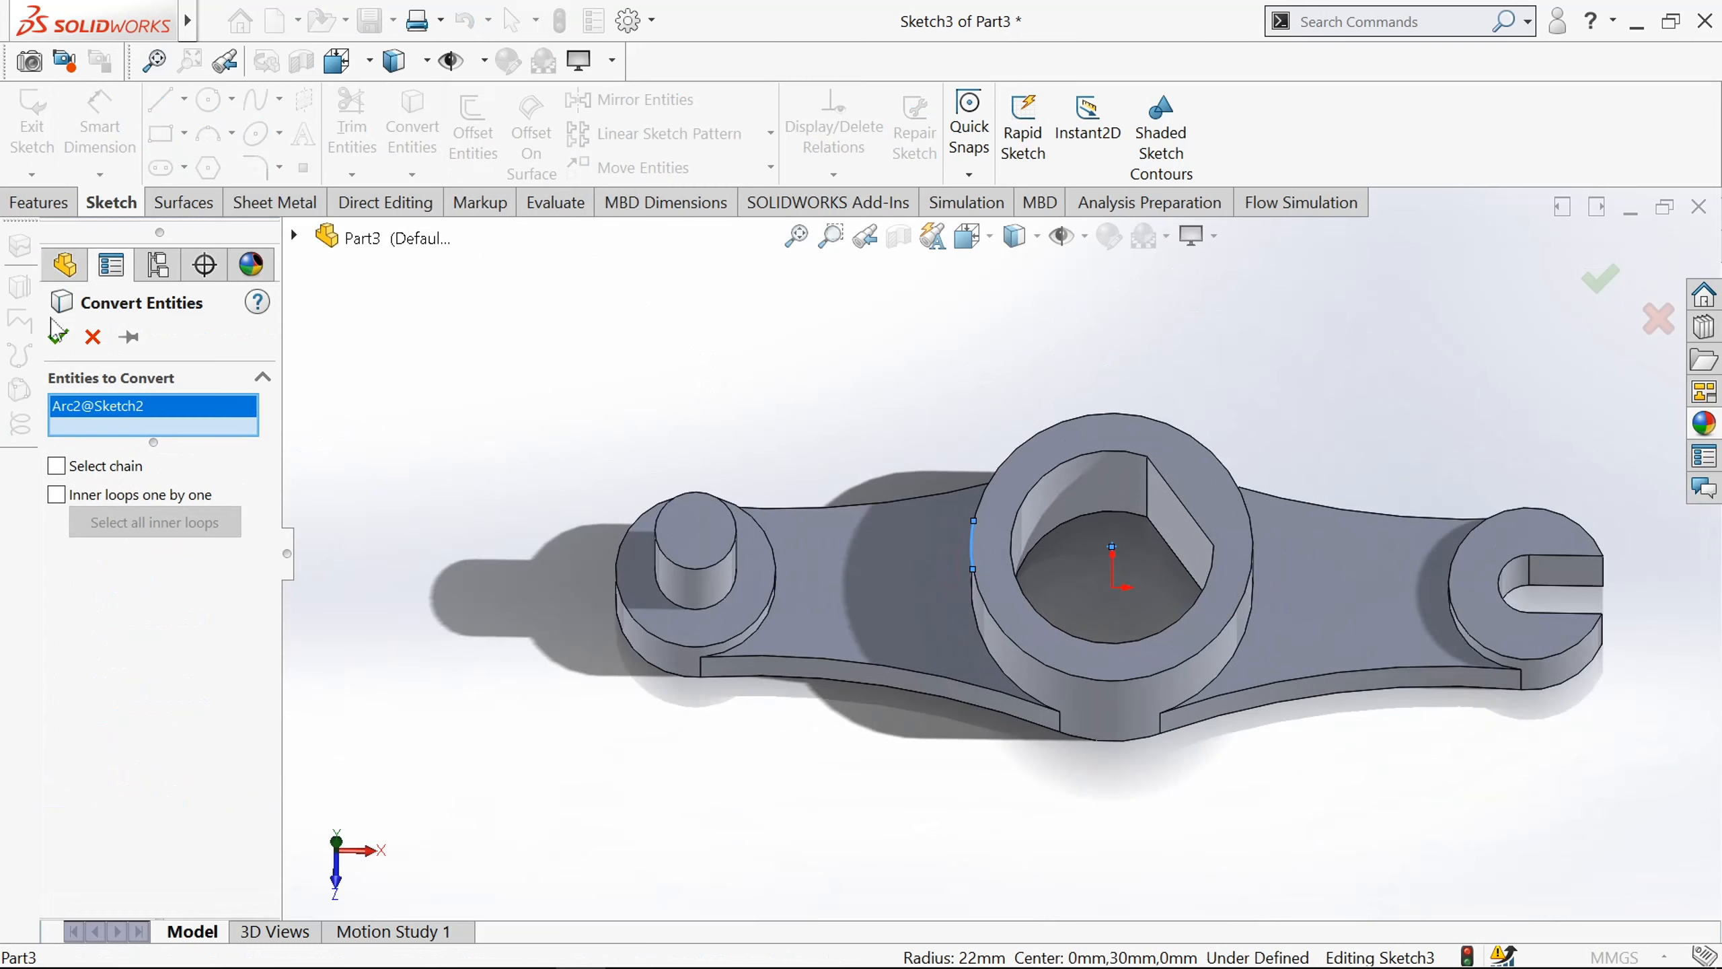
click(60, 339)
middle_drag(811, 774, 988, 711)
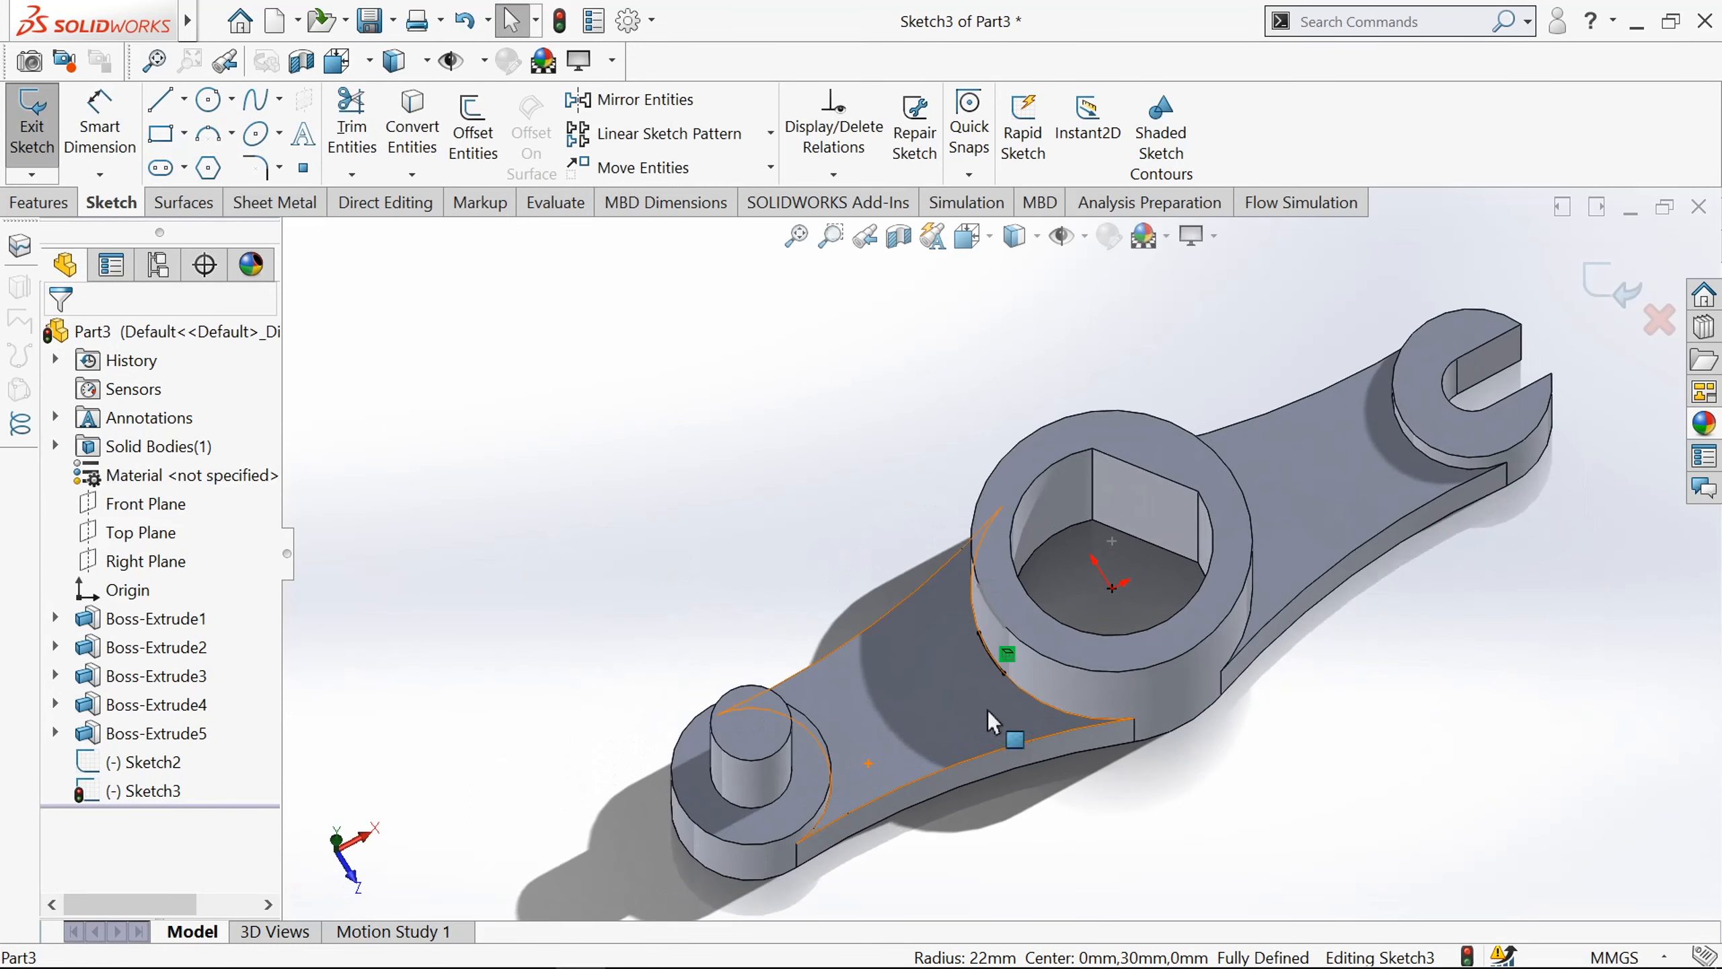
scroll(990, 706, down, 4)
scroll(993, 700, up, 3)
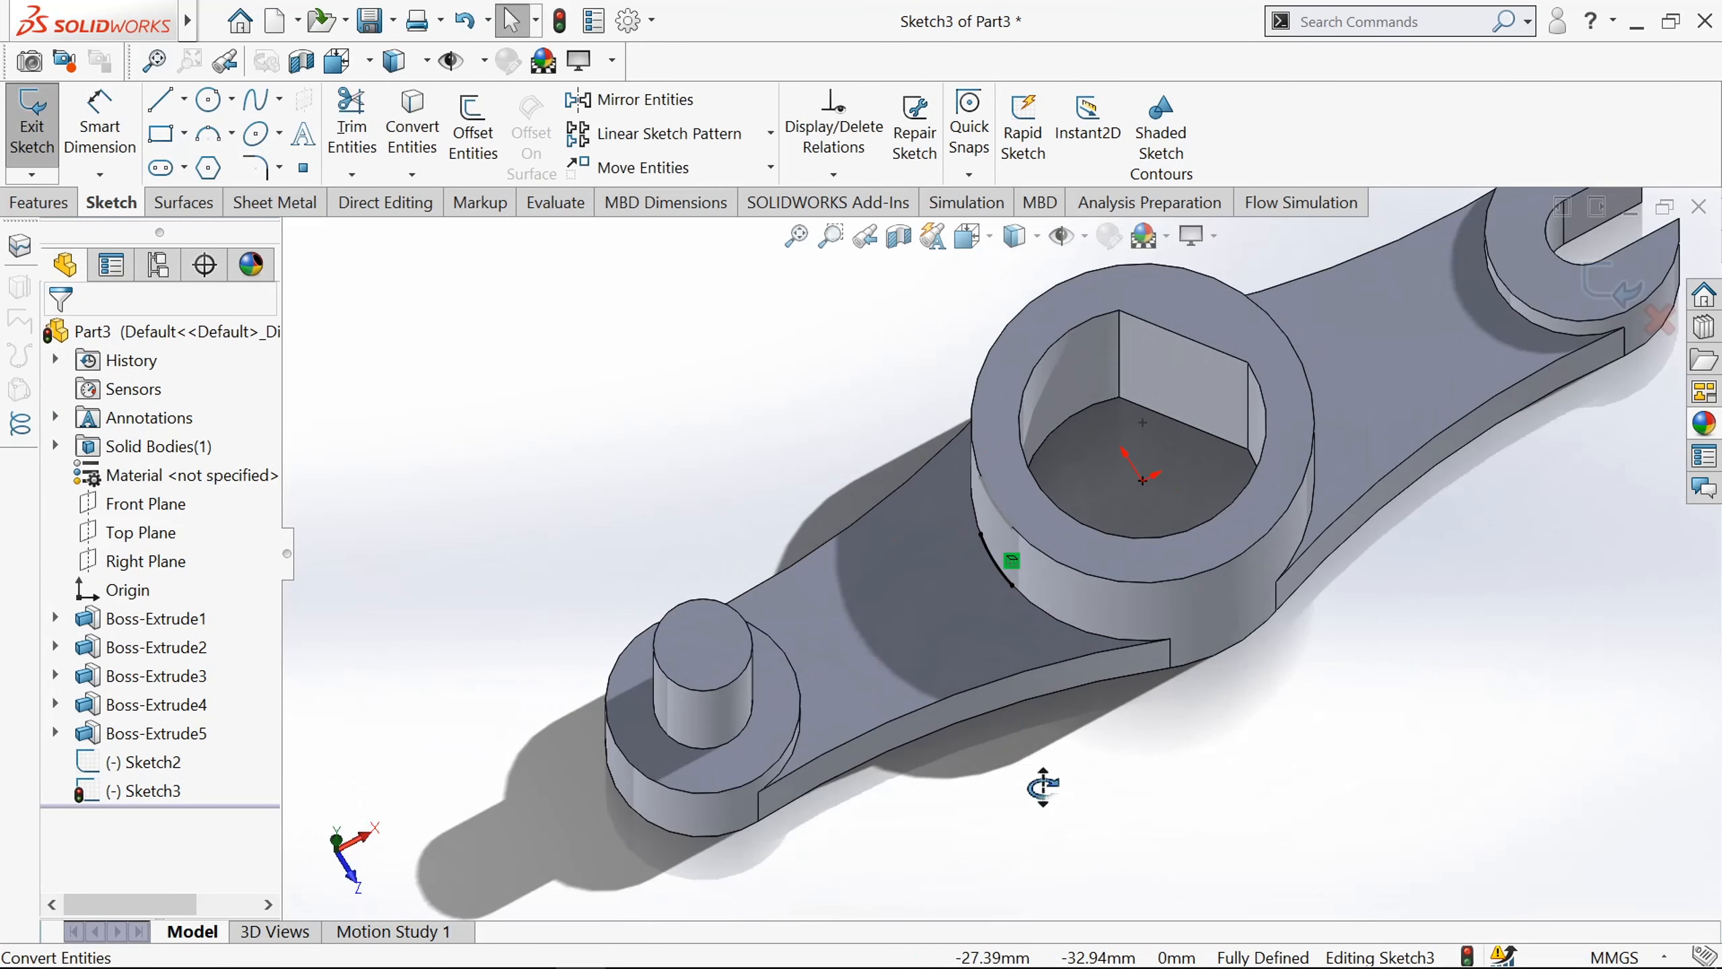
middle_drag(1037, 787, 1017, 790)
scroll(1103, 731, up, 2)
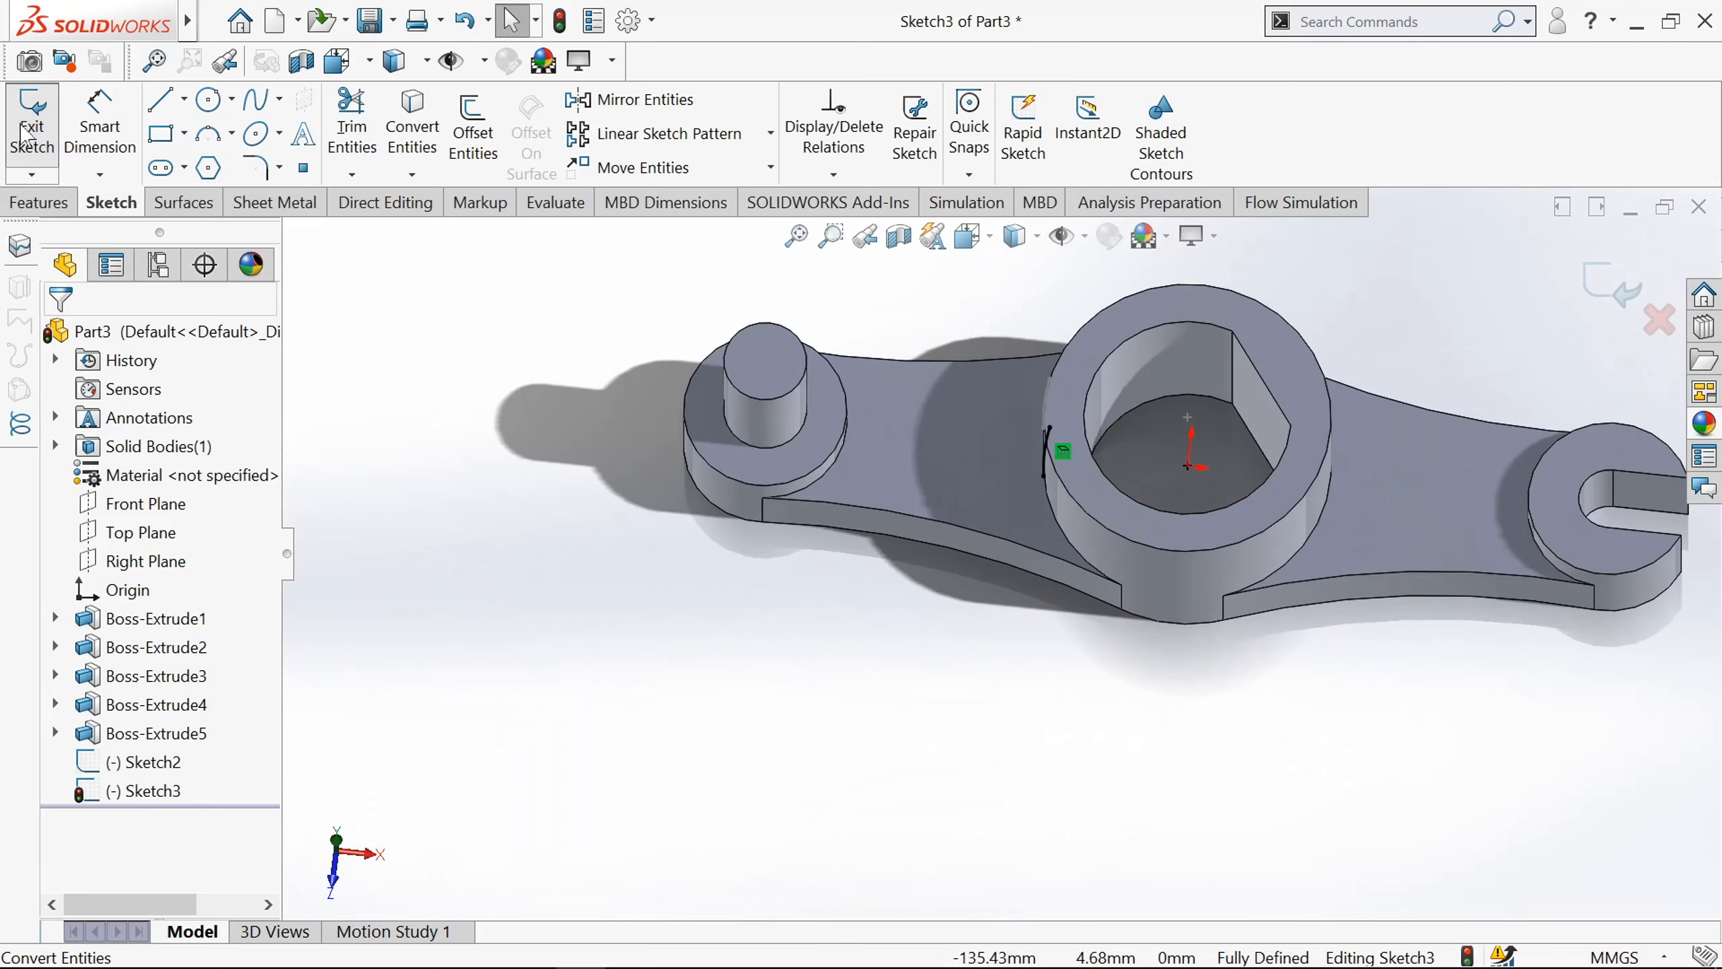
click(27, 126)
Start a new sketch on the top face of the same web and convert the pinned boss's edge arc into it.
scroll(834, 440, down, 3)
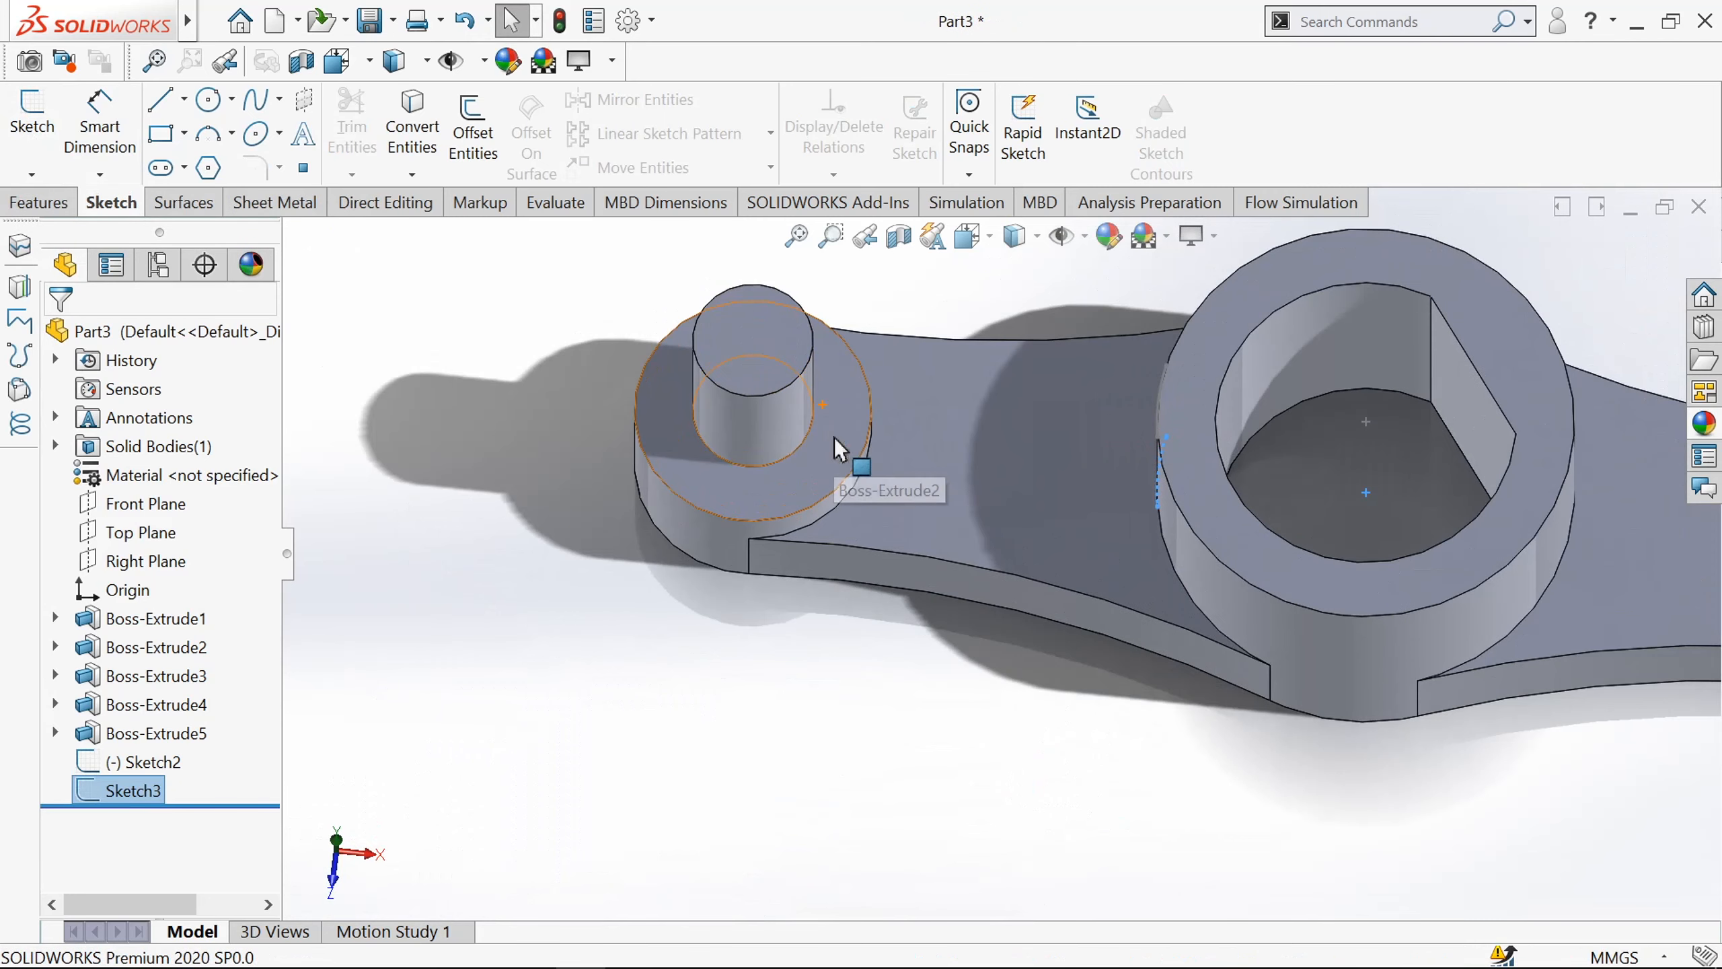
click(933, 479)
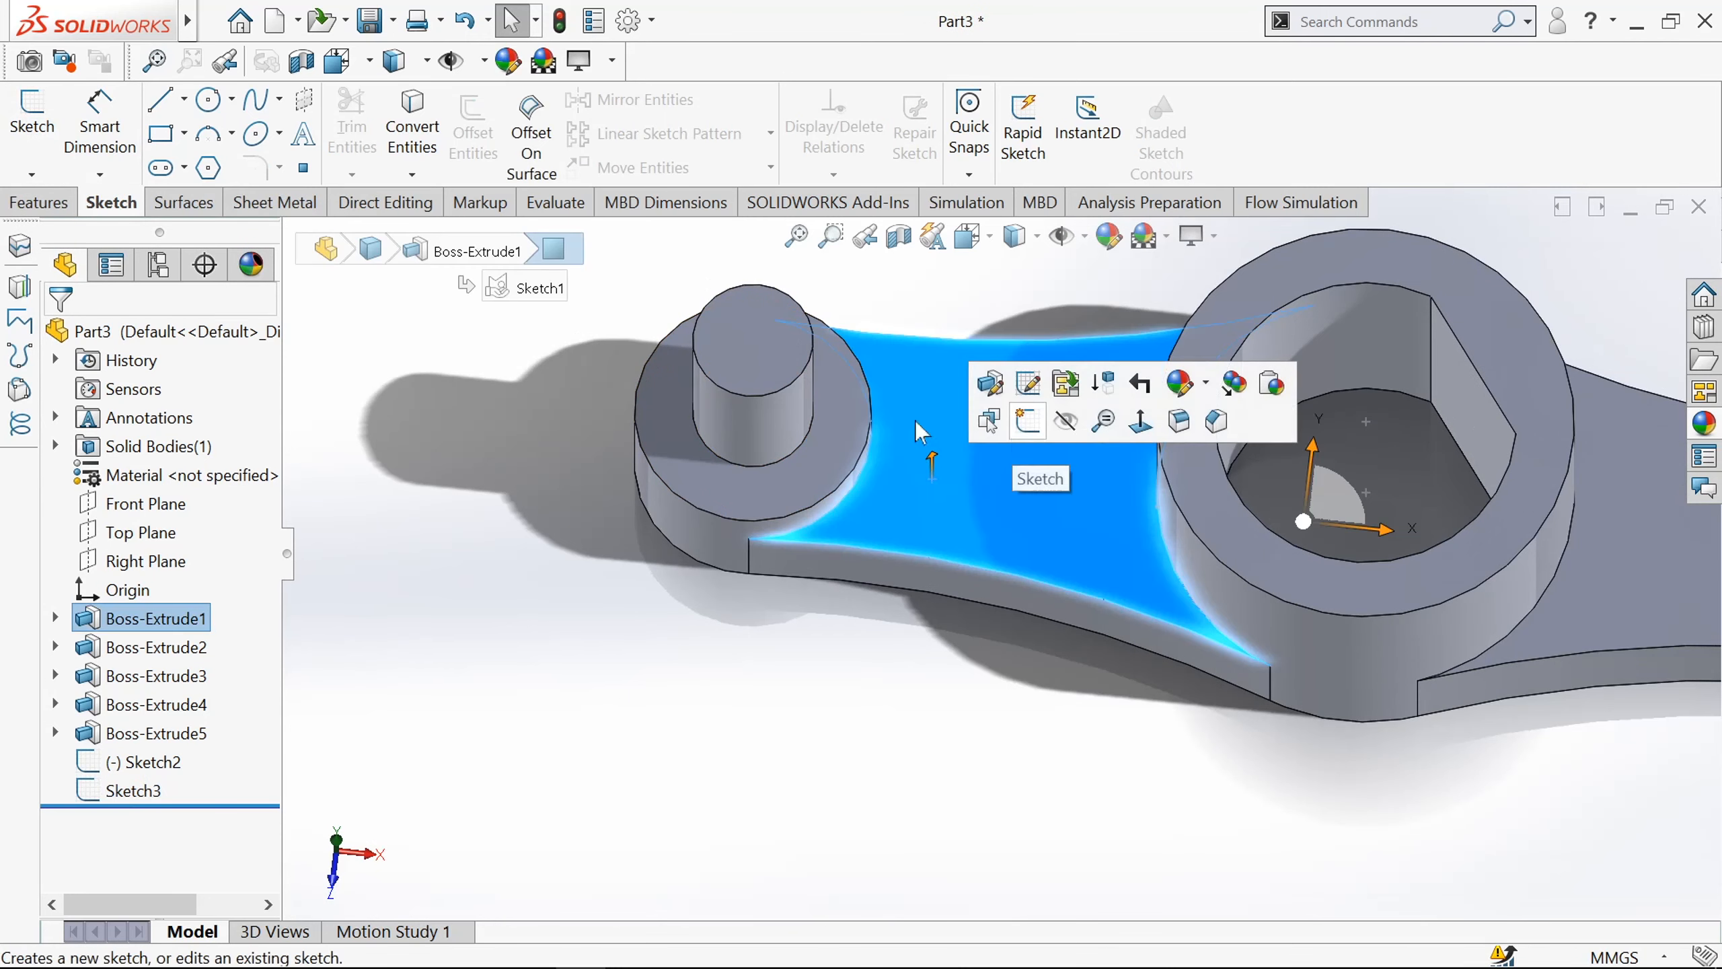
click(49, 156)
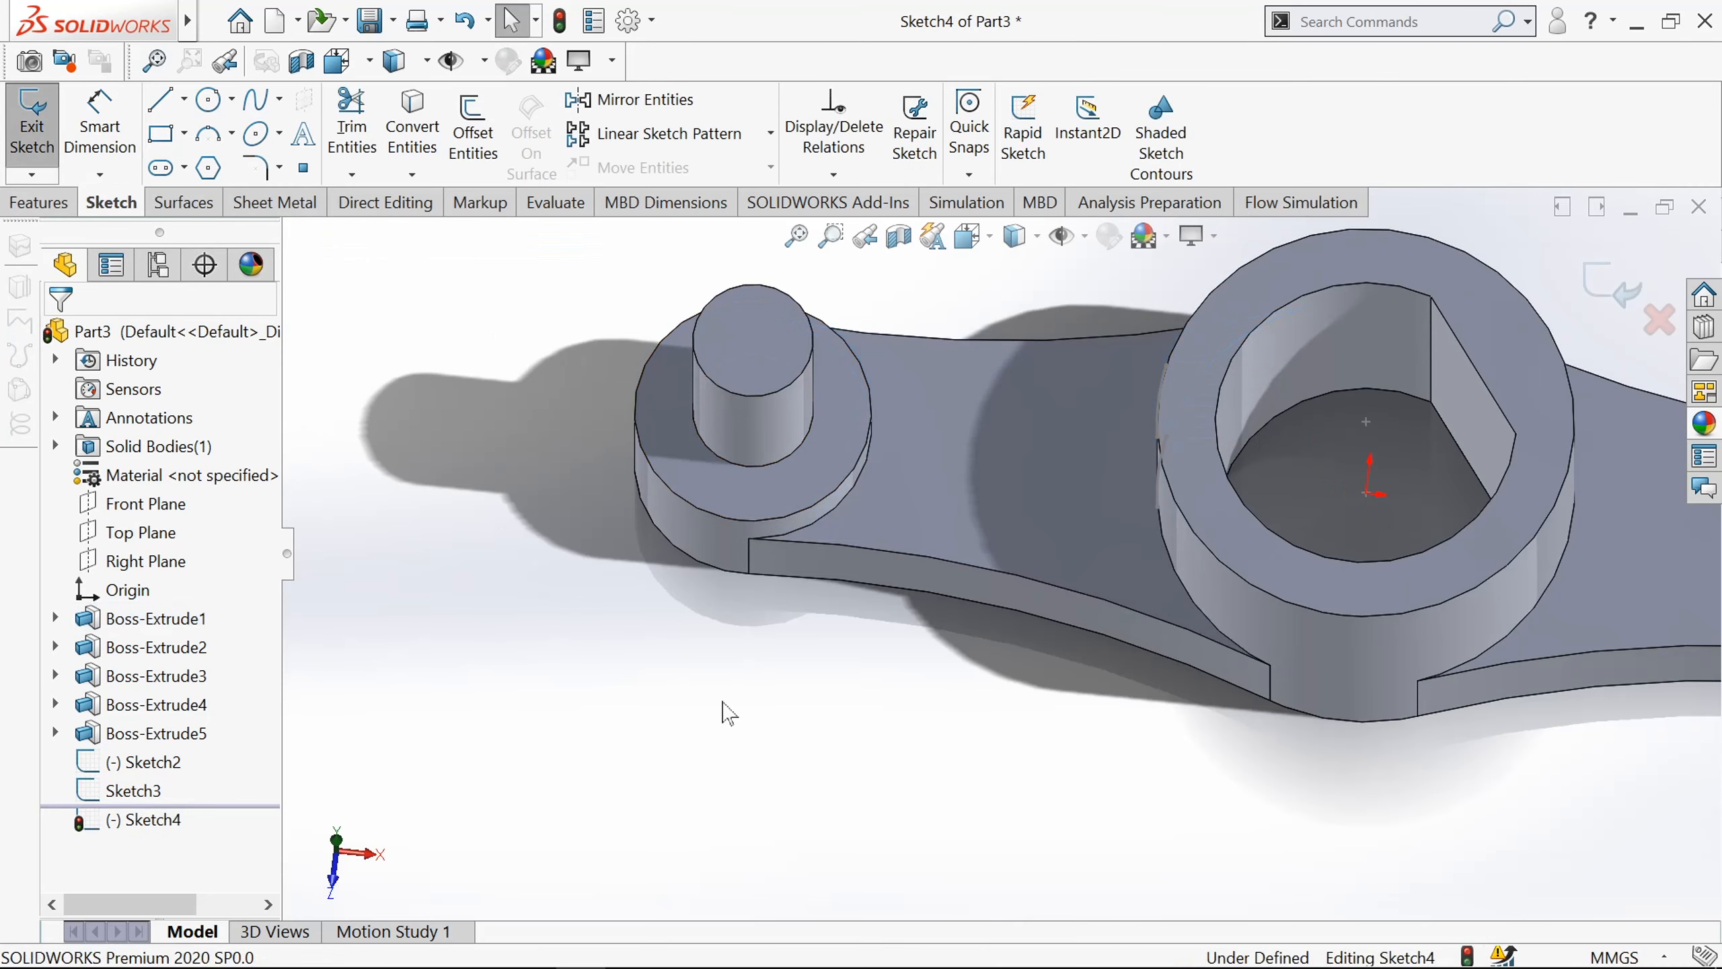
key(space)
click(741, 589)
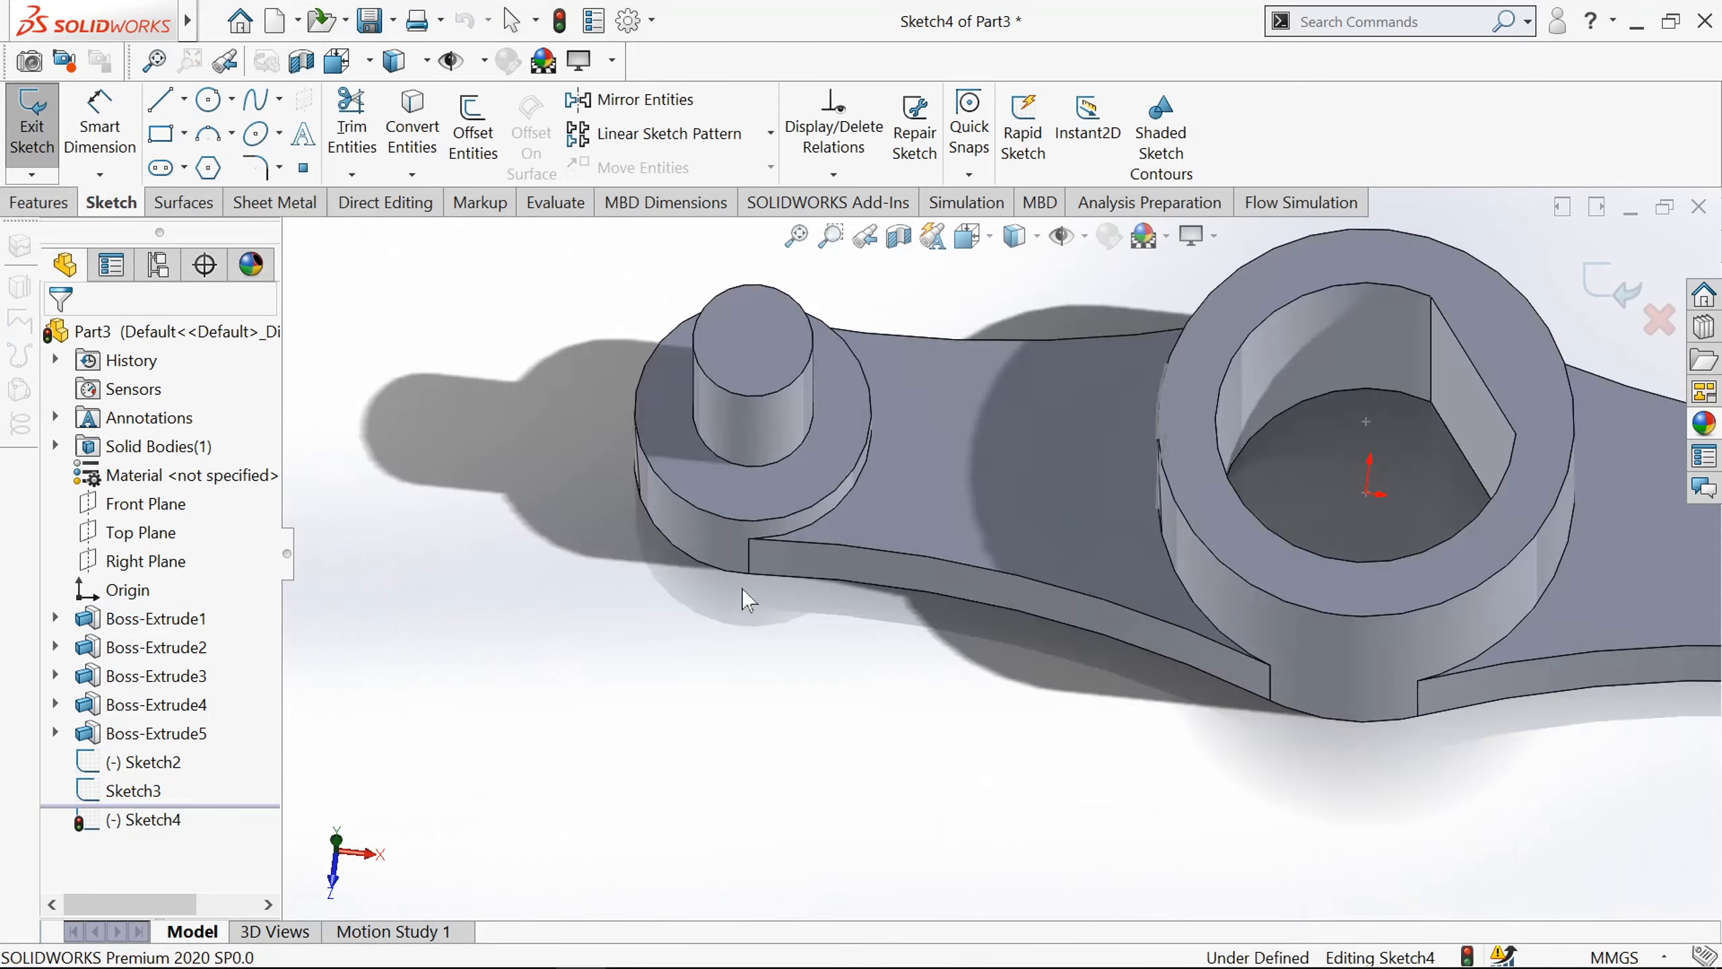
scroll(754, 570, down, 3)
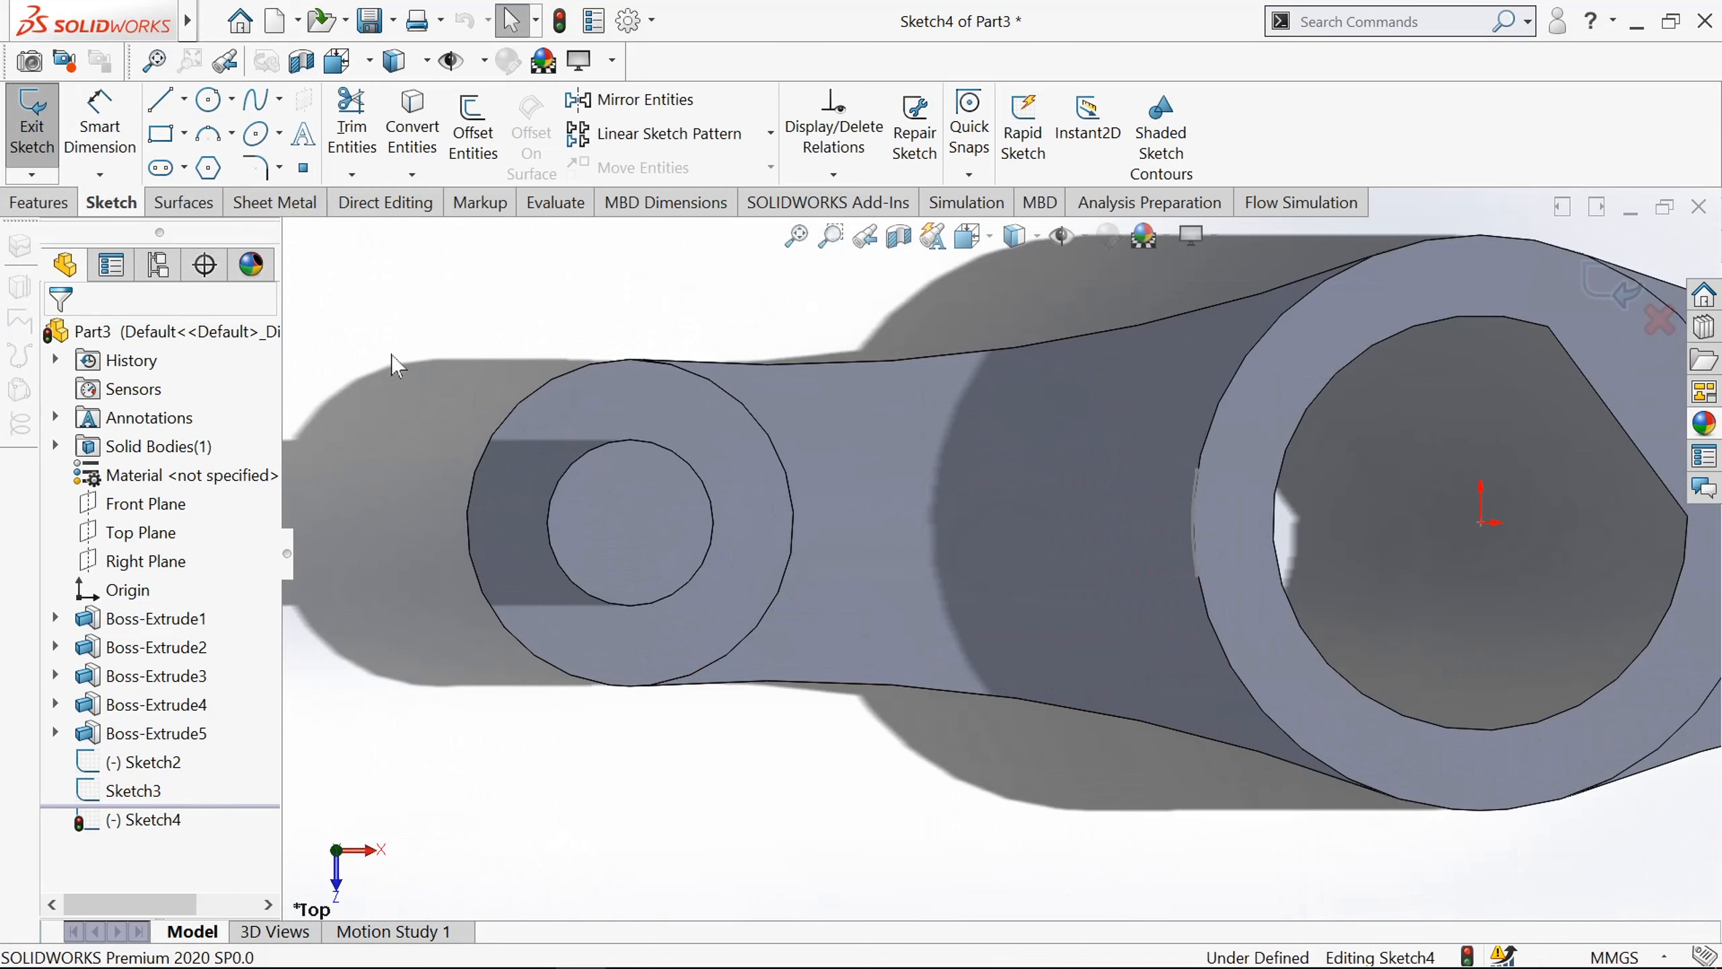
click(412, 126)
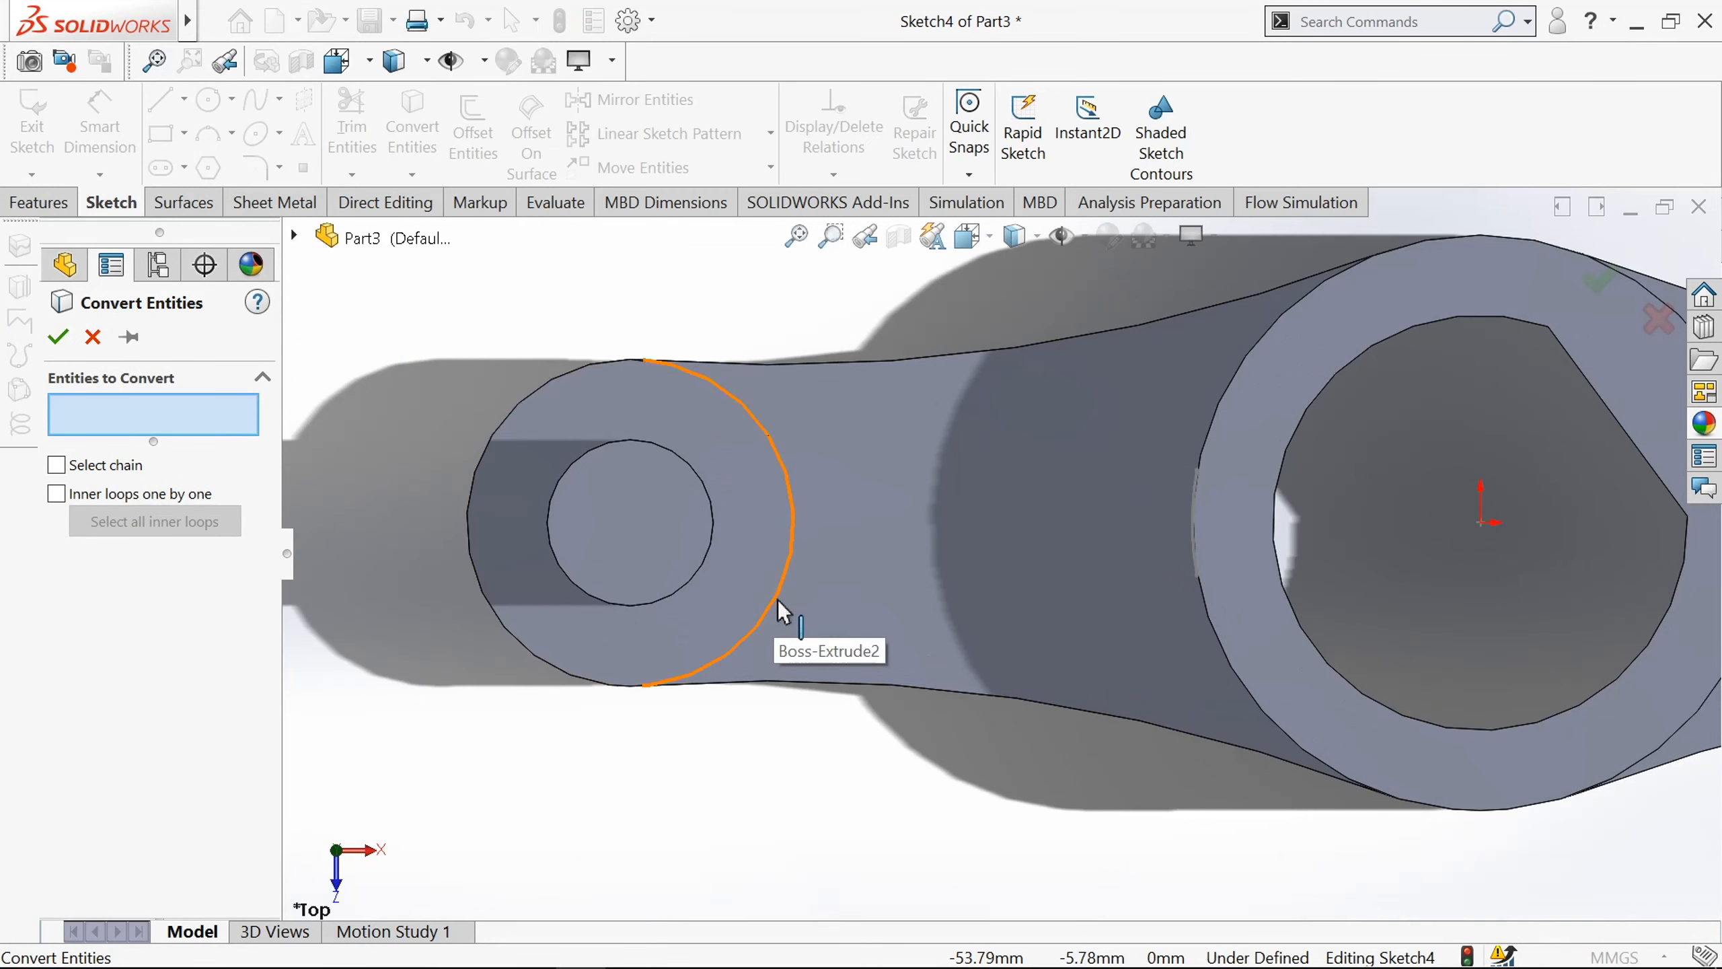
click(787, 611)
click(57, 336)
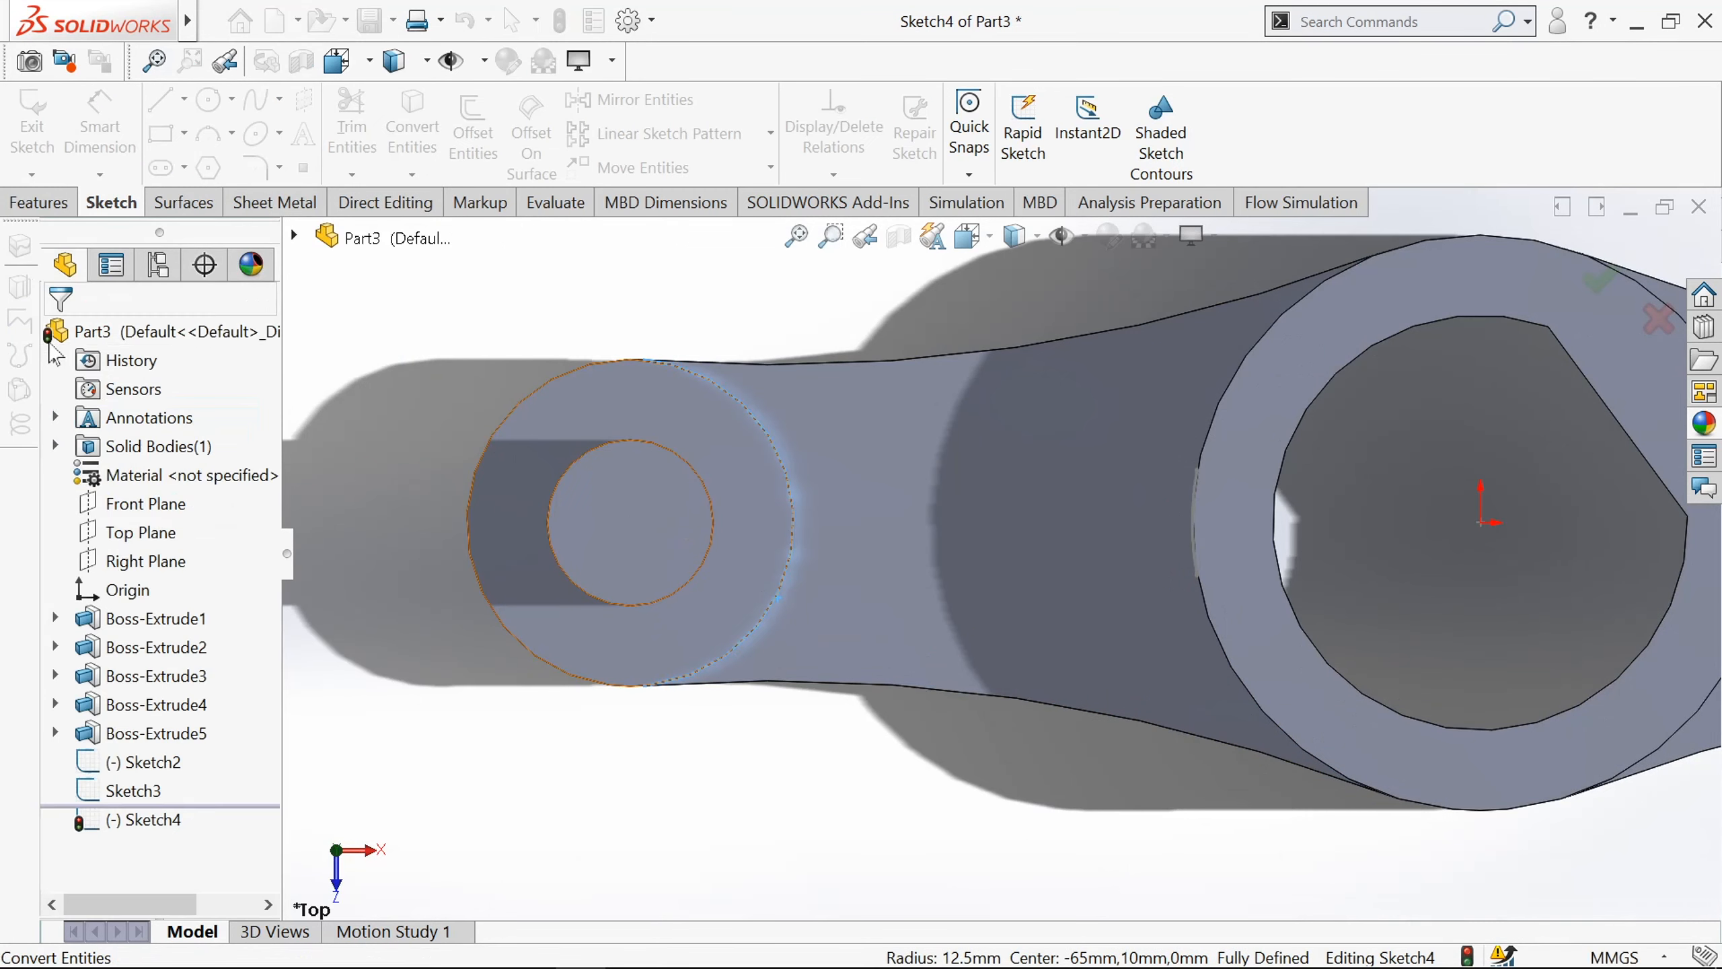
Draw two short horizontal lines, about 7.5 mm and 8.4 mm long, across the converted arc on either side of the boss centre.
scroll(790, 536, down, 2)
key(l)
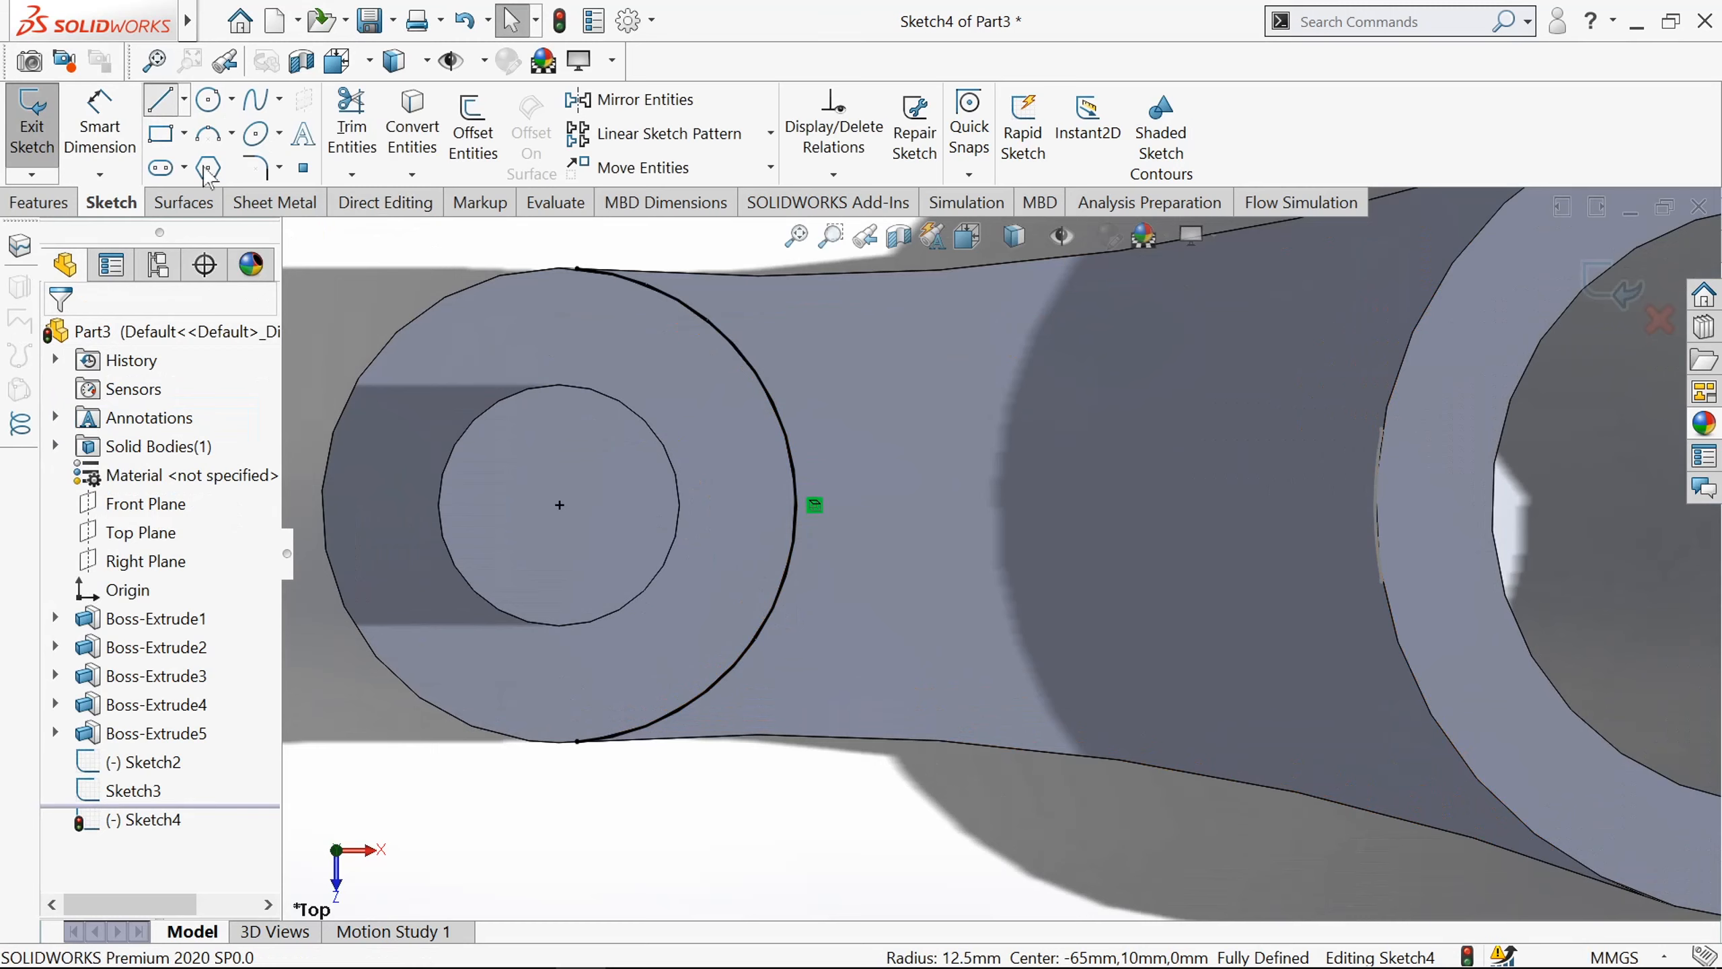
click(726, 442)
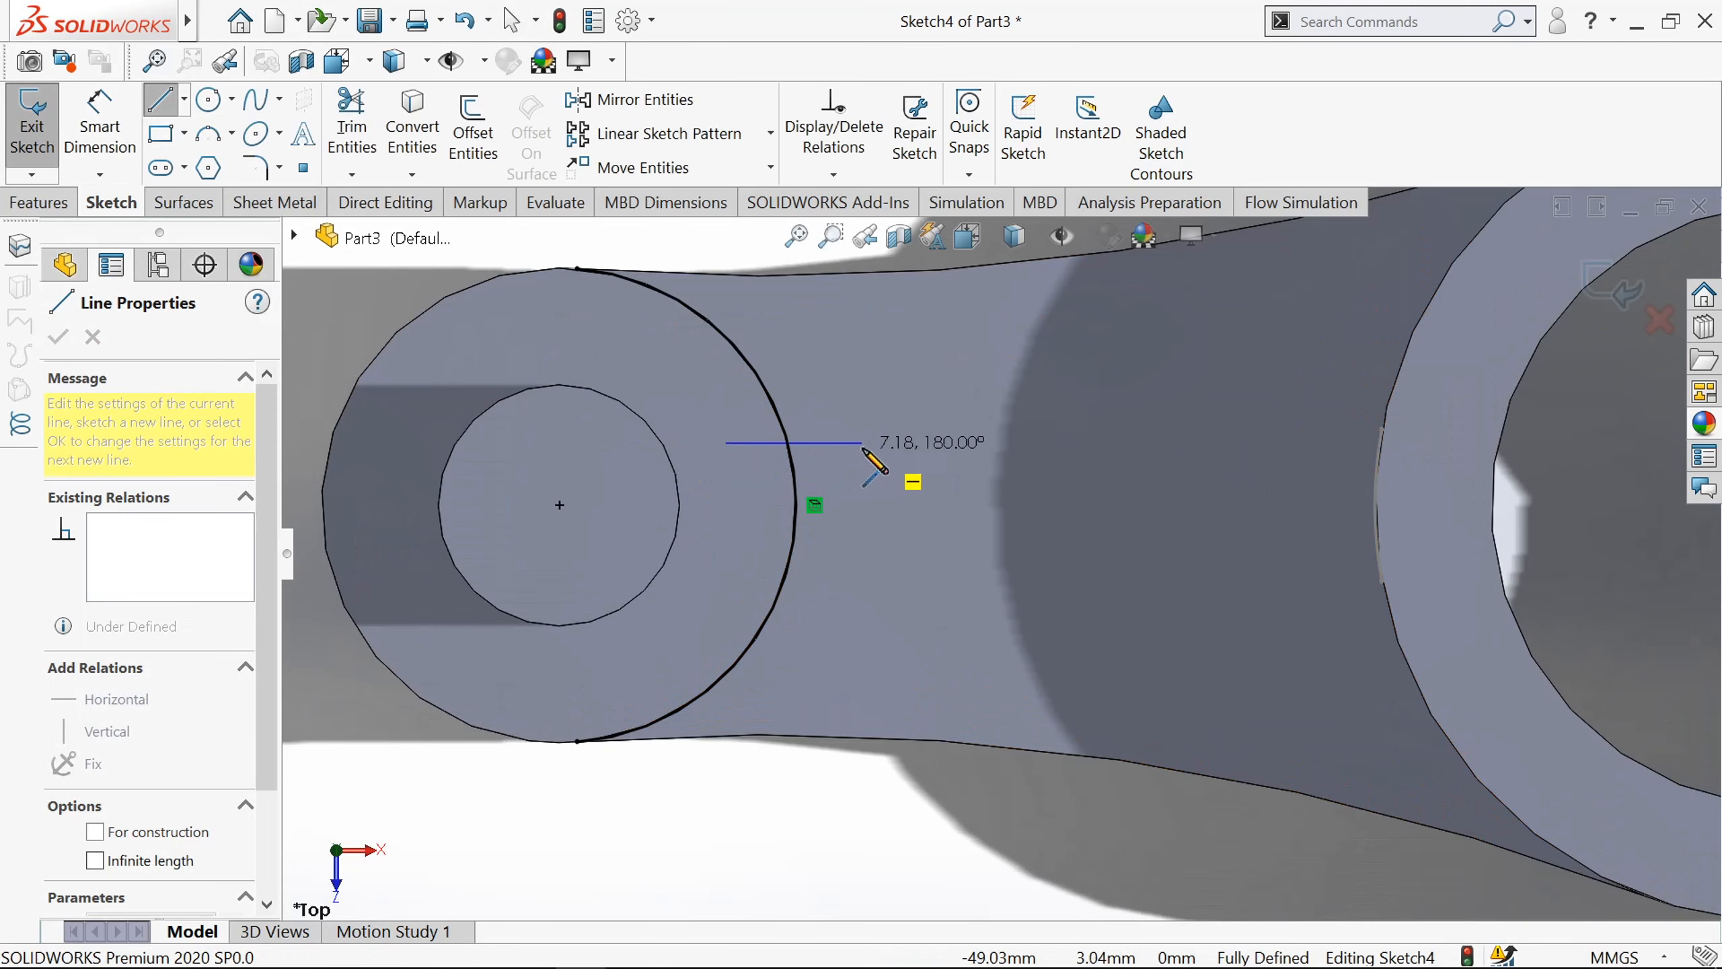
click(870, 442)
key(Escape)
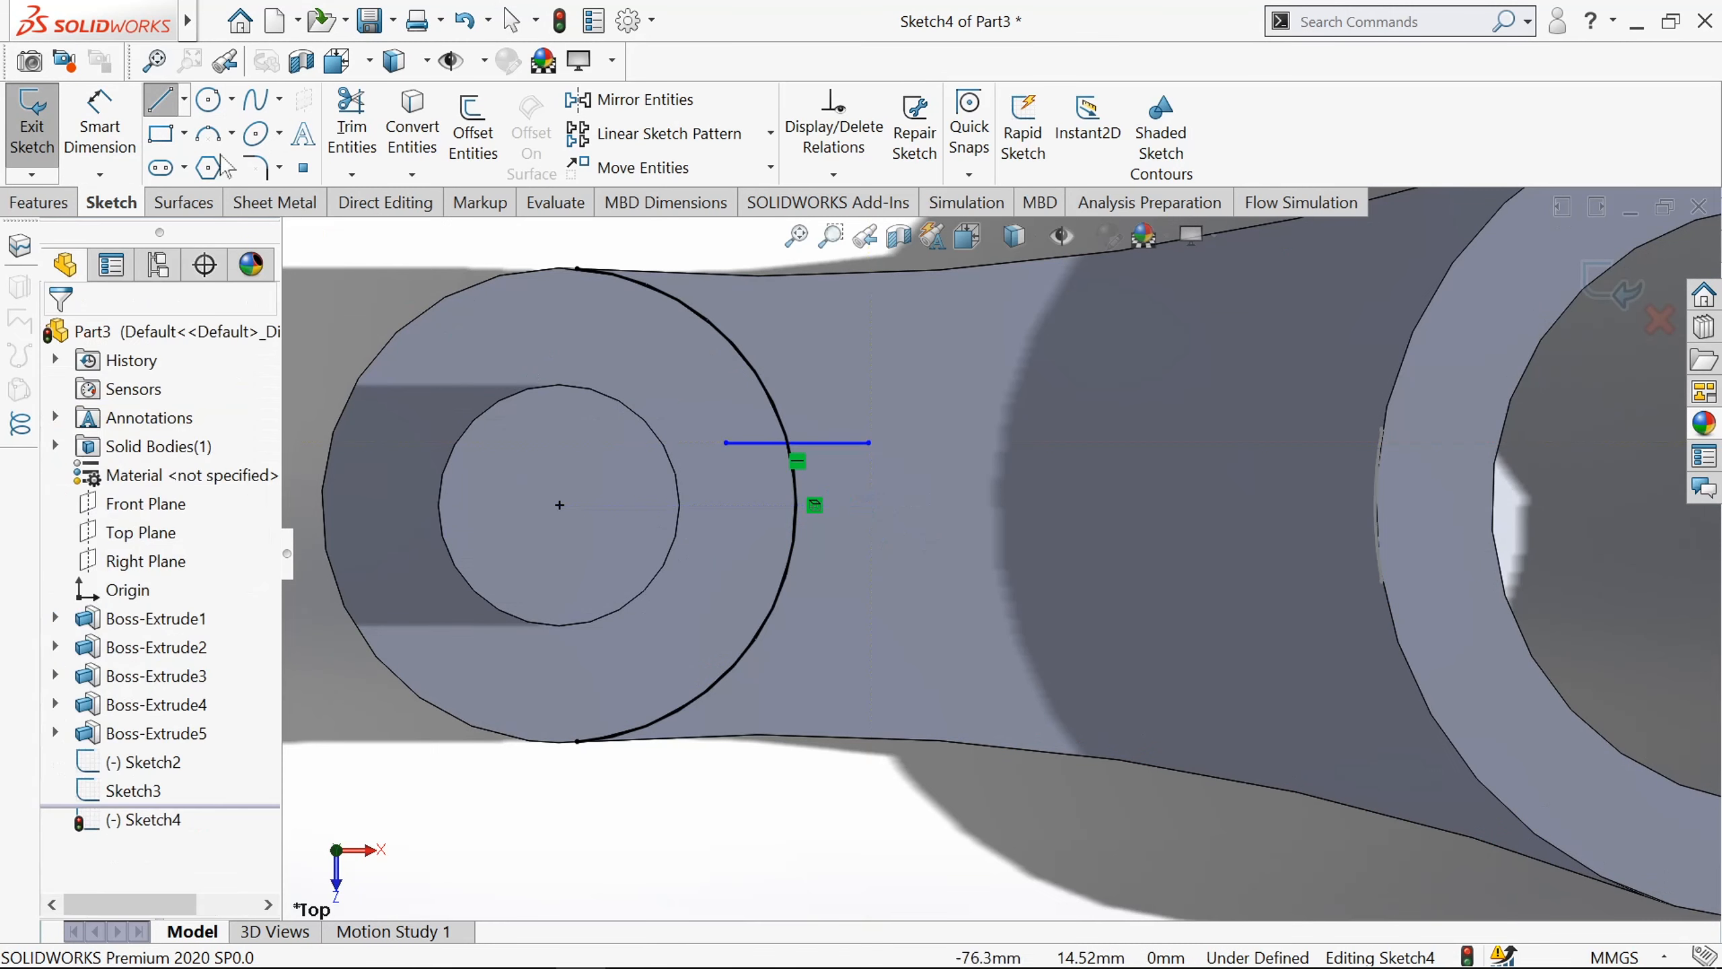
click(163, 109)
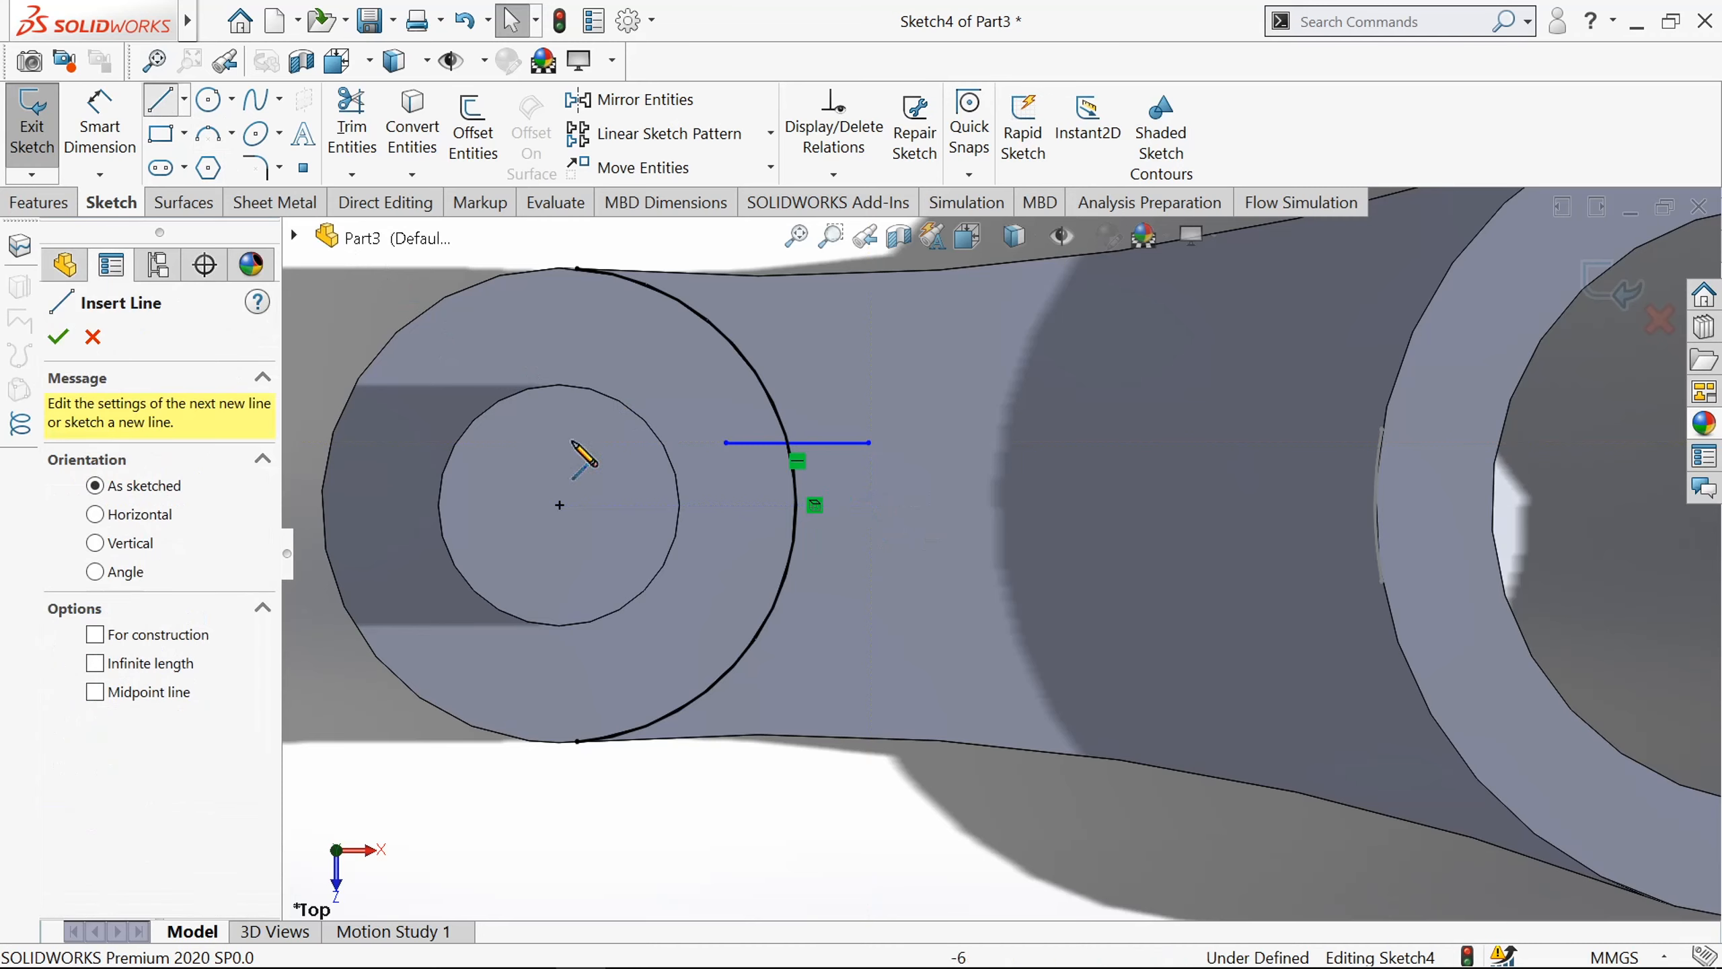
click(725, 567)
click(887, 568)
key(Escape)
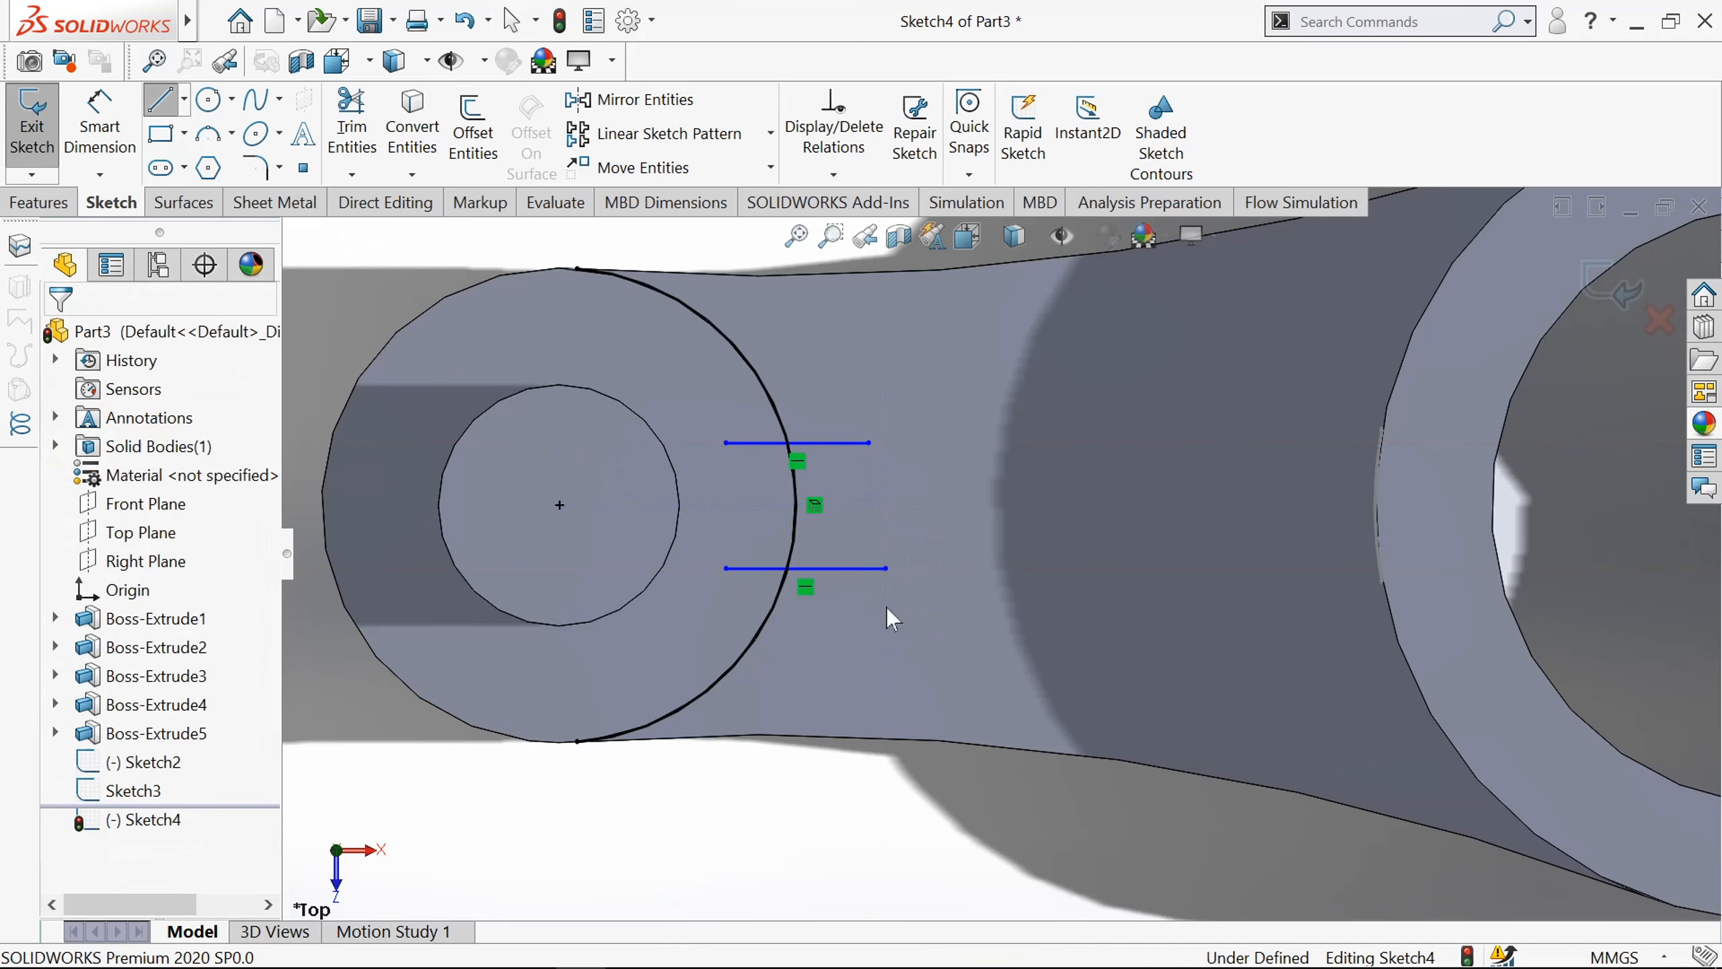
Dimension the upper short line 4 mm from the centre of the pinned boss.
click(111, 123)
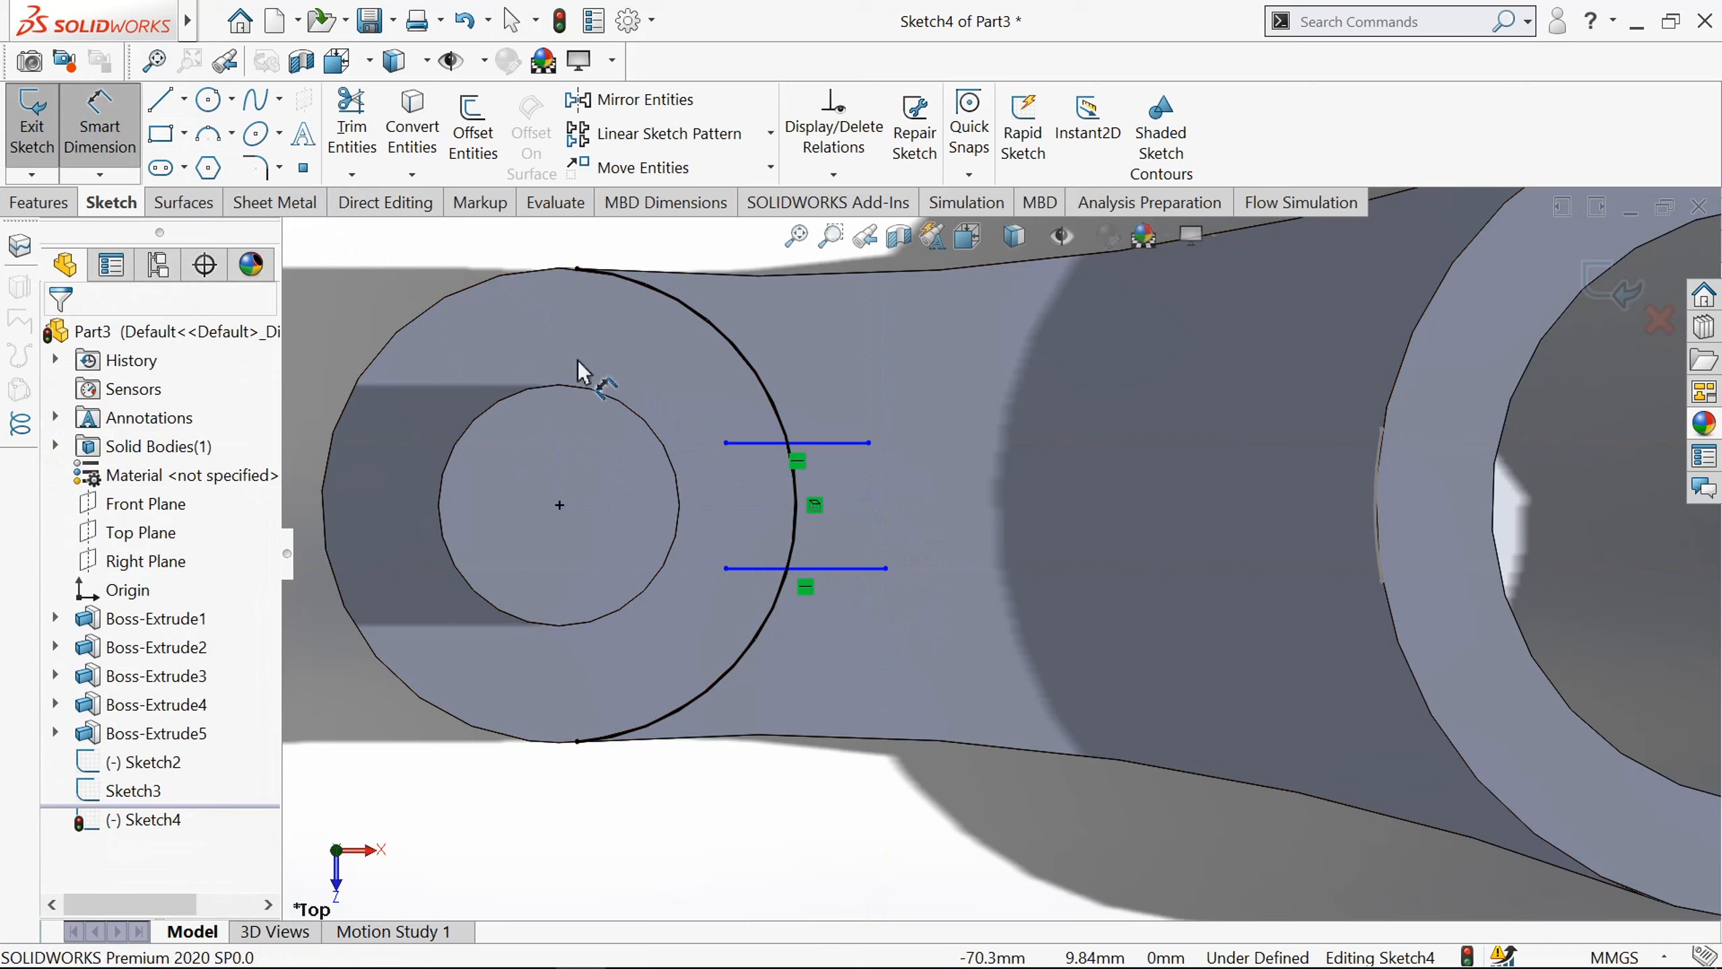
click(736, 461)
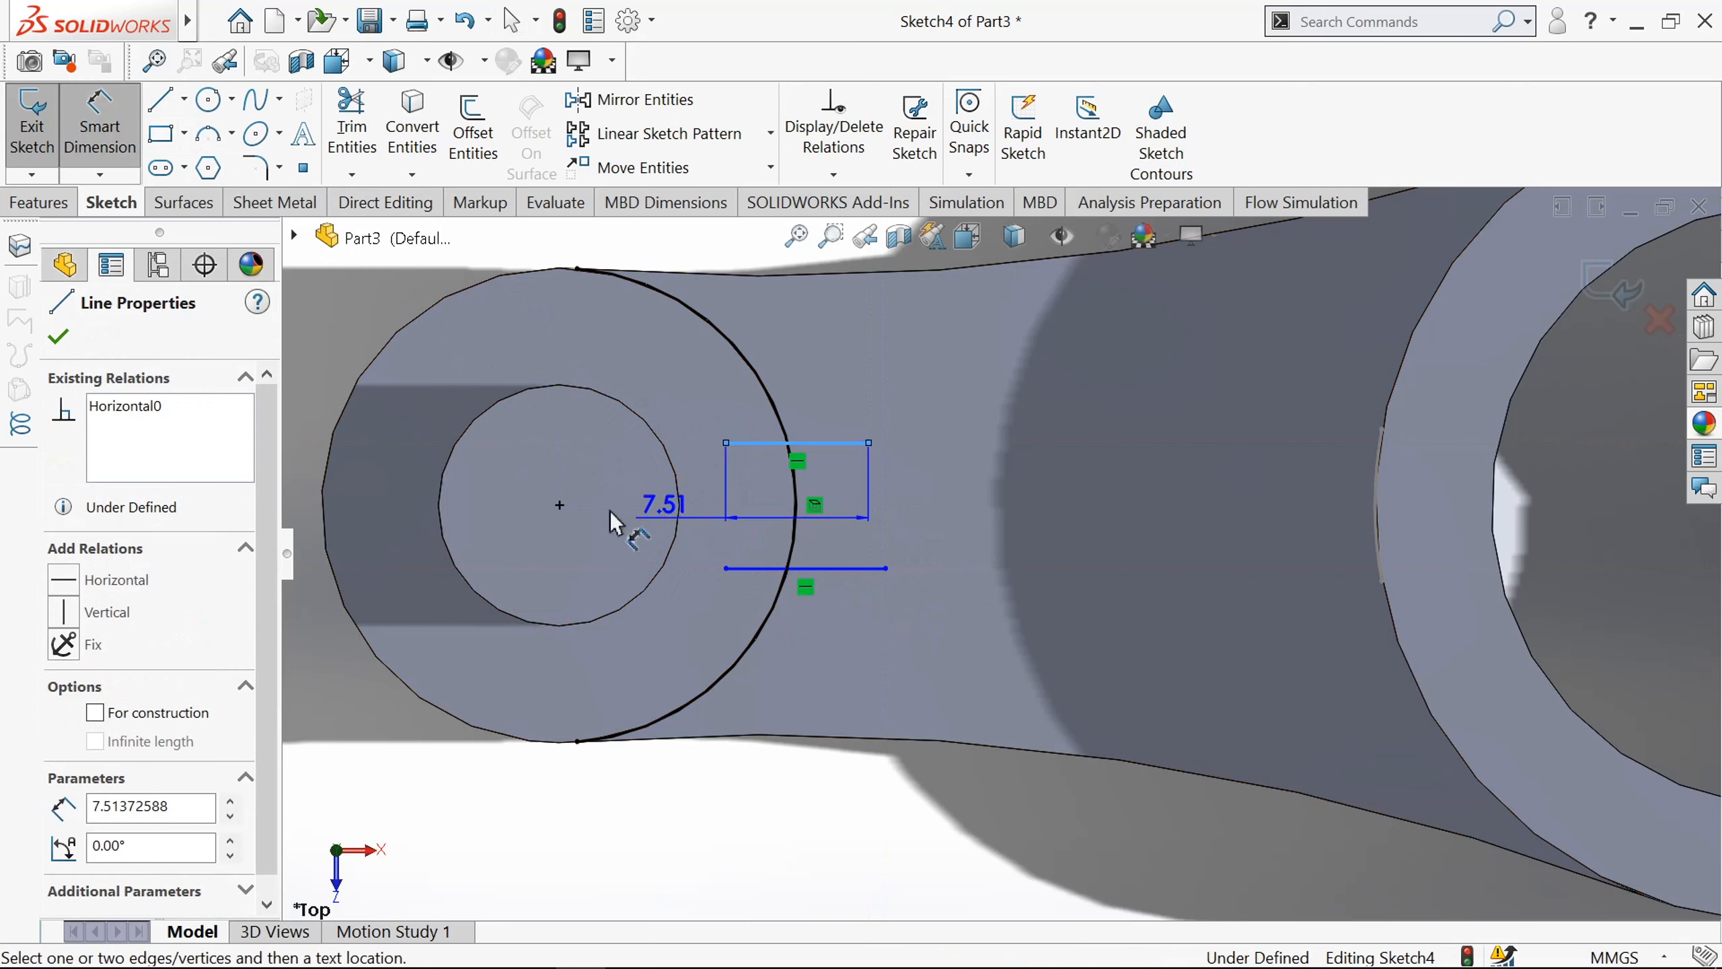
click(560, 505)
click(957, 493)
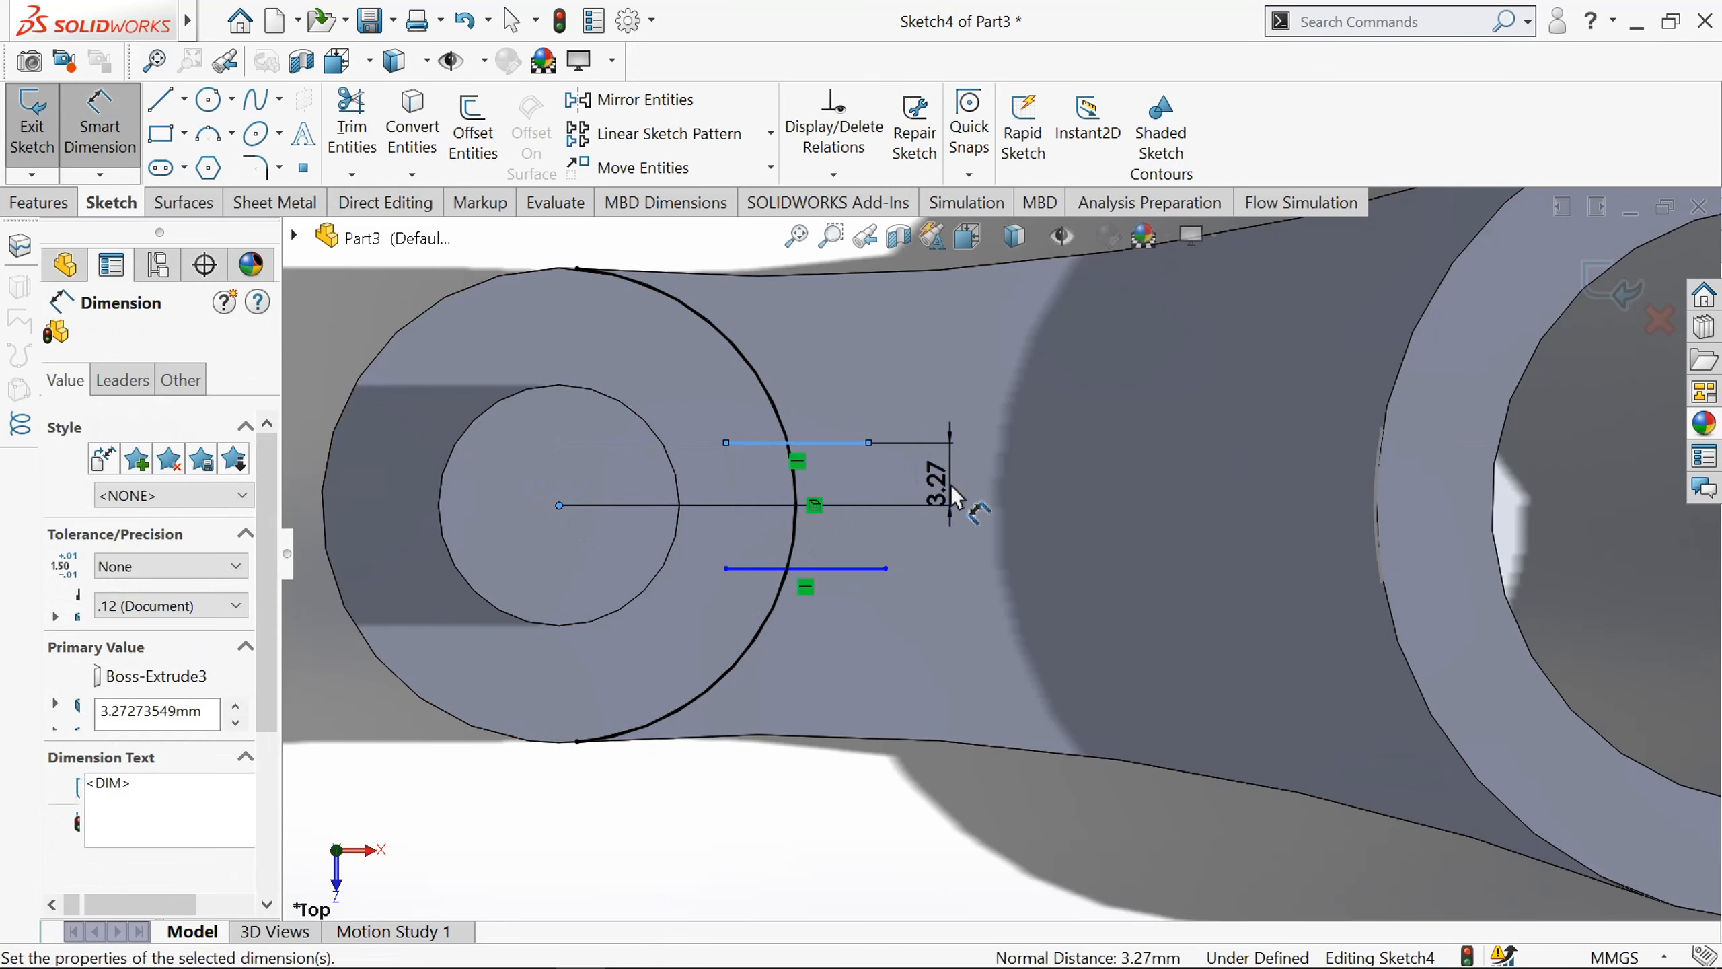
text(4)
key(Return)
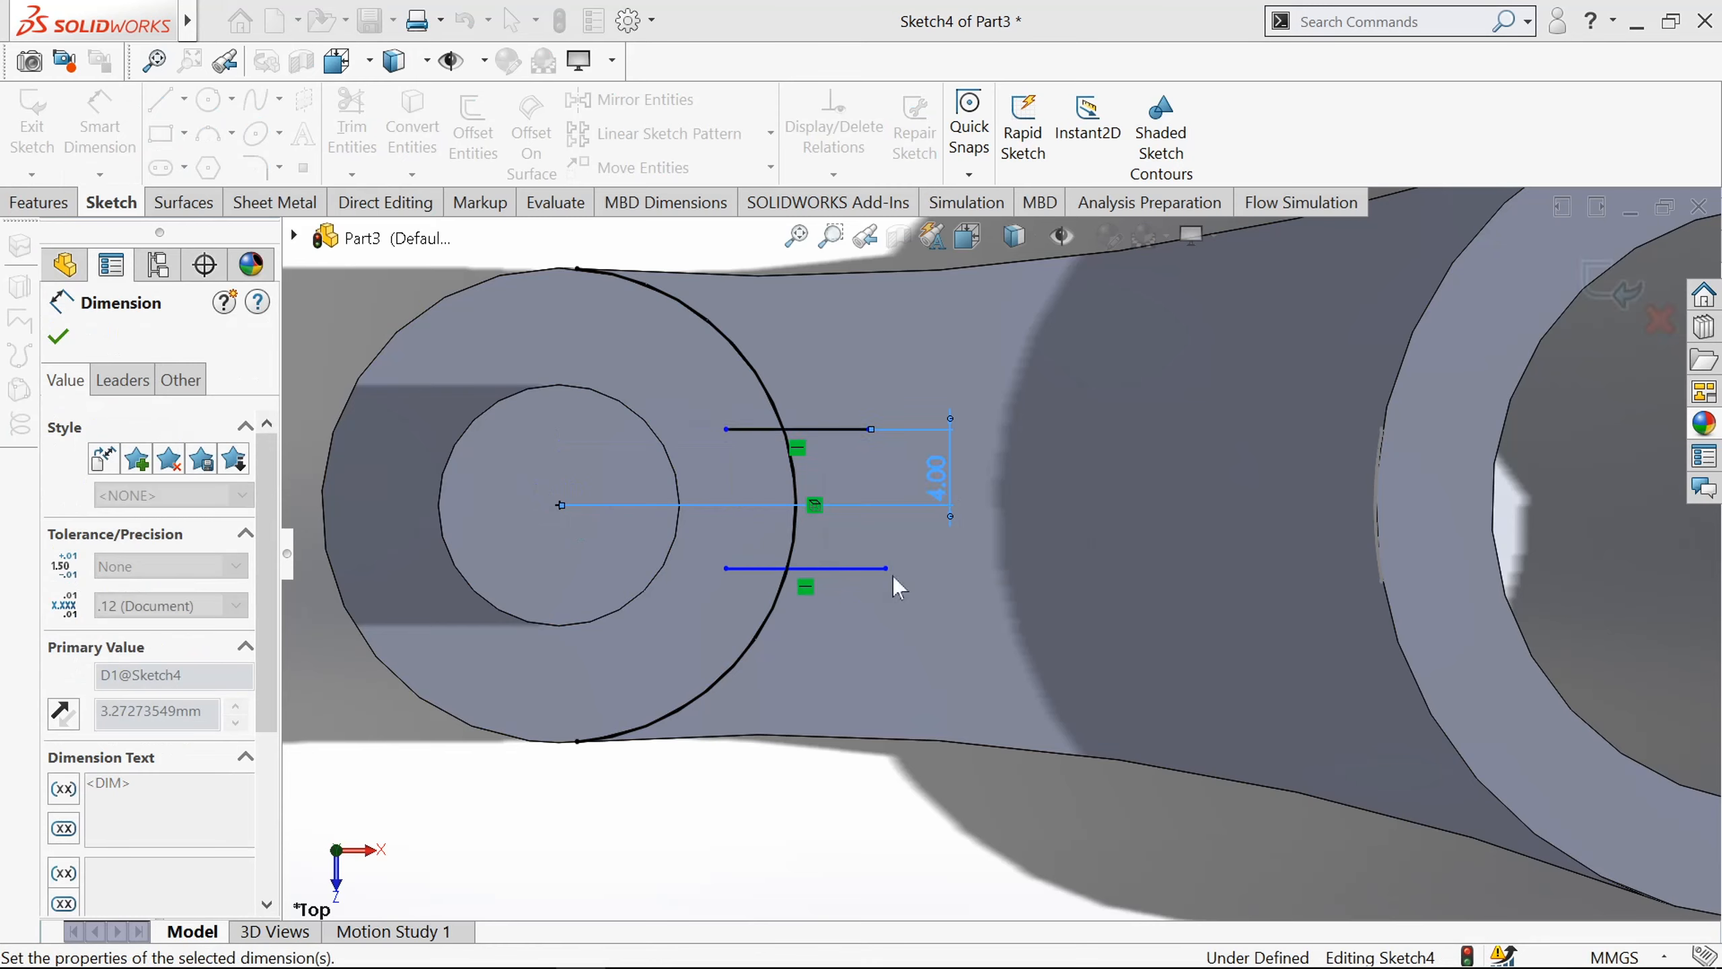
Set the distance between the two short lines crossing the pinned boss's arc to 8 mm.
click(851, 568)
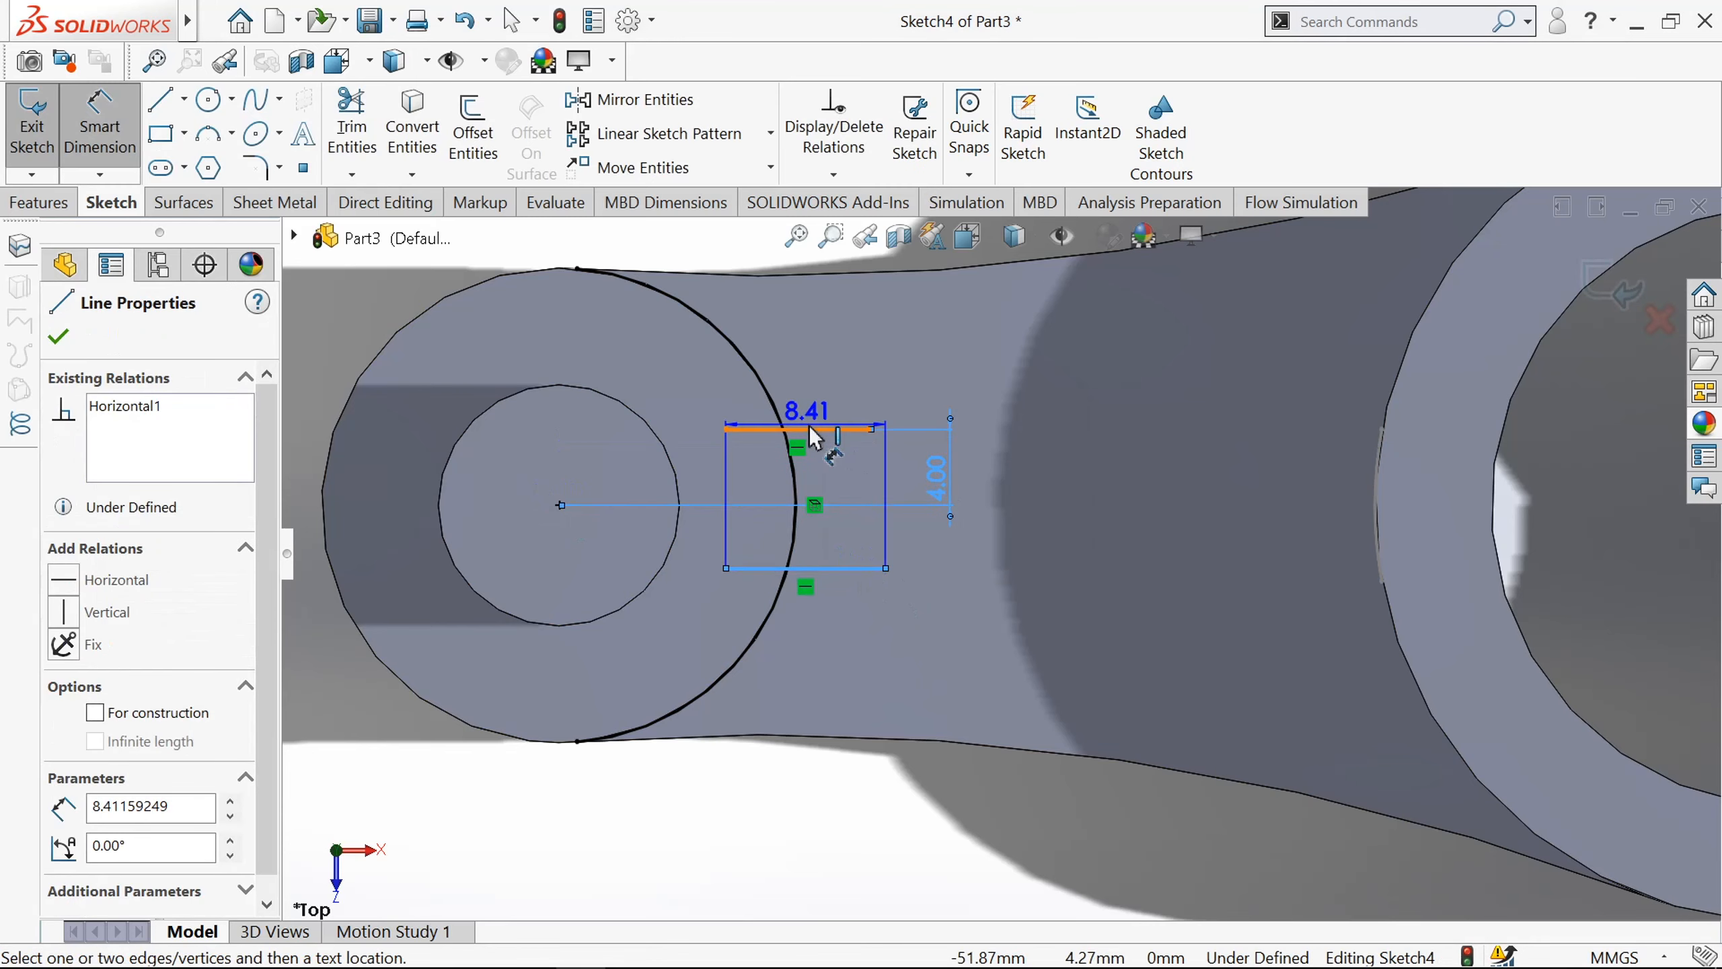
click(811, 429)
click(1098, 504)
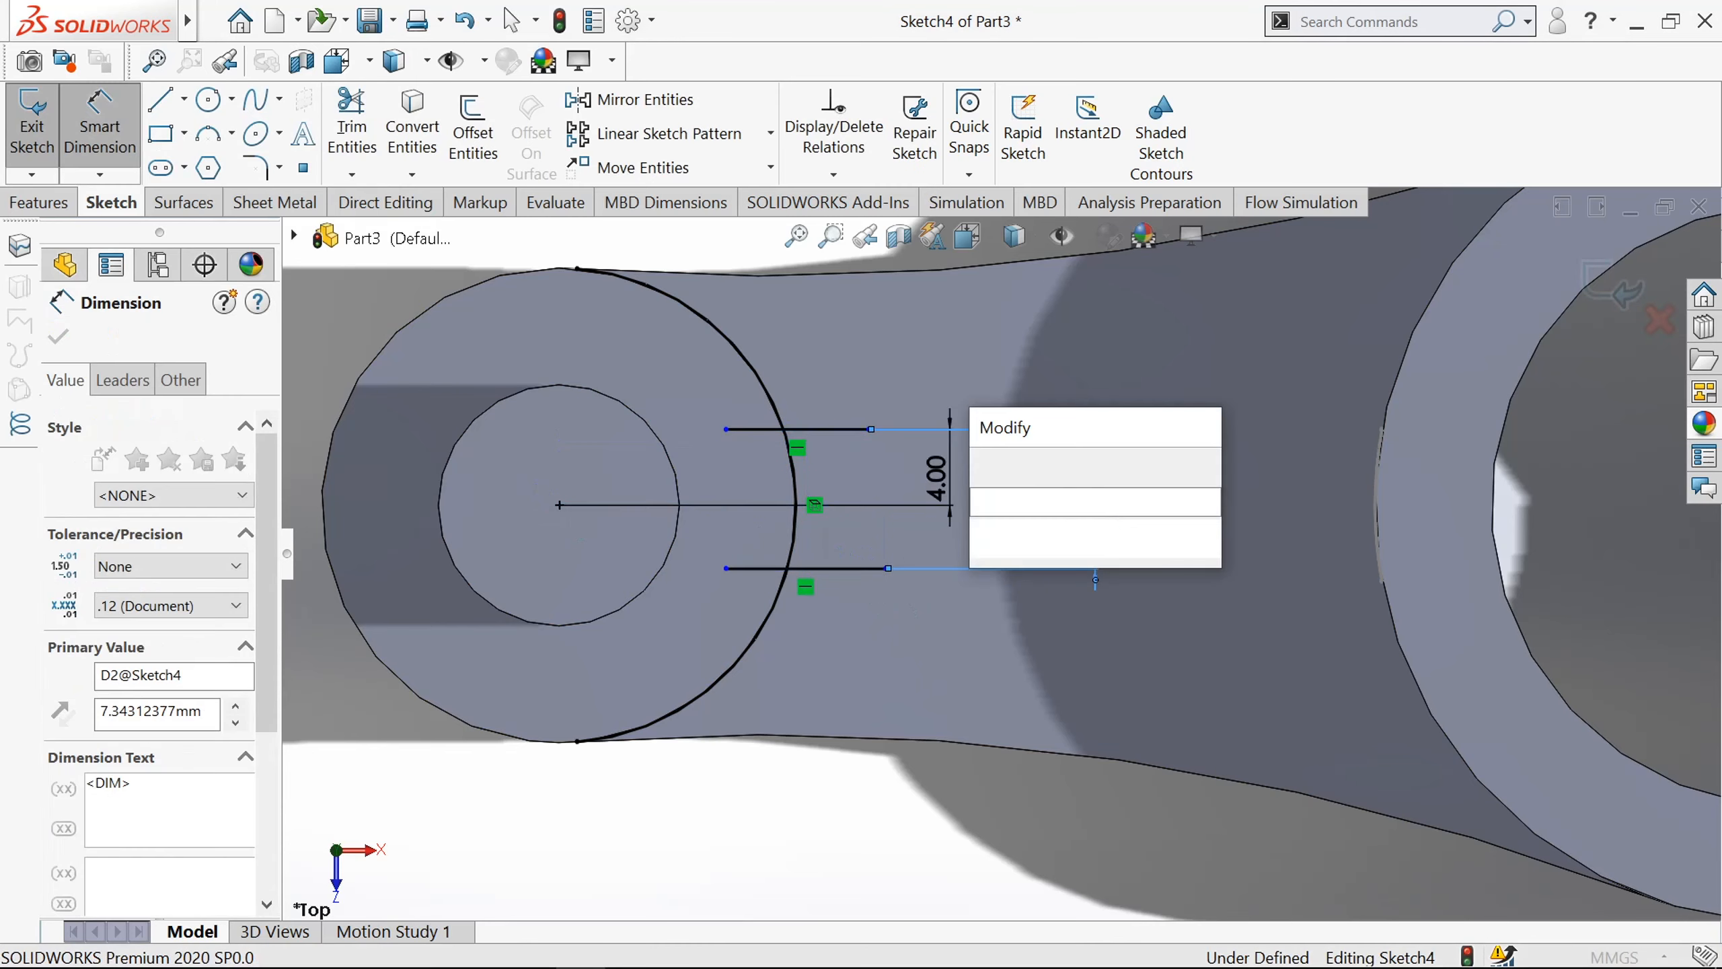
text(8)
key(Return)
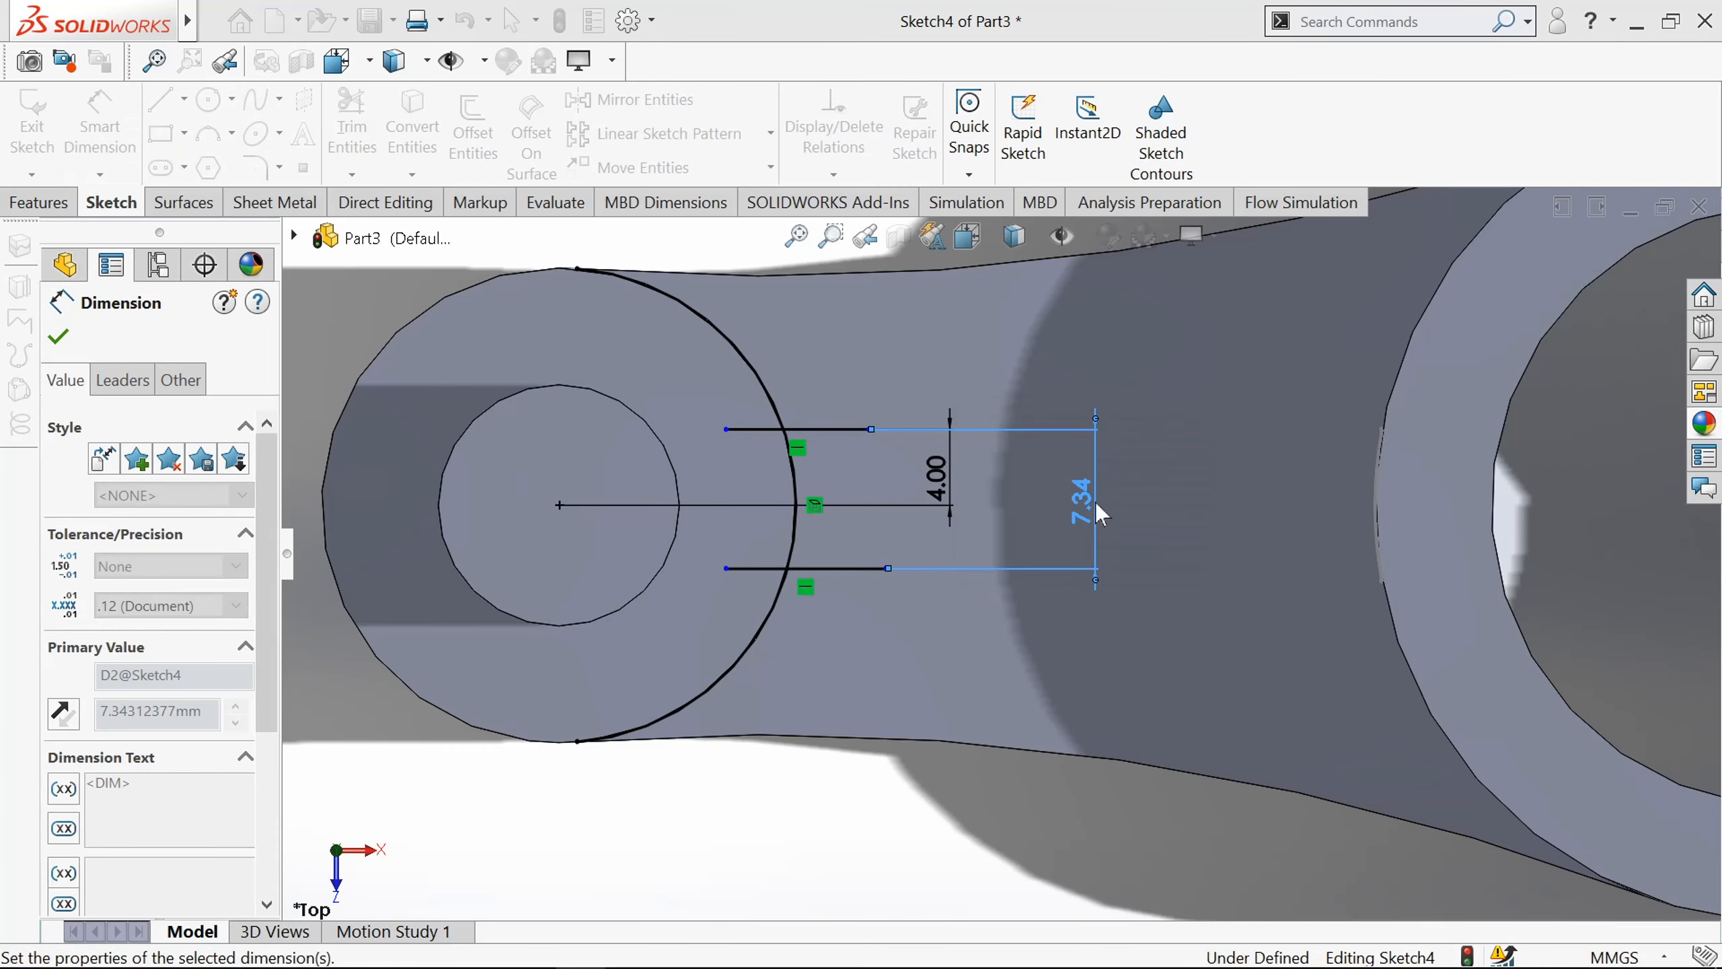
Trim away both short lines and the outer portions of the pinned boss's arc, keeping the piece between them, and close the sketch.
scroll(1110, 508, down, 1)
scroll(1110, 509, up, 3)
click(351, 125)
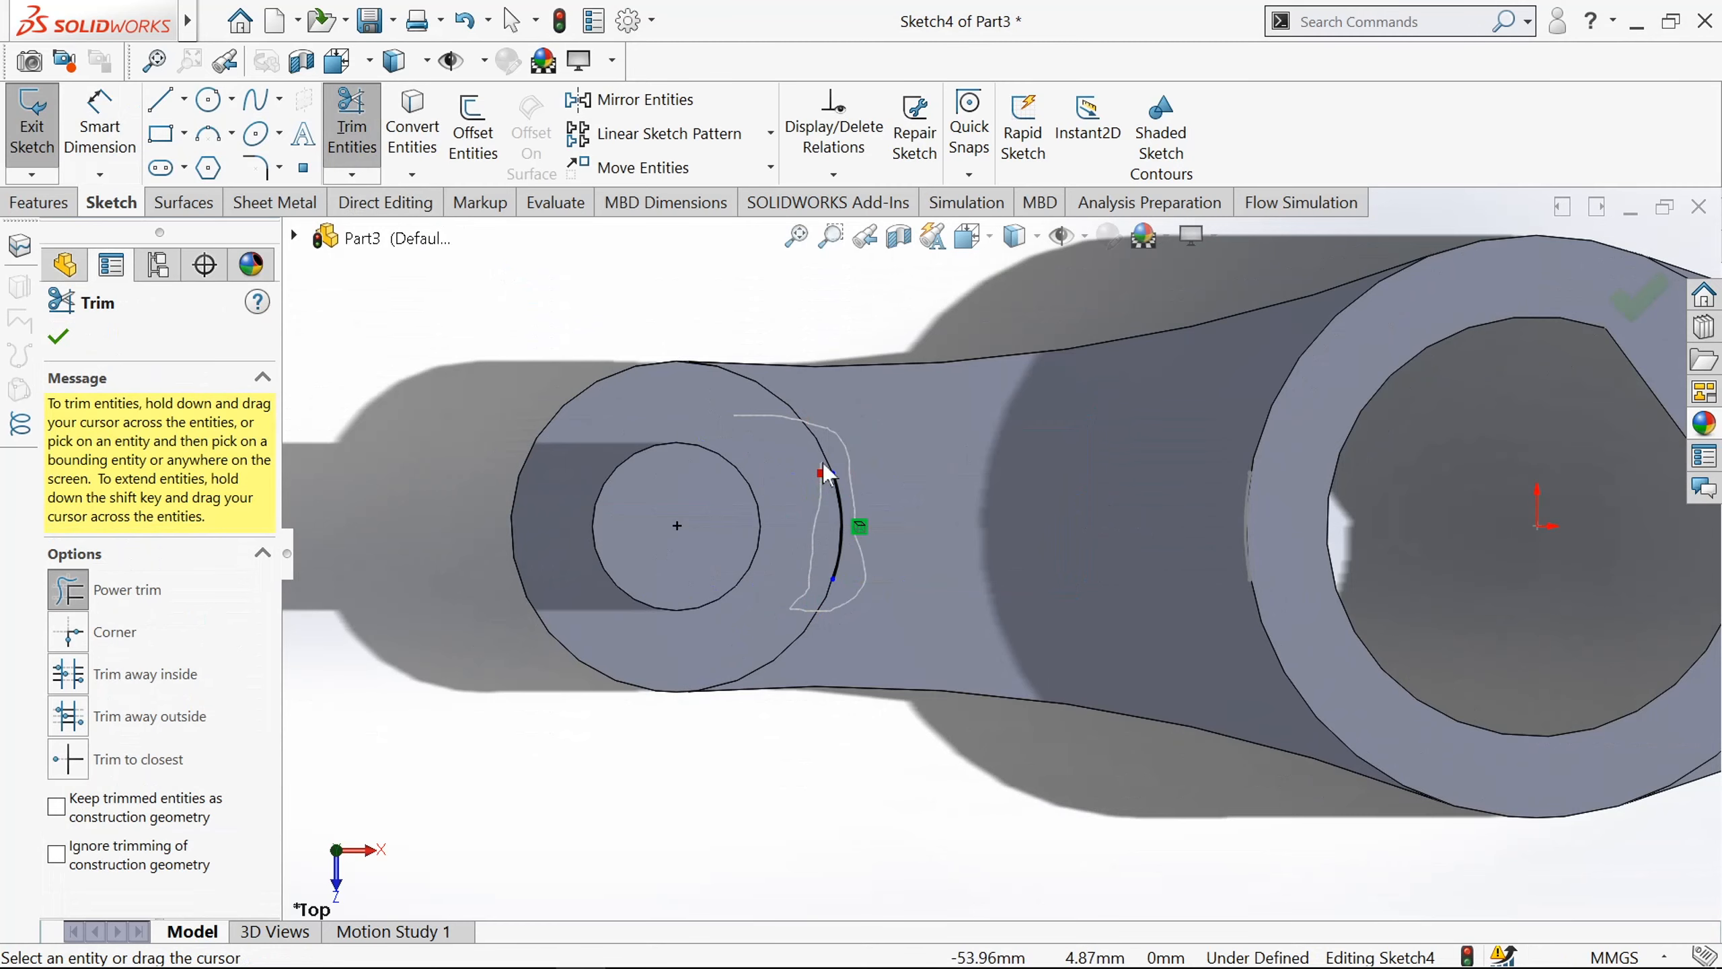
click(58, 337)
scroll(863, 584, down, 1)
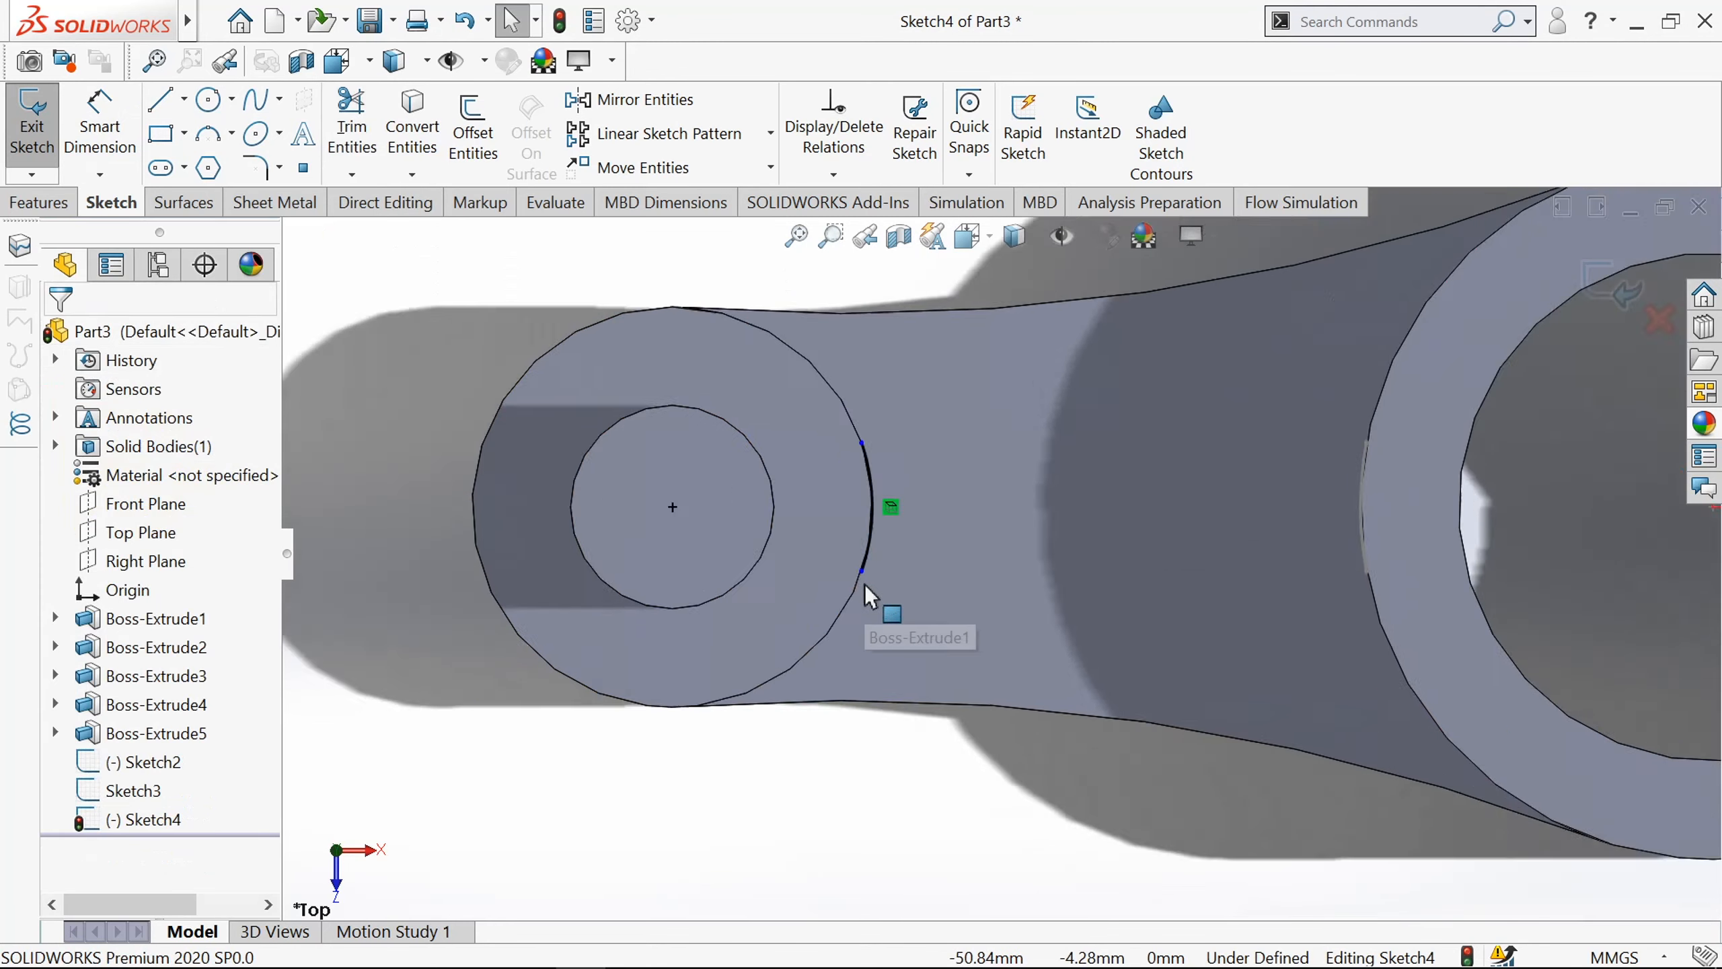
scroll(864, 584, up, 3)
click(33, 129)
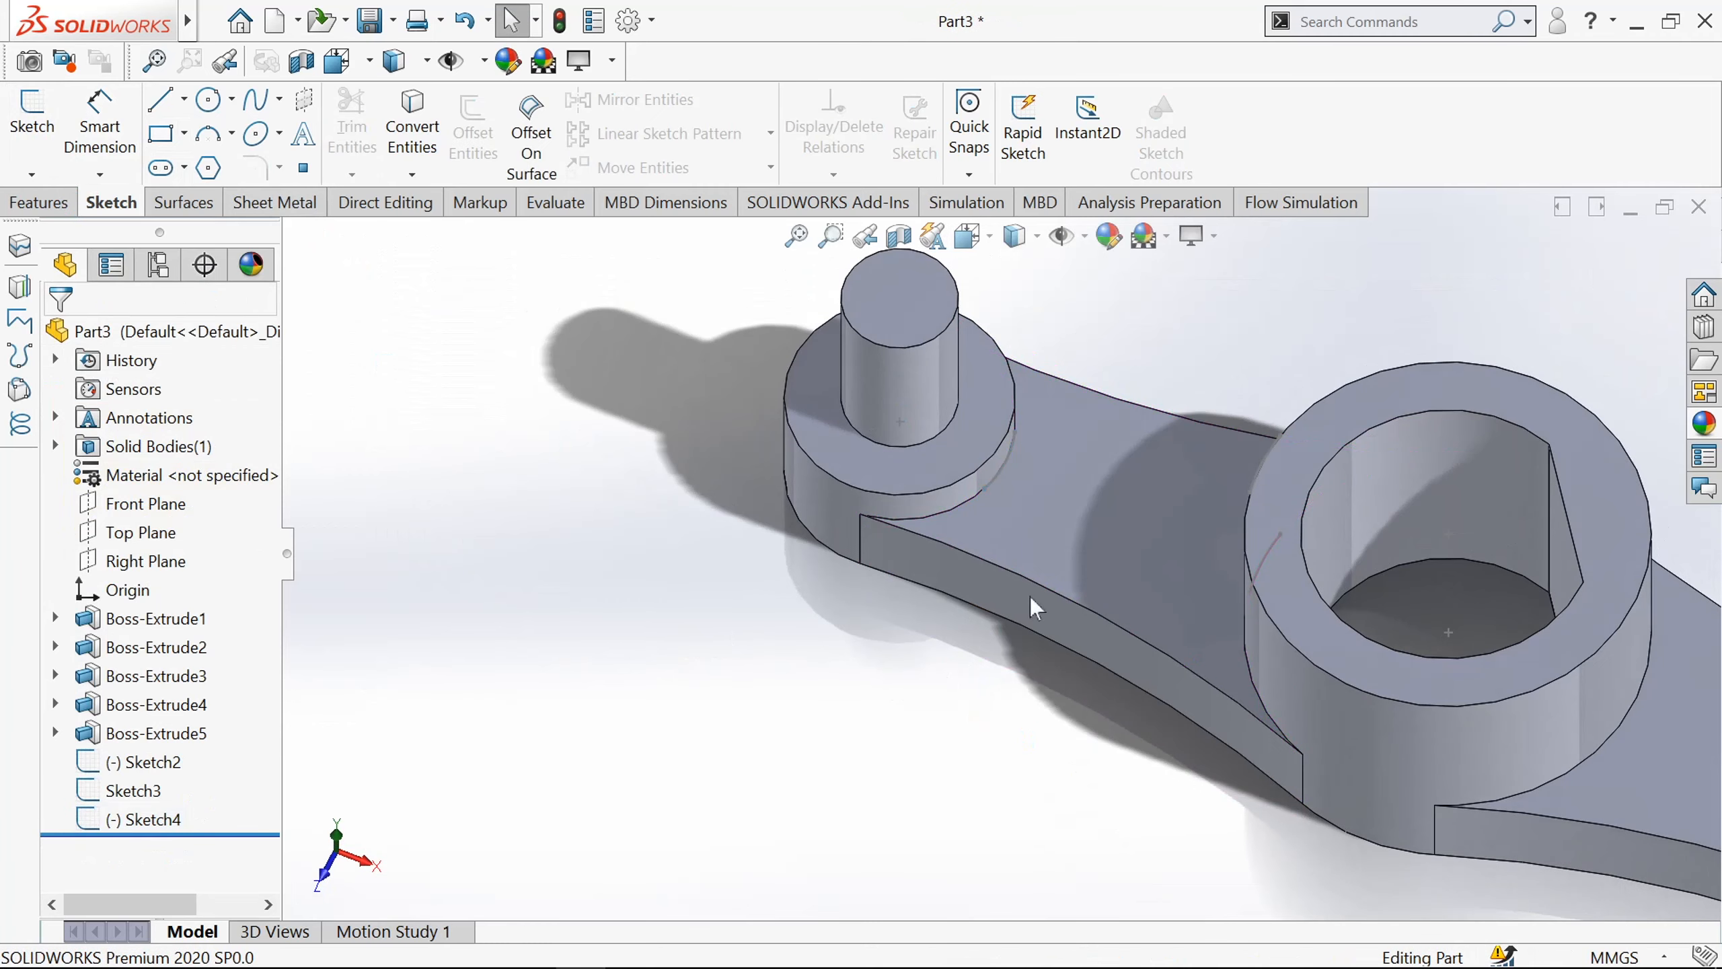
Start a new sketch on the Front Plane and view it from the front.
scroll(1020, 506, down, 2)
scroll(1020, 506, up, 4)
middle_drag(1038, 828, 1074, 824)
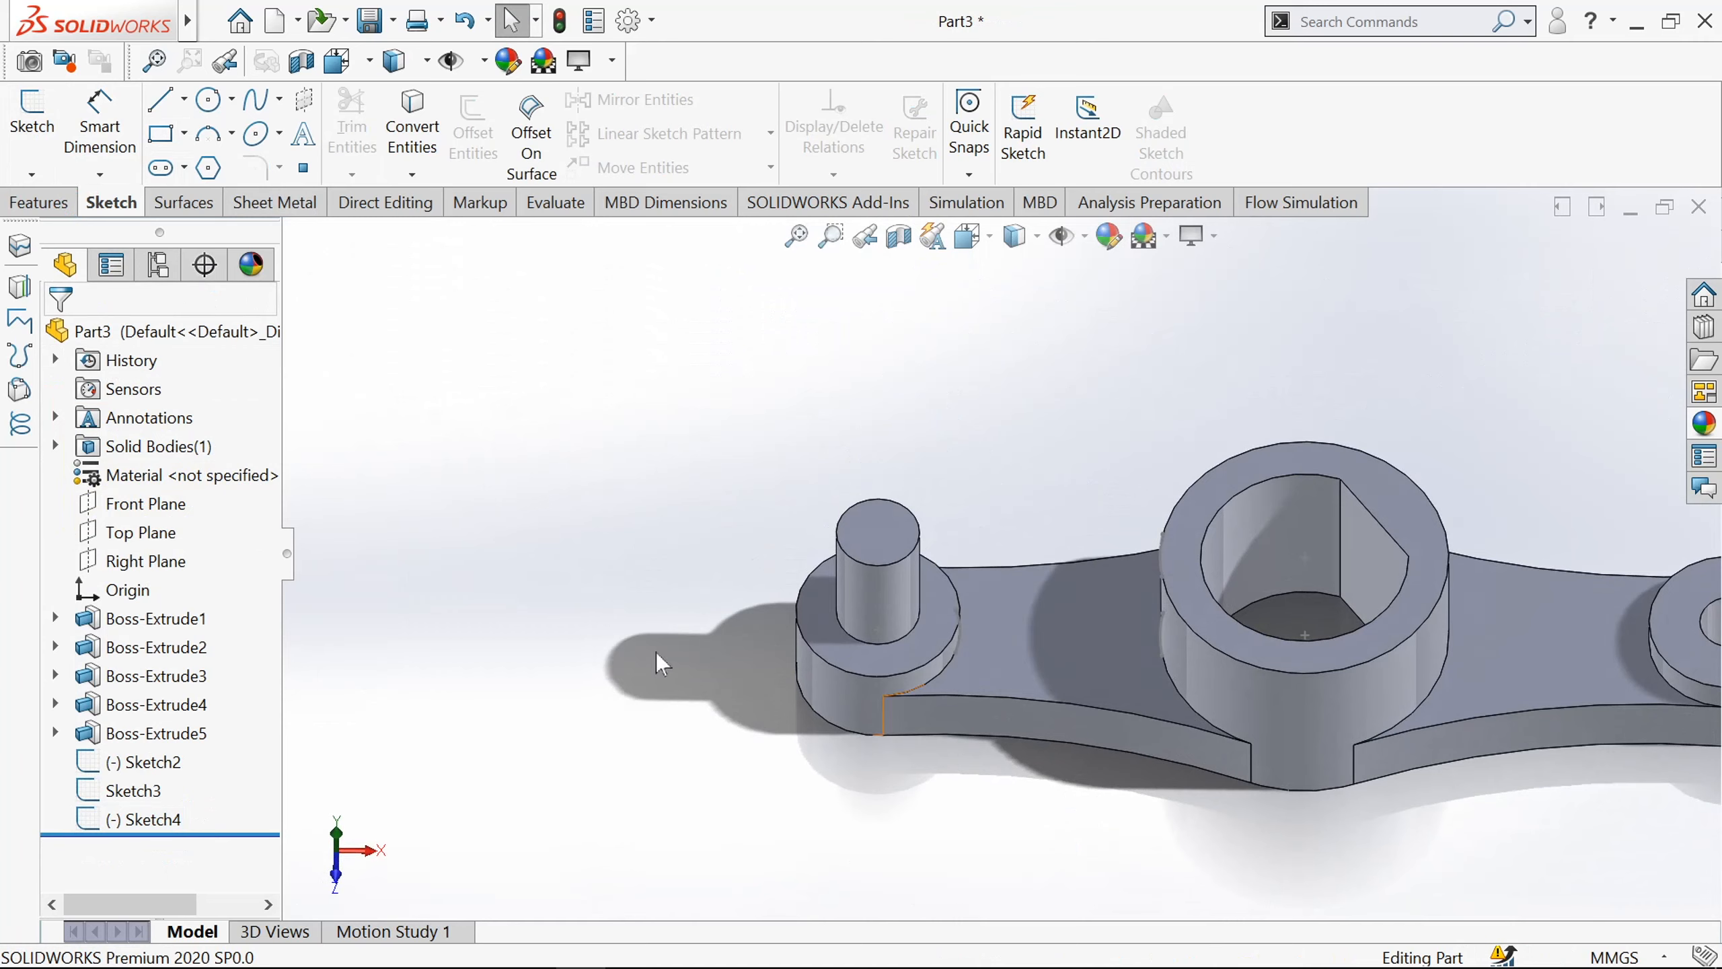
click(137, 507)
click(40, 142)
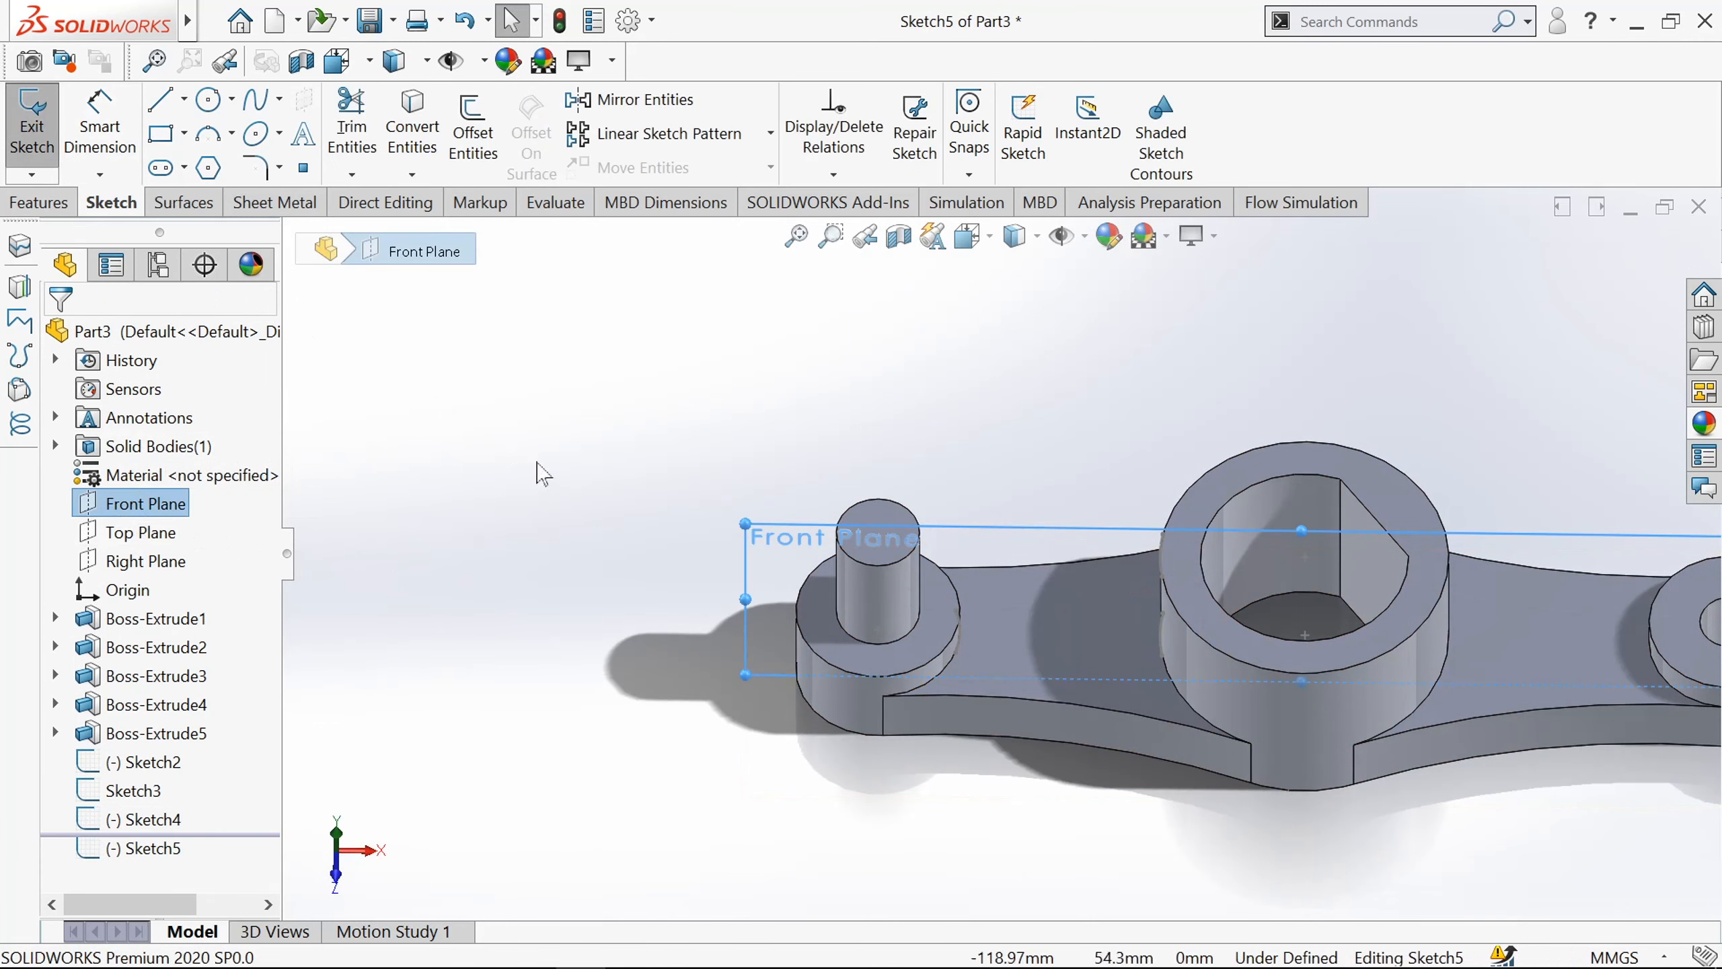
scroll(1159, 889, down, 1)
scroll(1144, 829, up, 2)
key(space)
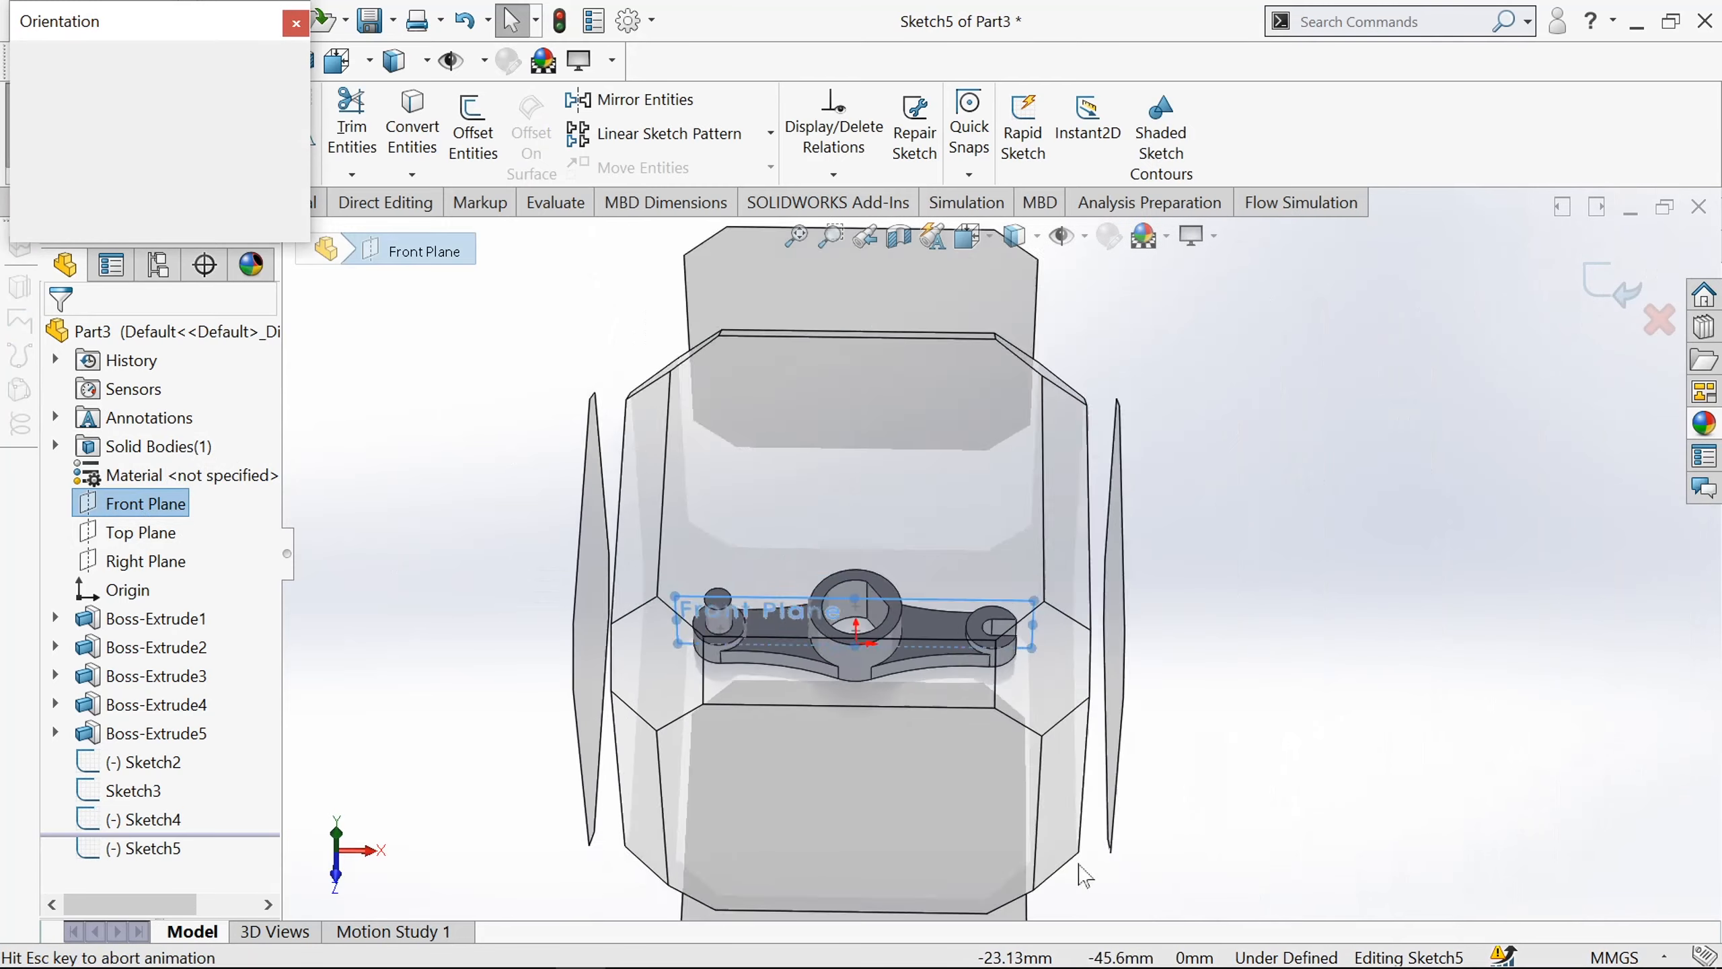
click(786, 793)
scroll(874, 516, down, 5)
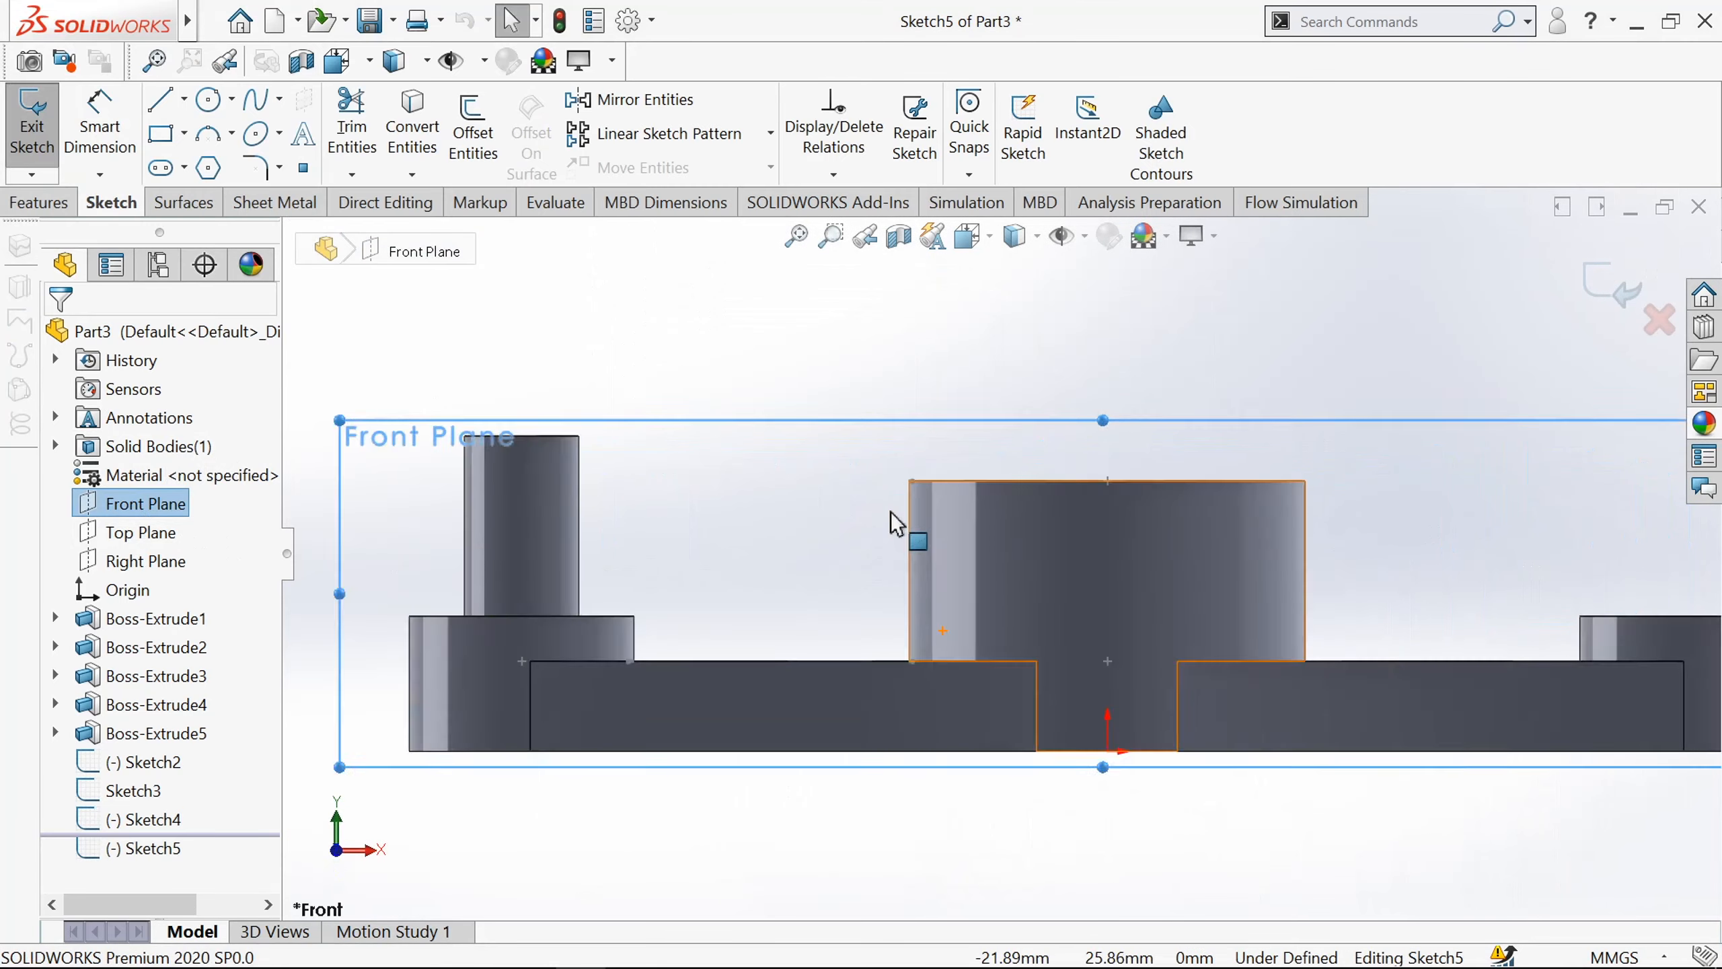
Sketch a sloped line about 36.75 mm long from the pinned boss's arc up to the arc on the central boss's top rim.
click(164, 101)
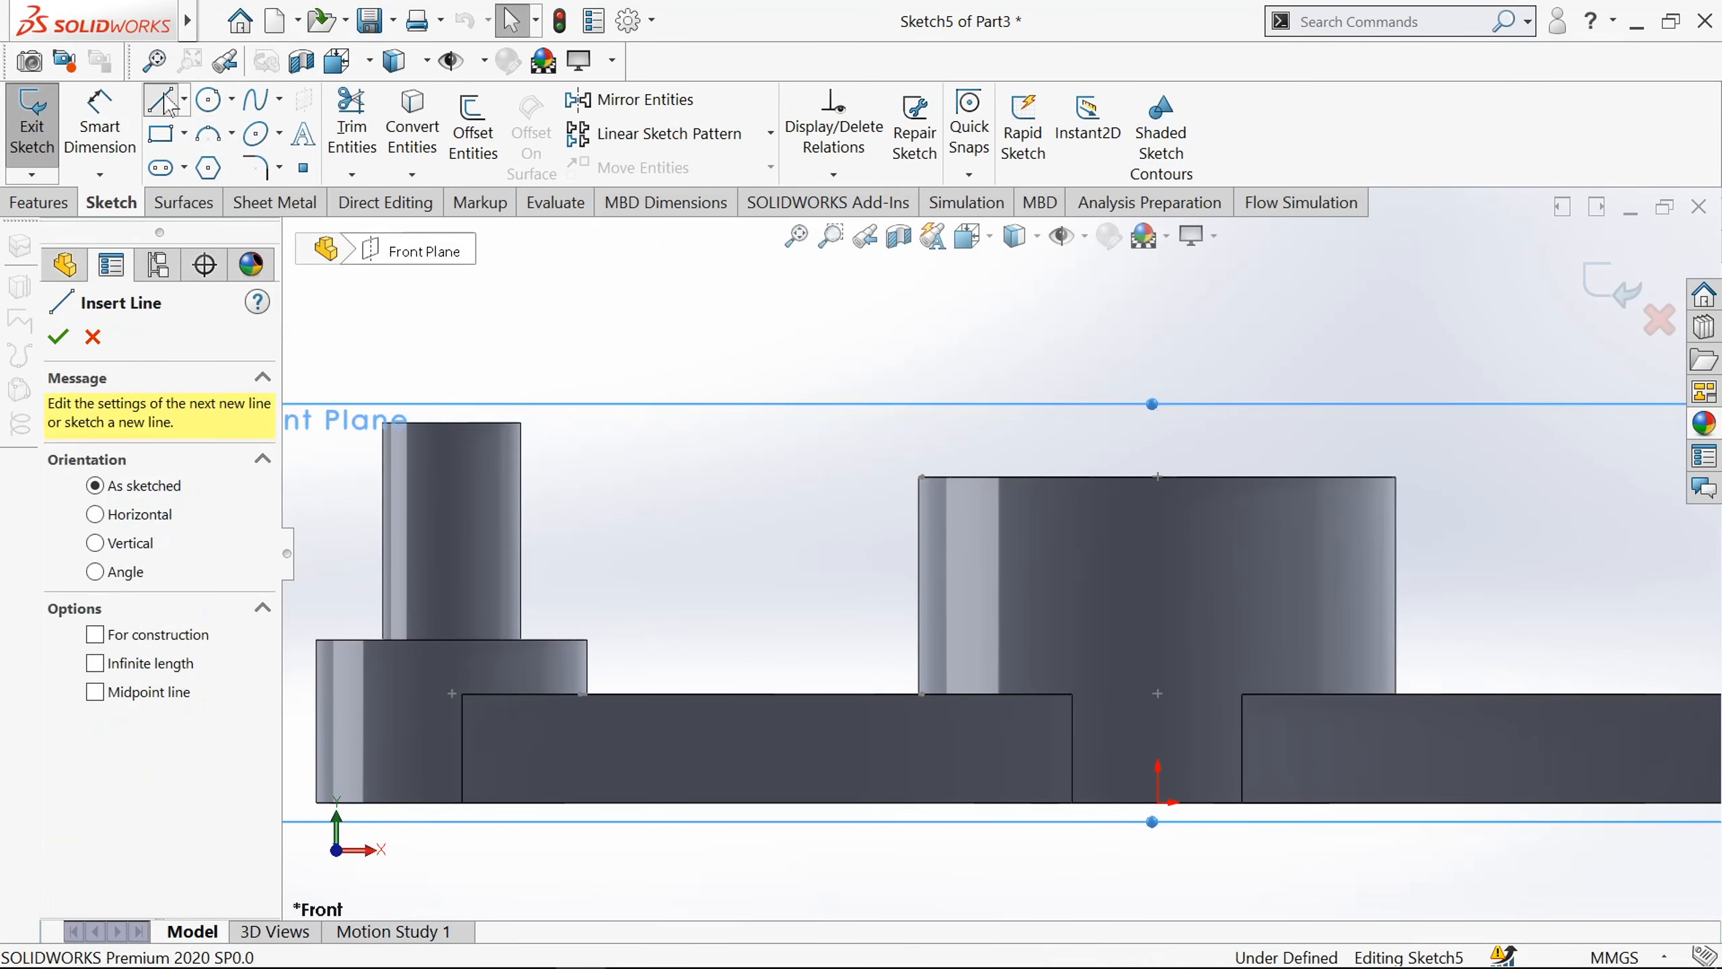
scroll(640, 734, down, 5)
mouse_move(712, 555)
middle_down()
mouse_move(707, 616)
mouse_move(512, 692)
middle_up()
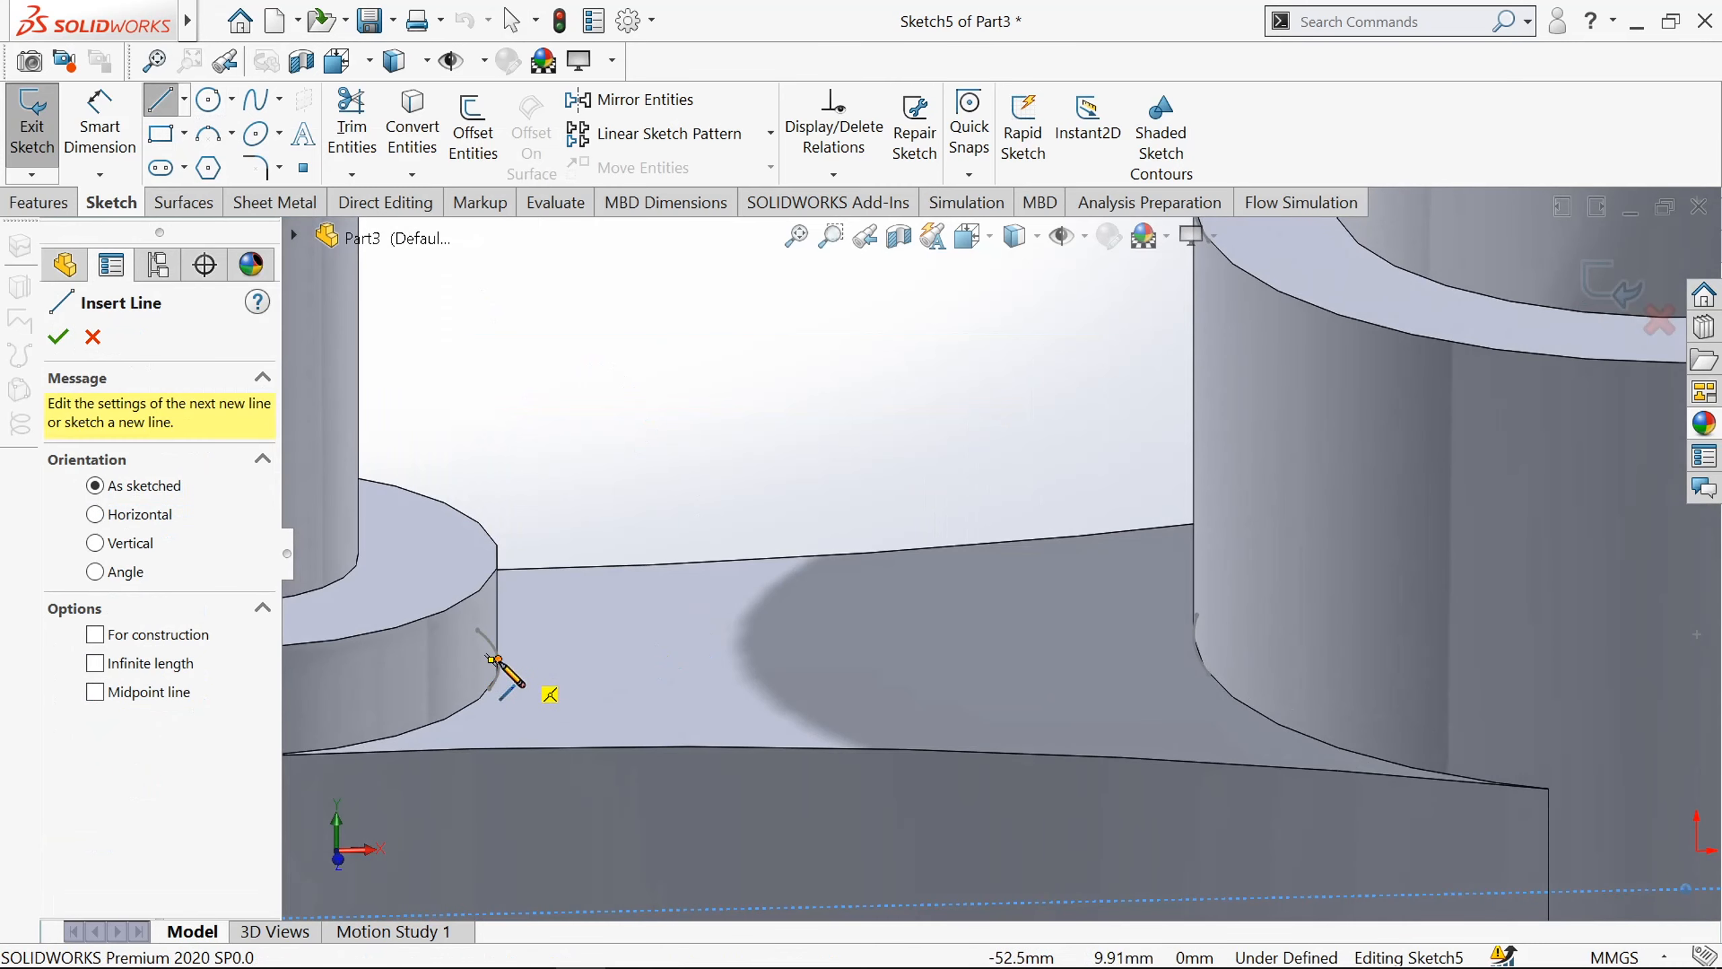
click(498, 660)
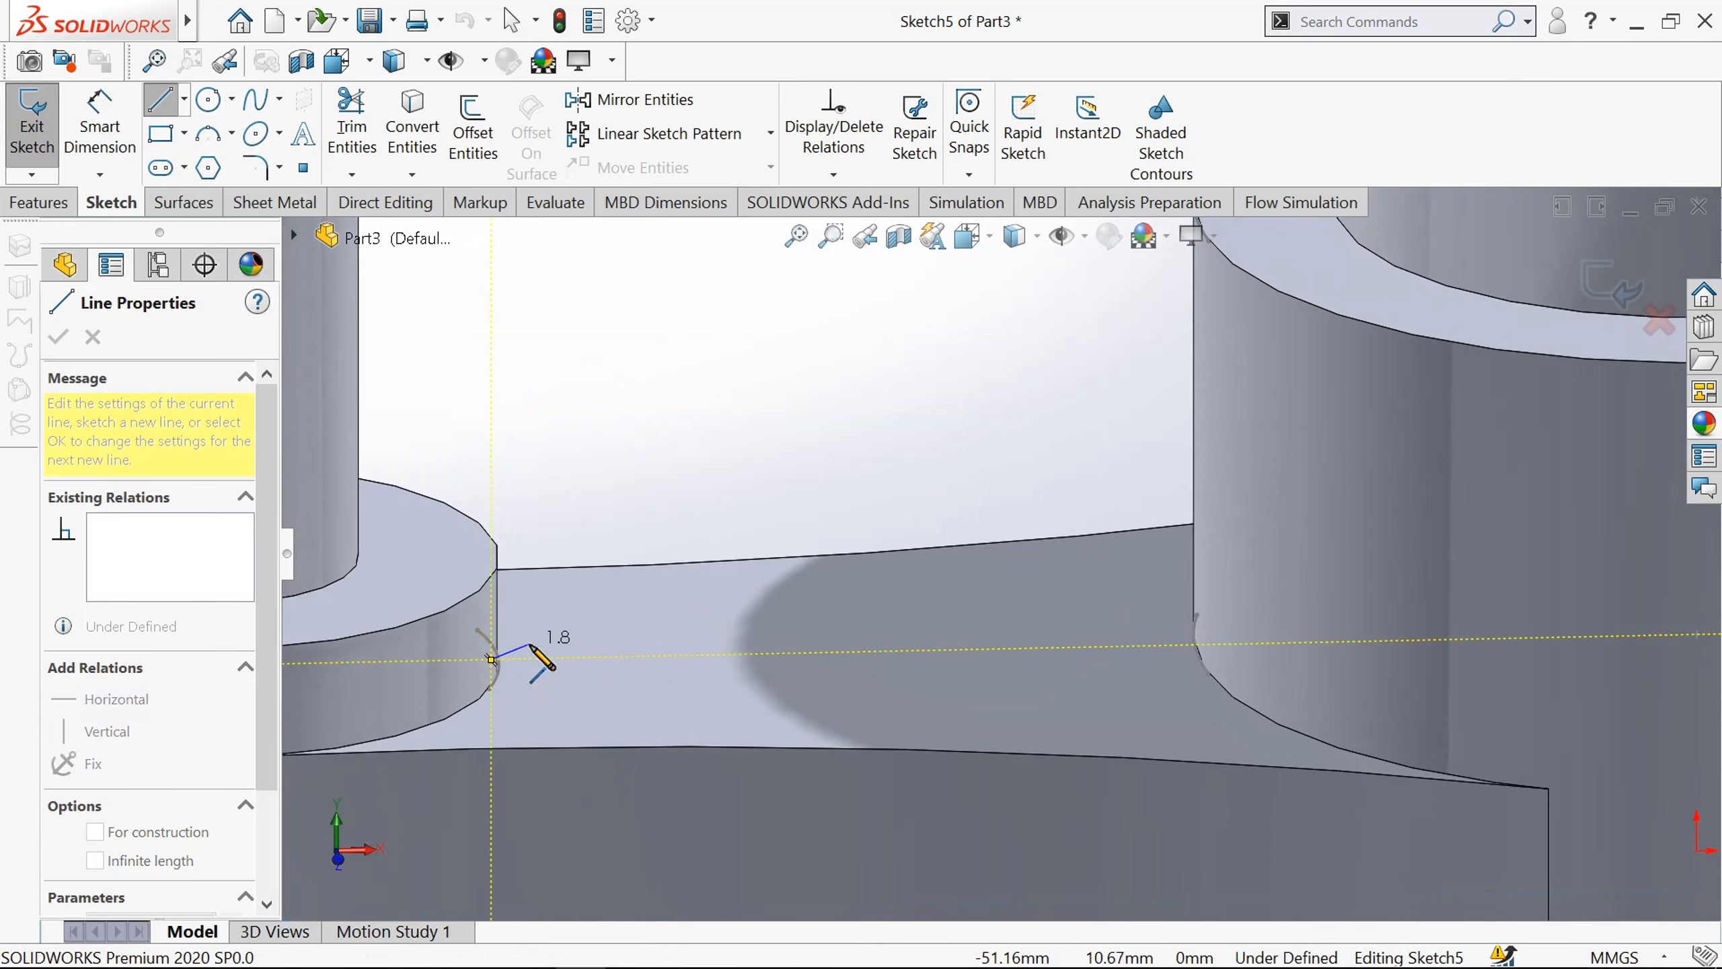
scroll(998, 553, up, 3)
scroll(1078, 397, down, 5)
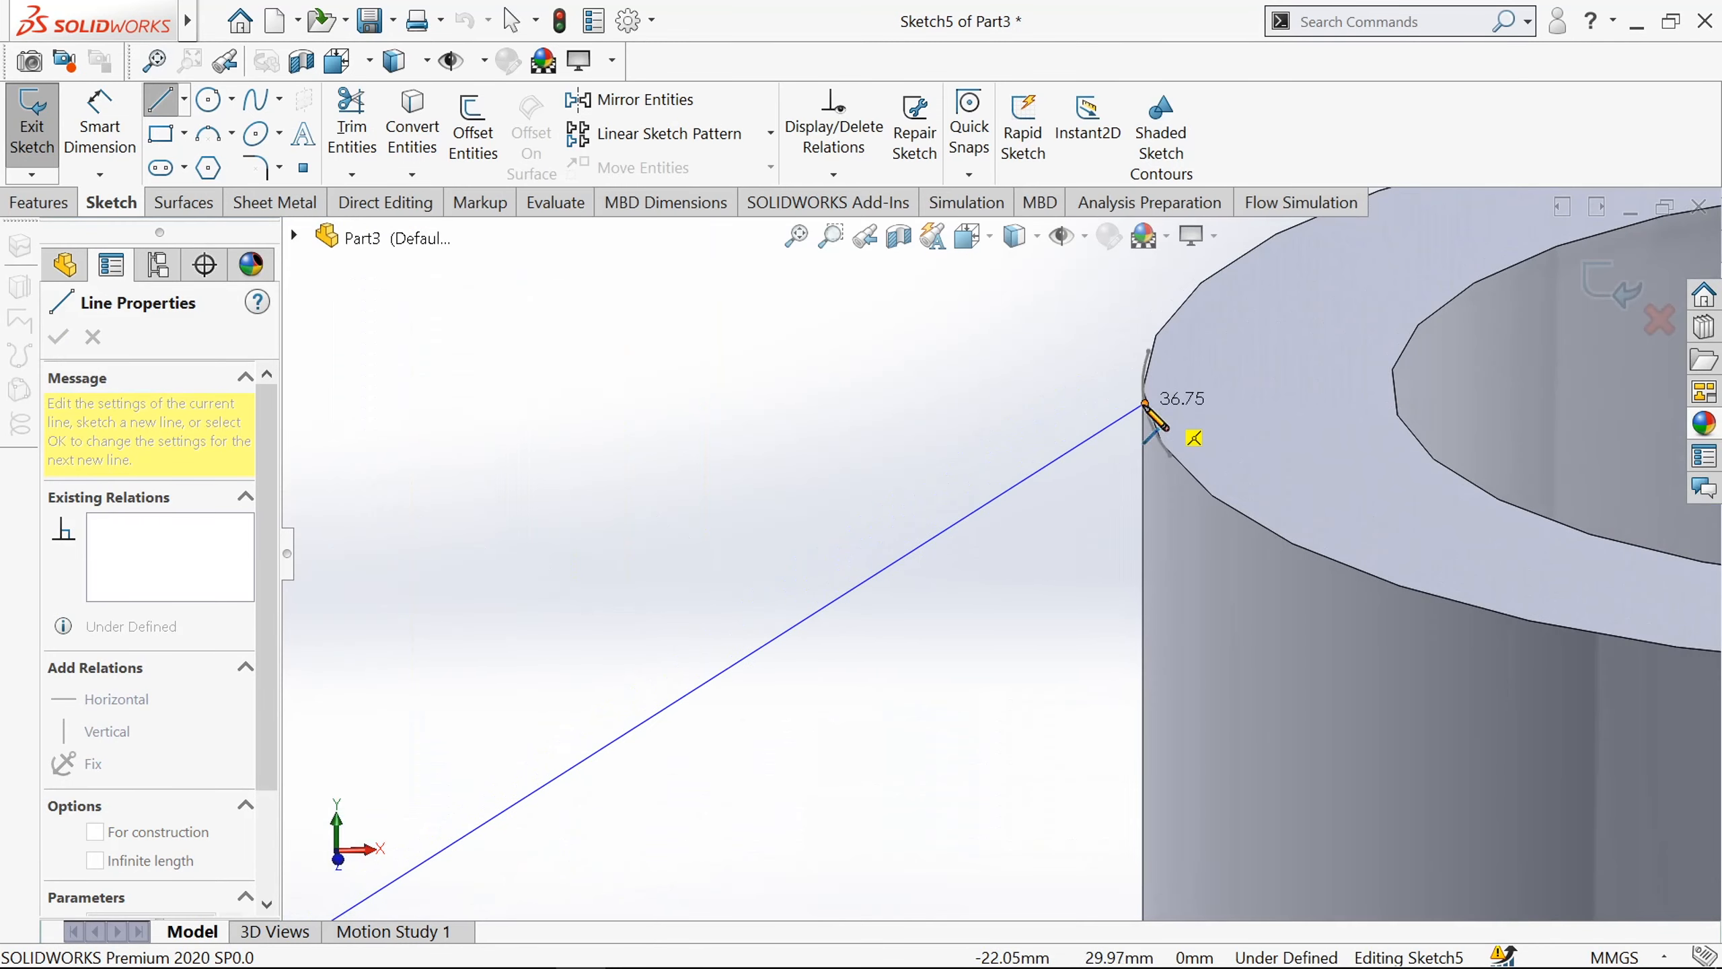
click(1145, 404)
Complete the triangle with a 20 mm vertical line down to the central boss's lower arc and a horizontal line back to the start point.
scroll(1146, 488, up, 5)
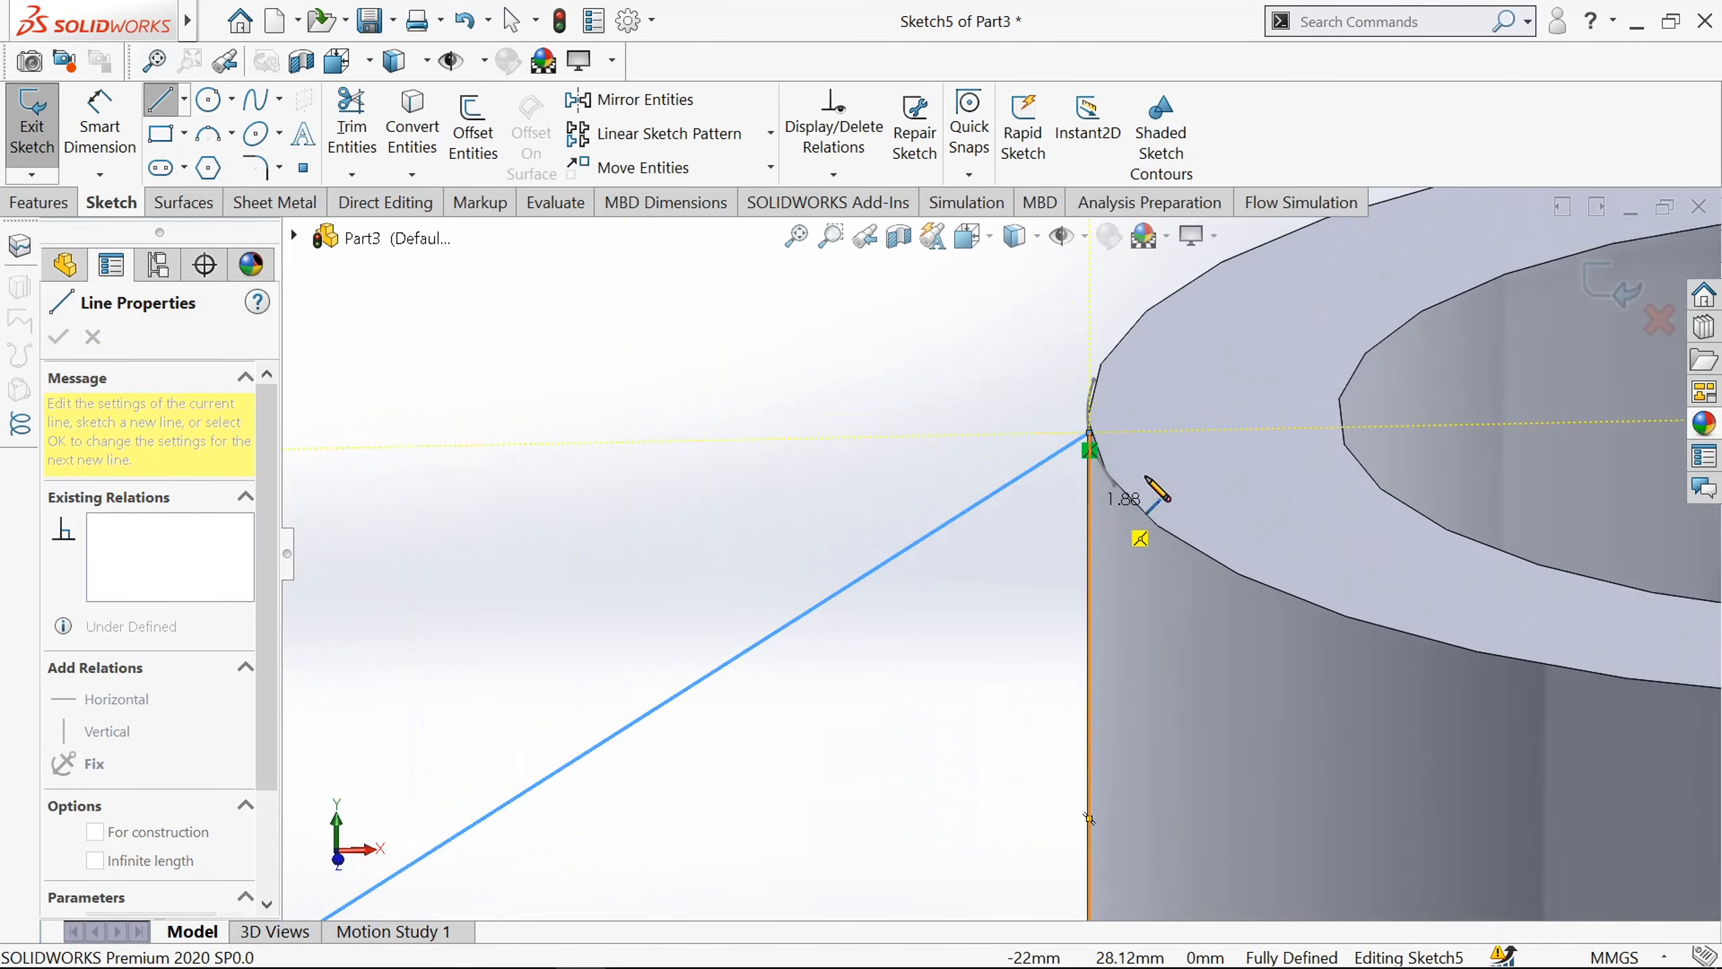
scroll(1088, 668, down, 5)
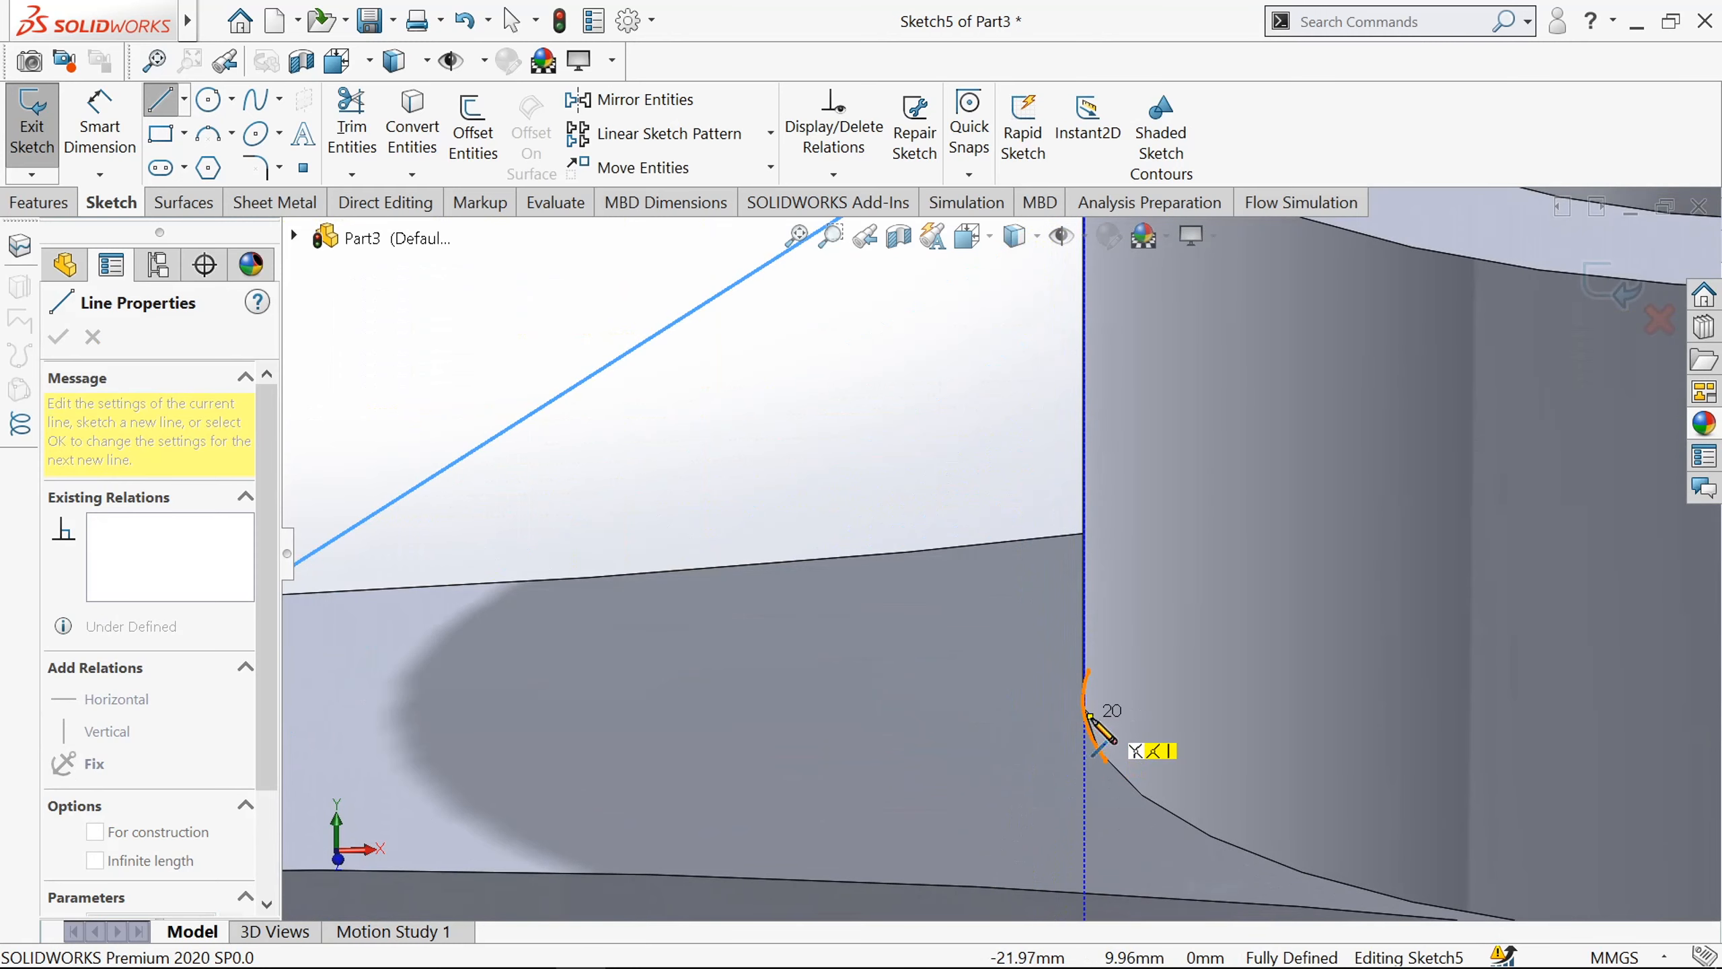
click(1085, 717)
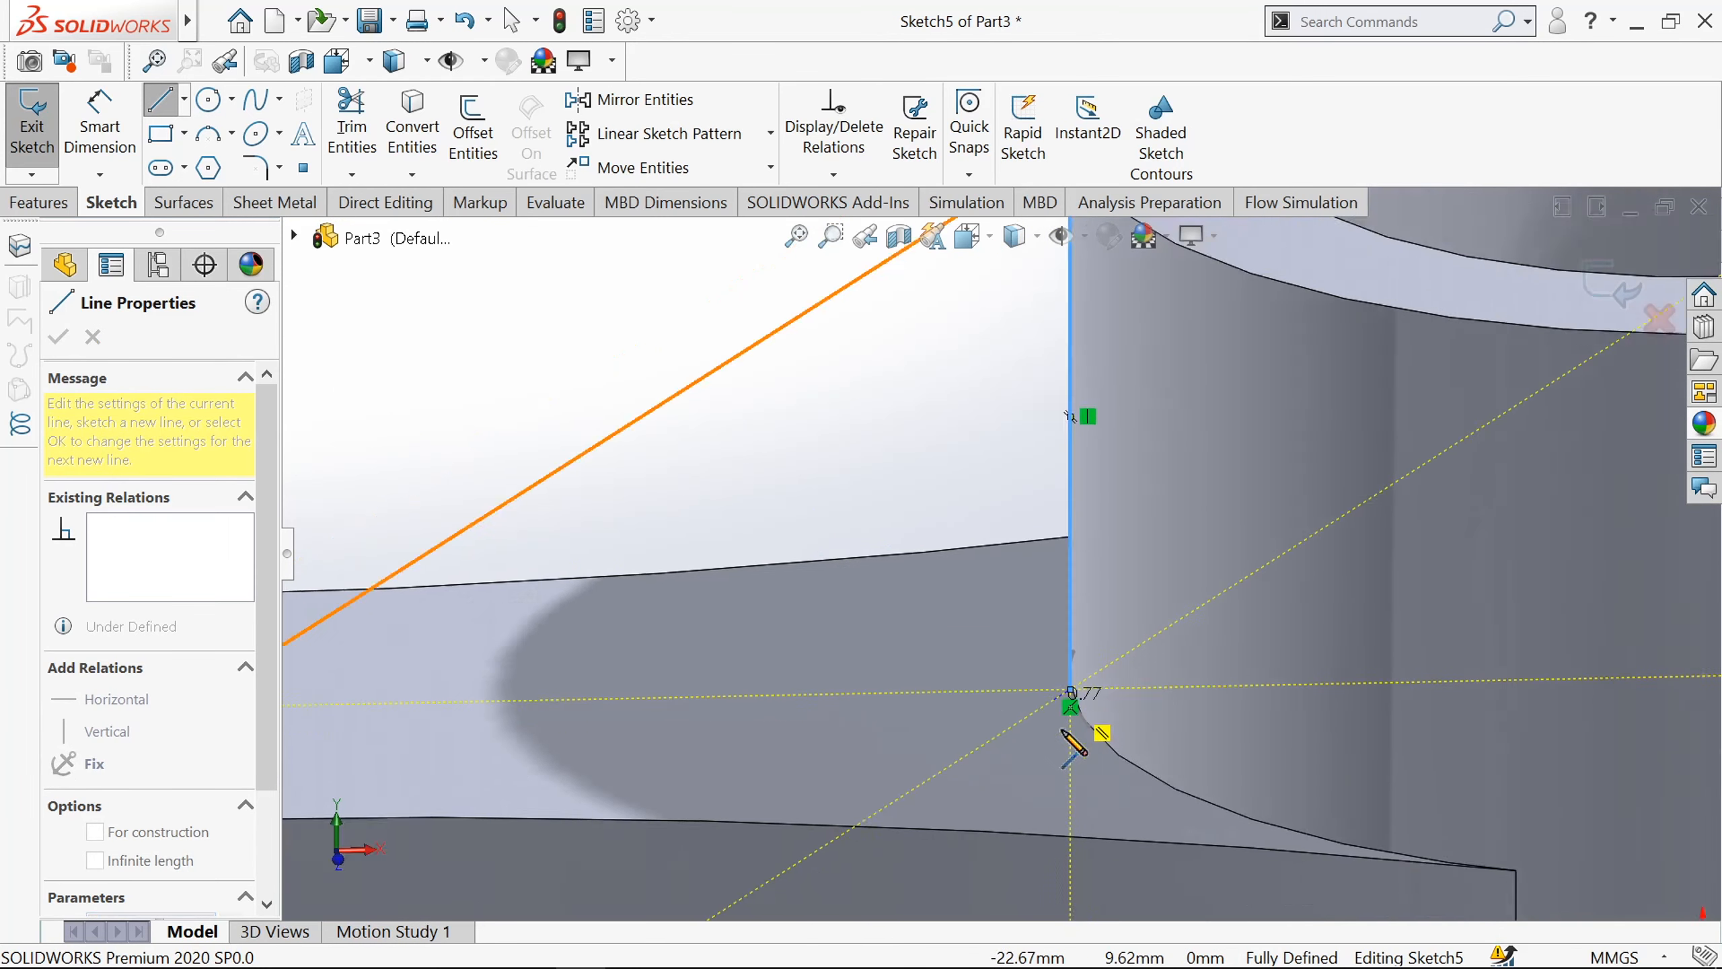
scroll(1085, 718, up, 5)
scroll(769, 597, down, 5)
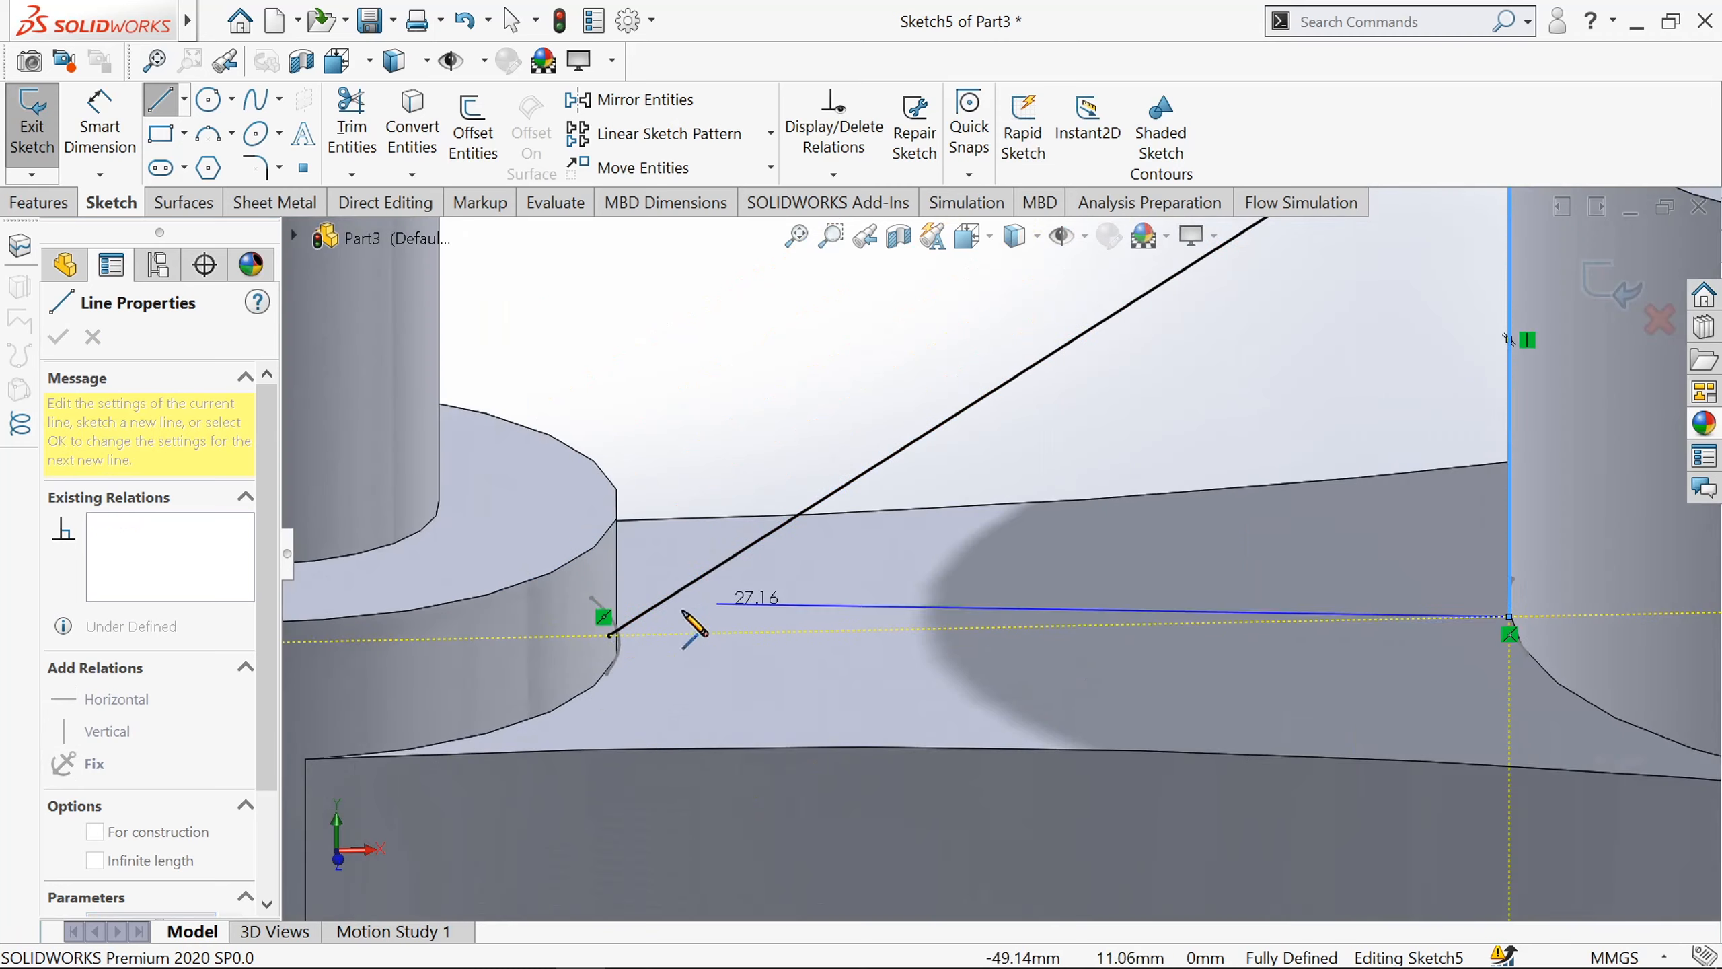
double_click(610, 635)
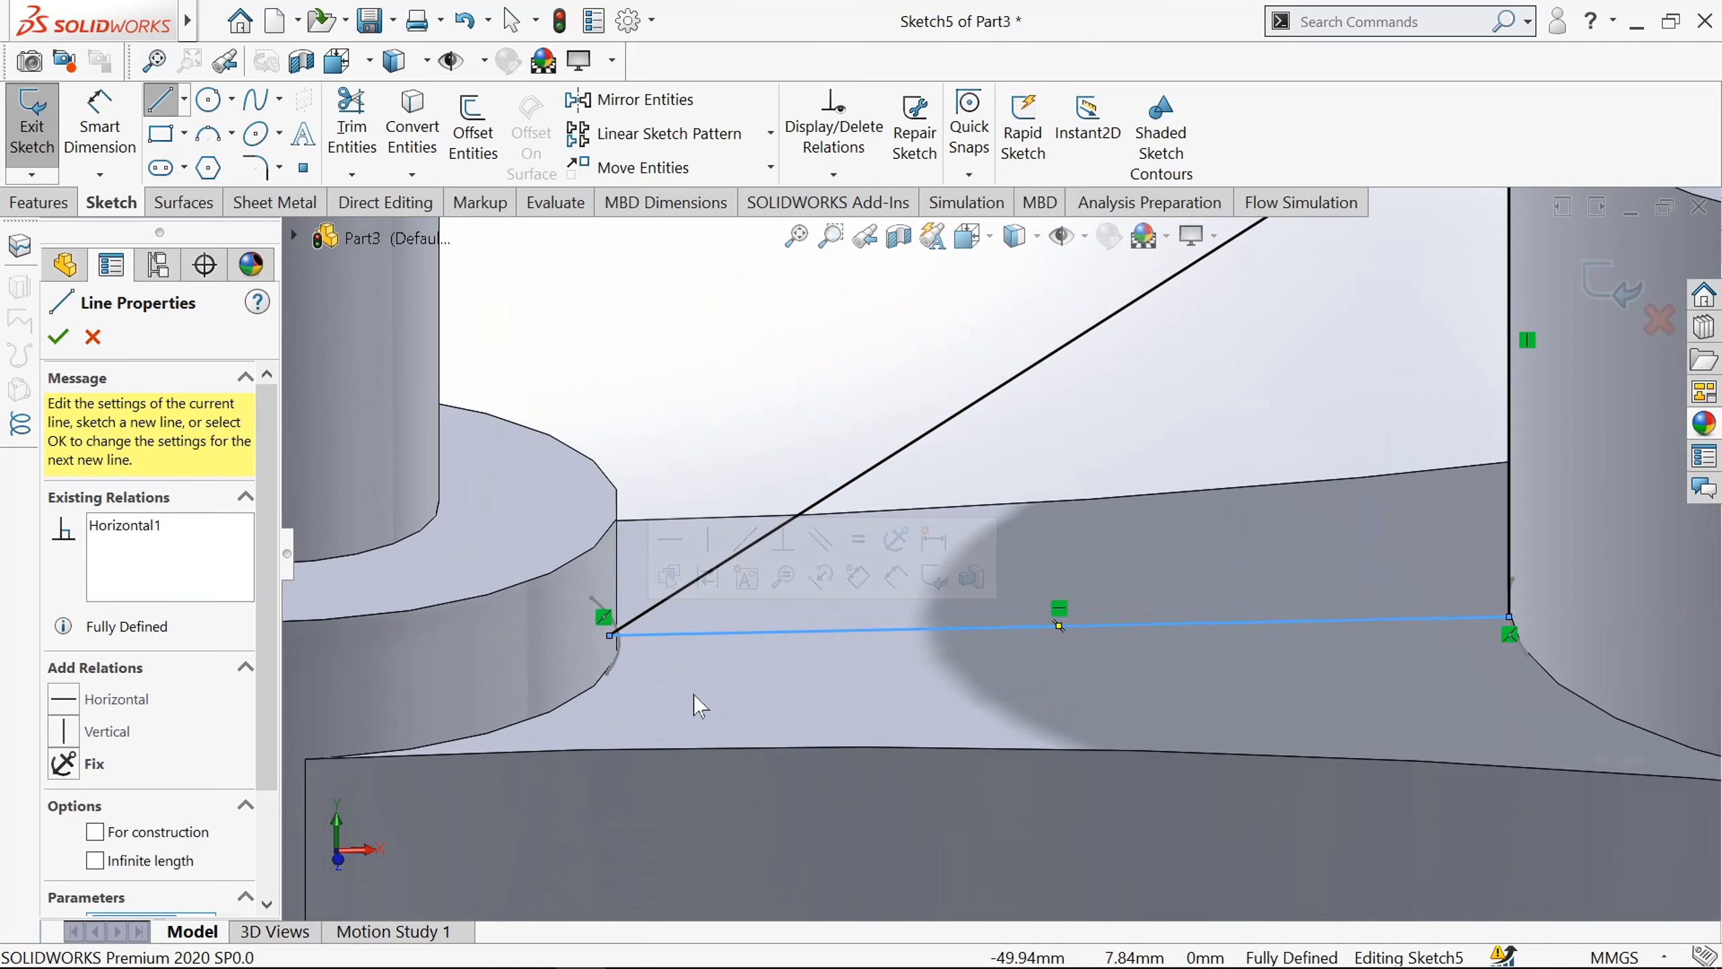
click(59, 337)
scroll(783, 530, up, 8)
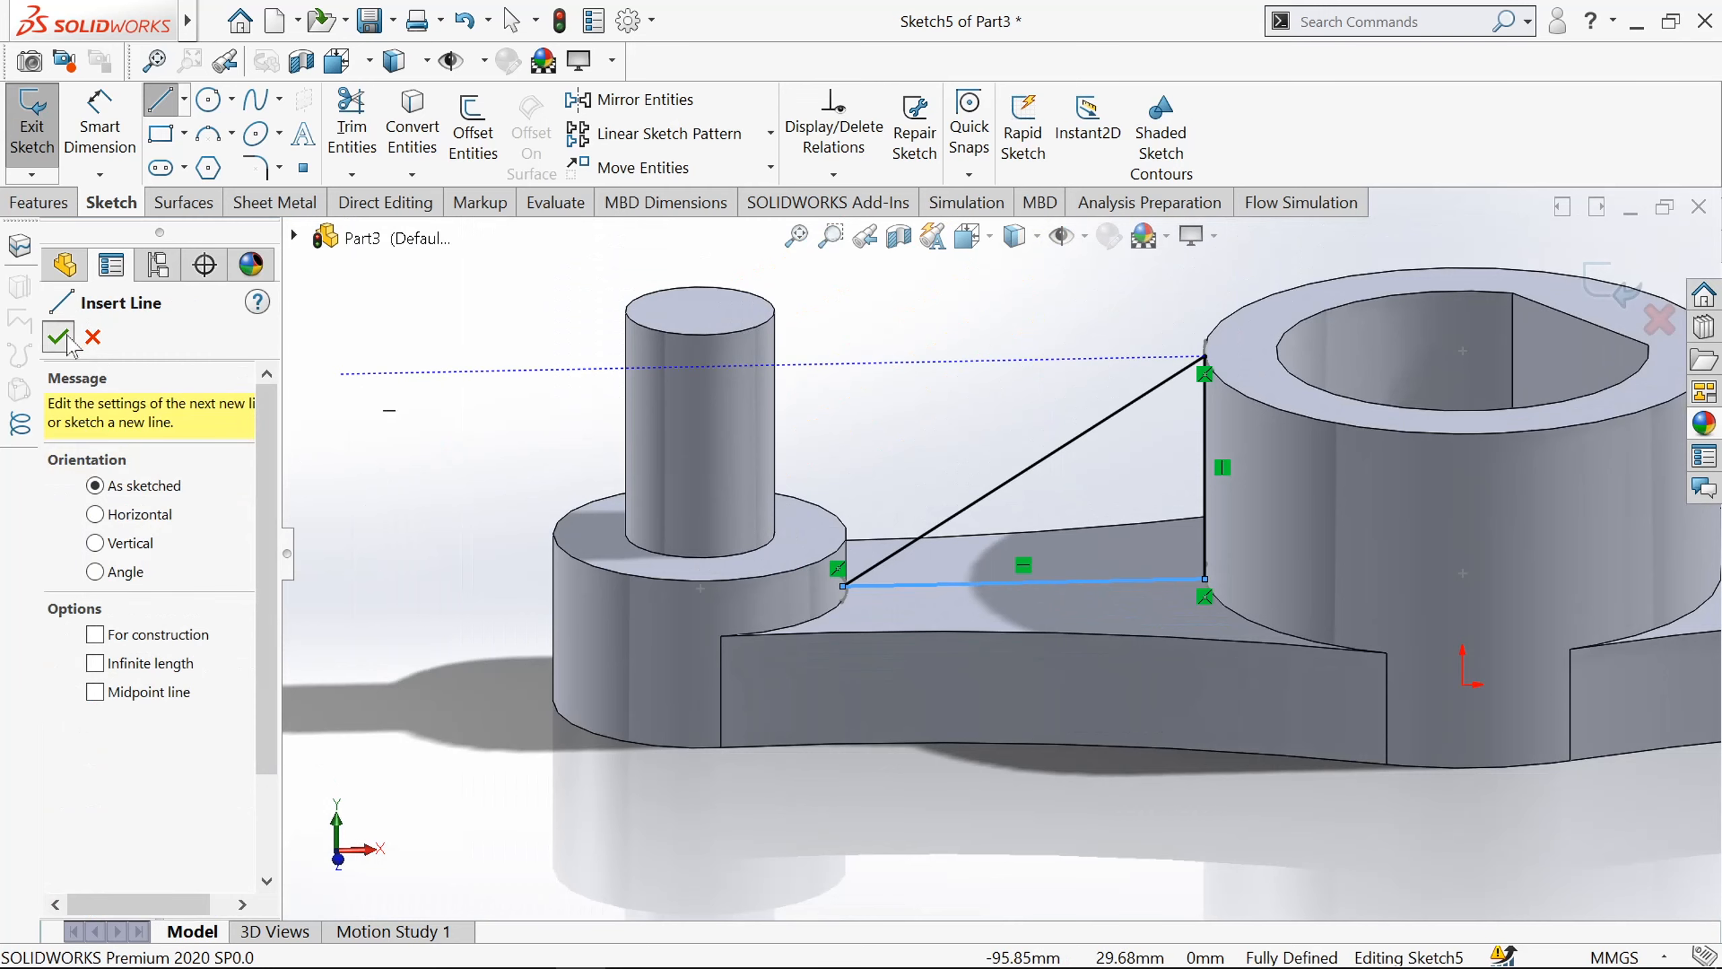
click(68, 337)
Deselect the horizontal line and close the triangular sketch.
scroll(998, 419, down, 2)
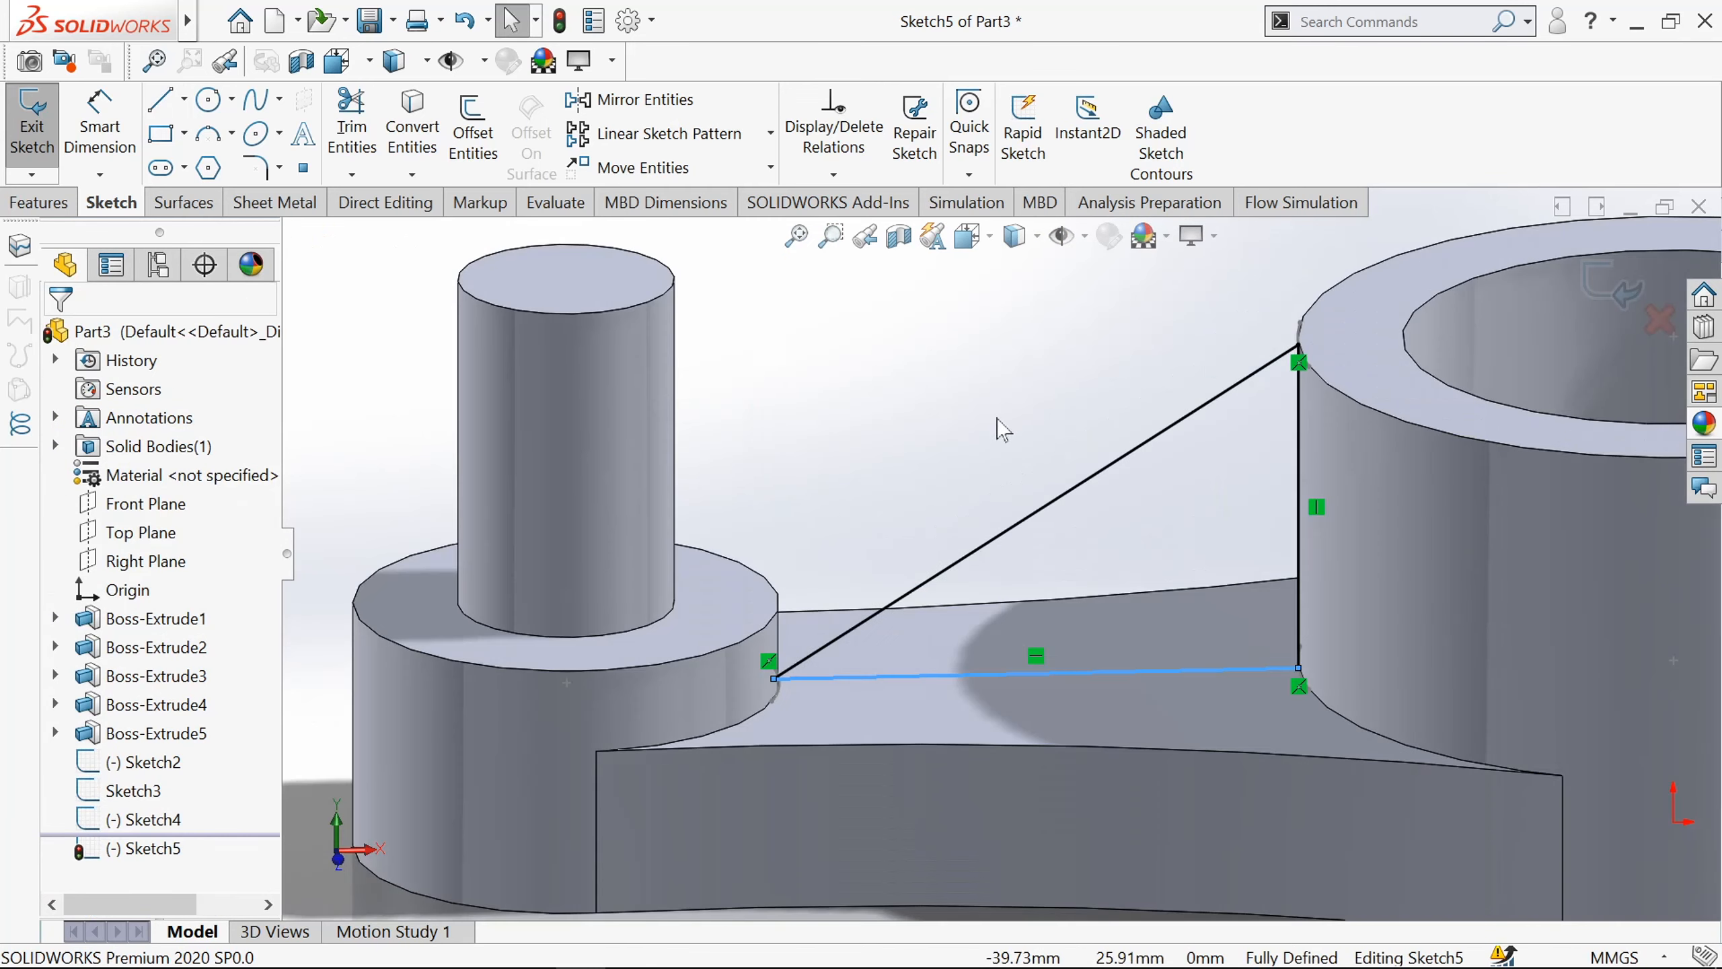
click(997, 419)
scroll(998, 419, up, 3)
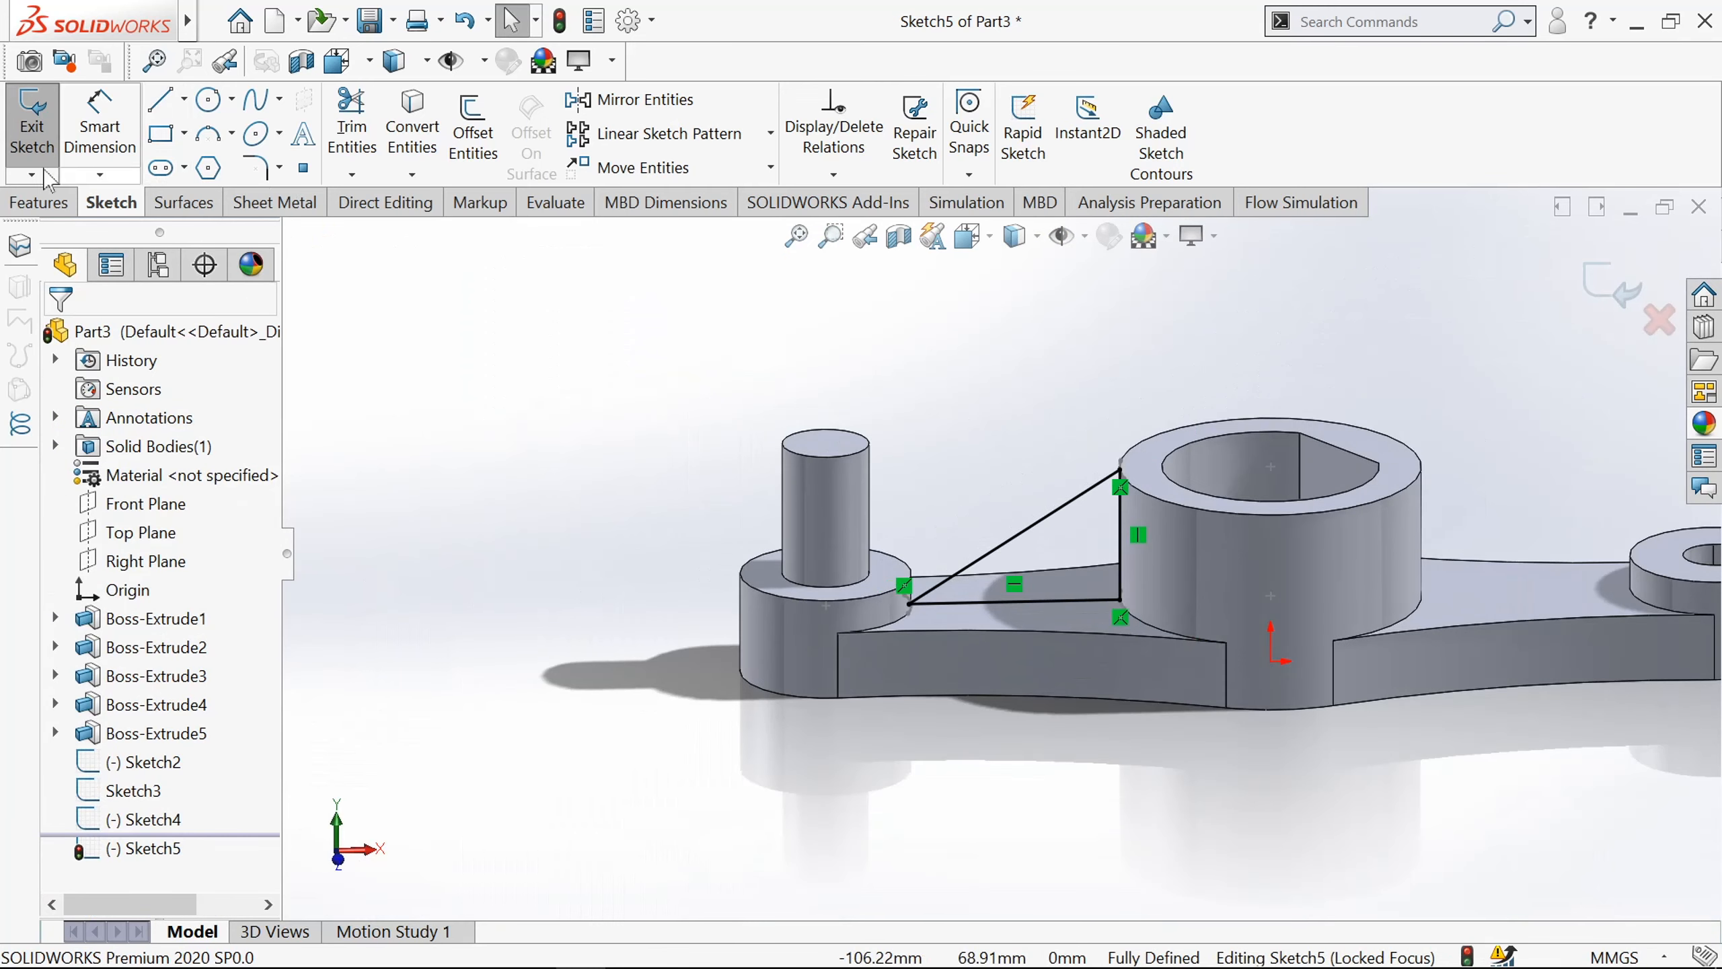
click(27, 126)
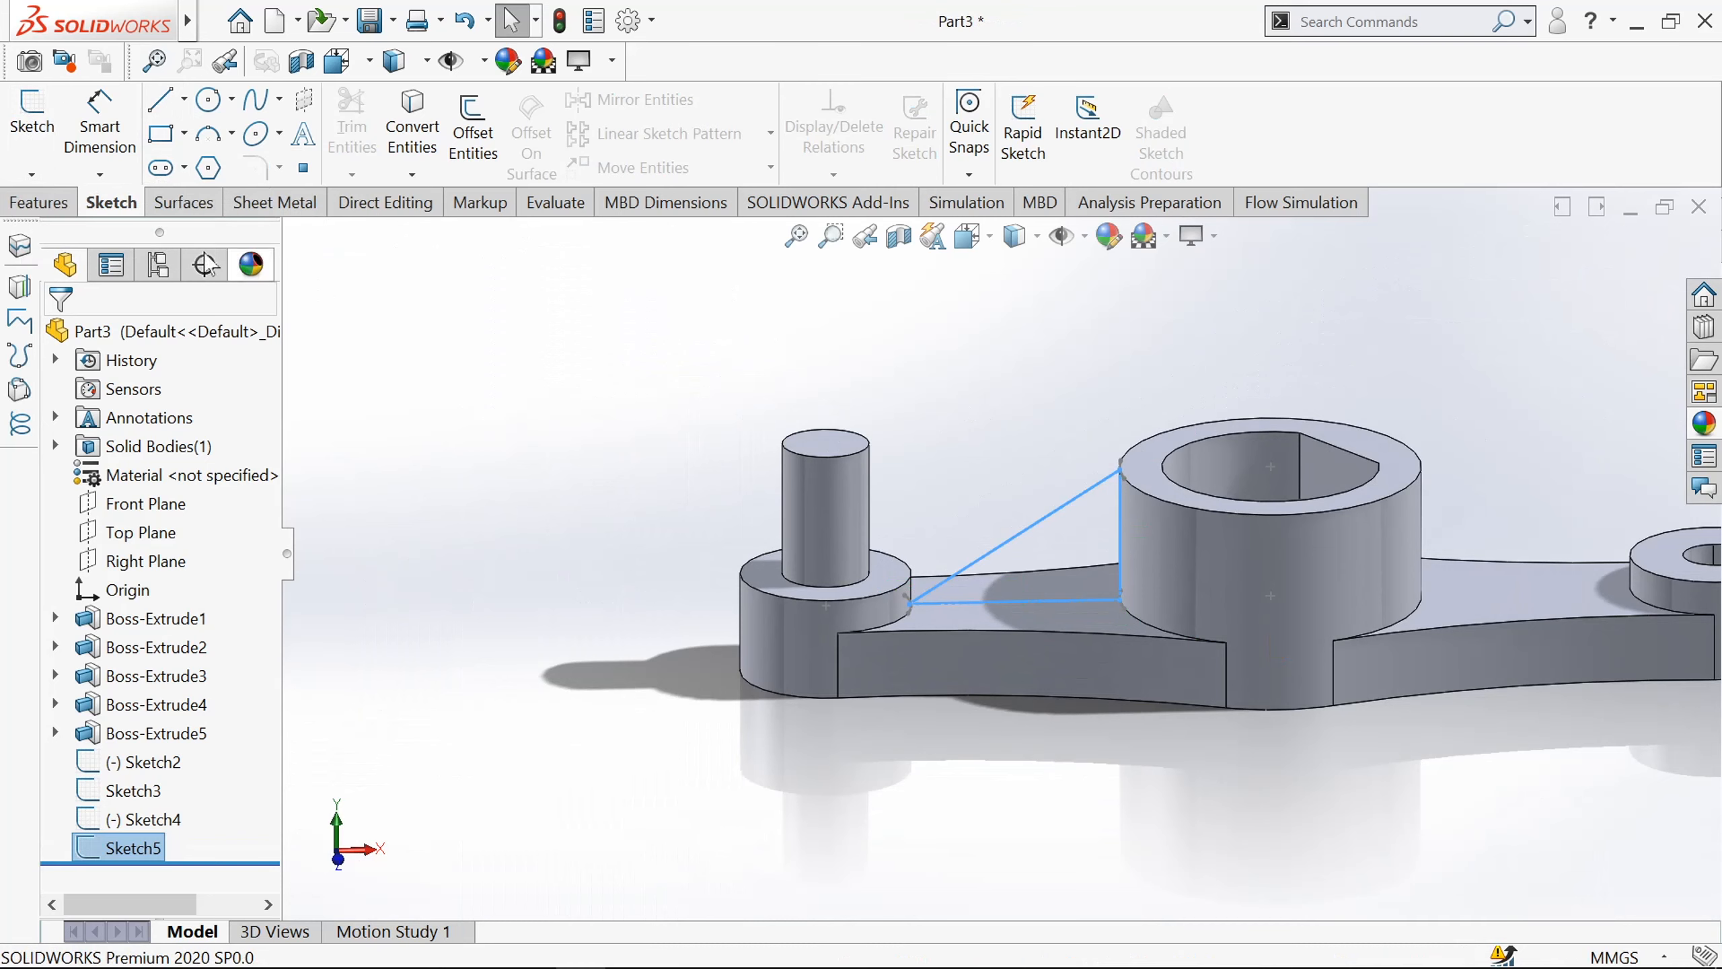
Start a Boundary Boss/Base with the triangular sketch as the Direction 1 curve.
click(37, 203)
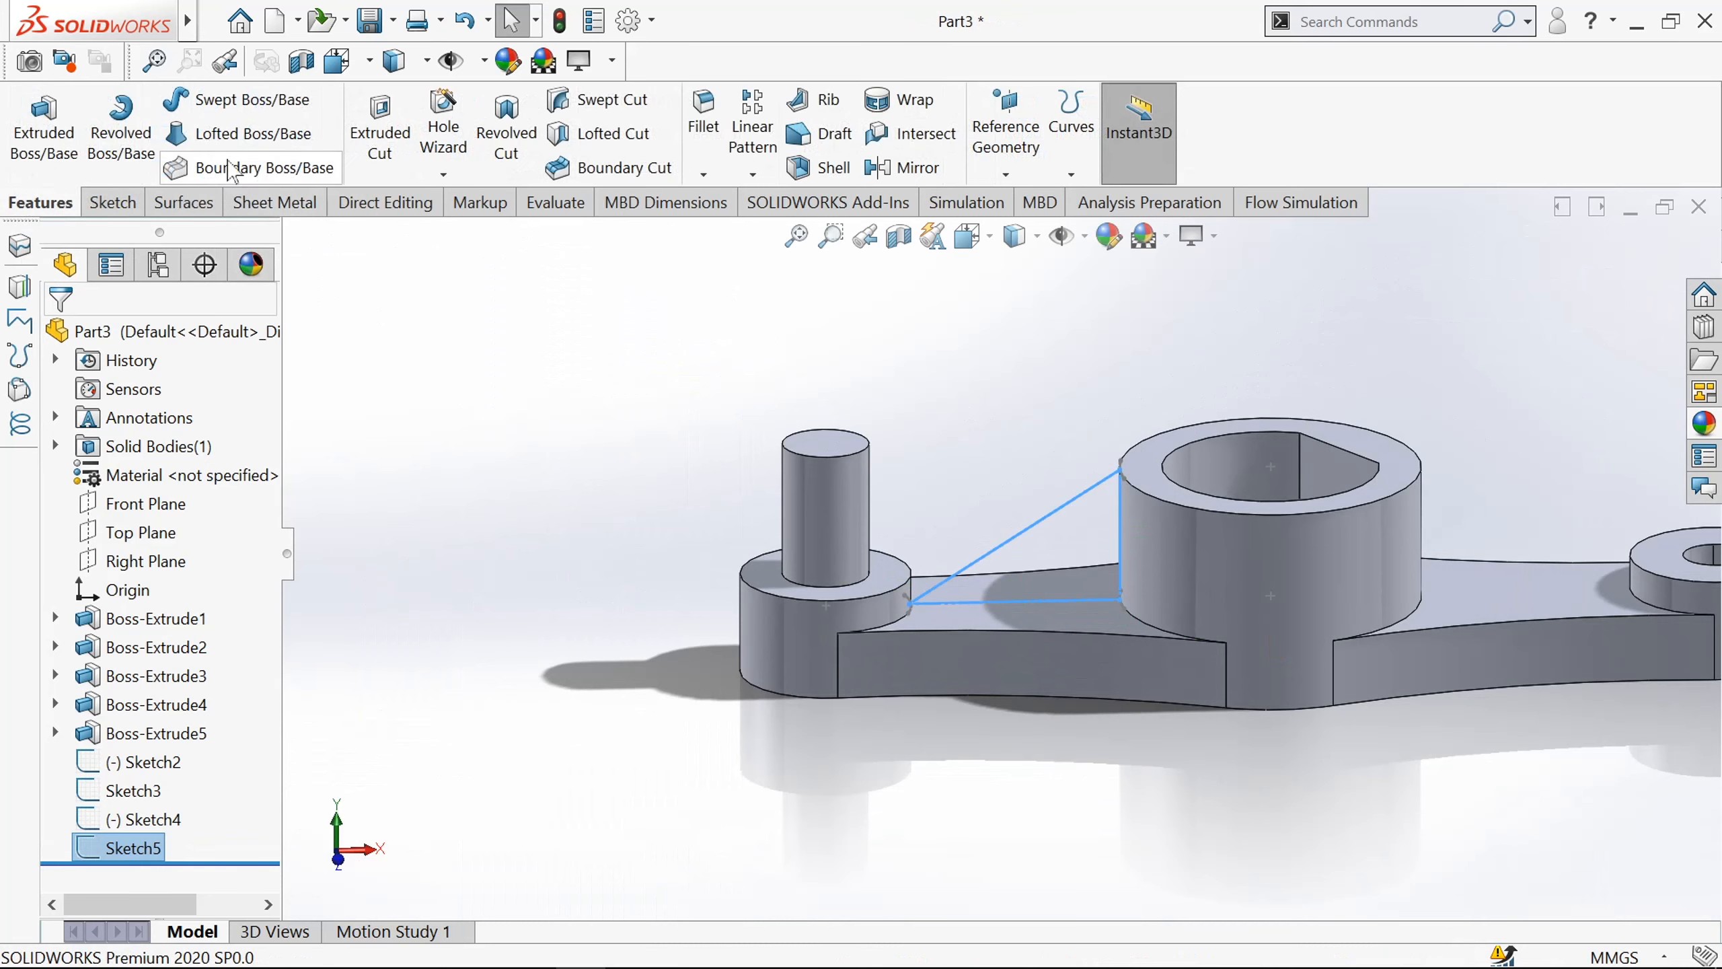
click(247, 168)
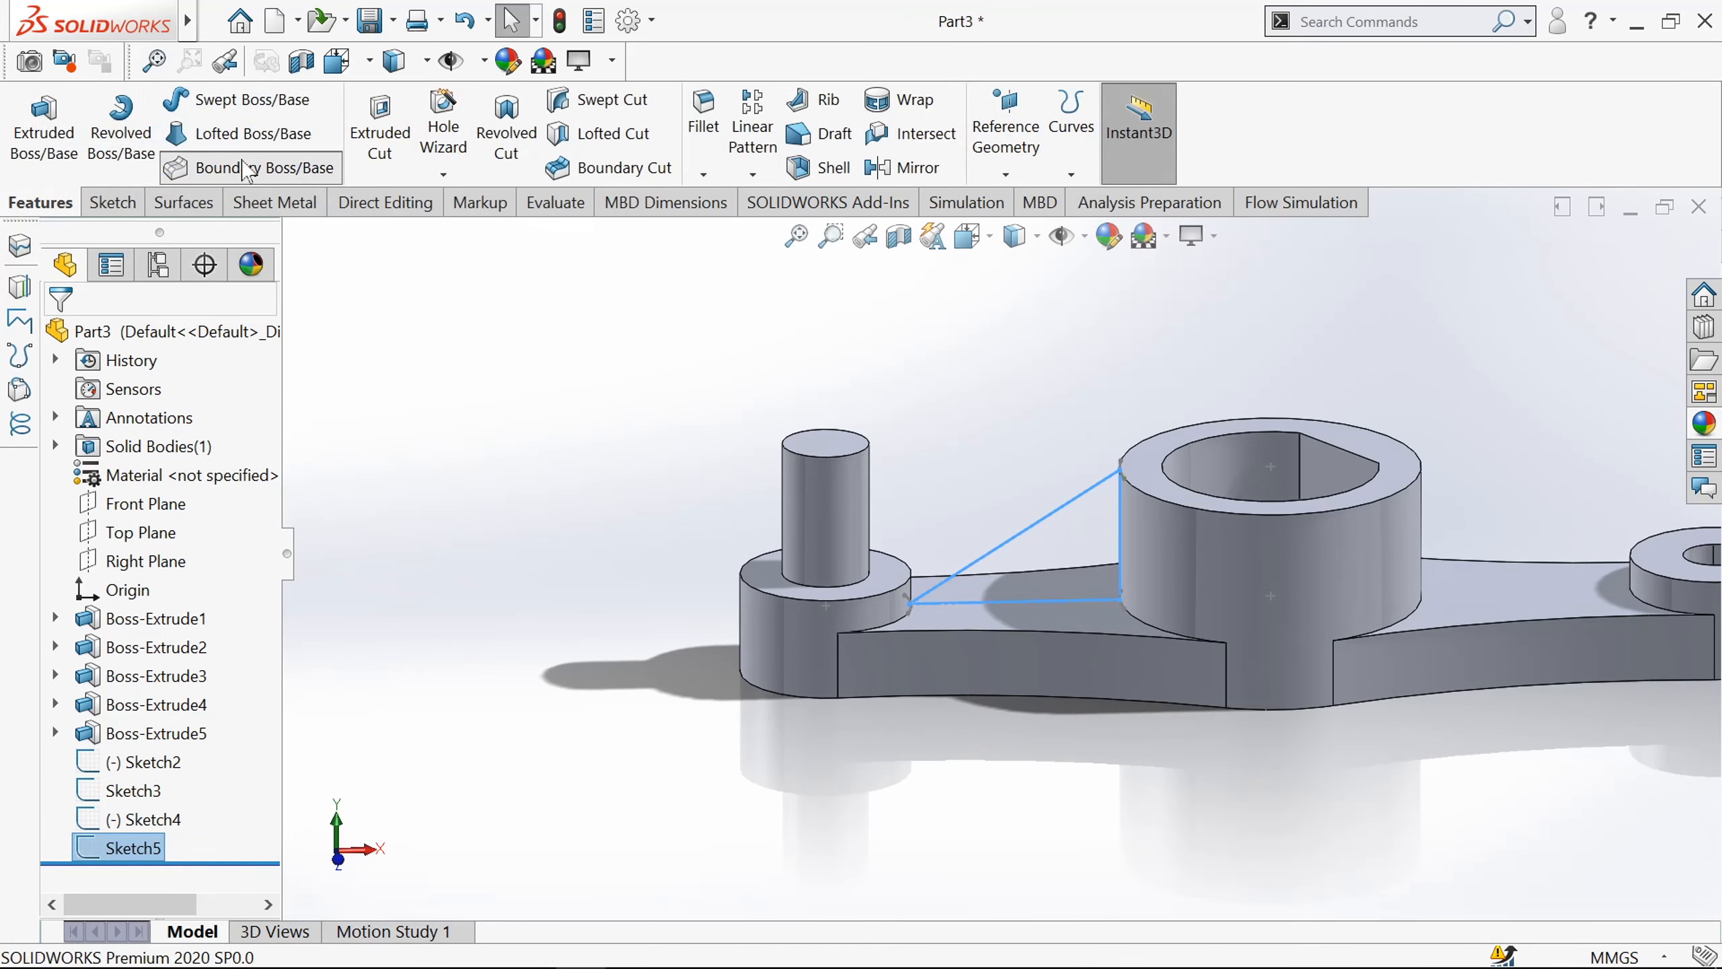
scroll(1110, 639, down, 3)
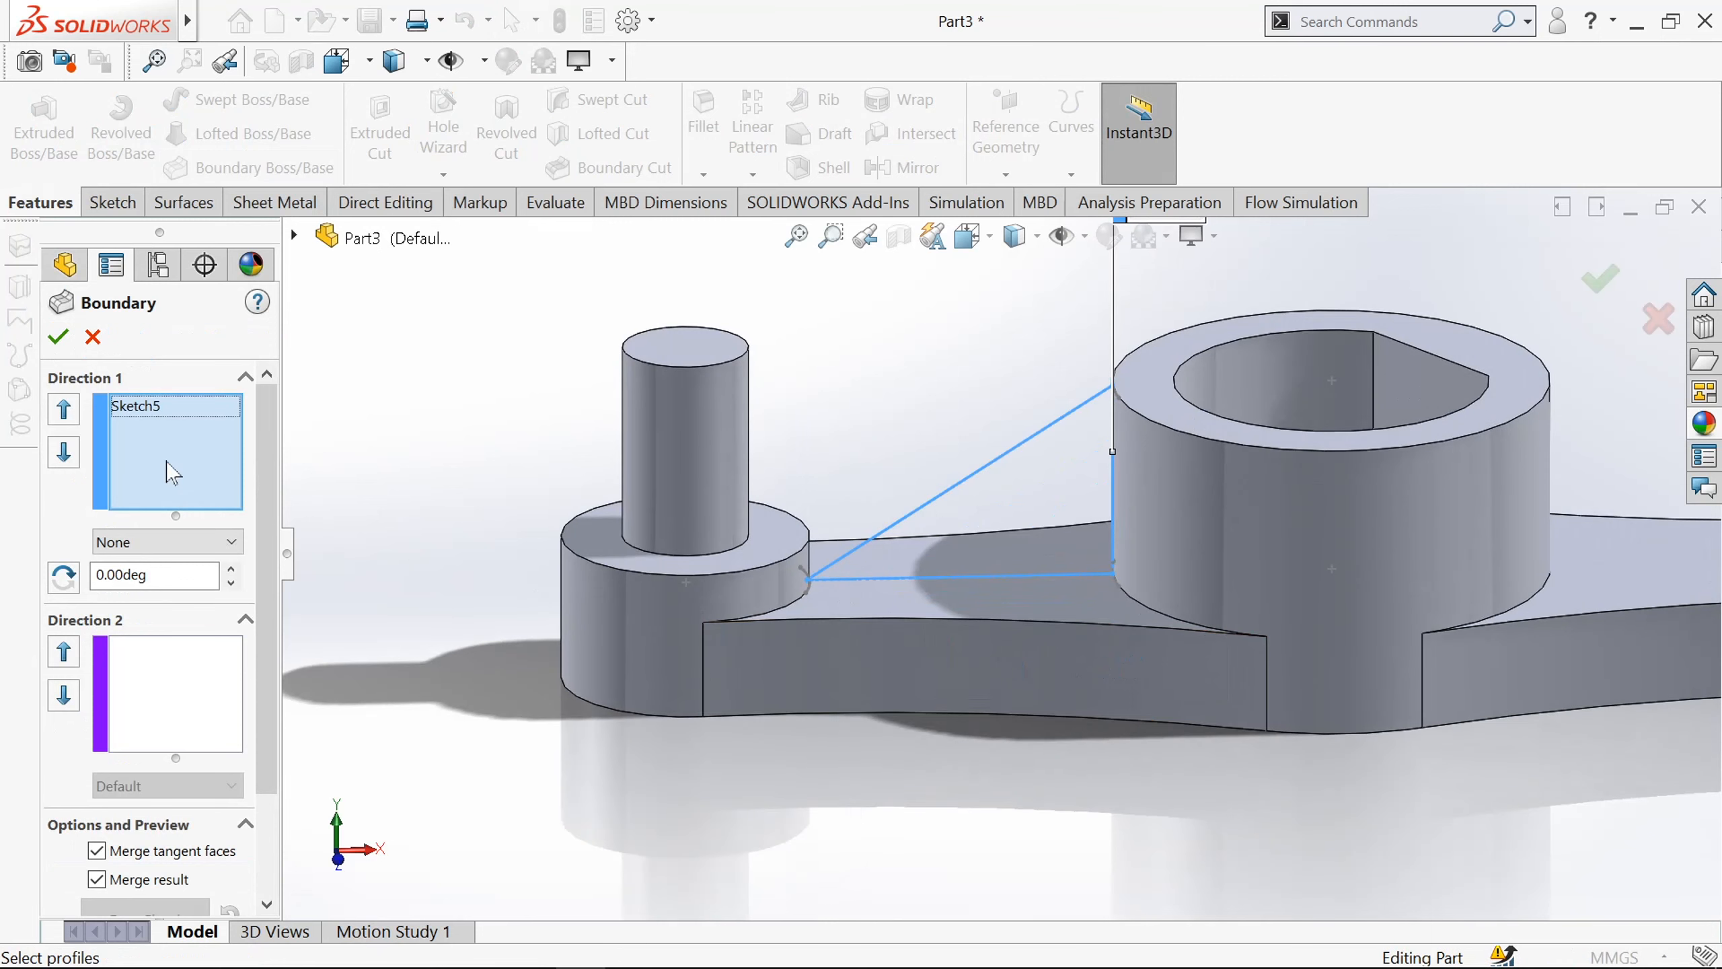
click(152, 407)
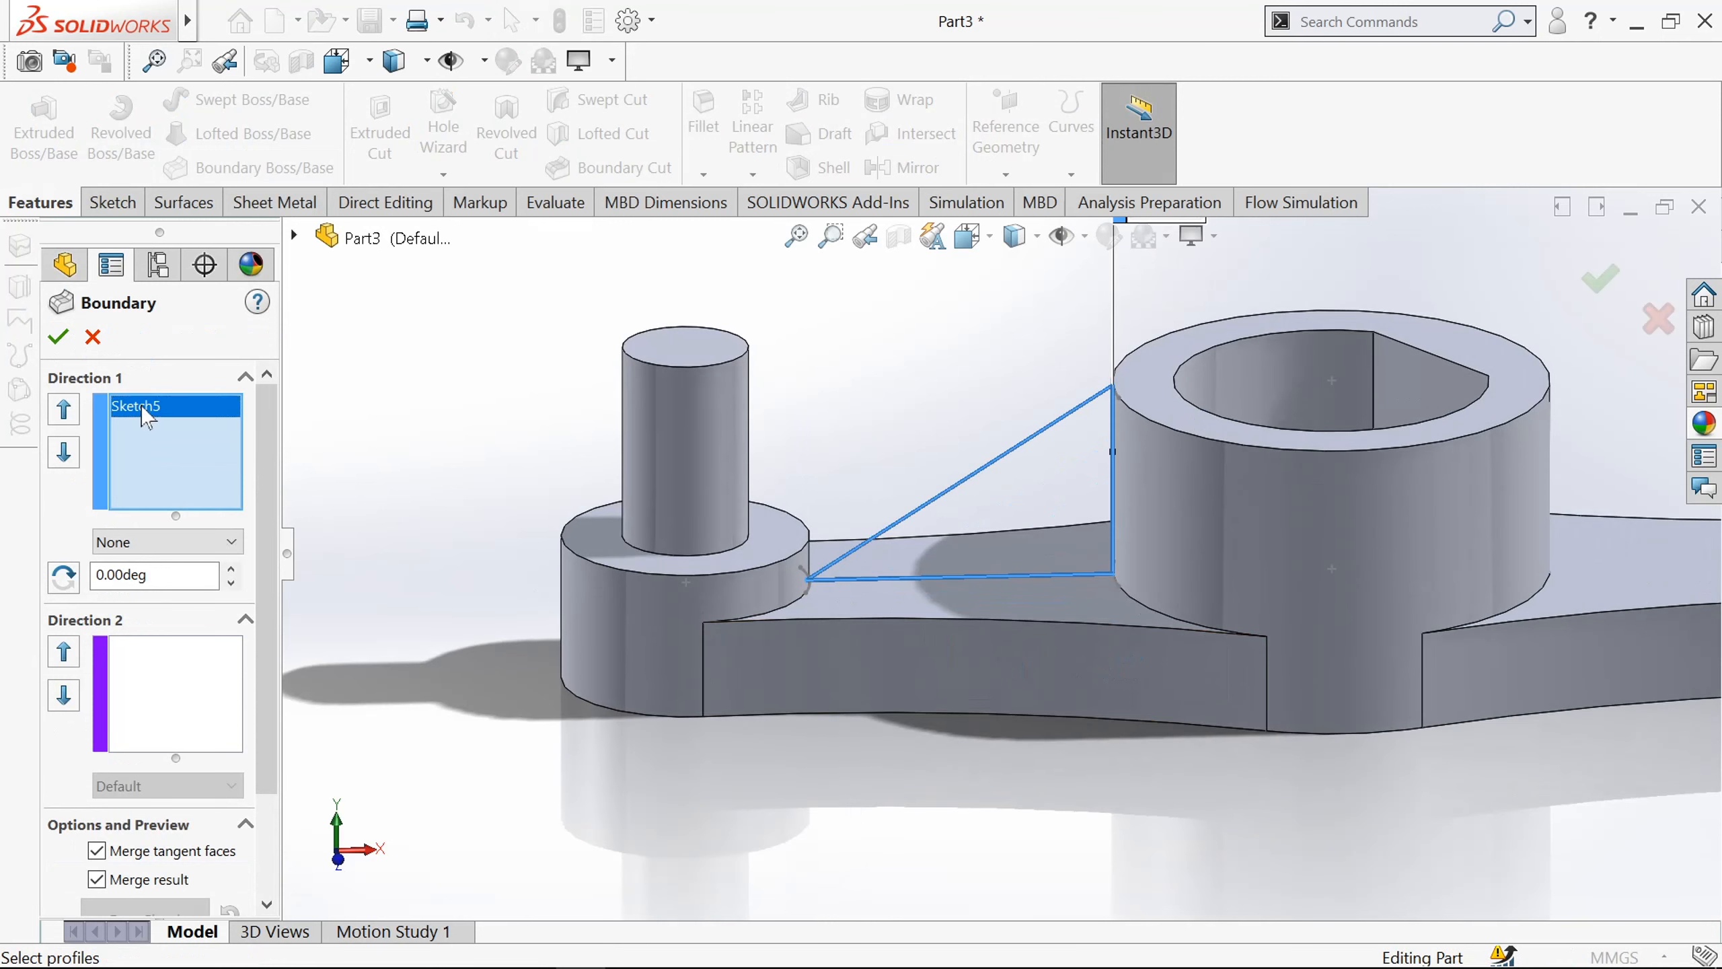
key(Delete)
click(936, 502)
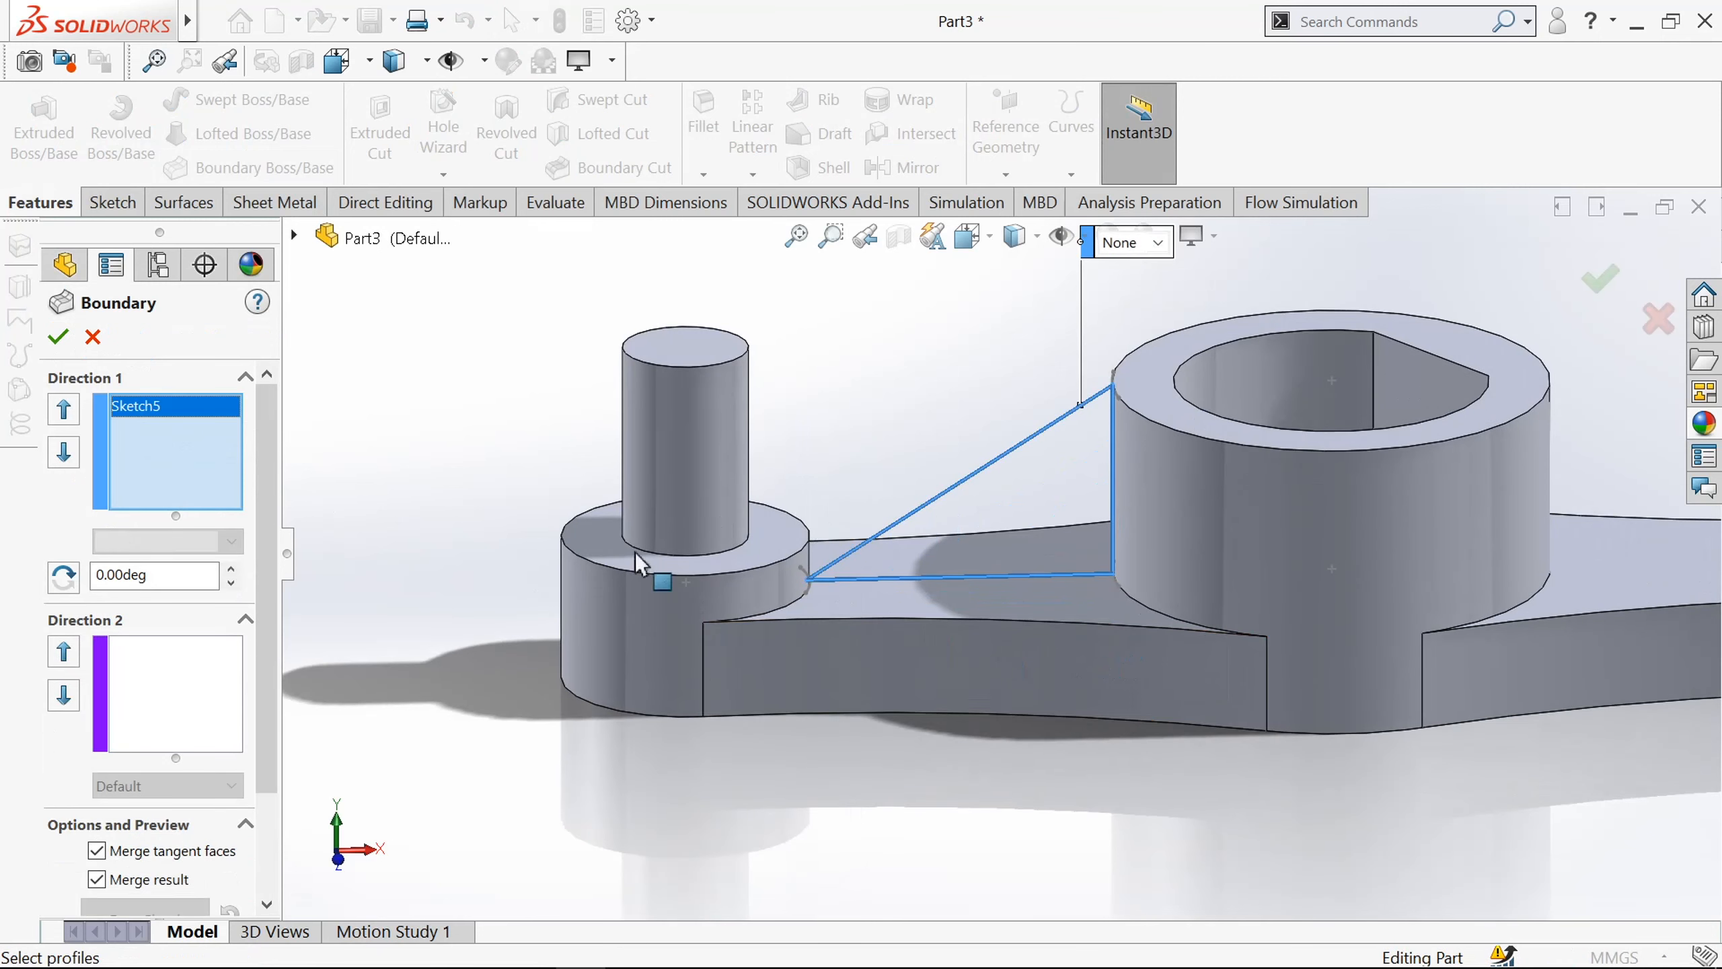
Add the arc on the central boss's top rim as the first Direction 2 curve.
click(196, 682)
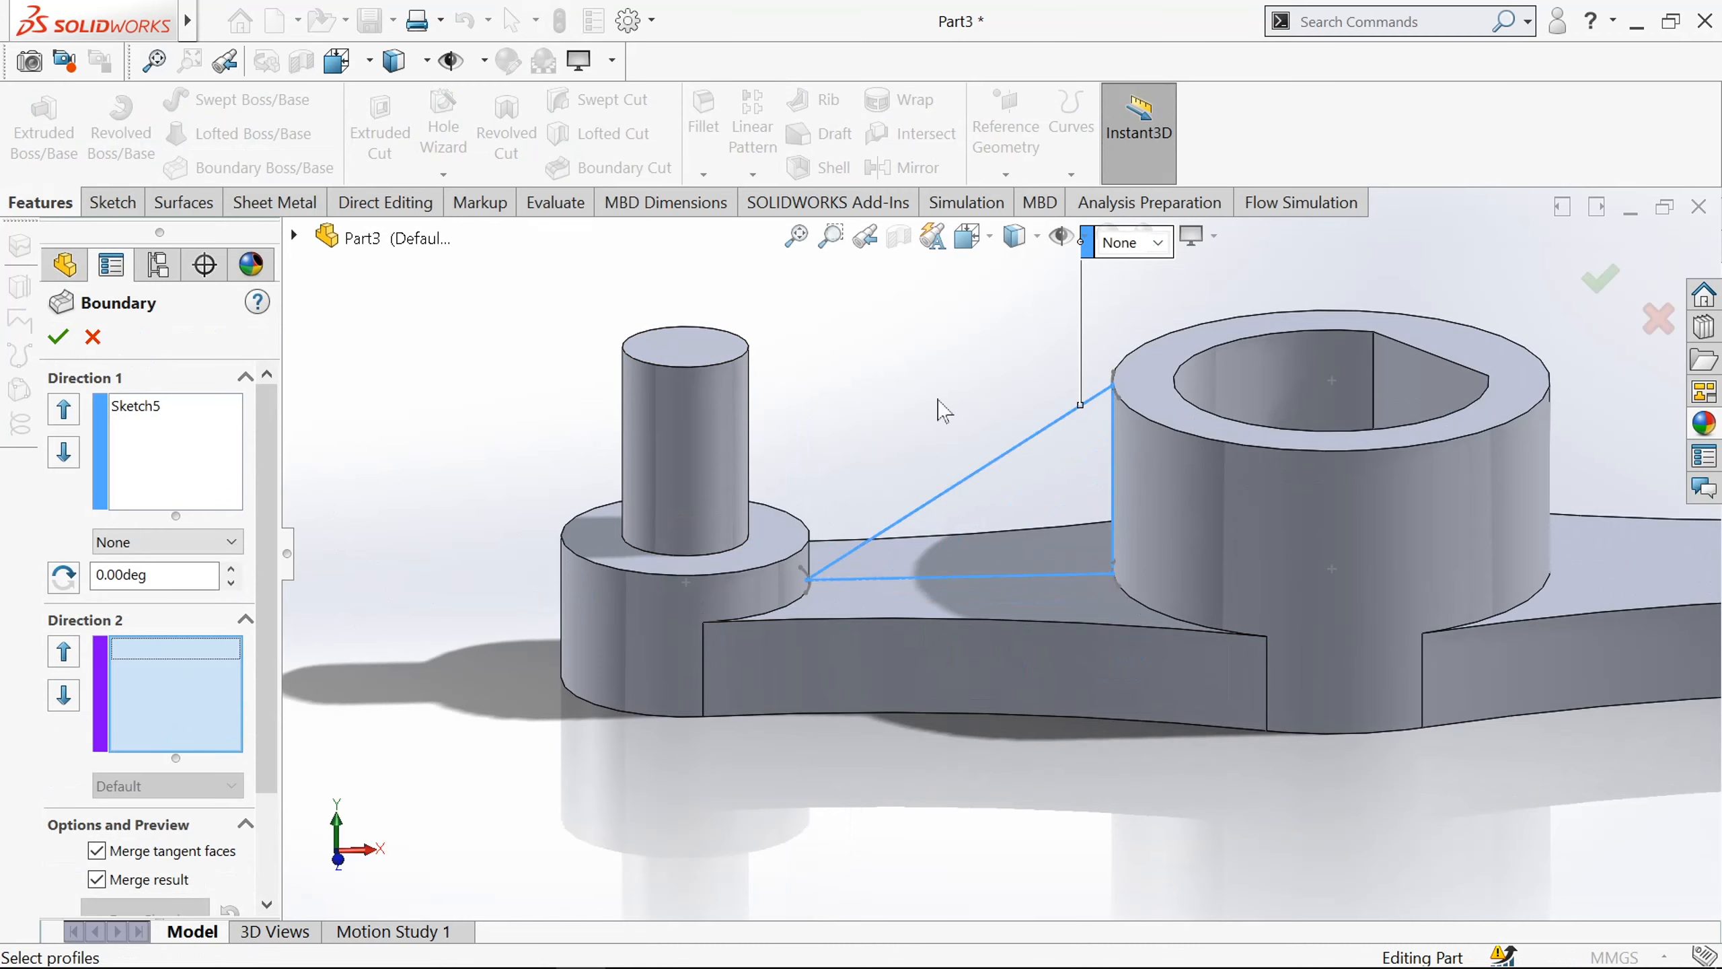
mouse_move(934, 407)
middle_down()
mouse_move(915, 442)
mouse_move(938, 495)
middle_up()
scroll(1107, 555, down, 5)
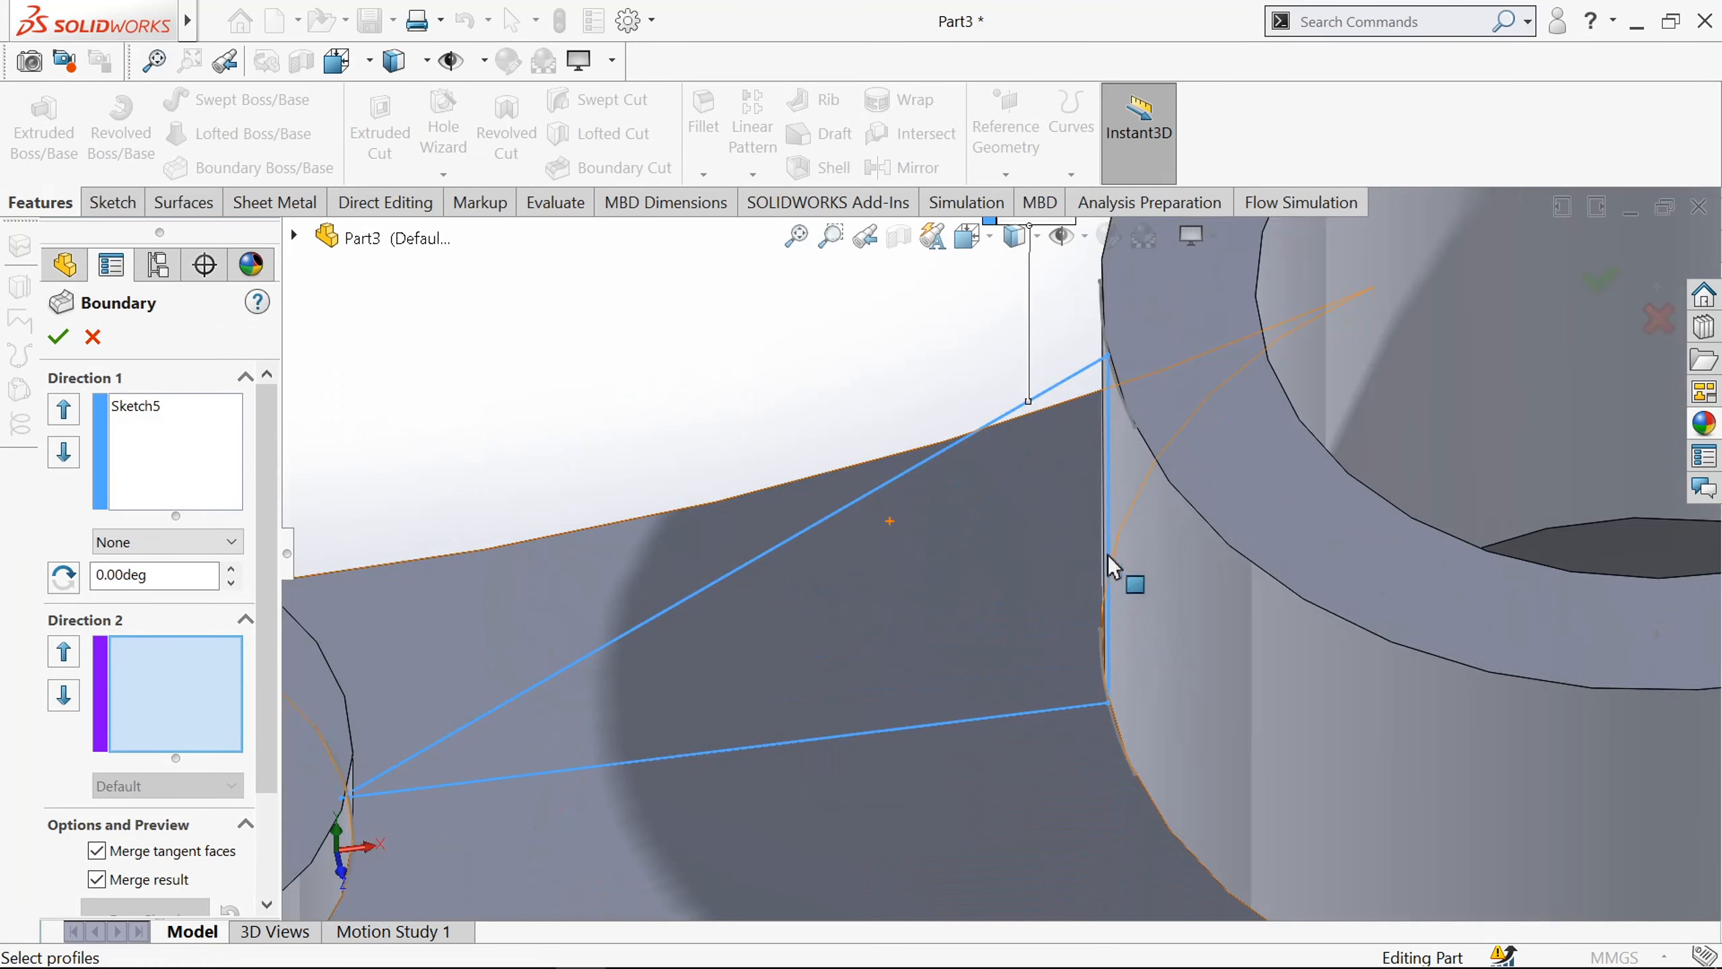
click(1129, 420)
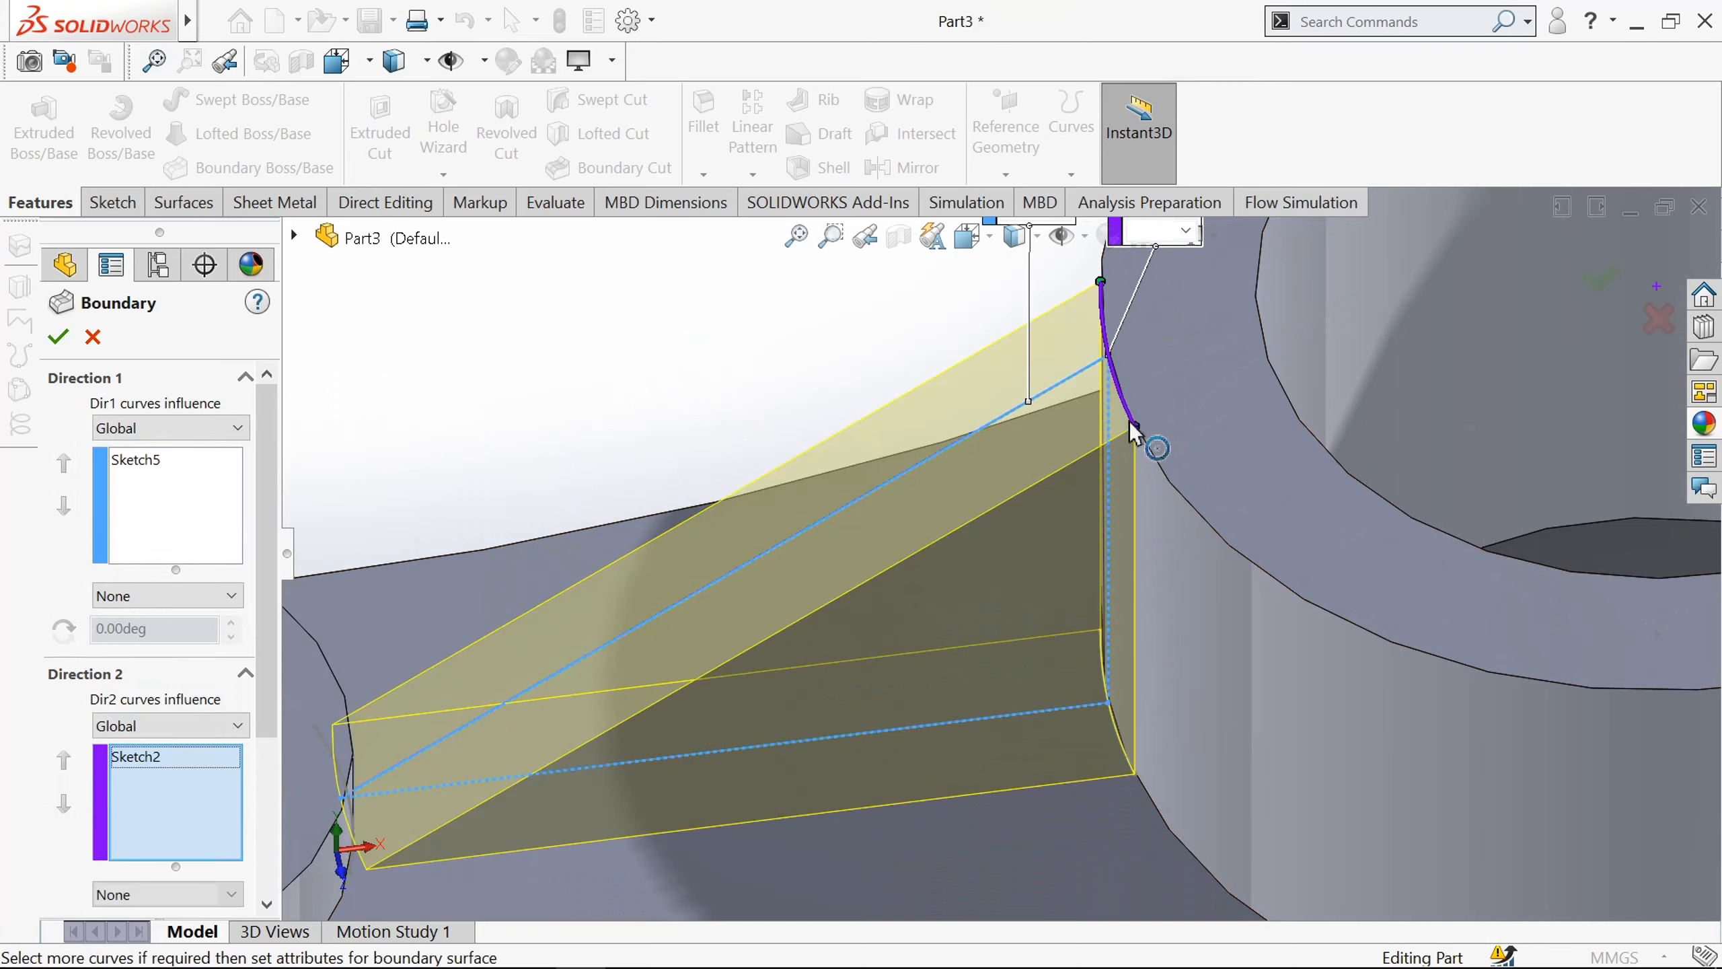
scroll(1128, 420, up, 5)
scroll(1052, 660, down, 3)
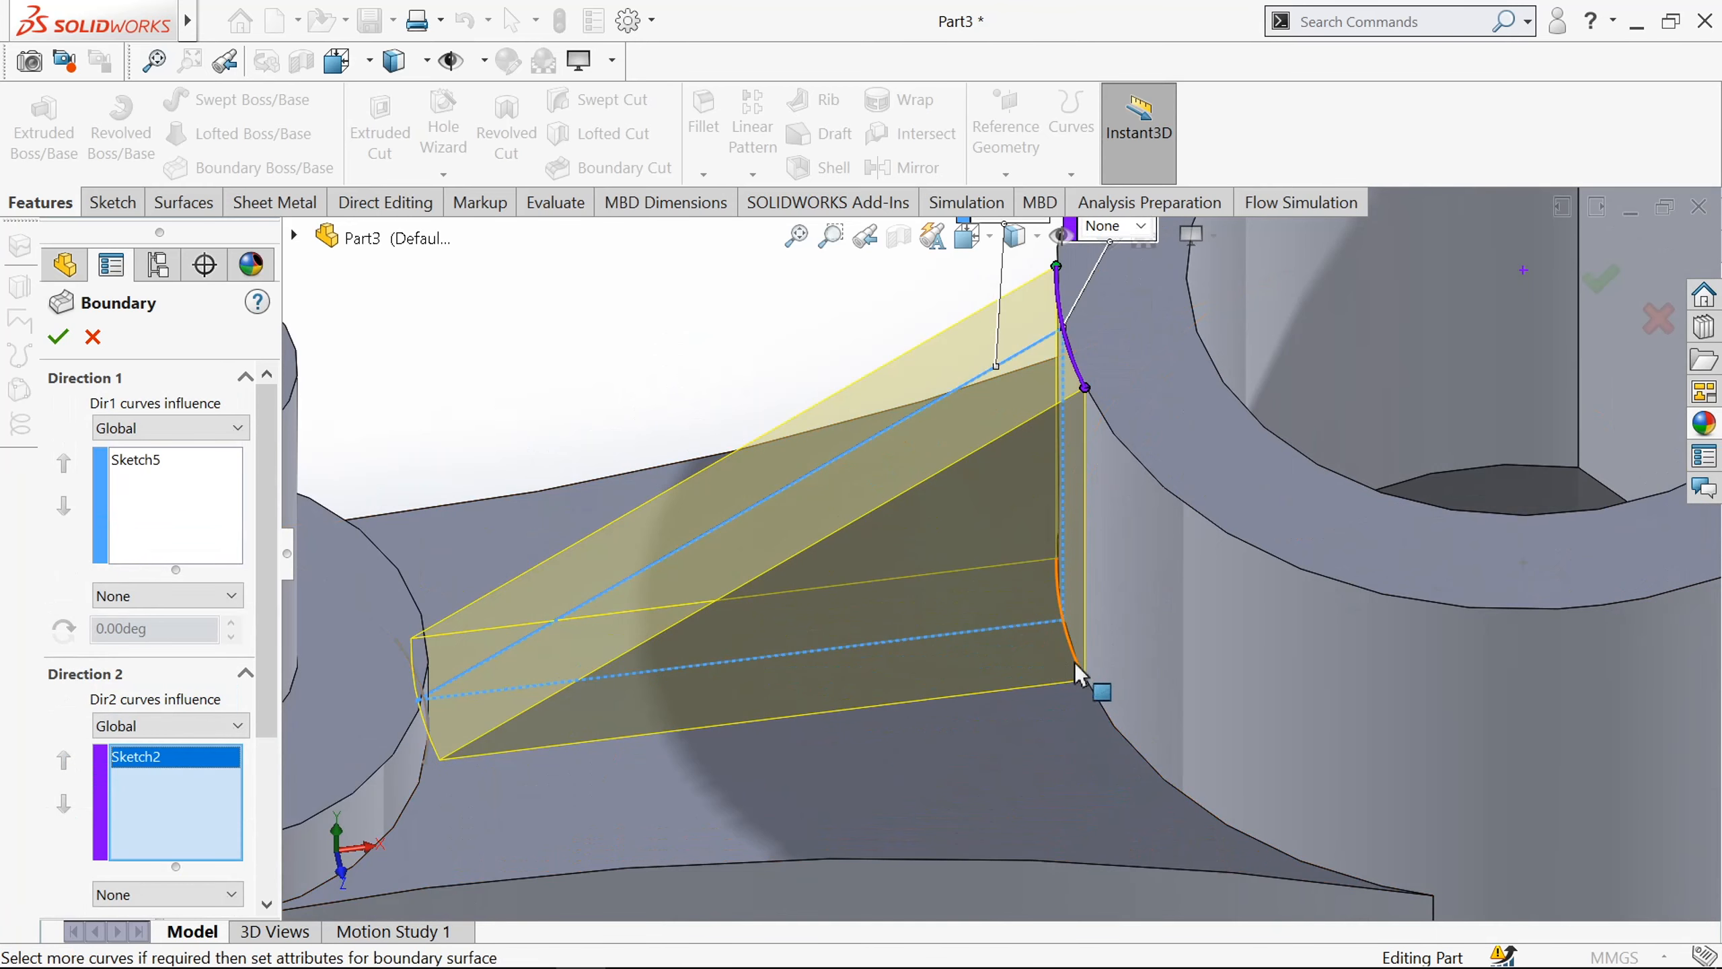
click(1077, 664)
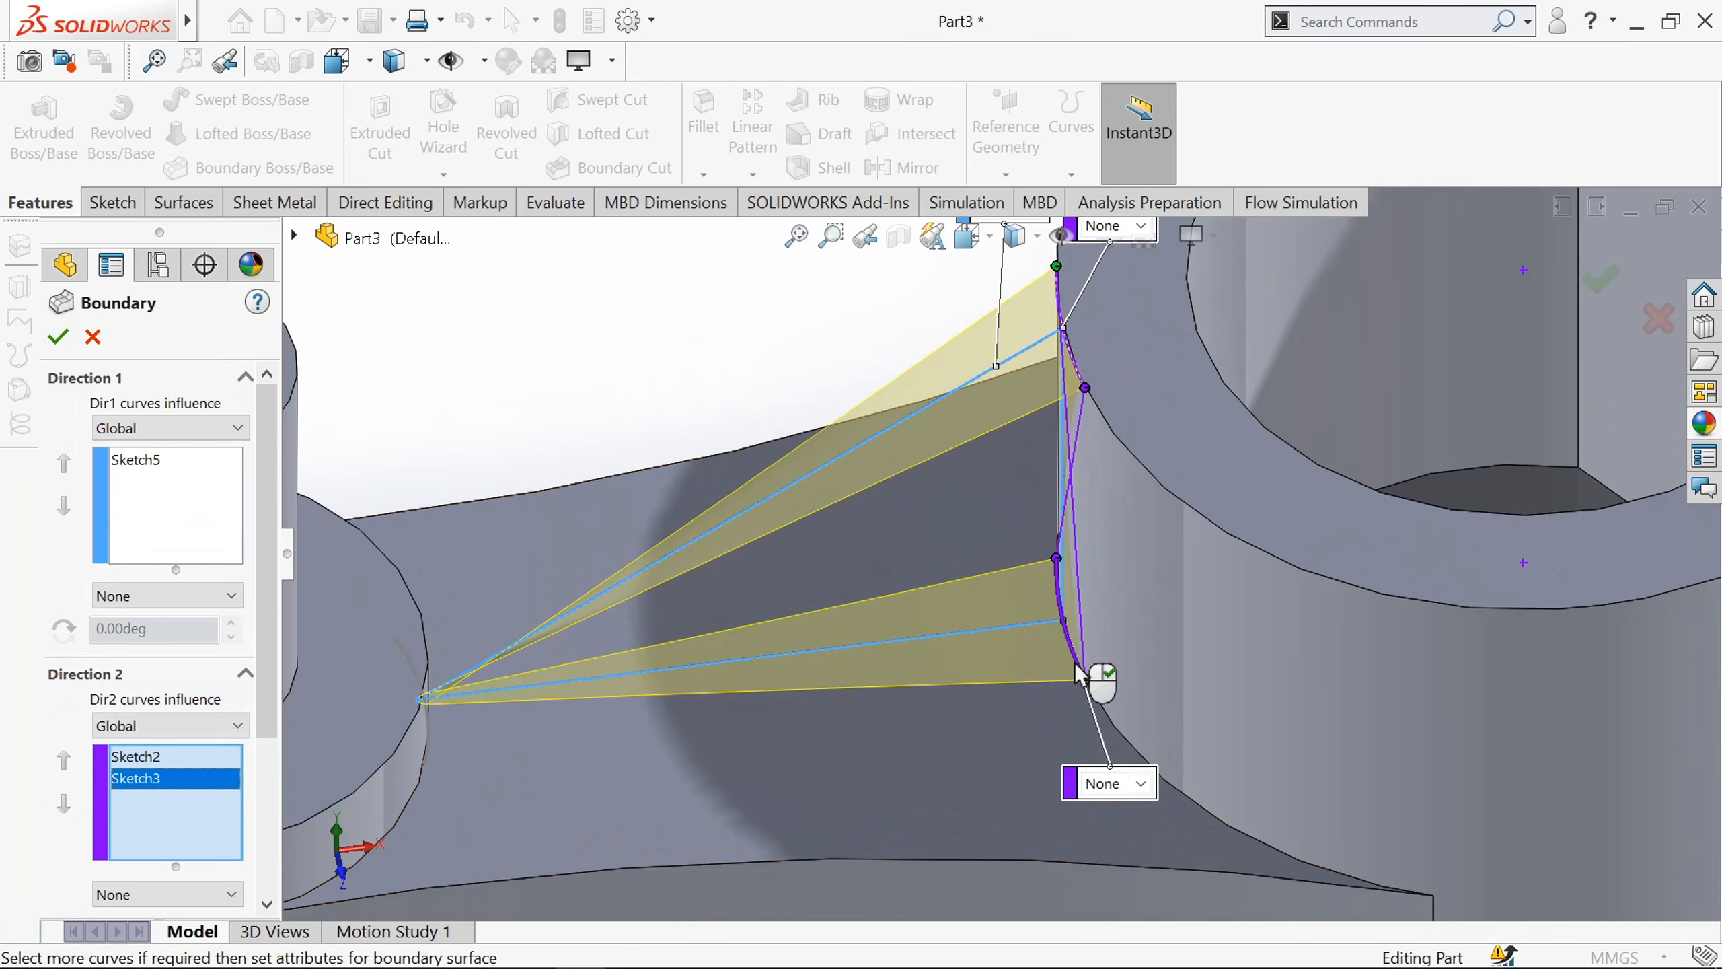
right_click(161, 787)
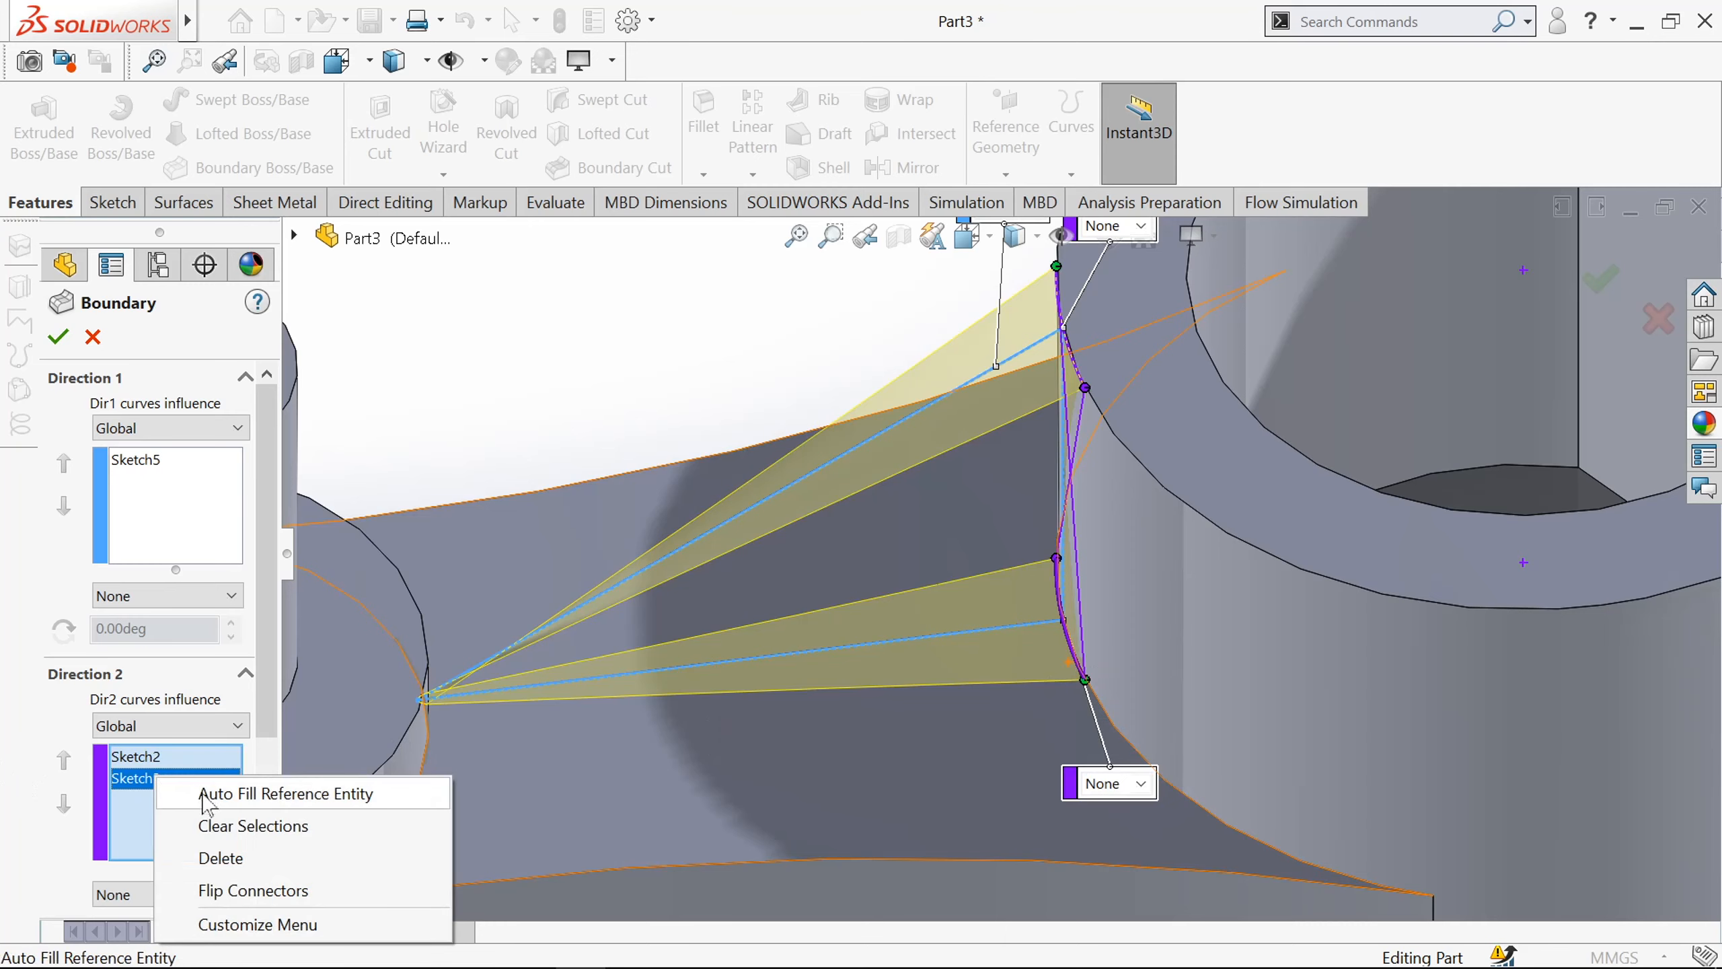
click(210, 854)
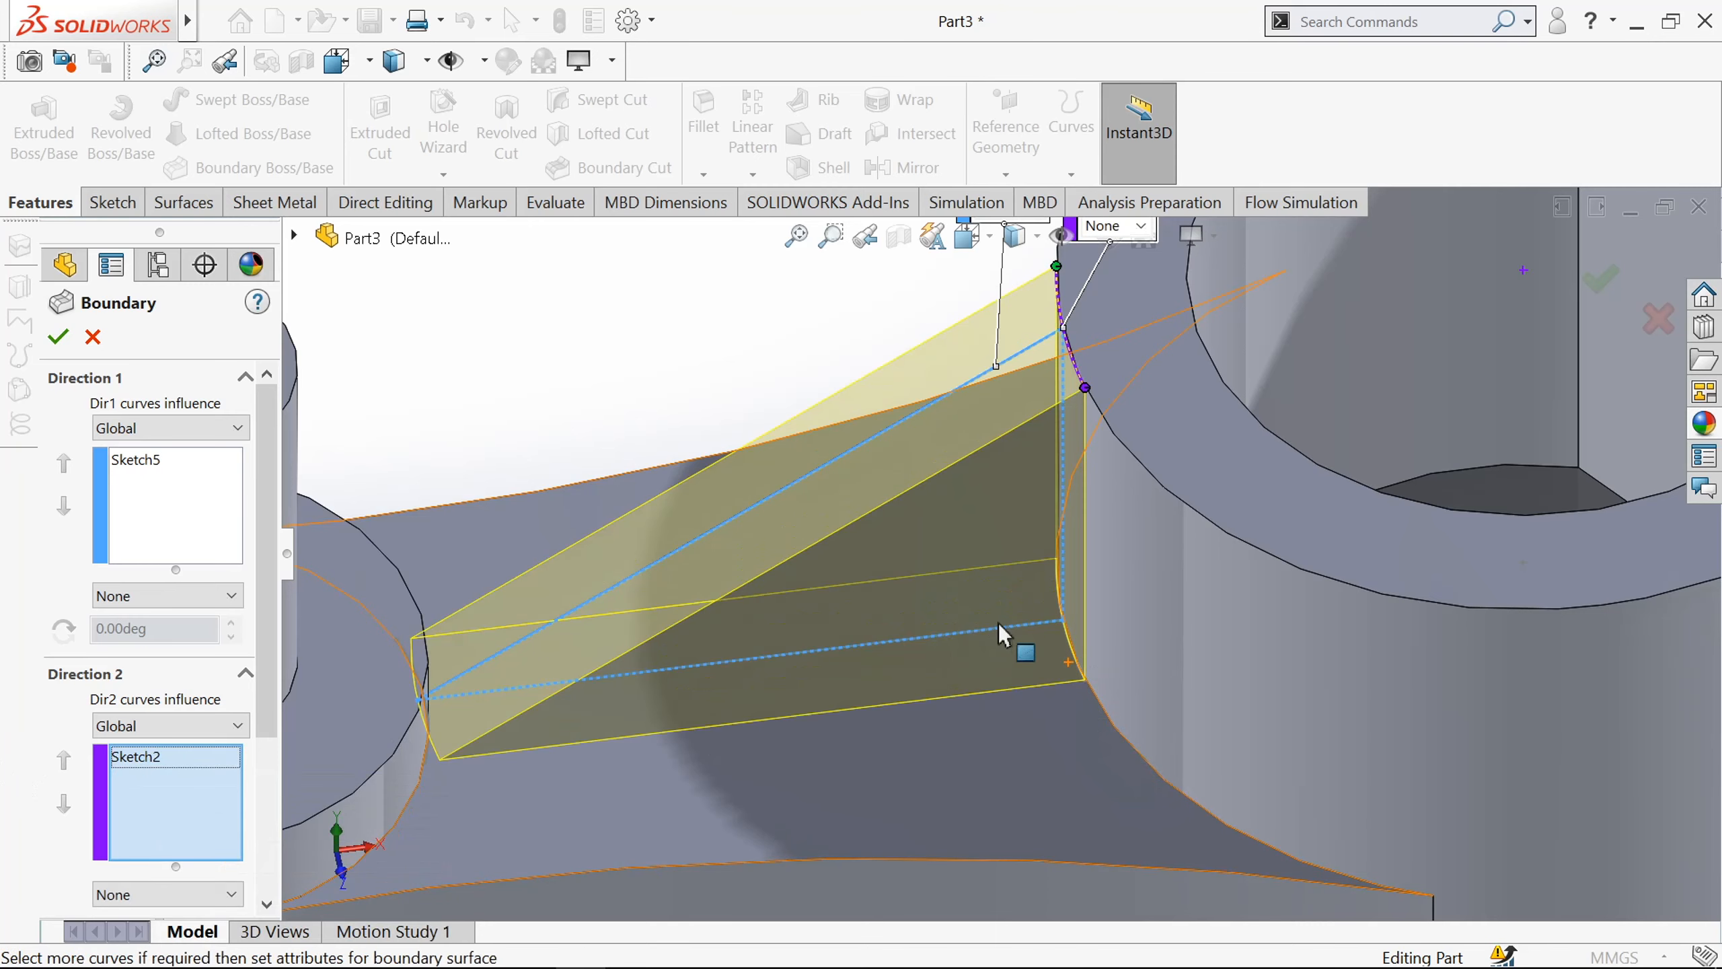
Add the central boss's lower arc as a Direction 2 curve, picking it near the end that matches the upper arc's connector.
scroll(998, 622, down, 3)
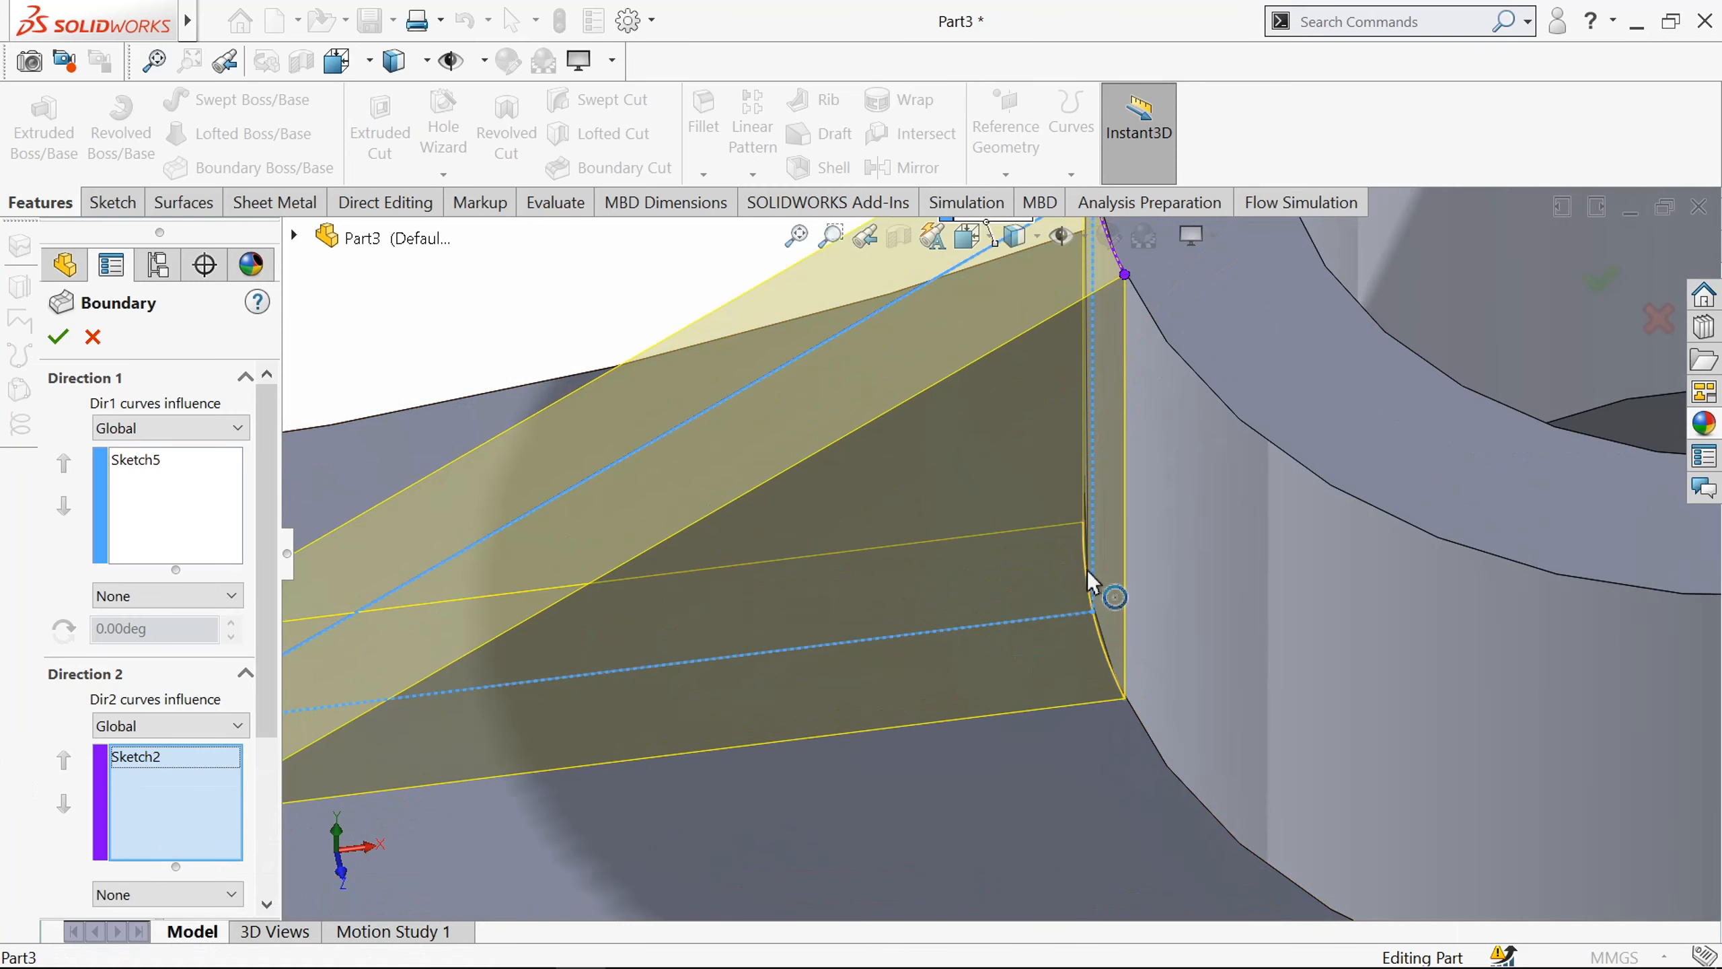
click(1088, 572)
scroll(1091, 576, up, 5)
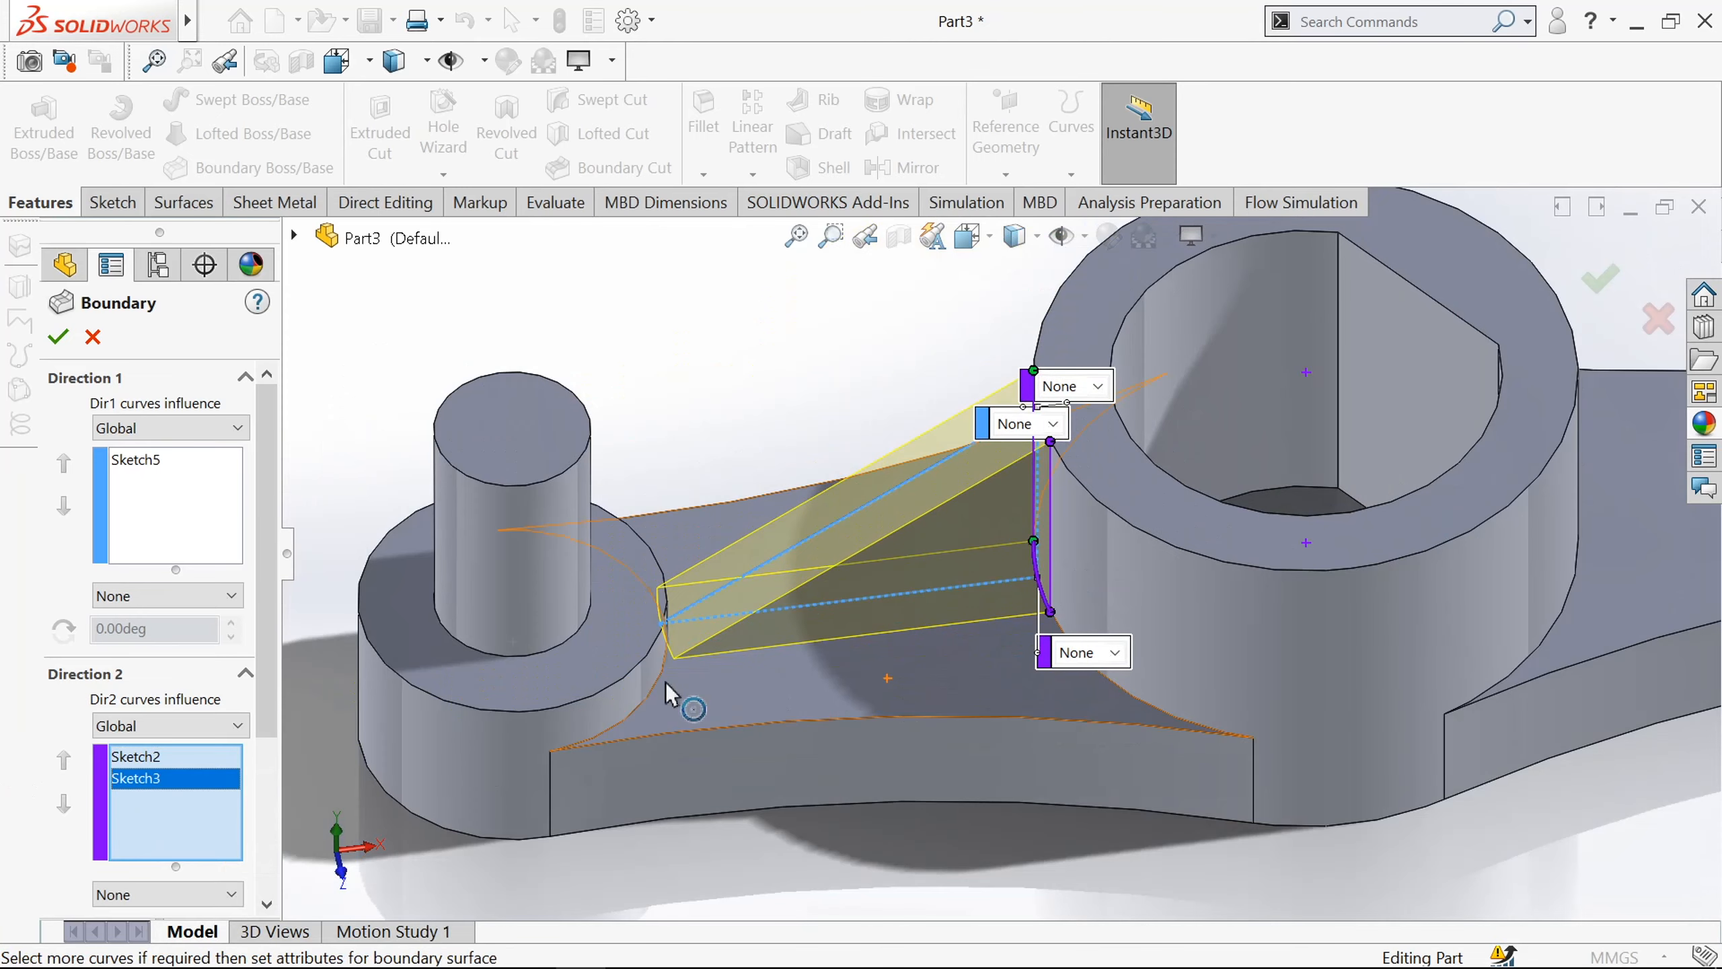
scroll(664, 685, down, 3)
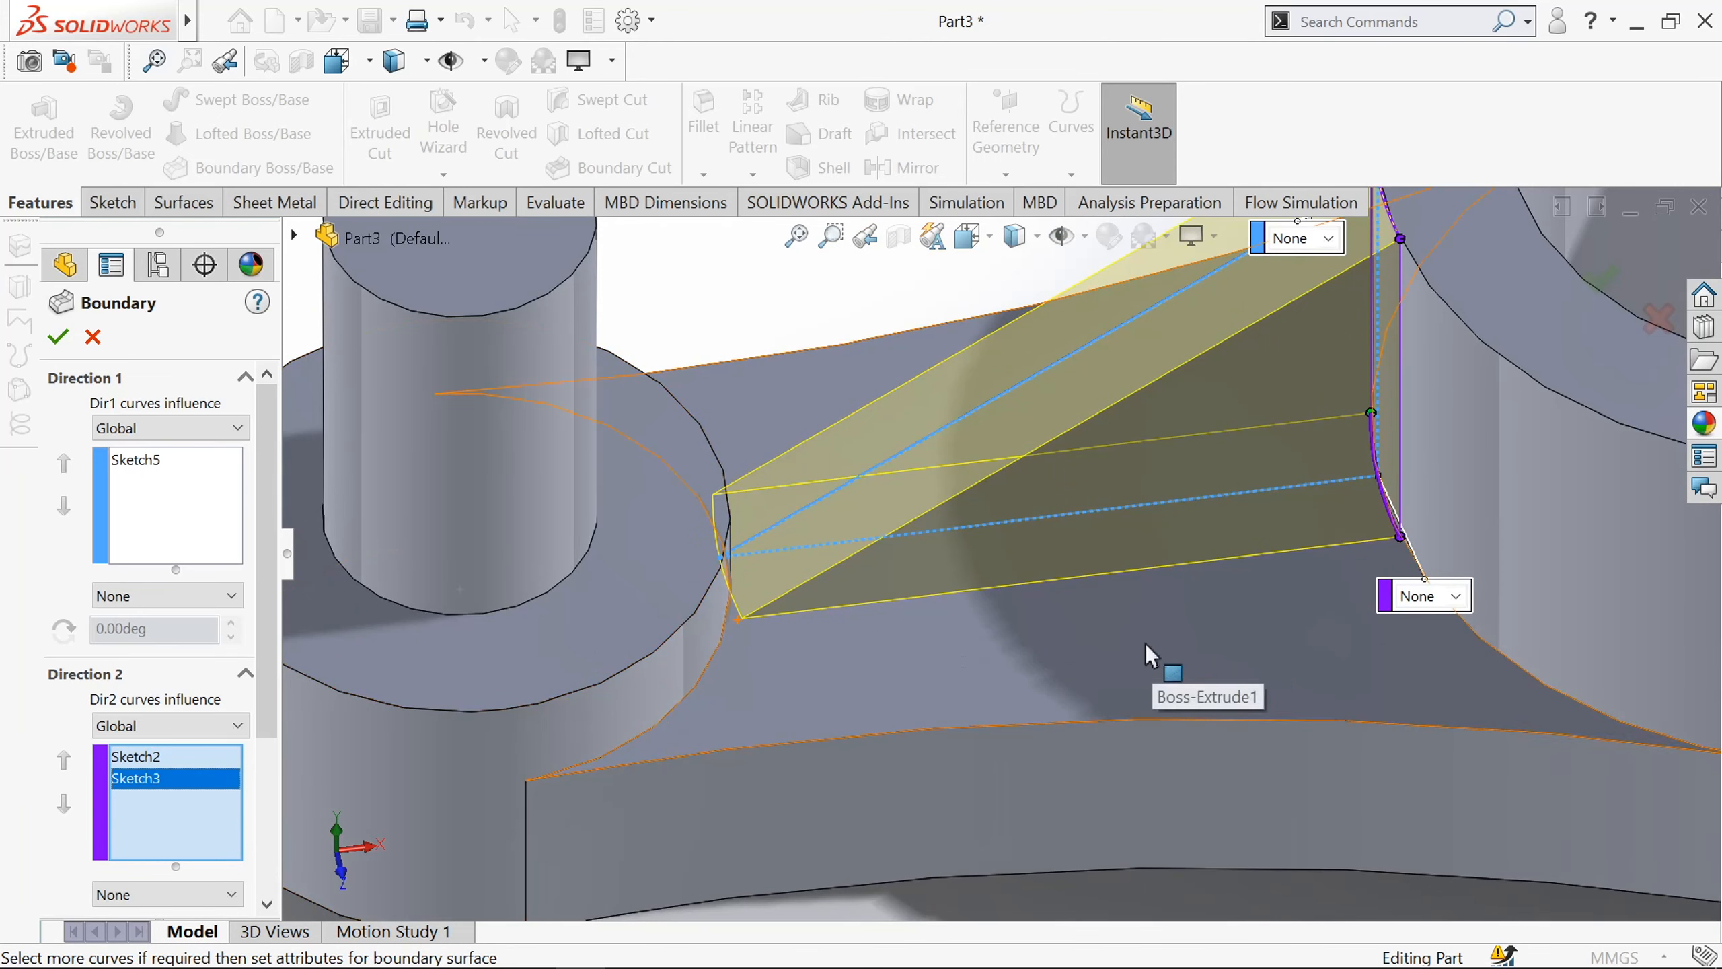
key(f)
scroll(773, 590, down, 6)
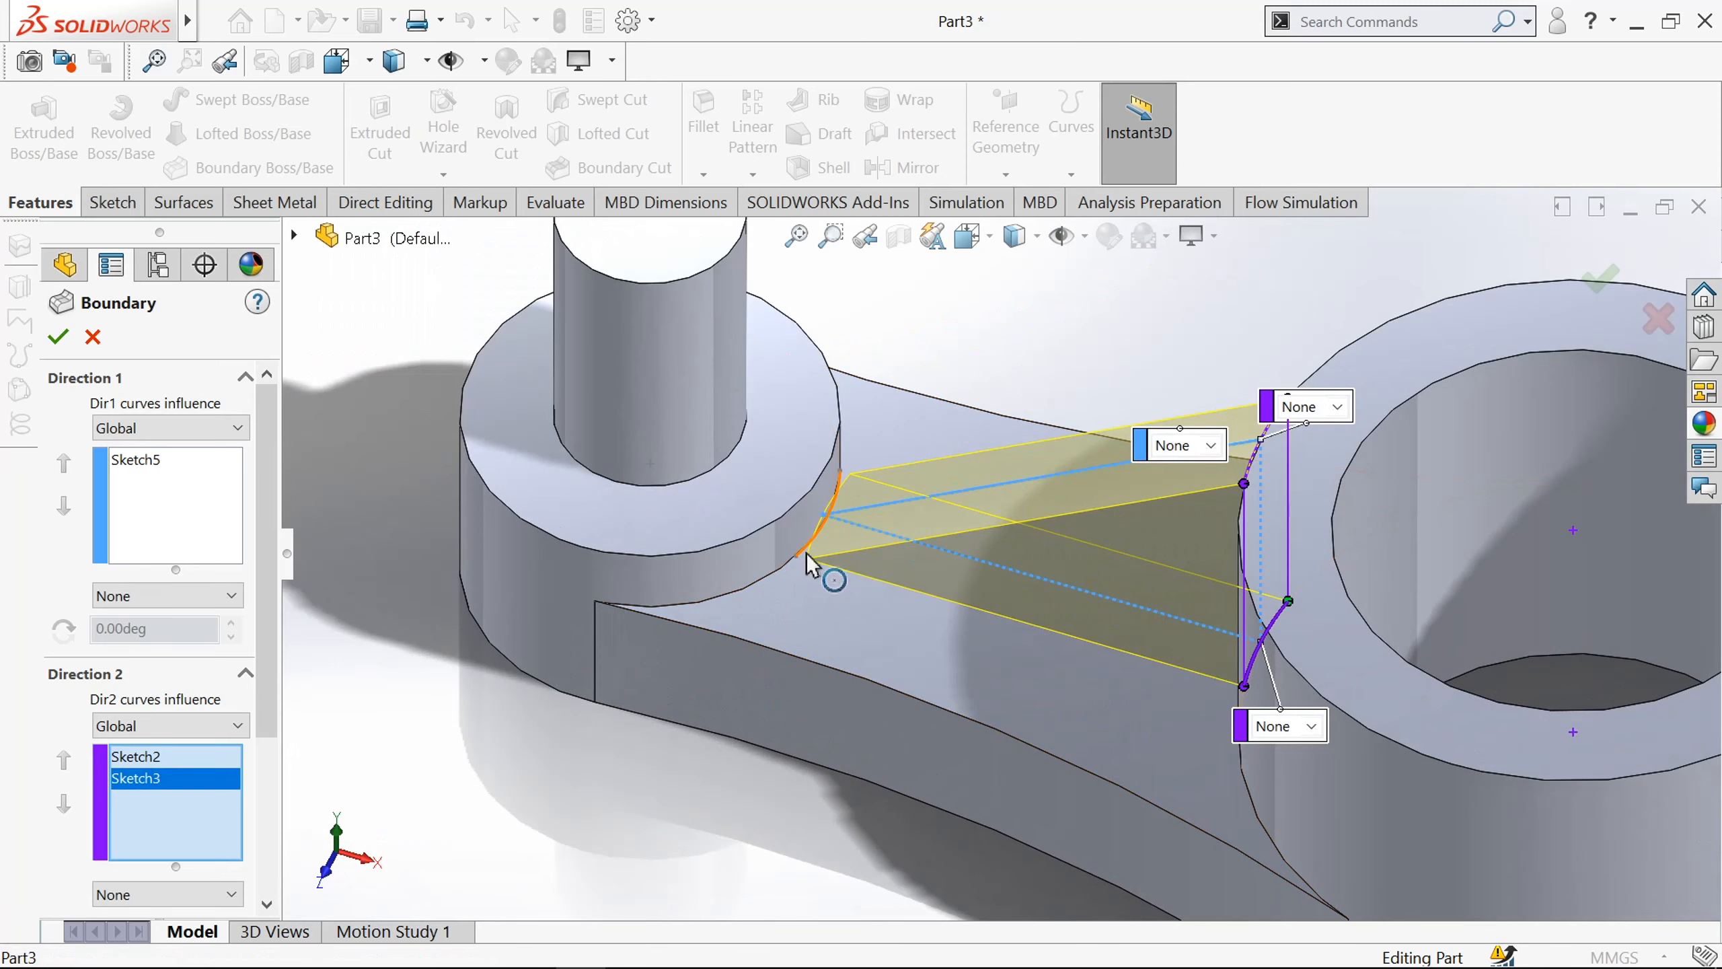
click(806, 551)
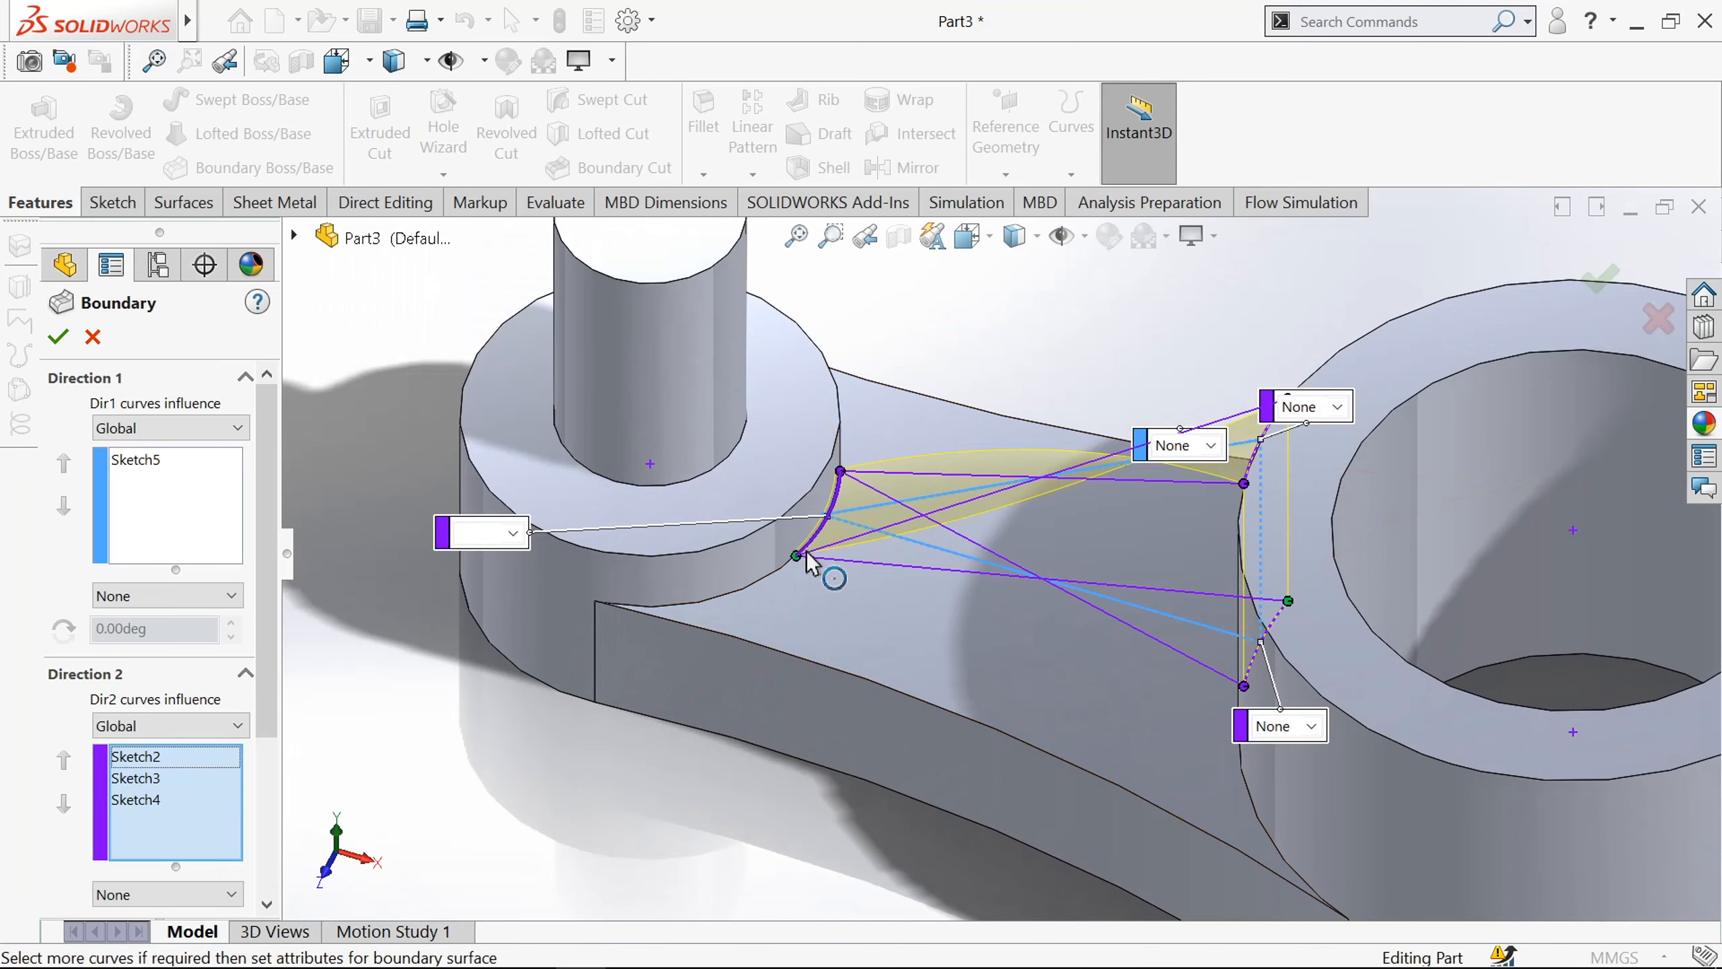
right_click(112, 811)
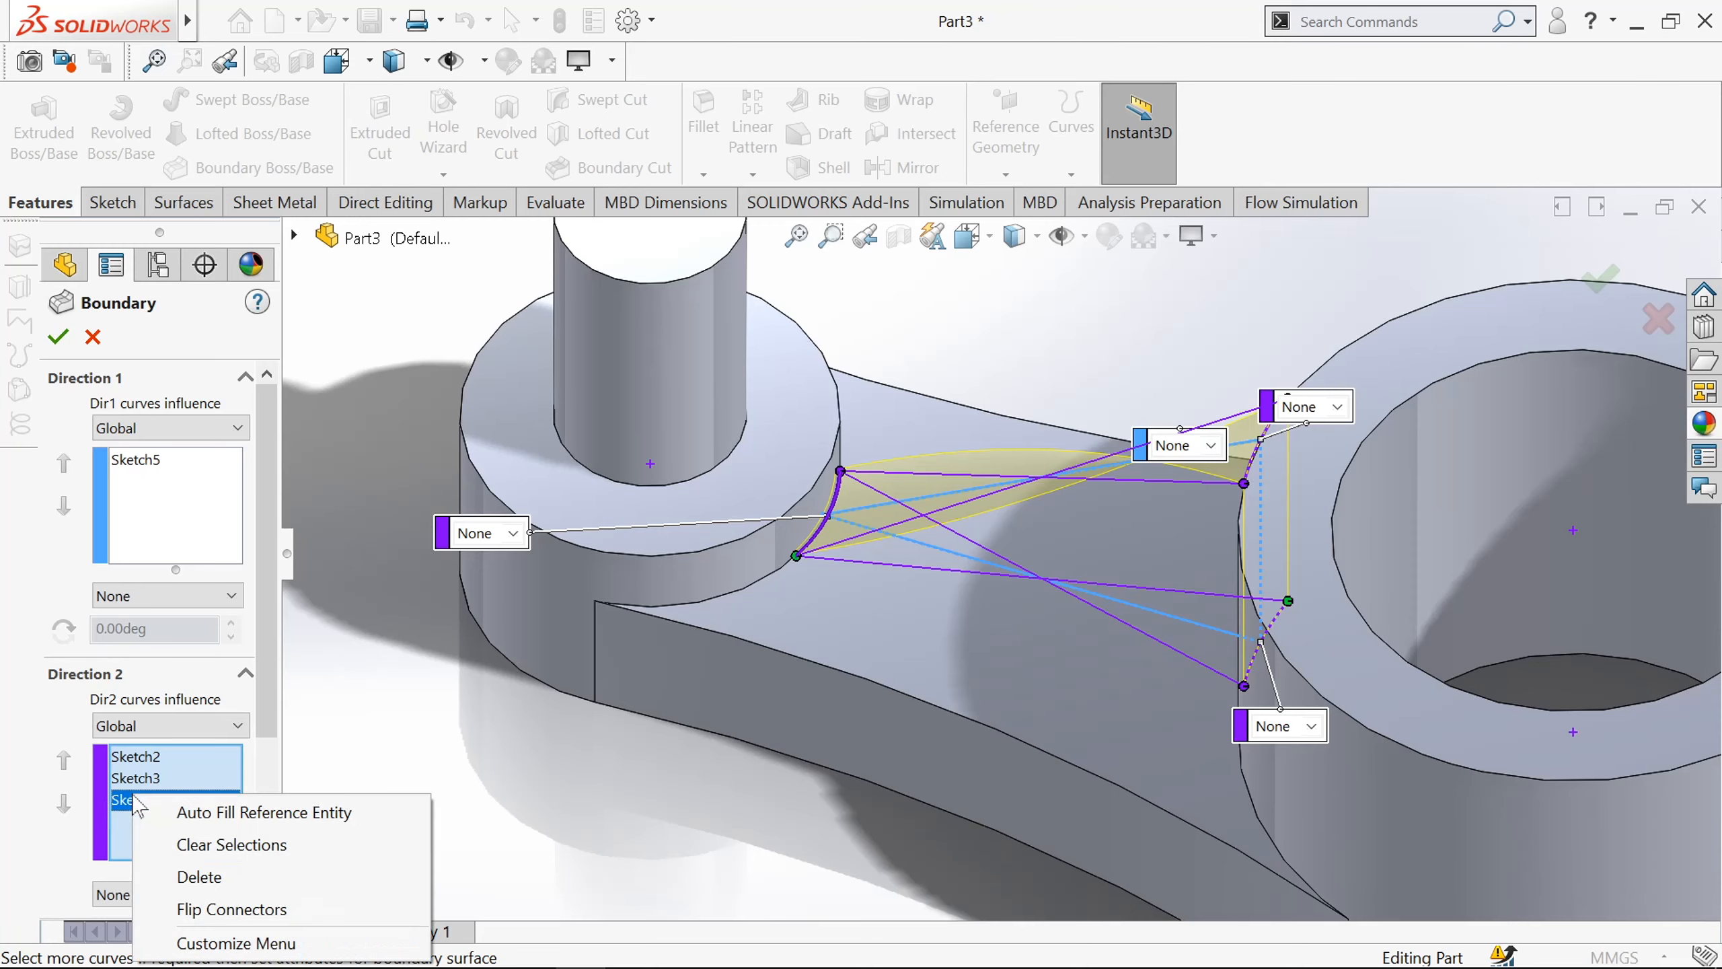
click(185, 877)
Add the pinned boss's arc as the third Direction 2 curve, picked near its far end to avoid twisted connectors, and create the boundary rib.
scroll(874, 539, down, 5)
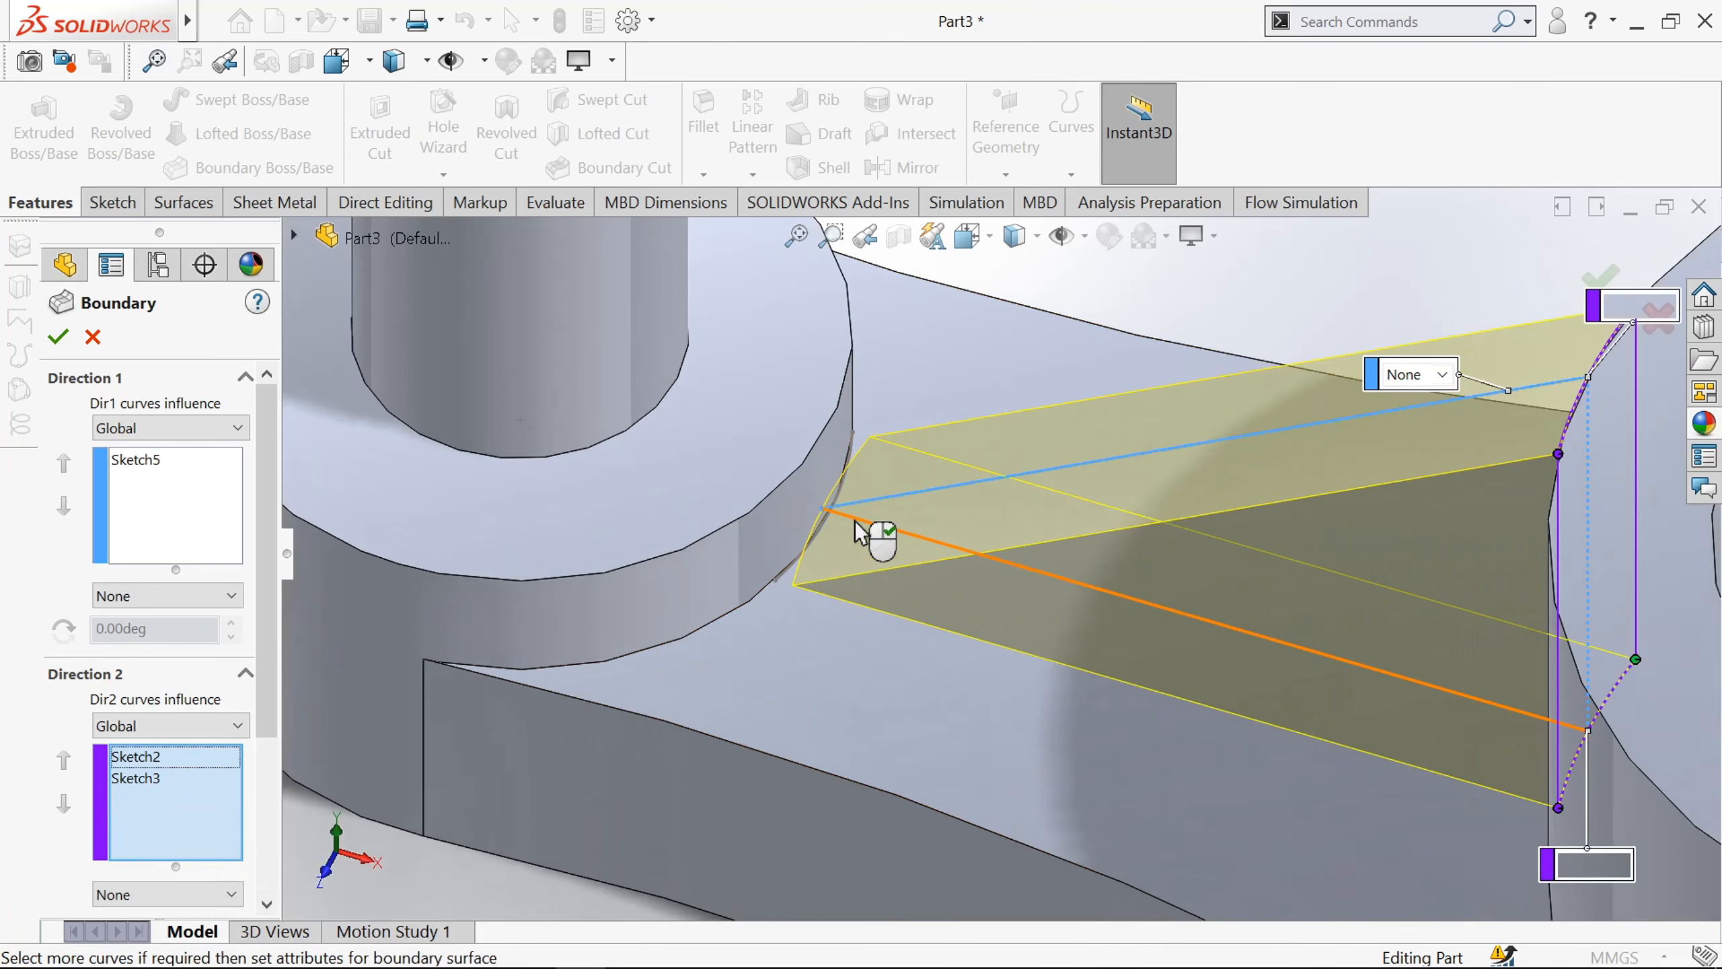
scroll(848, 483, up, 2)
click(849, 483)
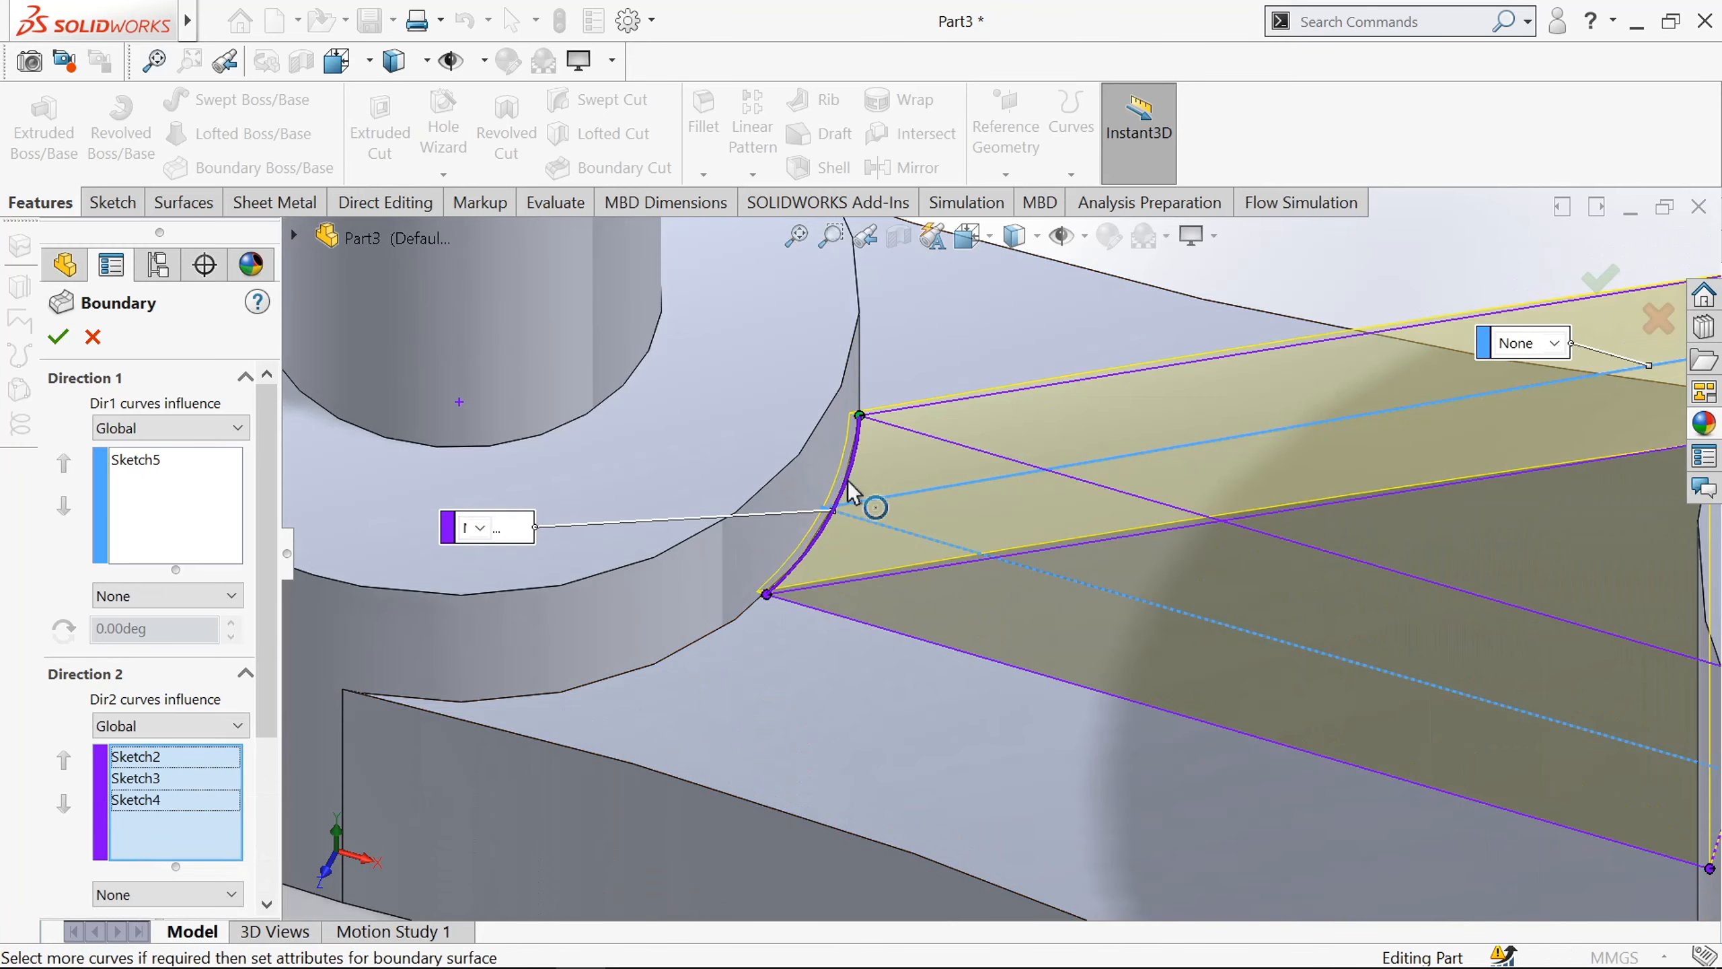
scroll(849, 483, up, 4)
scroll(848, 481, up, 1)
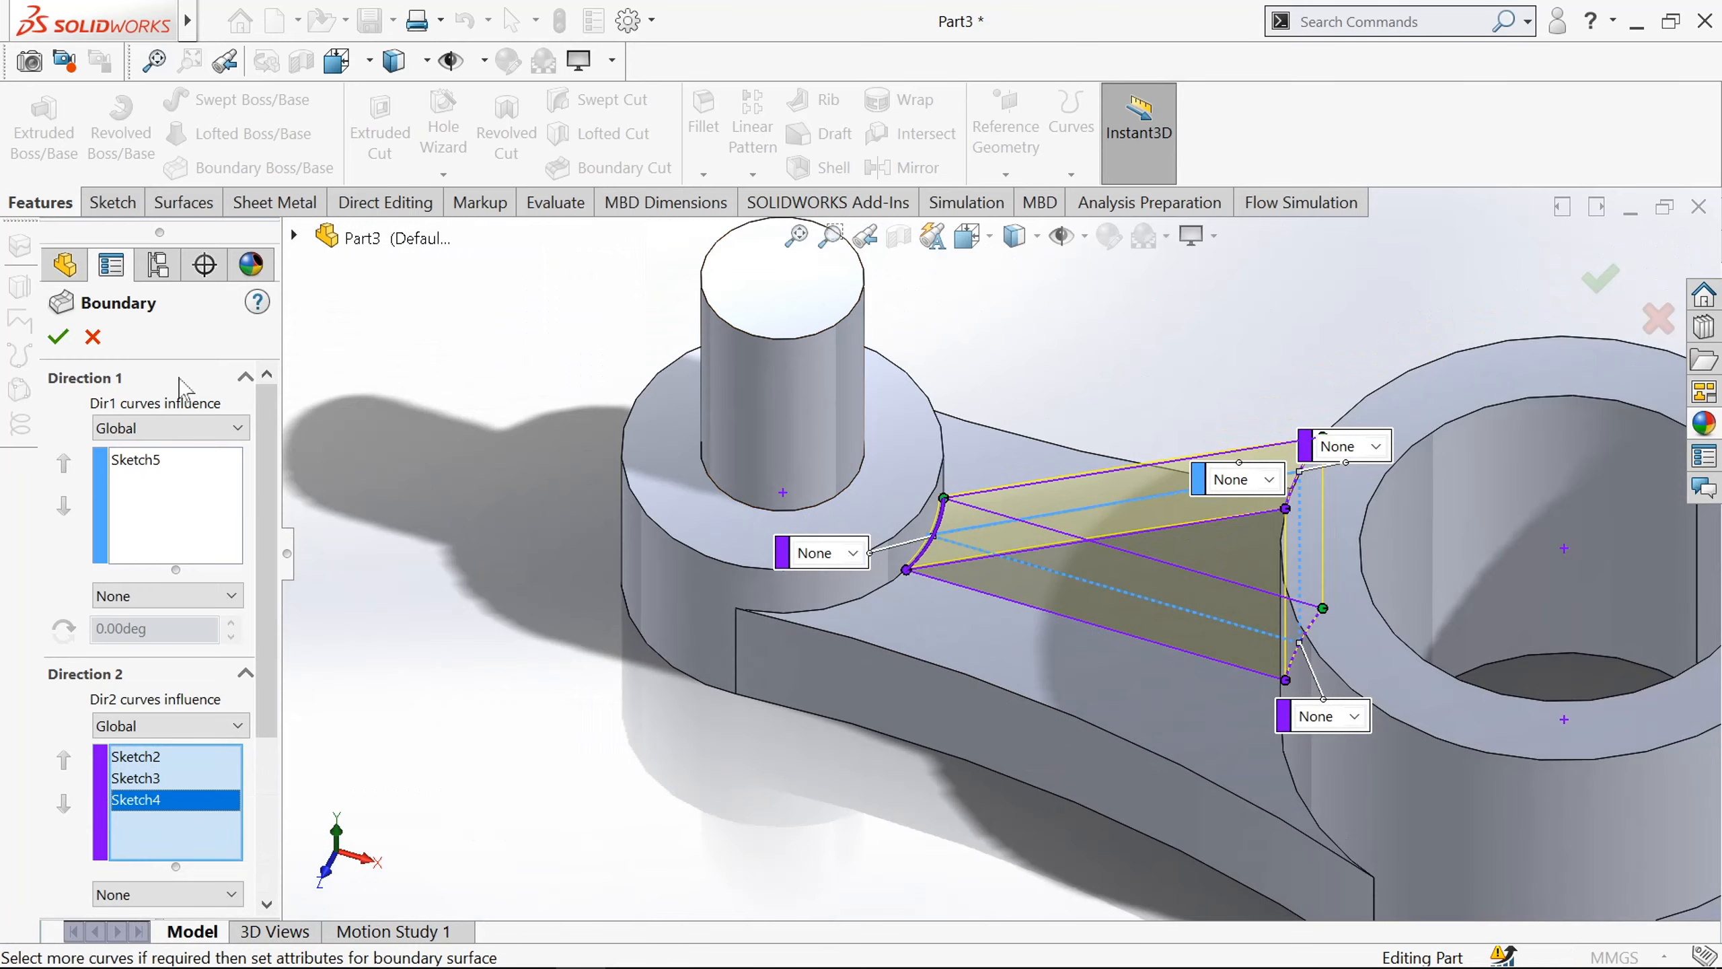
click(69, 335)
scroll(1056, 563, down, 2)
scroll(1056, 563, up, 4)
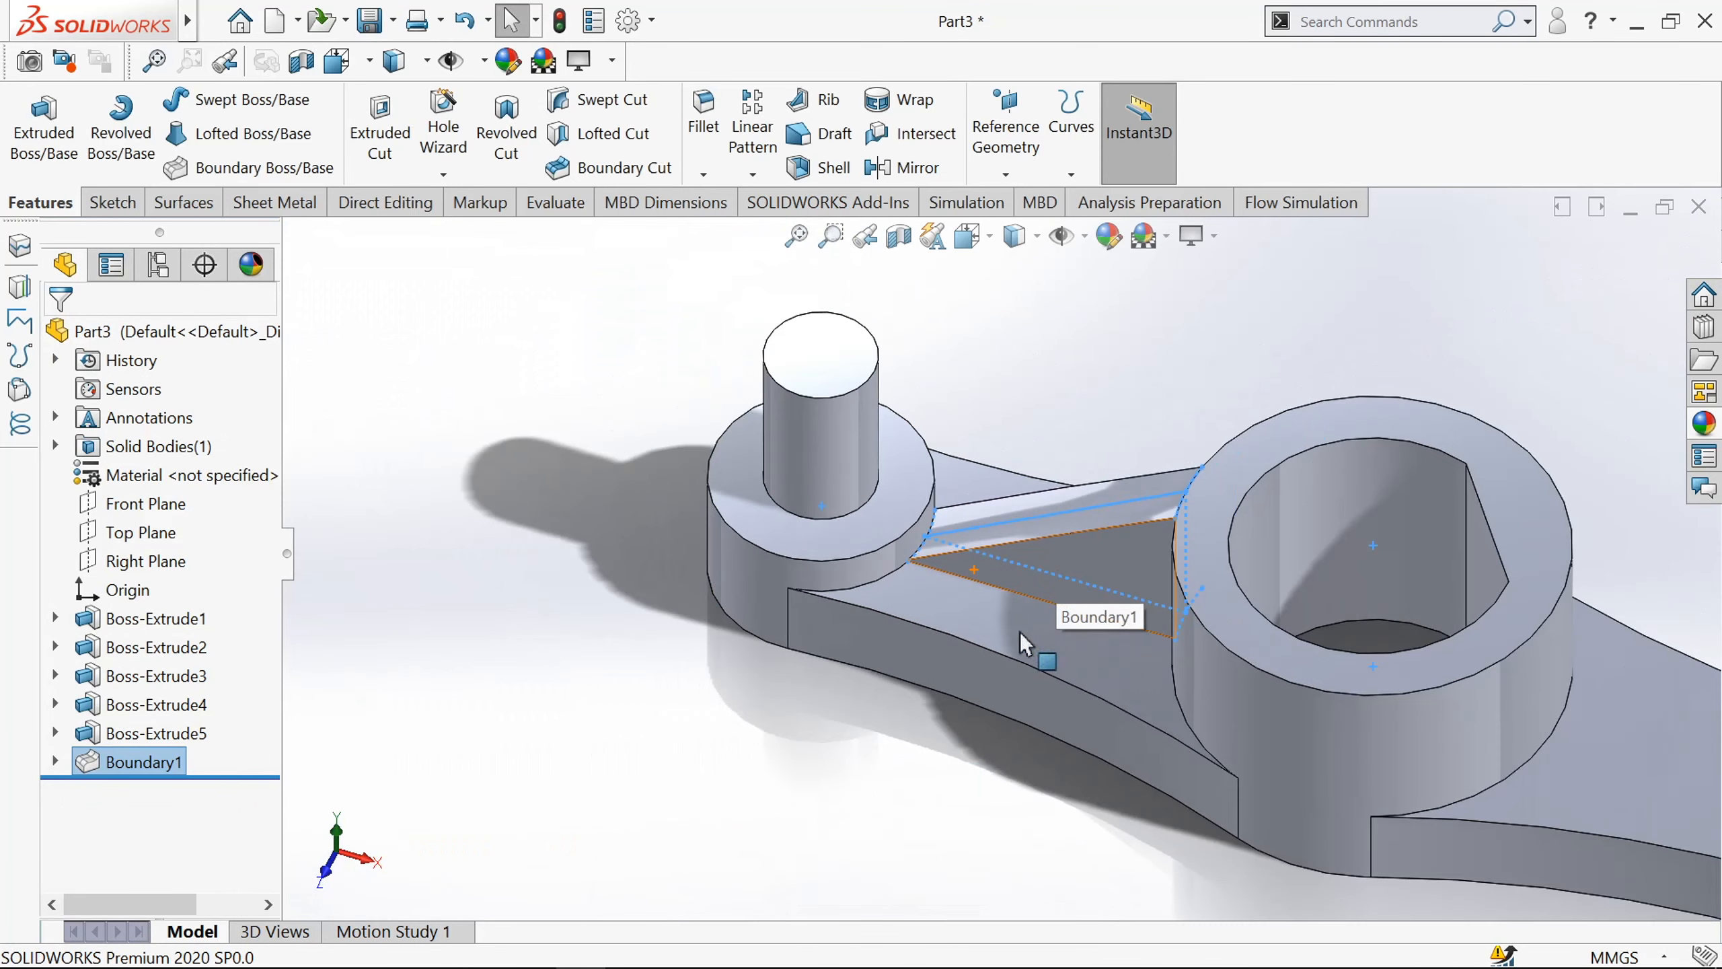
Examine the boundary rib up close, including where it meets the central boss's top rim.
click(763, 783)
middle_drag(762, 783, 850, 785)
scroll(1114, 607, down, 3)
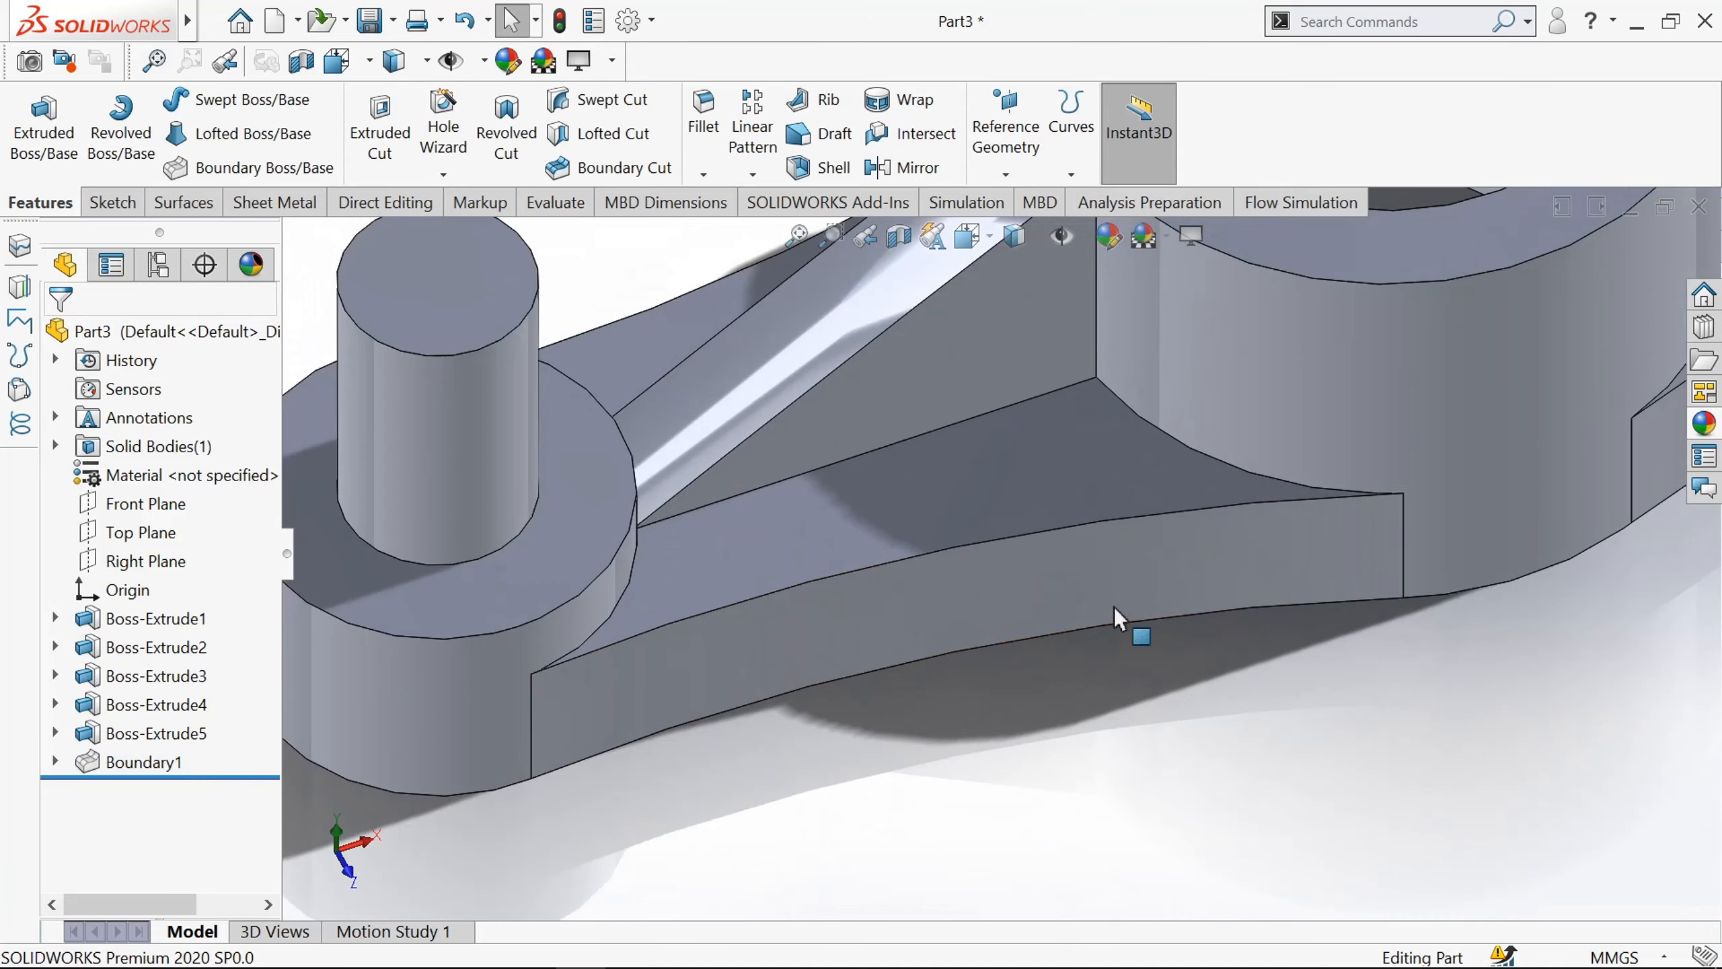
scroll(1114, 606, up, 3)
scroll(1138, 302, down, 2)
scroll(1138, 301, down, 2)
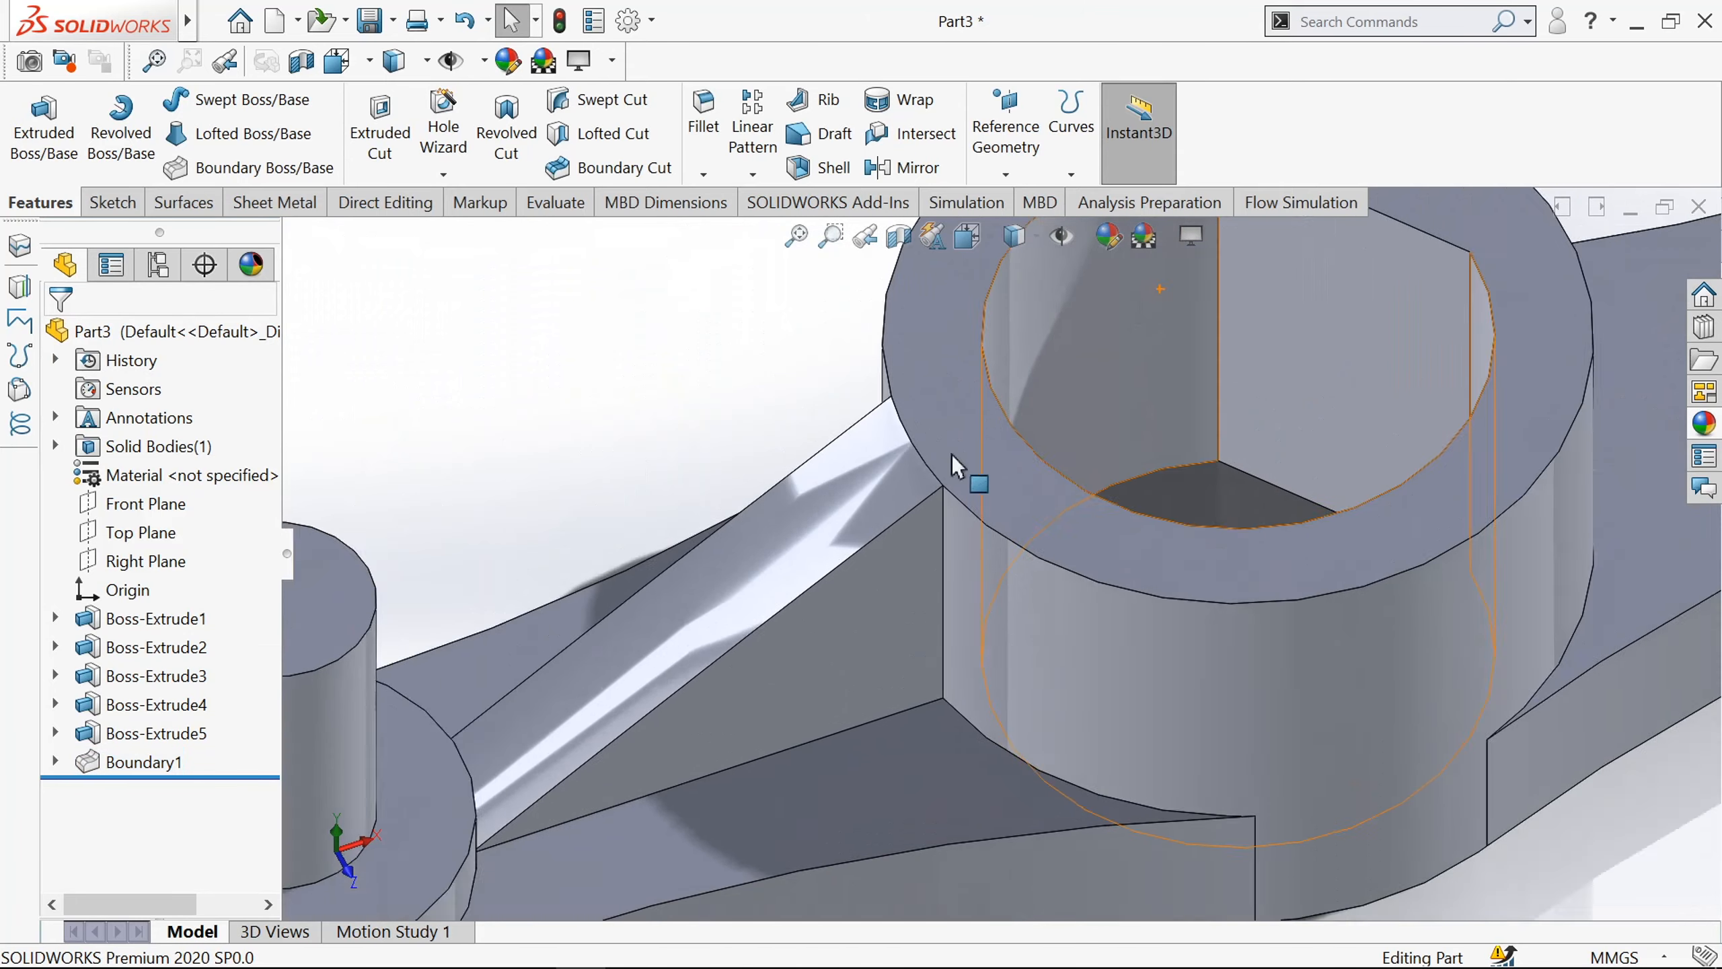
scroll(952, 456, down, 6)
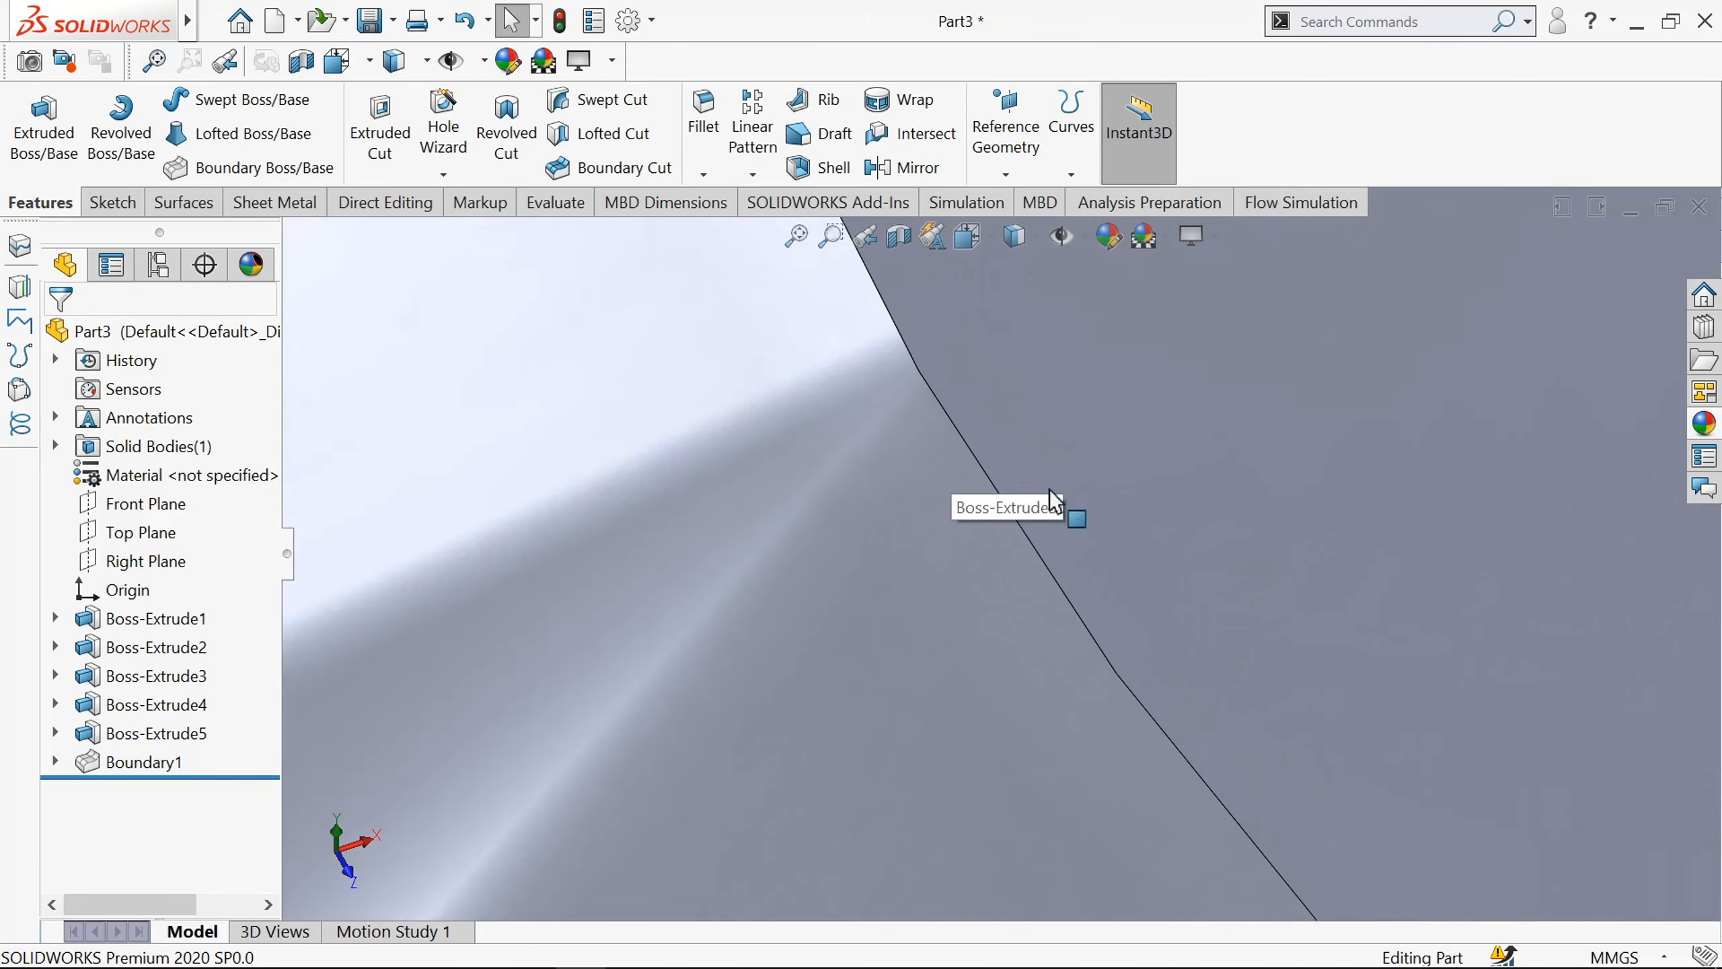
scroll(1051, 490, up, 8)
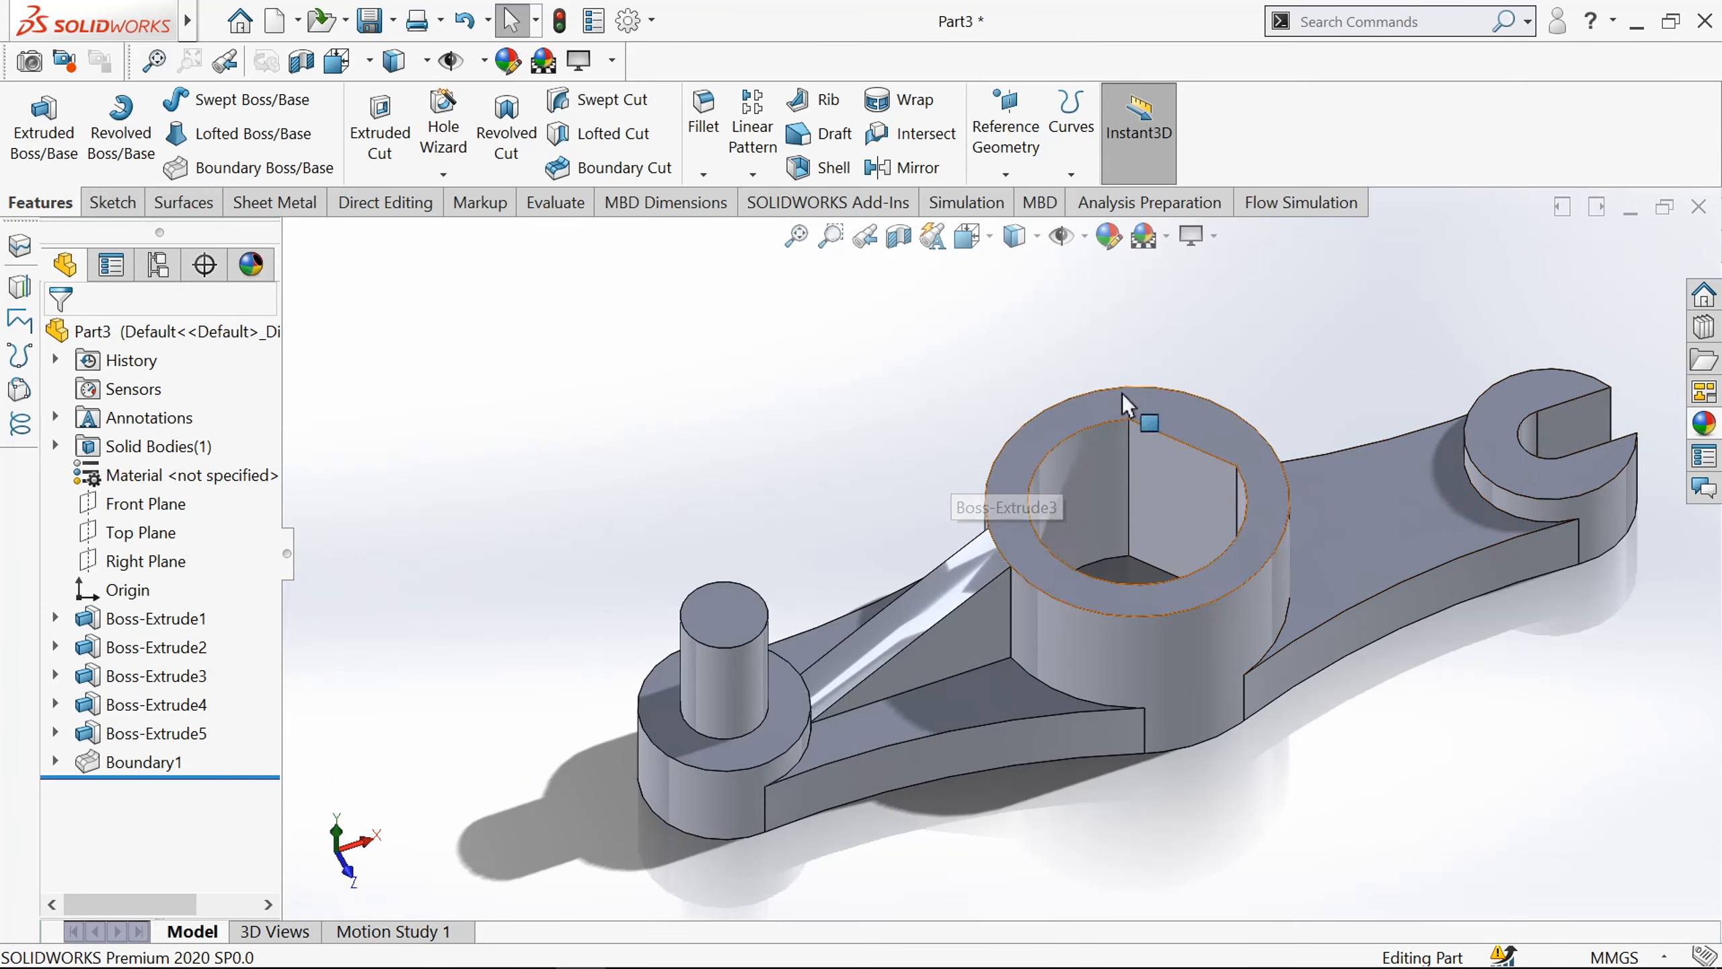
Mirror the boundary rib about the Right Plane onto the slotted-end side of the central boss.
click(886, 173)
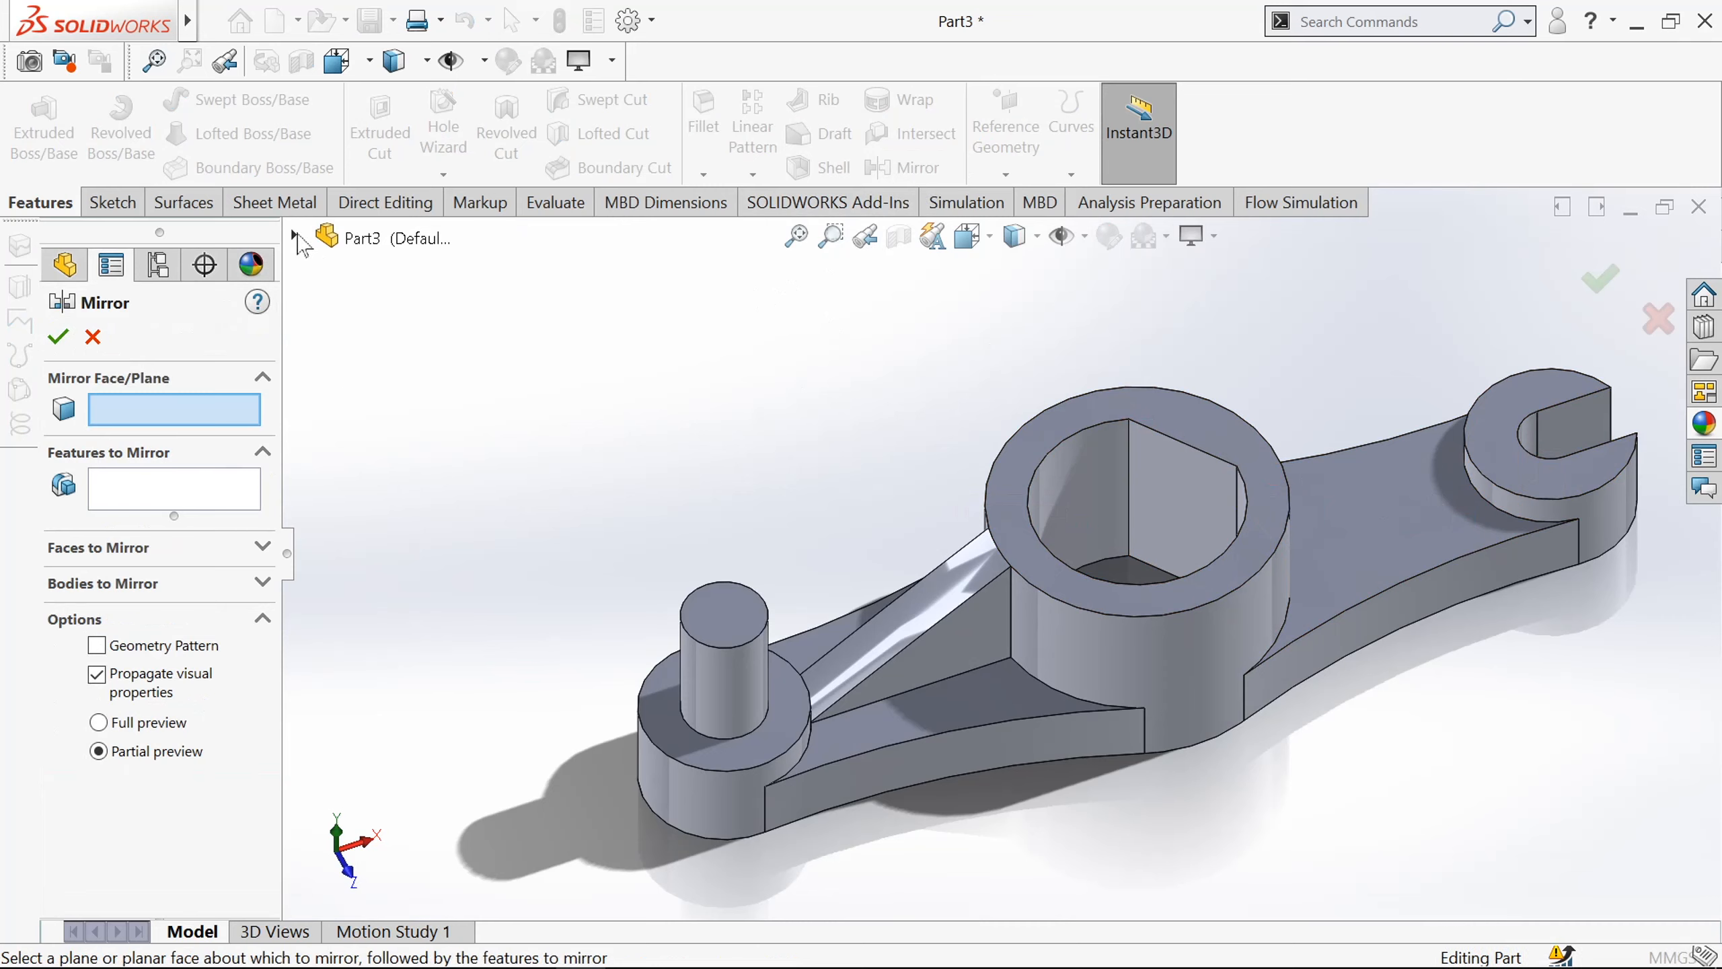
click(296, 237)
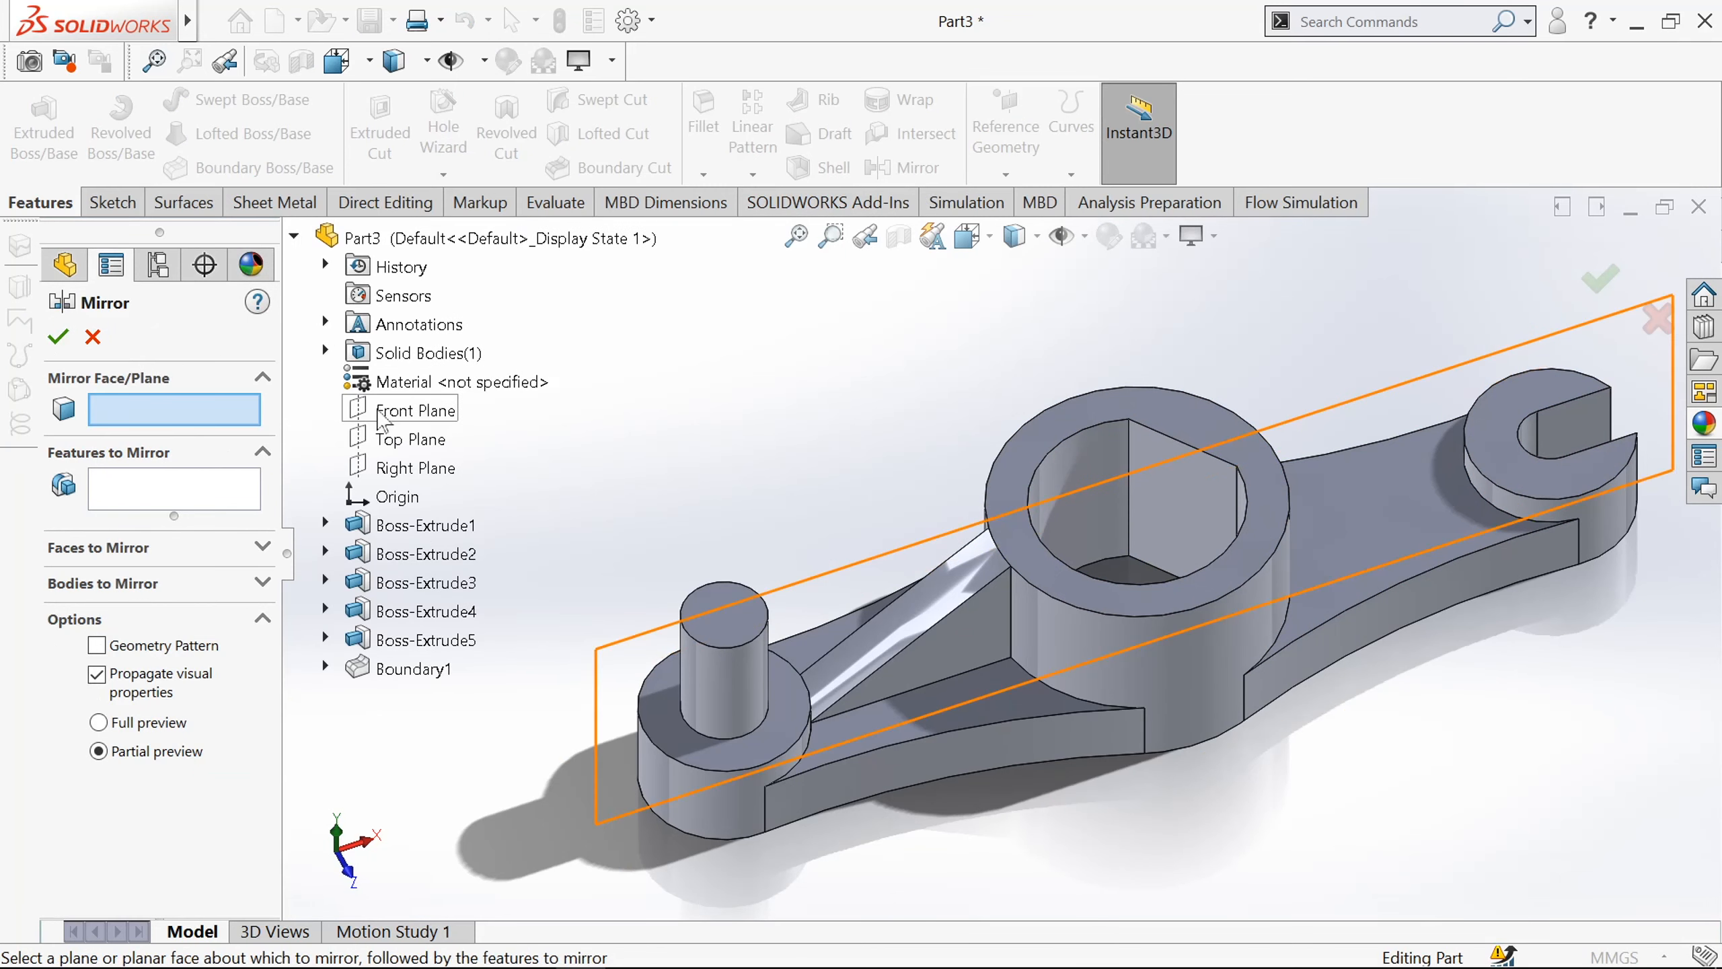
click(384, 469)
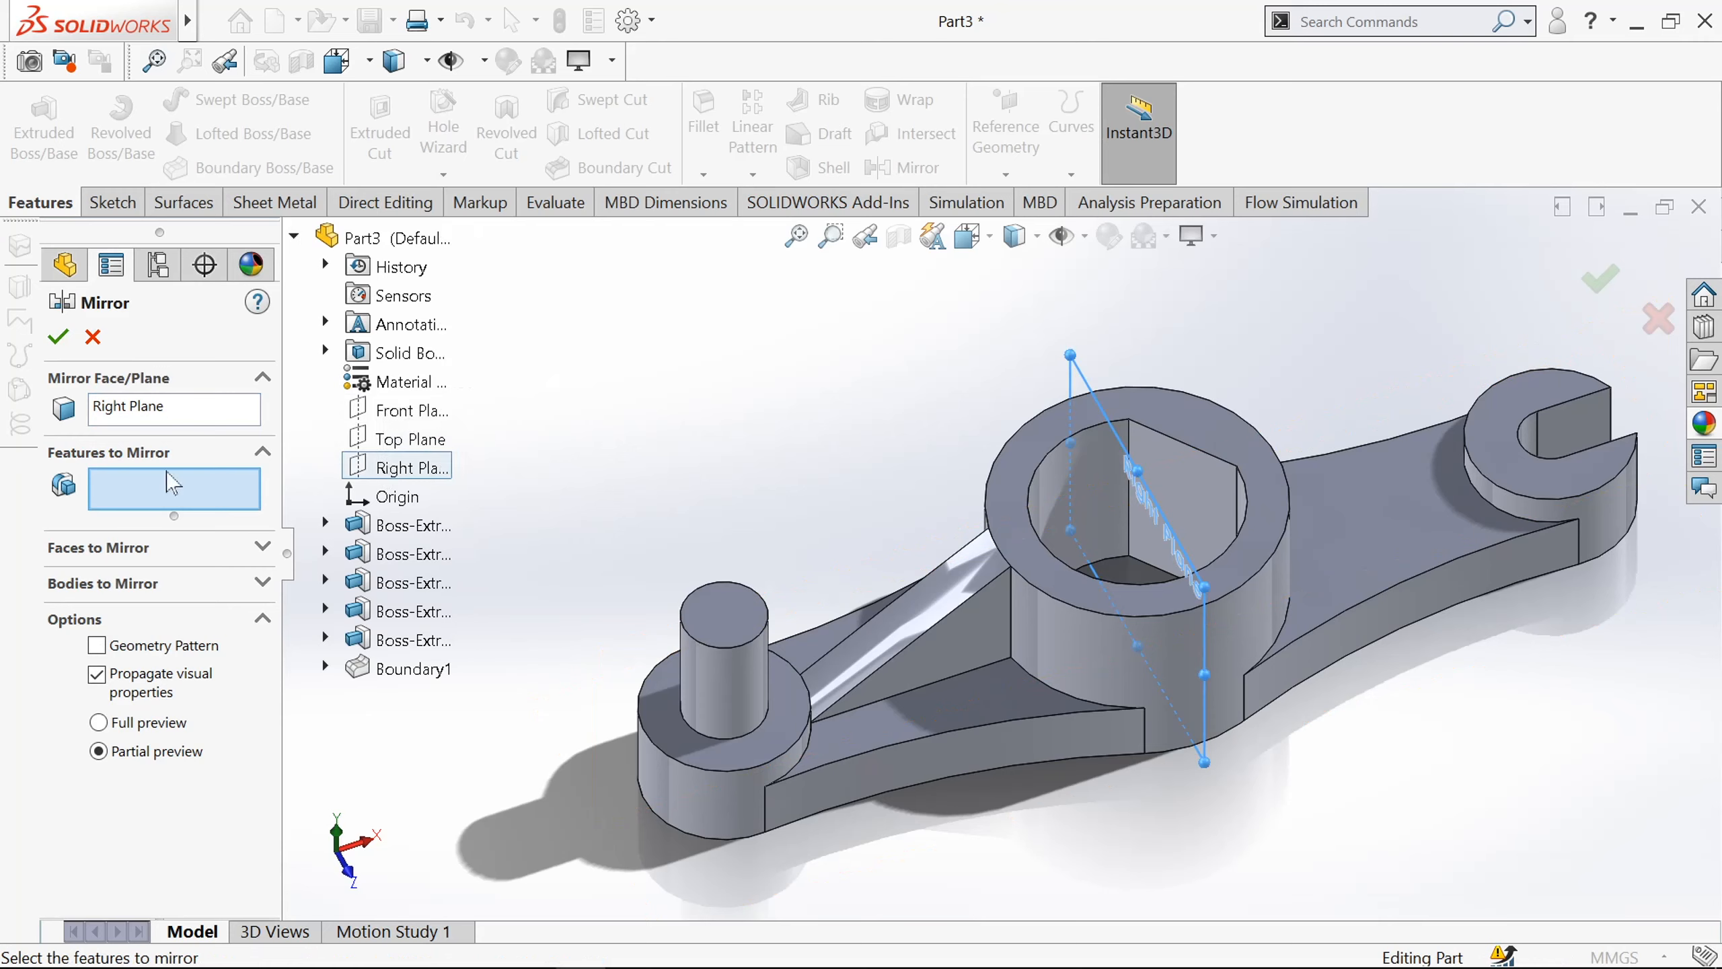
click(892, 638)
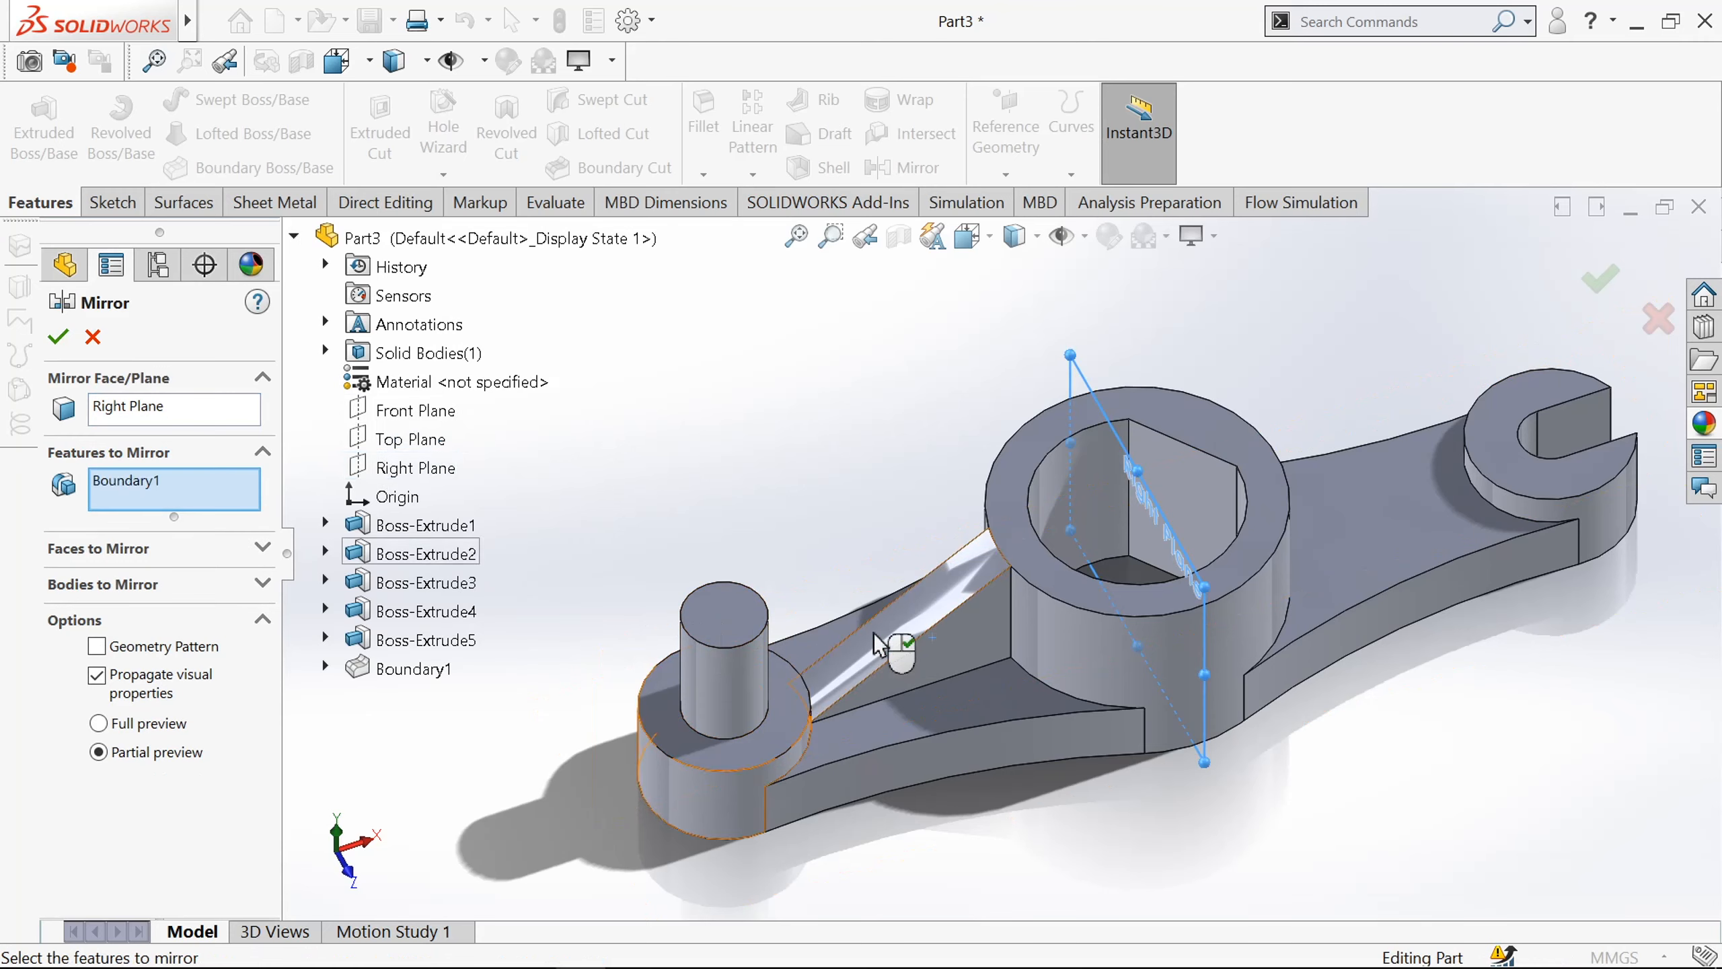
click(58, 336)
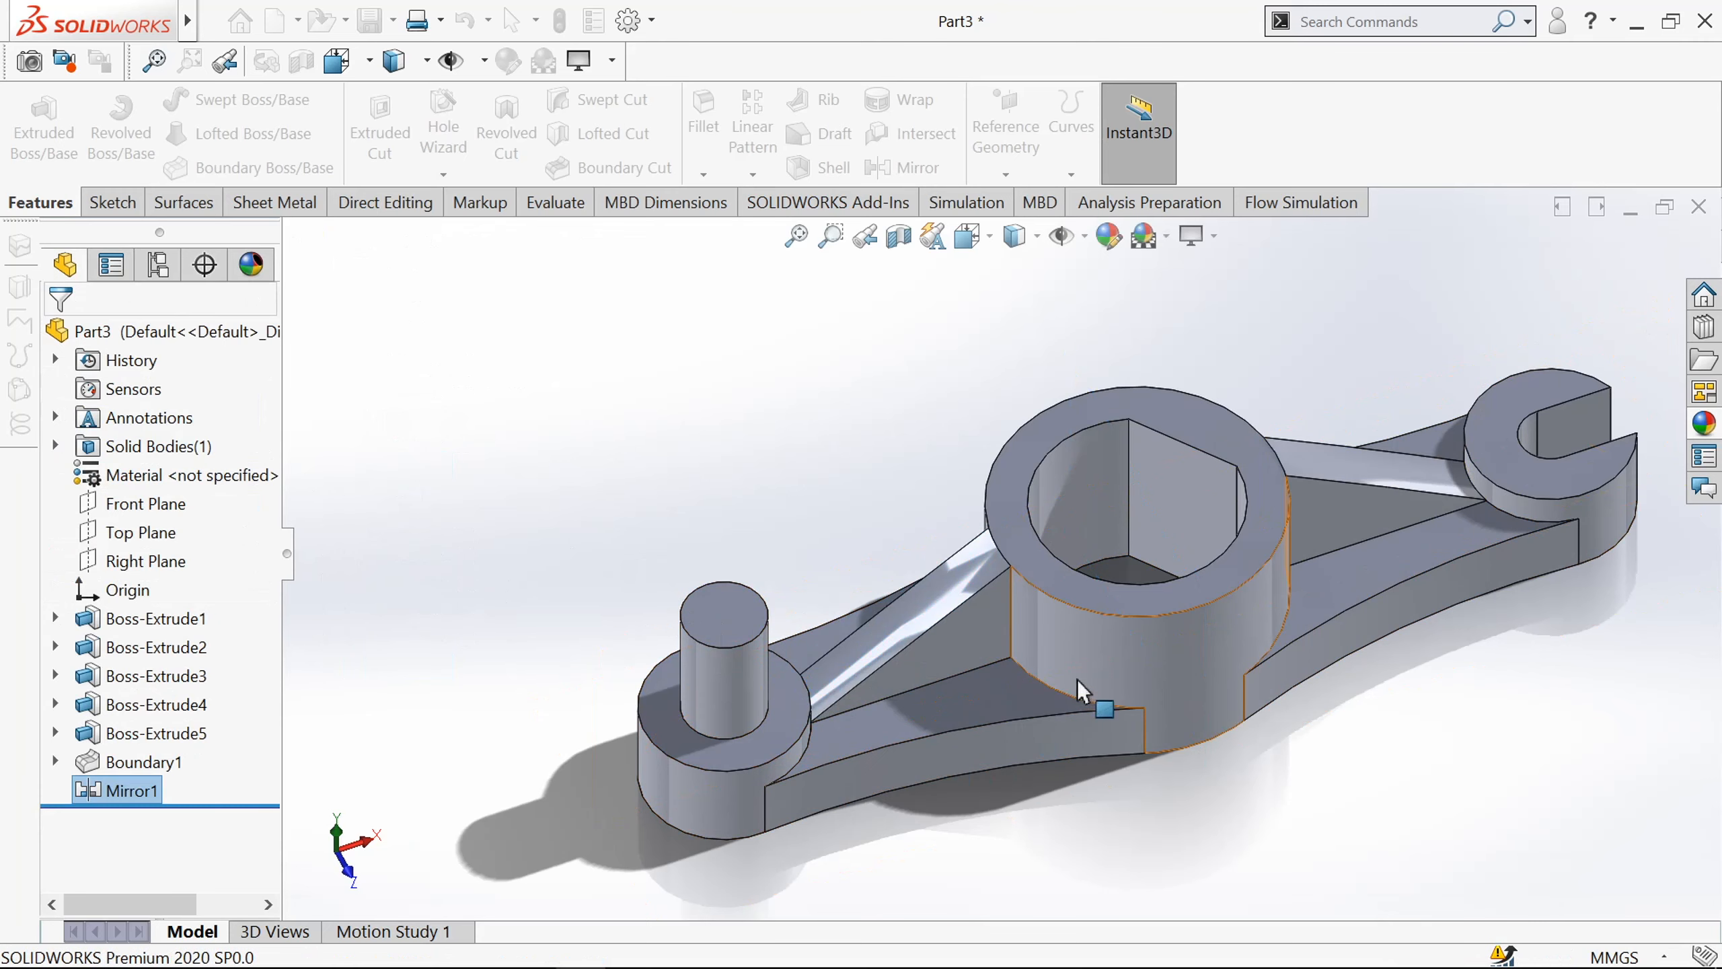
Apply the polished steel appearance from the Metal > Steel category to the whole part.
scroll(1067, 680, up, 1)
middle_drag(1314, 696, 1215, 608)
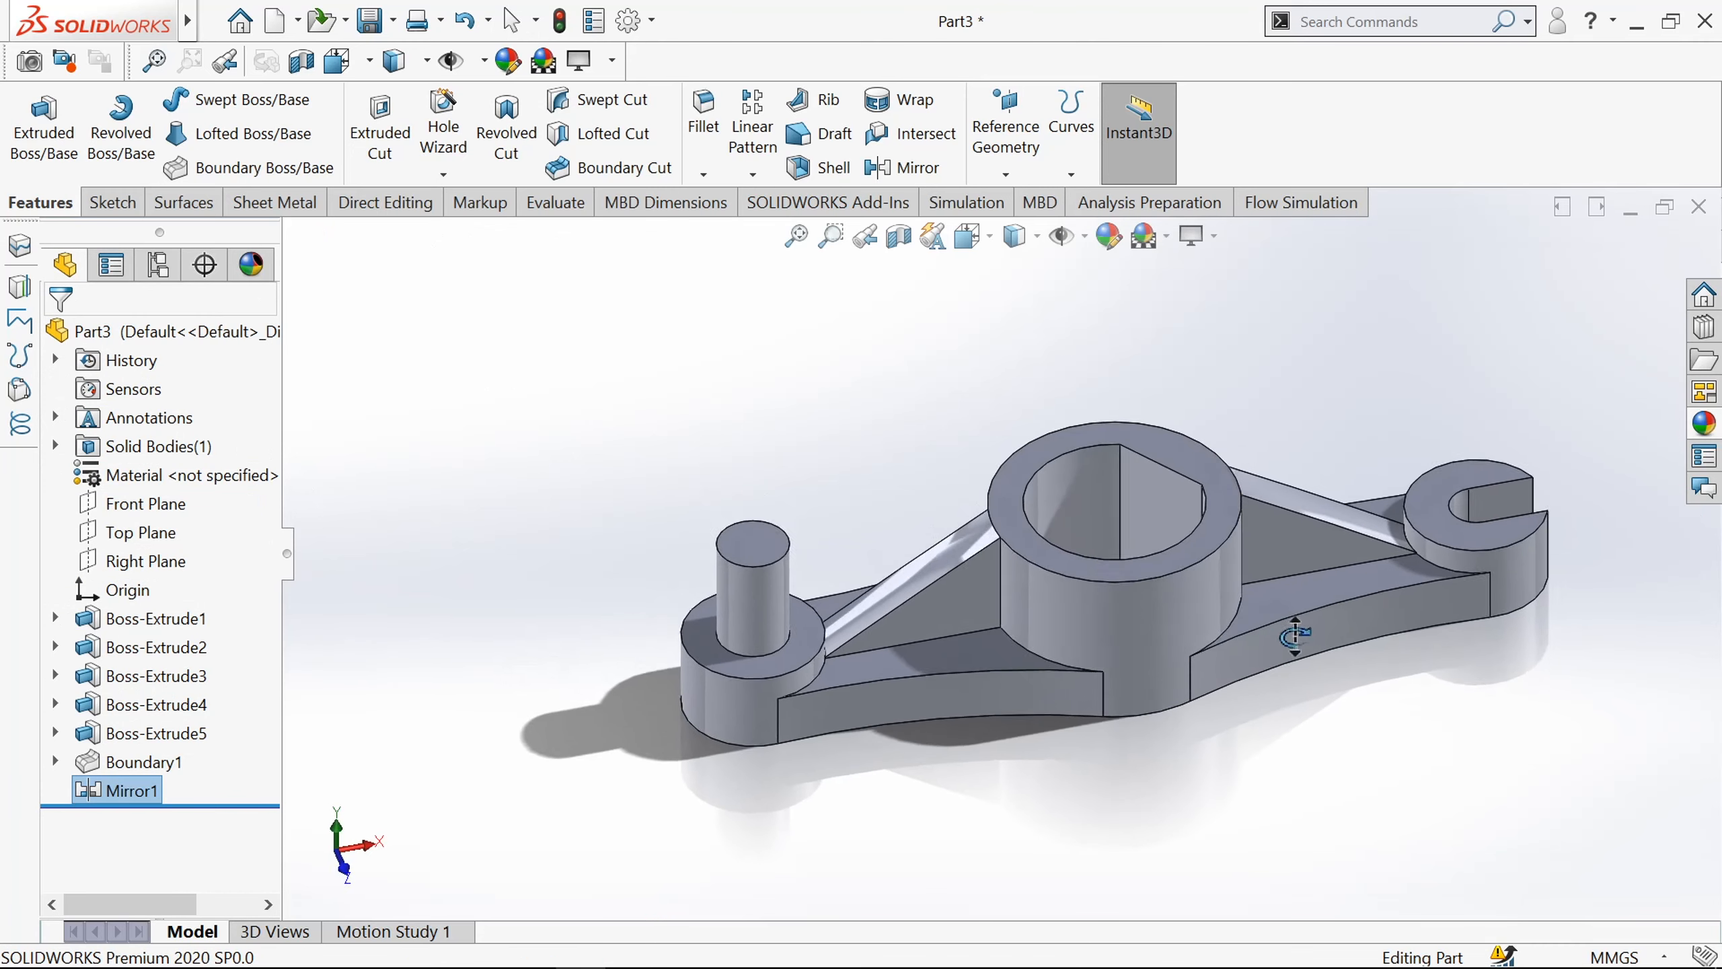
click(183, 332)
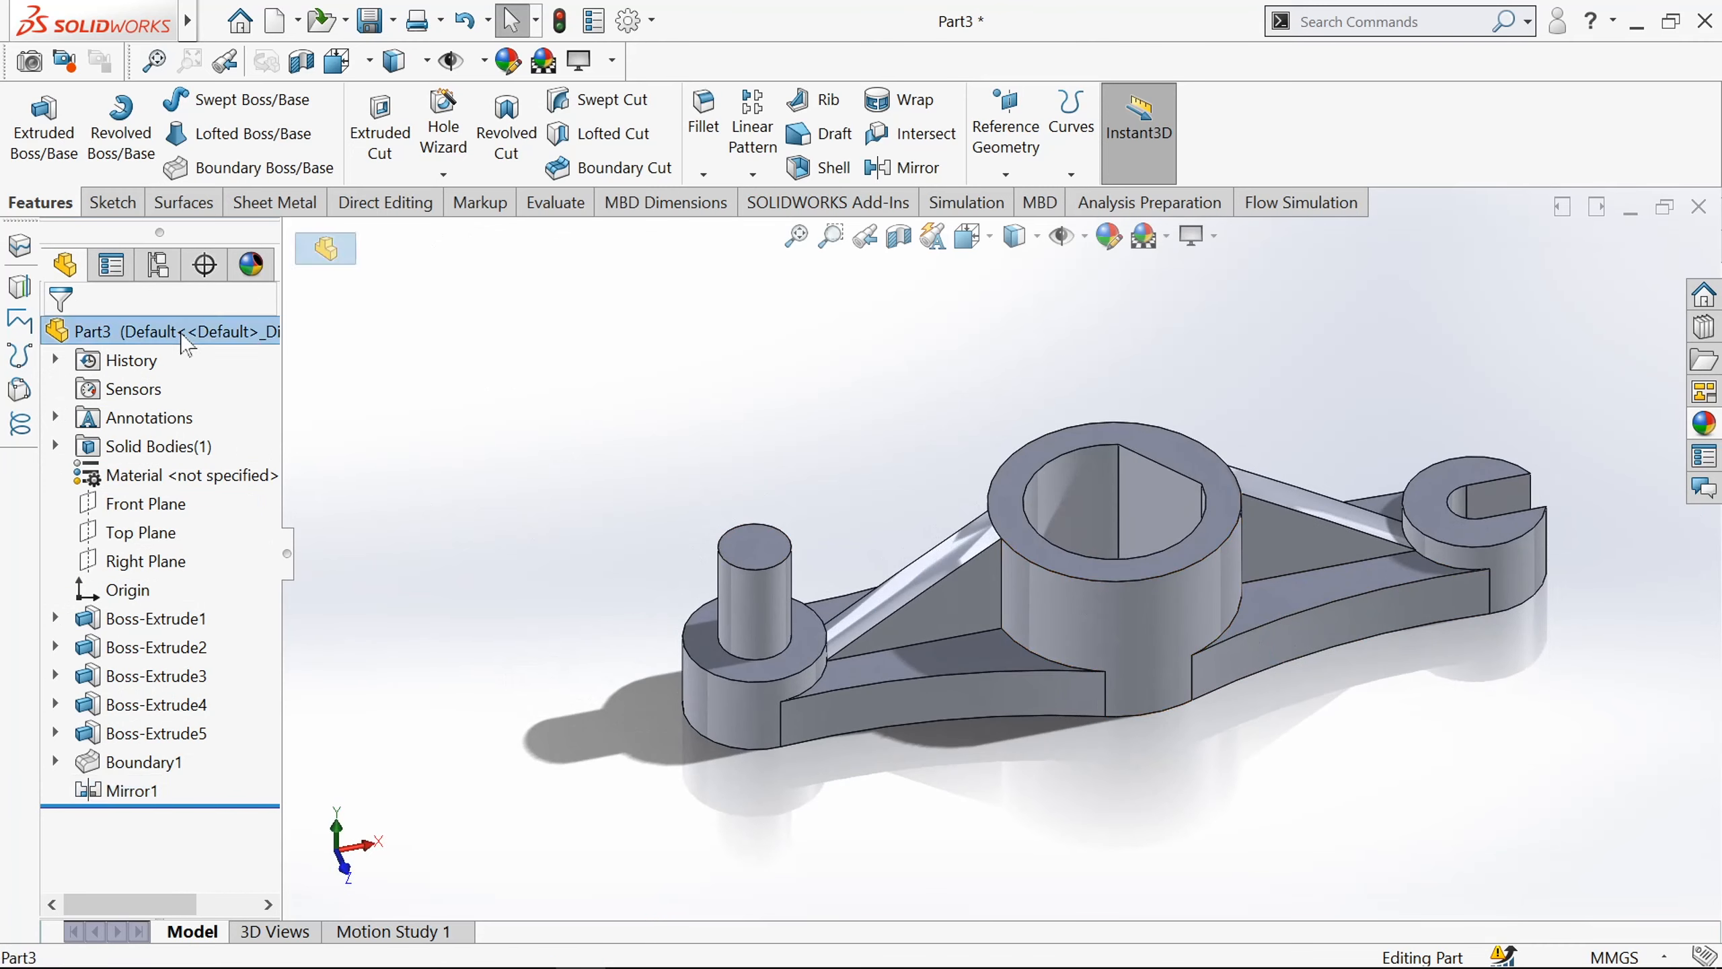
click(1108, 237)
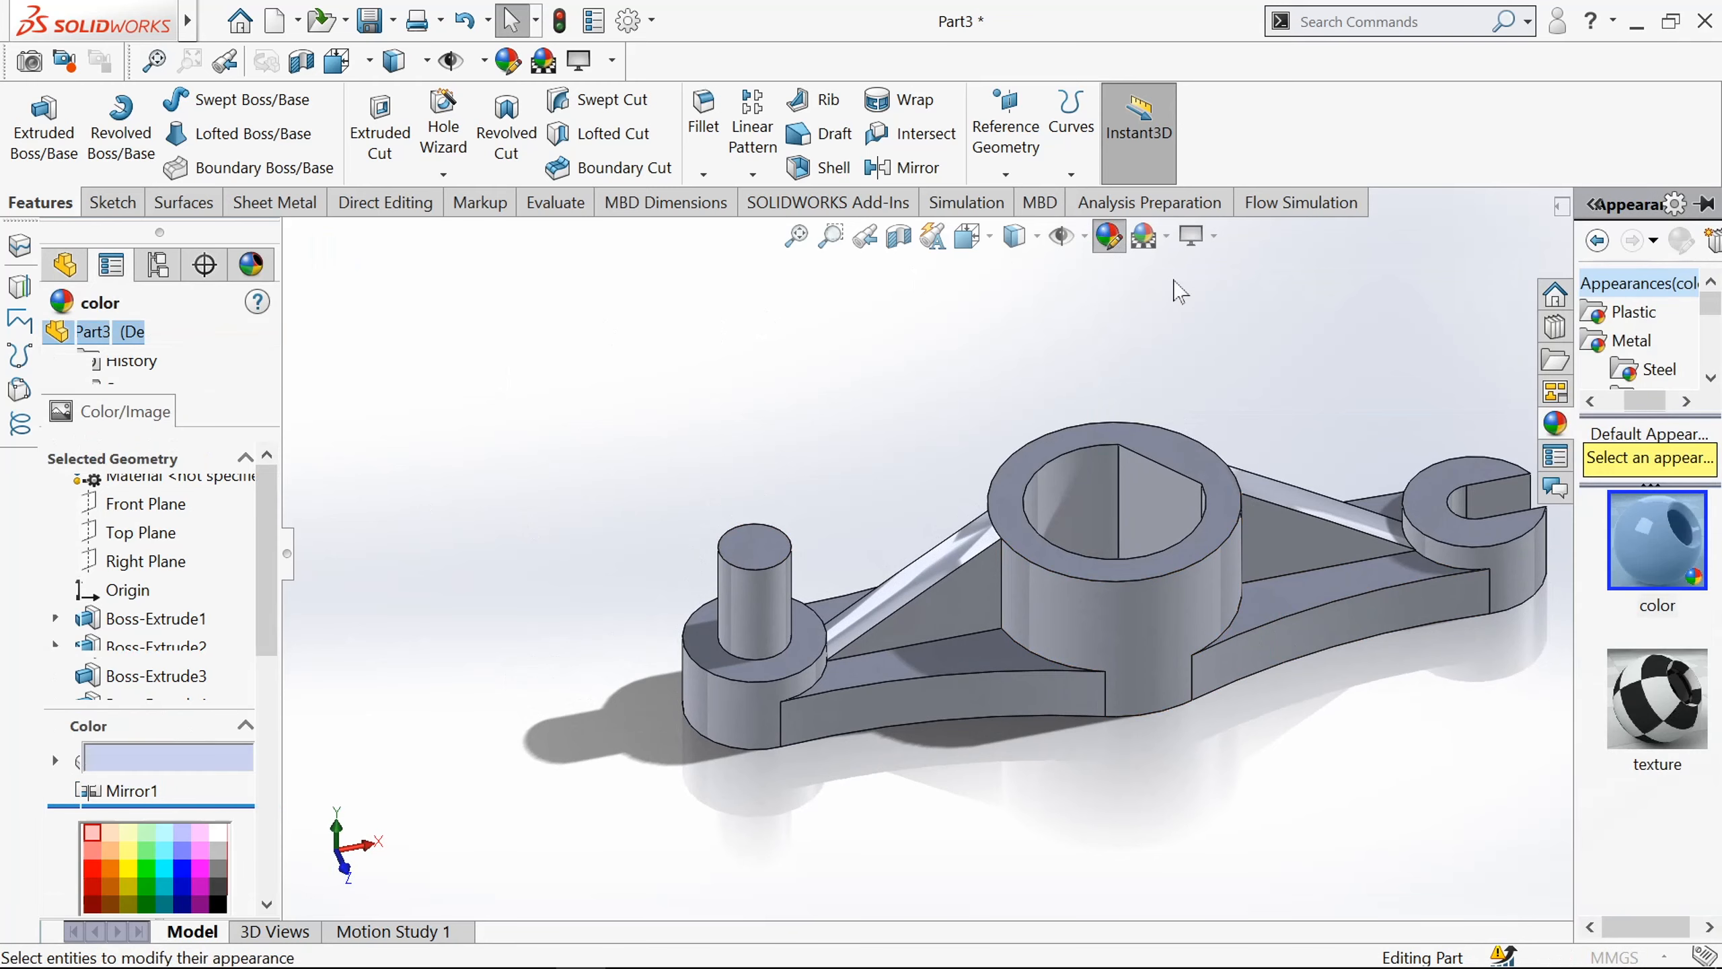
click(1654, 372)
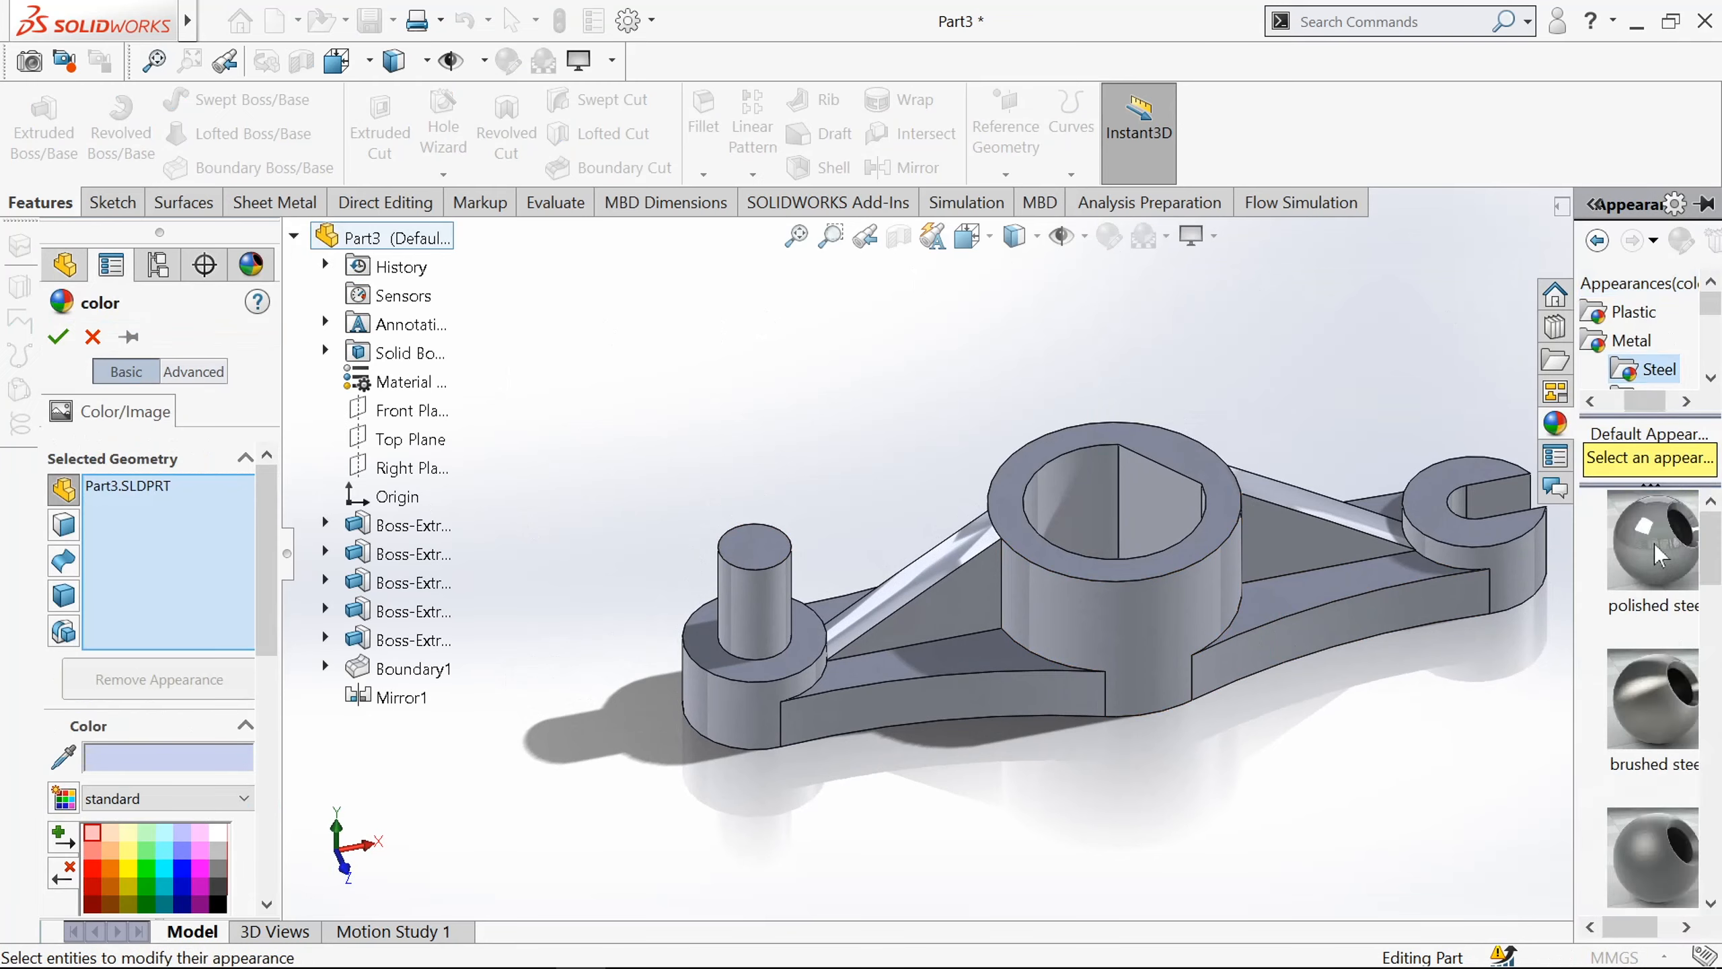
drag(1572, 547, 1541, 543)
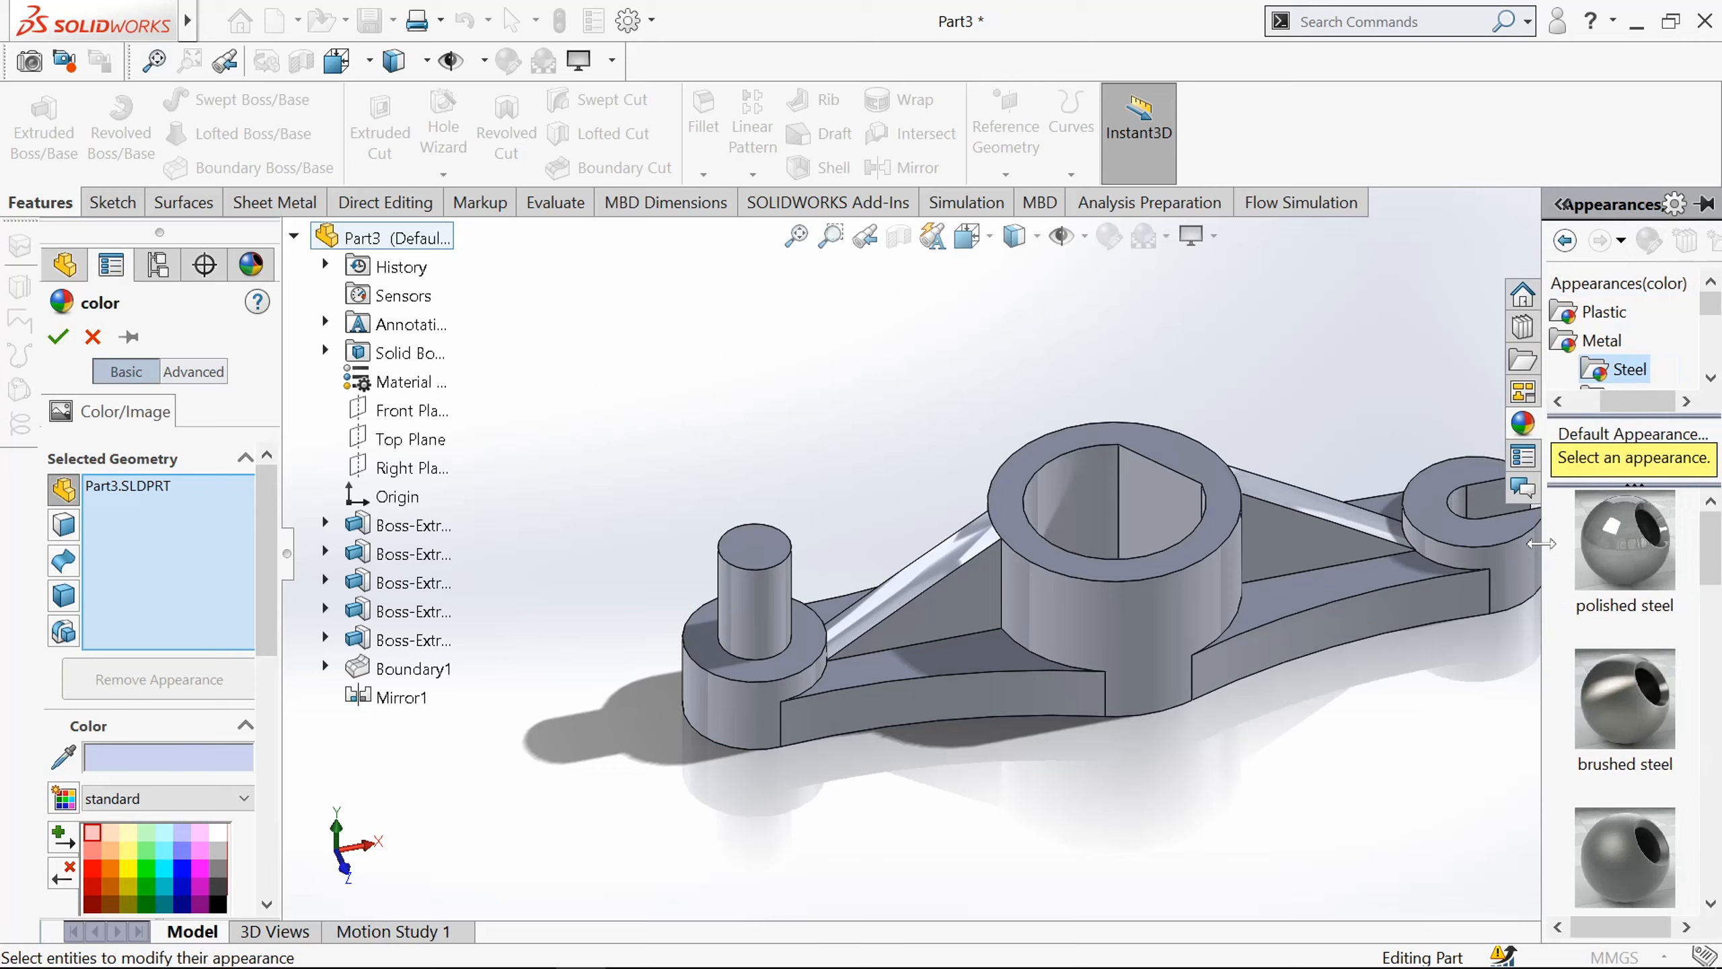
click(1613, 551)
click(58, 337)
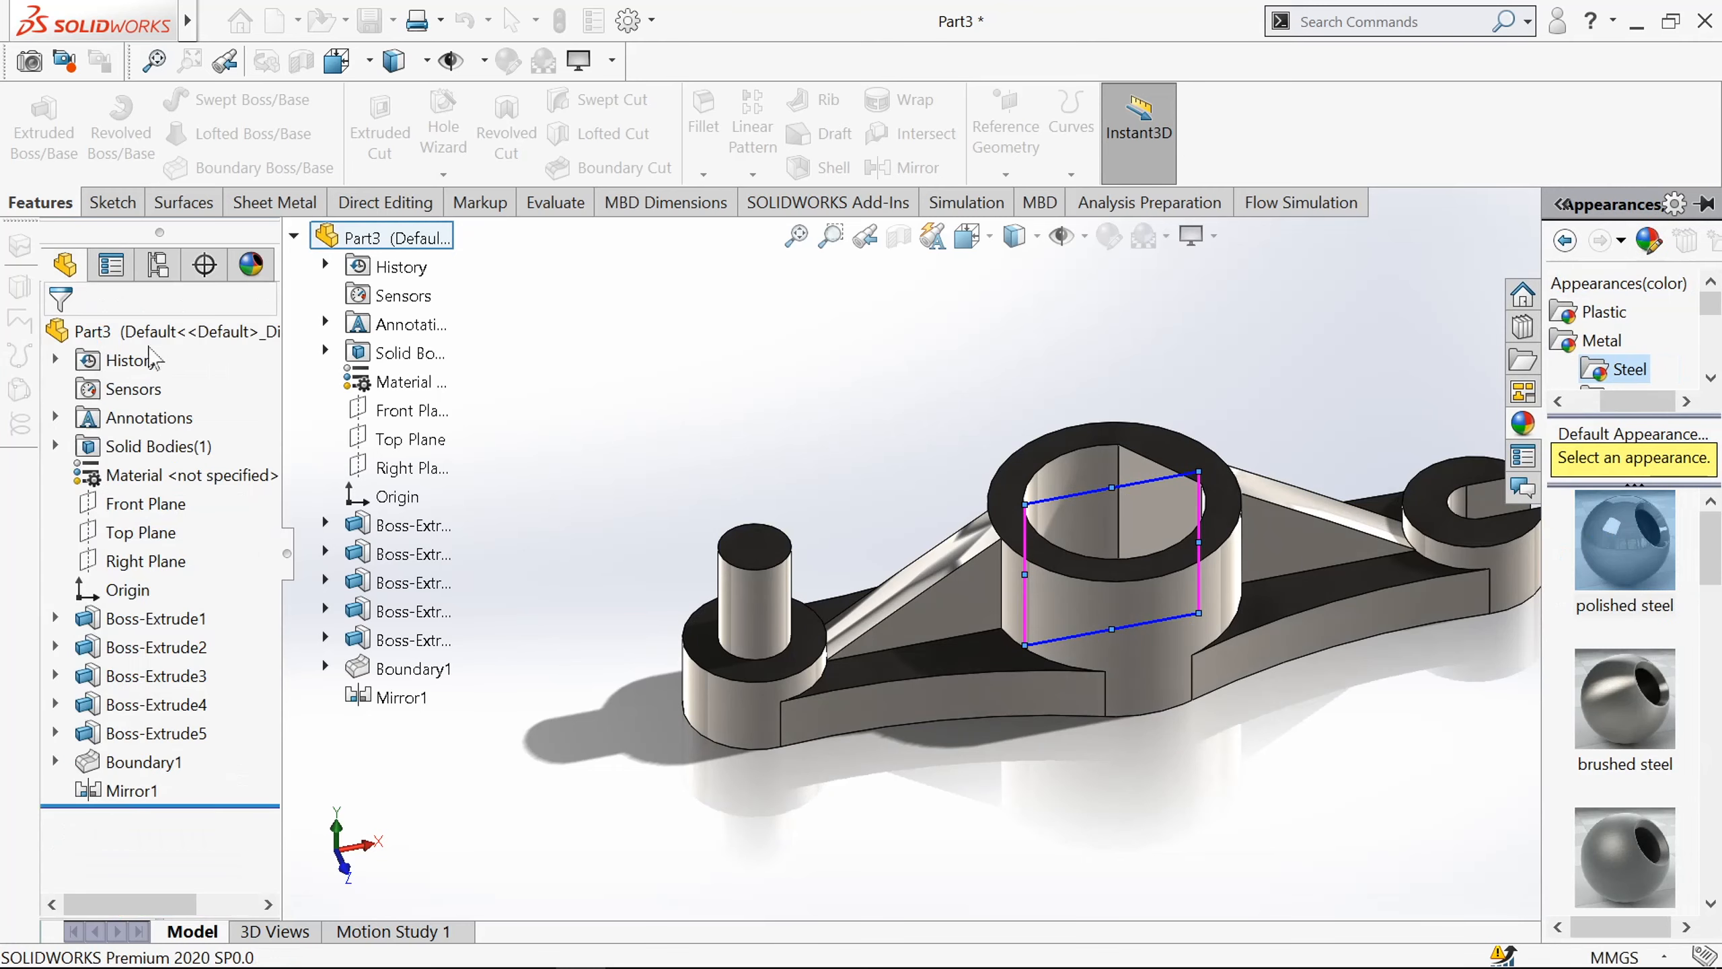
click(1197, 235)
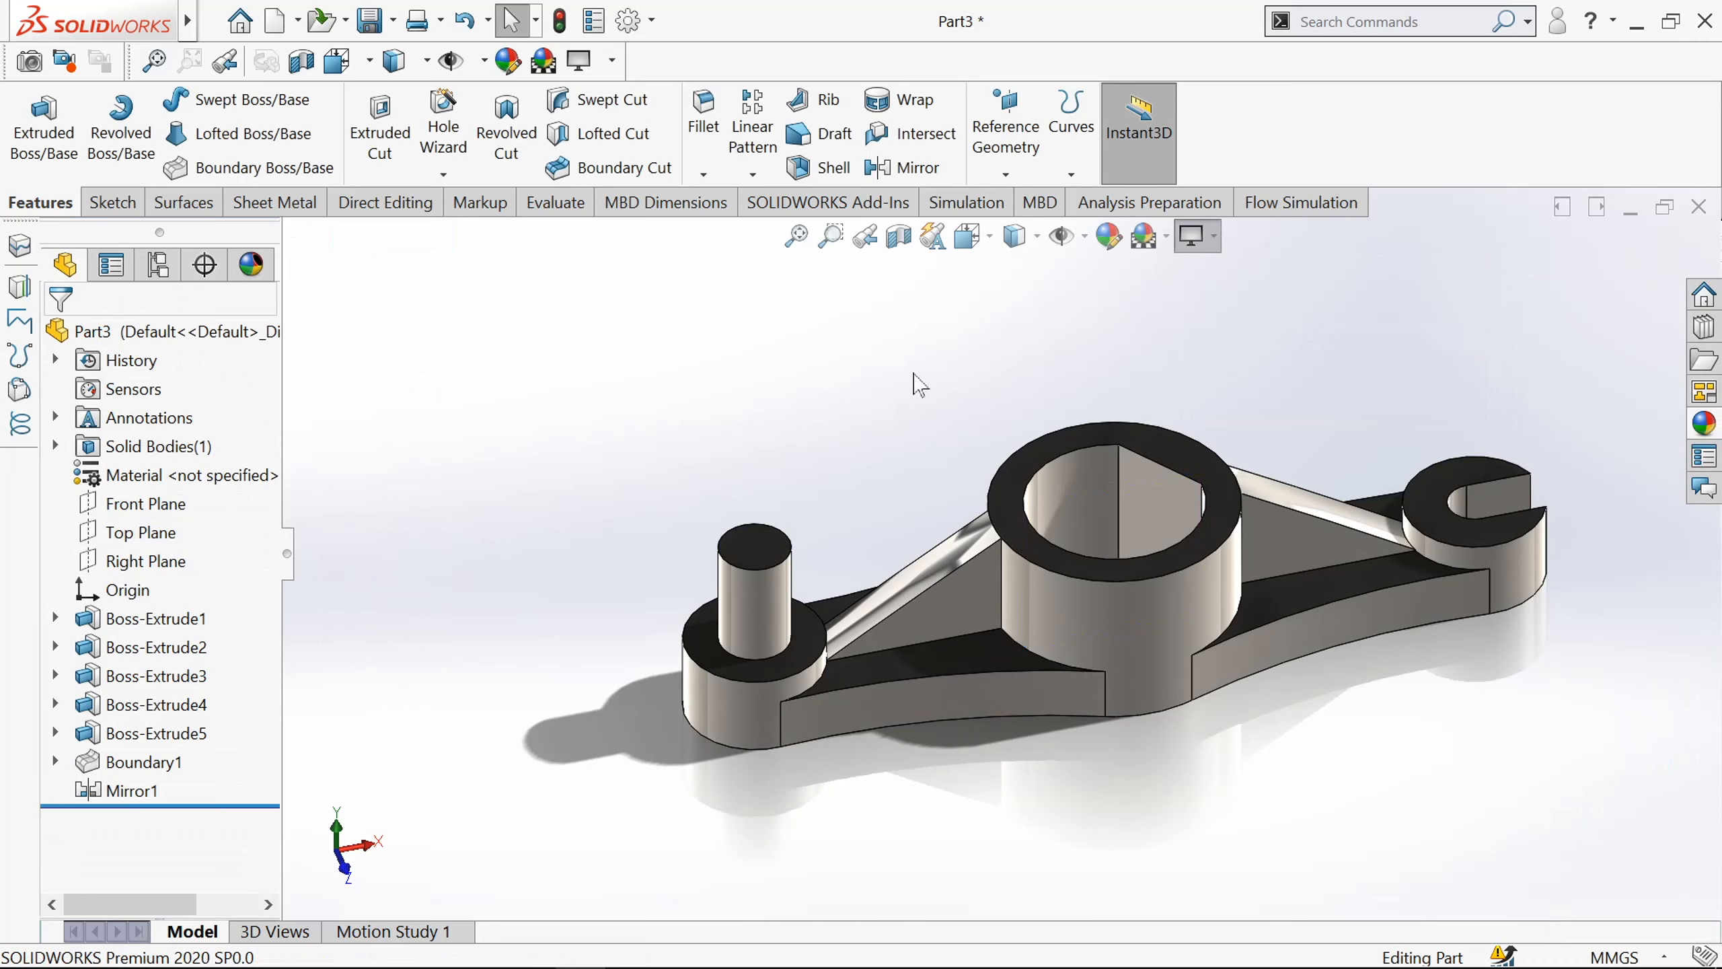
mouse_move(992, 374)
middle_down()
mouse_move(923, 389)
mouse_move(814, 371)
mouse_move(885, 405)
middle_up()
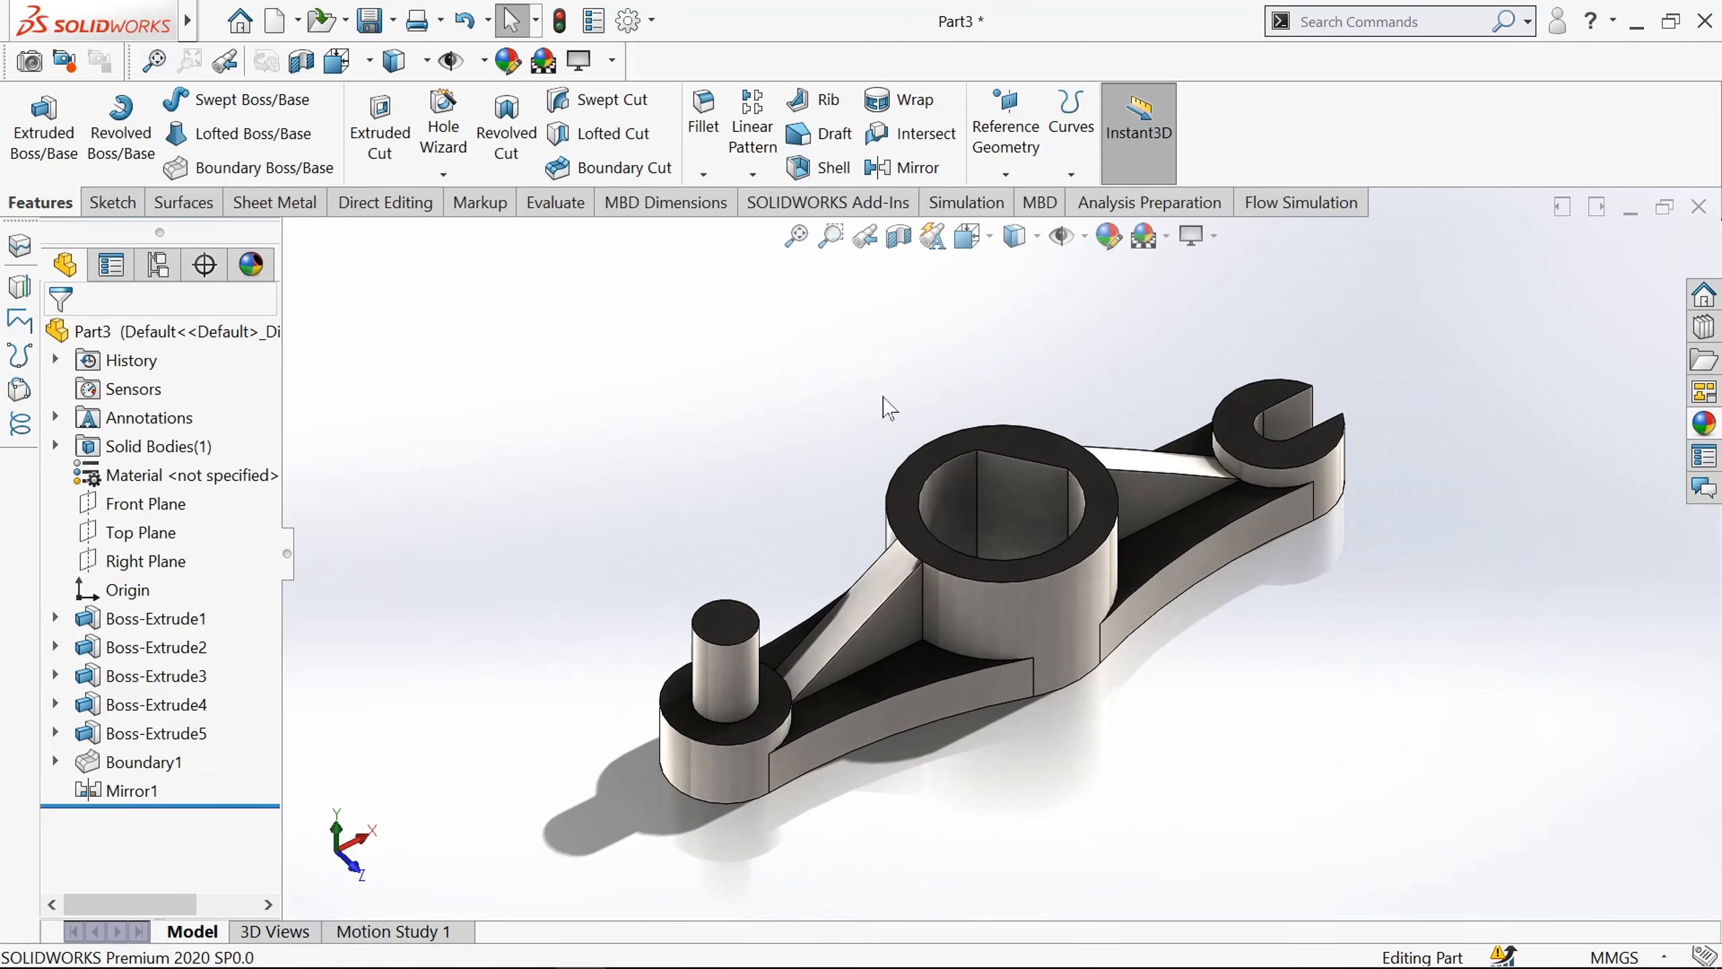